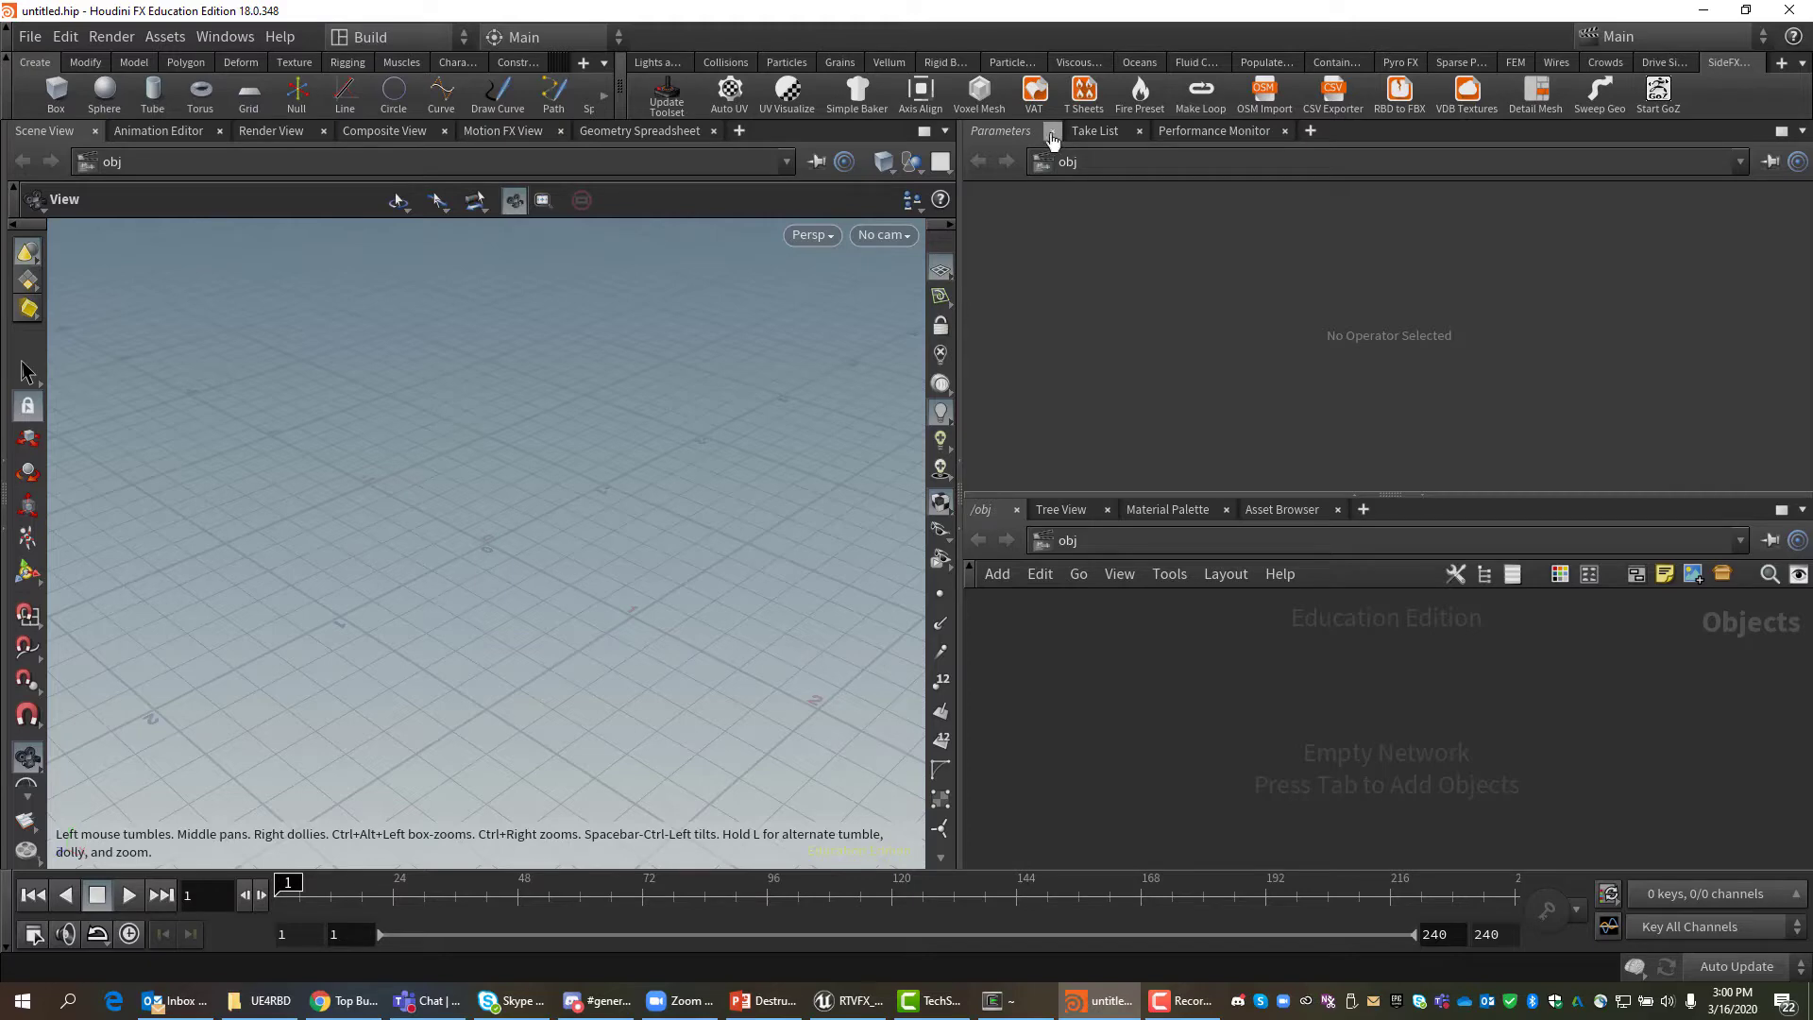
Update the SideFX Labs toolset and close its version dialog.
left_click(667, 95)
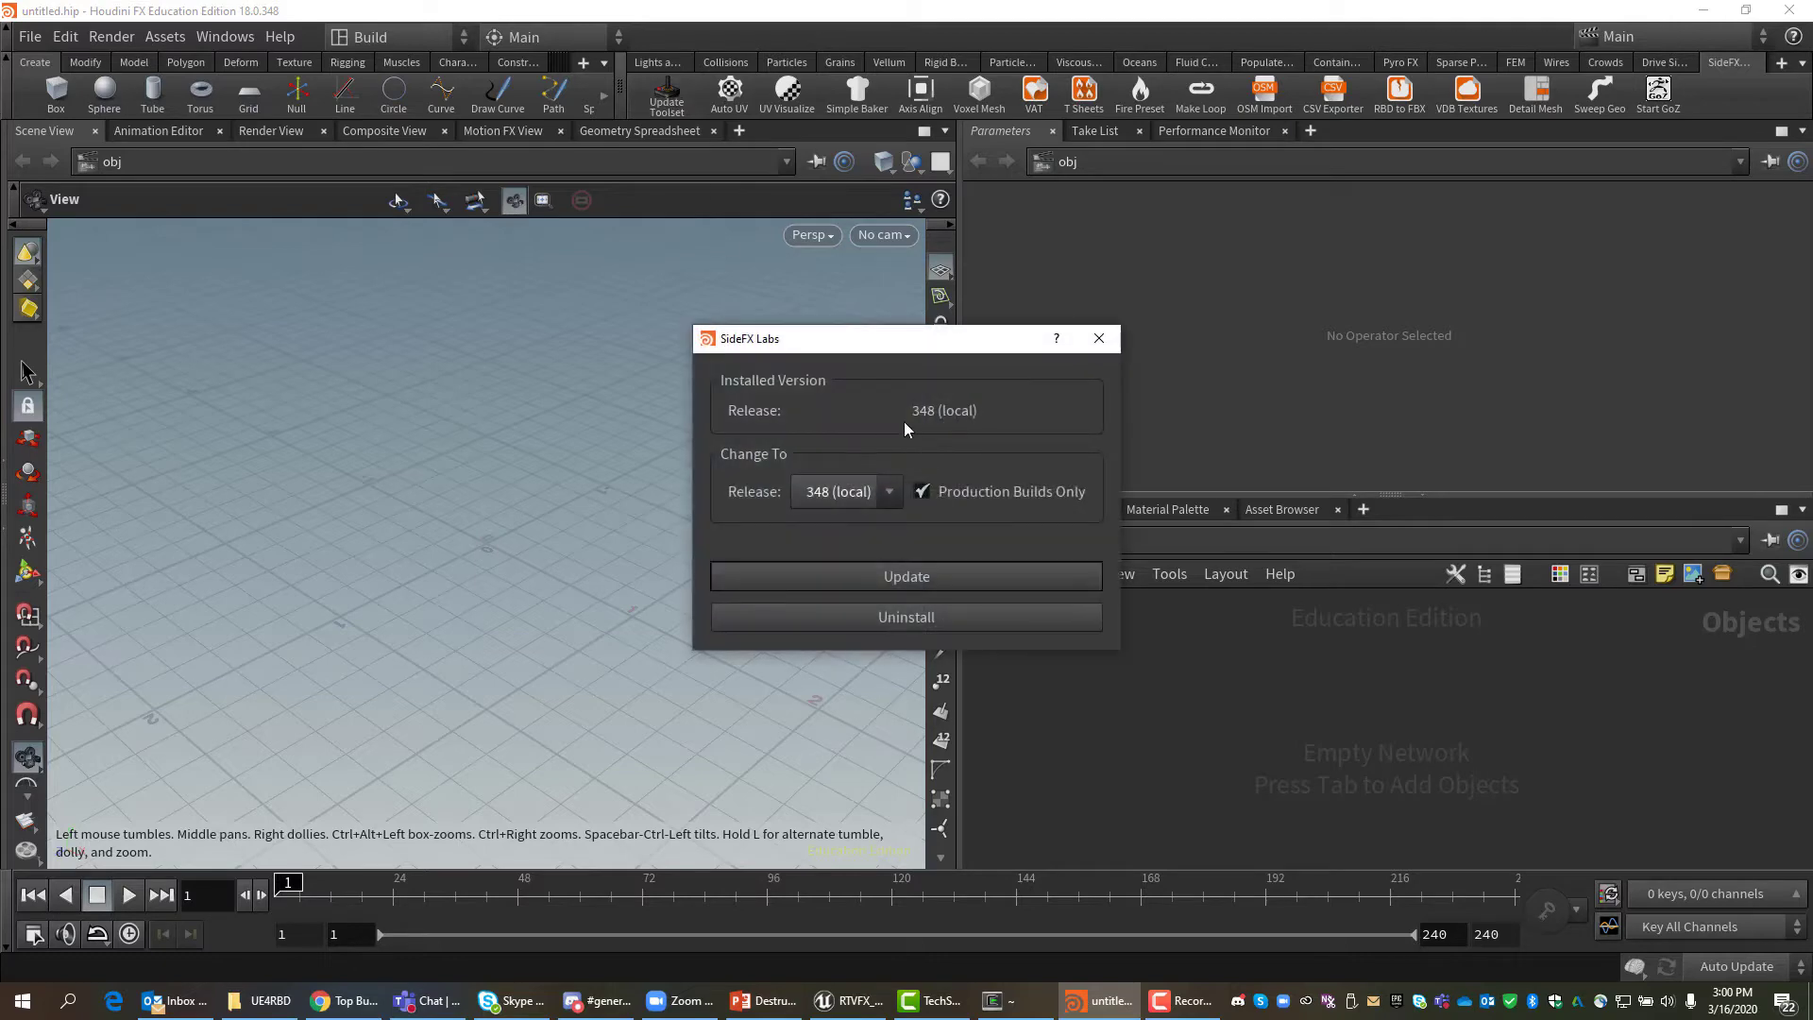
left_click_drag(864, 349, 816, 264)
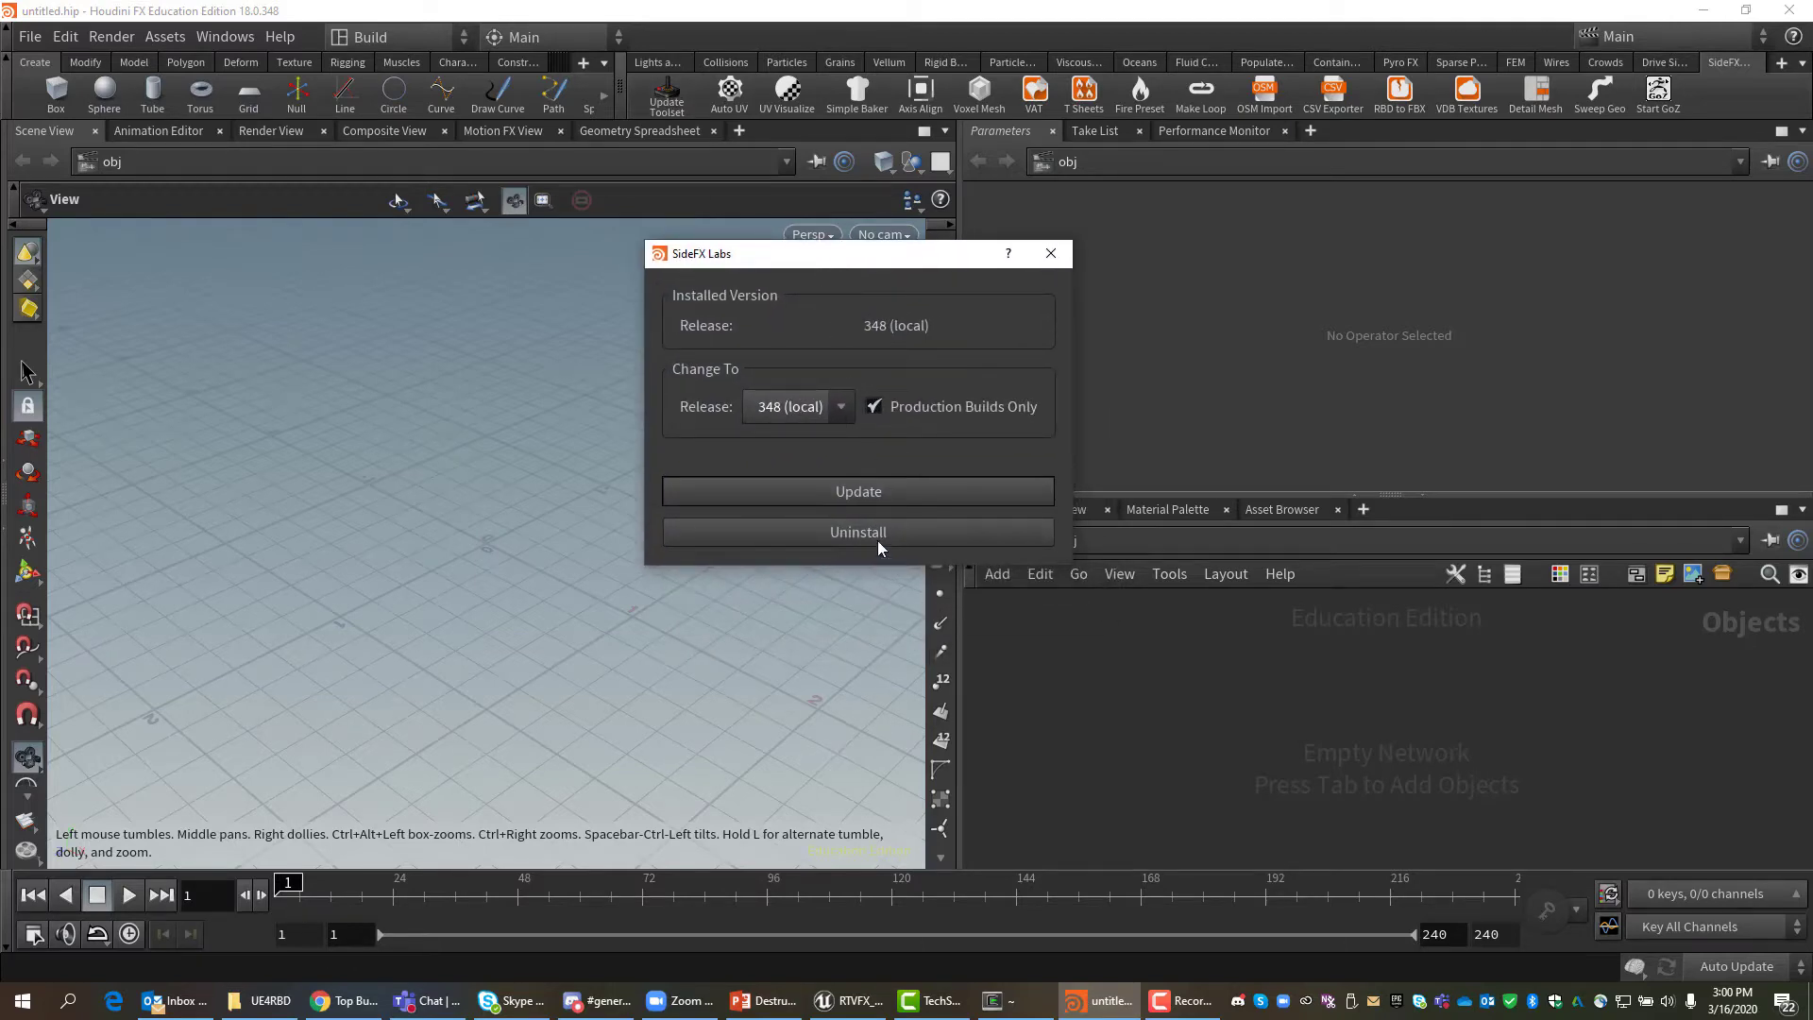
left_click(837, 489)
left_click(1051, 253)
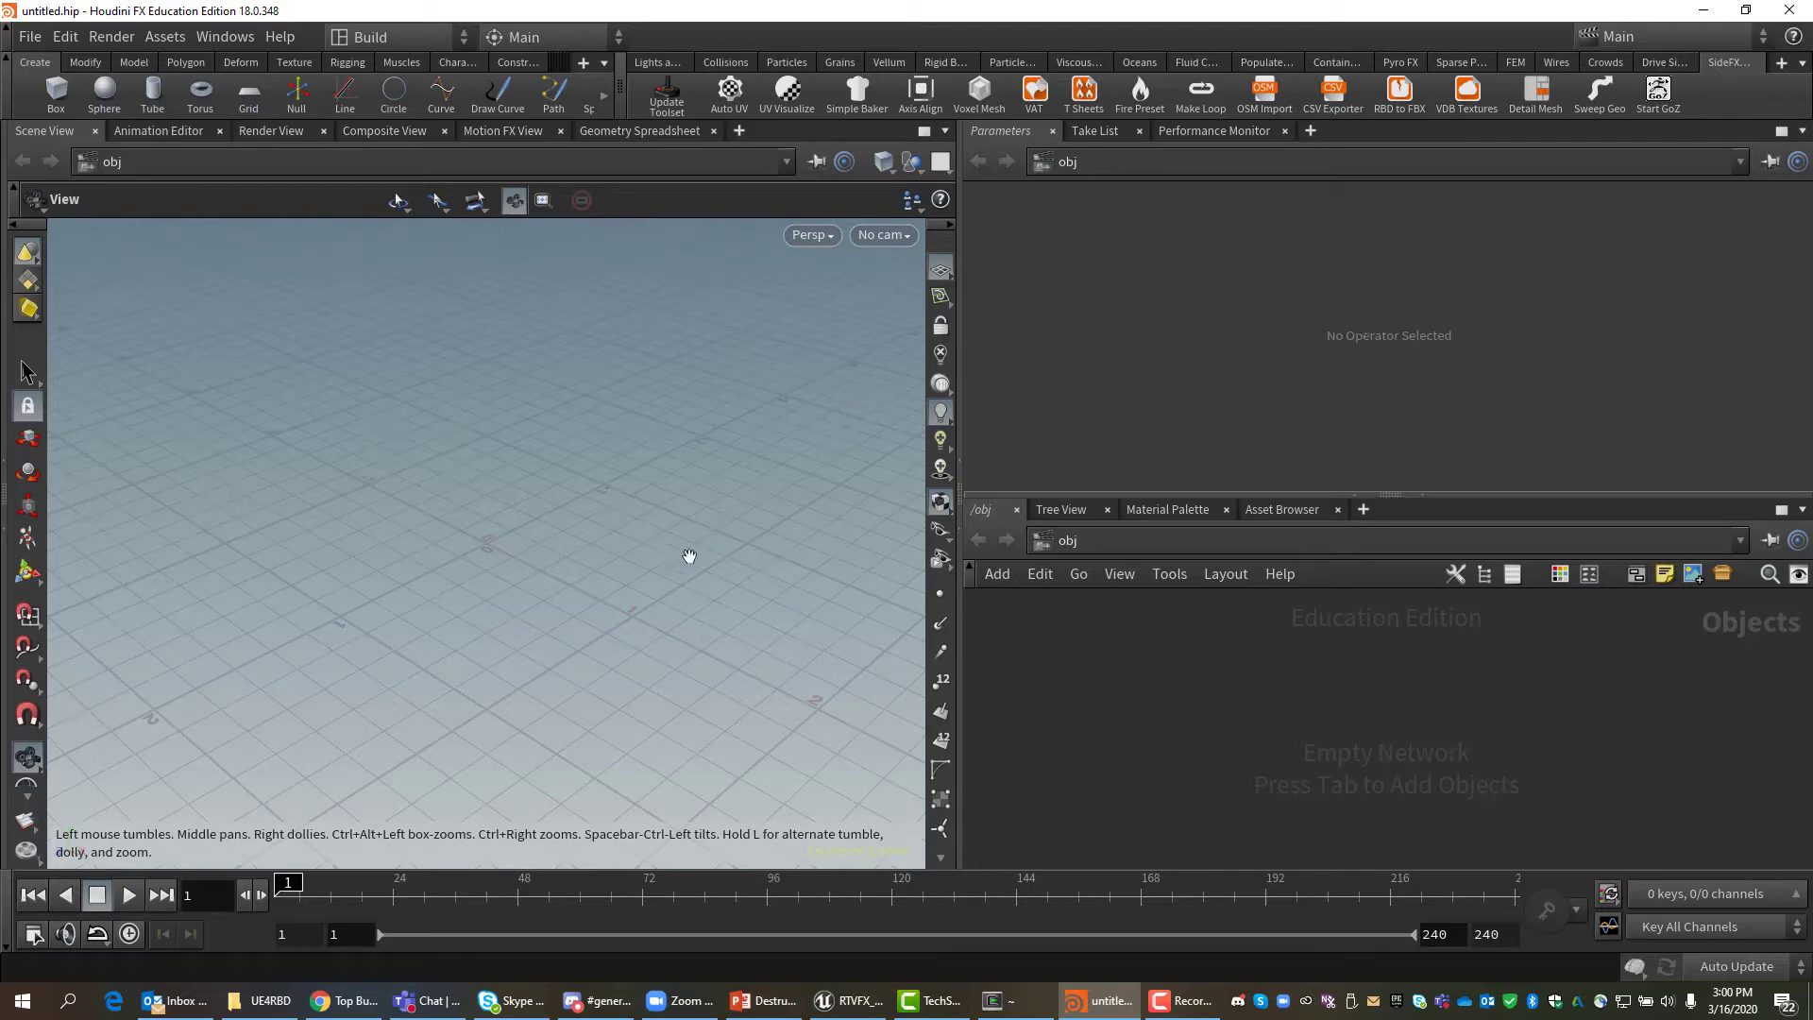
Switch the desktop to the TADemo layout and widen the network pane.
left_click(462, 38)
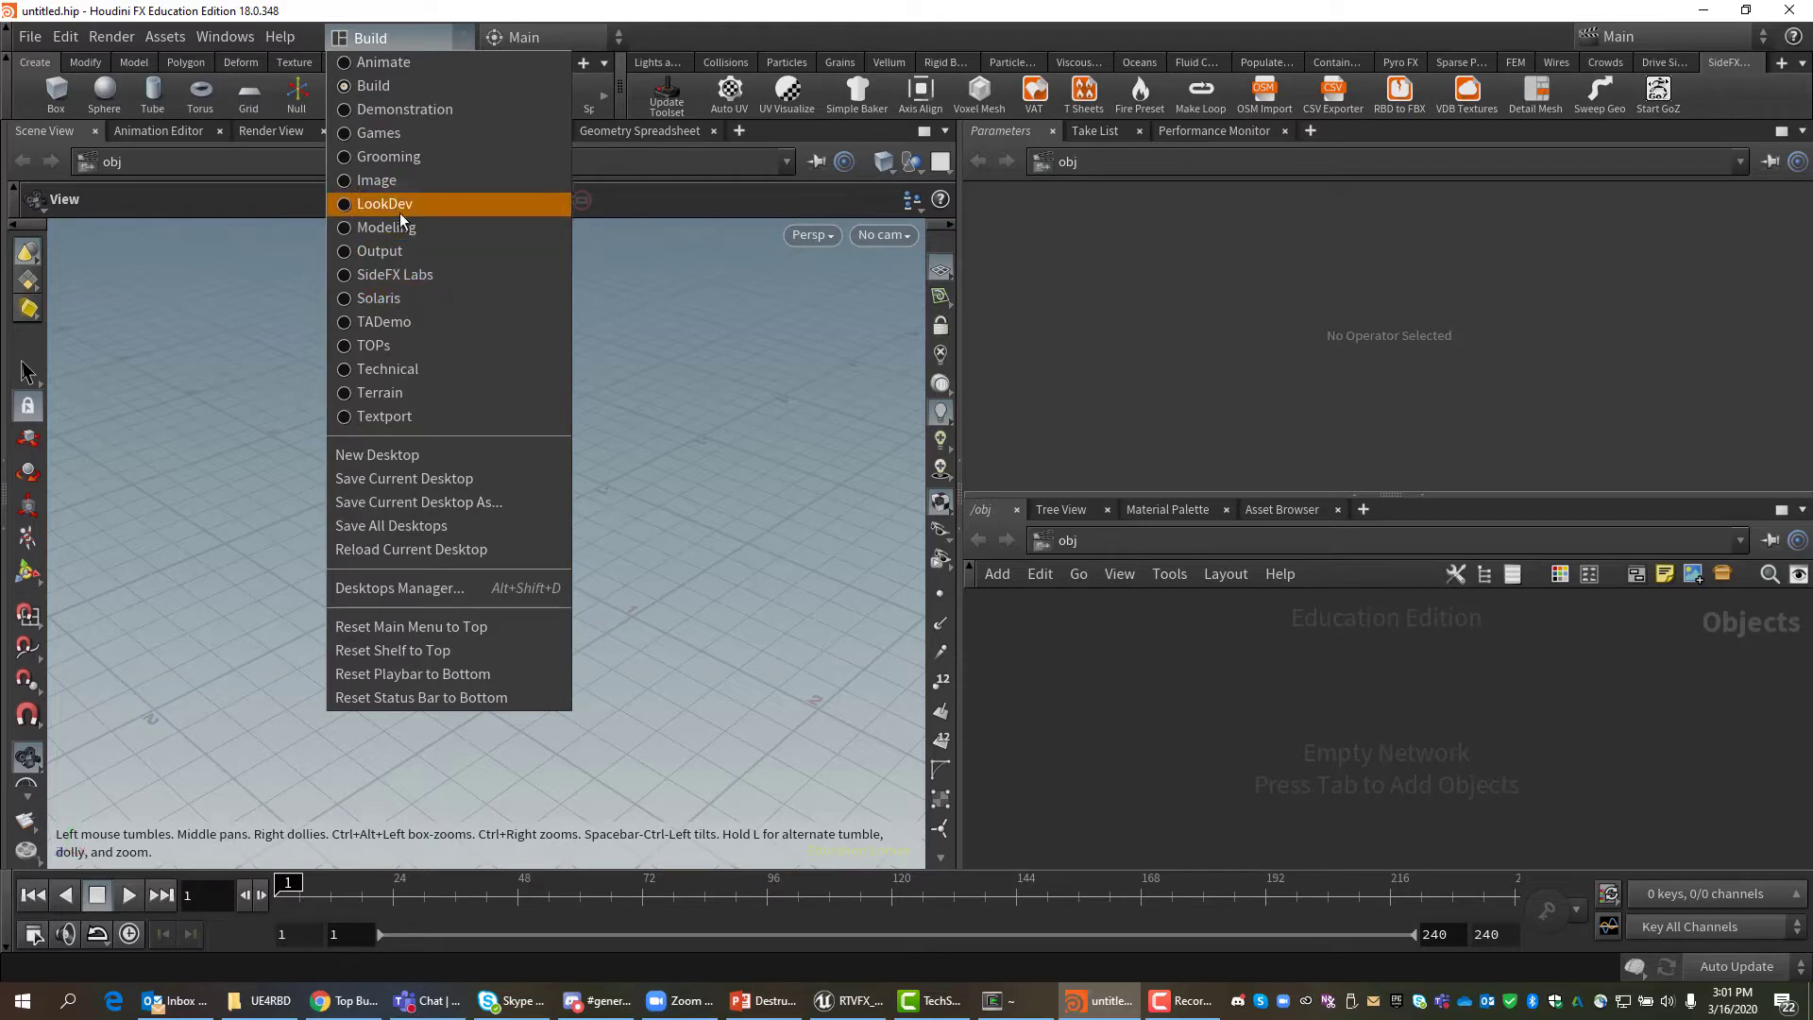
left_click(411, 321)
left_click_drag(903, 637, 826, 637)
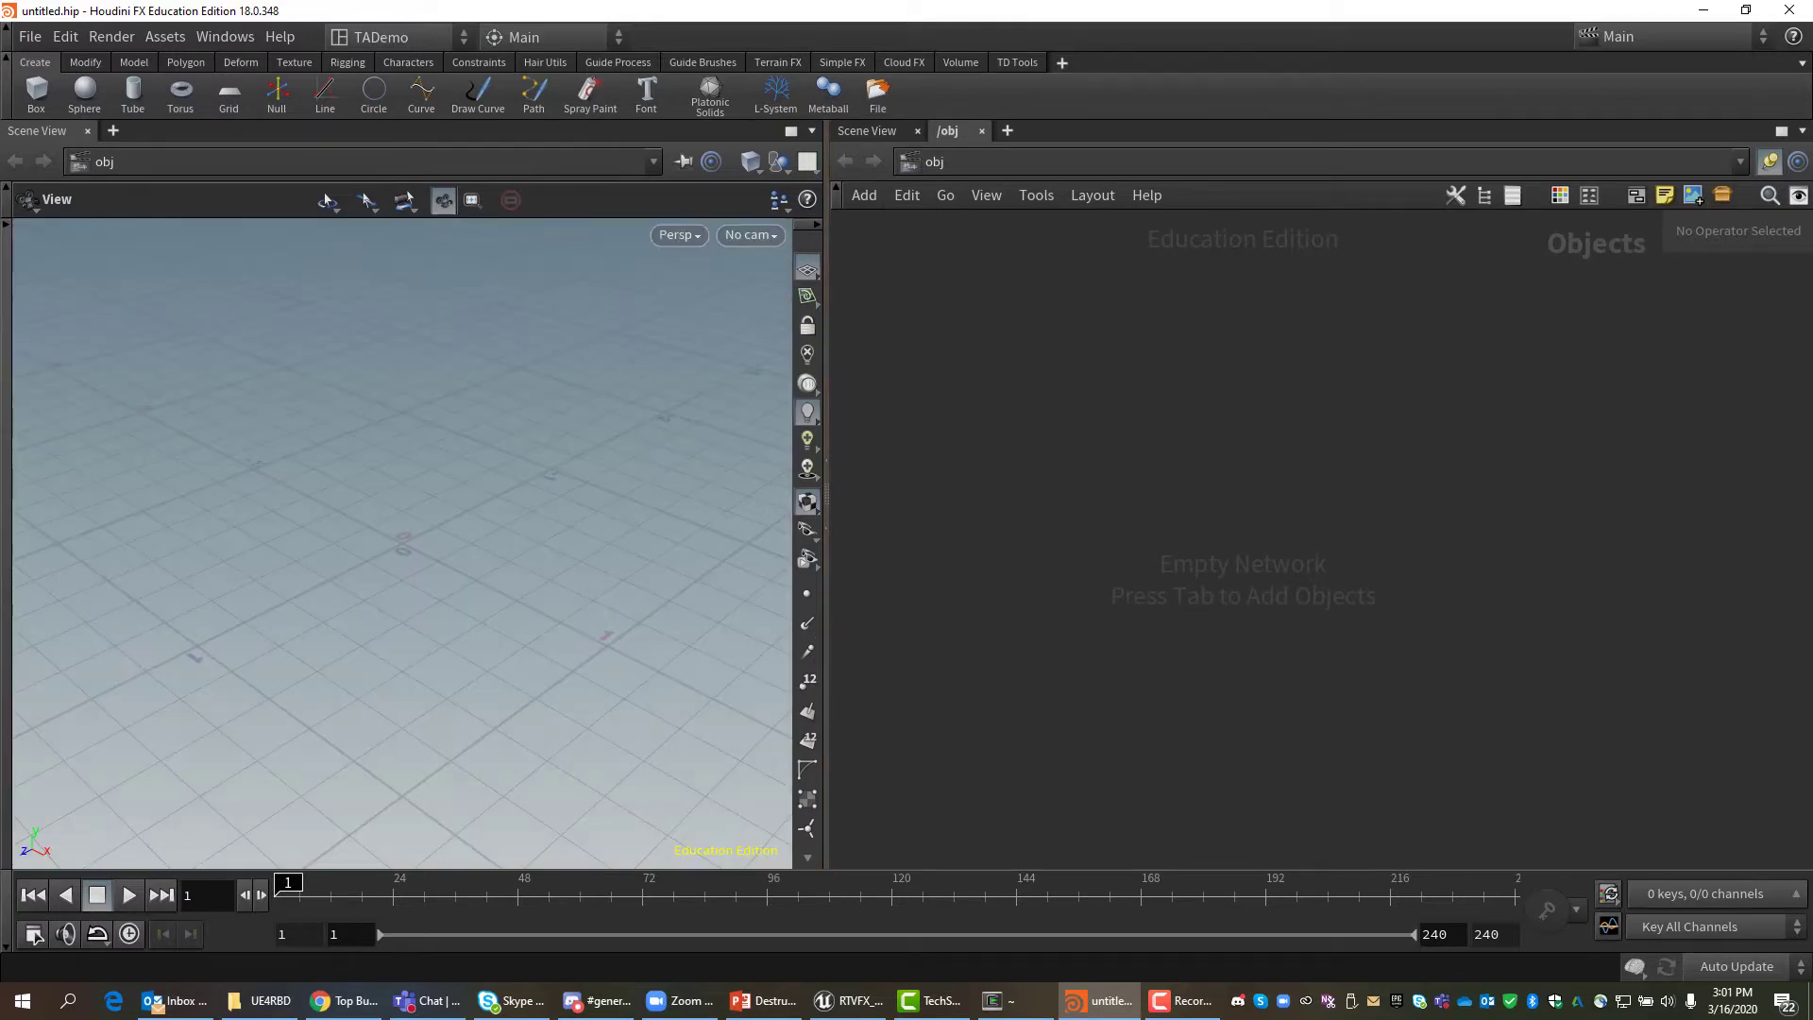
Add the SideFX Labs shelf to the shelf set.
key("alt+Tab")
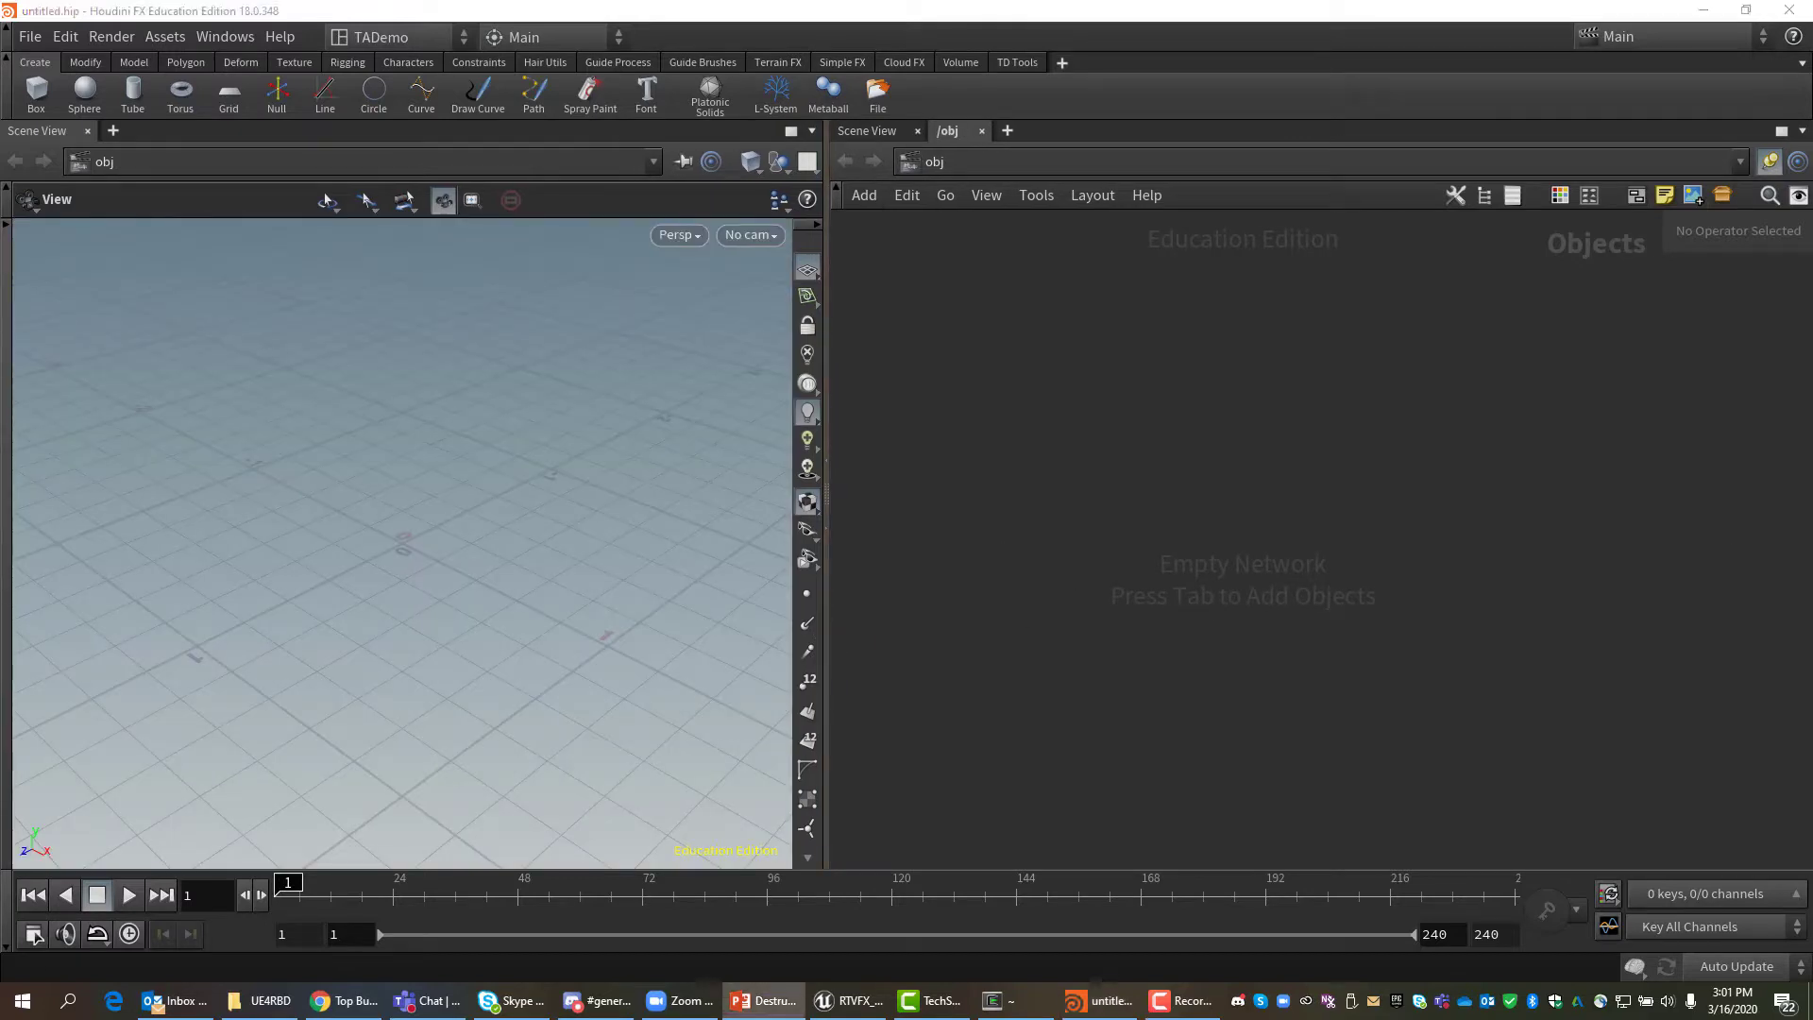
left_click(1062, 62)
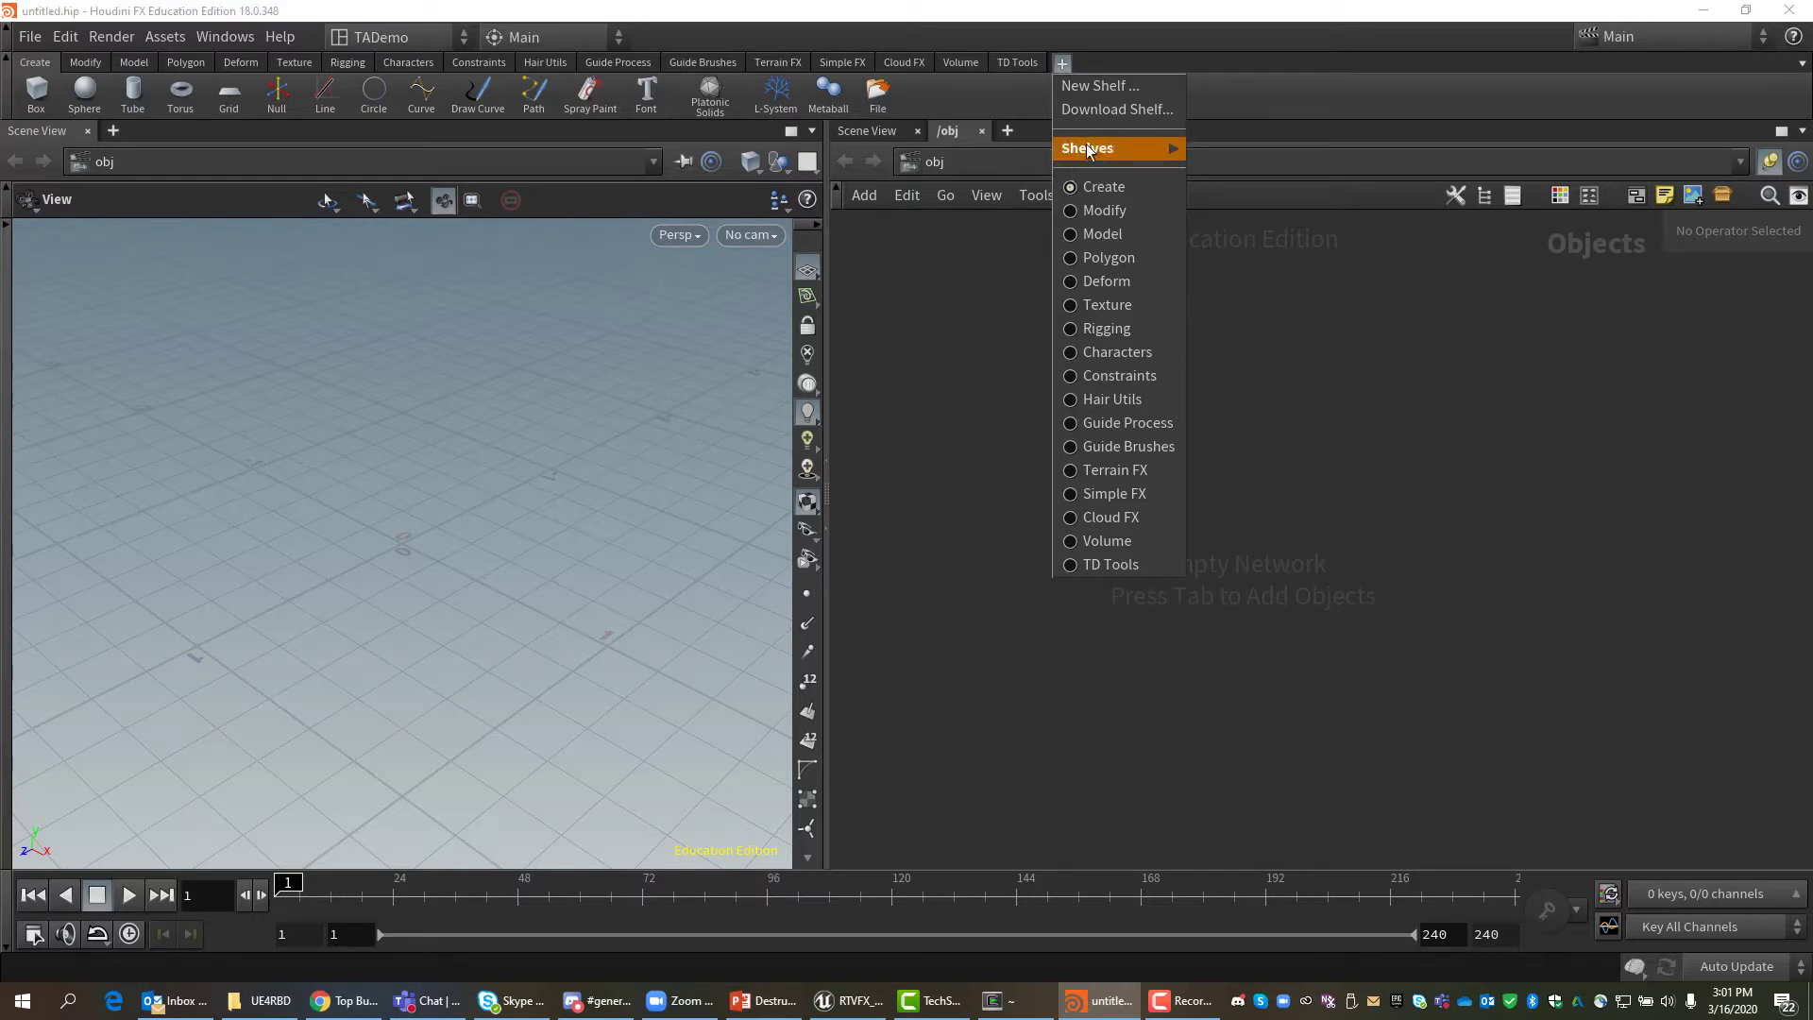
left_click(1121, 41)
left_click(1062, 63)
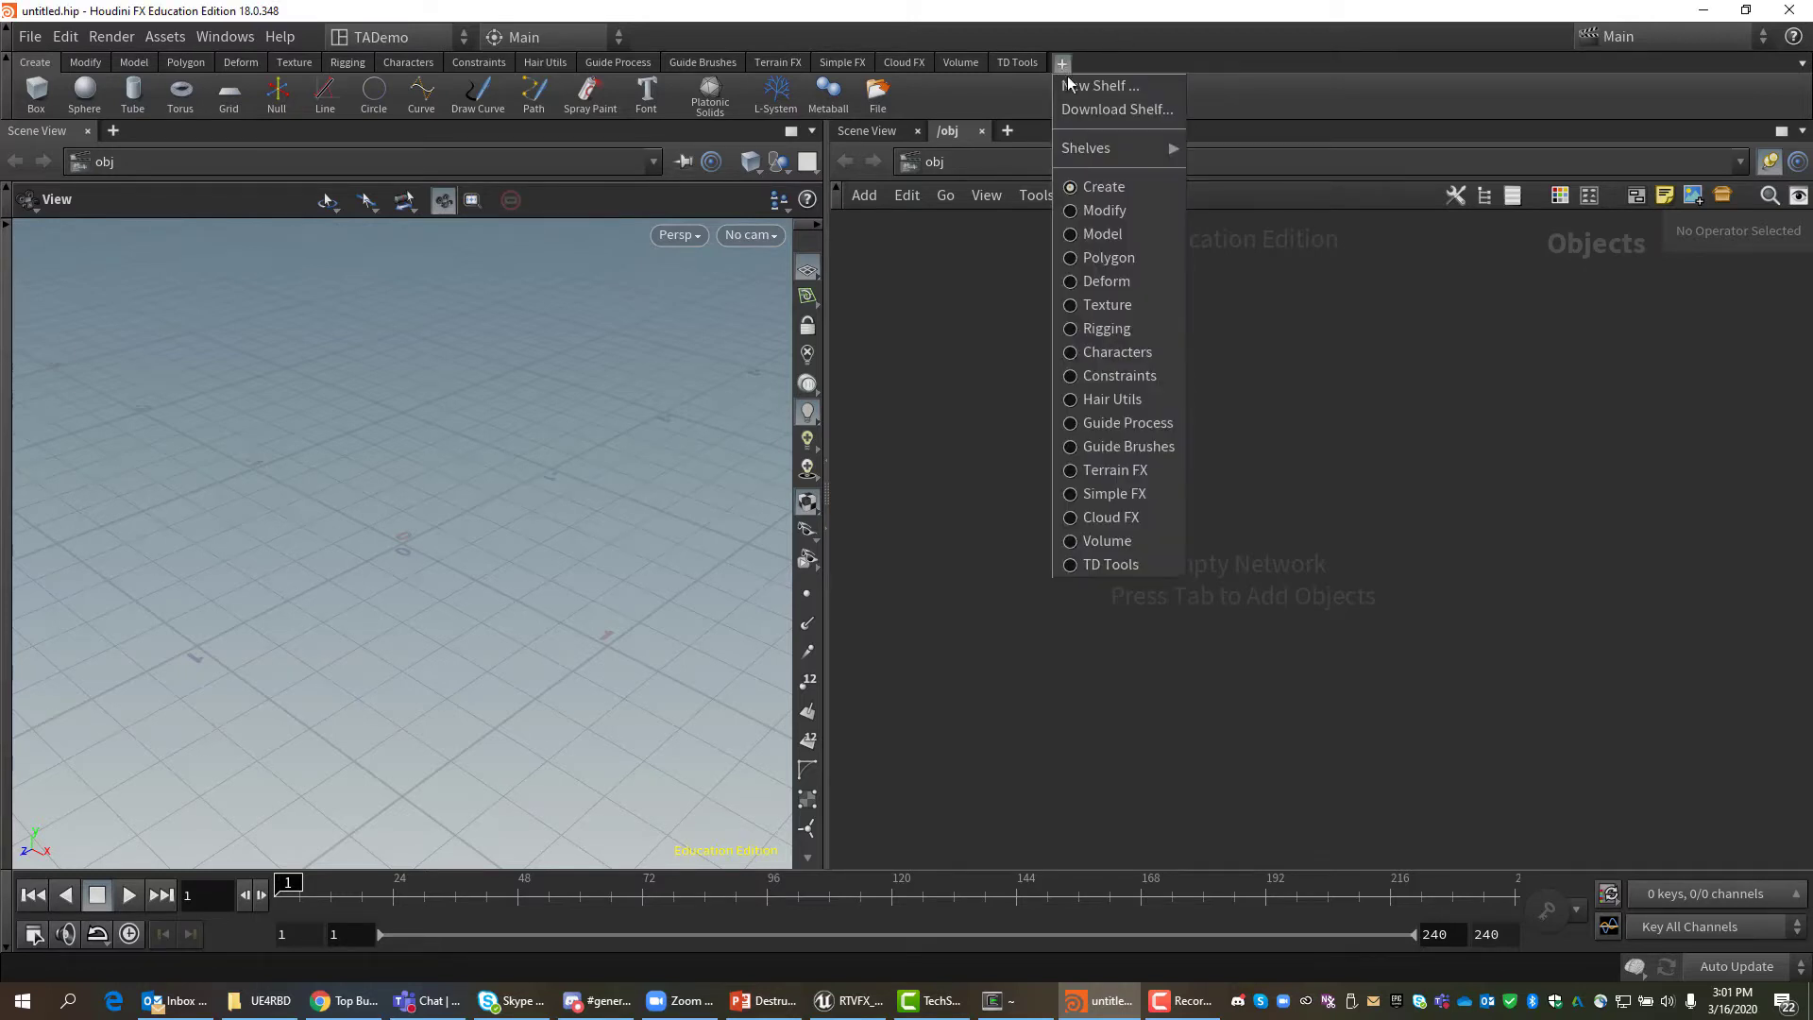
left_click(1102, 149)
scroll(1289, 785, "down", 3)
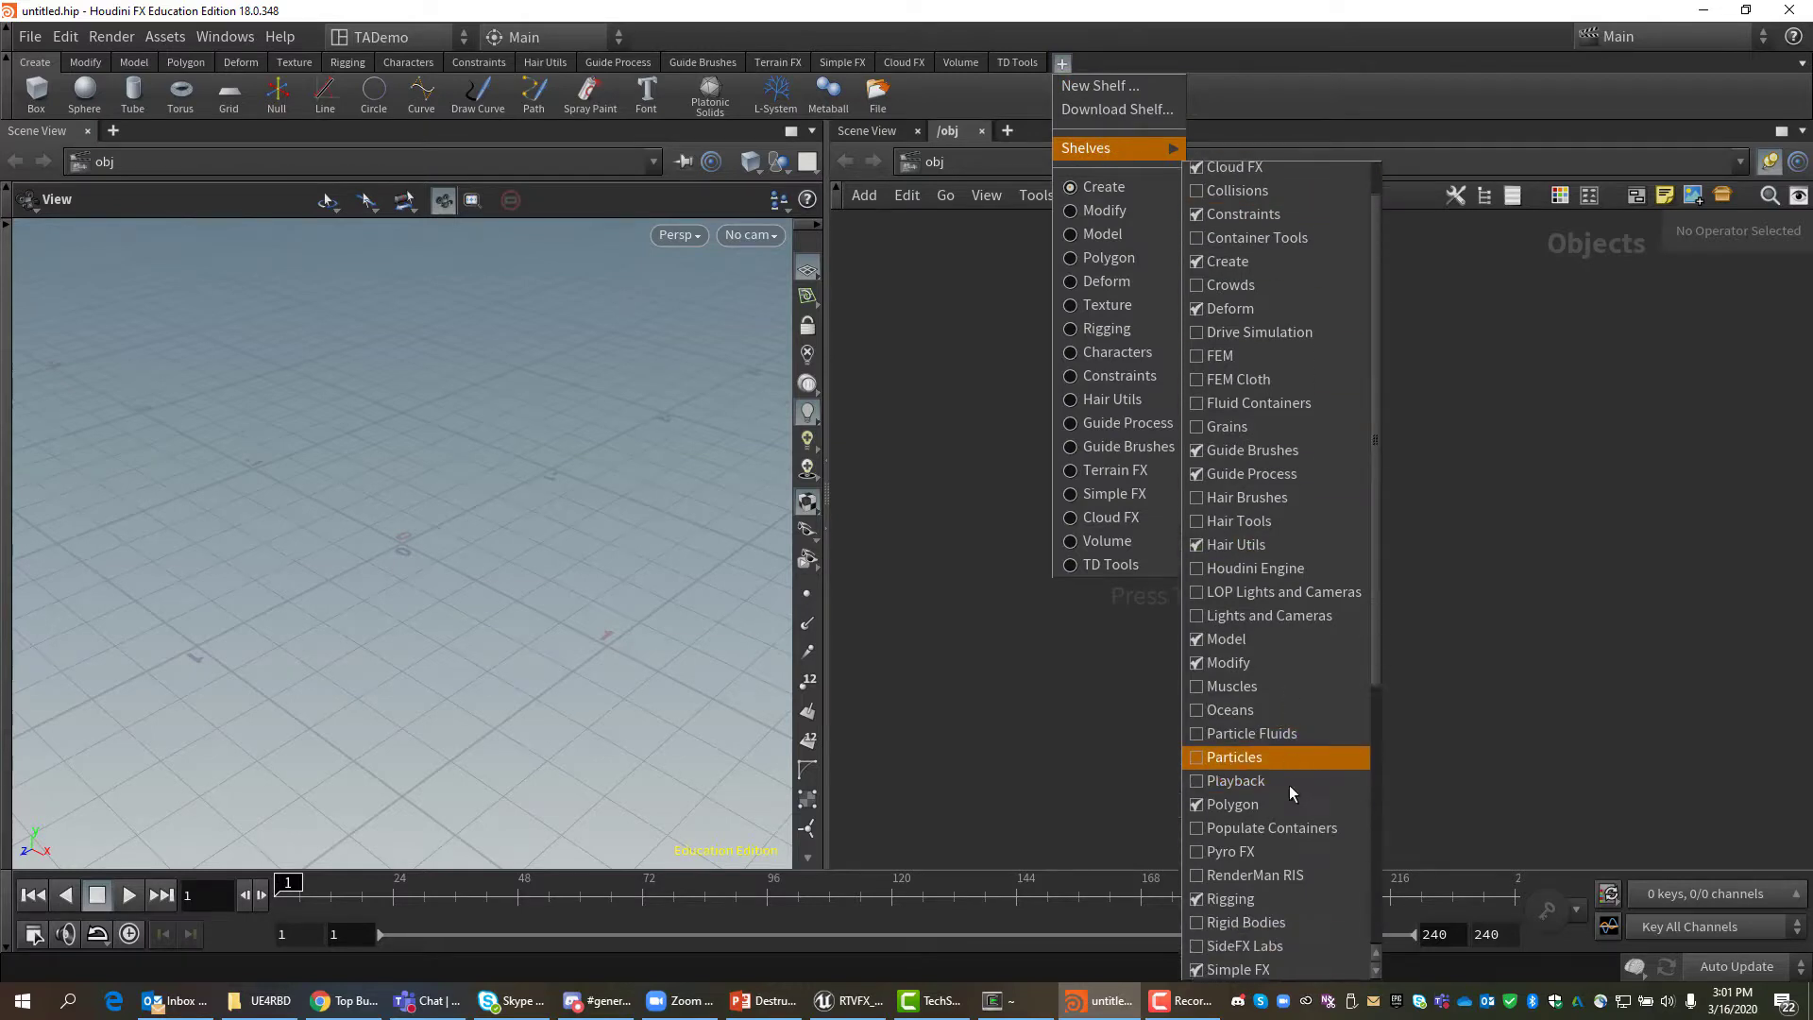
left_click(1227, 816)
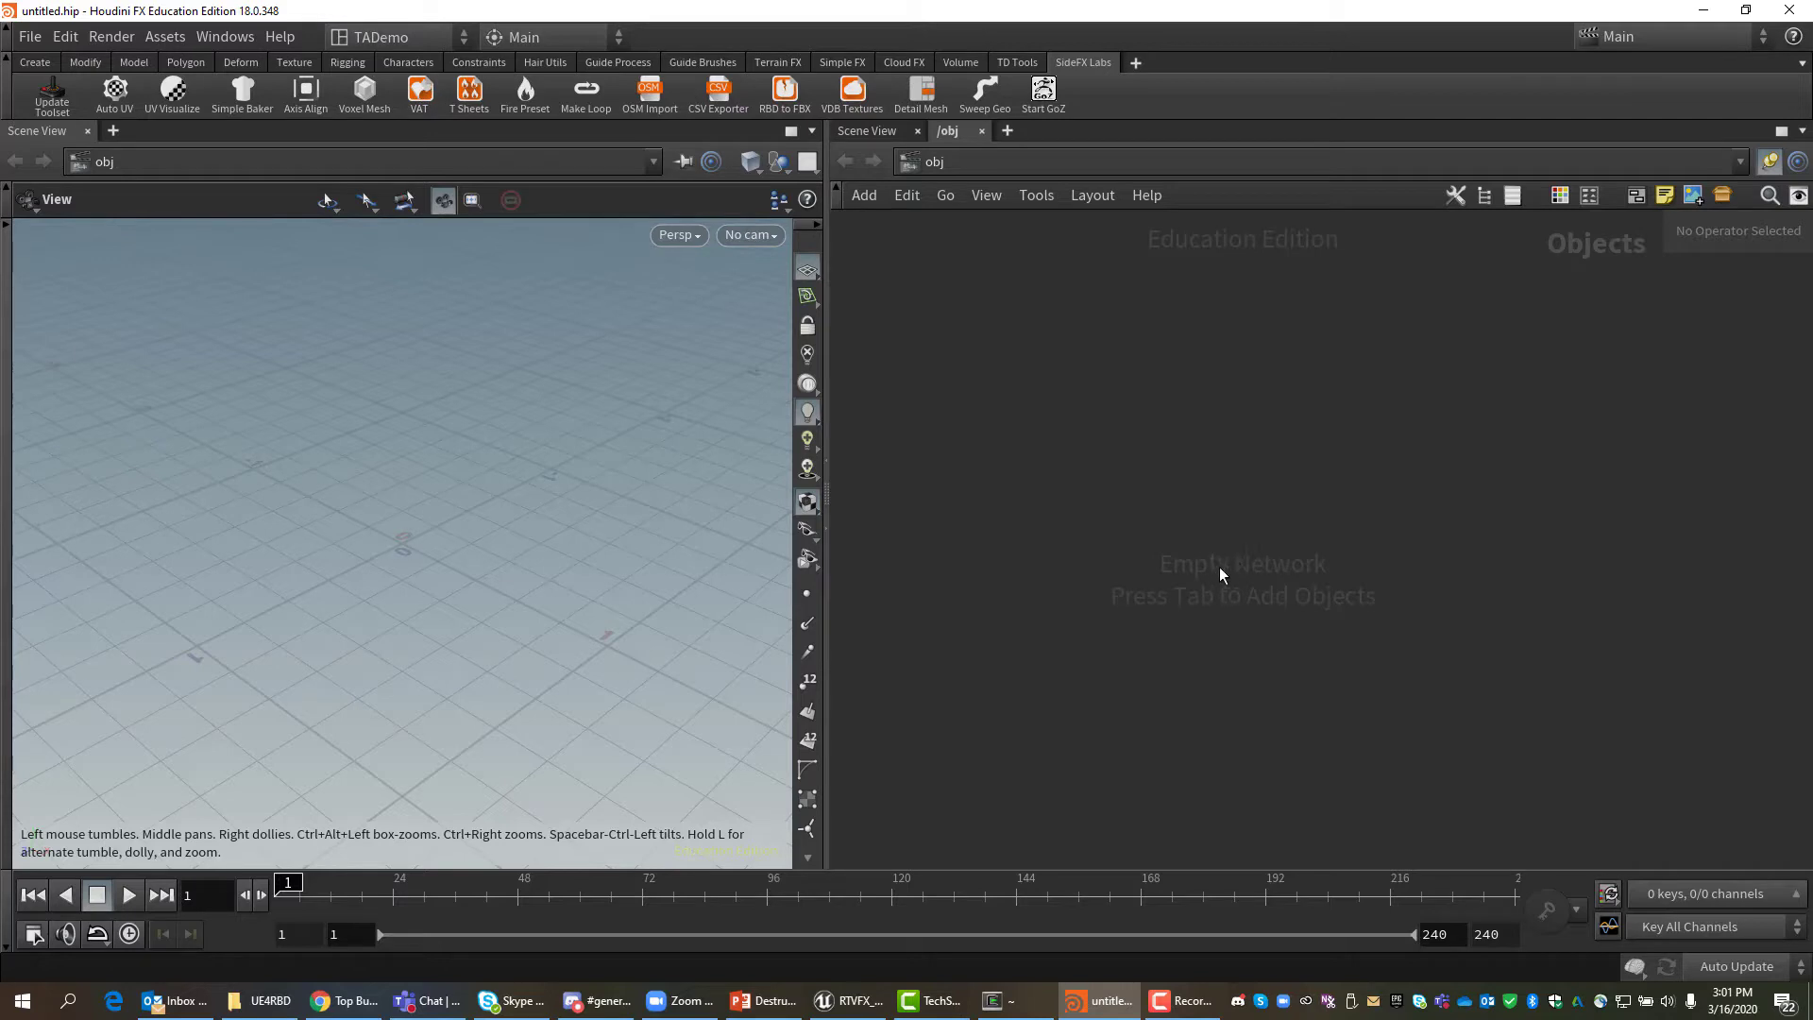
Start a new project and browse its path to Work/GAIM/DIG4296-RTVFX/Lectures/Houdini.
left_click(29, 36)
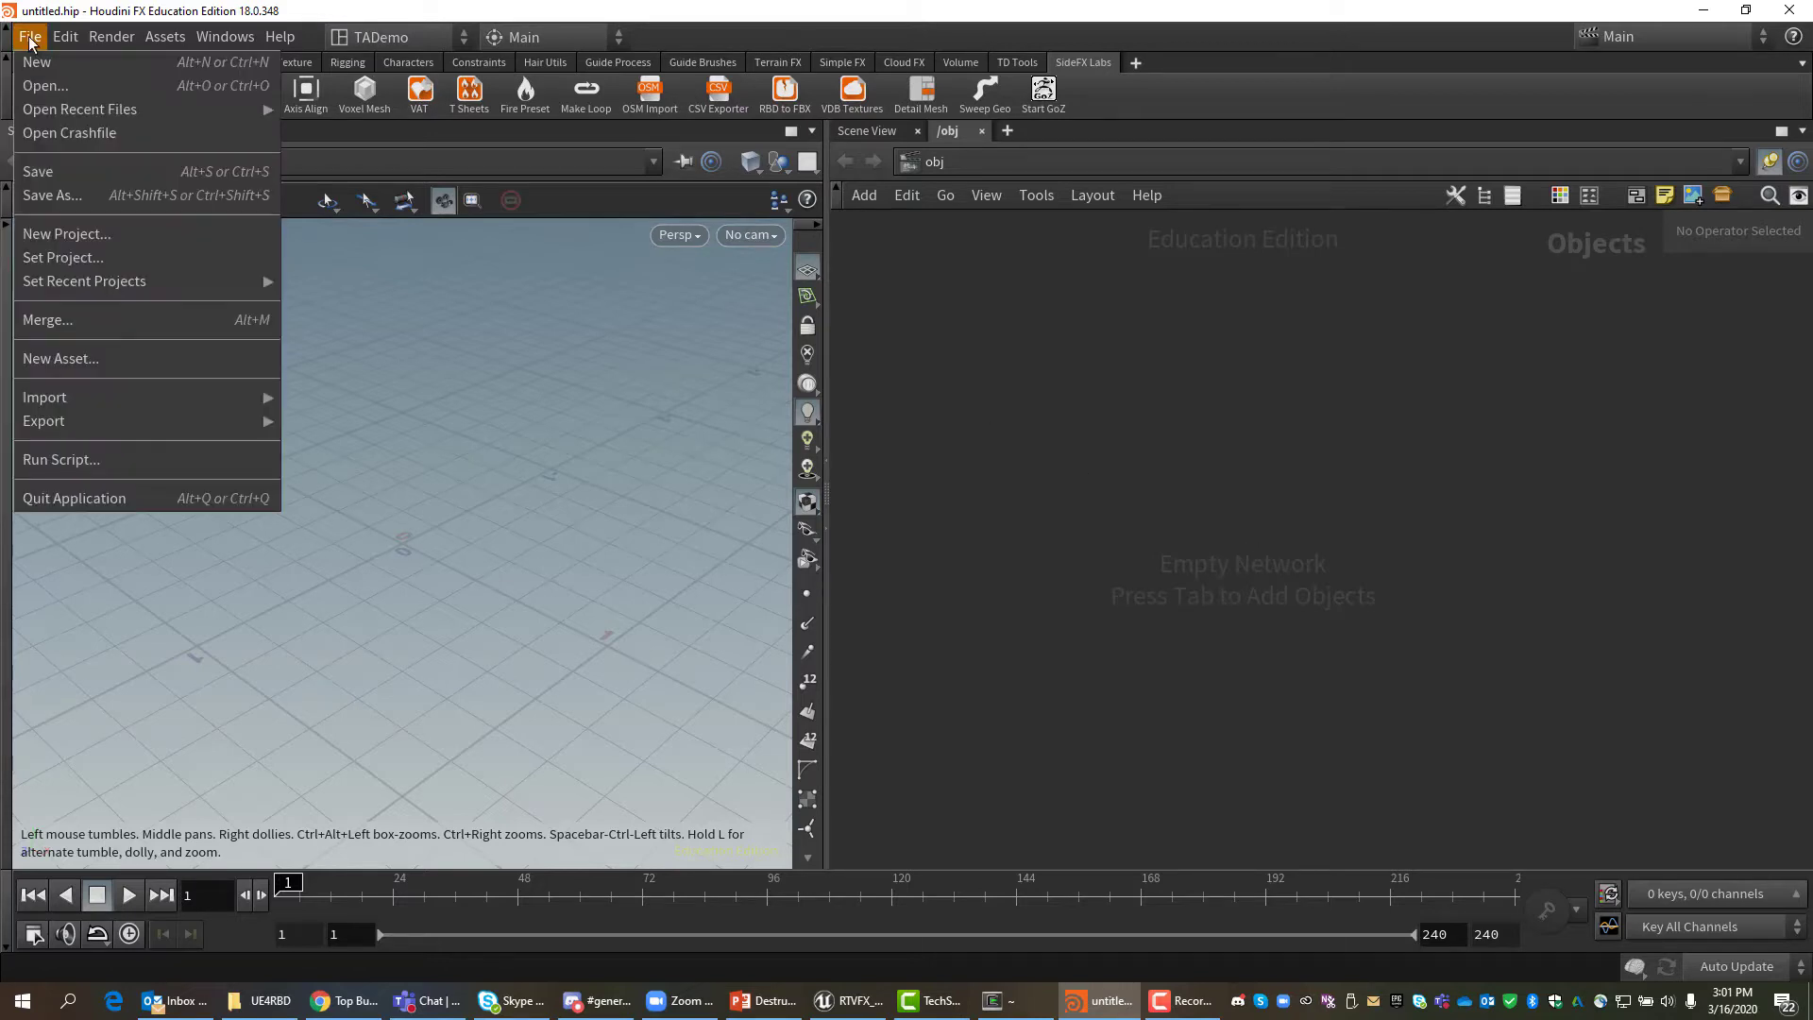
left_click(53, 235)
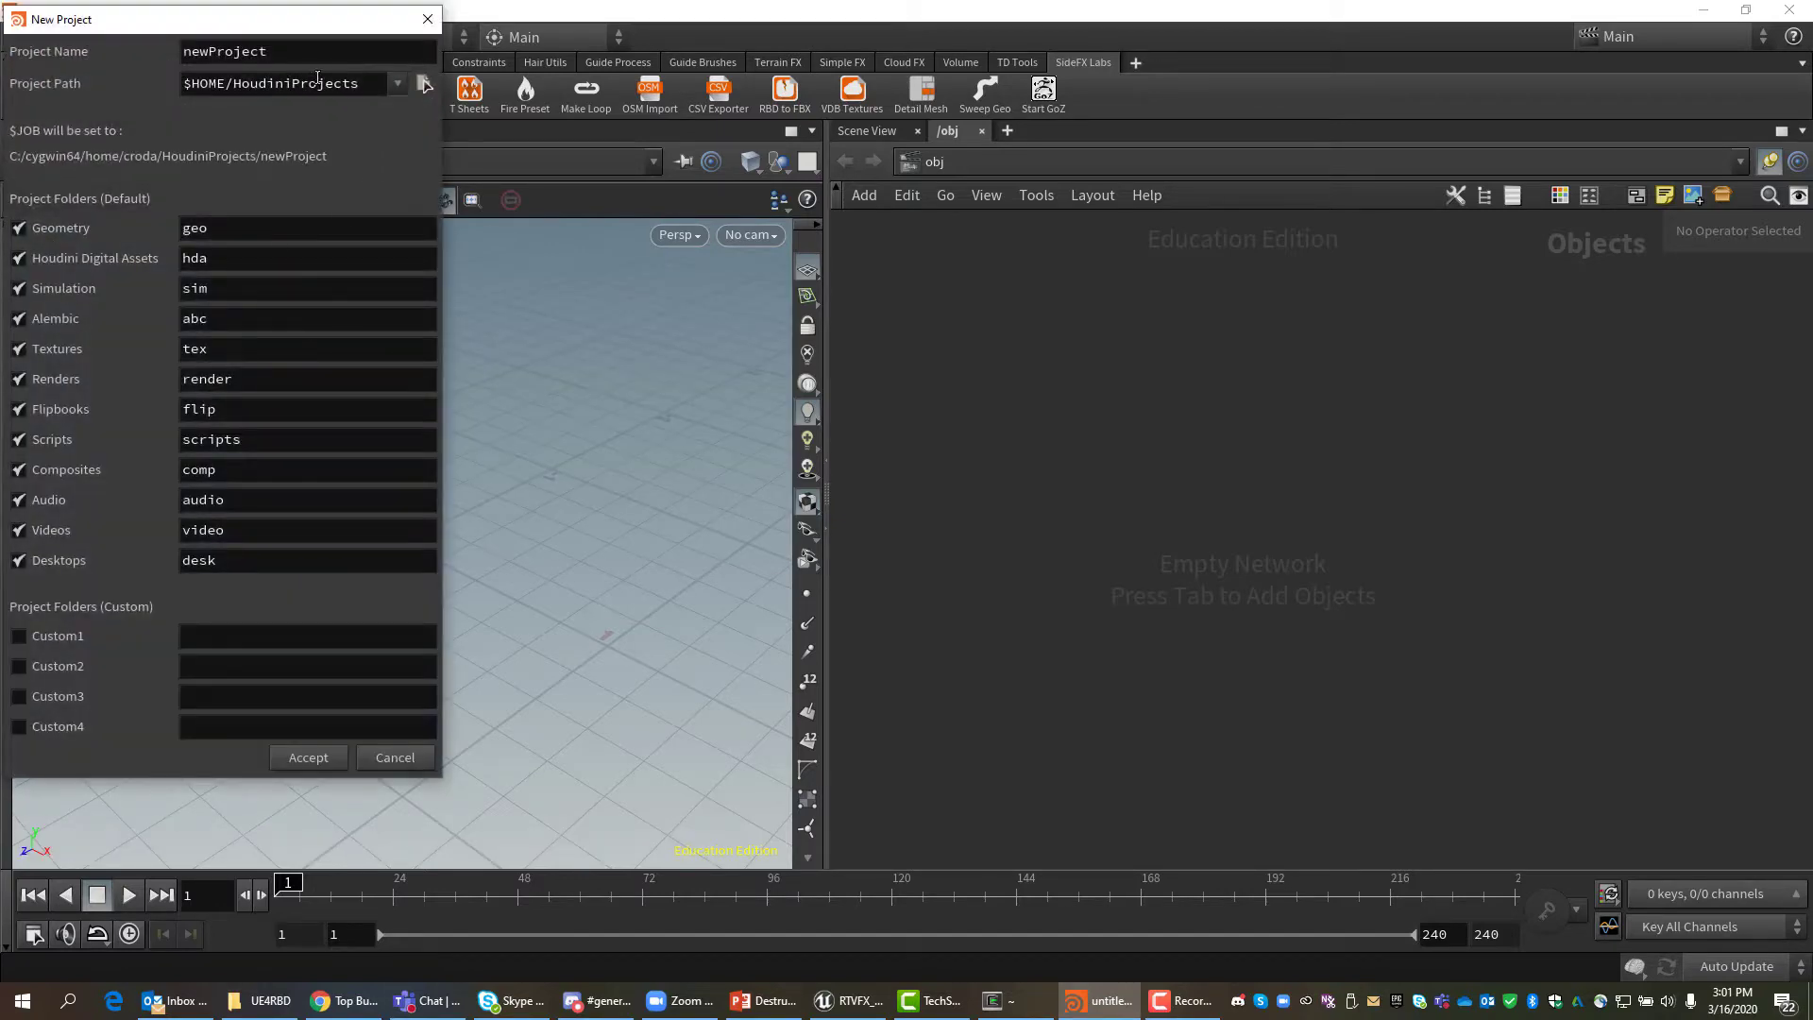
left_click(423, 83)
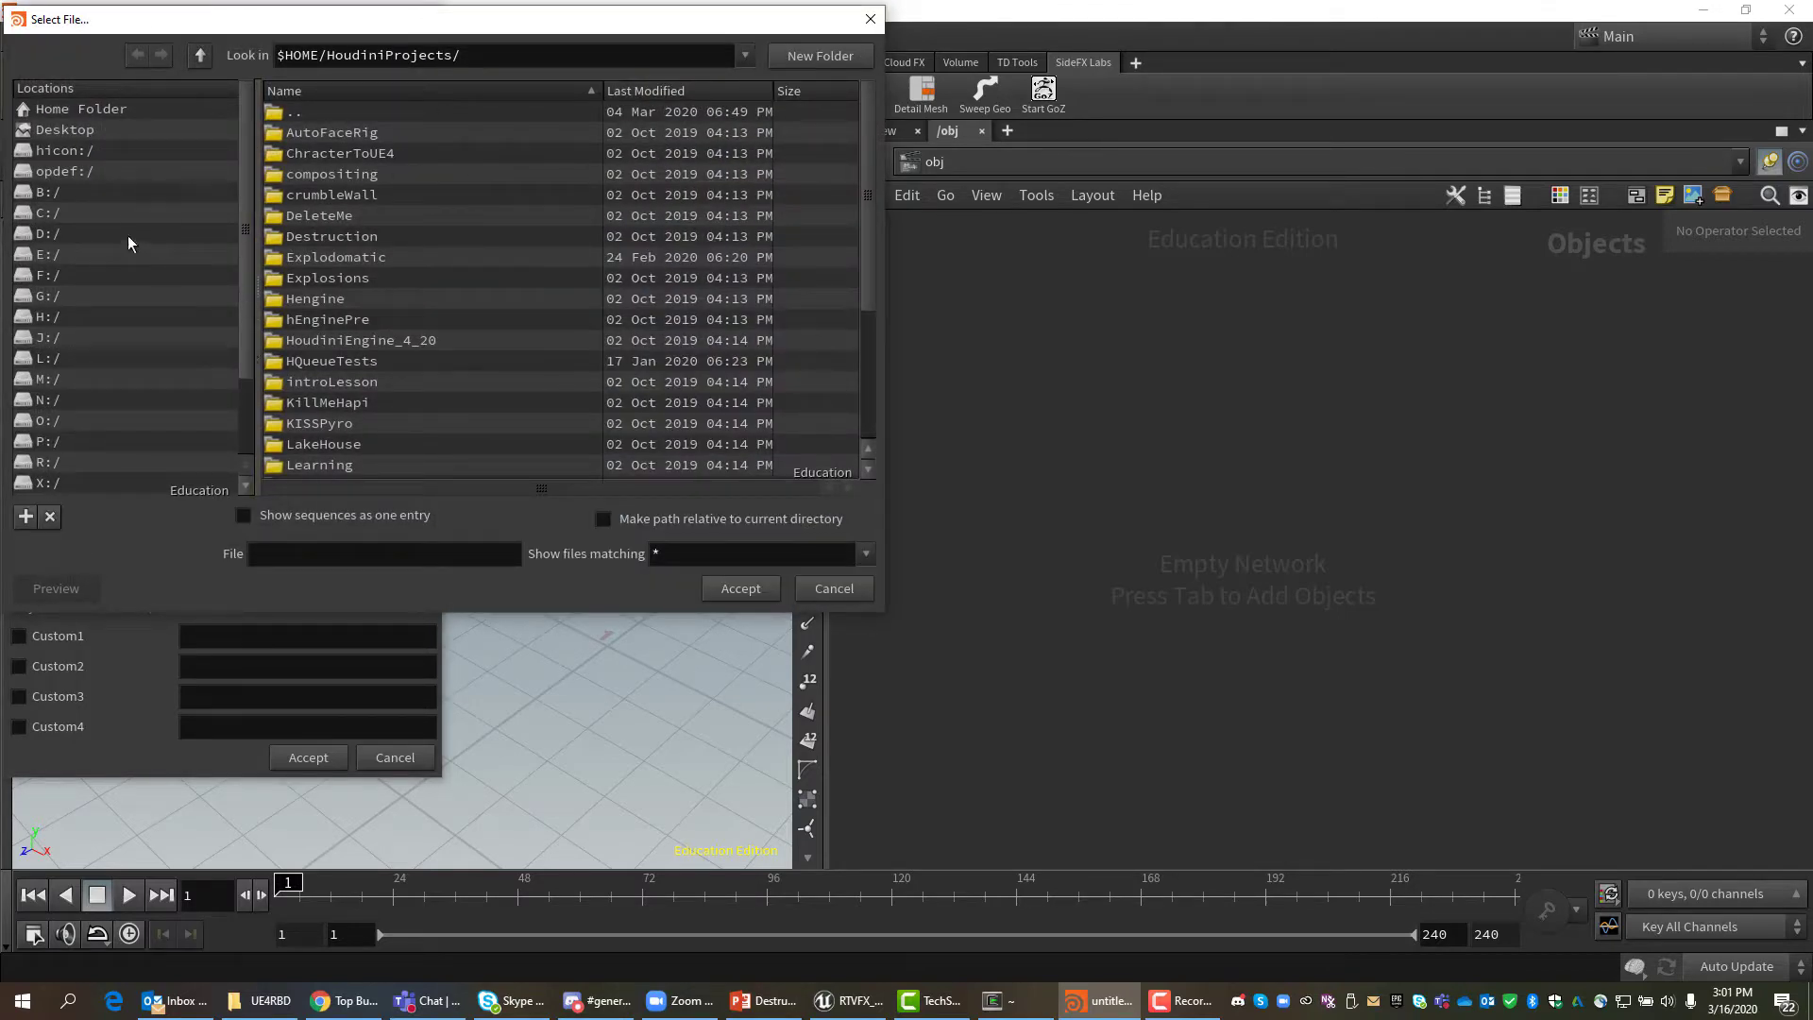
left_click(72, 214)
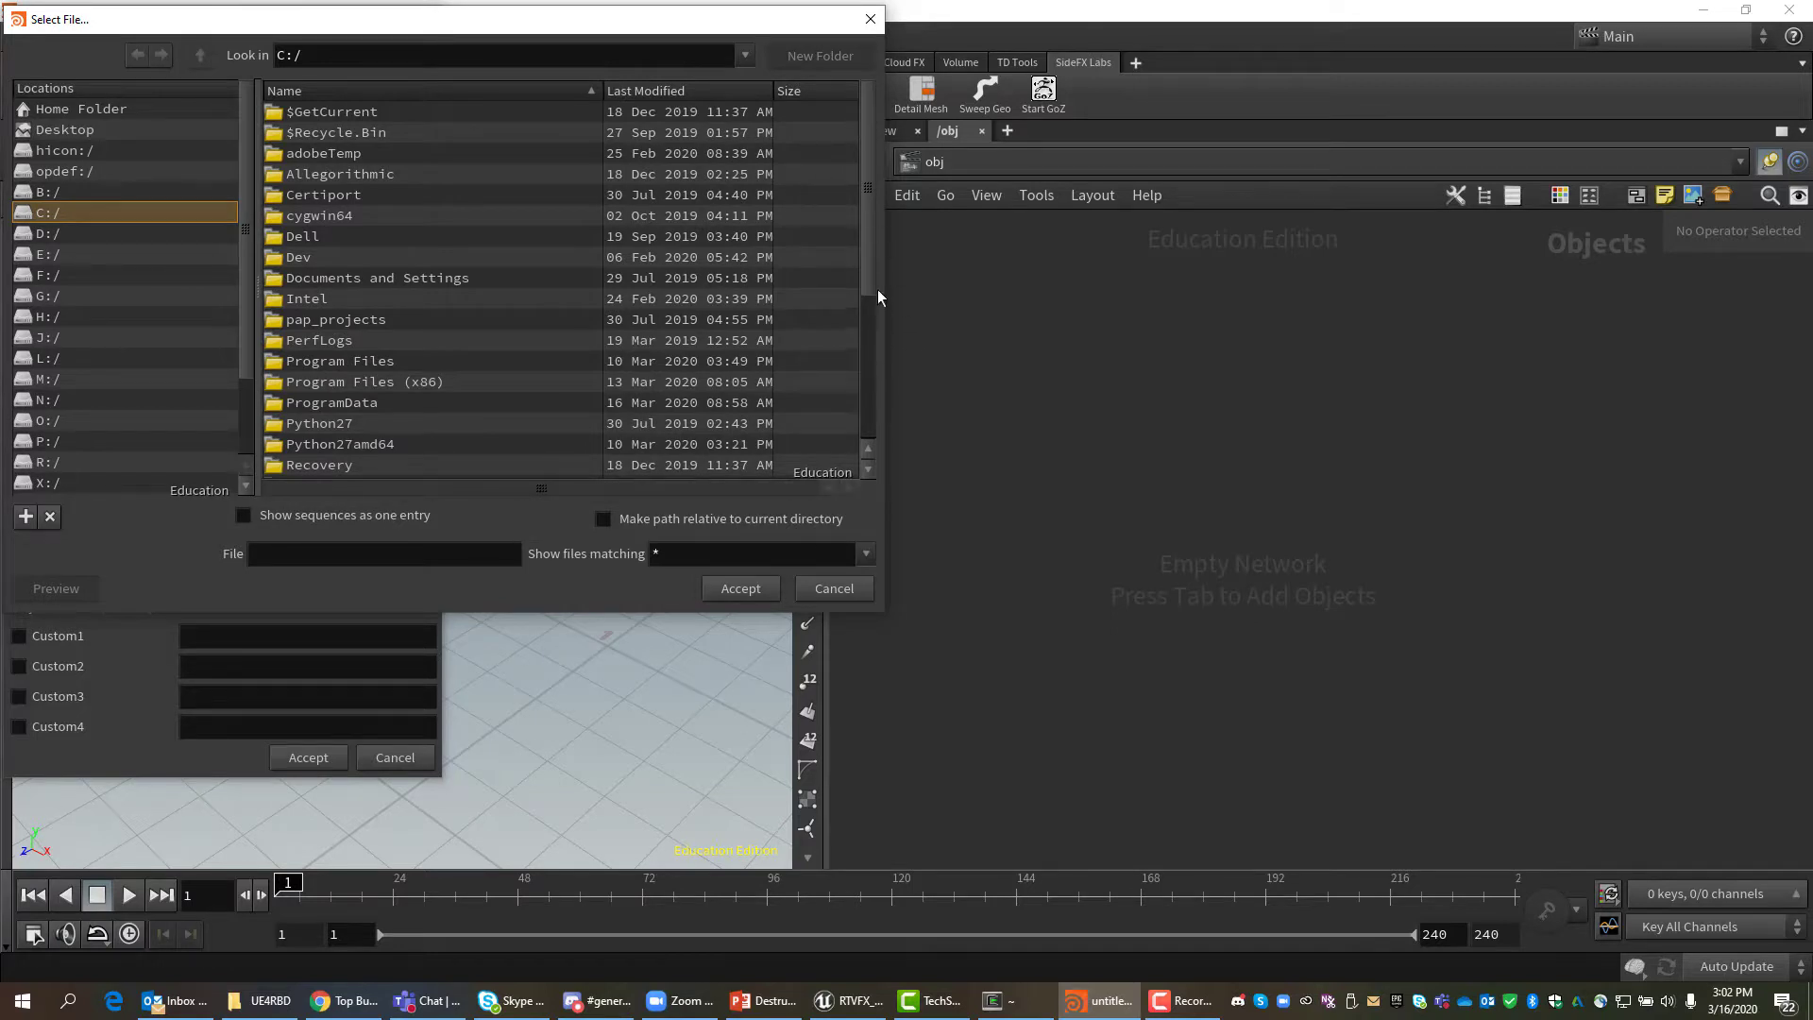
left_click_drag(863, 253, 875, 456)
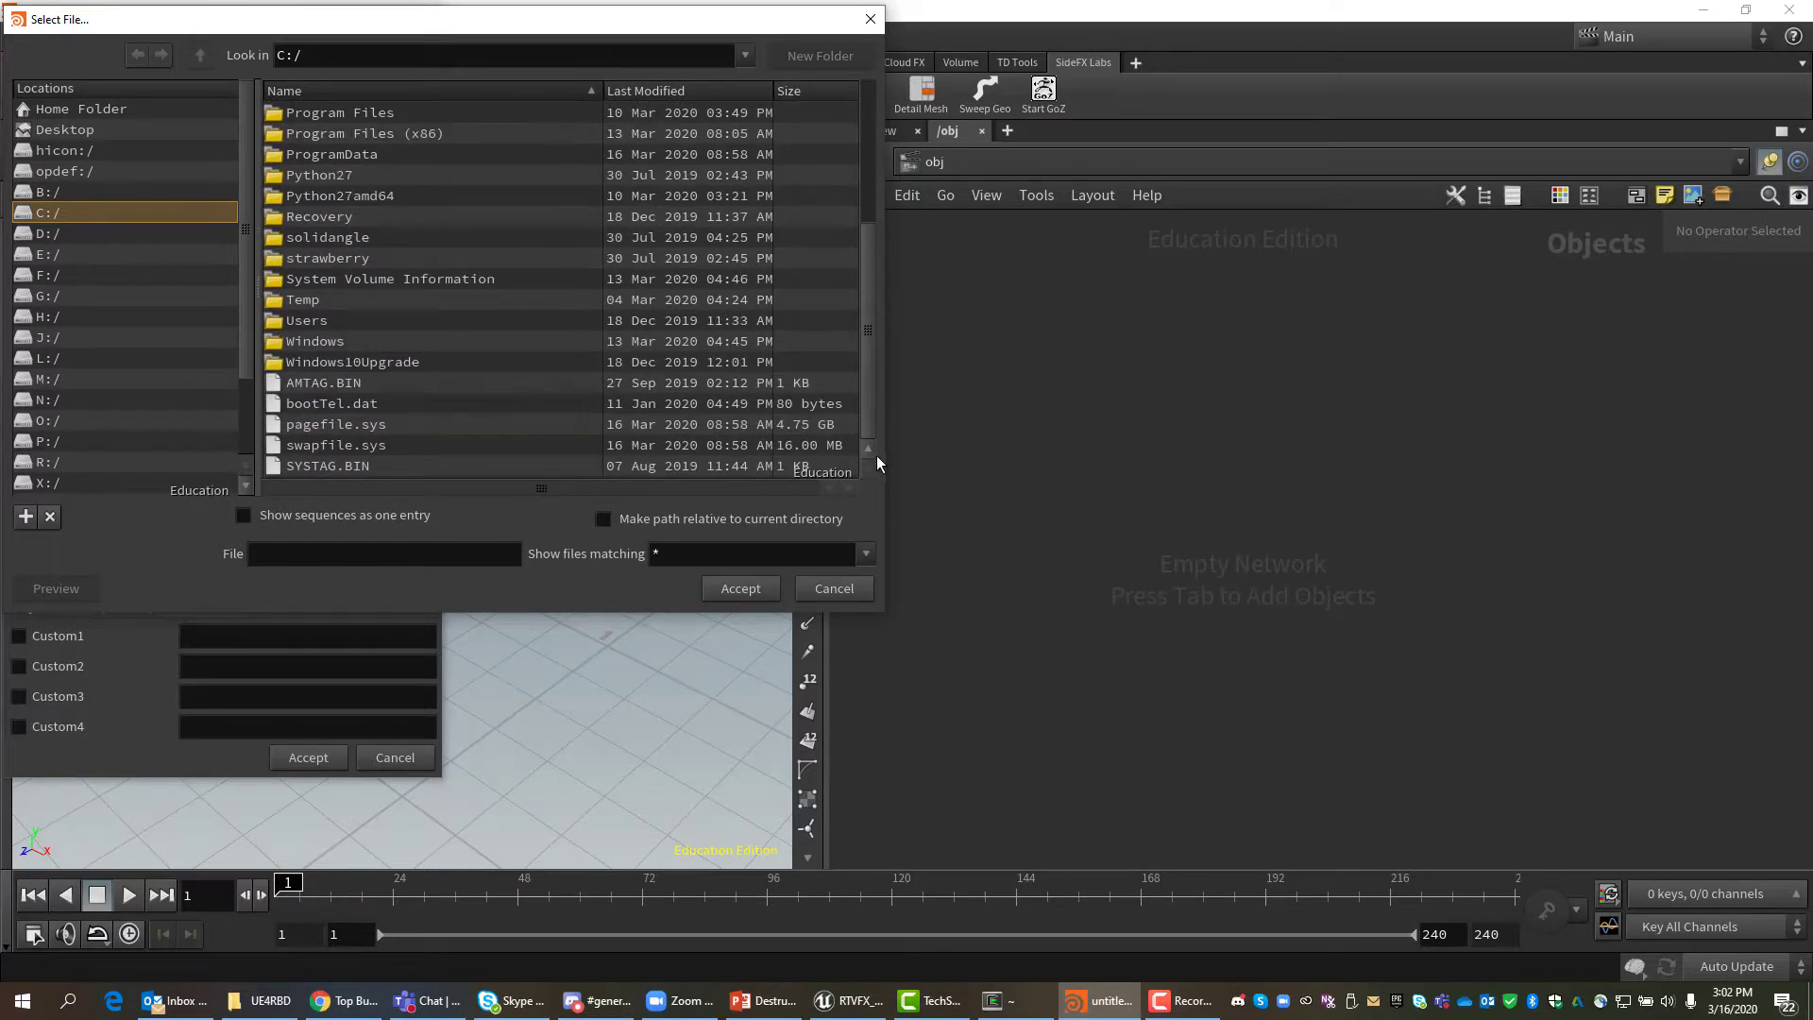
left_click(312, 321)
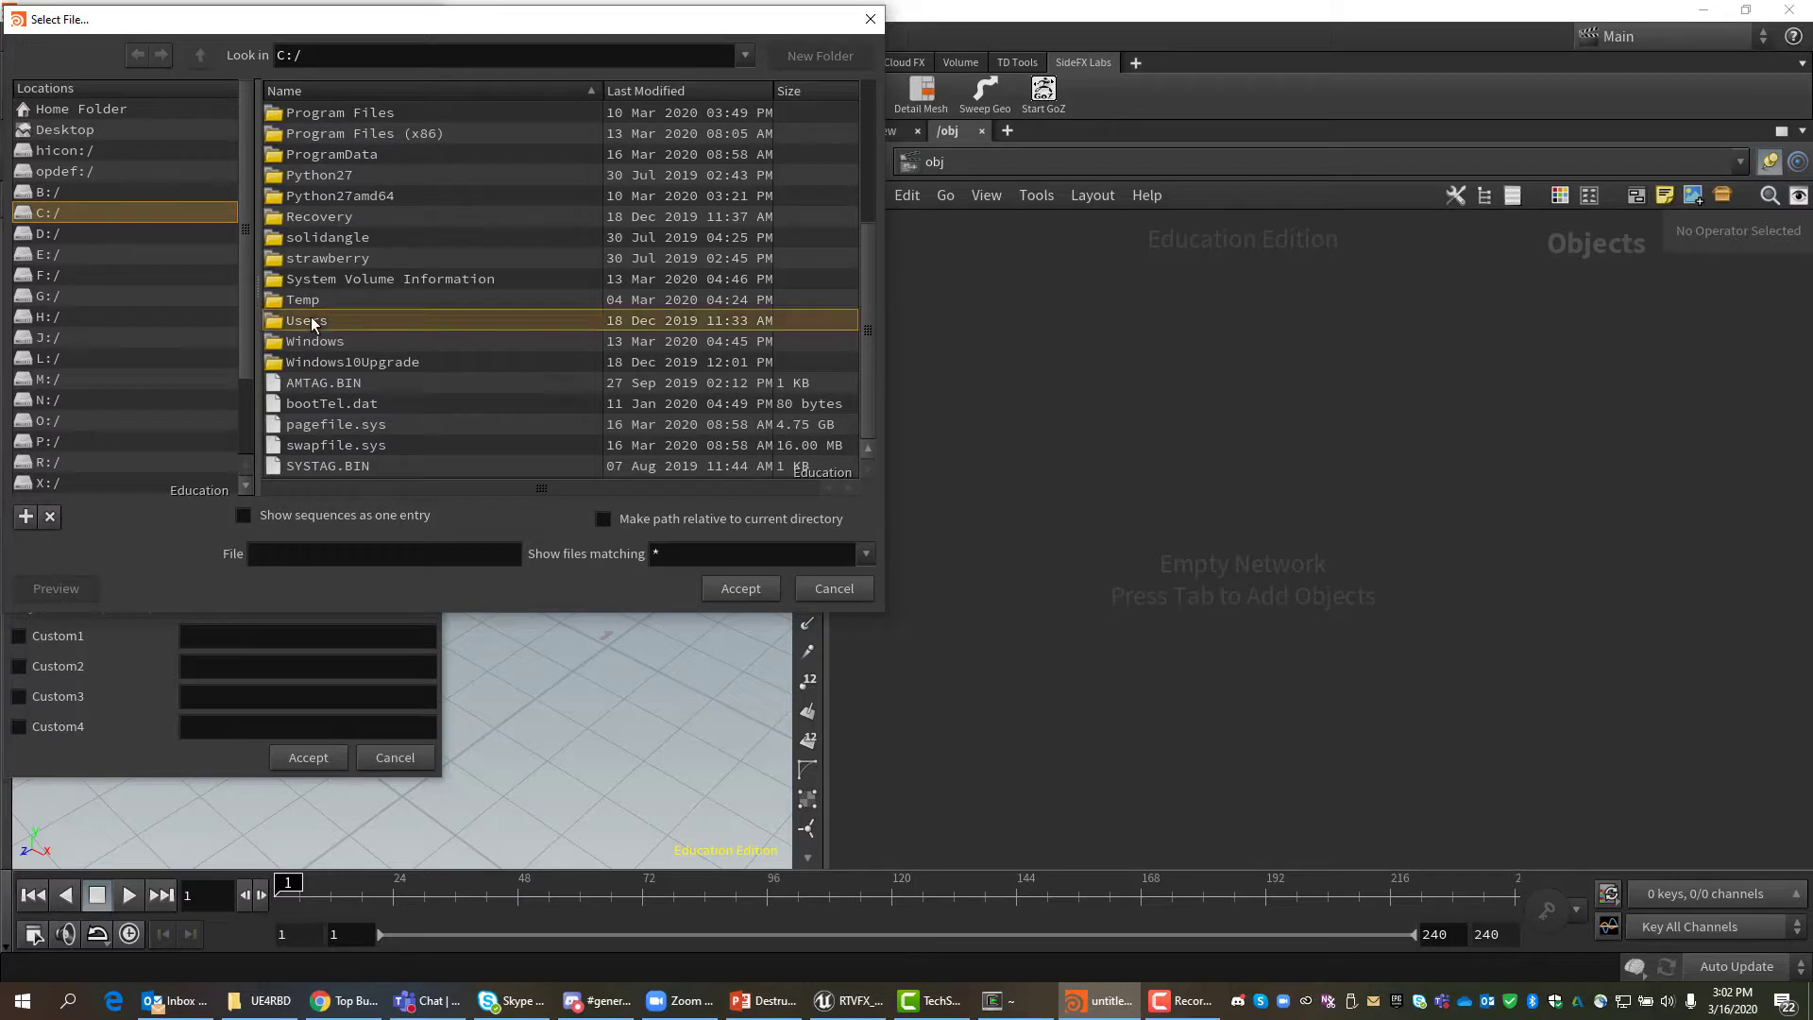
double_click(310, 320)
double_click(319, 174)
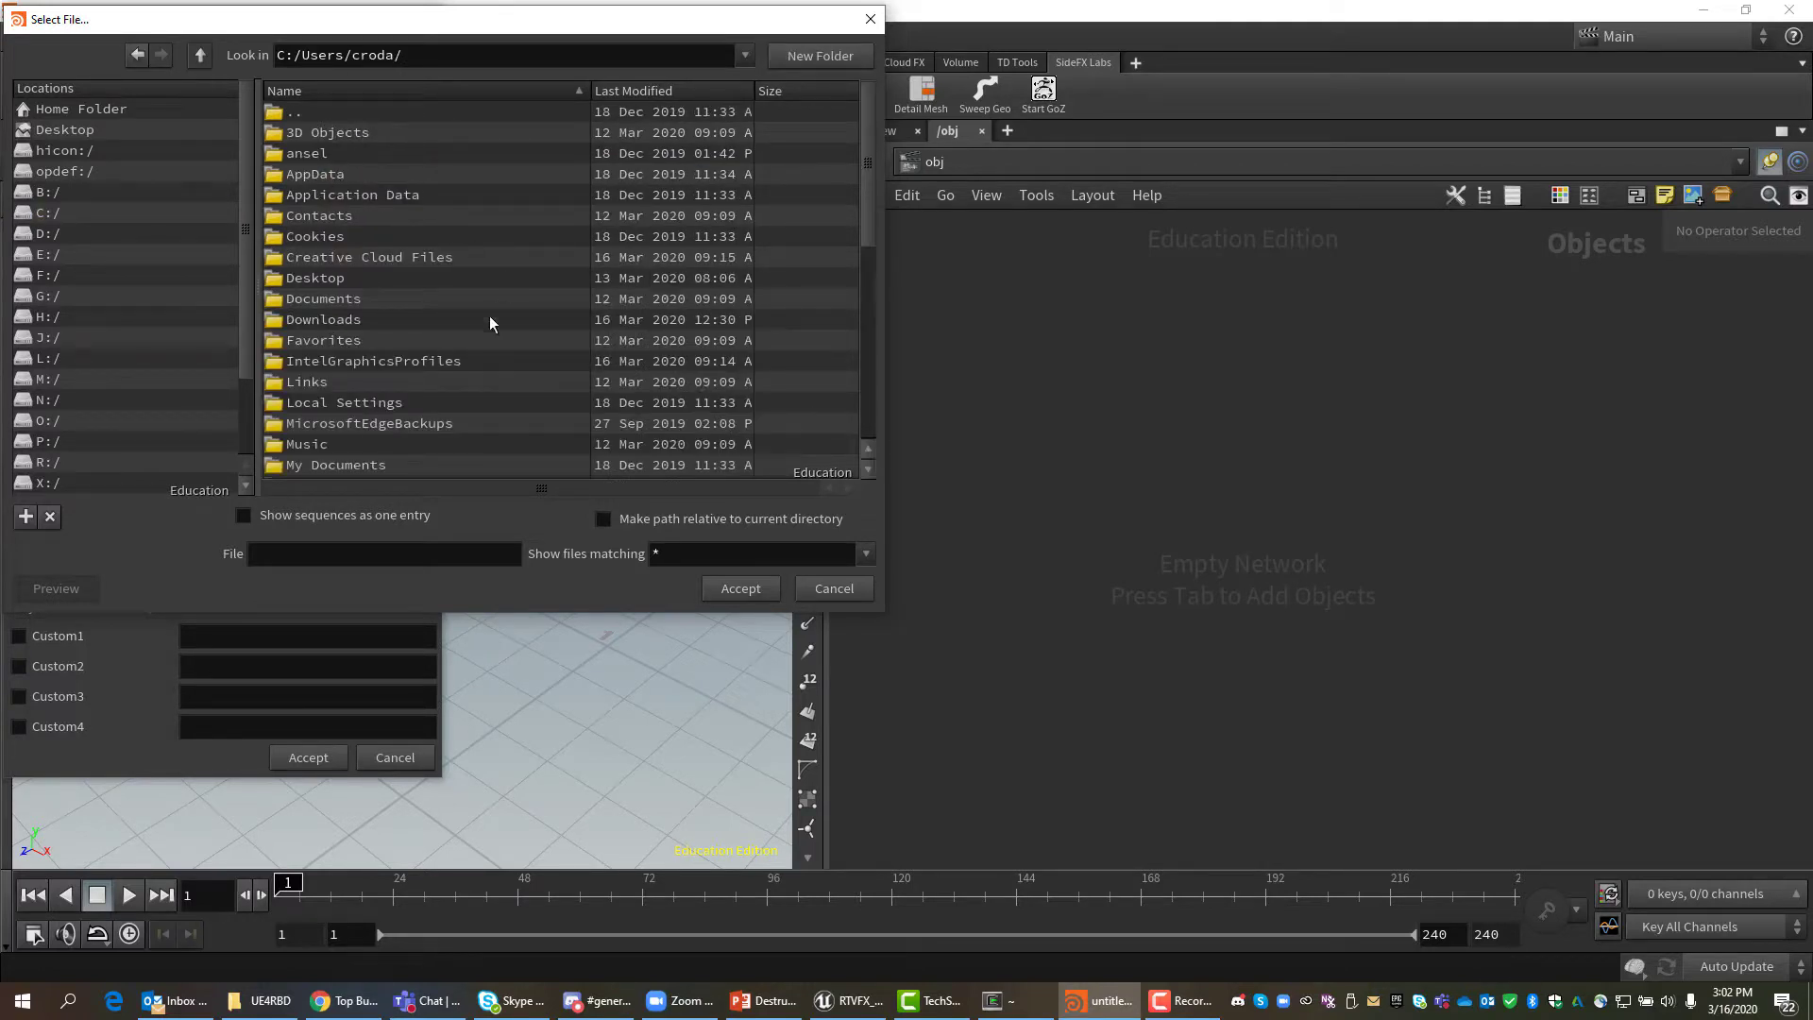
scroll(484, 330, "down", 8)
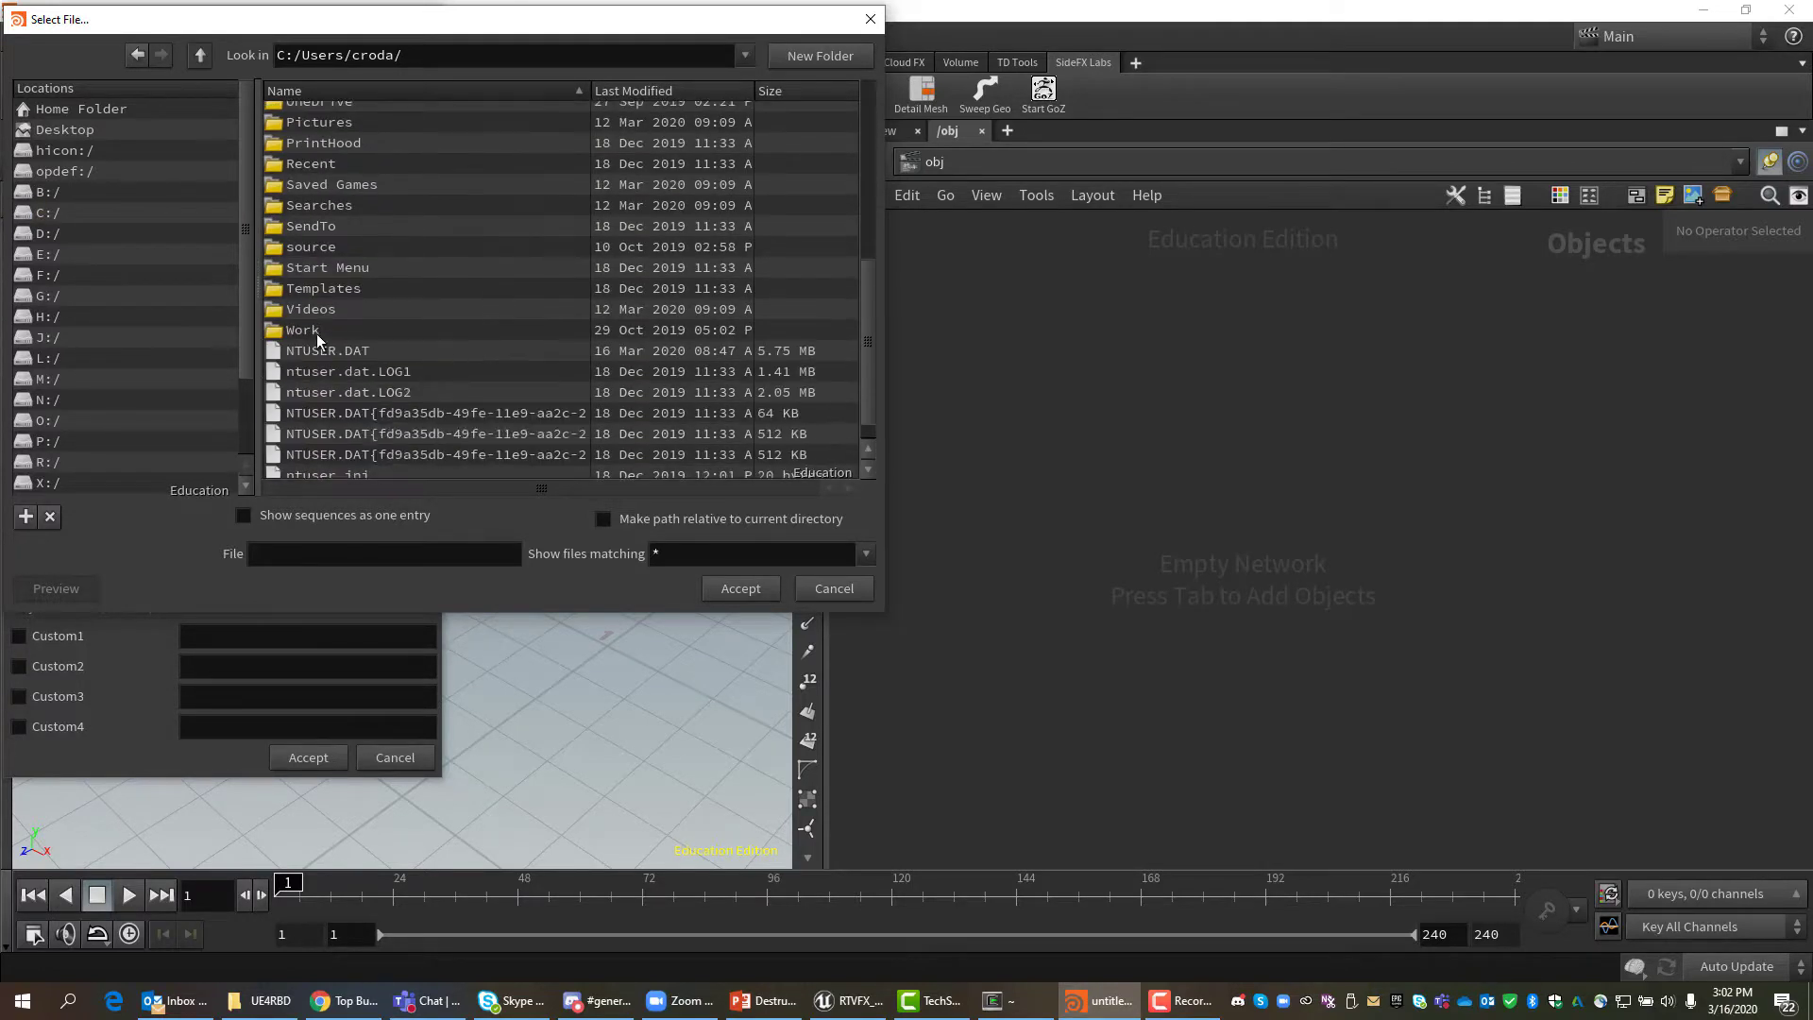
double_click(315, 333)
double_click(308, 176)
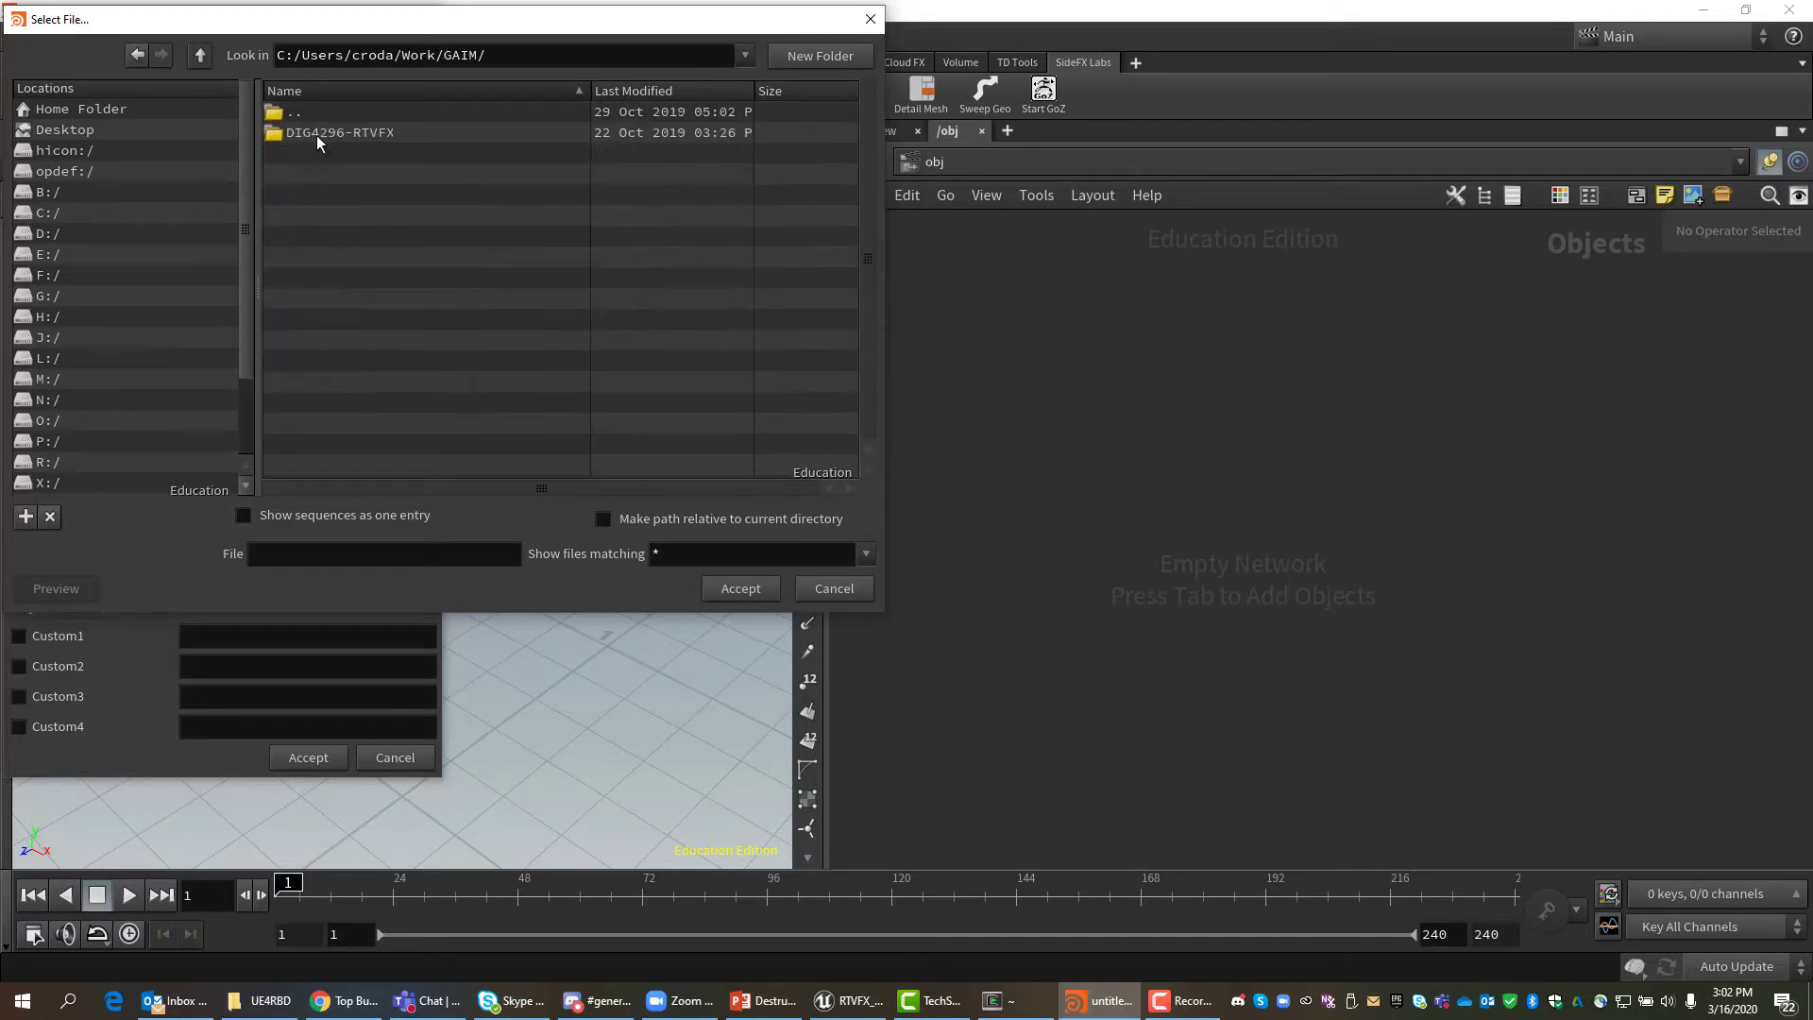
double_click(318, 135)
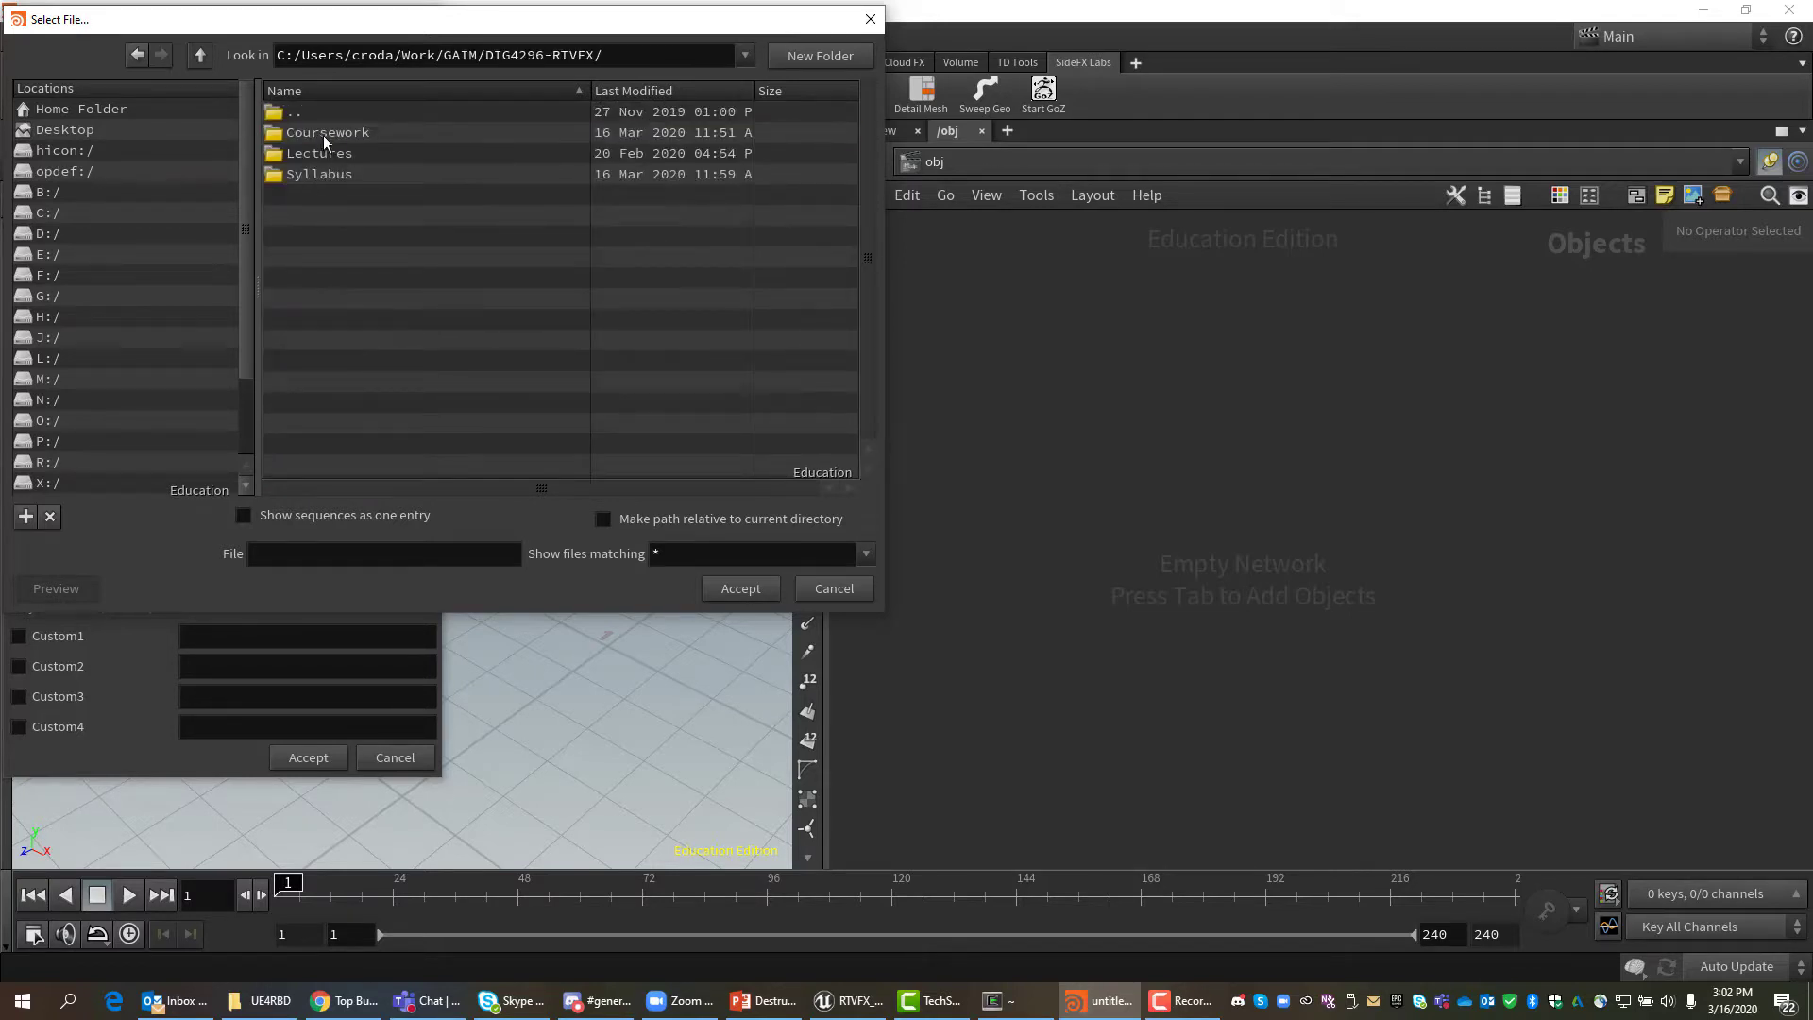
double_click(316, 153)
double_click(321, 132)
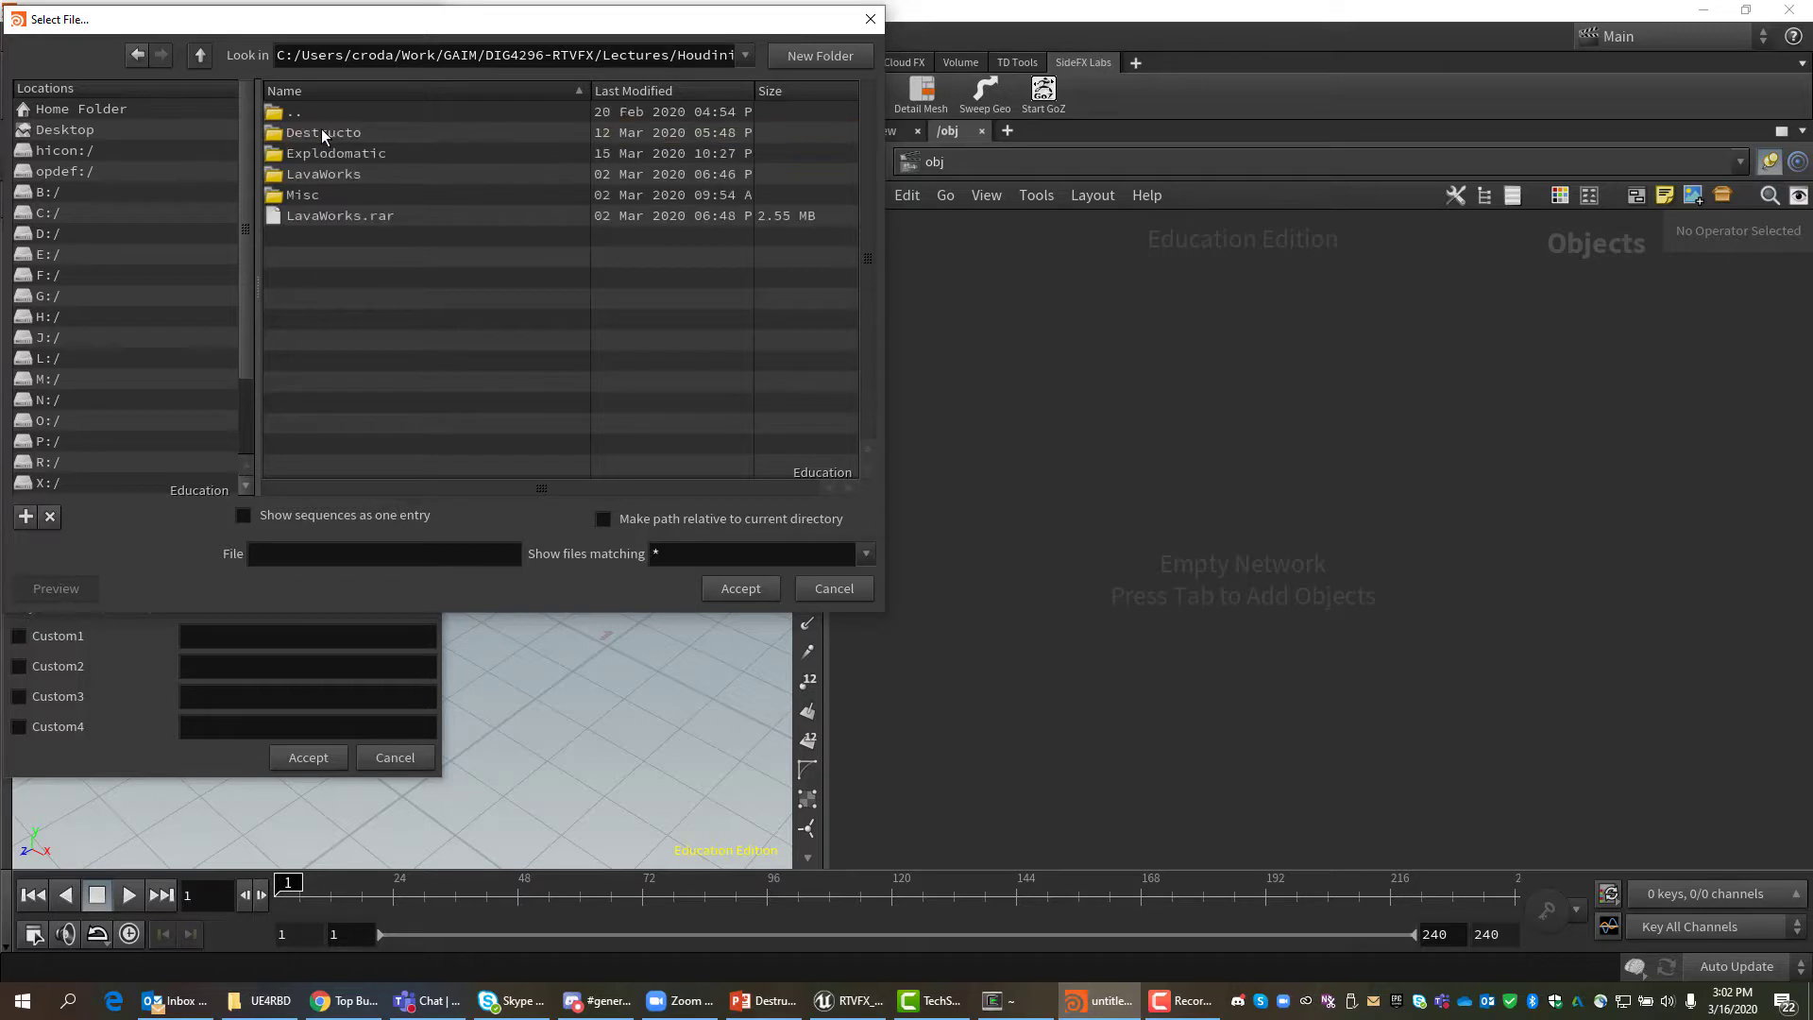
Name the project VertexCacheDemo in the Houdini lectures folder and accept it.
left_click(322, 554)
type("V")
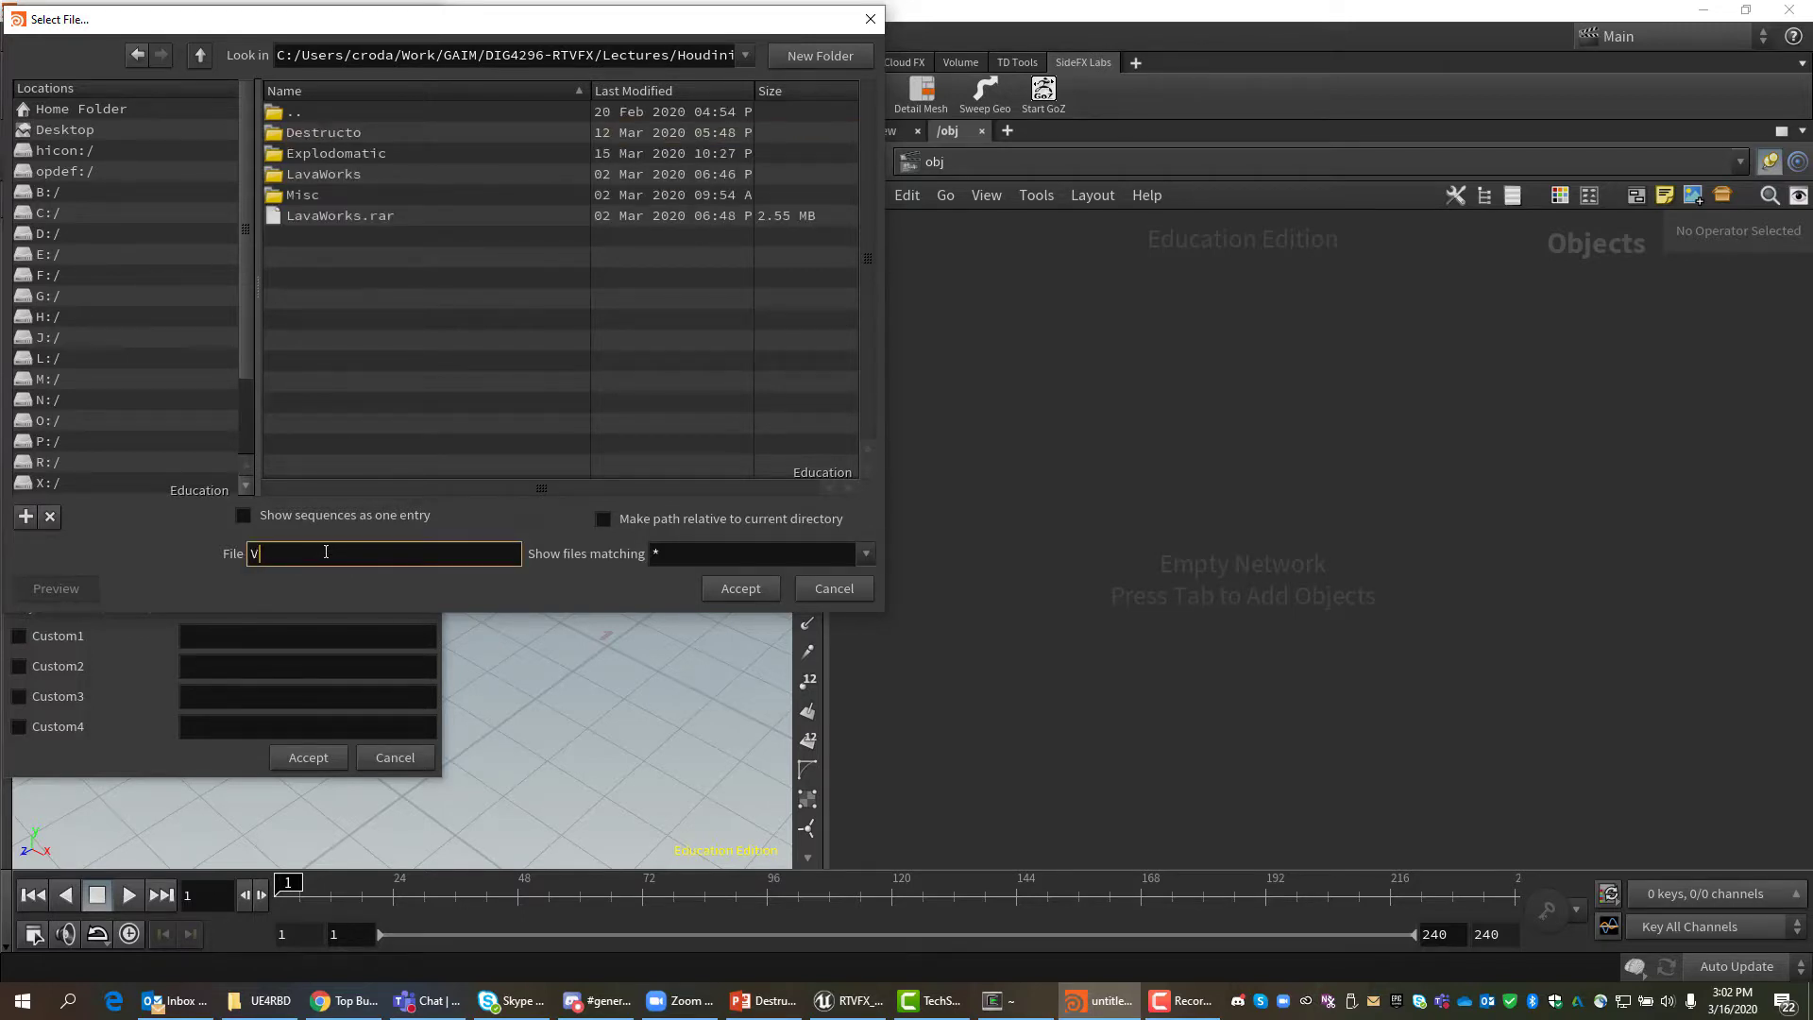
type("ertexCacheDemo")
left_click_drag(462, 552, 209, 576)
key("ctrl+c")
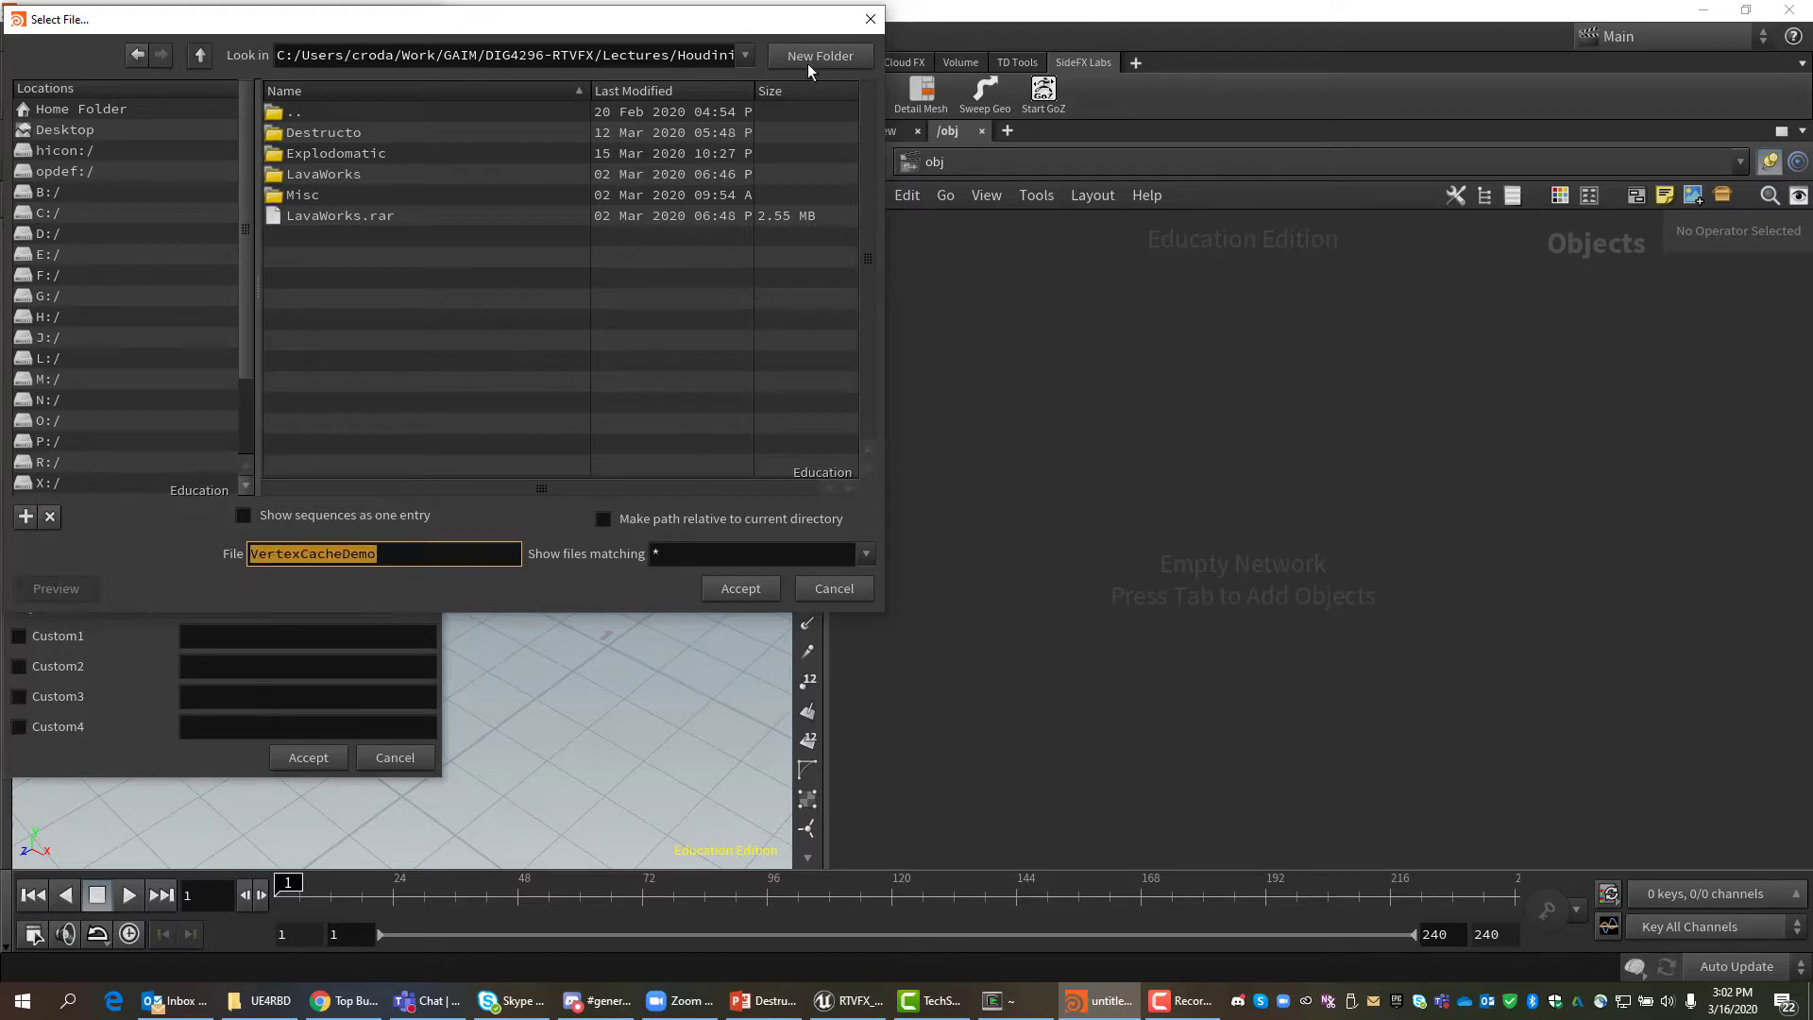
left_click(199, 55)
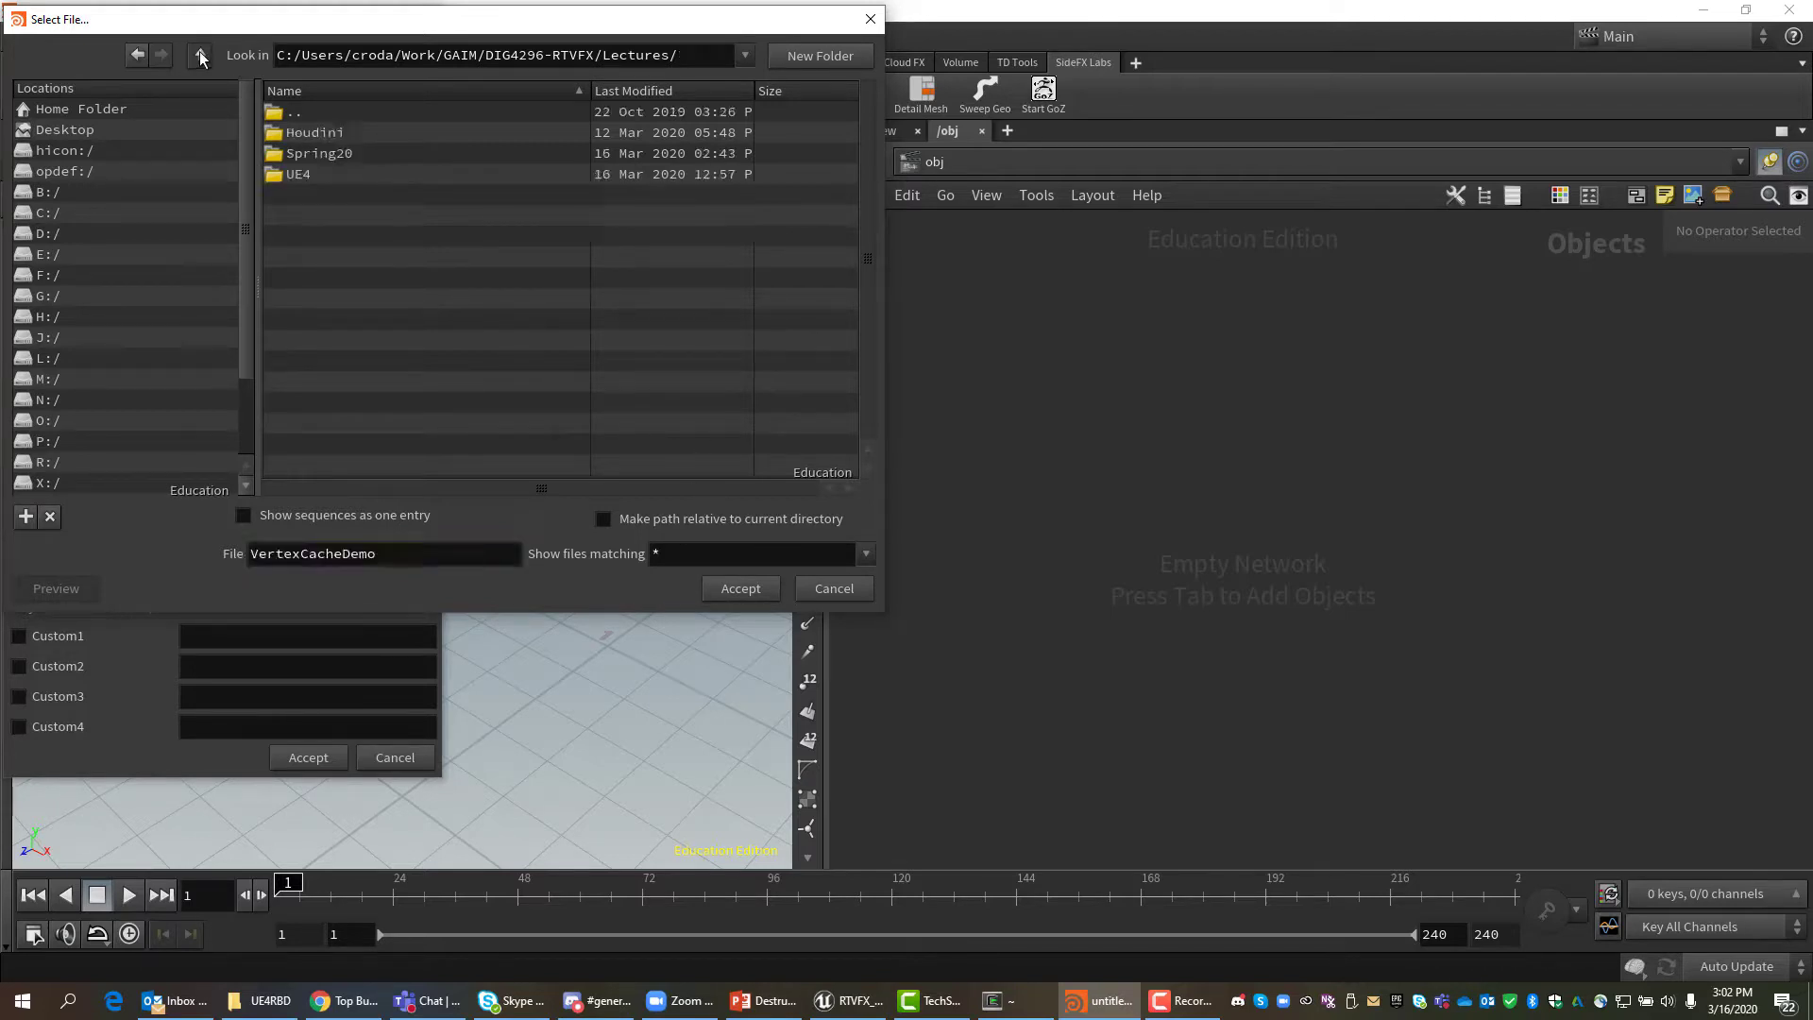
left_click(299, 133)
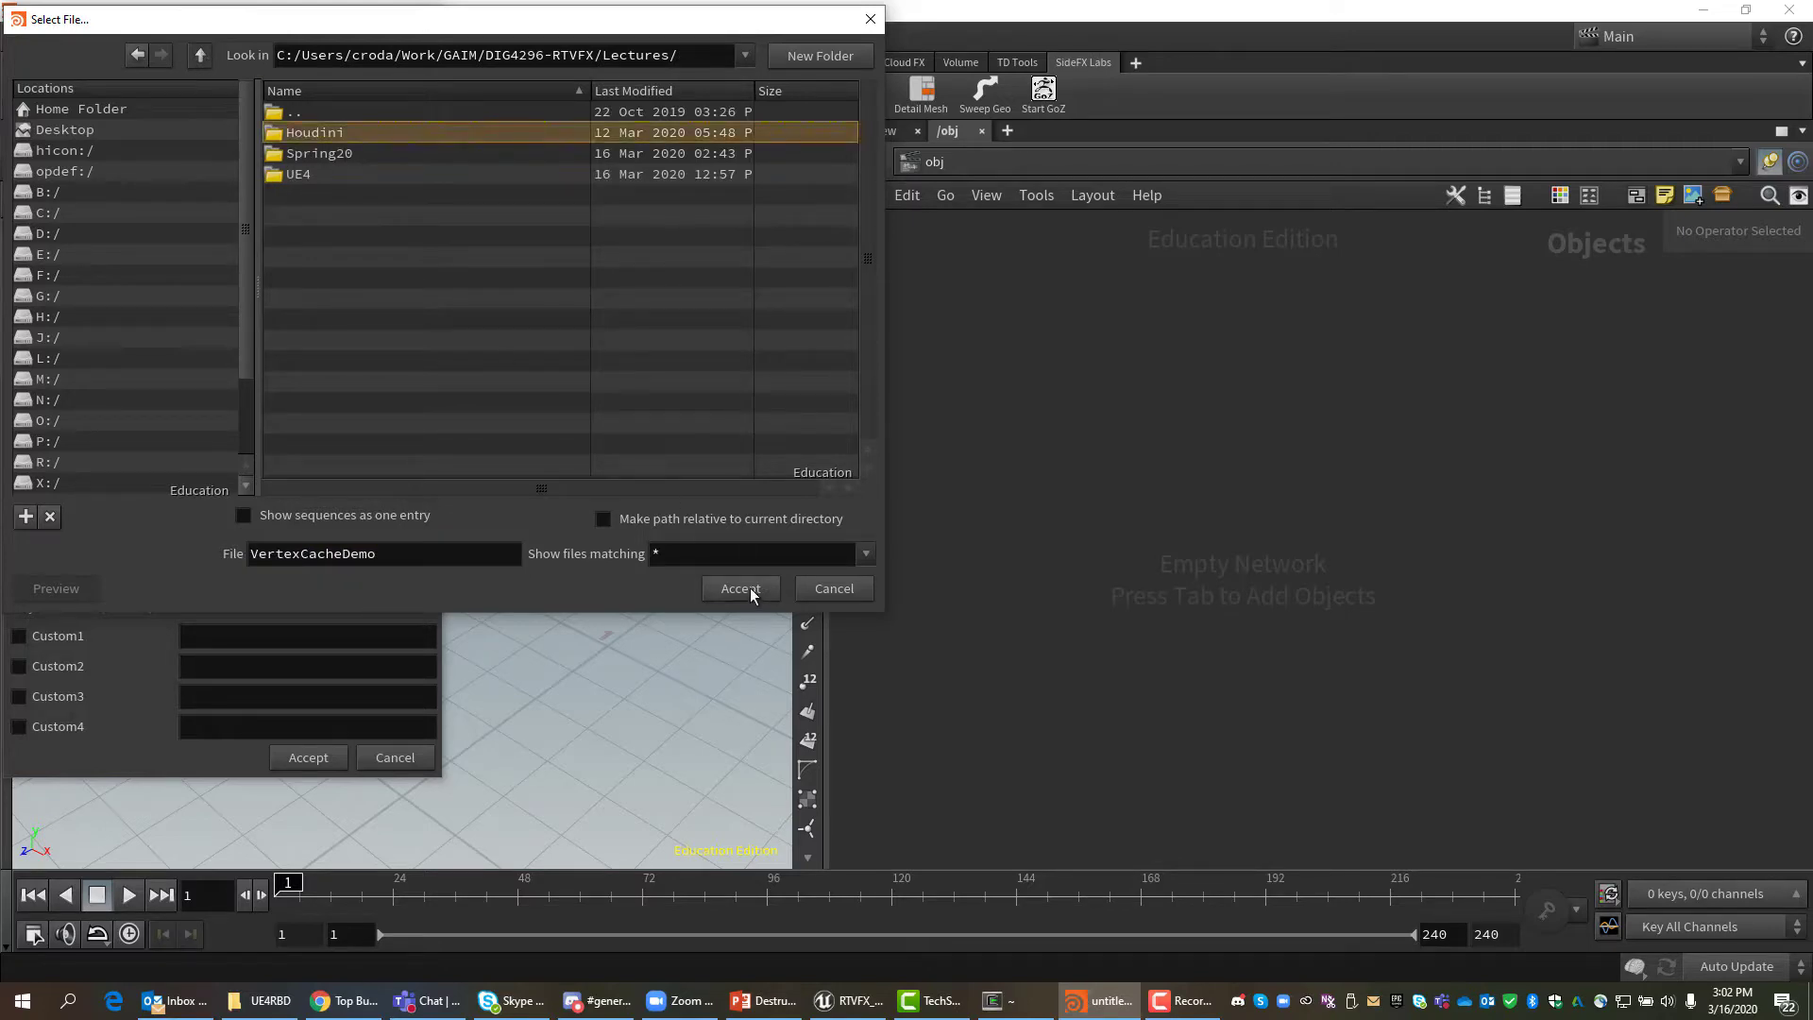
left_click(750, 590)
left_click_drag(316, 62, 101, 72)
key("ctrl+v")
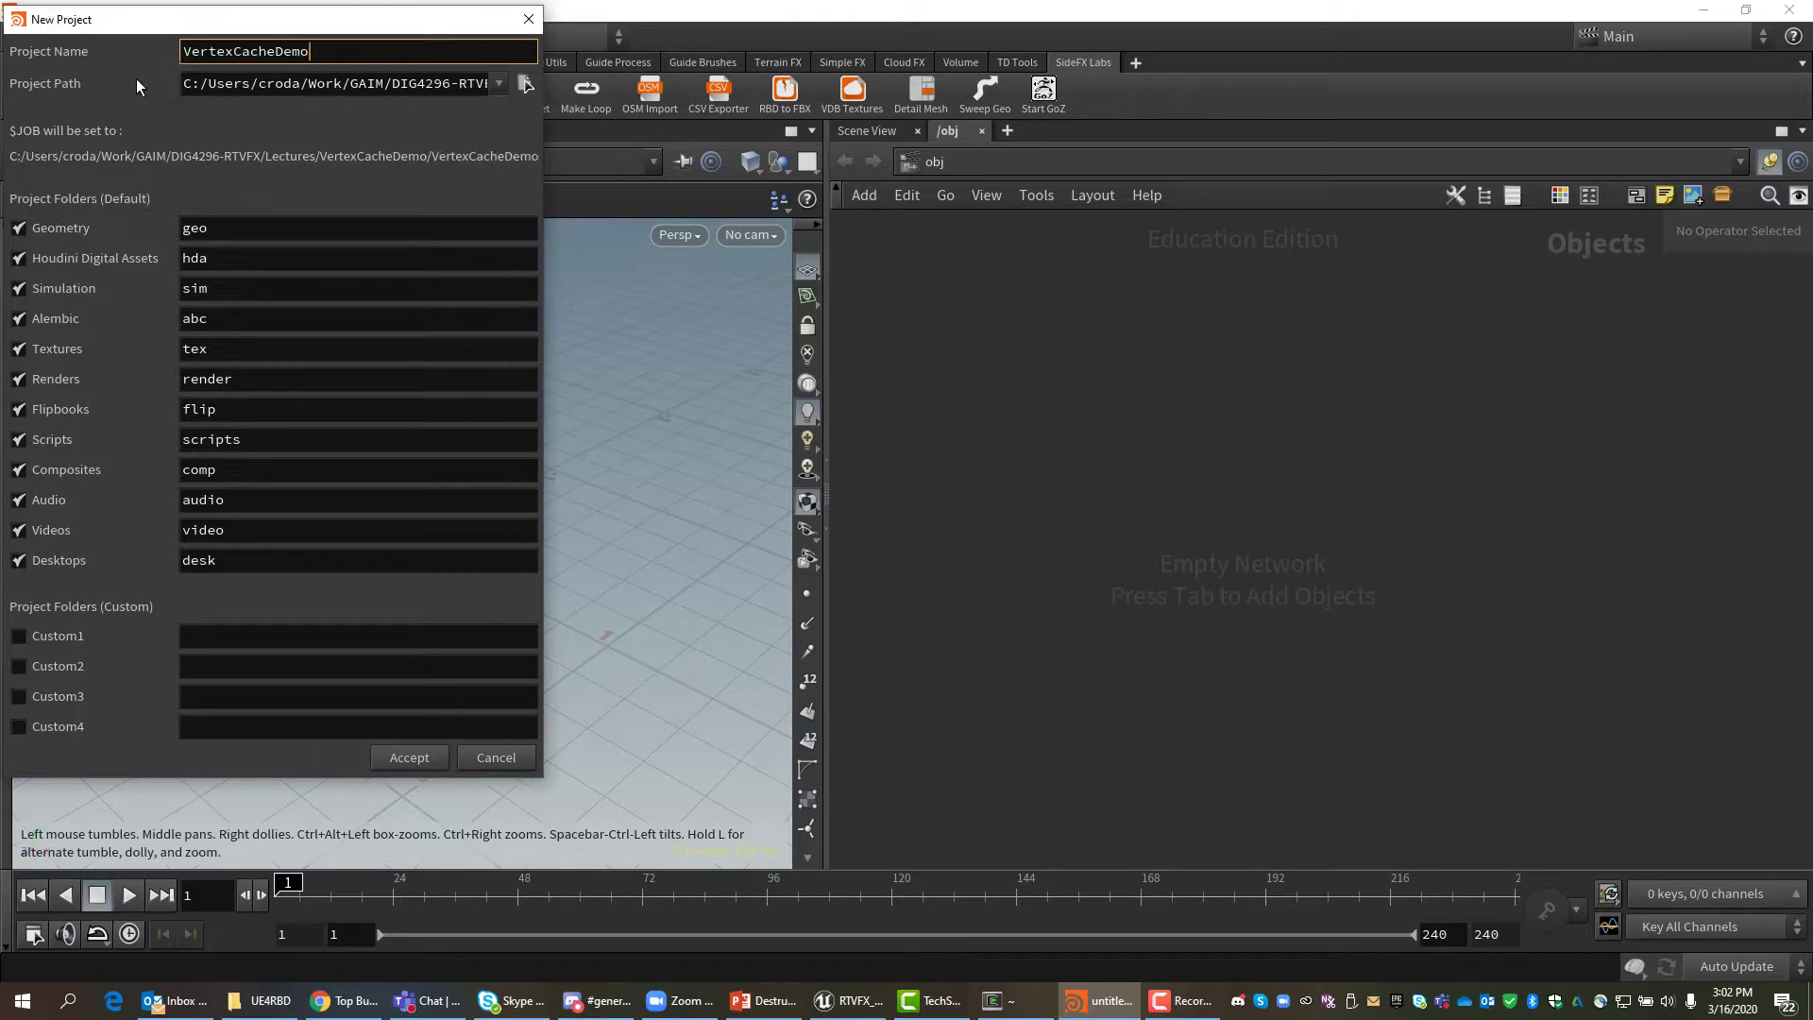
left_click(421, 756)
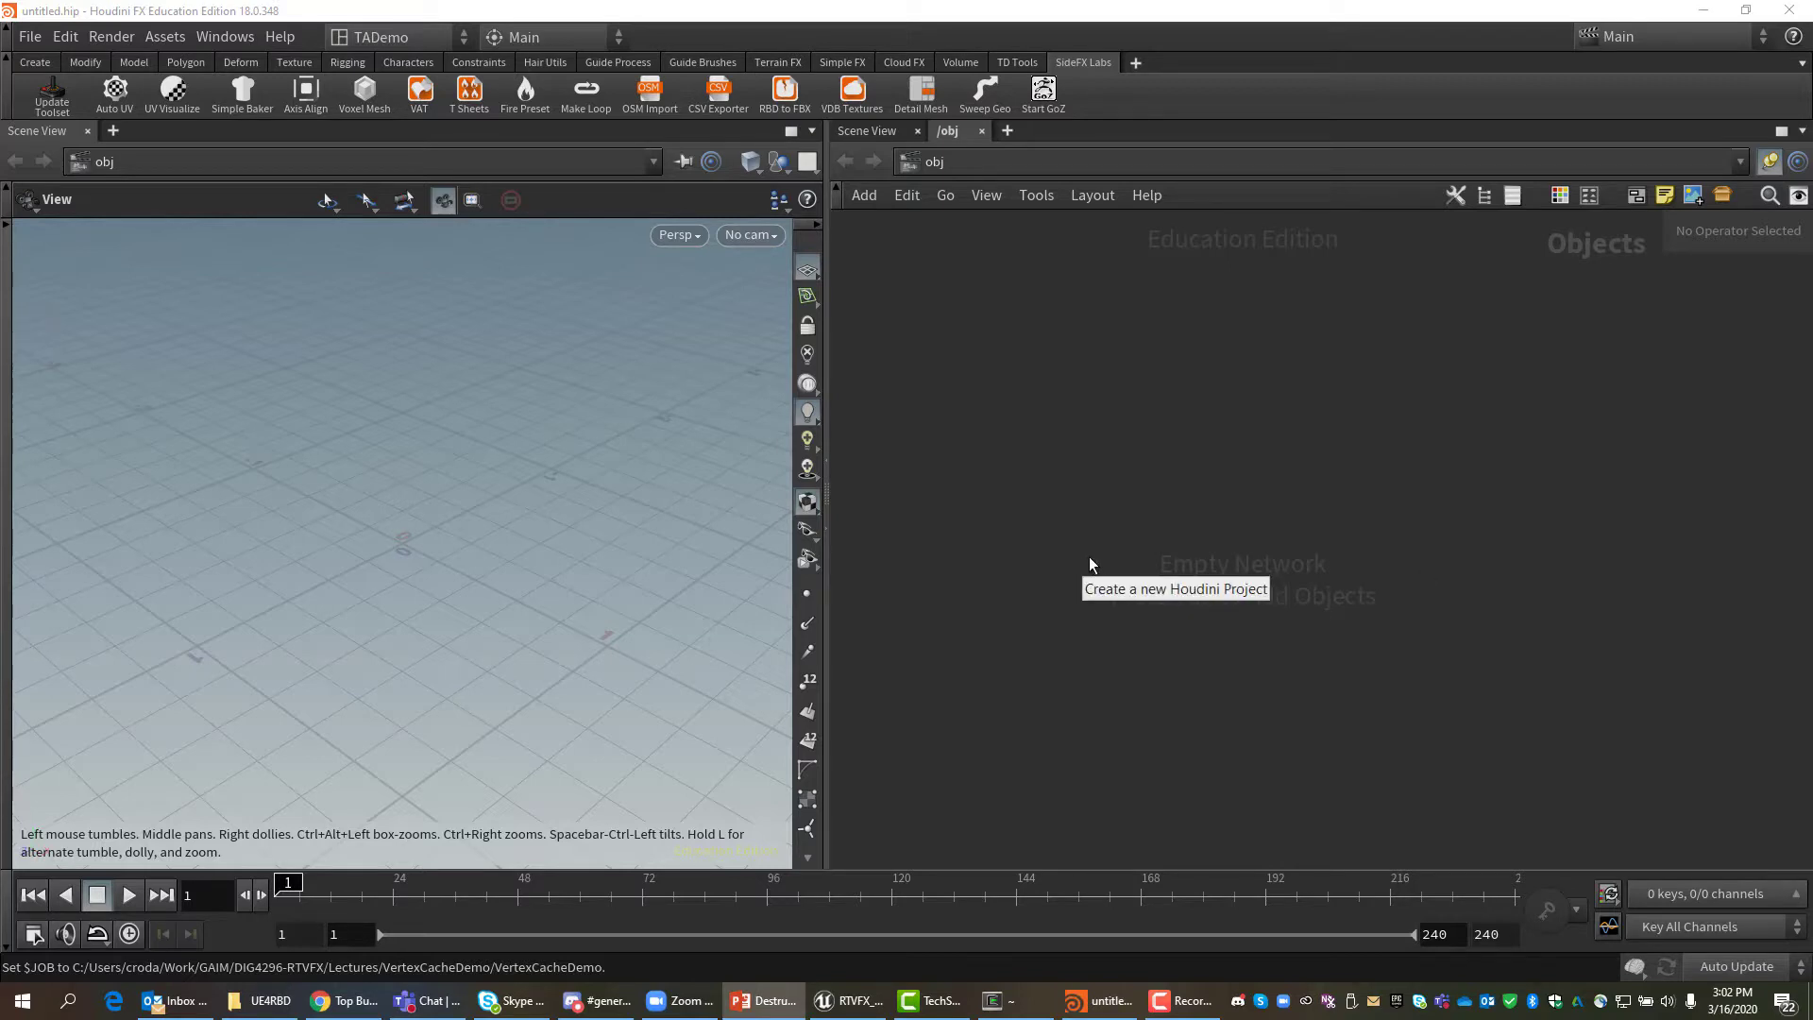
Start Play In Editor in Unreal and give the game control of the viewport.
left_click(850, 1001)
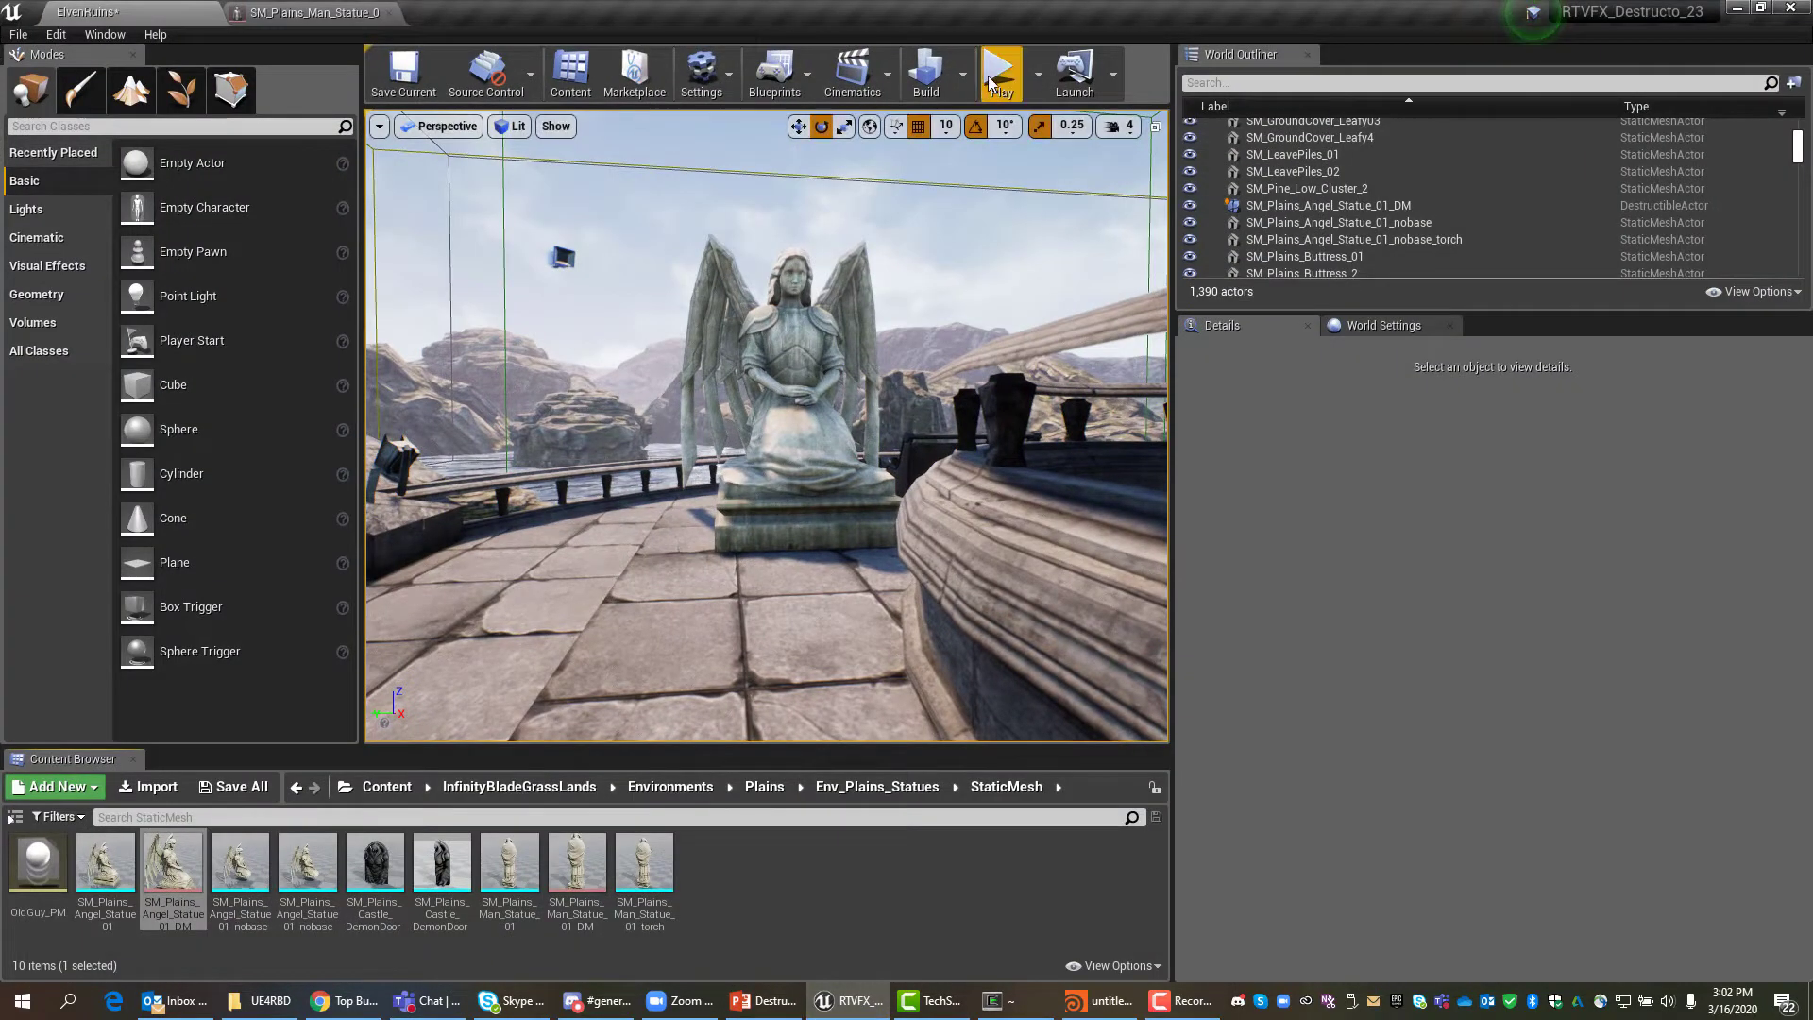
left_click(999, 76)
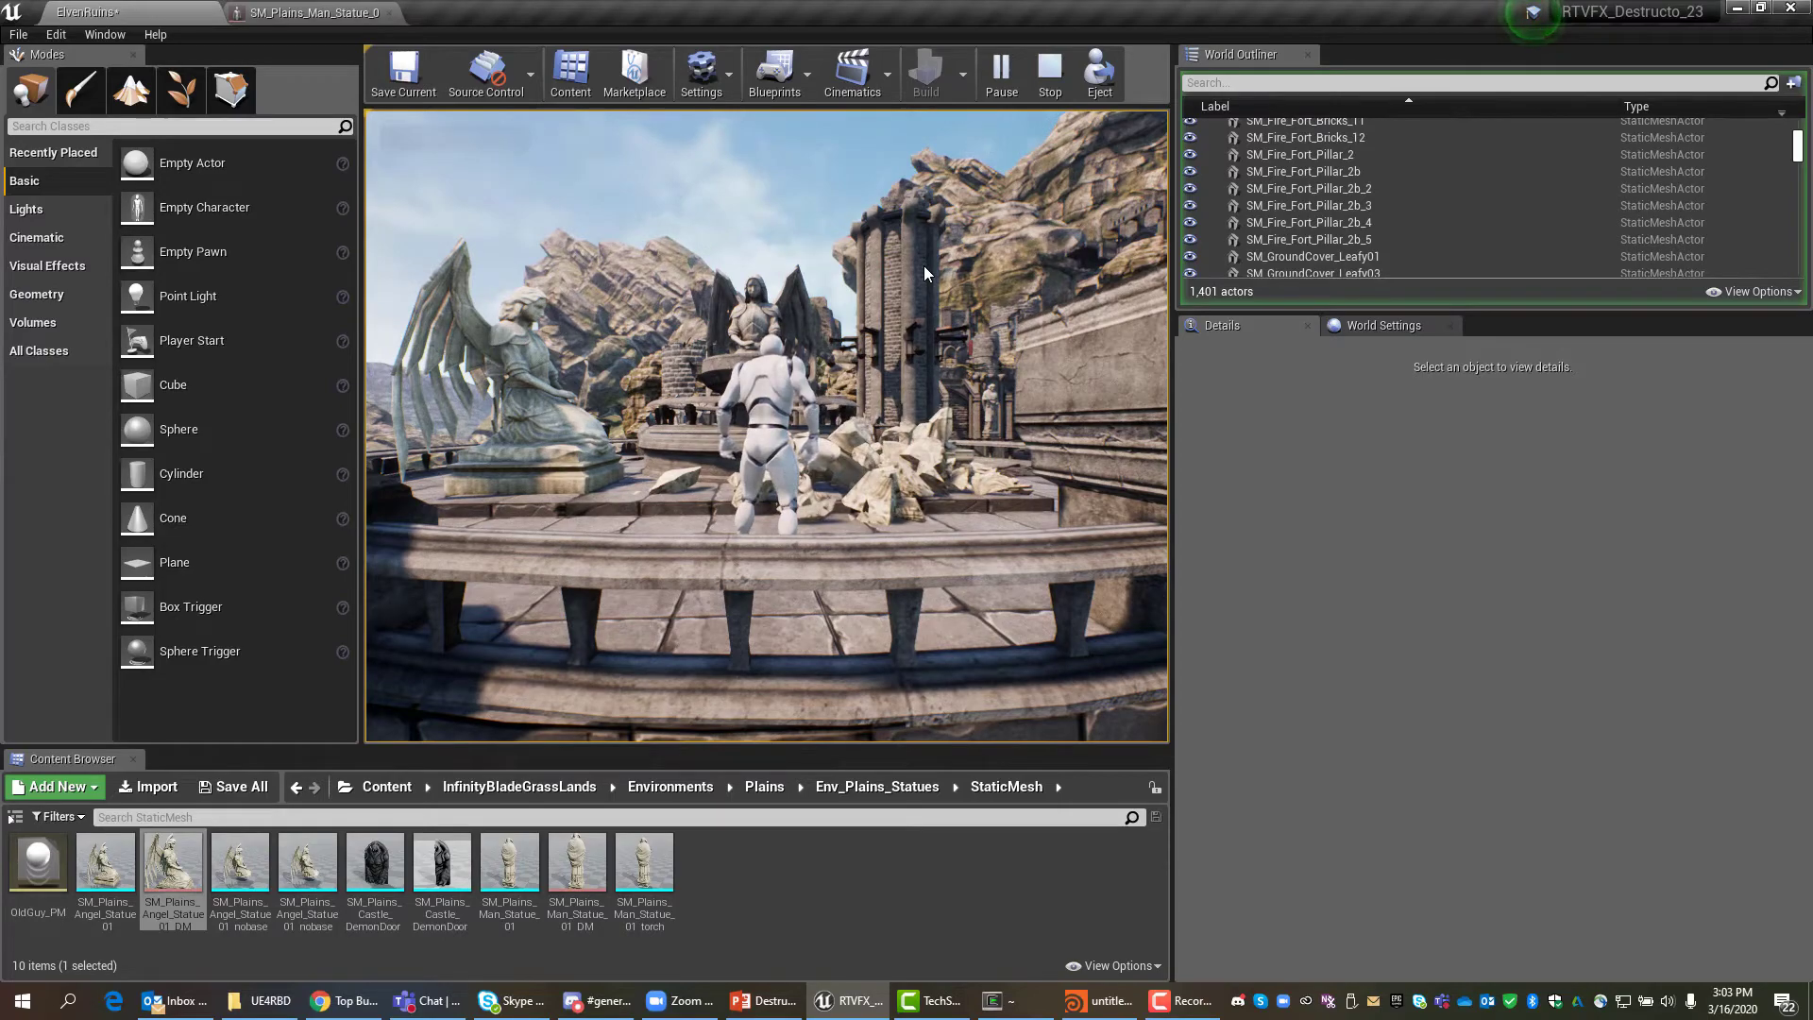
left_click(631, 273)
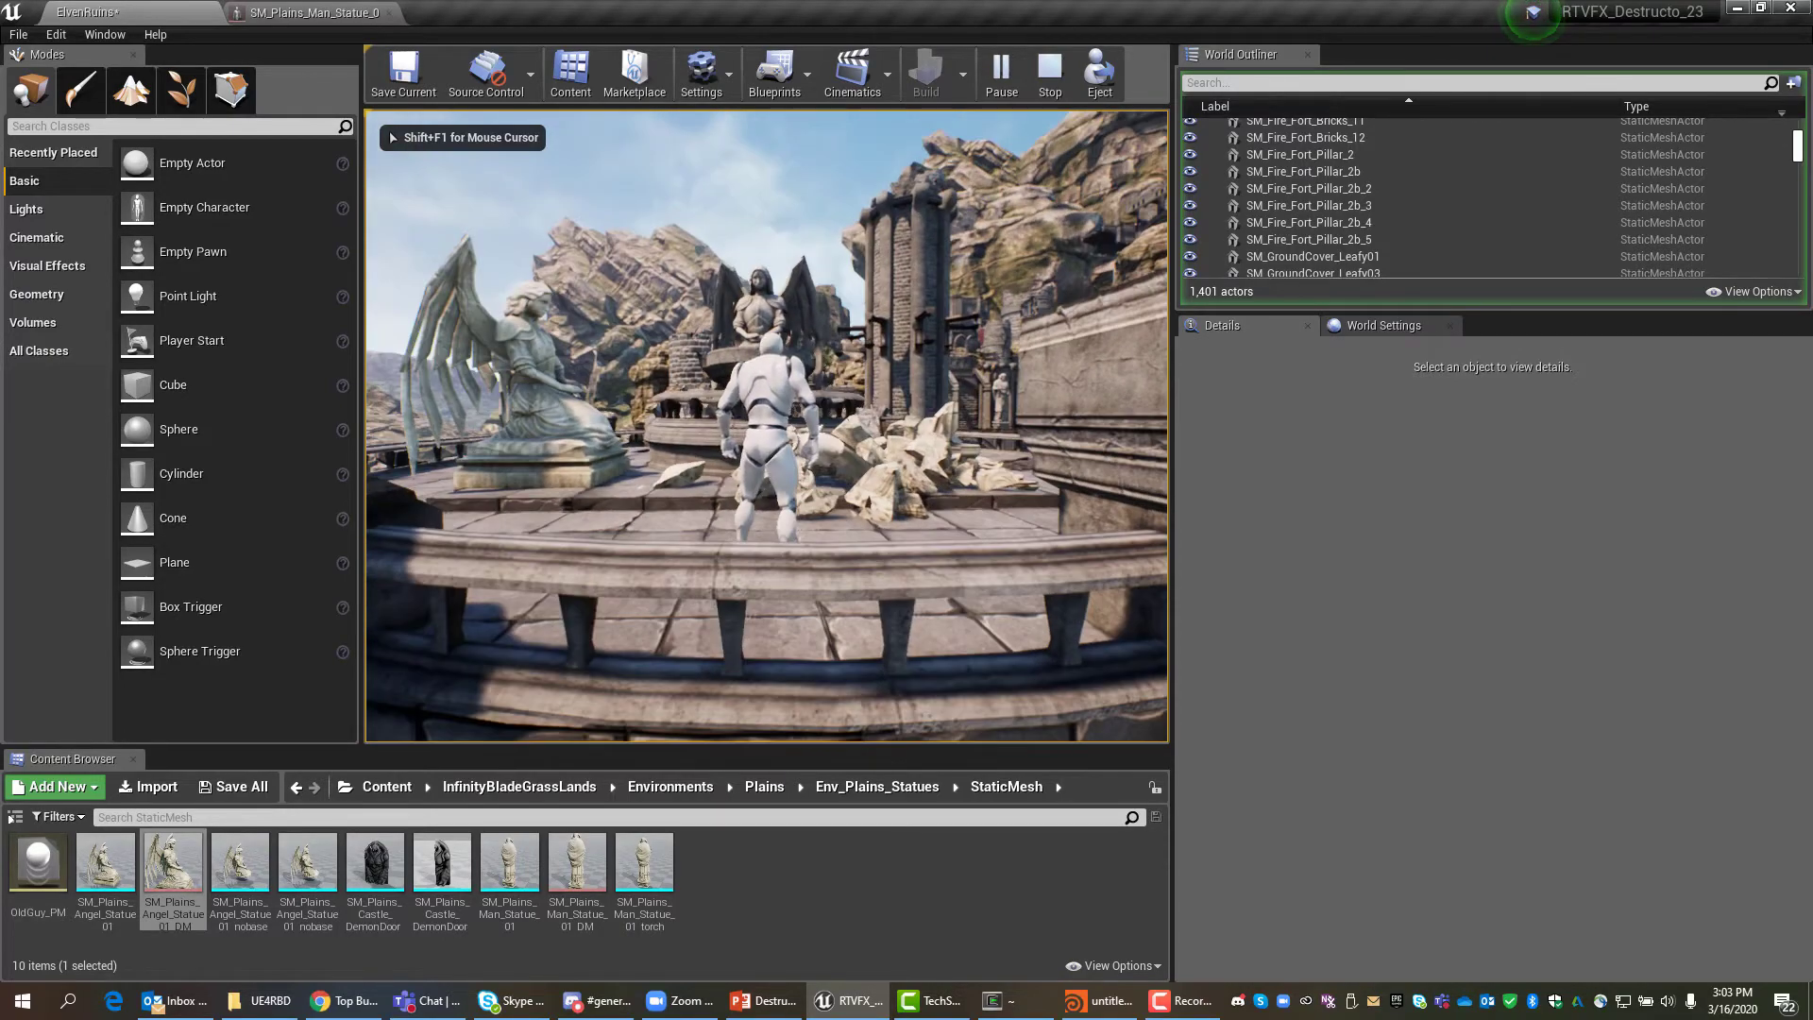
Run the mannequin past the statues and up the stairs to the demon door, then exit play.
key("w")
key("space")
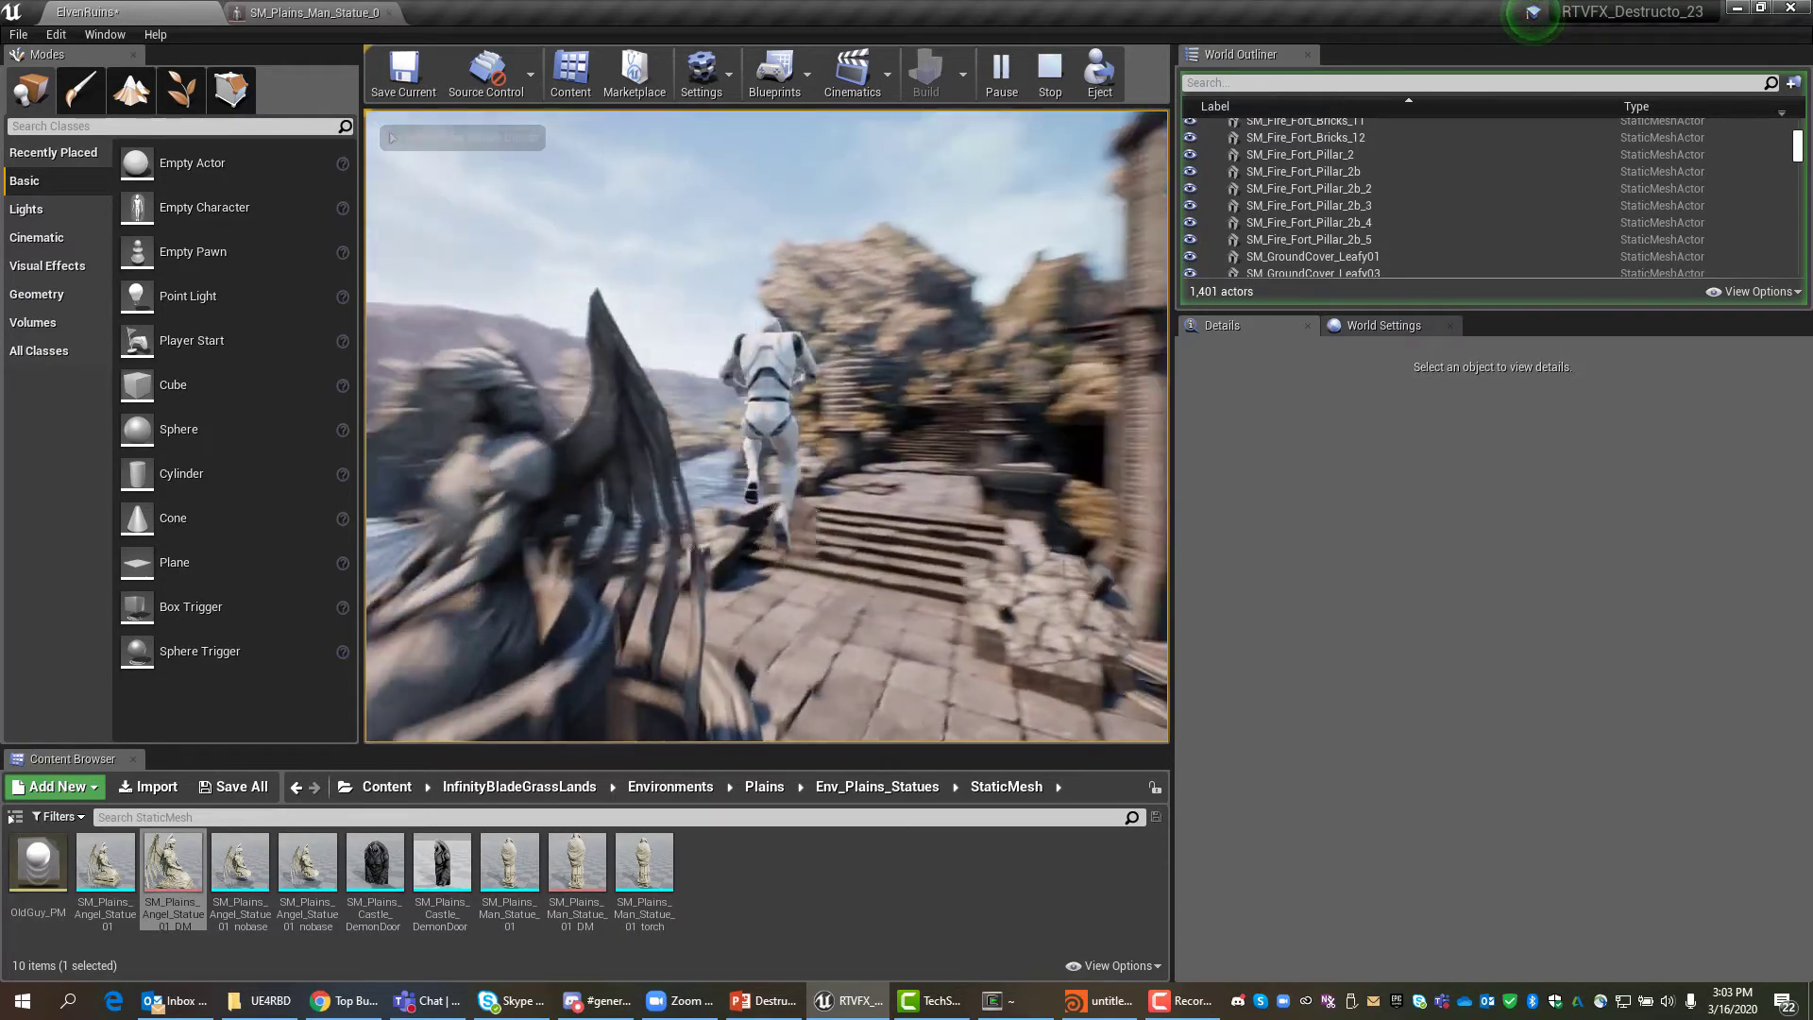
key("w")
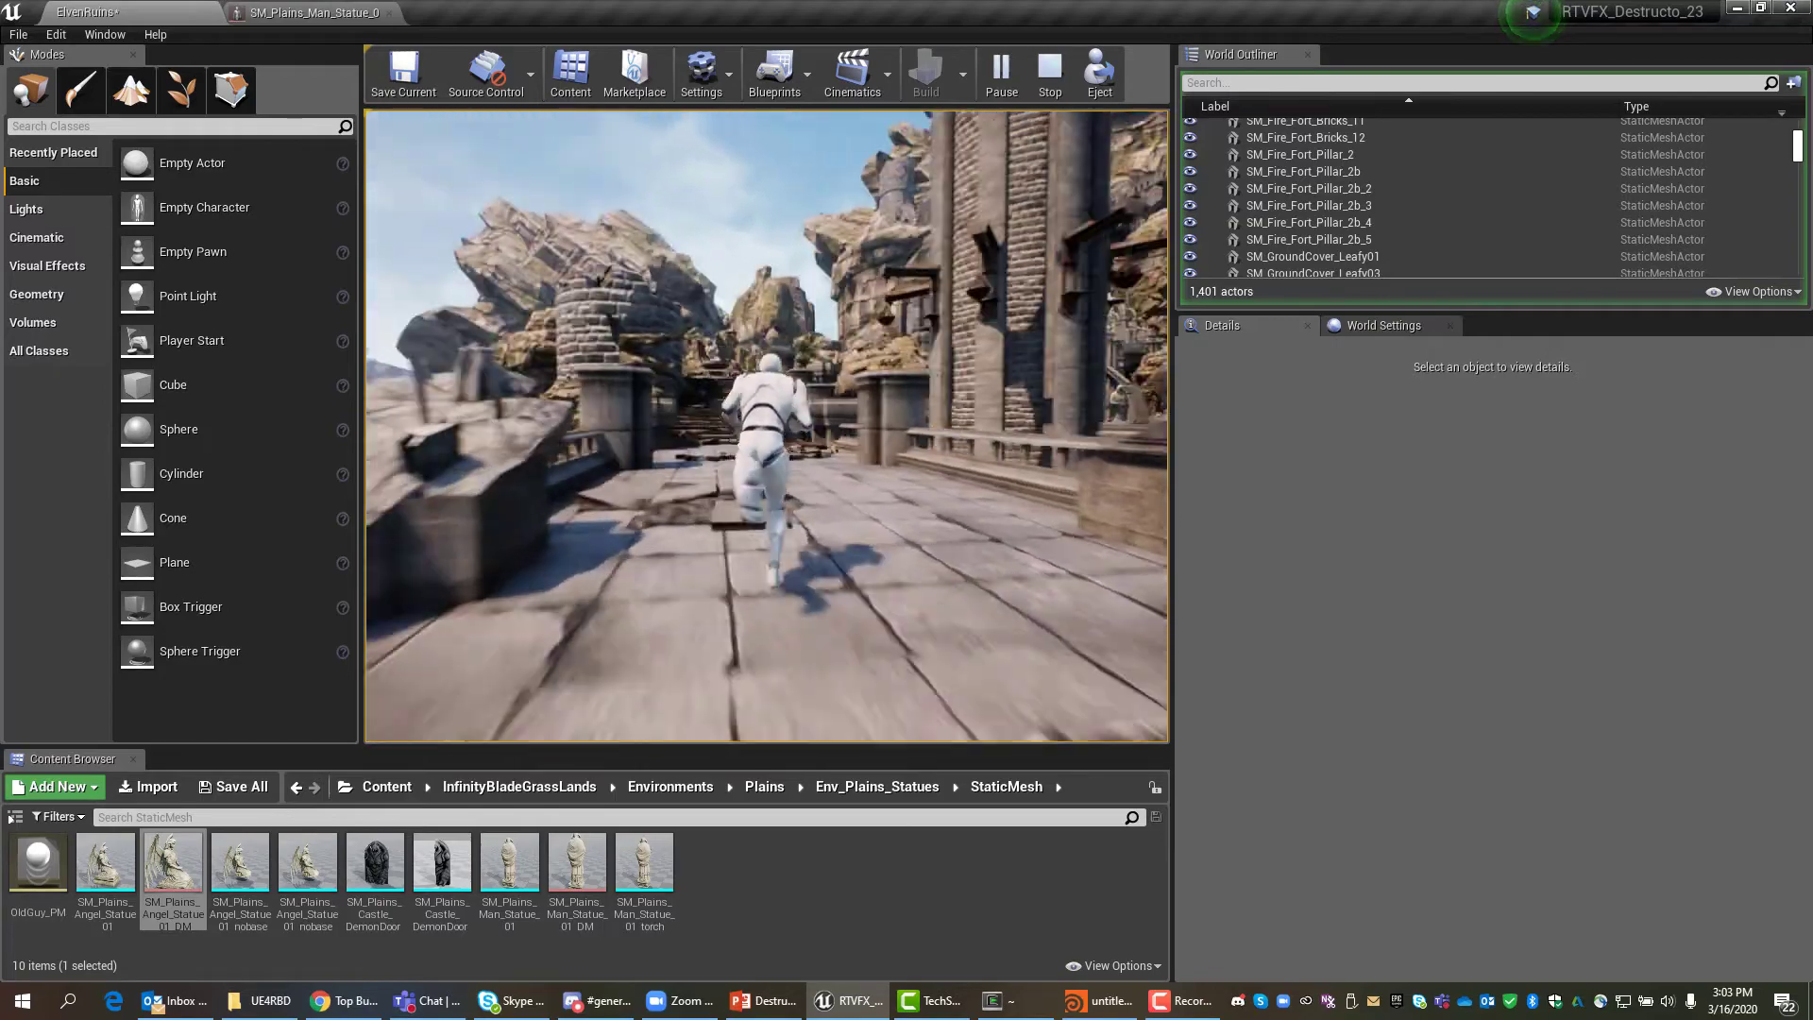
key("w")
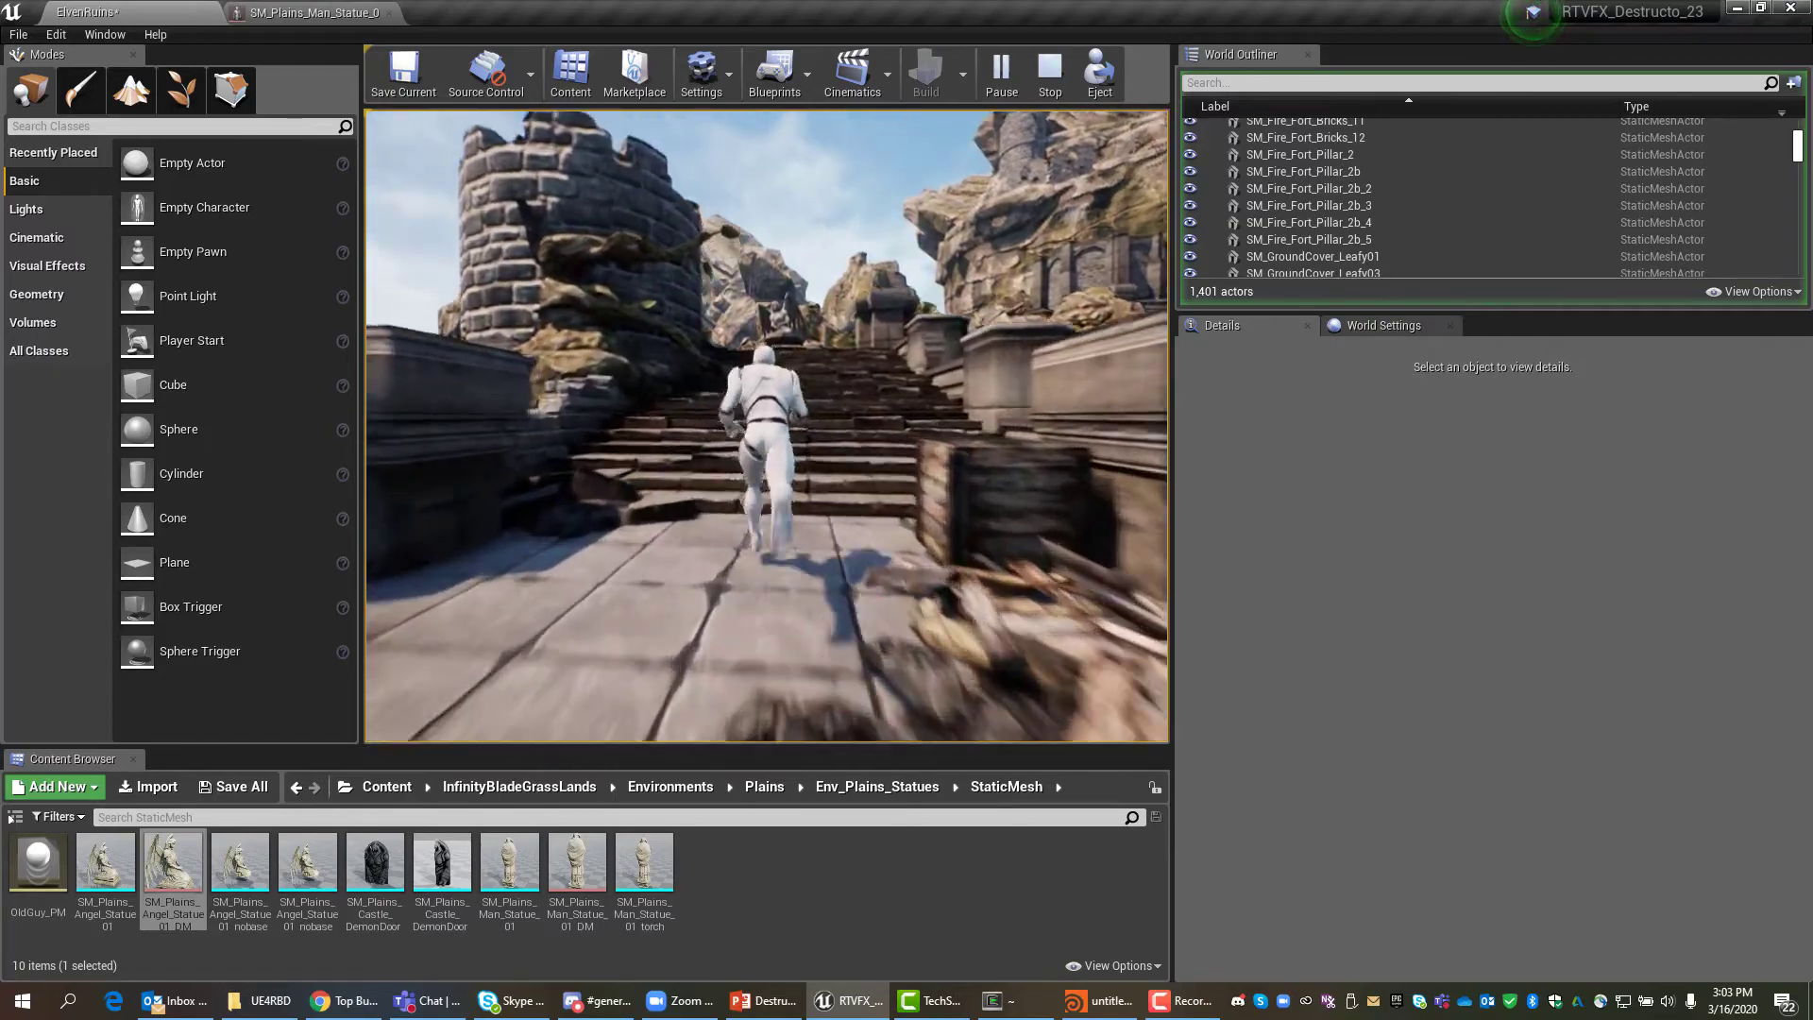
key("w")
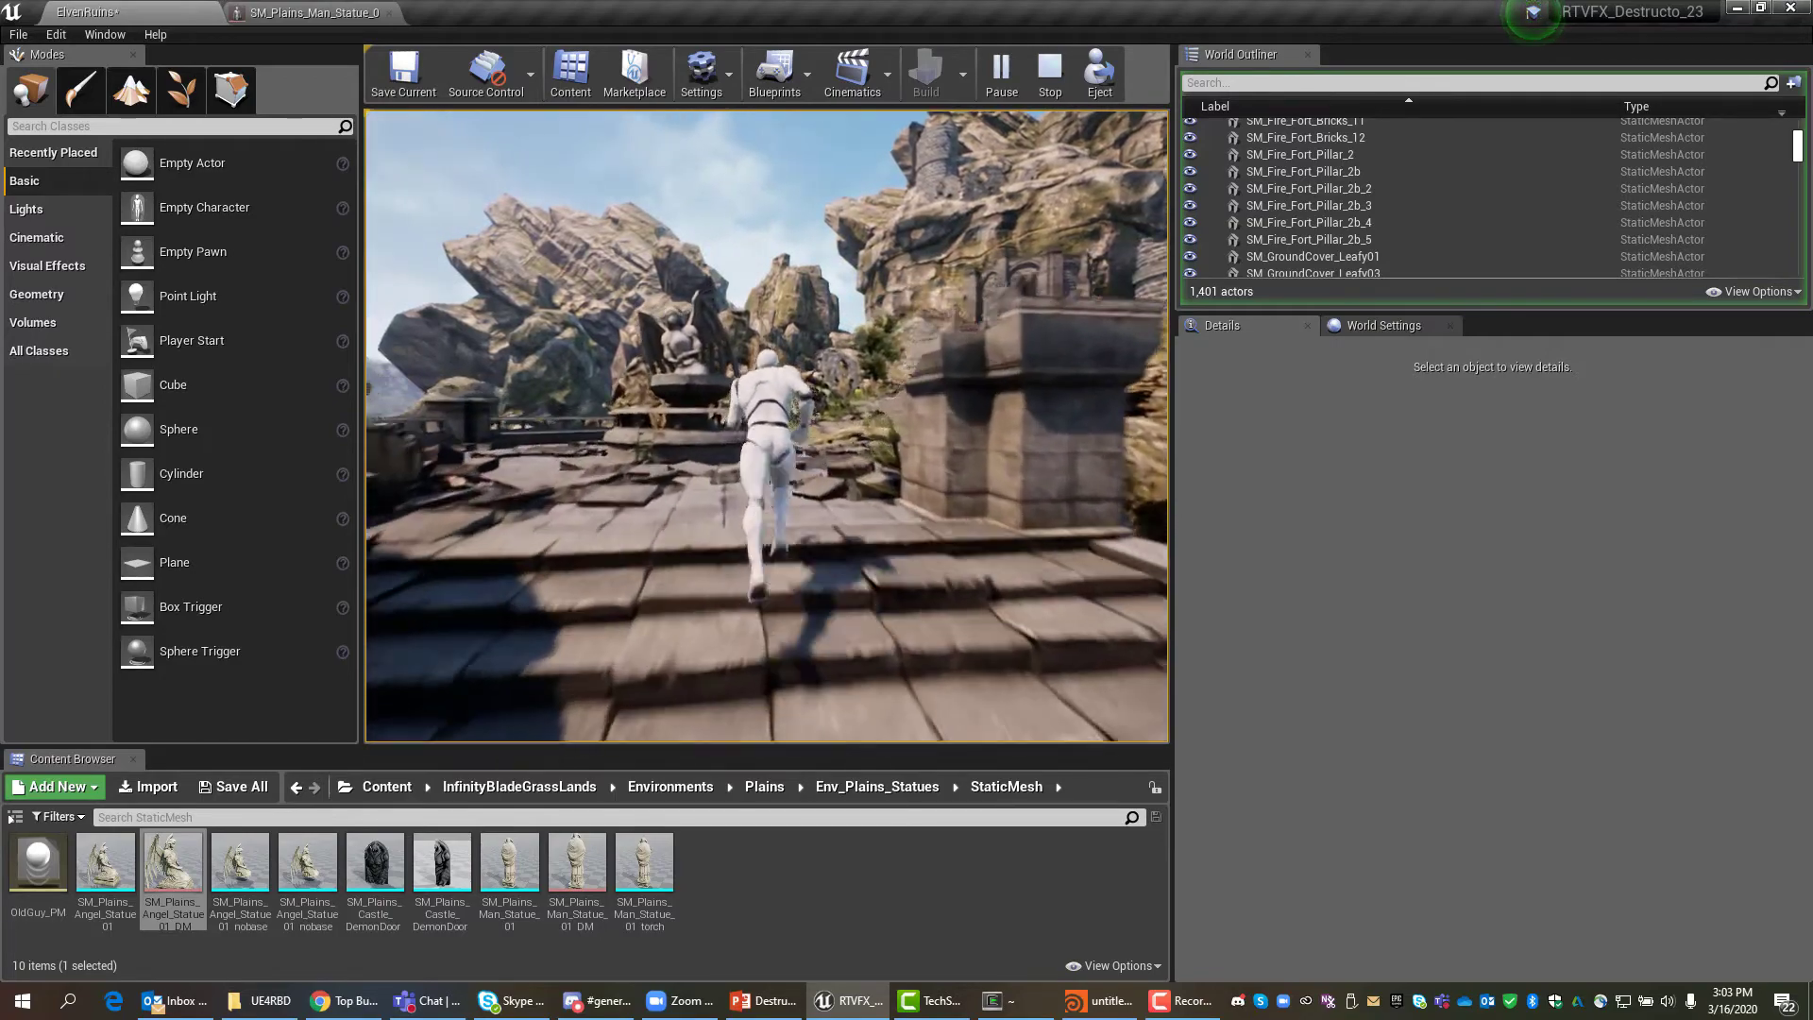
key("w")
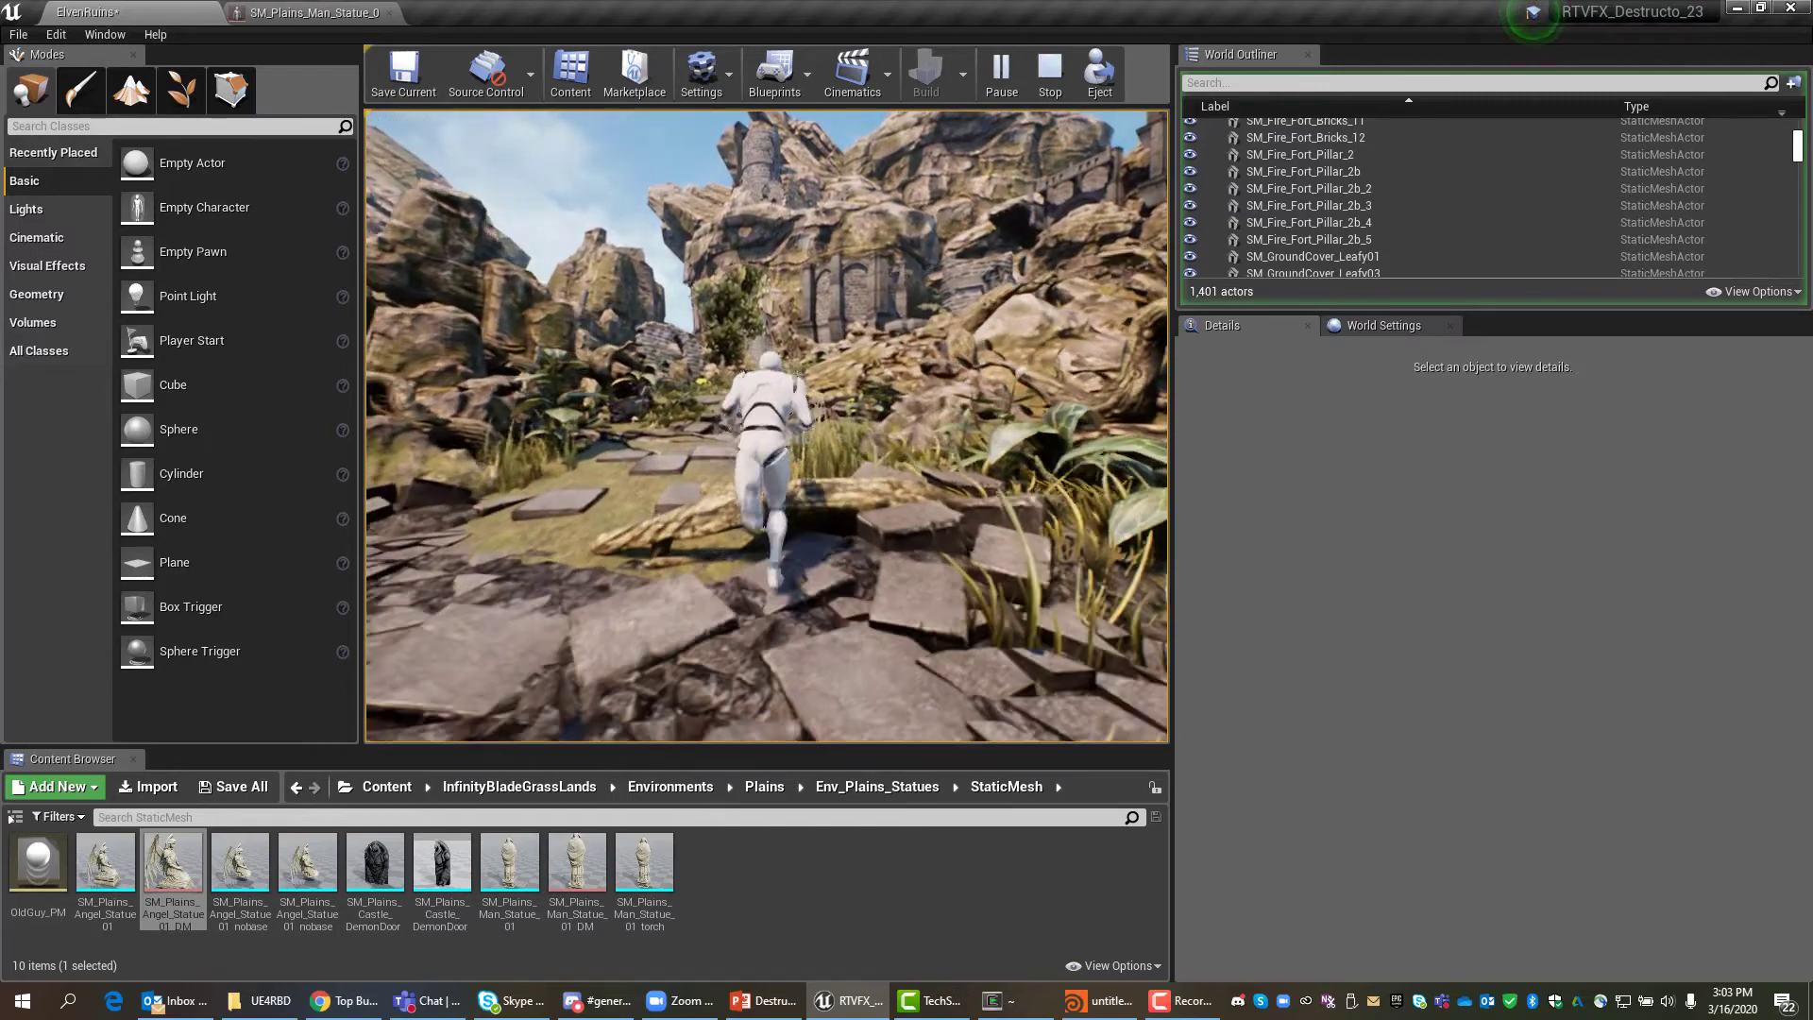
key("w")
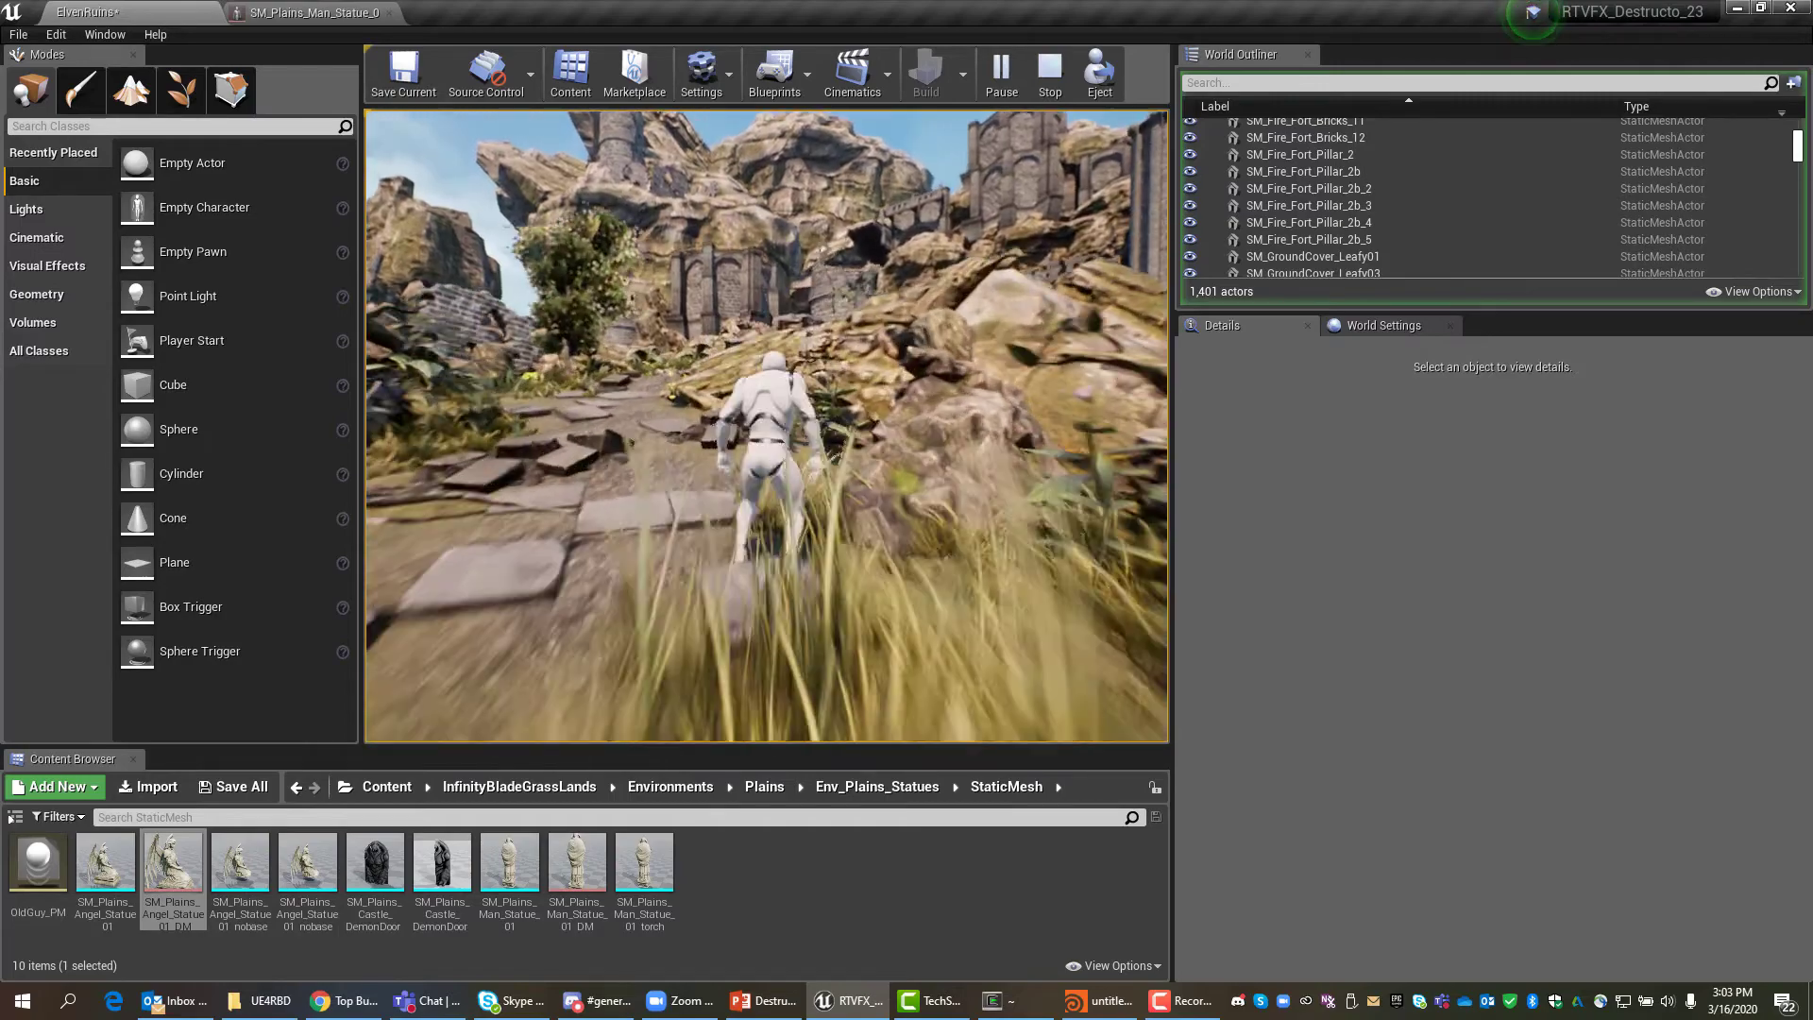
key("w")
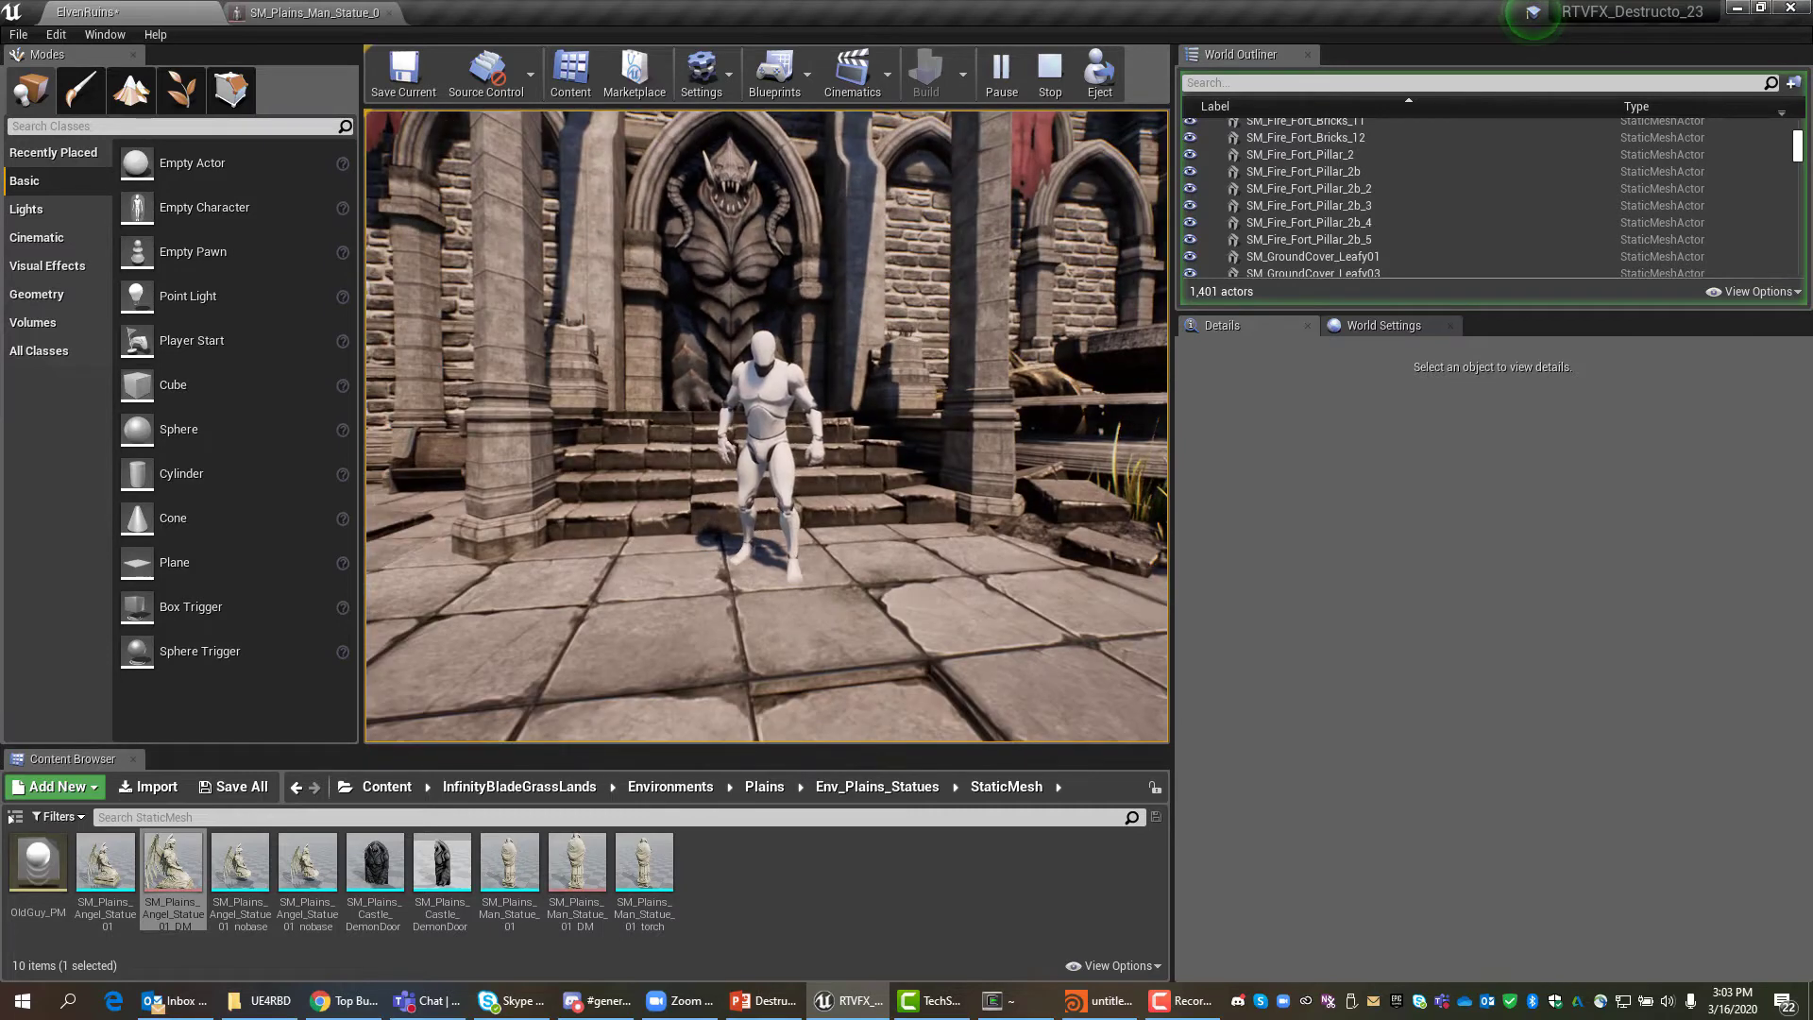
key("w")
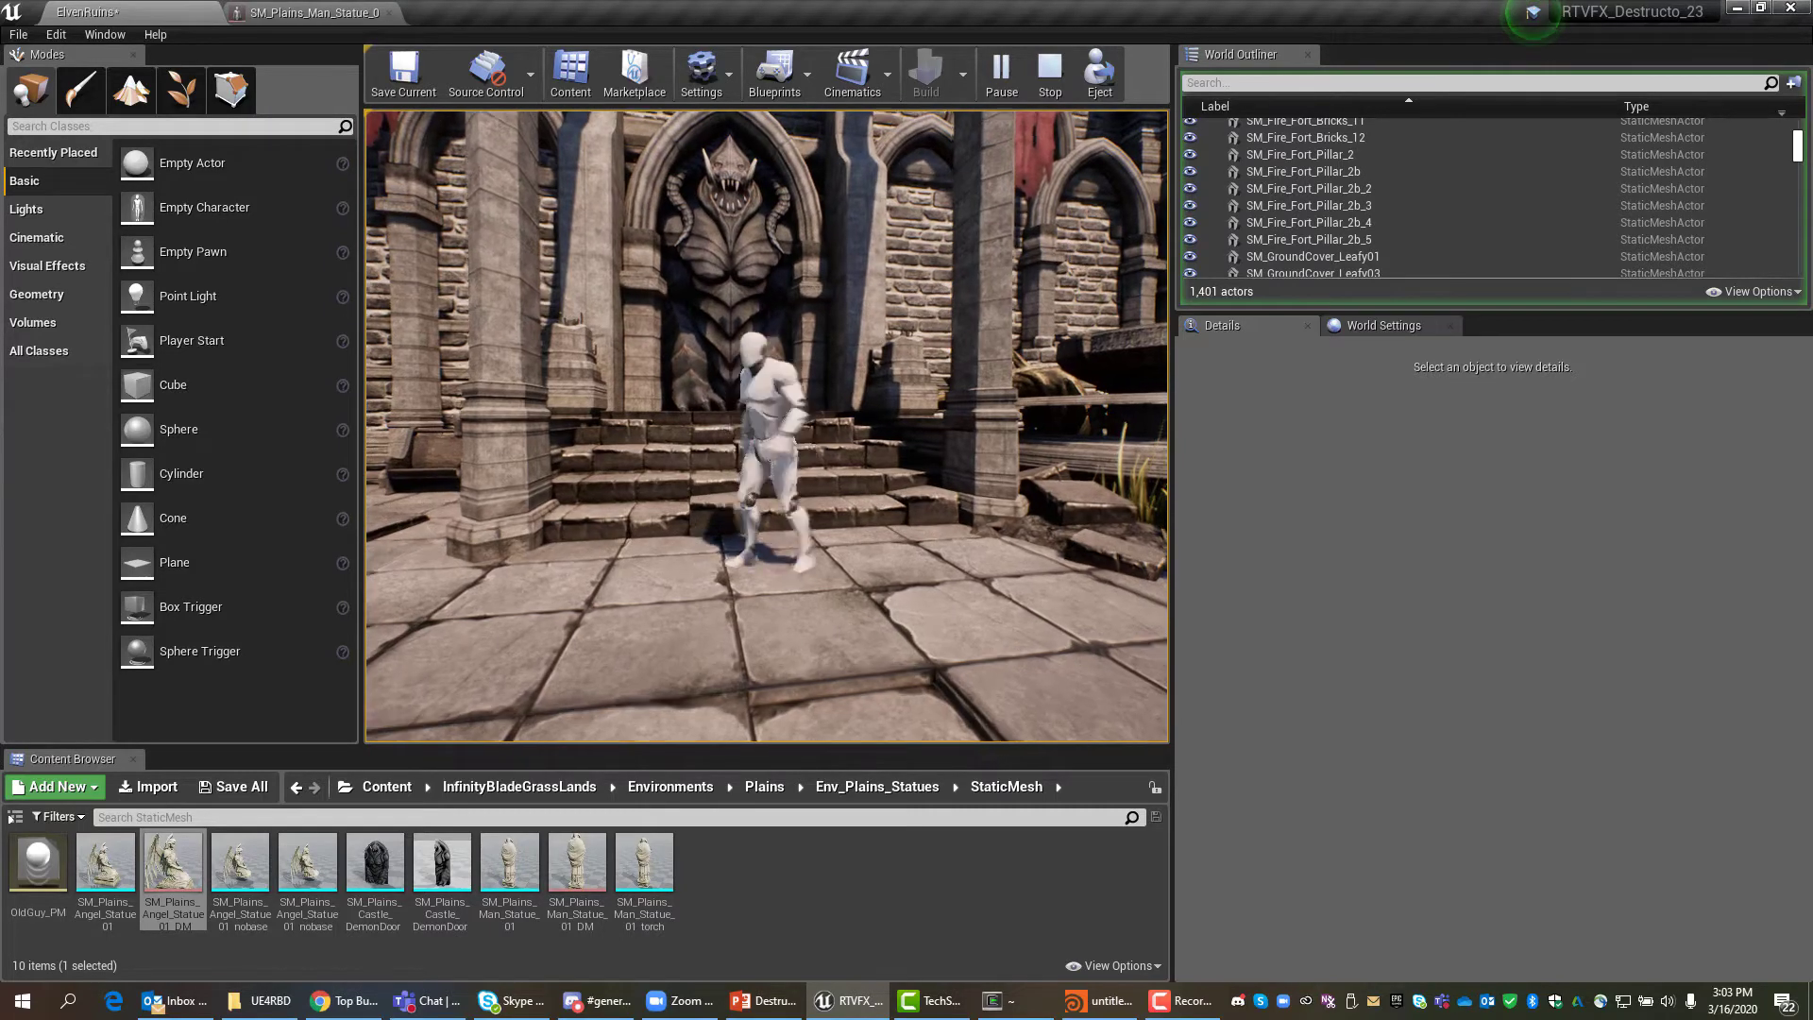
key("s")
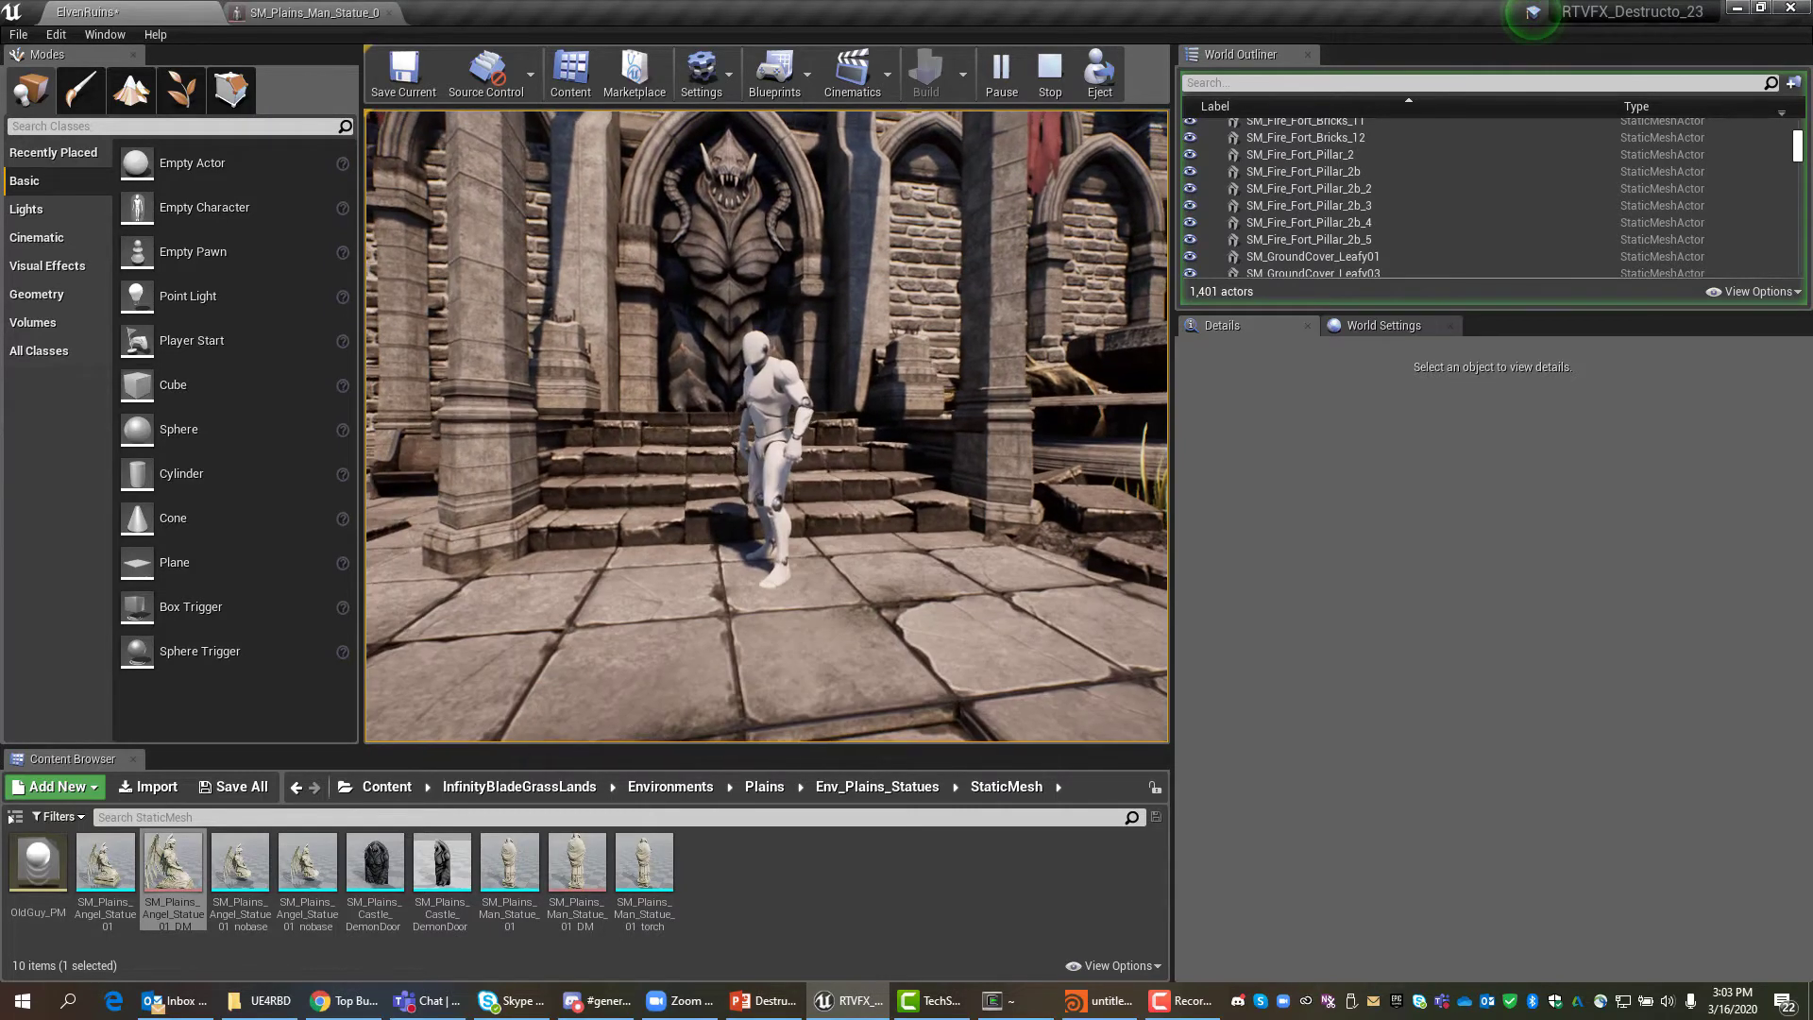
key("Escape")
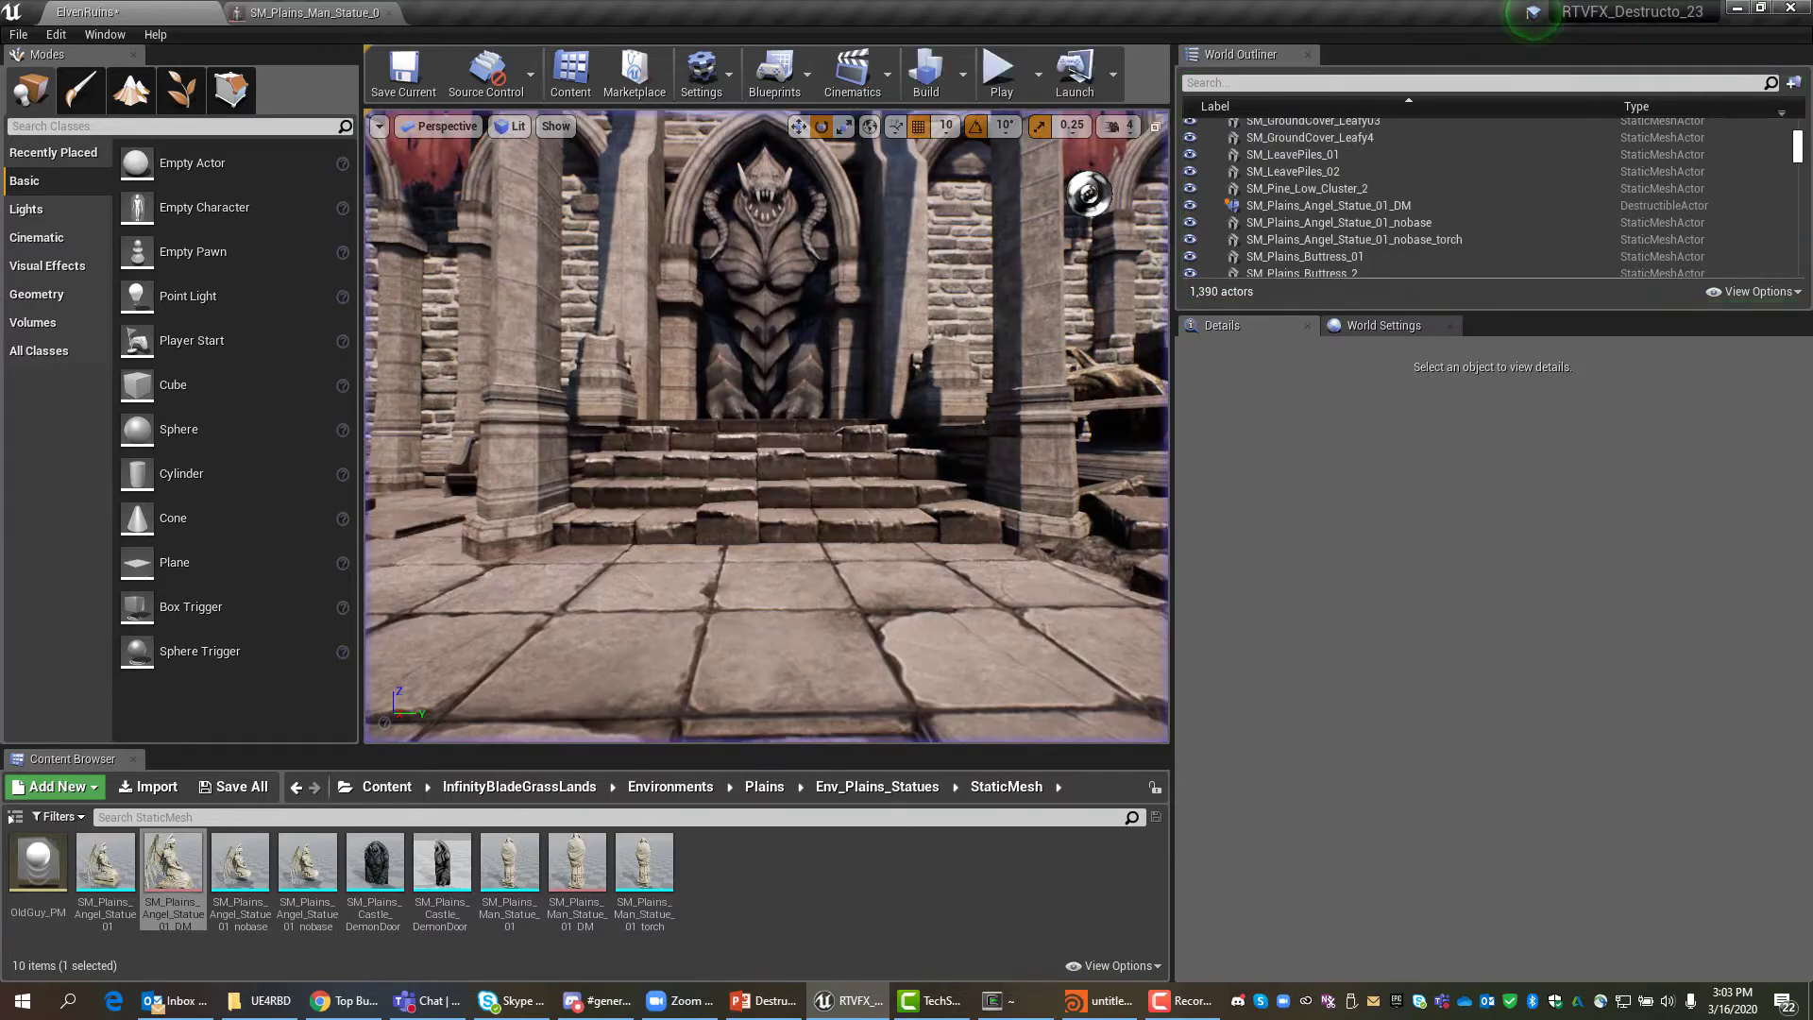
Inspect the demon door, its arch and stair blocks like SM_Plains_Floors_Block34 and Block30.
left_click(776, 301)
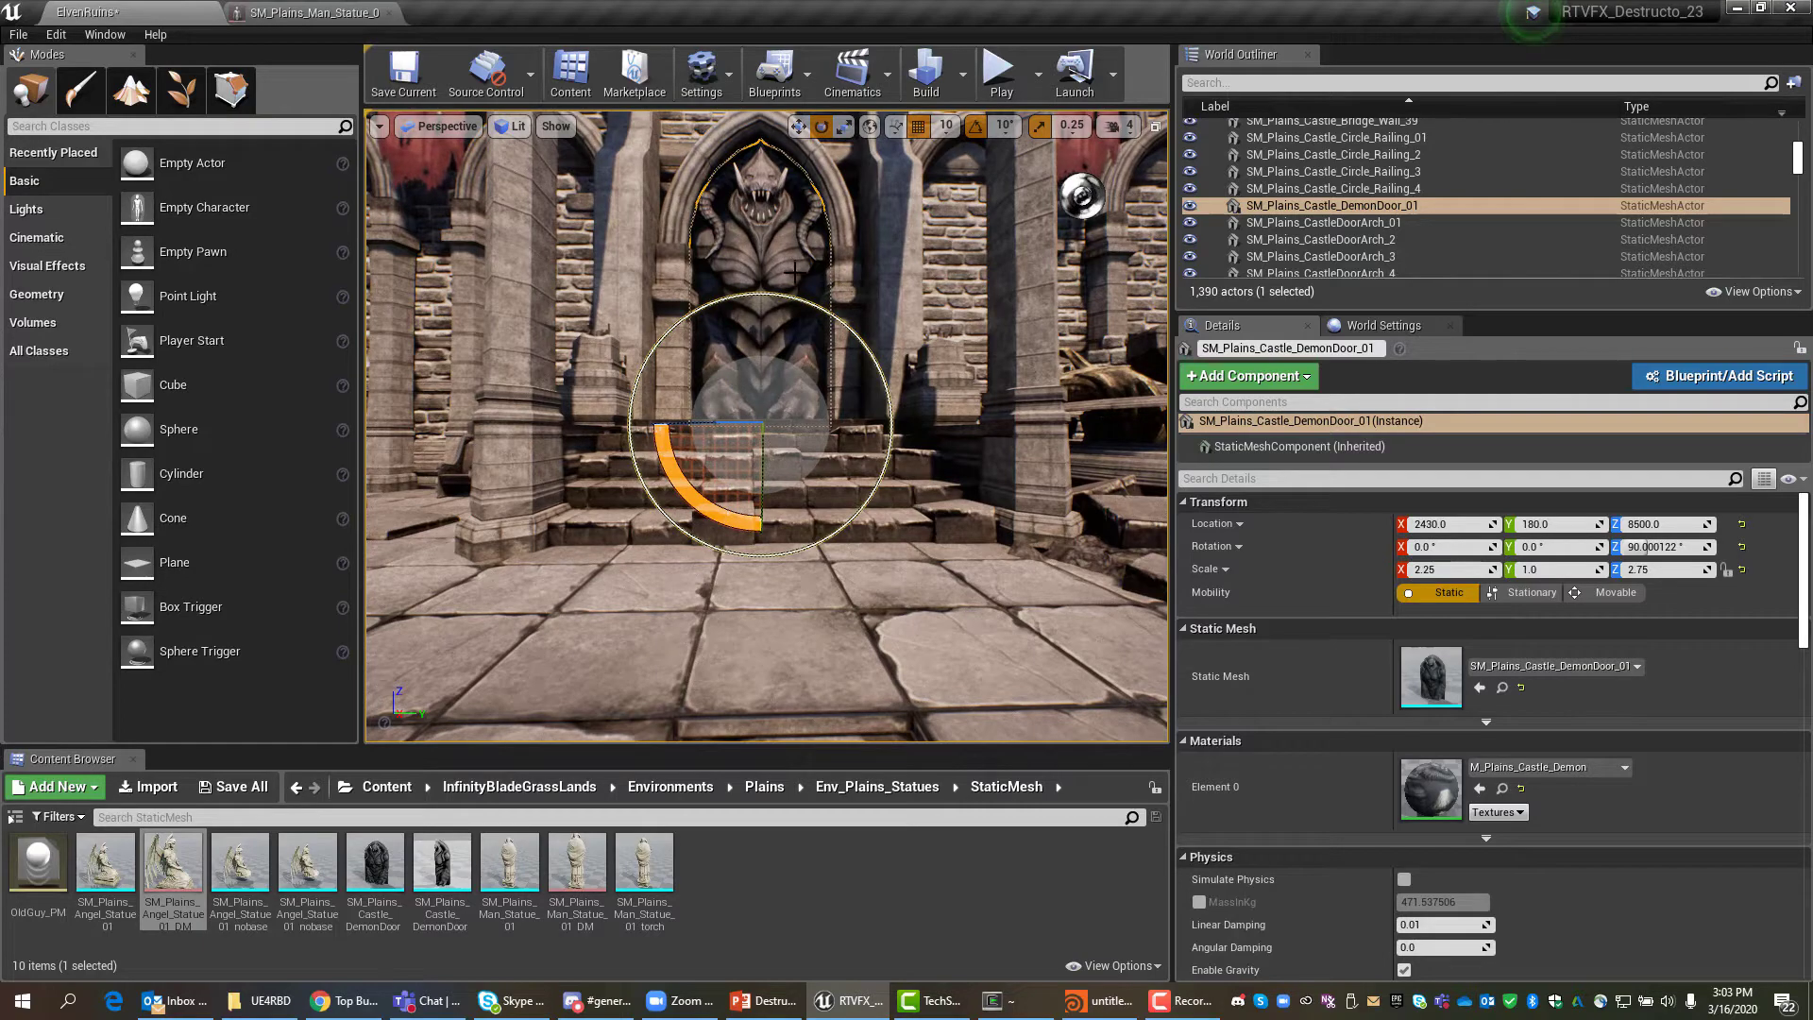
left_click(677, 282)
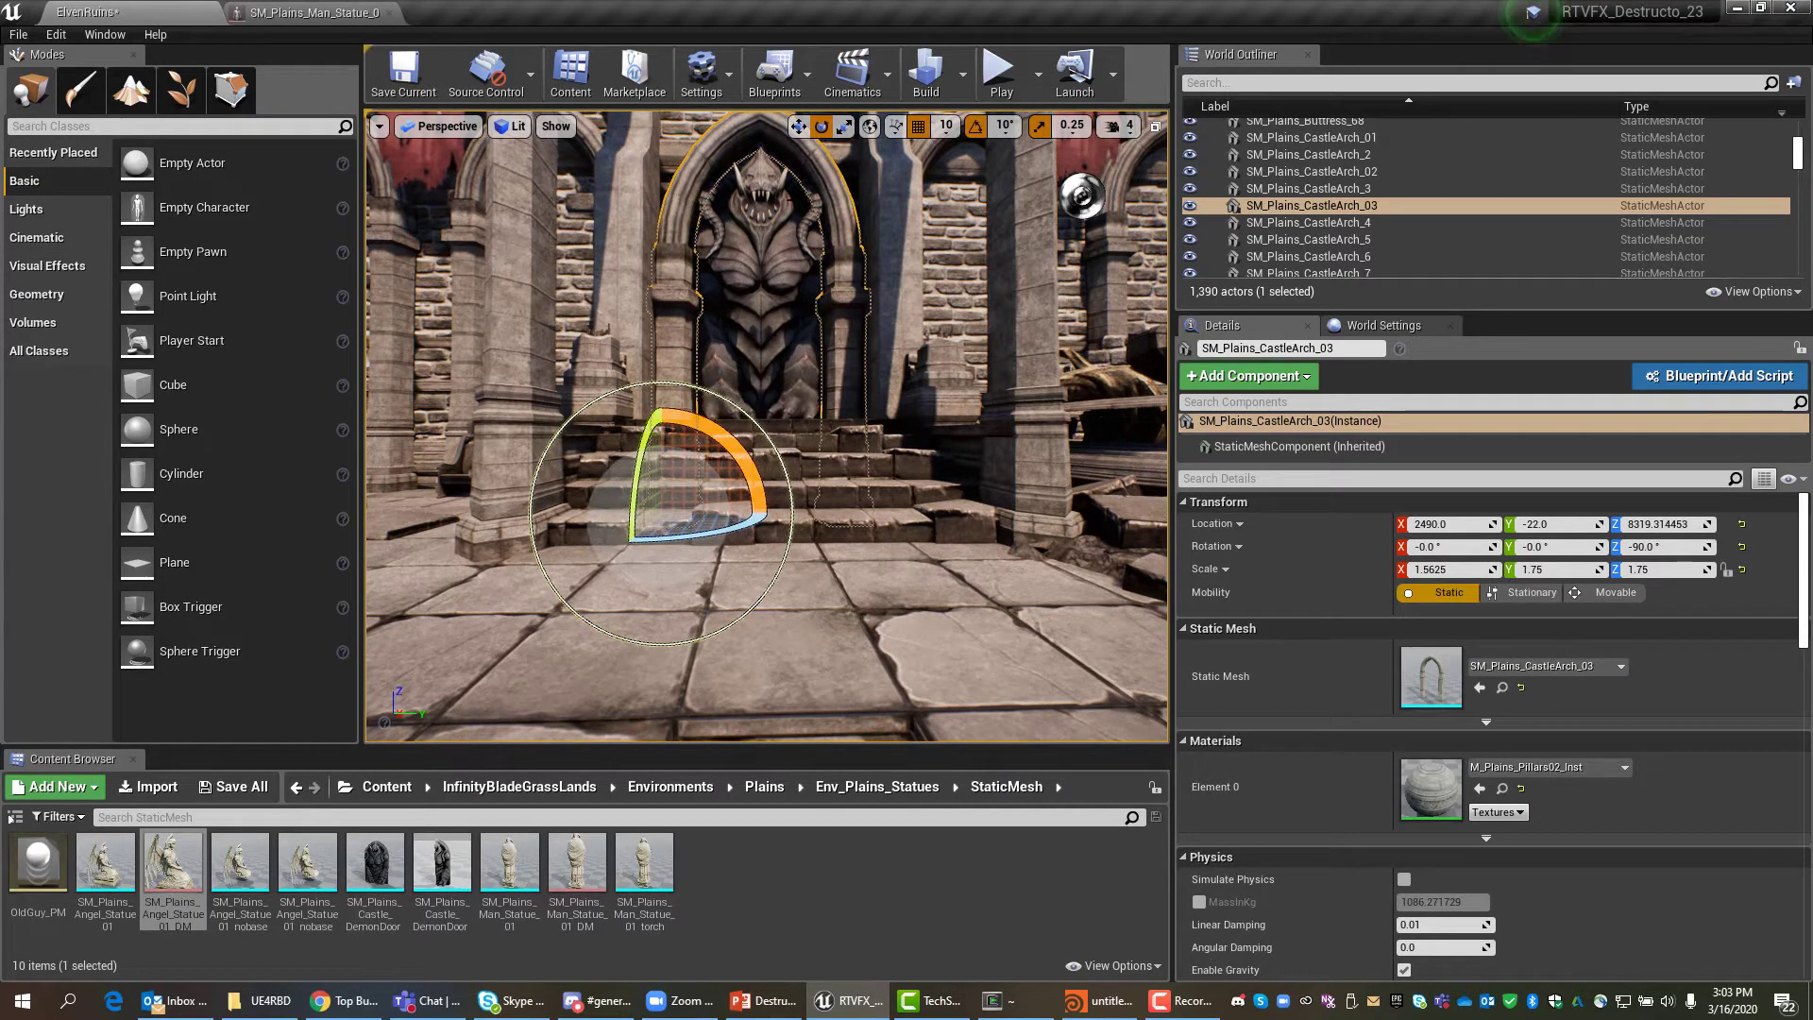
left_click_drag(916, 338, 950, 389, "alt")
left_click(807, 433)
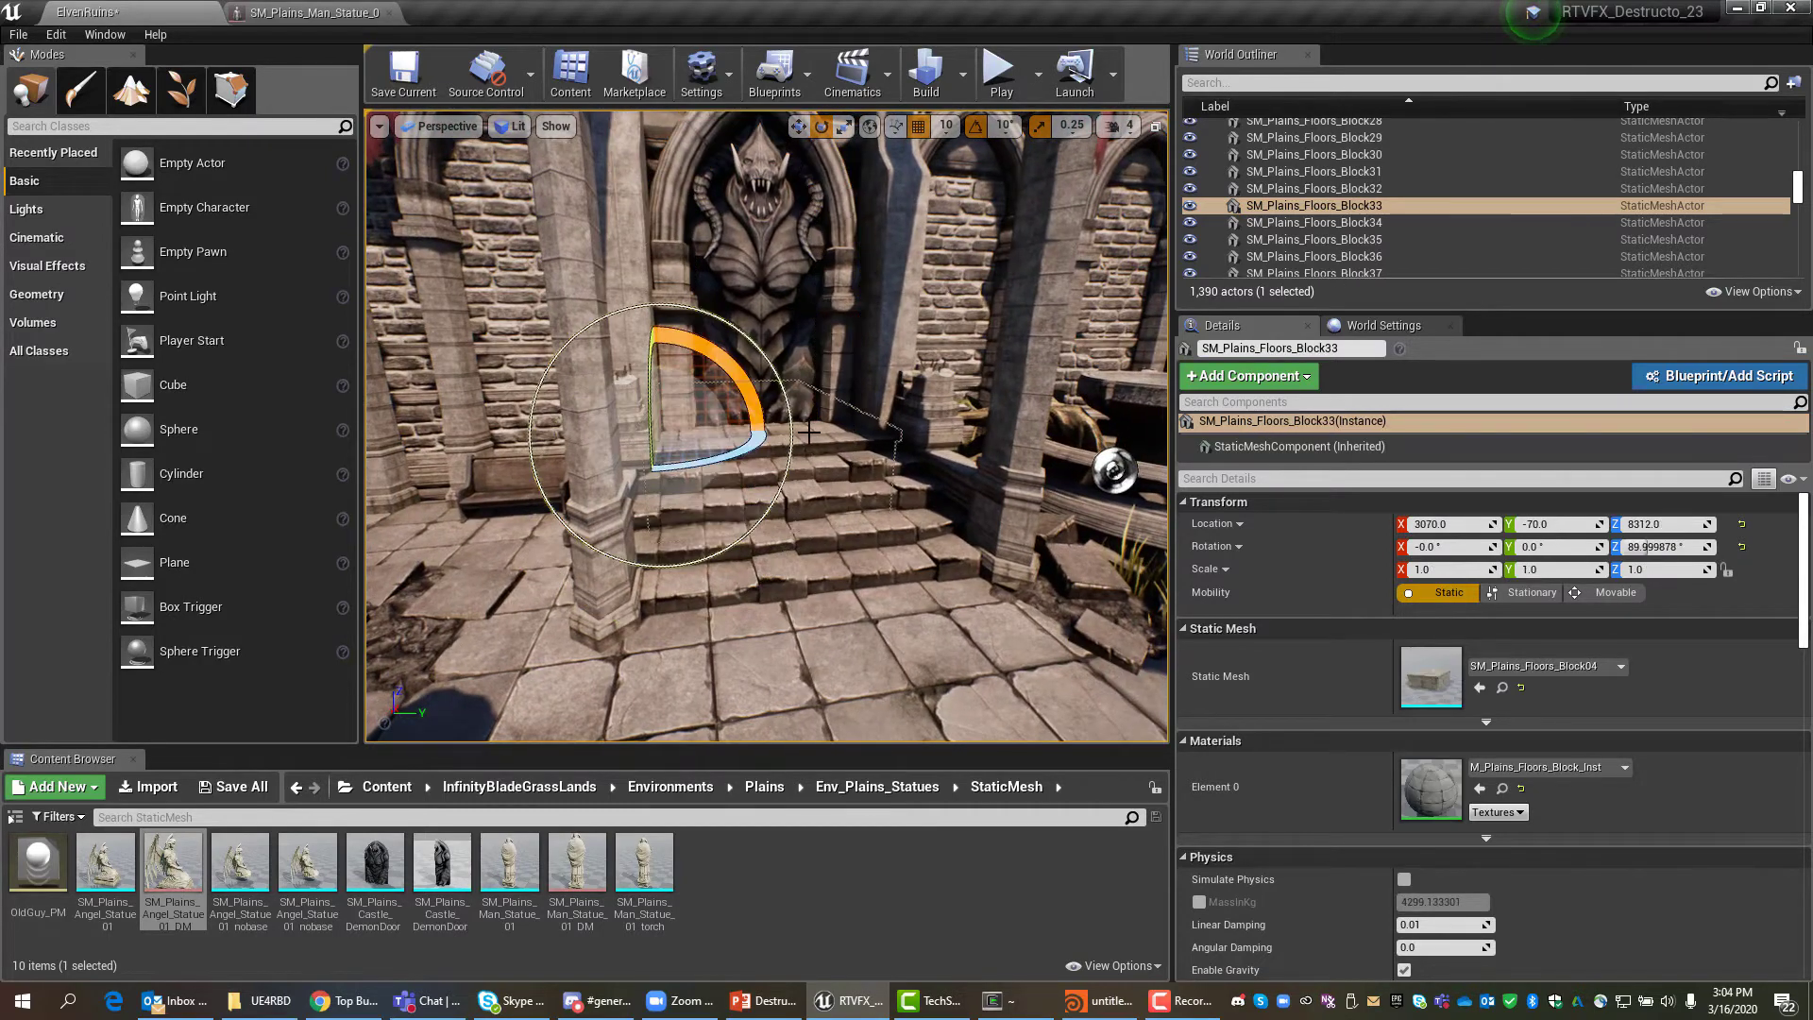
left_click(855, 494)
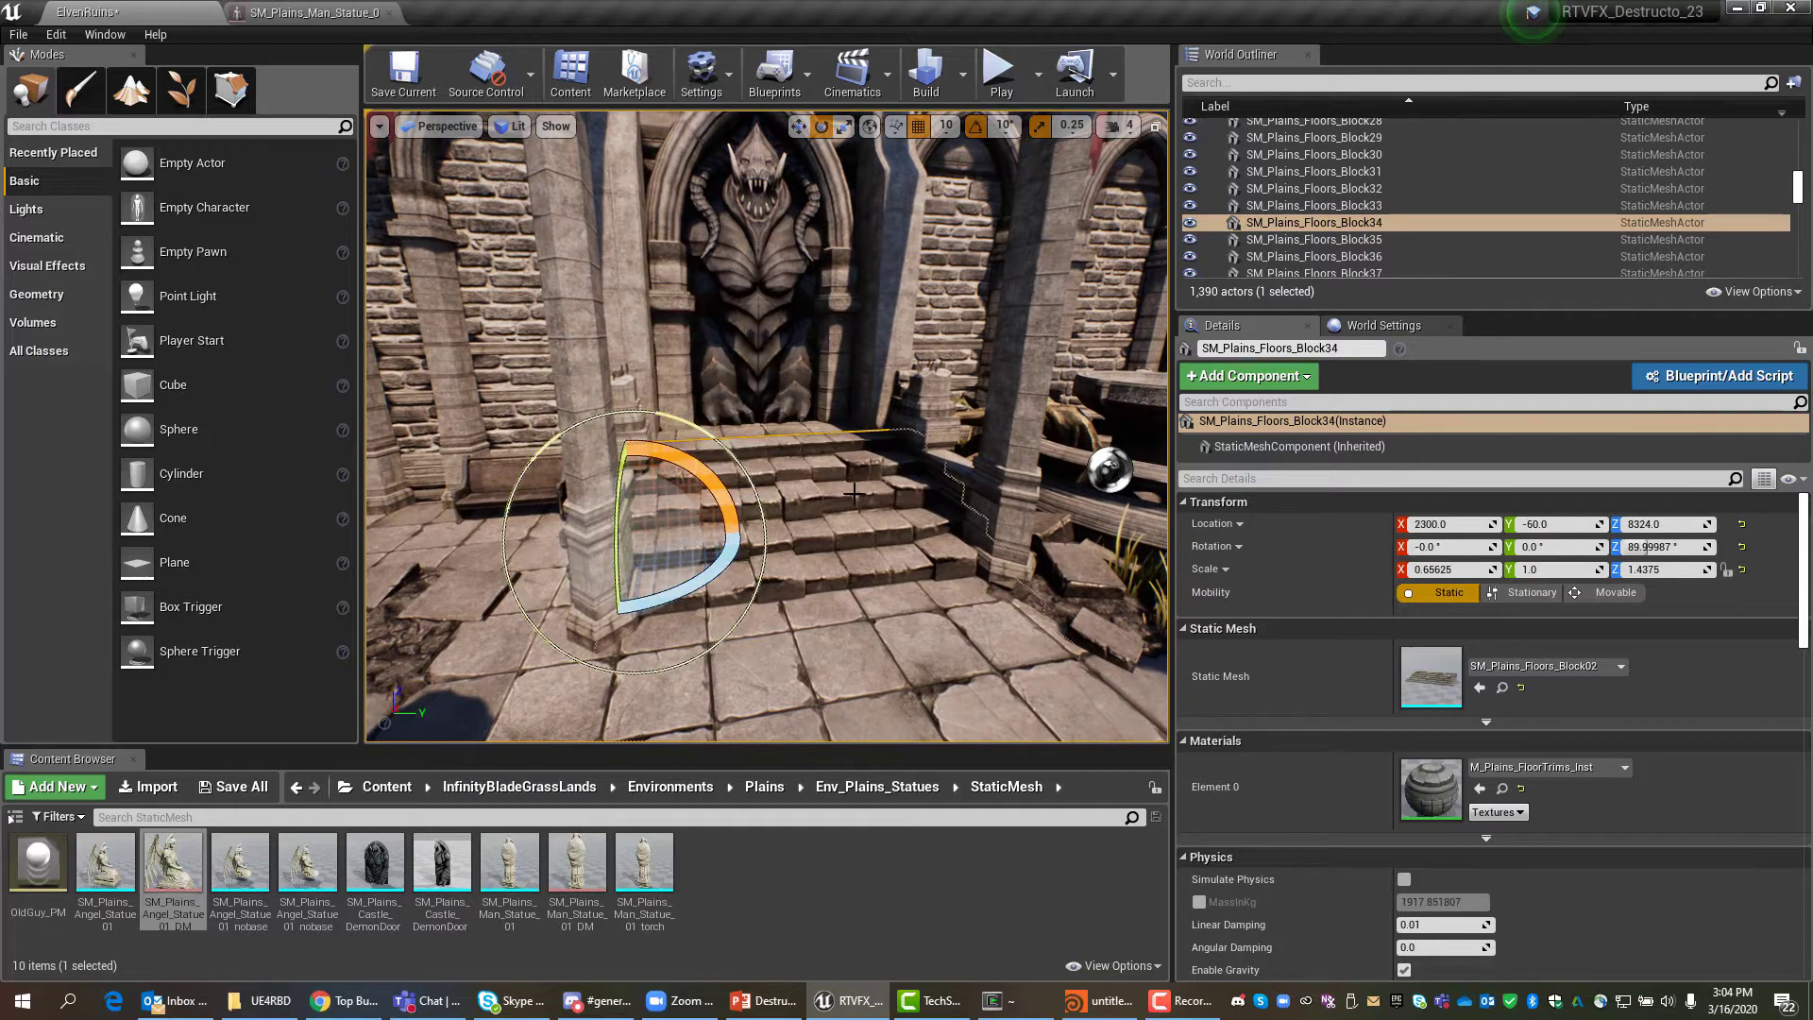
left_click(808, 436)
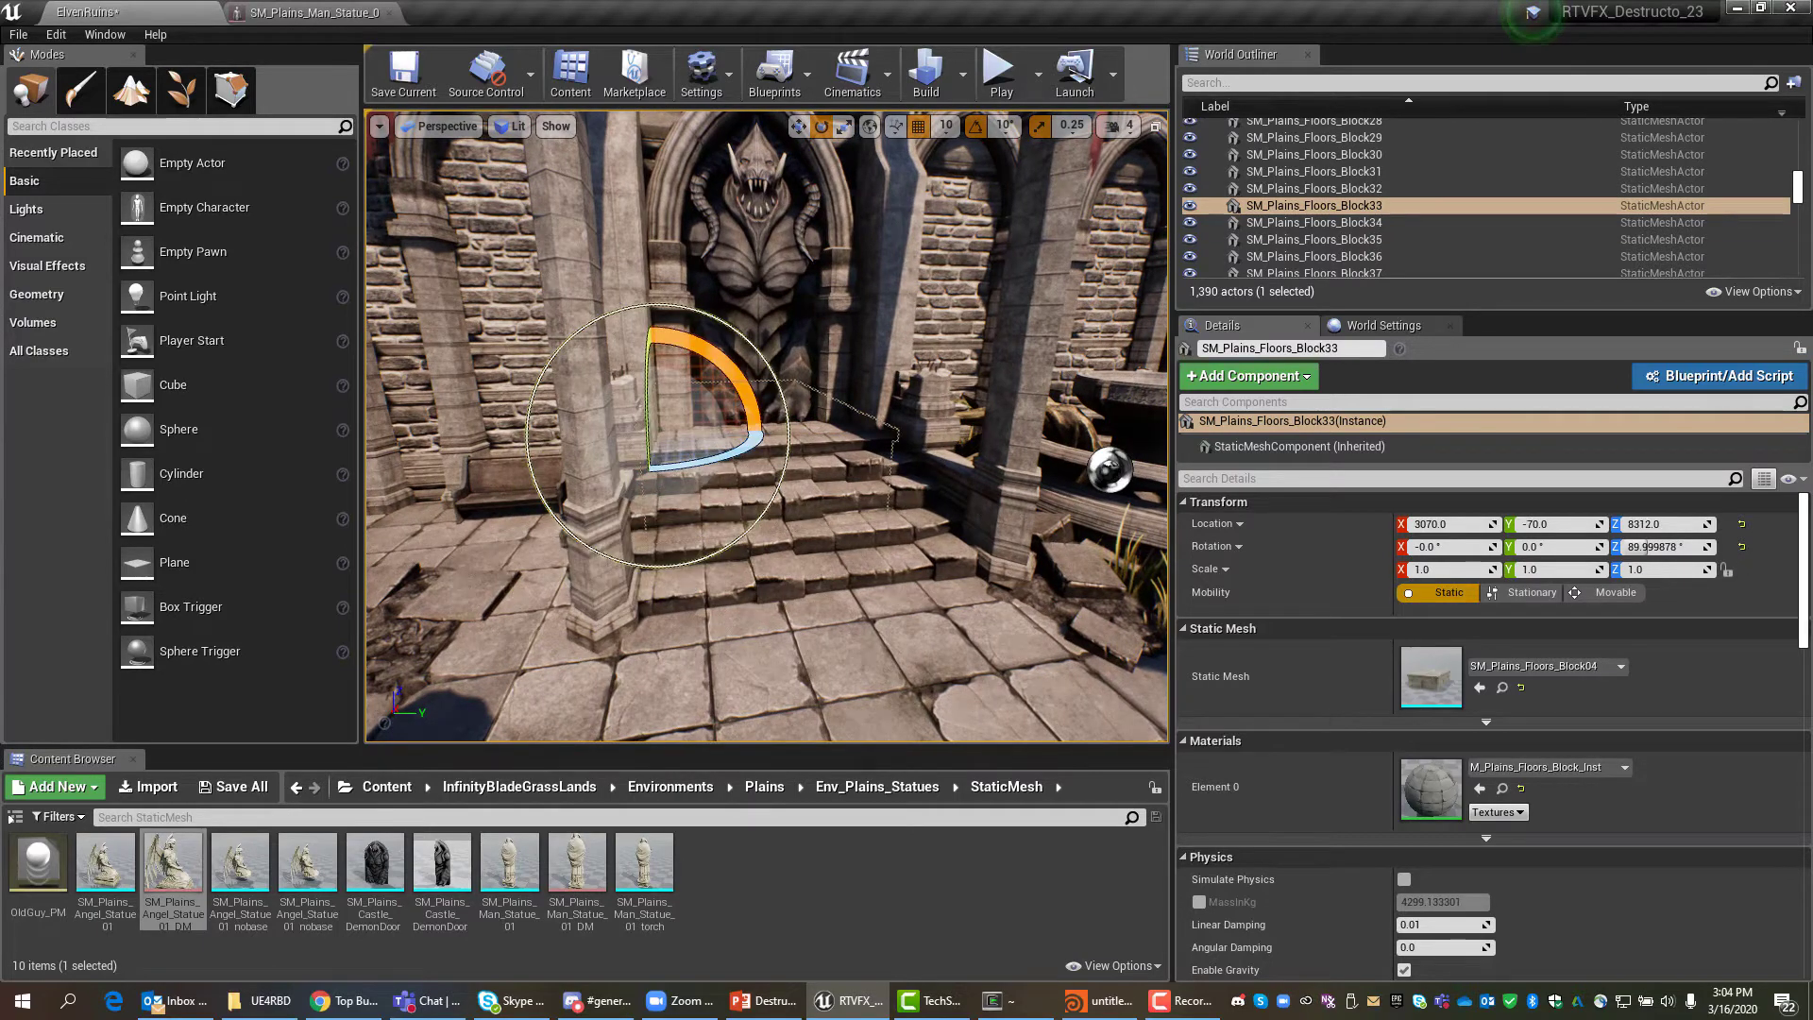
left_click(904, 638)
right_click_drag(904, 638, 1005, 680)
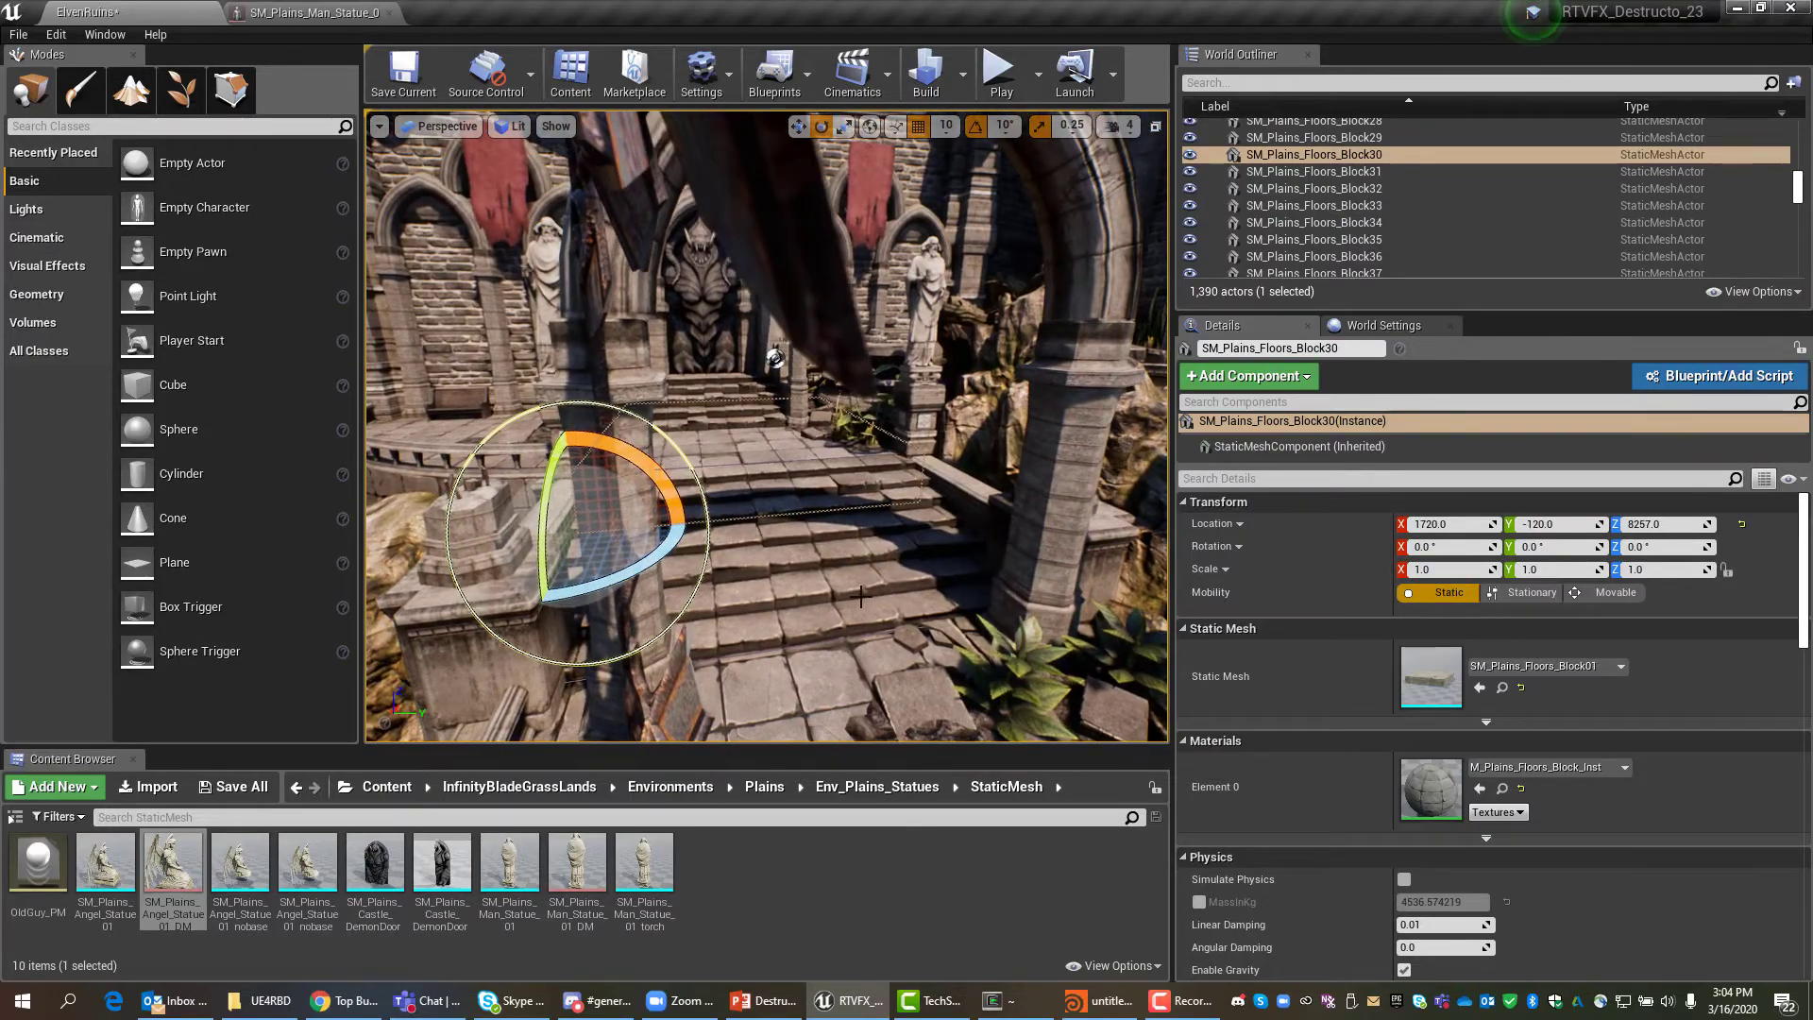
Check SM_Plains_Floors_Block02 and the floor slab, then reselect SM_Plains_Castle_DemonDoor_01.
left_click(810, 558)
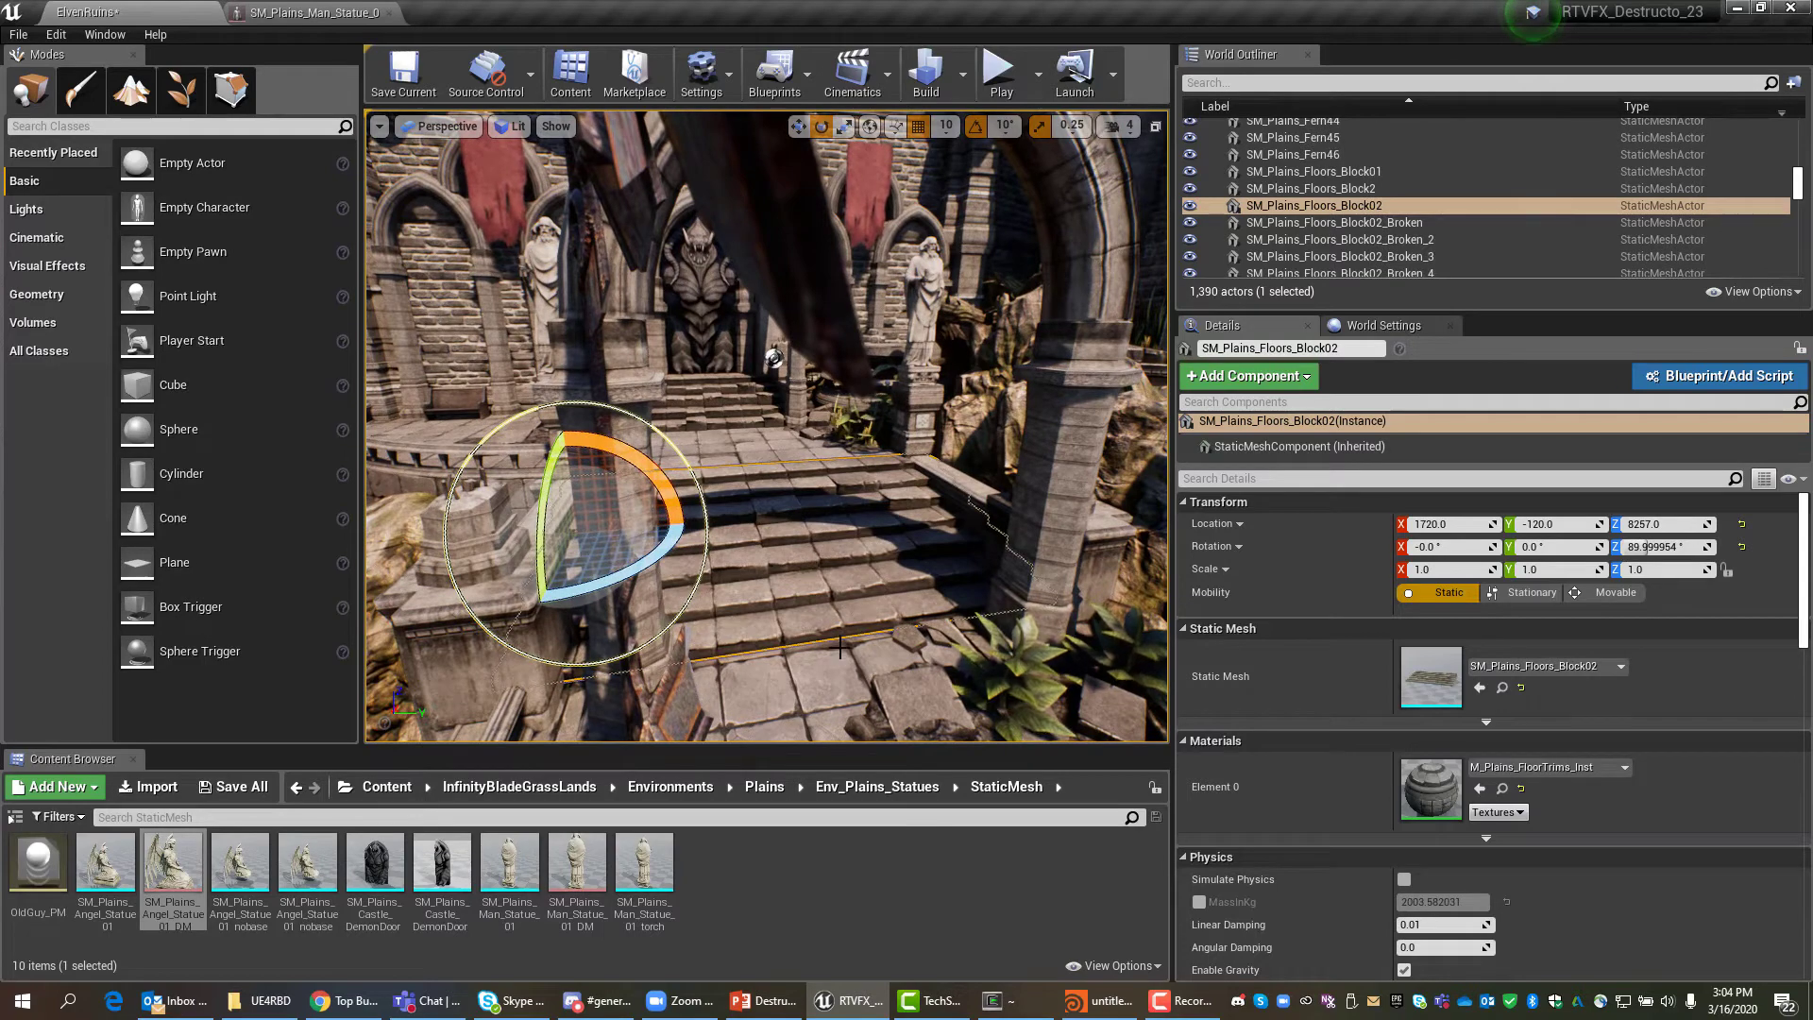
left_click(838, 680)
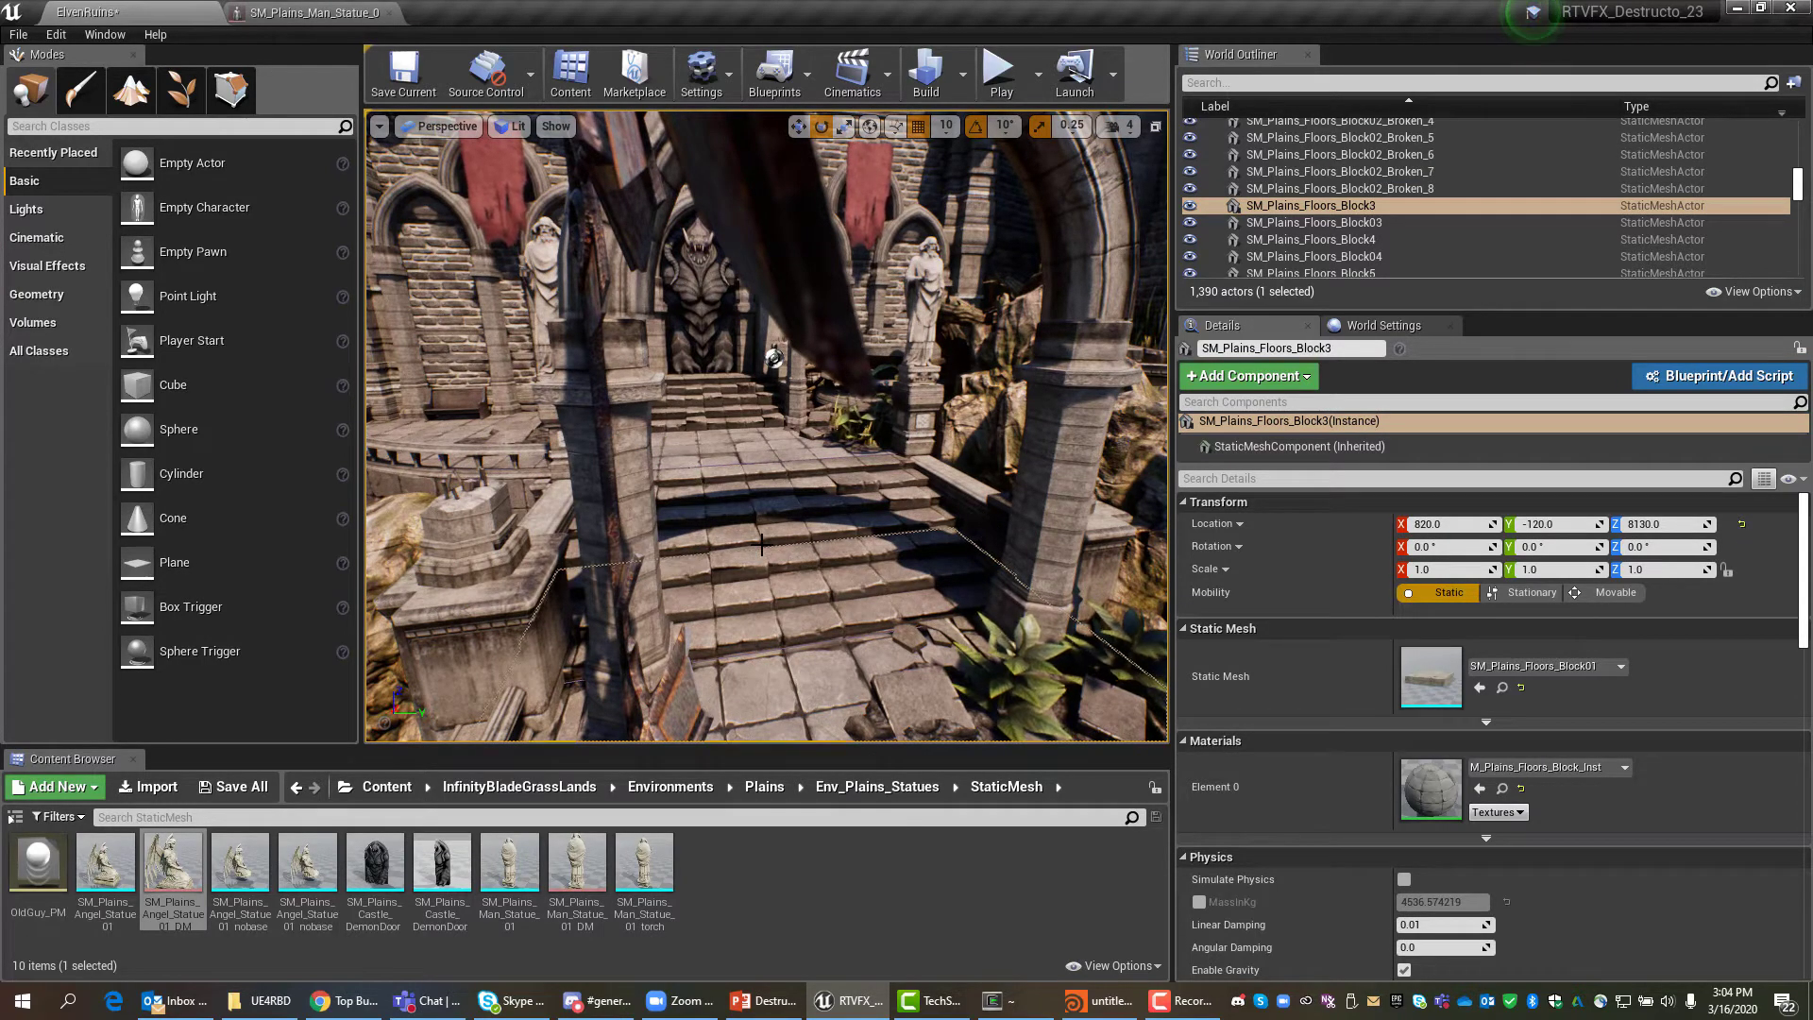
scroll(826, 376, "up", 5)
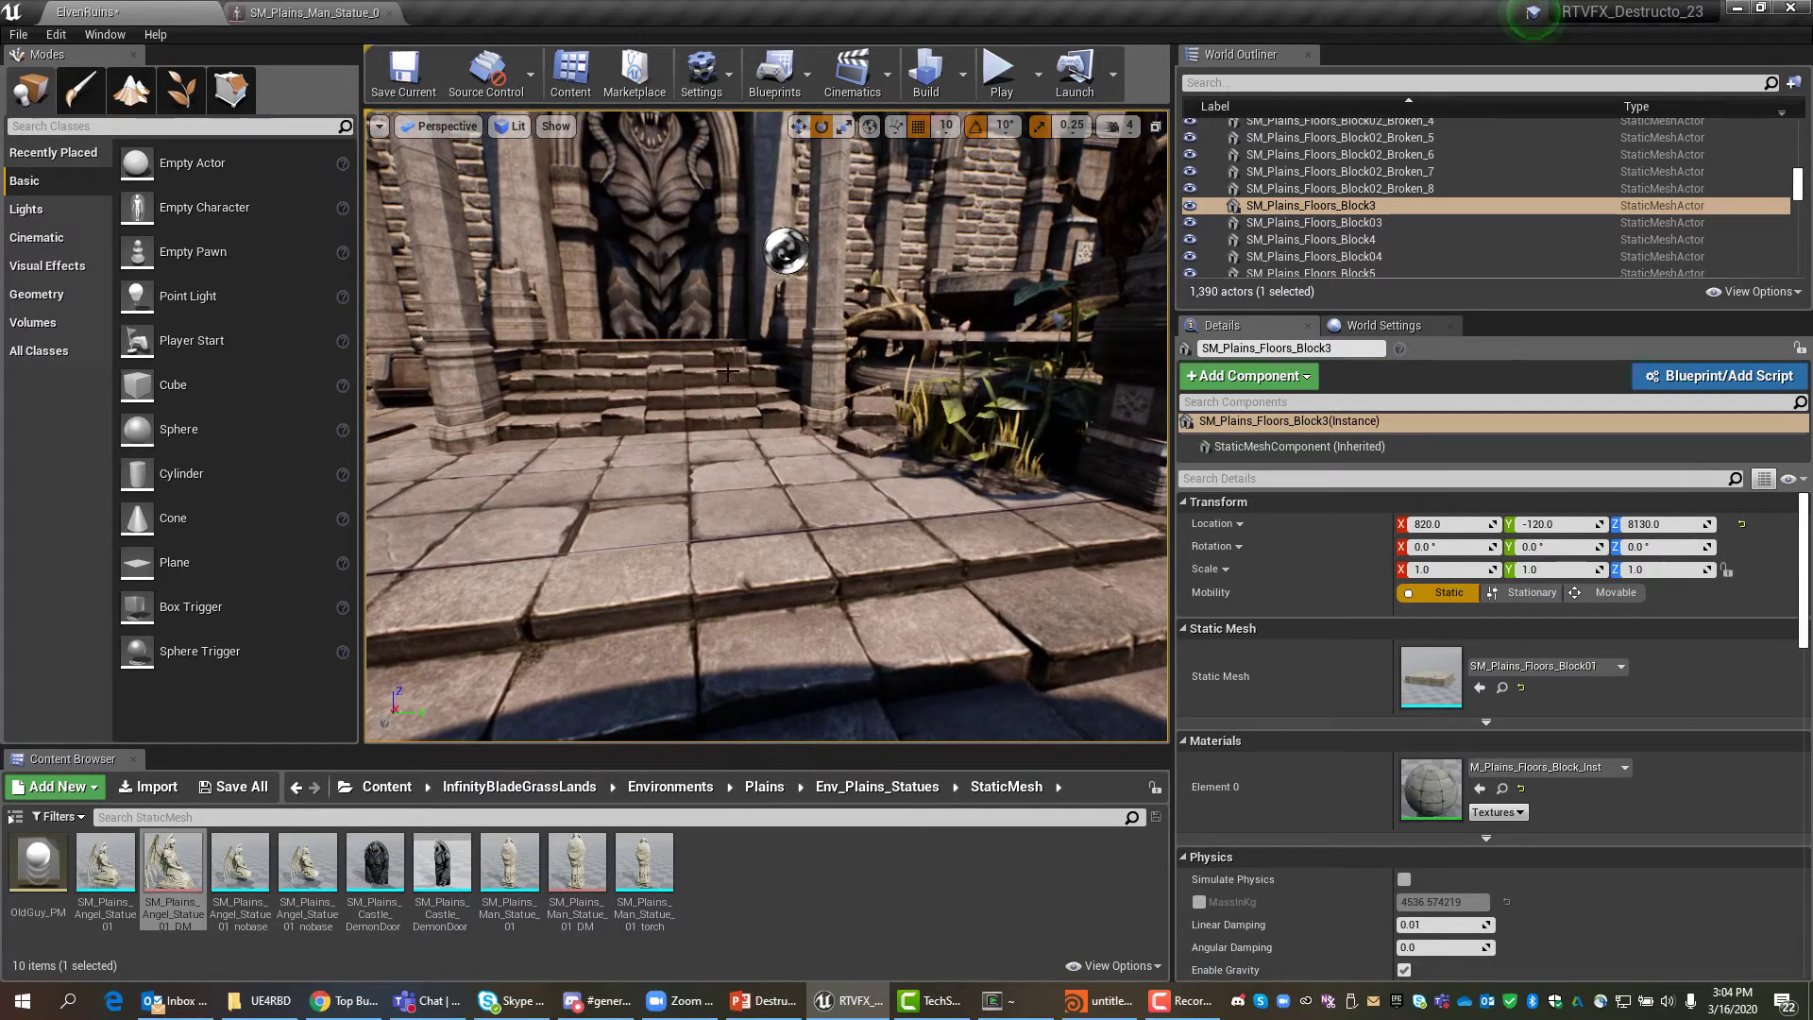
right_click_drag(826, 377, 773, 403)
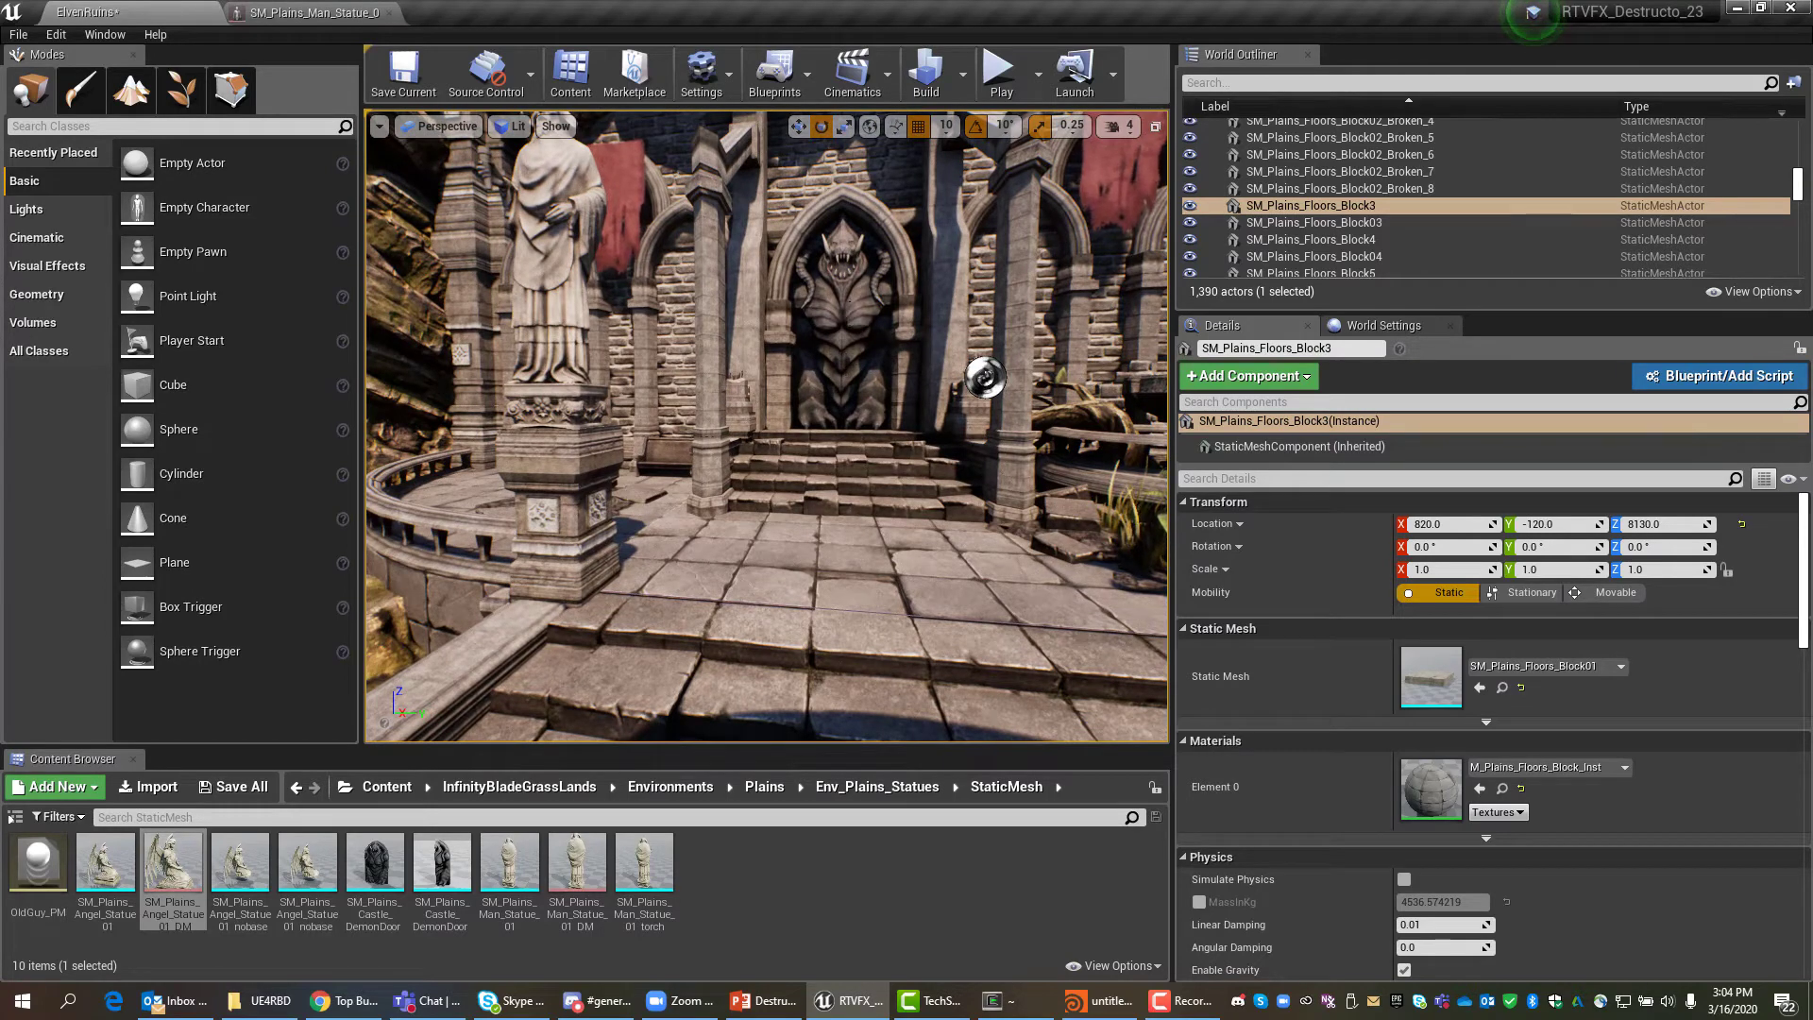
left_click(849, 313)
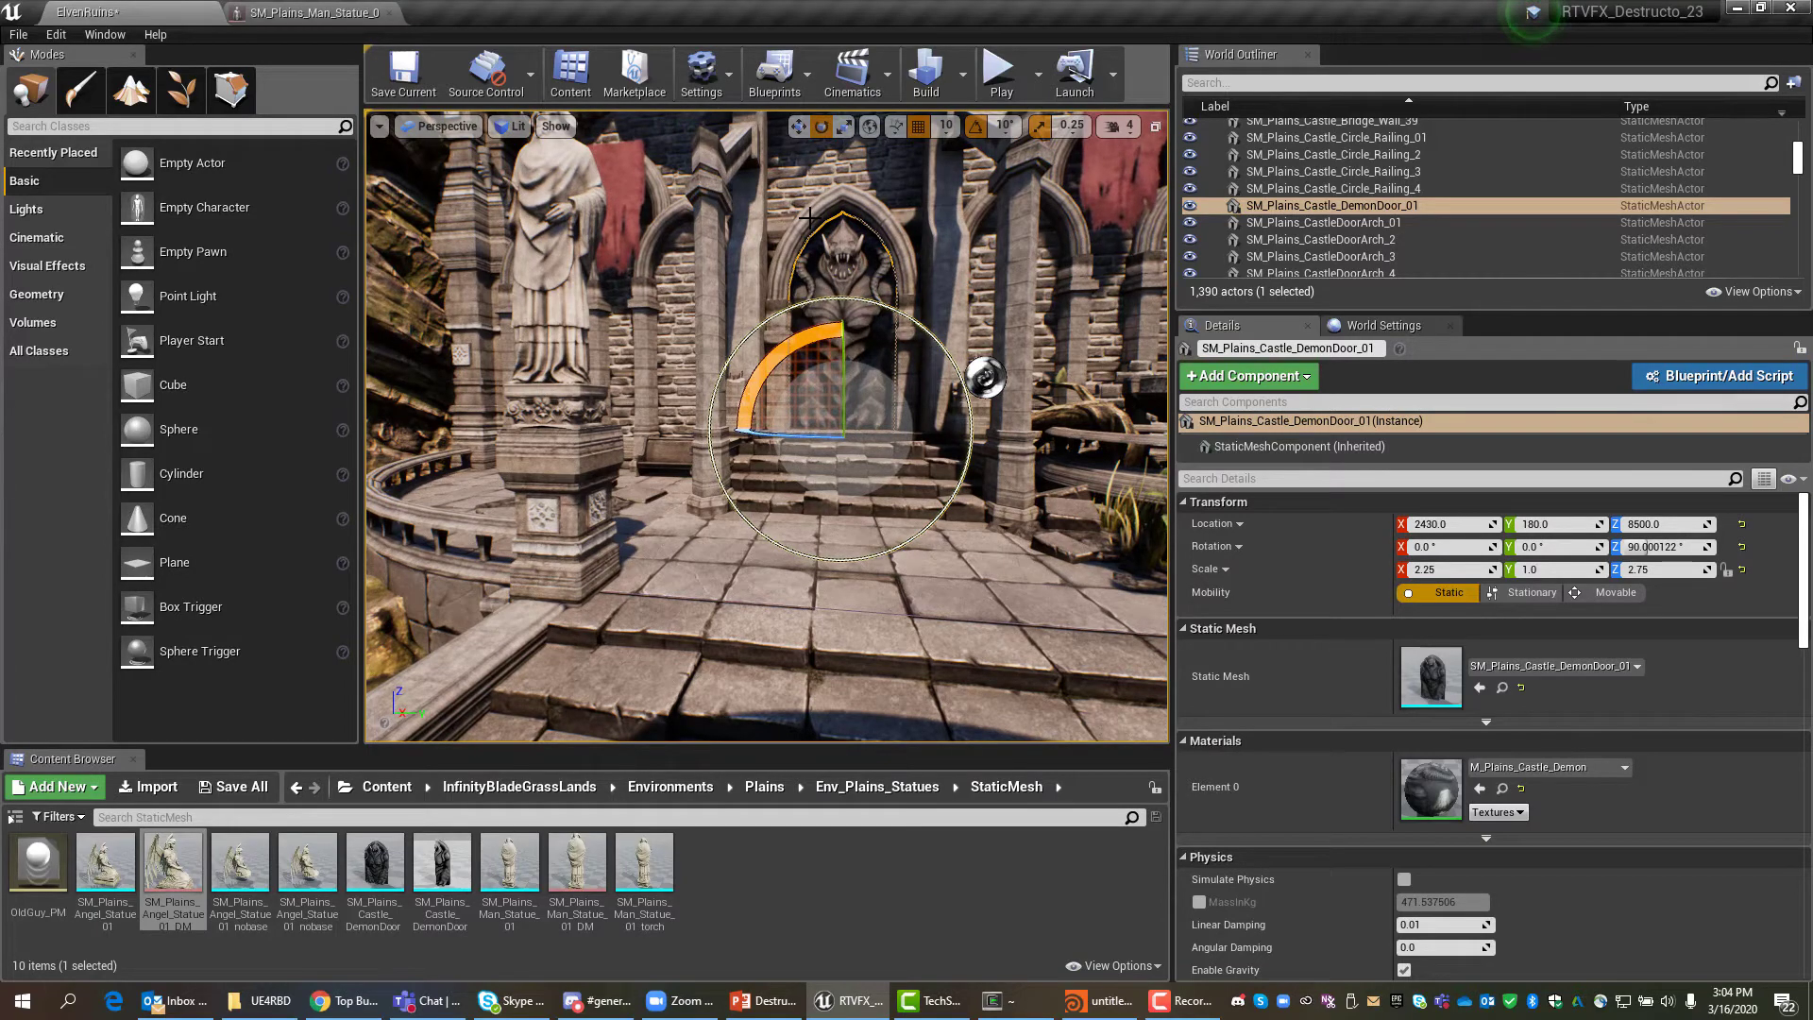
Shift-add the arch, stair blocks and landing floor blocks until seven actors are selected.
left_click(809, 216, "ctrl")
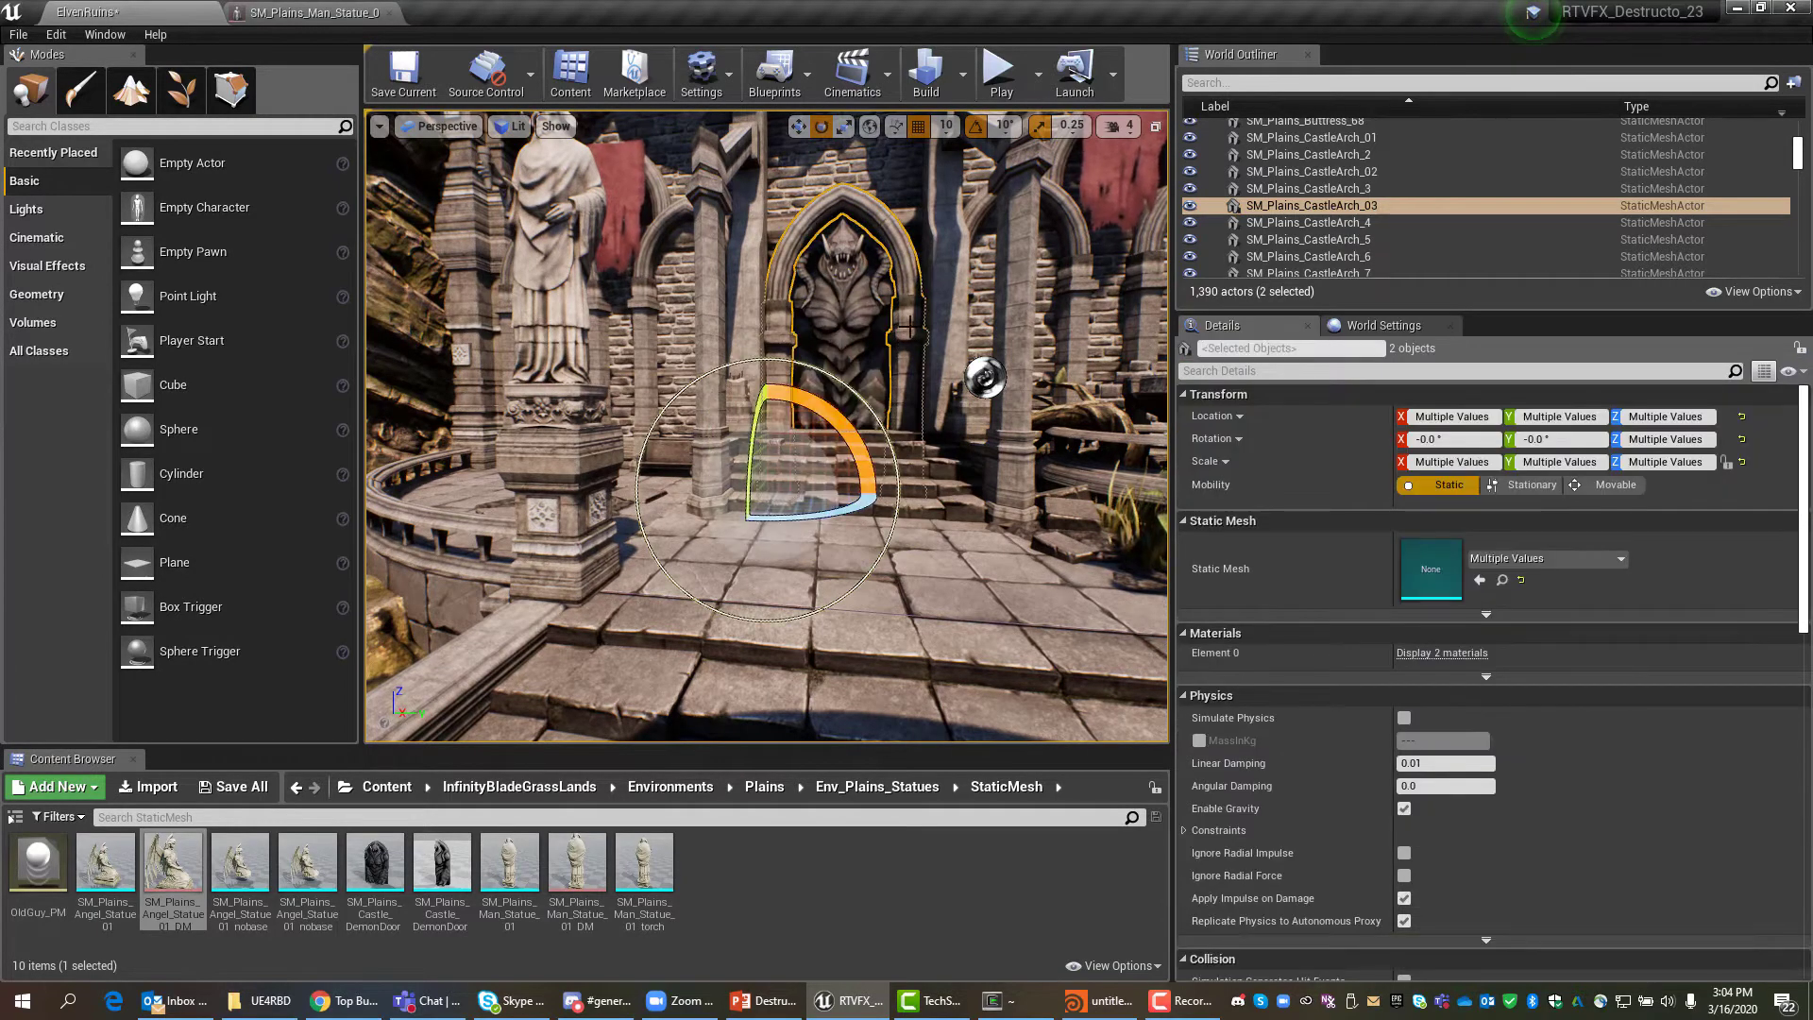
left_click_drag(1024, 613, 1039, 694, "alt")
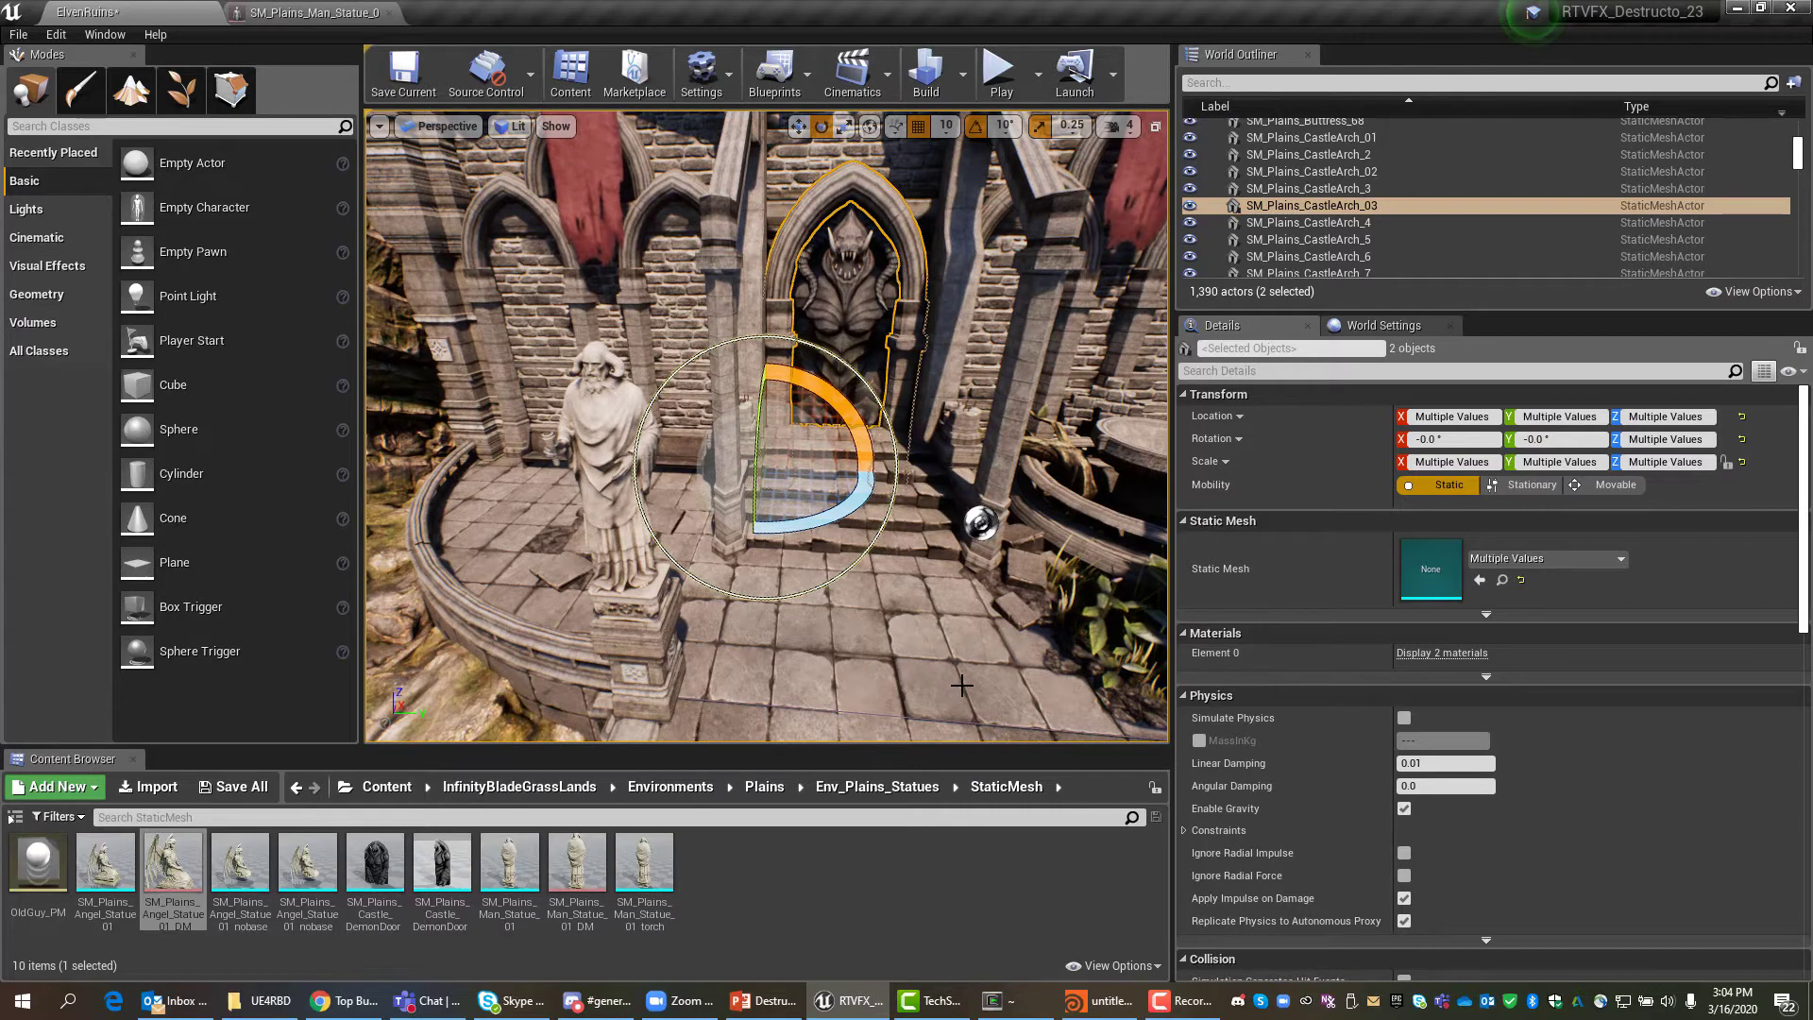
left_click(840, 458, "ctrl")
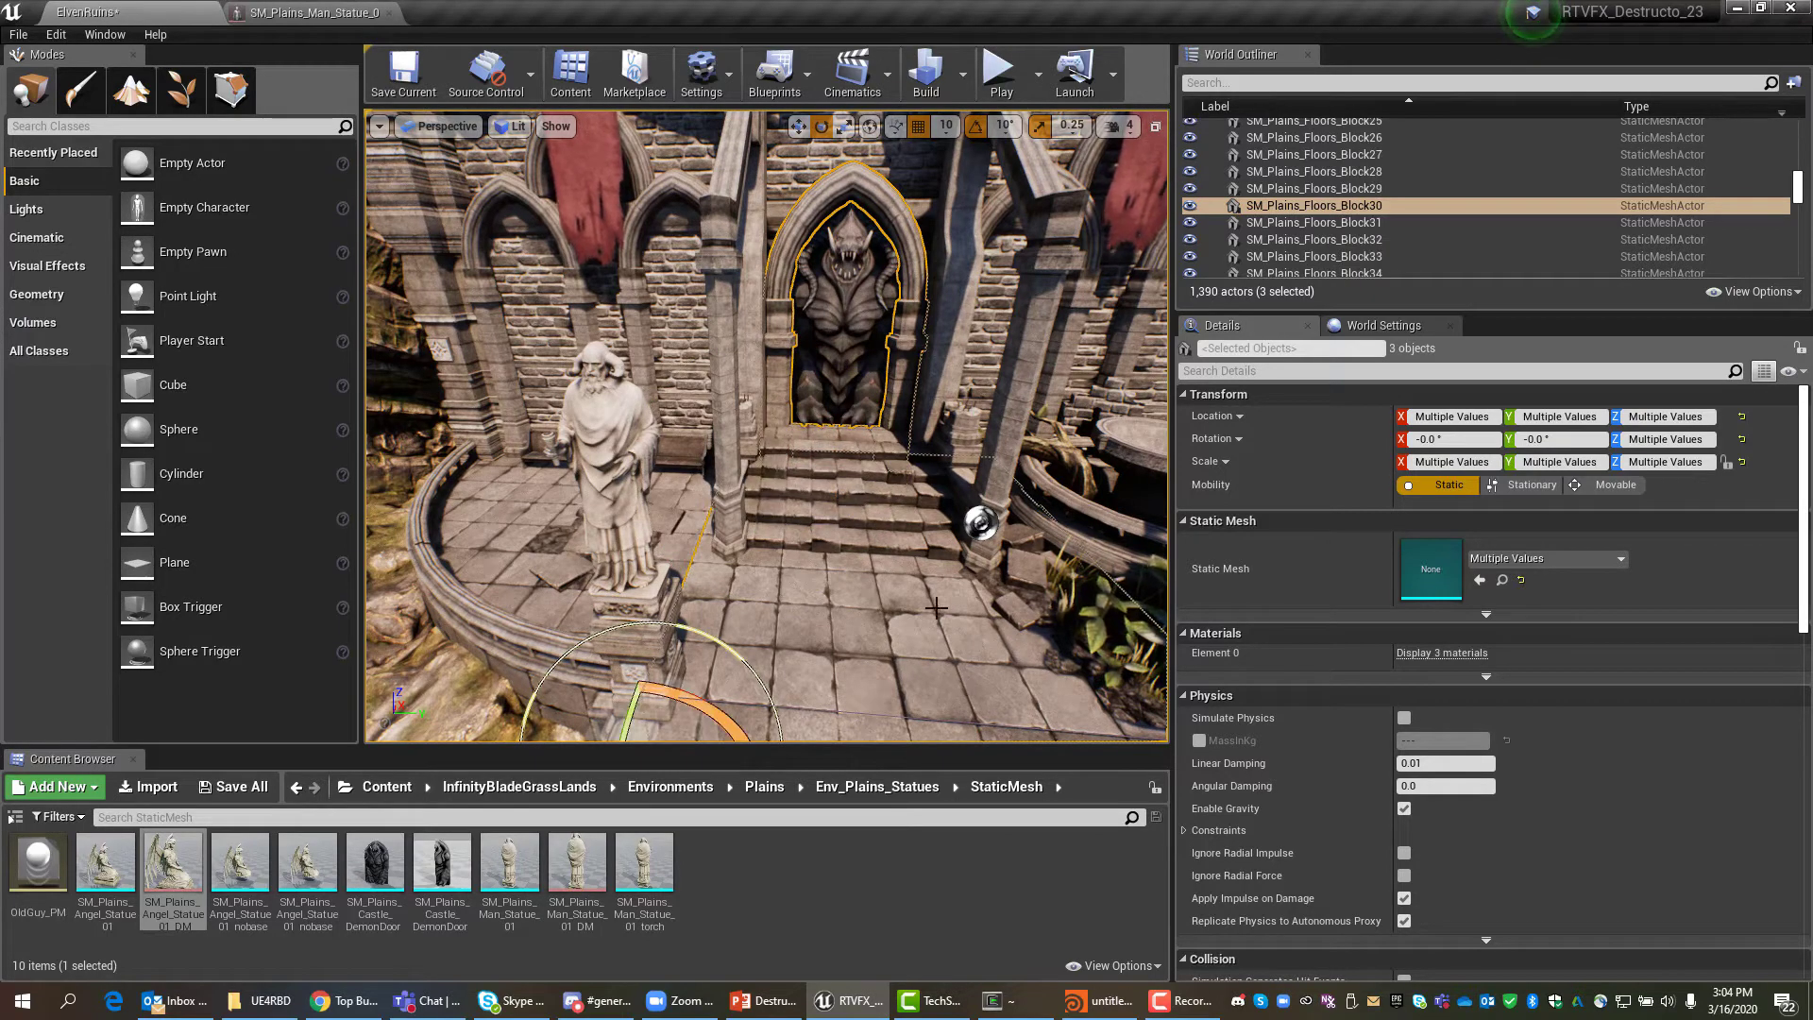
left_click(873, 474, "ctrl")
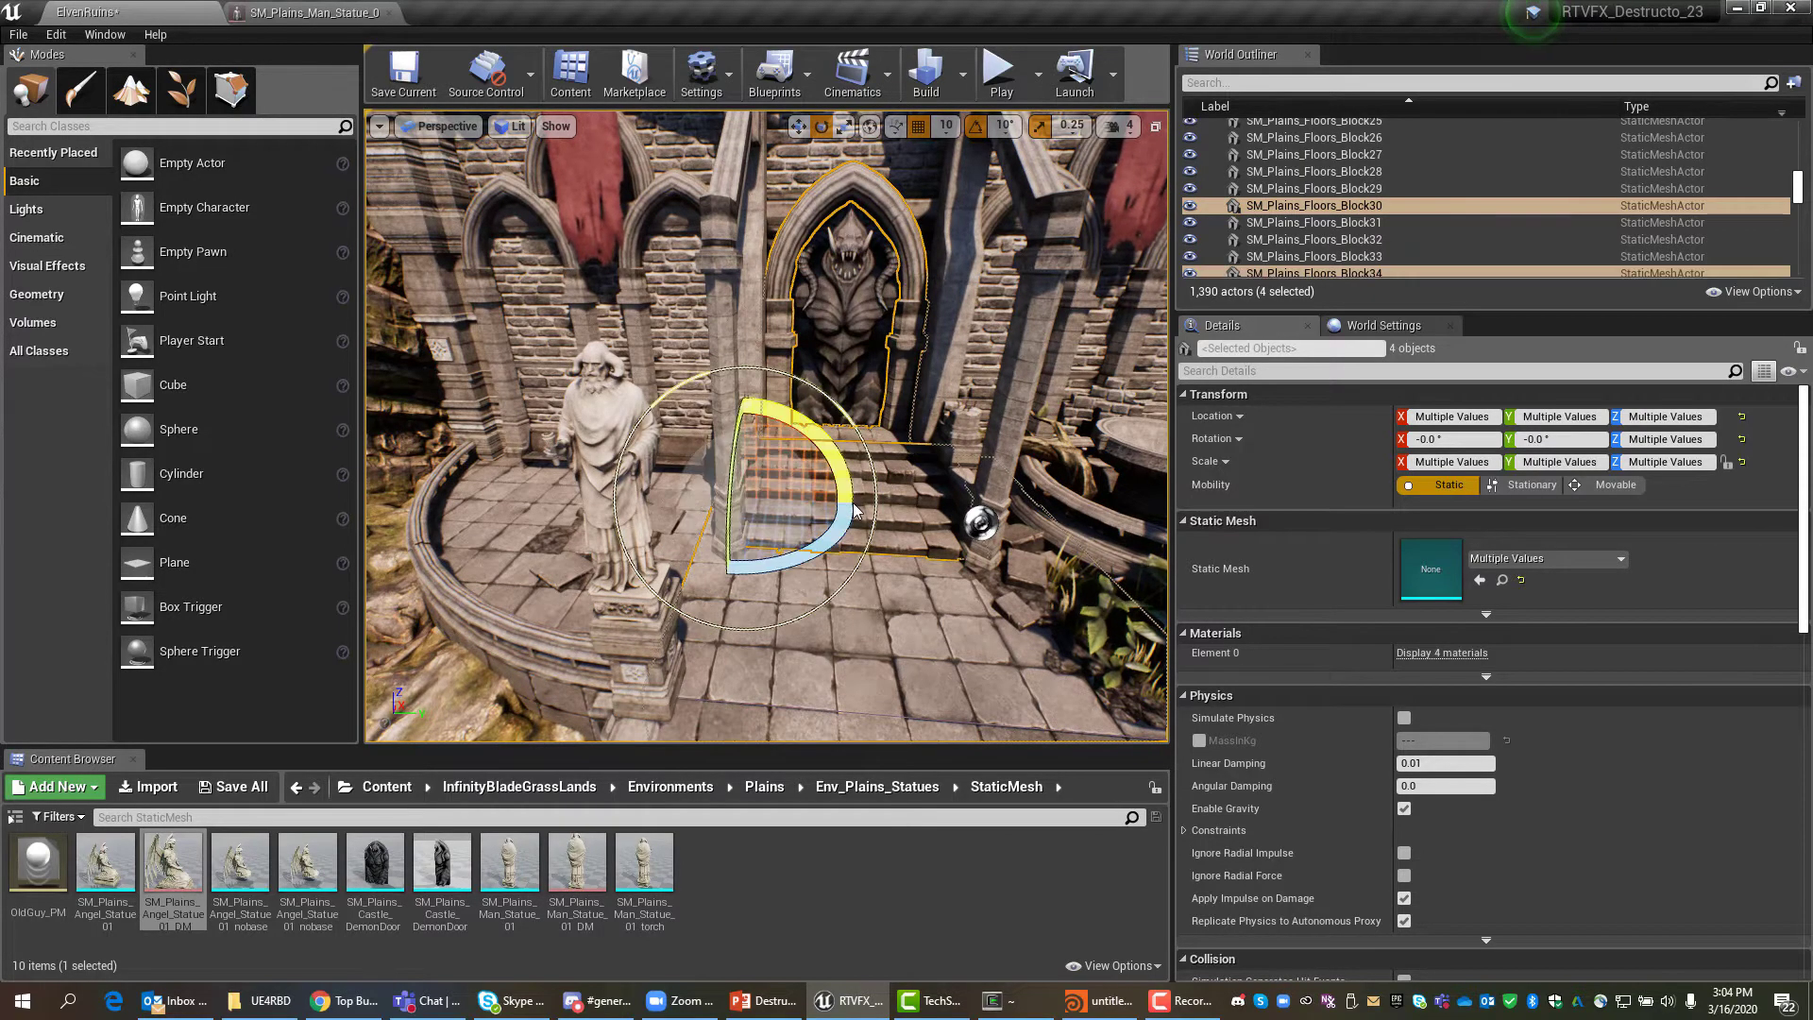
left_click(885, 436, "ctrl")
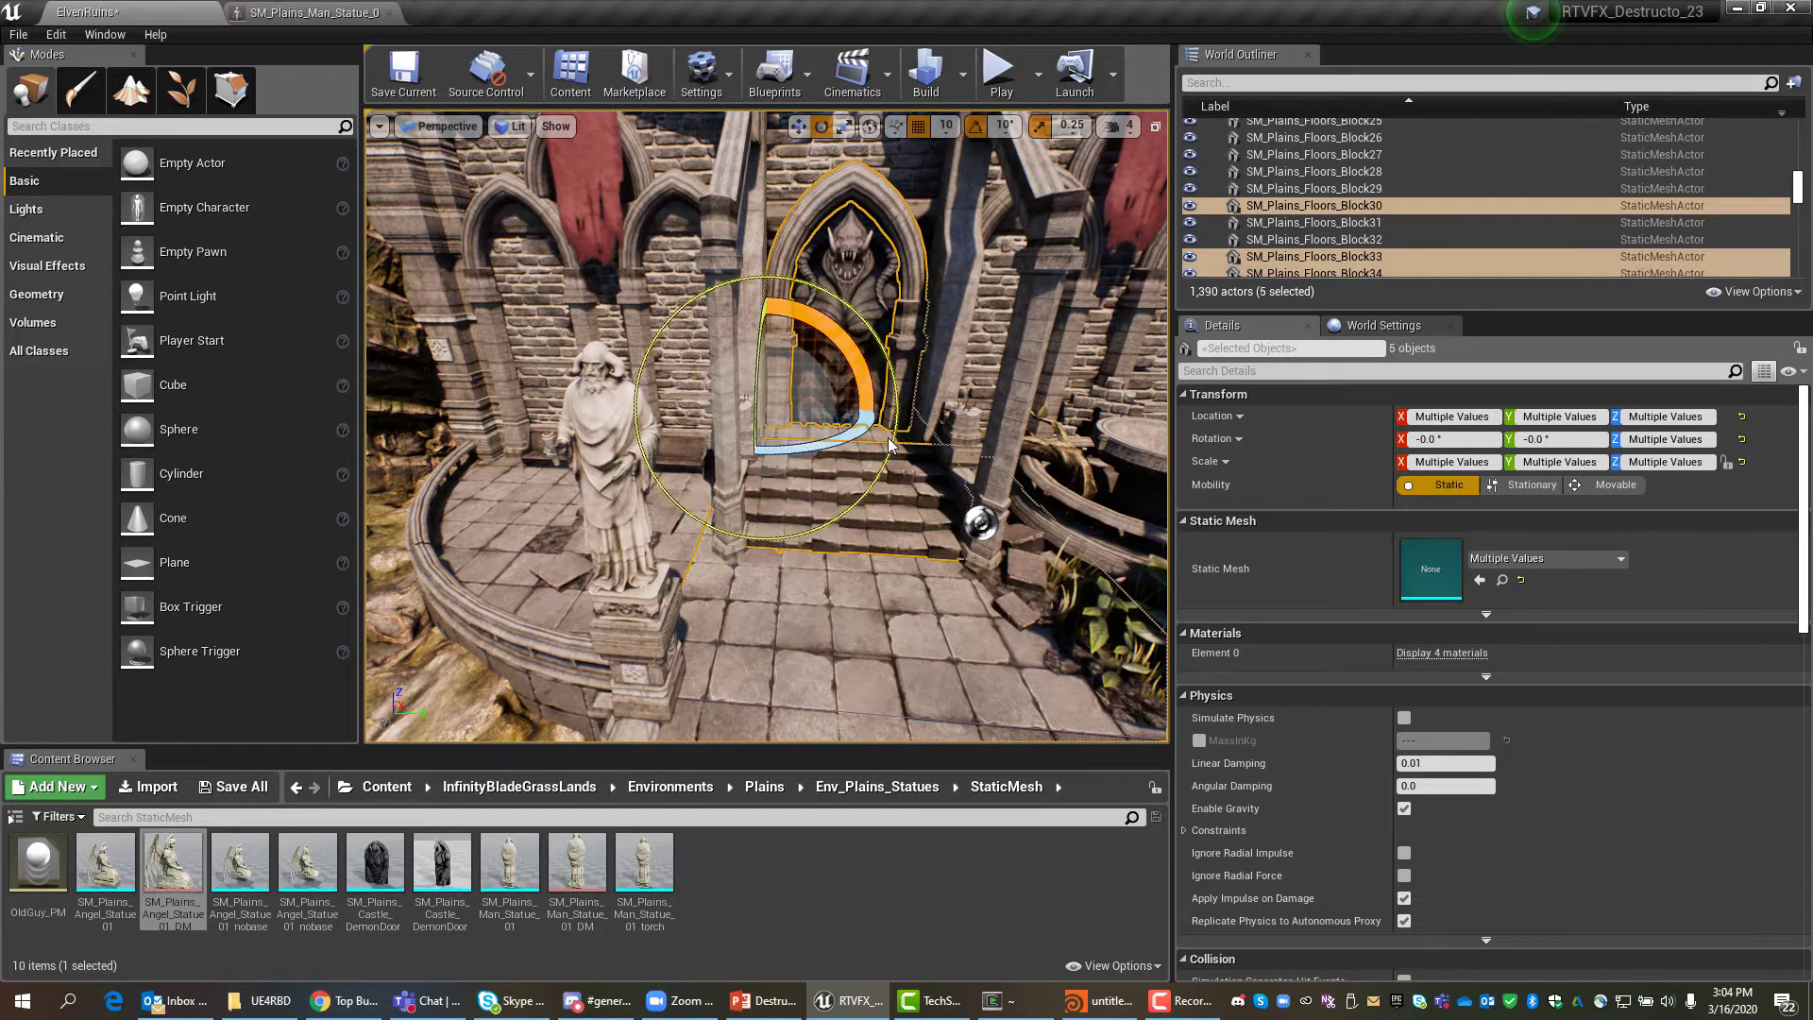
middle_click_drag(952, 532, 889, 513)
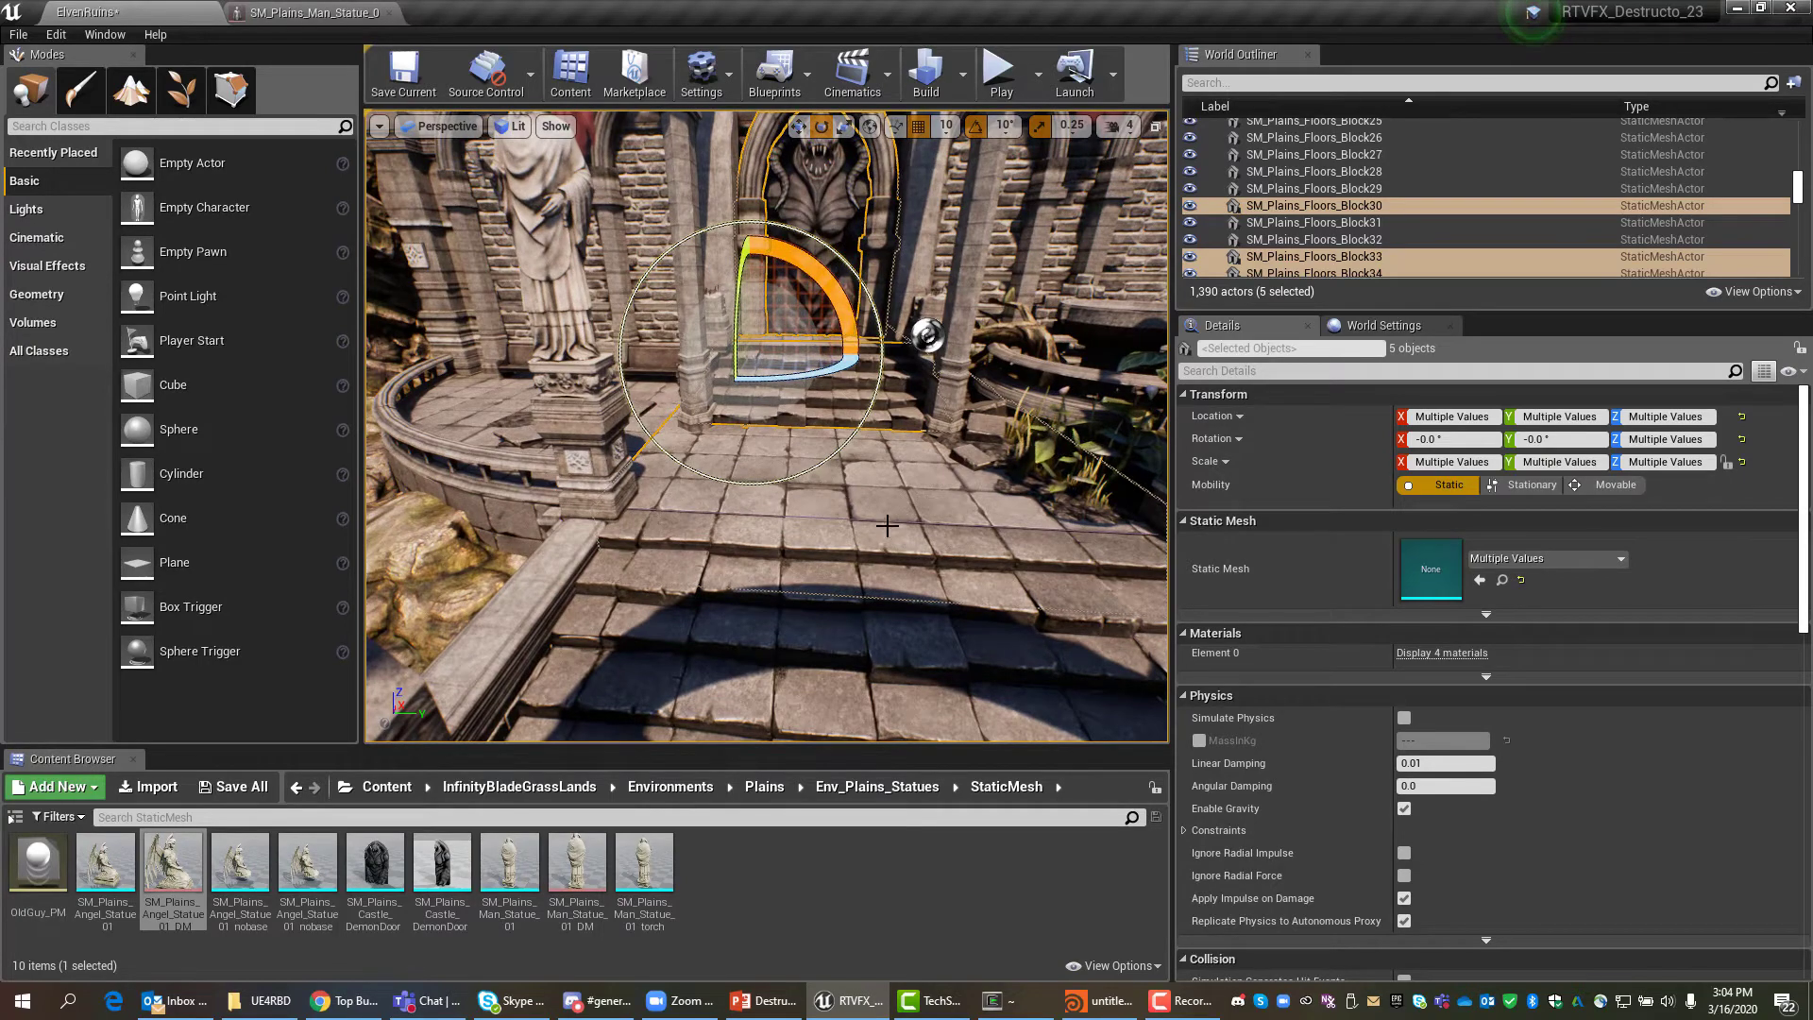
left_click(903, 595, "ctrl")
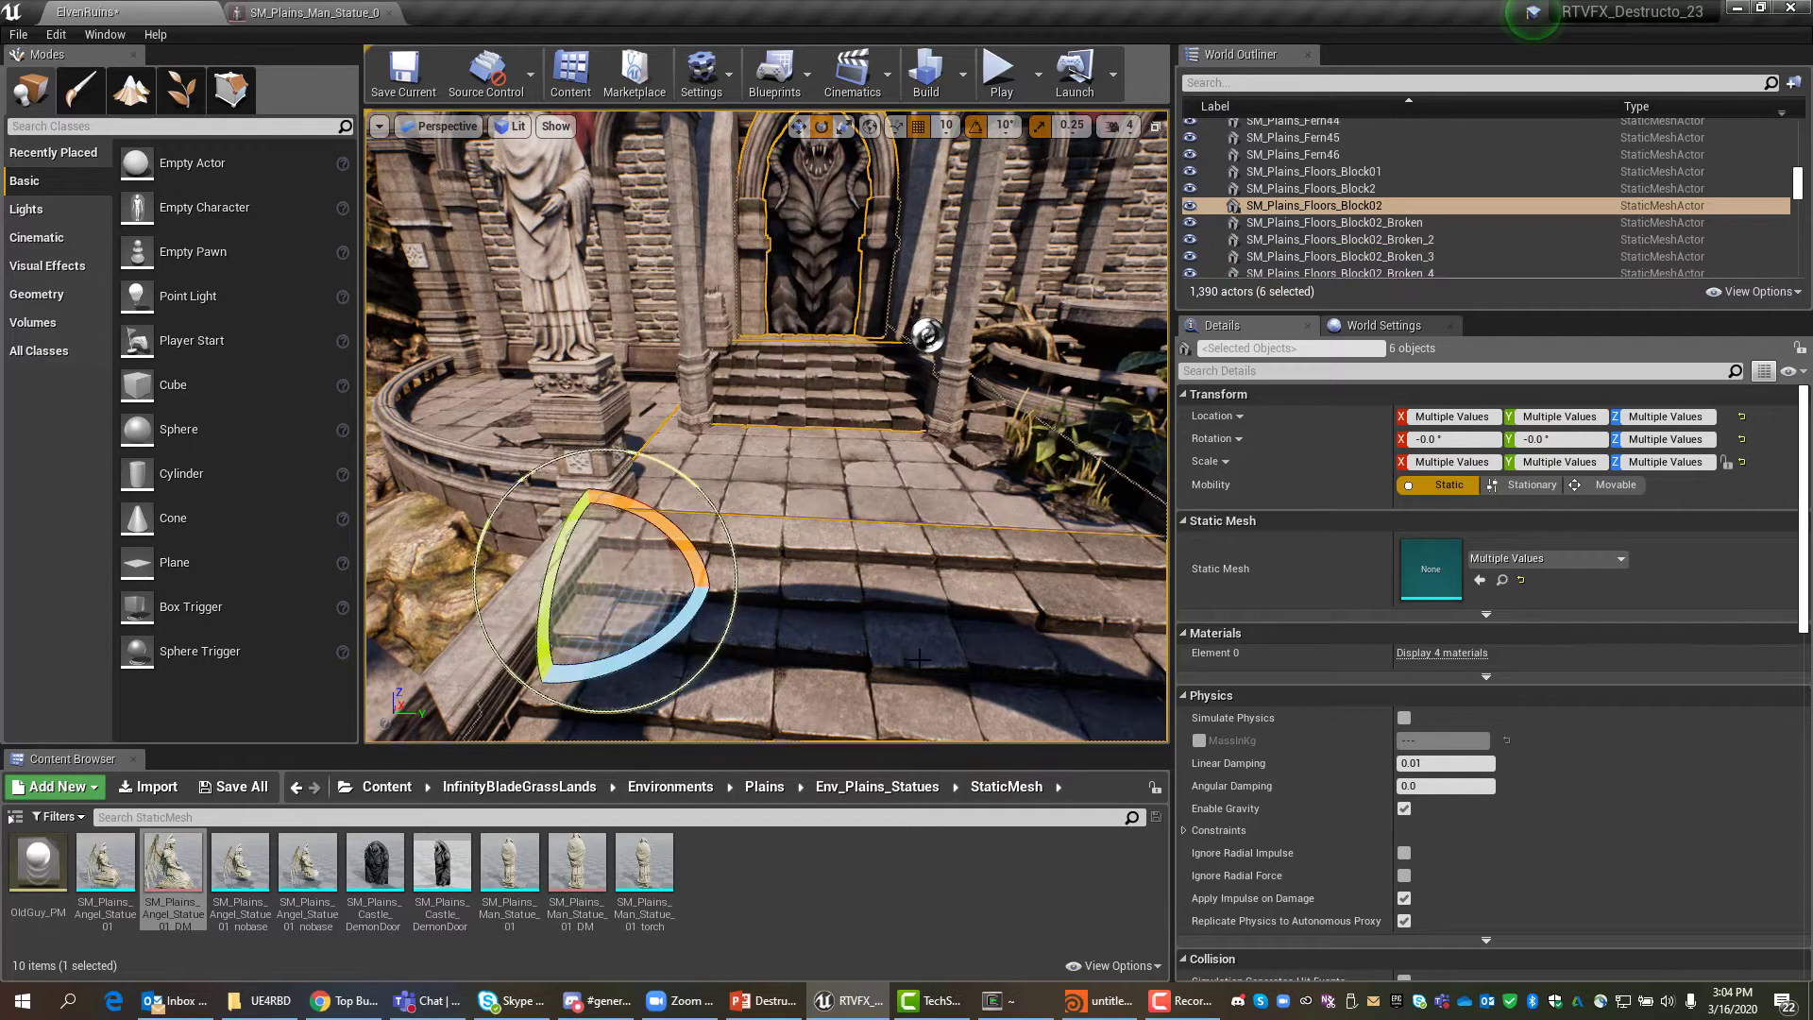
key("f")
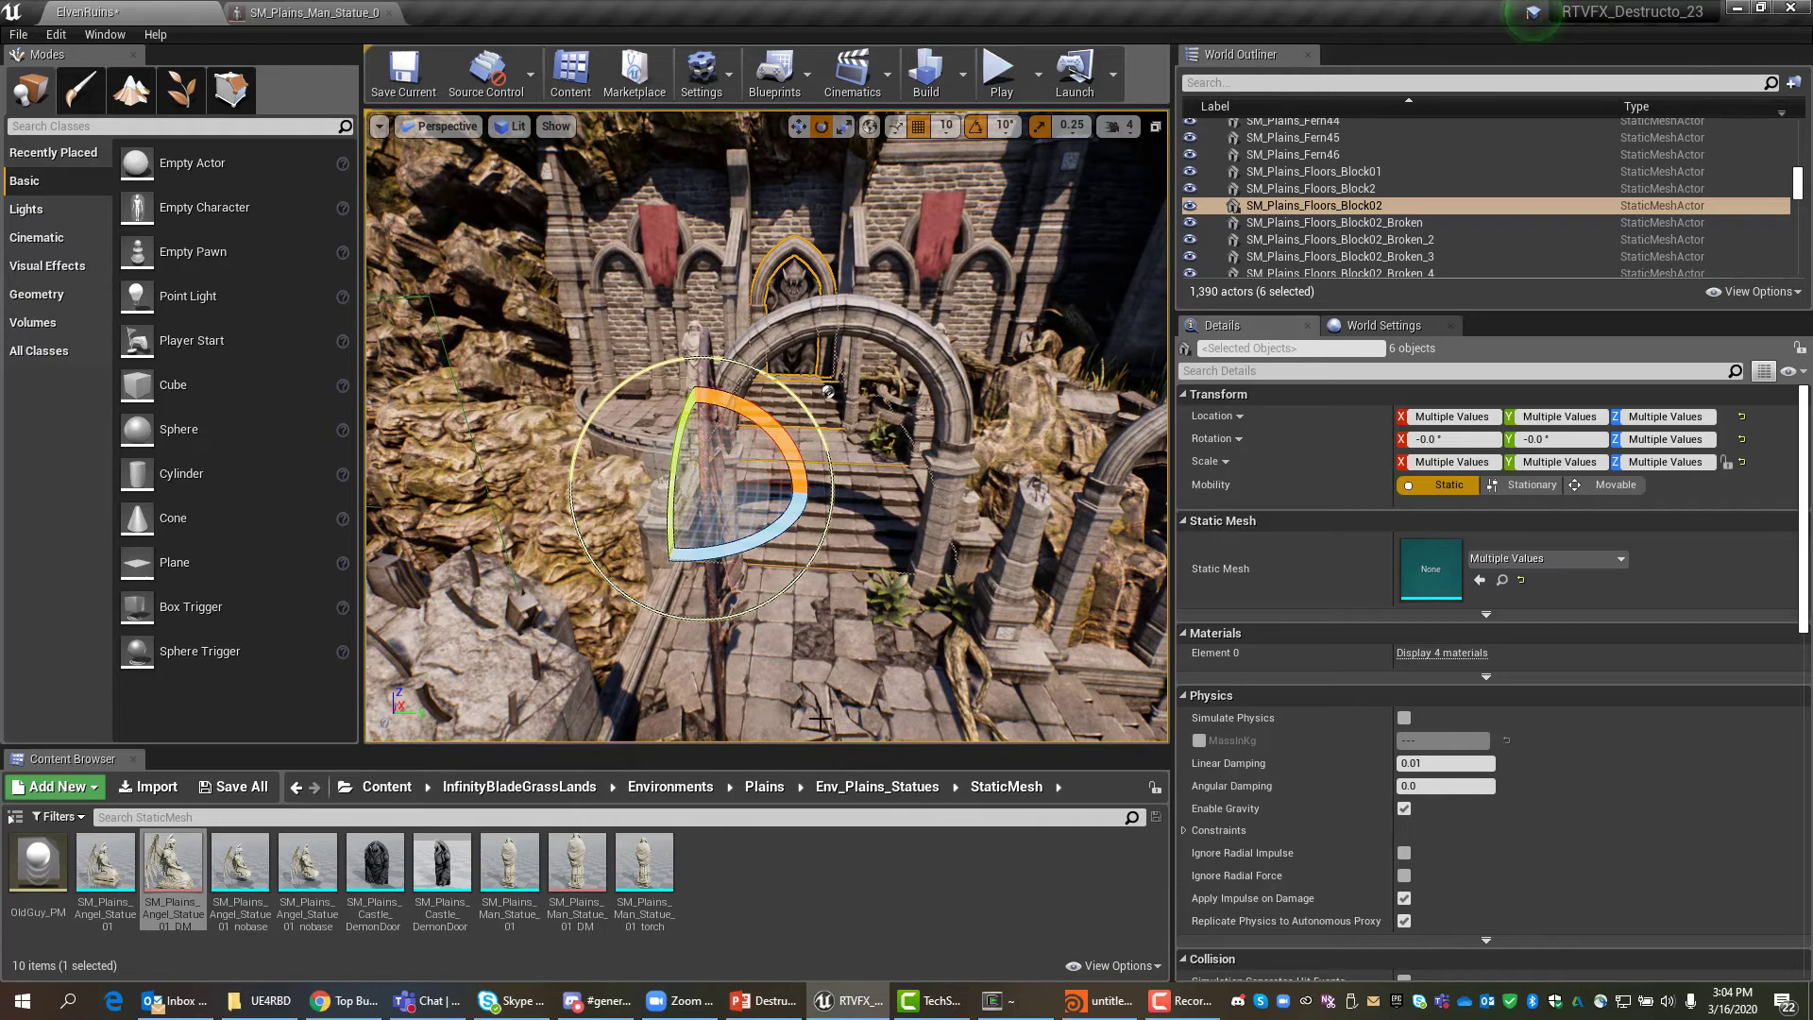
left_click(786, 611, "ctrl")
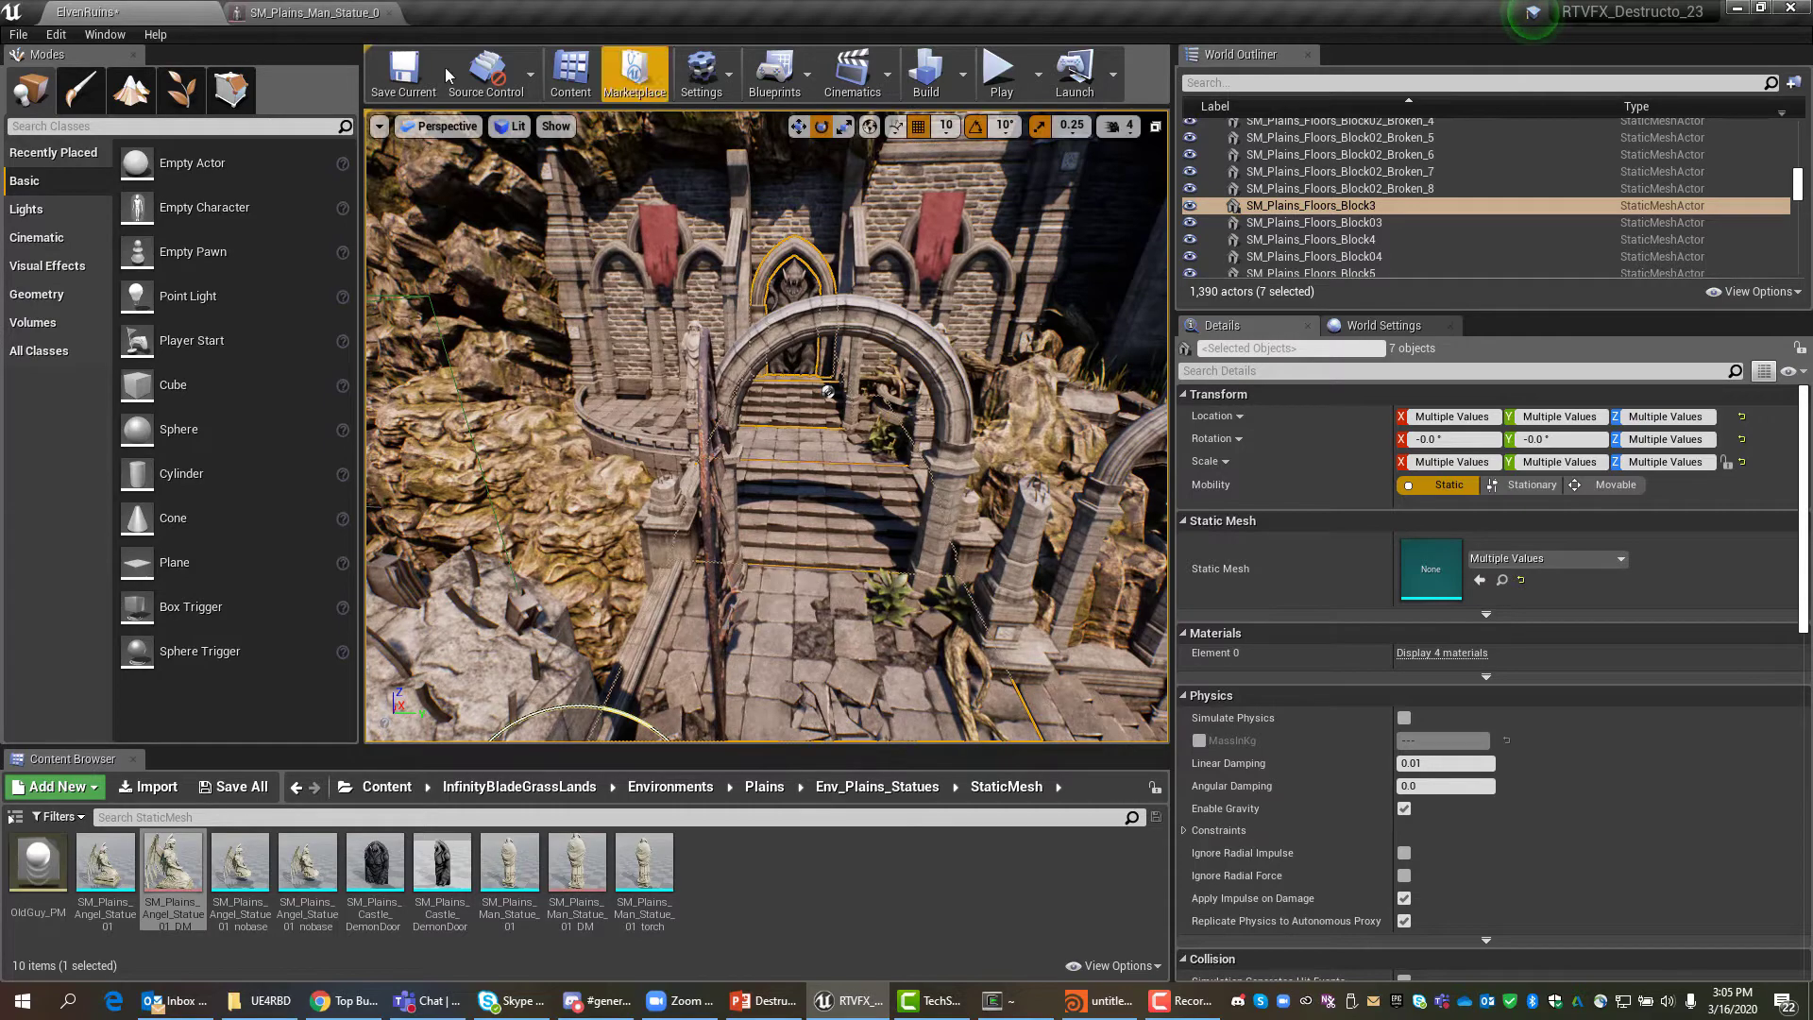
Export Selected to FBX as ElvenRuins, targeting Work/GAIM/DIG4296-RTVFX/Lectures/Houdini.
left_click(21, 36)
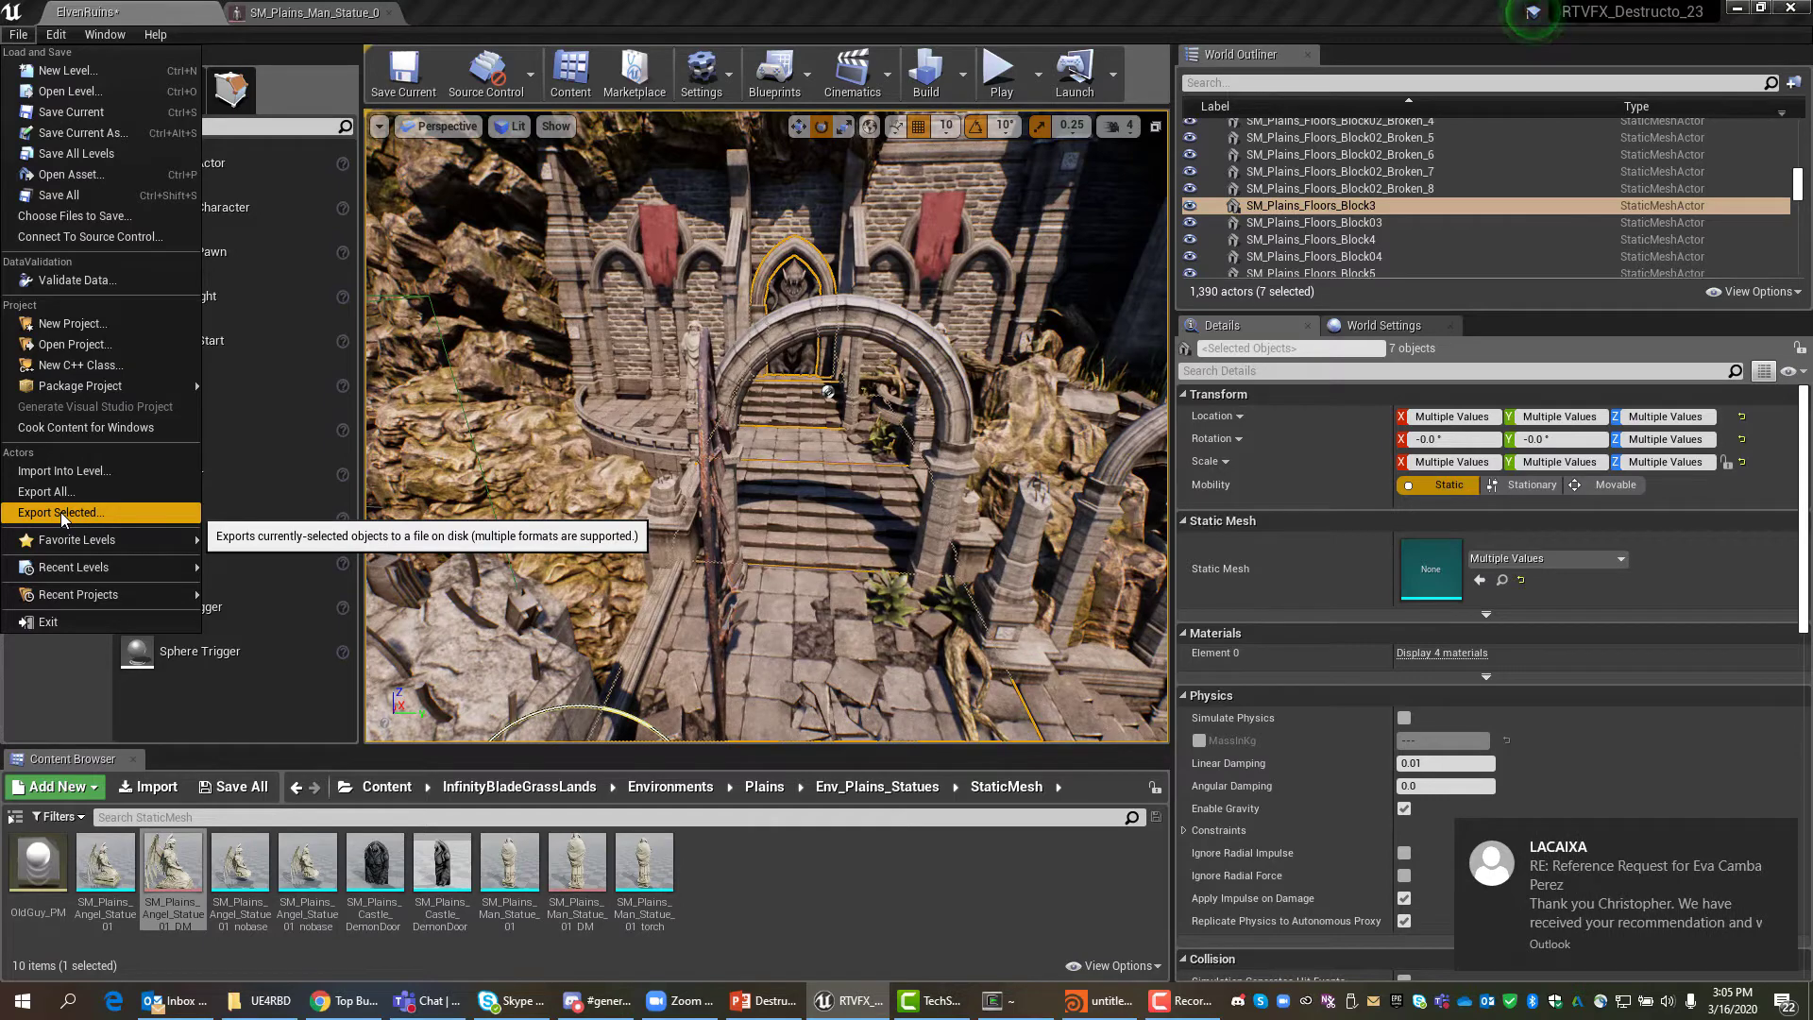
left_click(60, 513)
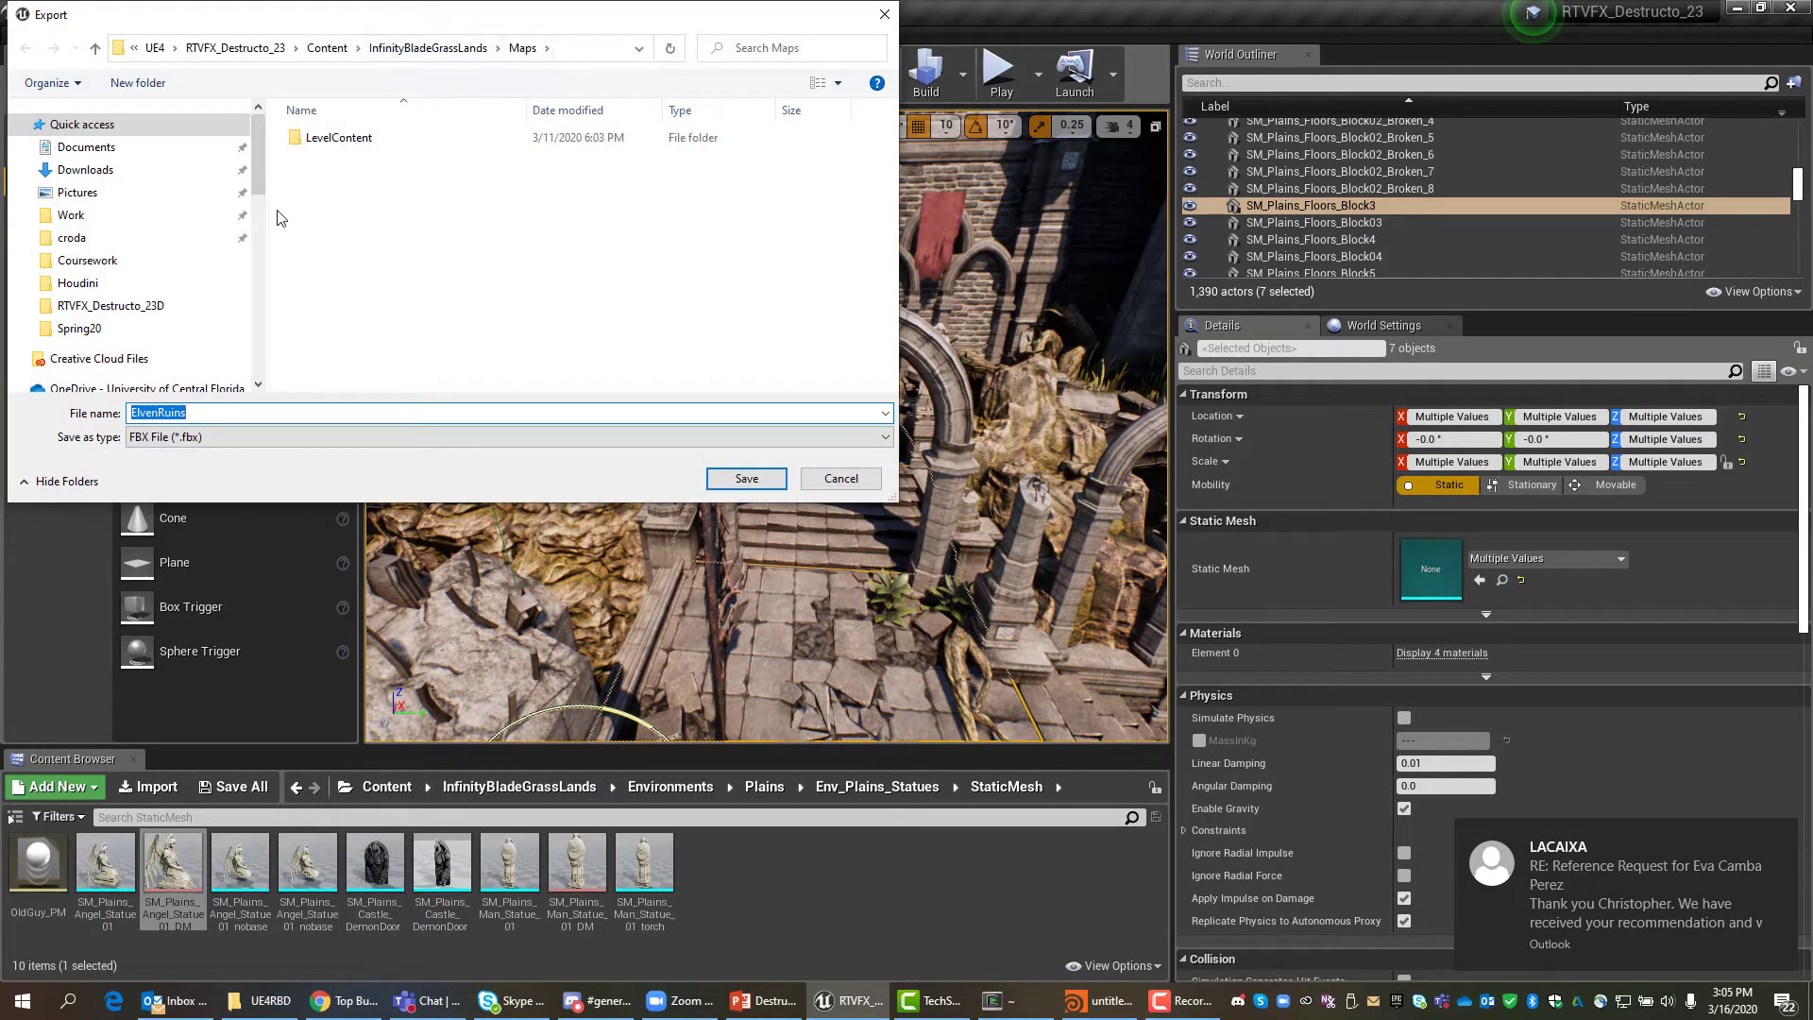
left_click(72, 219)
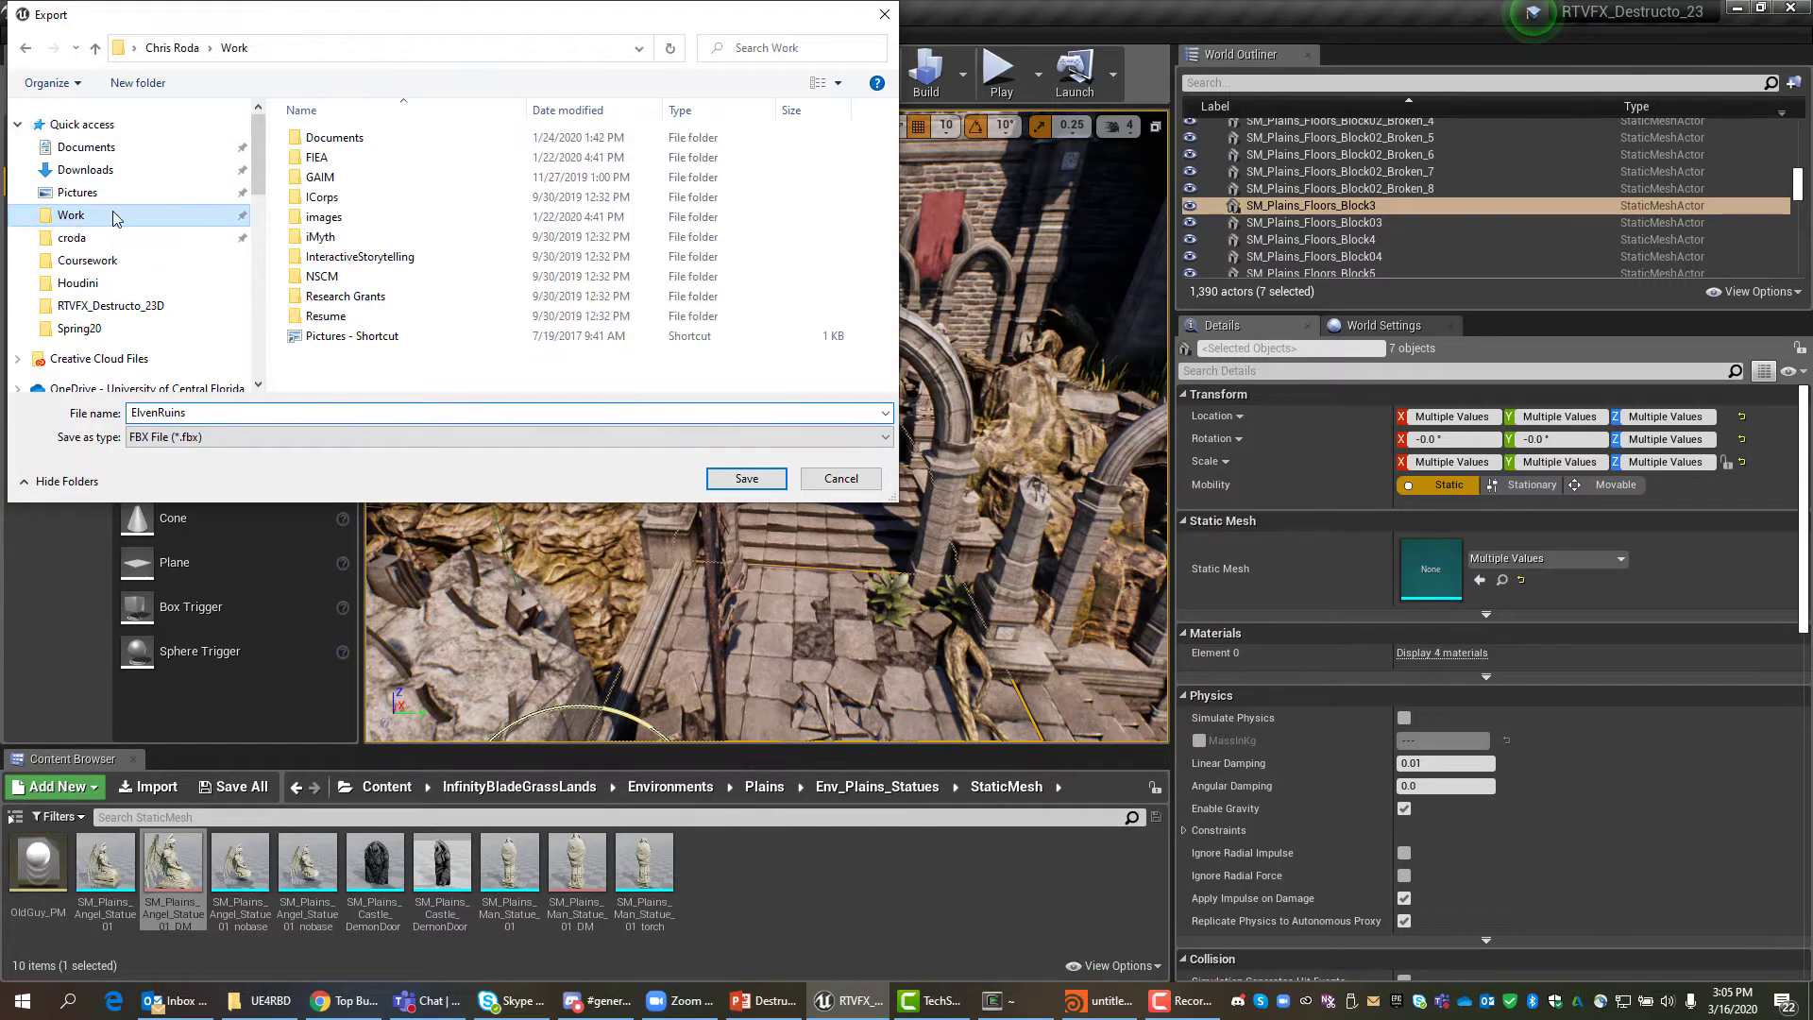
double_click(325, 180)
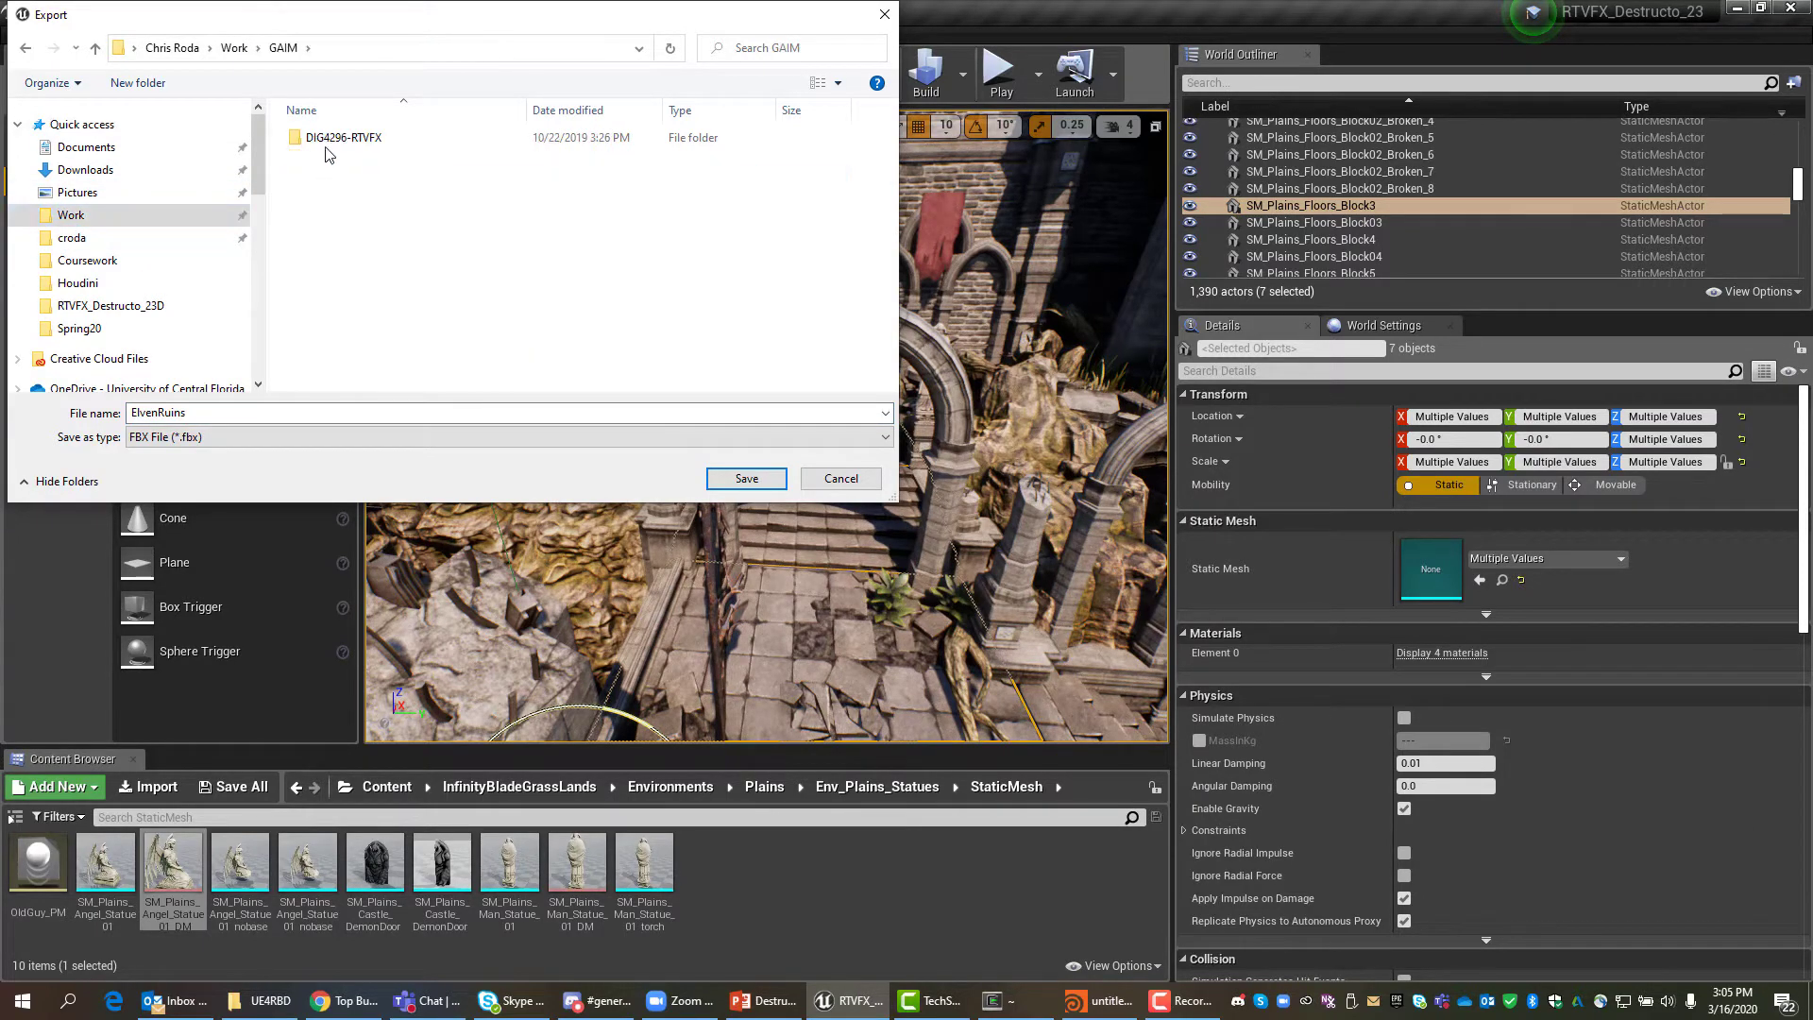
double_click(331, 140)
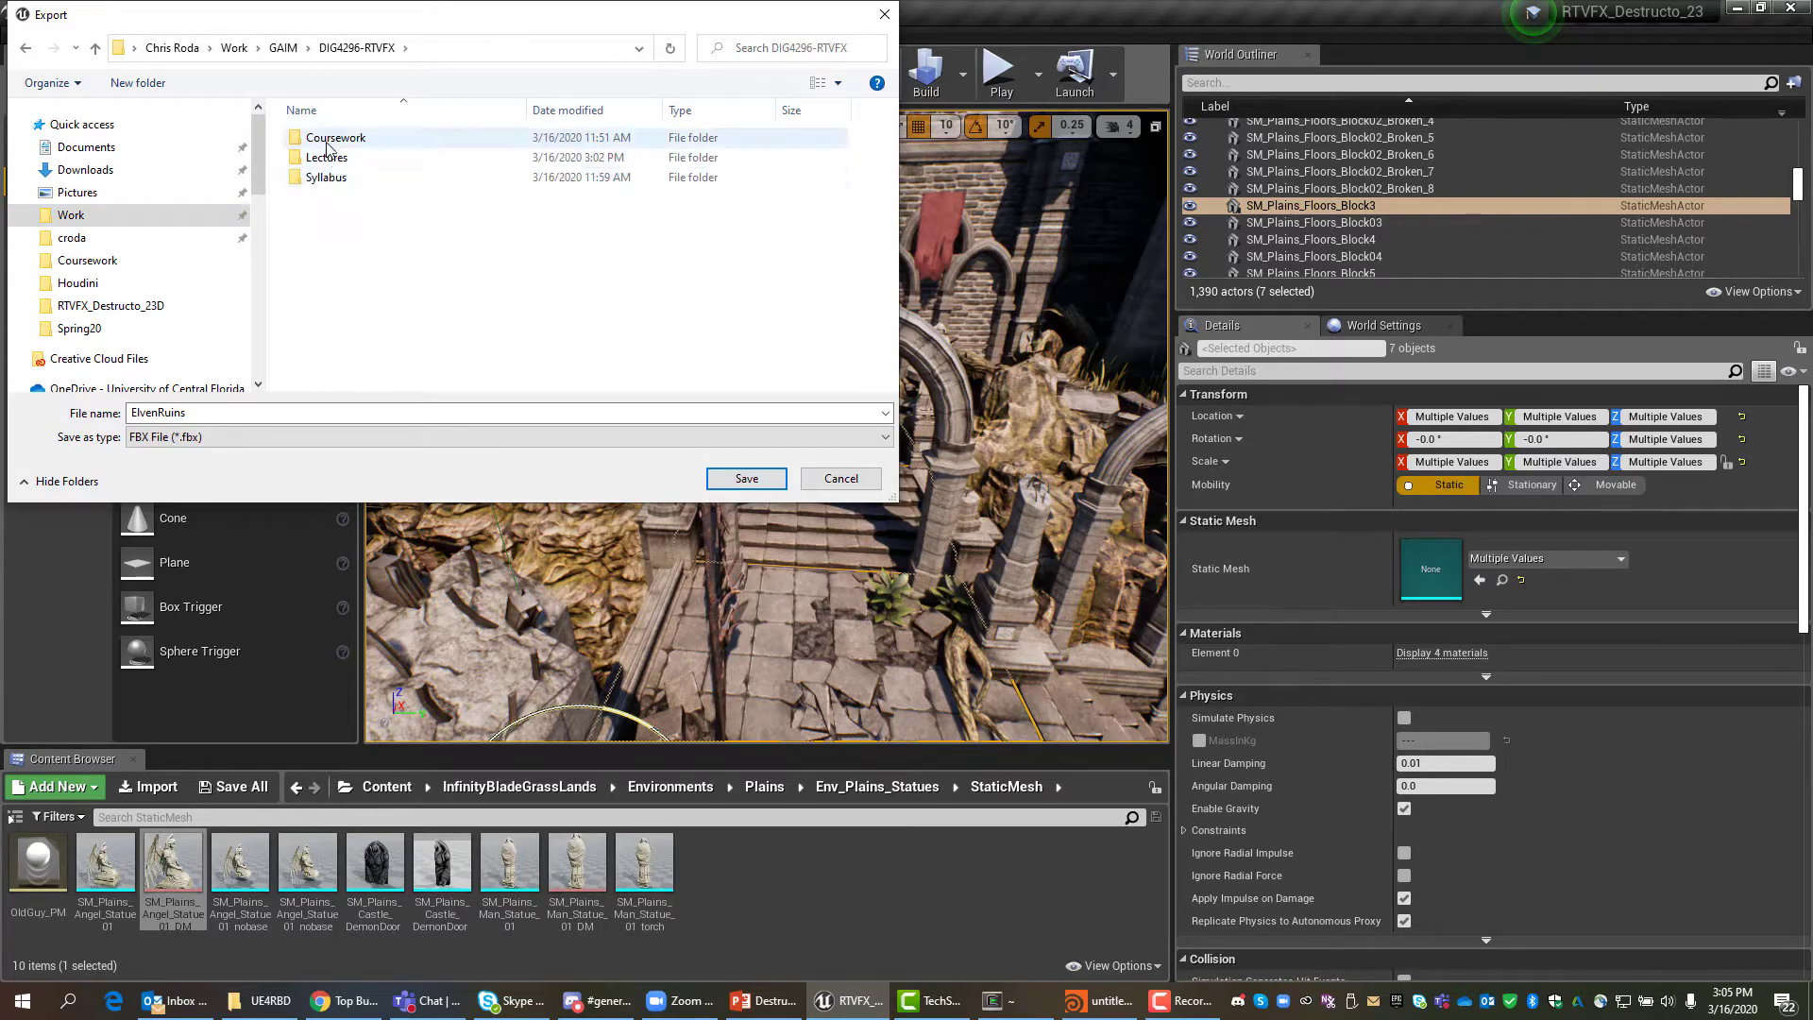
double_click(330, 158)
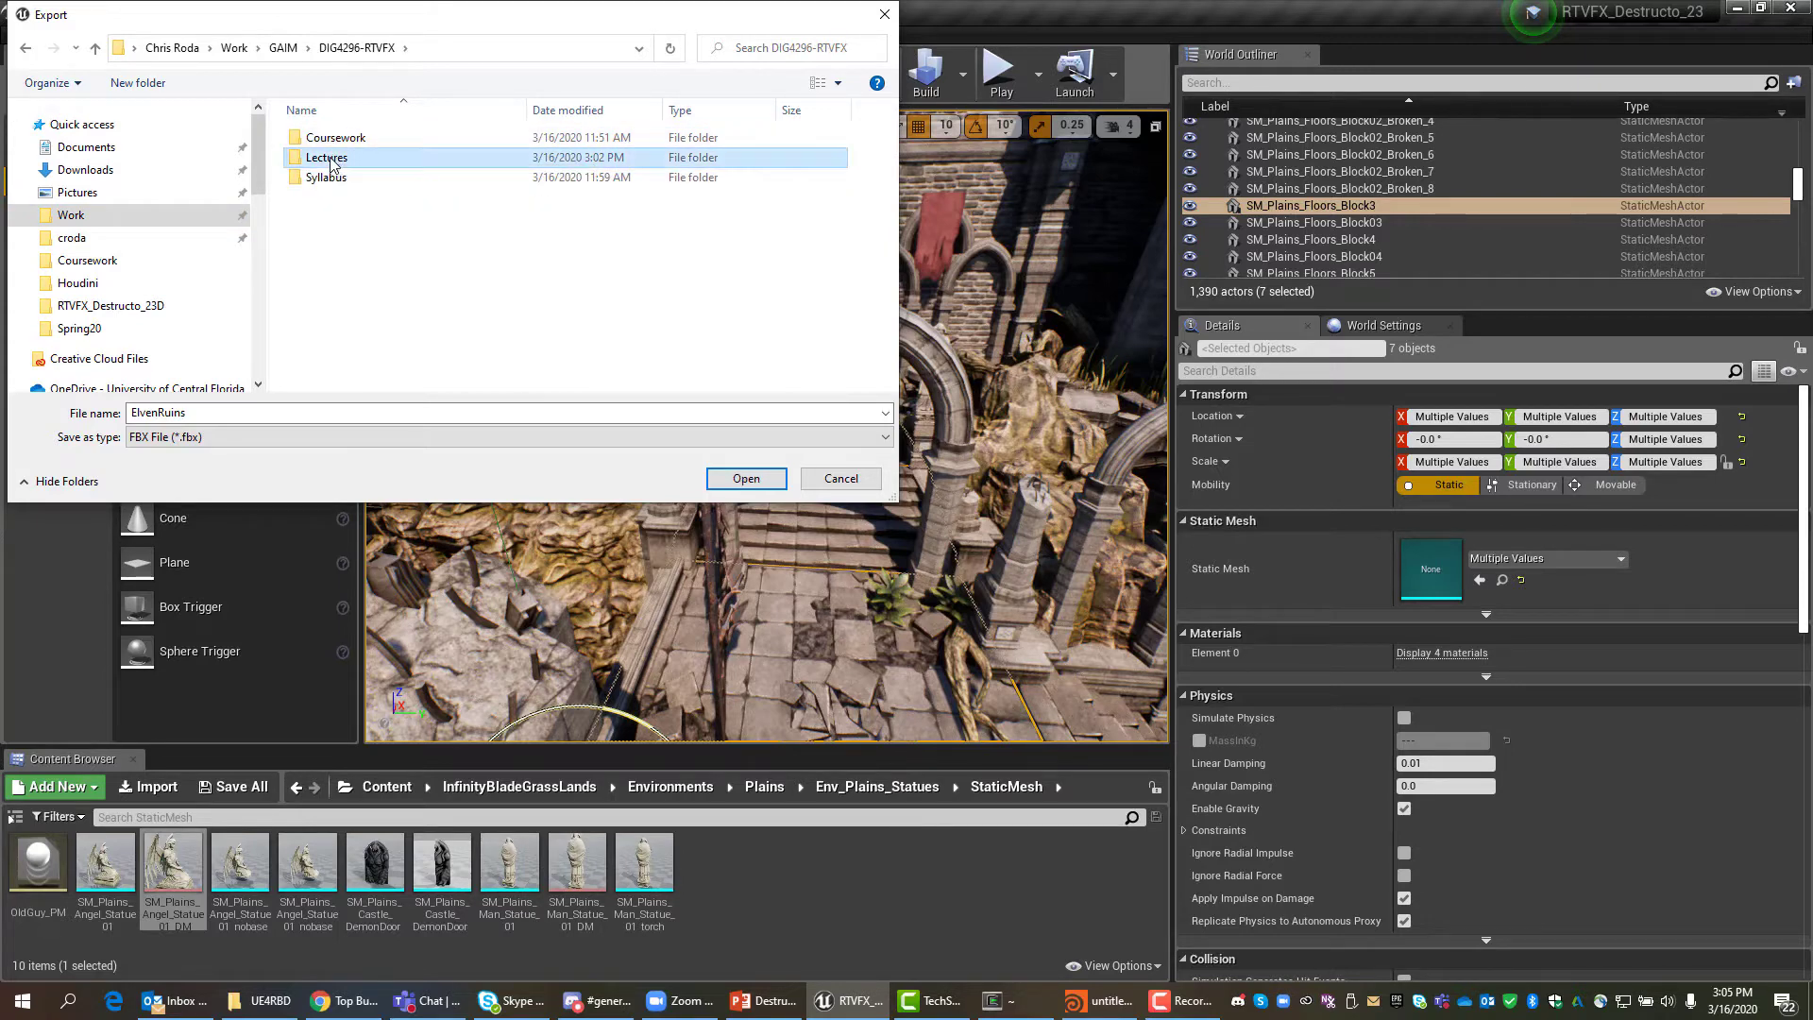
left_click(325, 139)
double_click(326, 139)
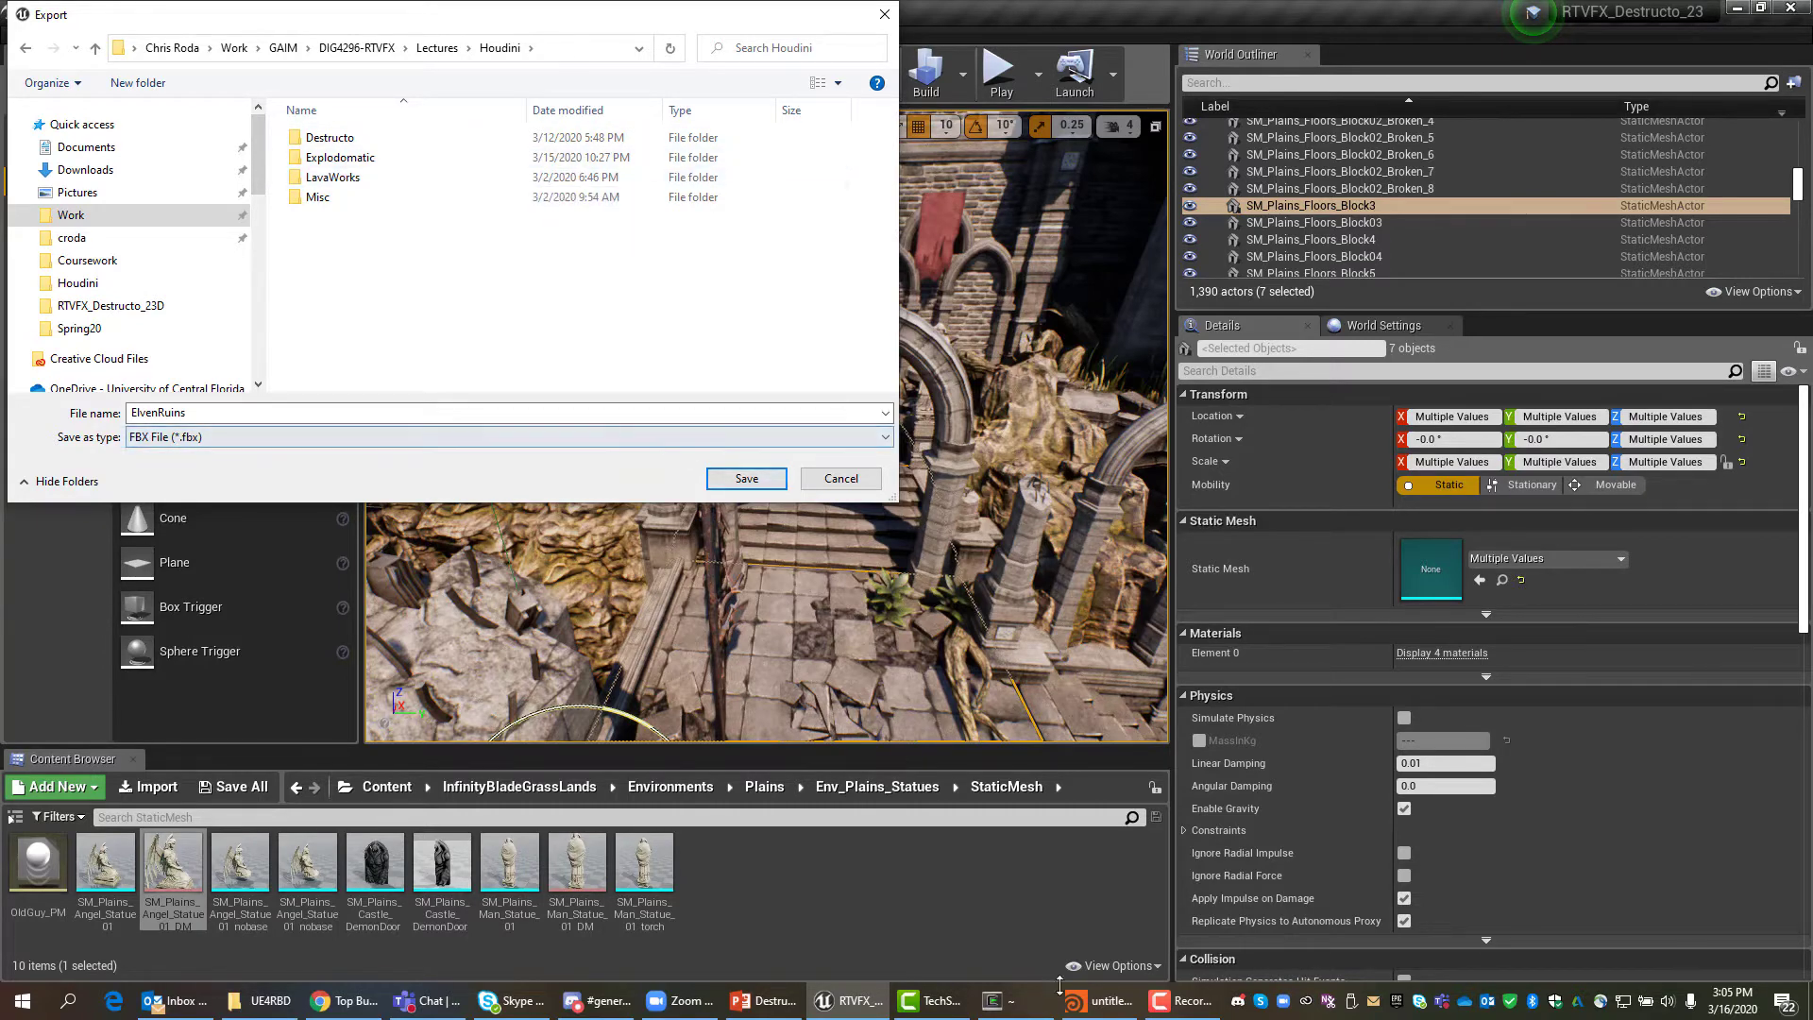
In Houdini, start a new project and browse its location from the C: drive.
left_click(1115, 1009)
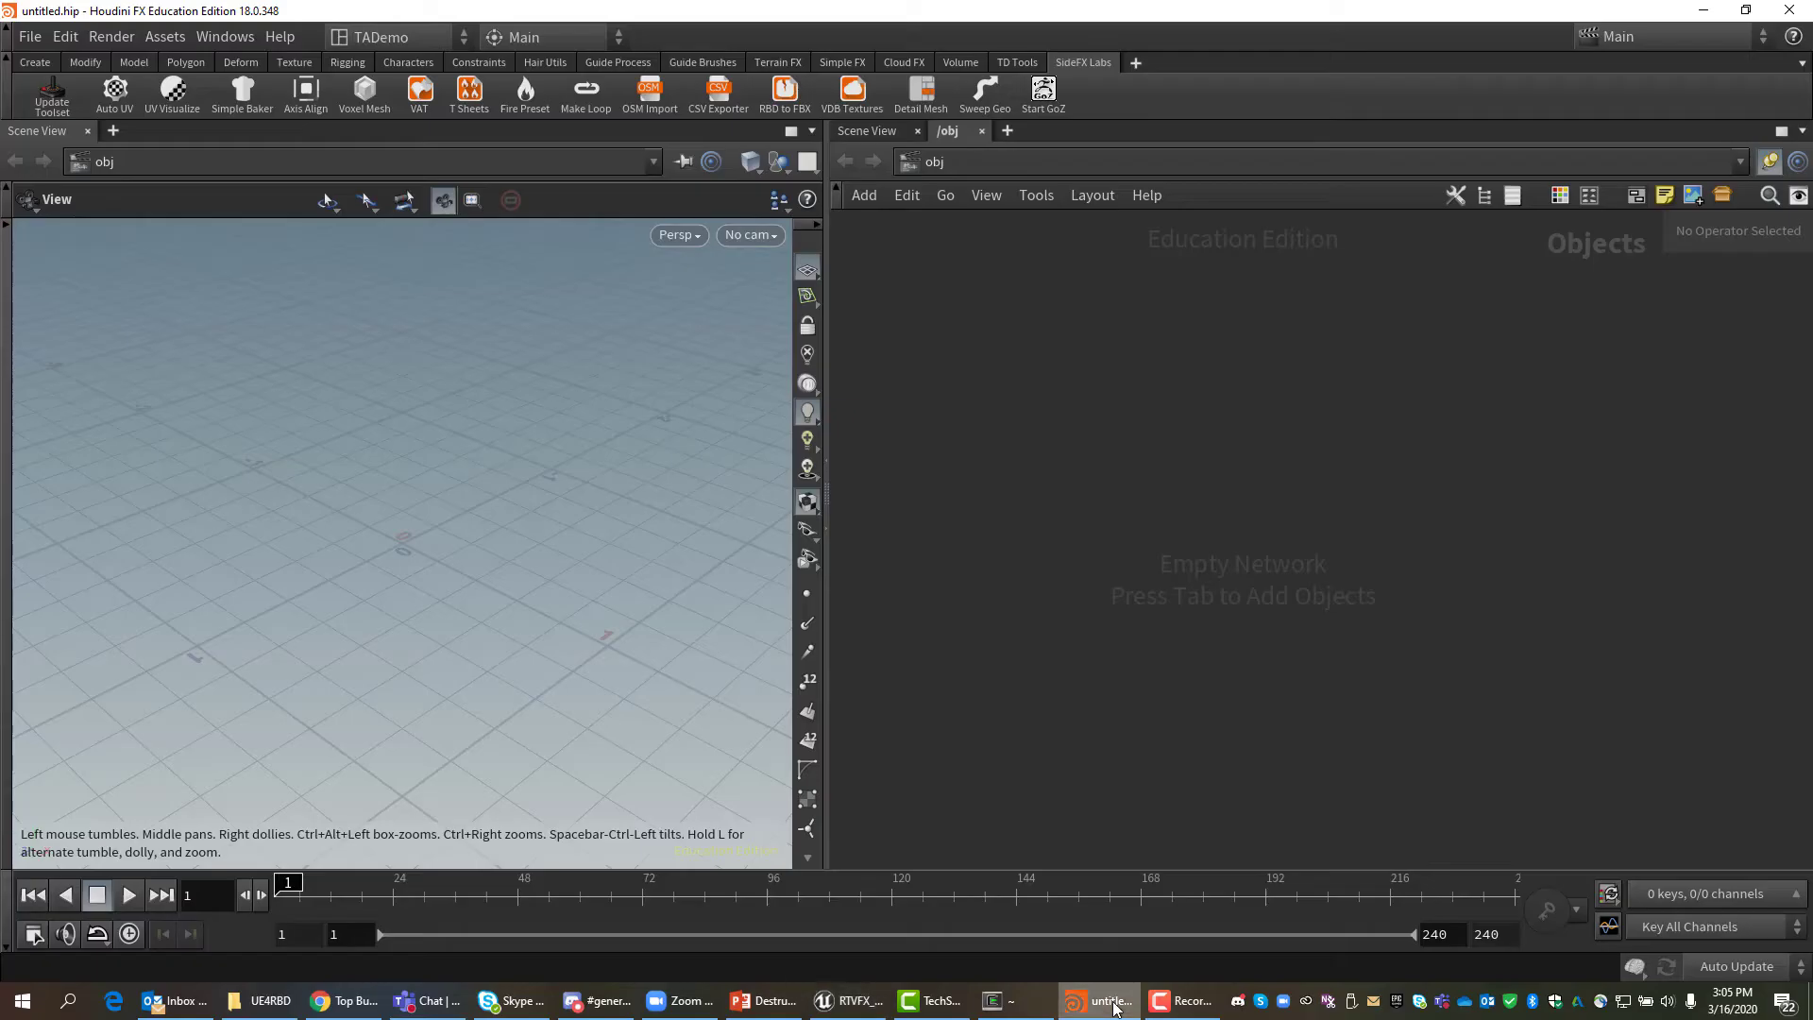
left_click(29, 42)
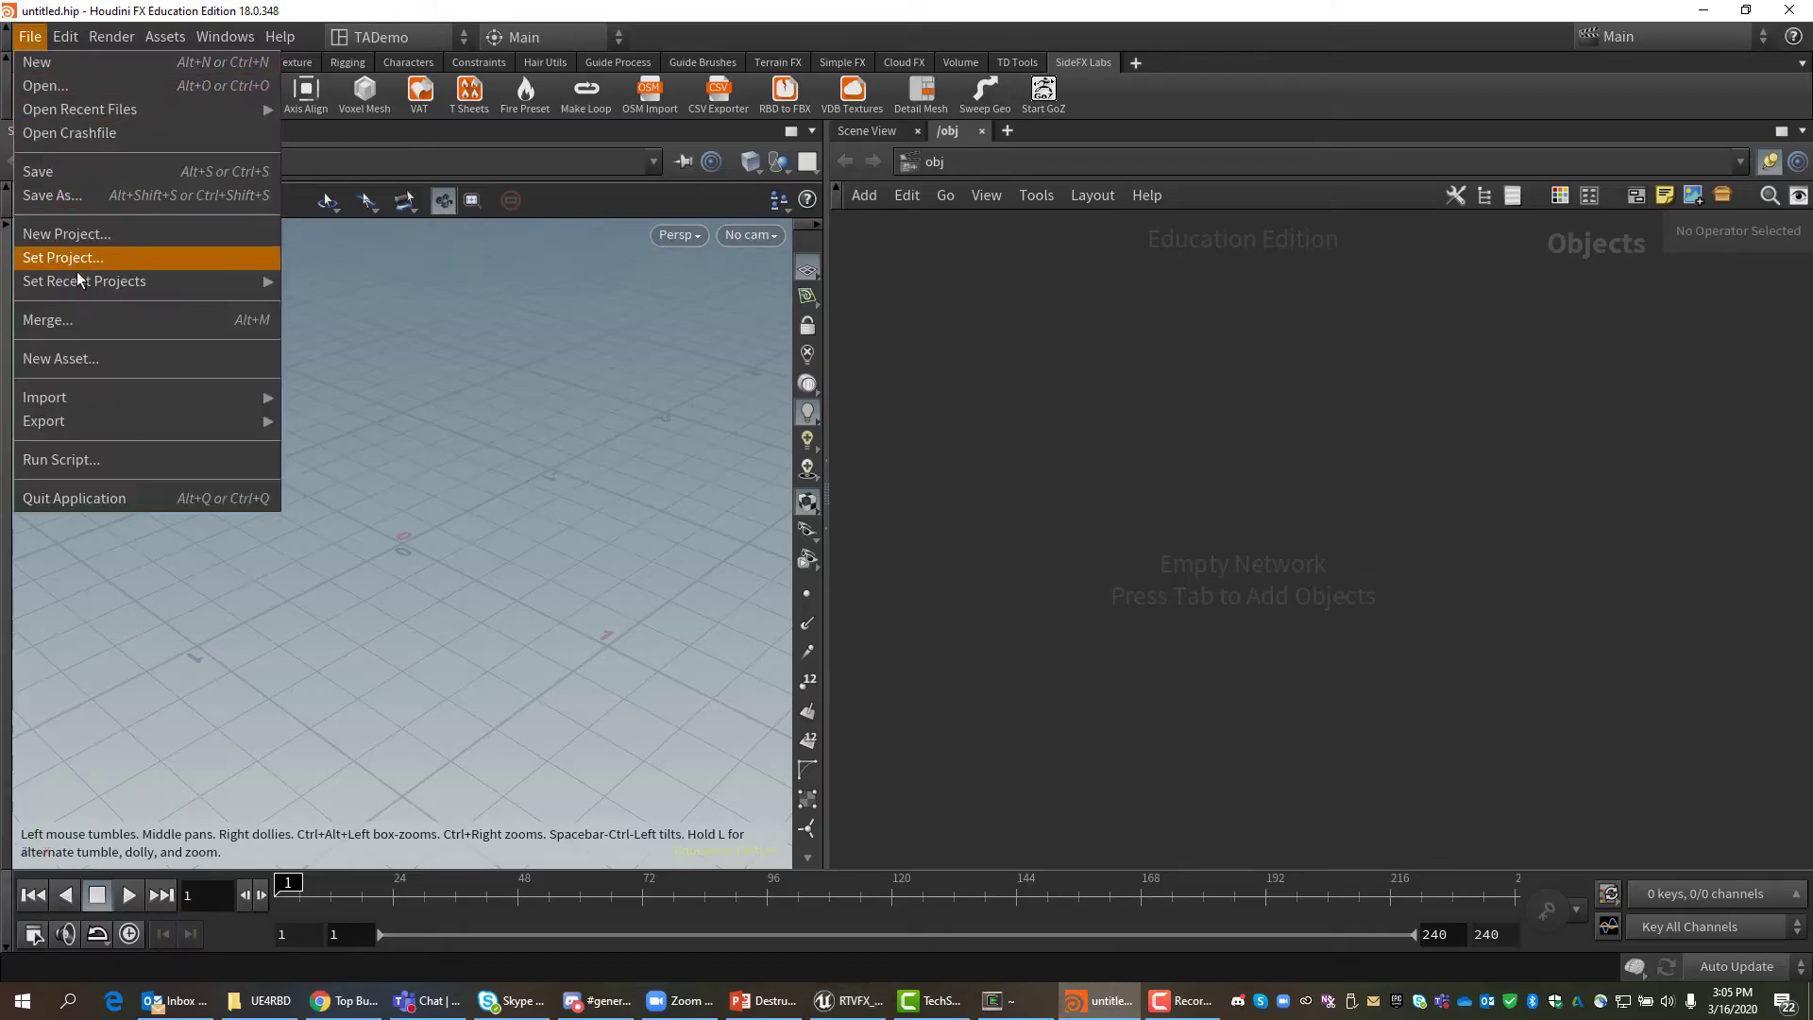
mouse_move(79, 288)
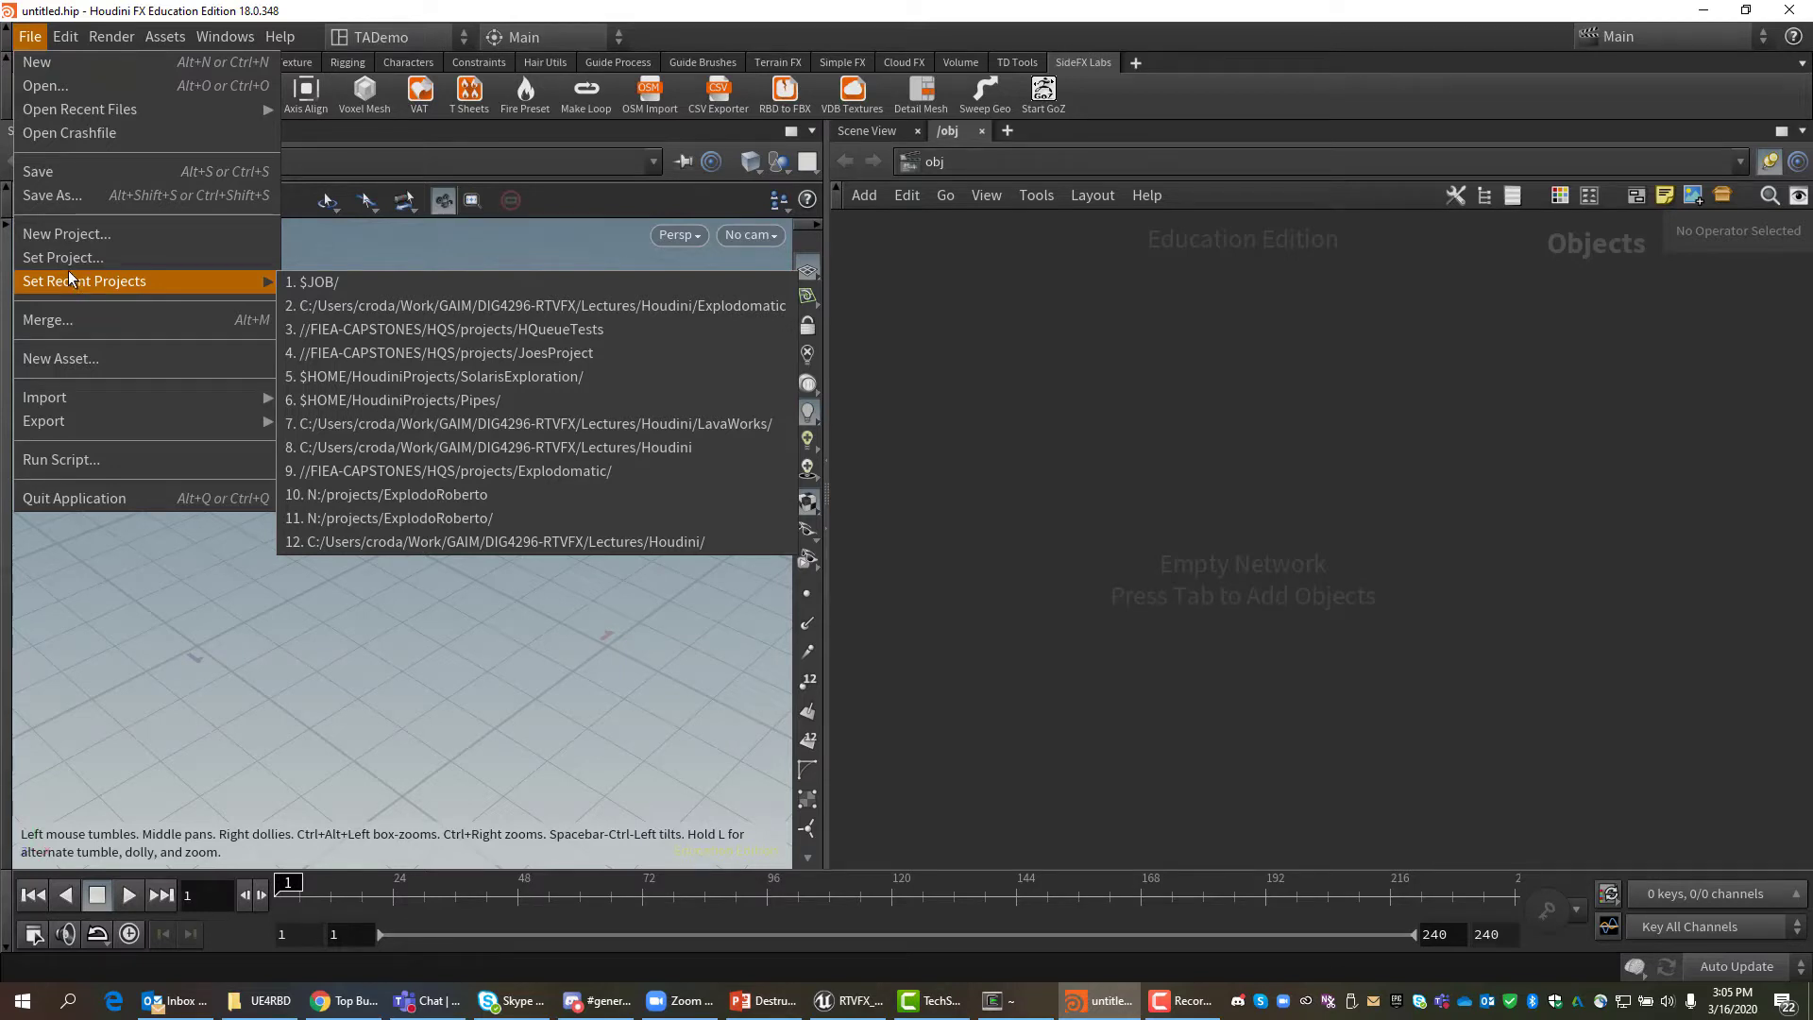
left_click(59, 233)
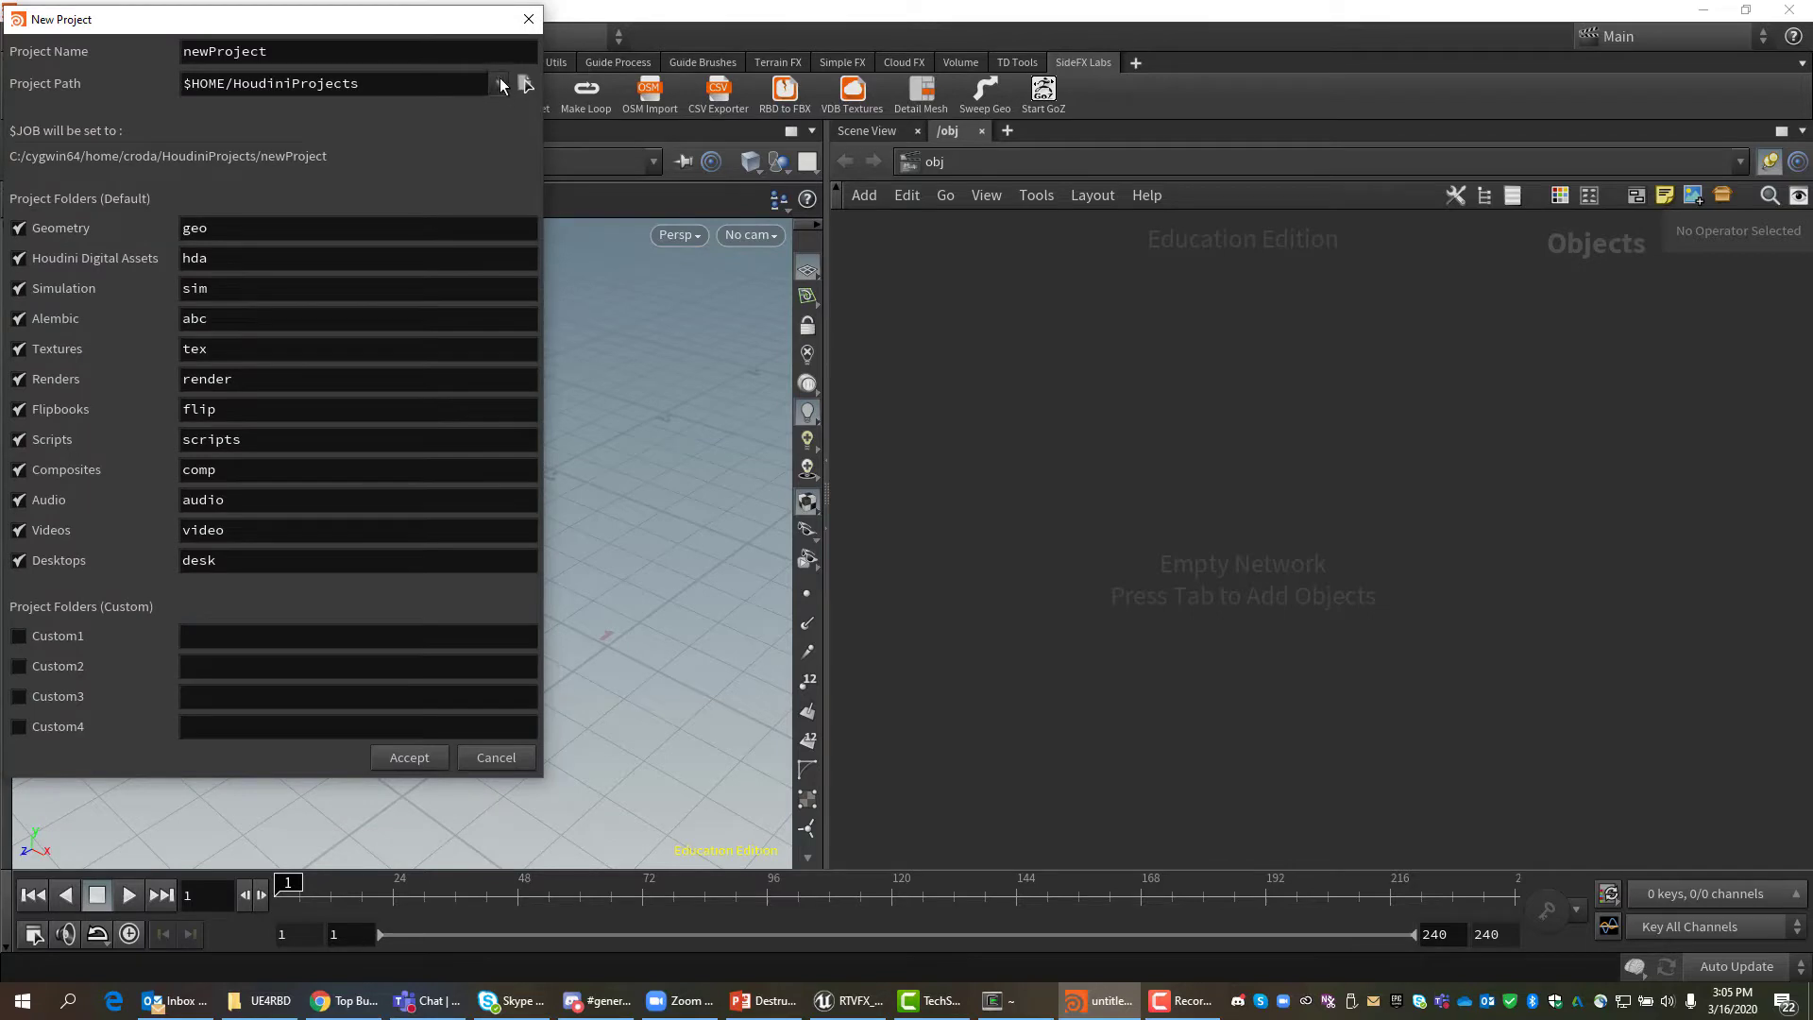
left_click(525, 85)
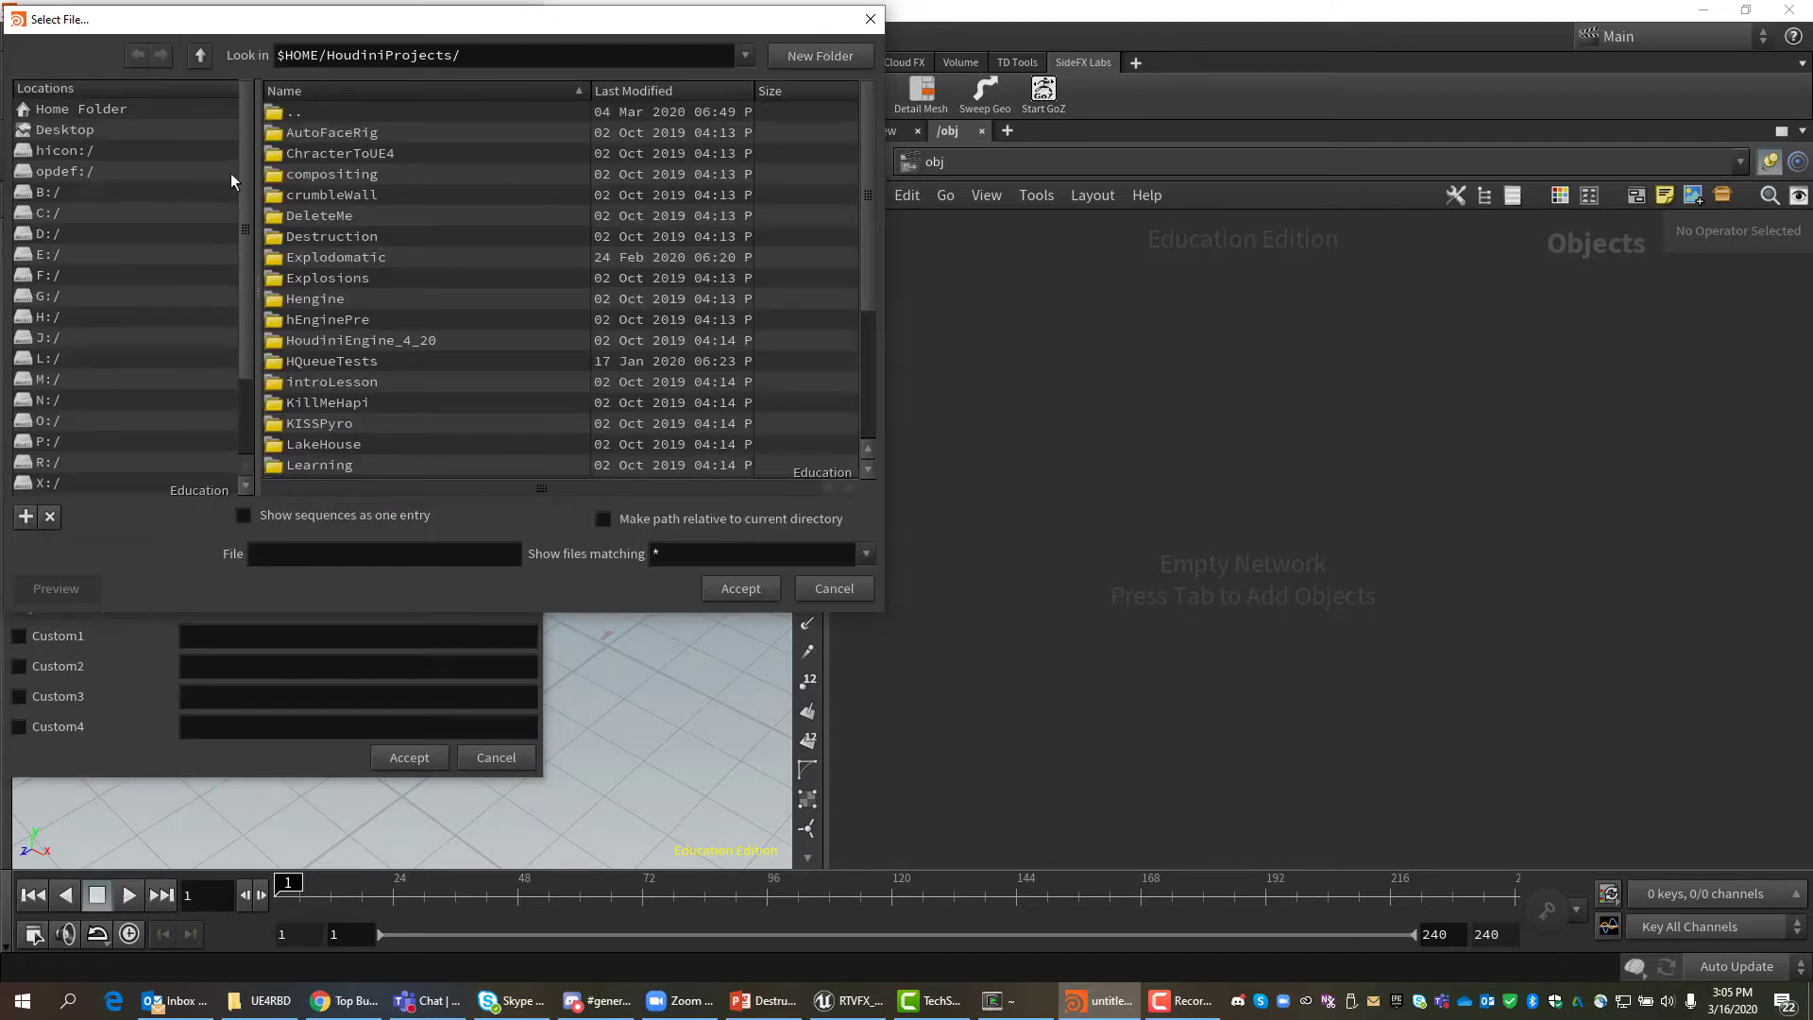
left_click(49, 214)
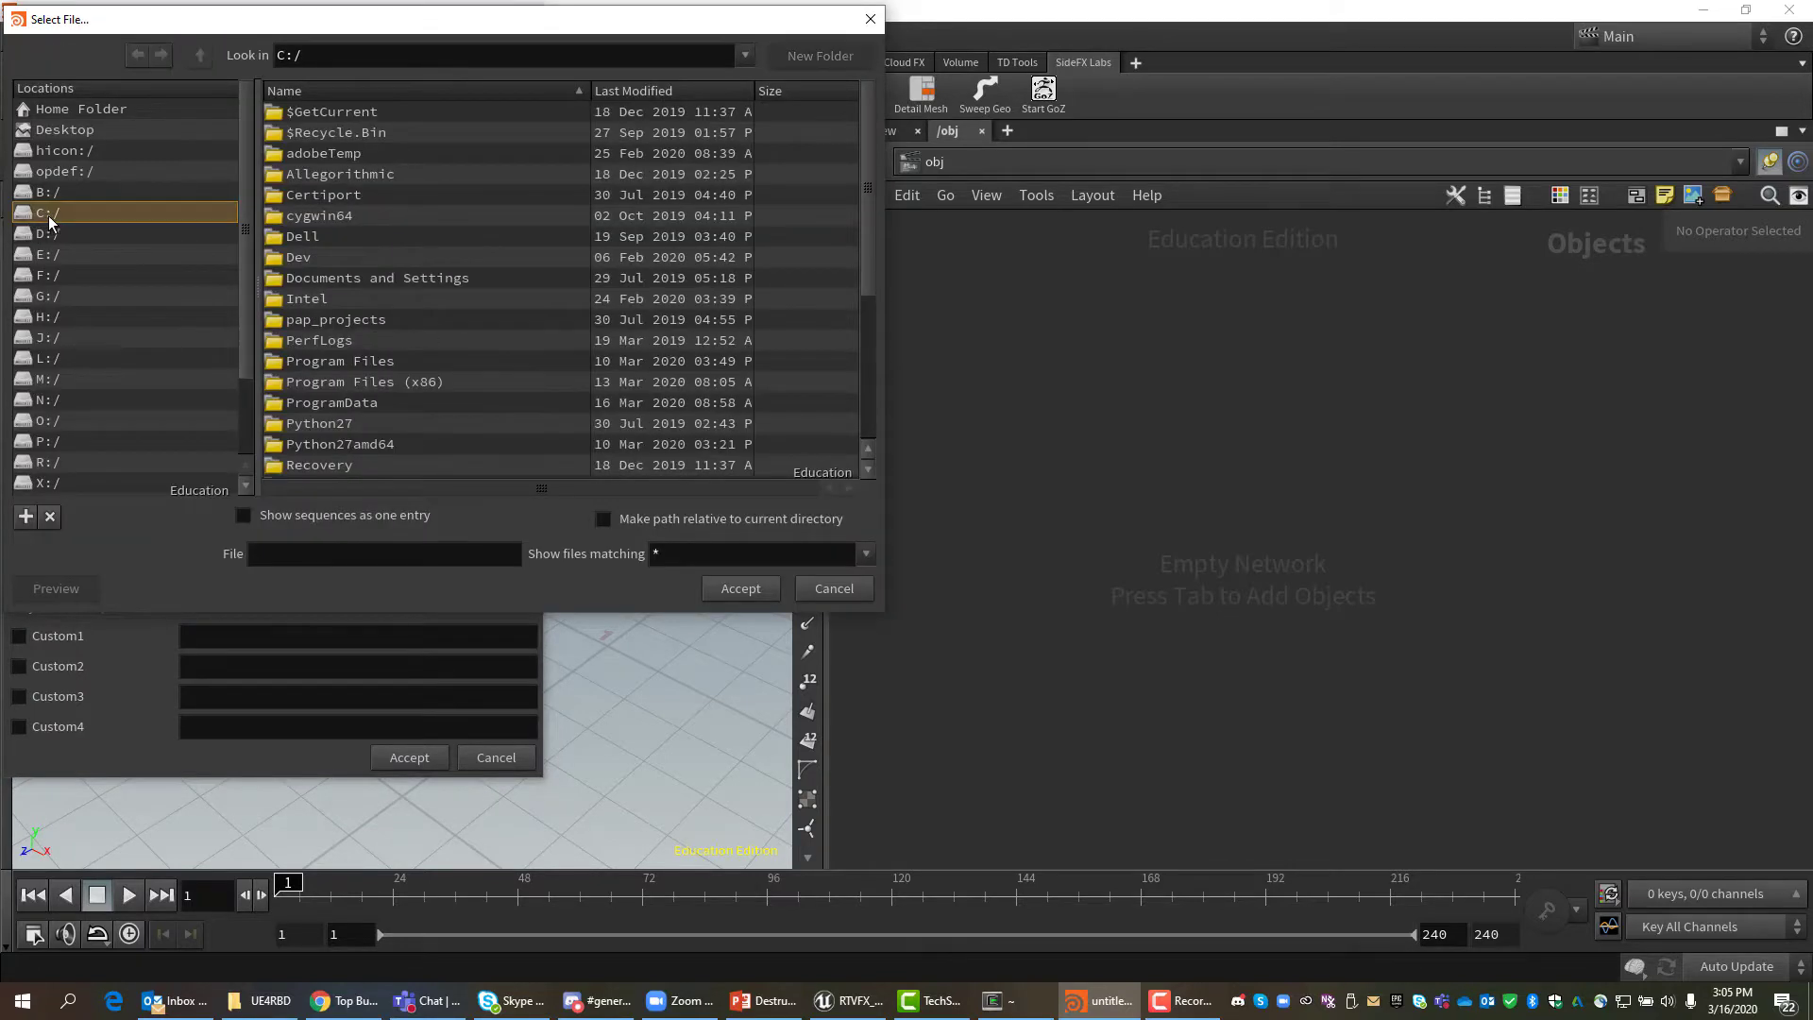
left_click_drag(865, 161, 921, 439)
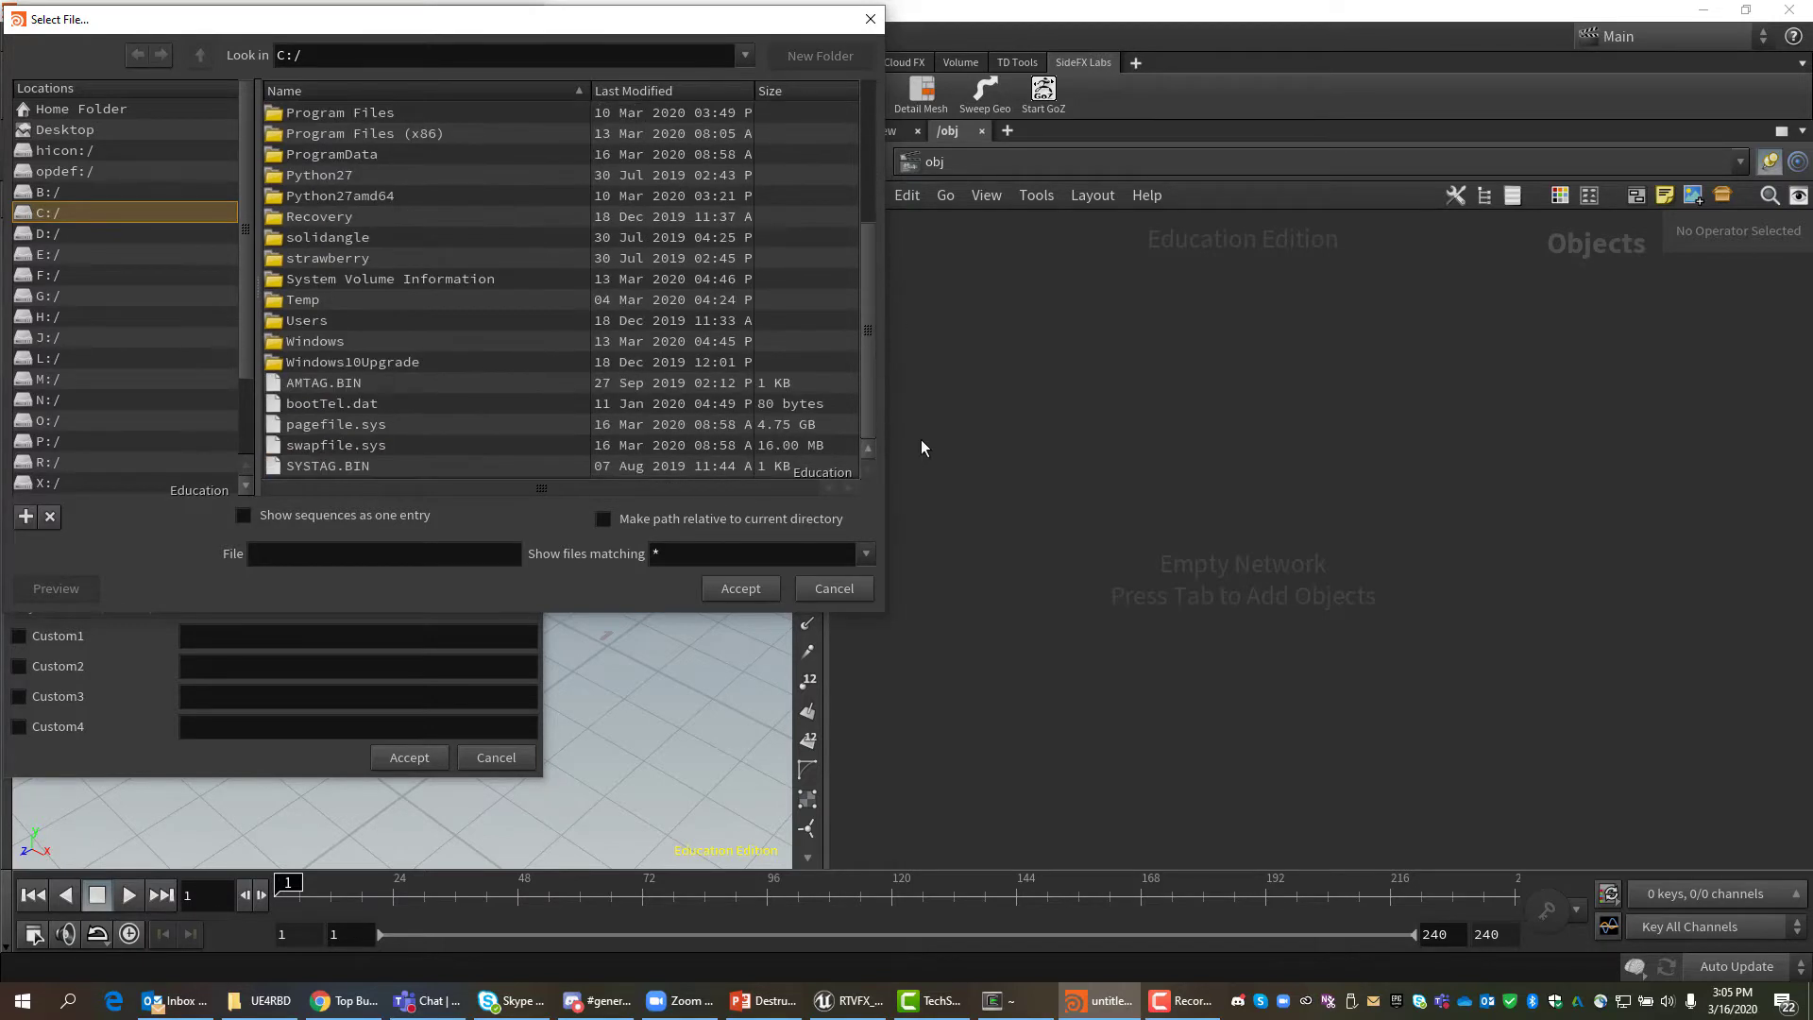
Navigate to the Lectures/Houdini folder and copy its full path.
double_click(302, 321)
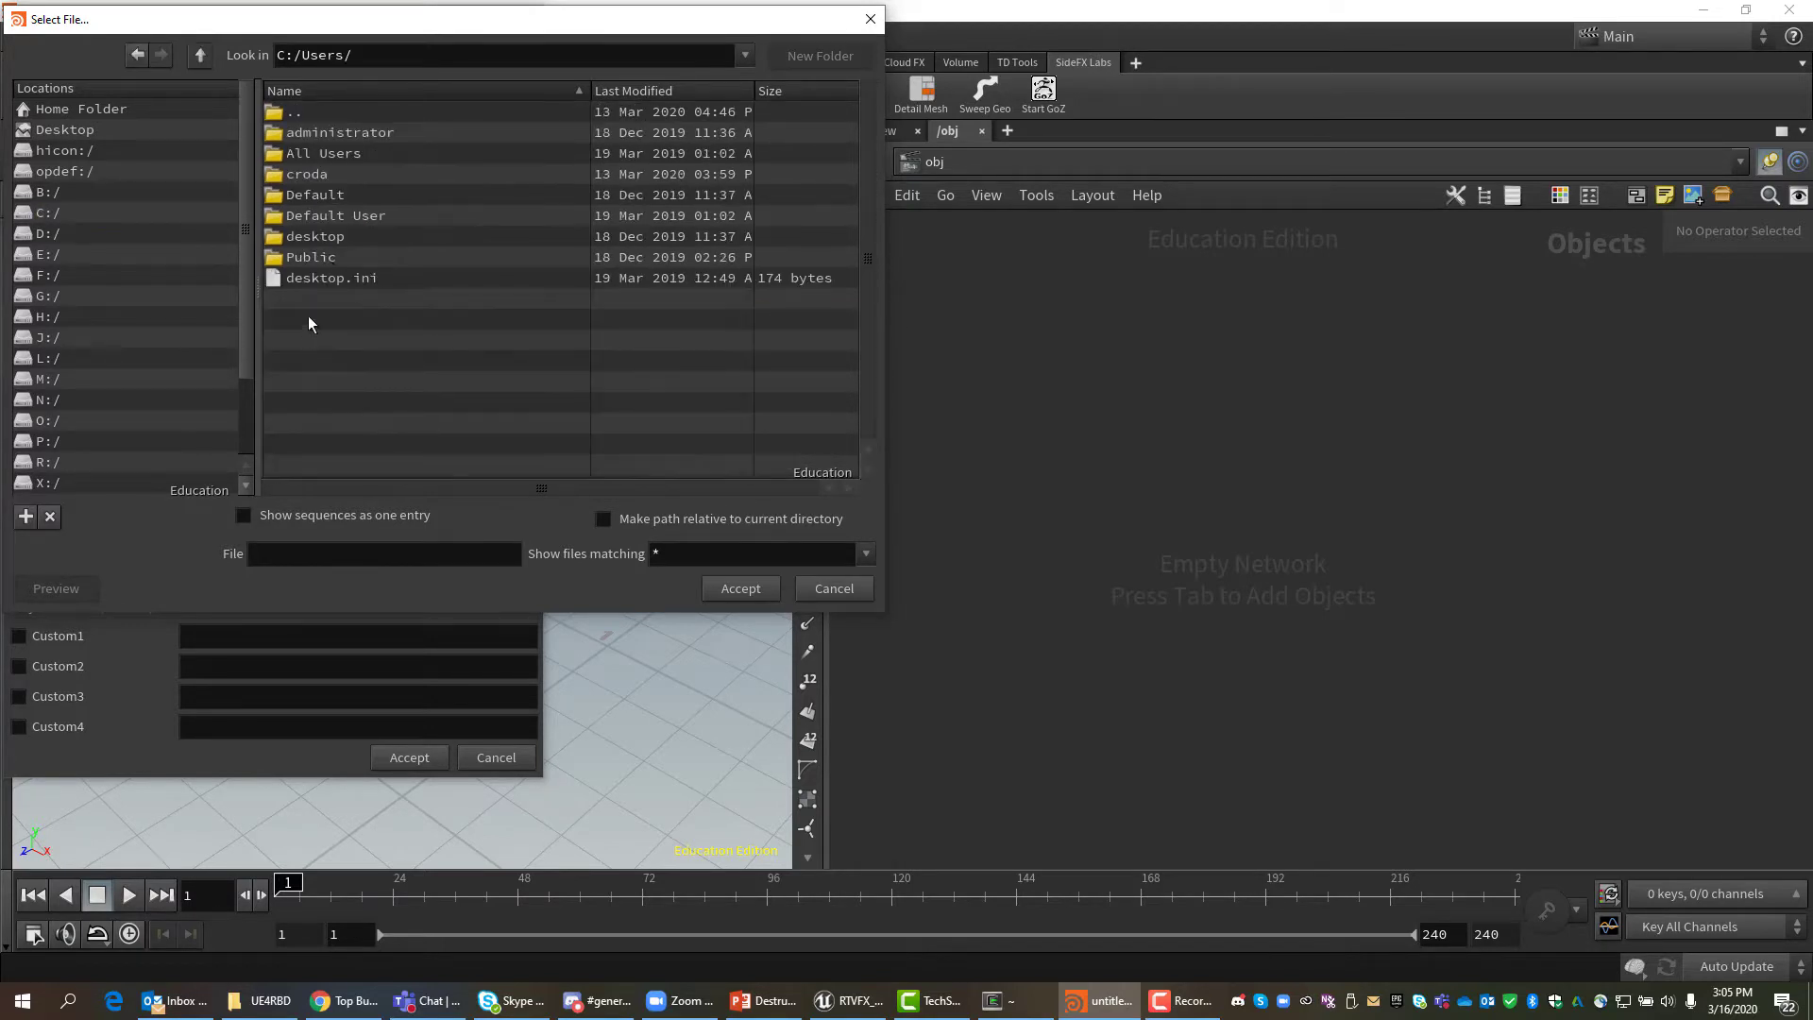
double_click(312, 176)
left_click_drag(866, 178, 671, 422)
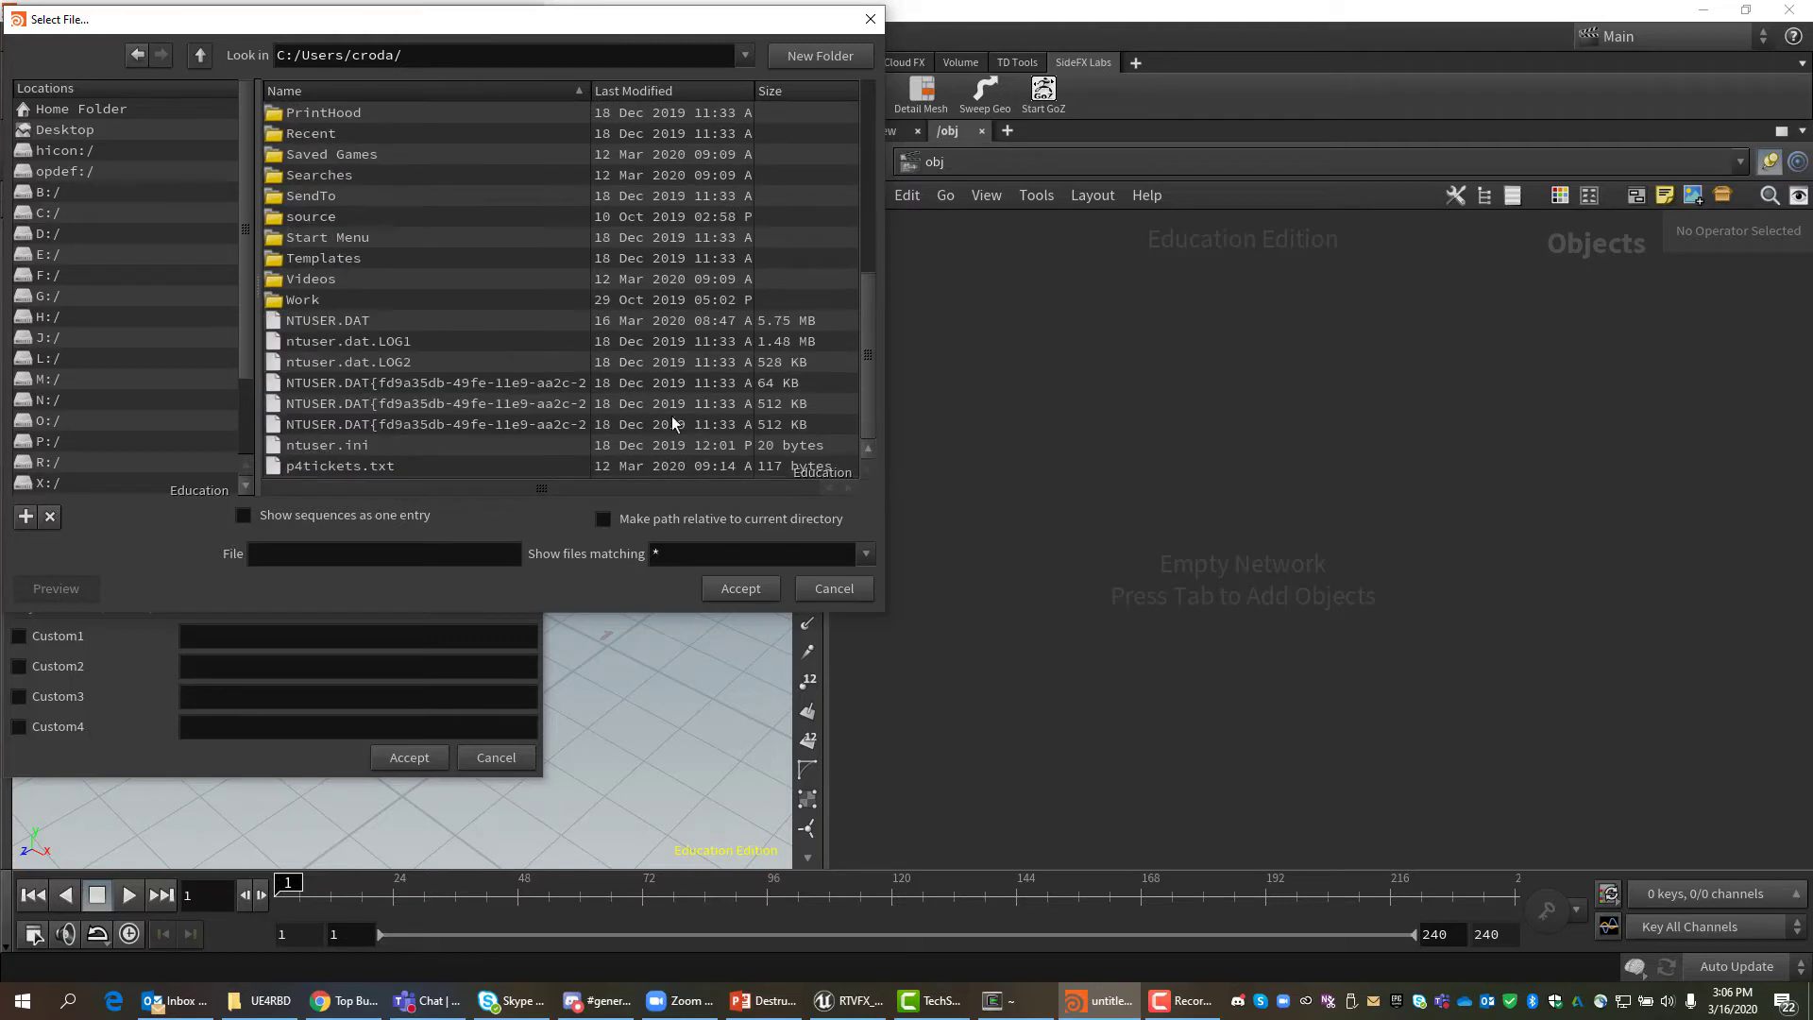
double_click(300, 301)
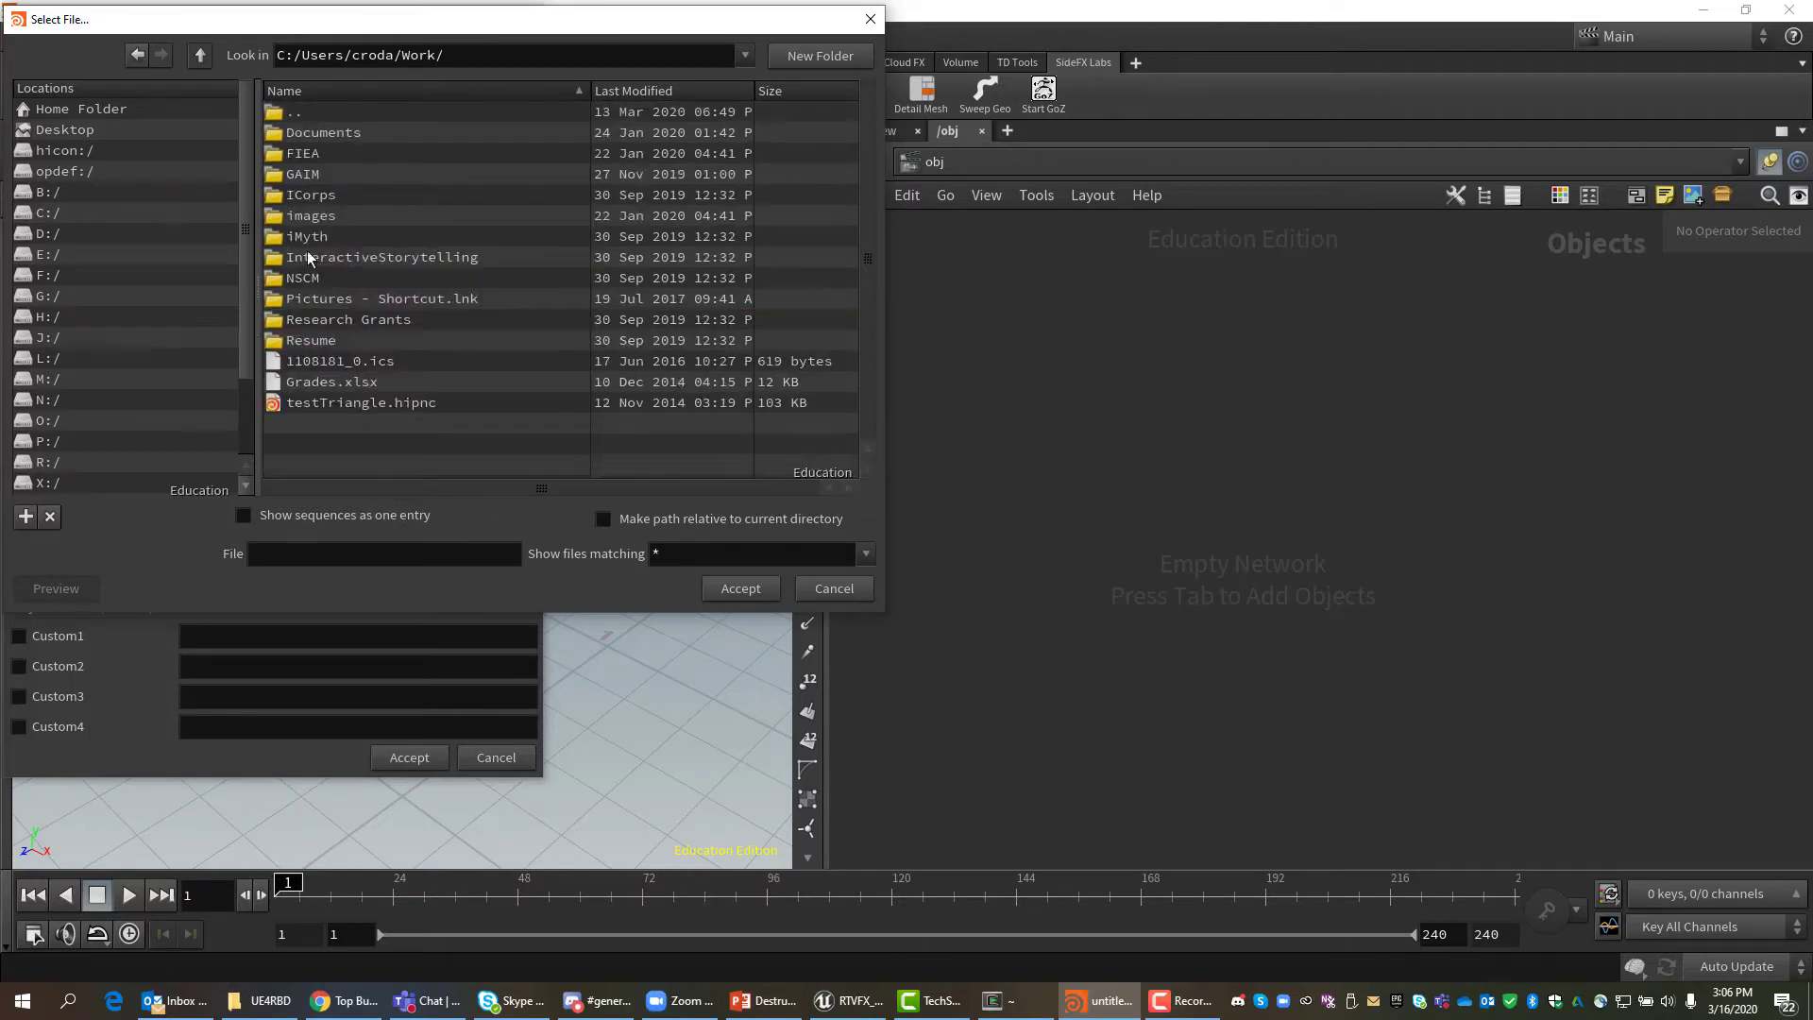
double_click(307, 175)
double_click(320, 132)
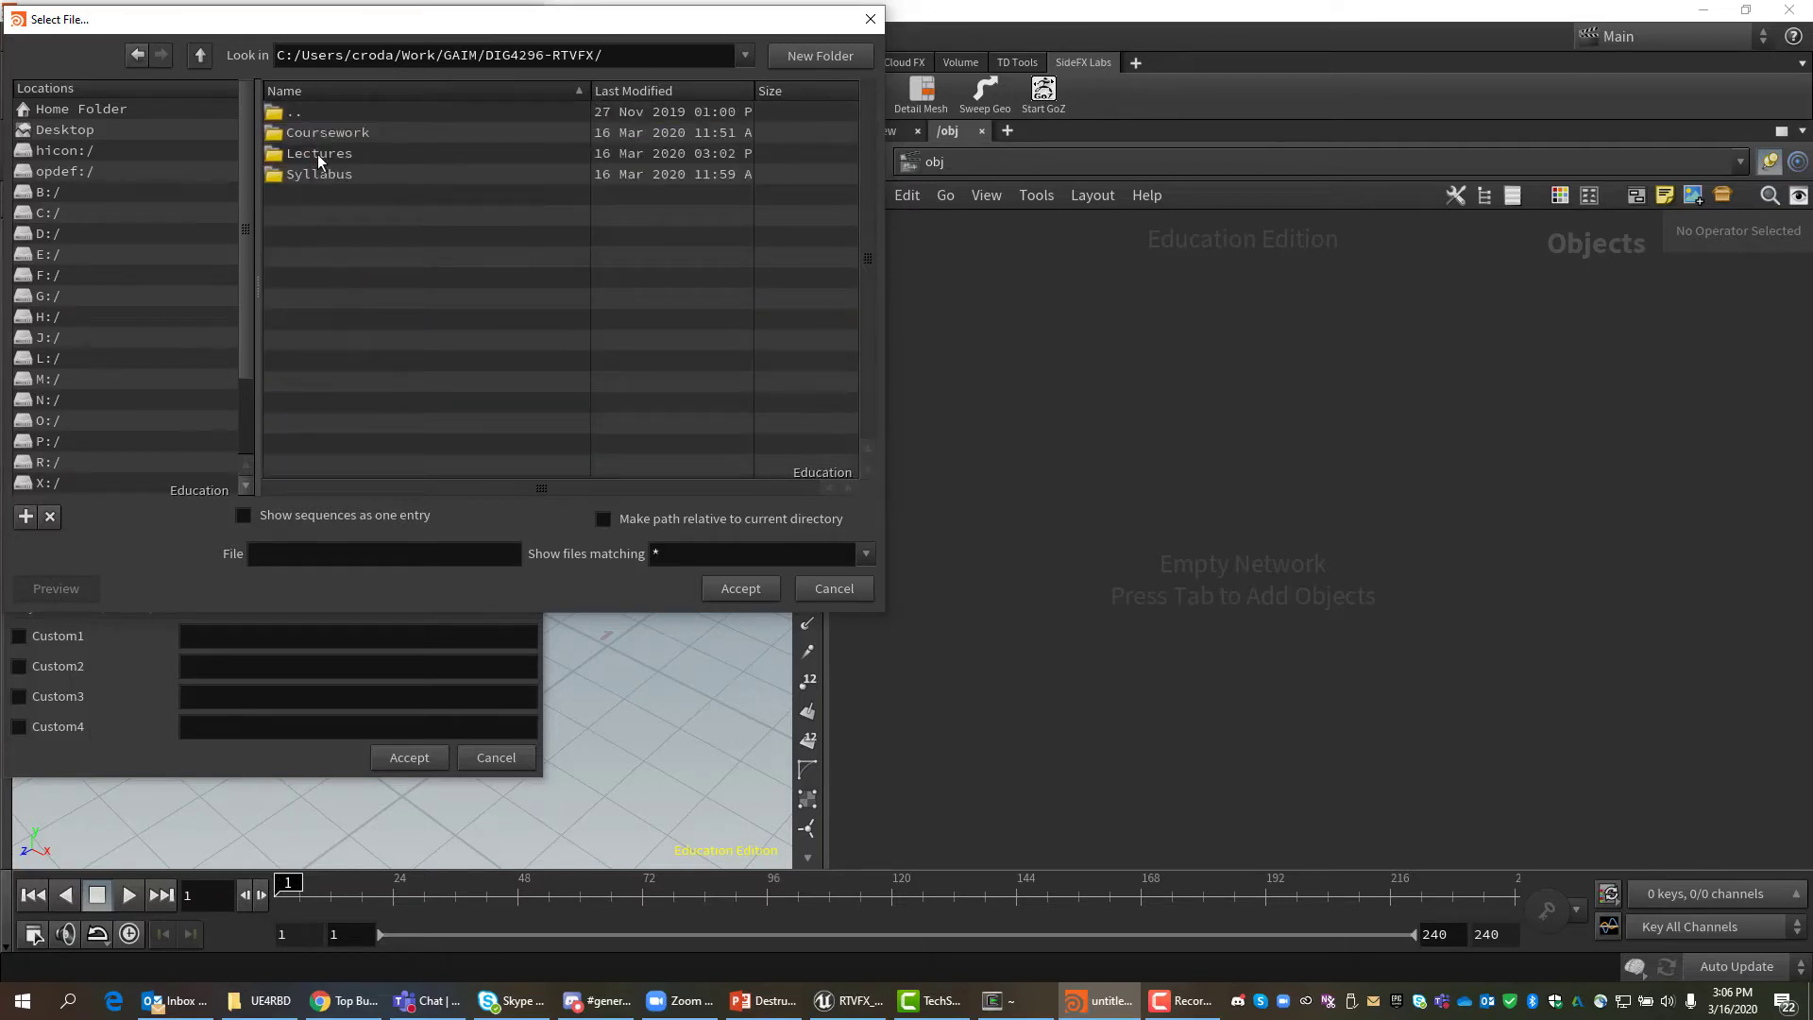
double_click(318, 154)
left_click(314, 130)
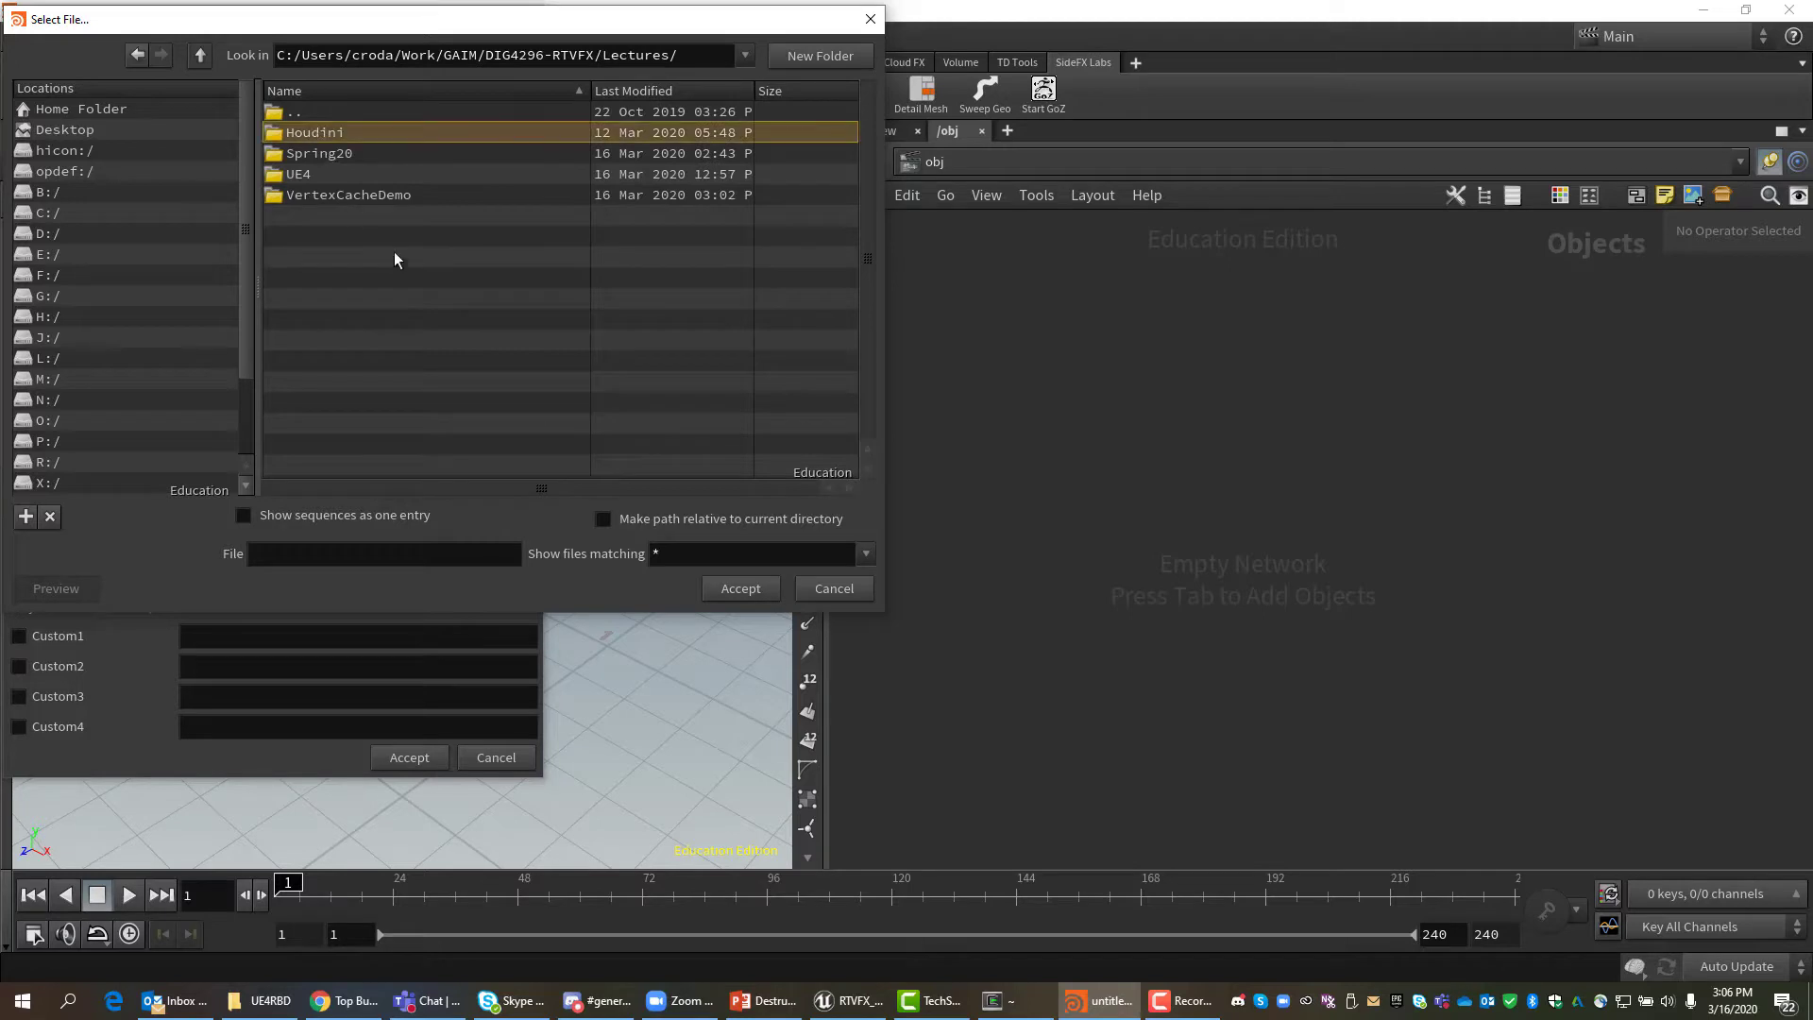
left_click(746, 591)
double_click(326, 138)
left_click(611, 53)
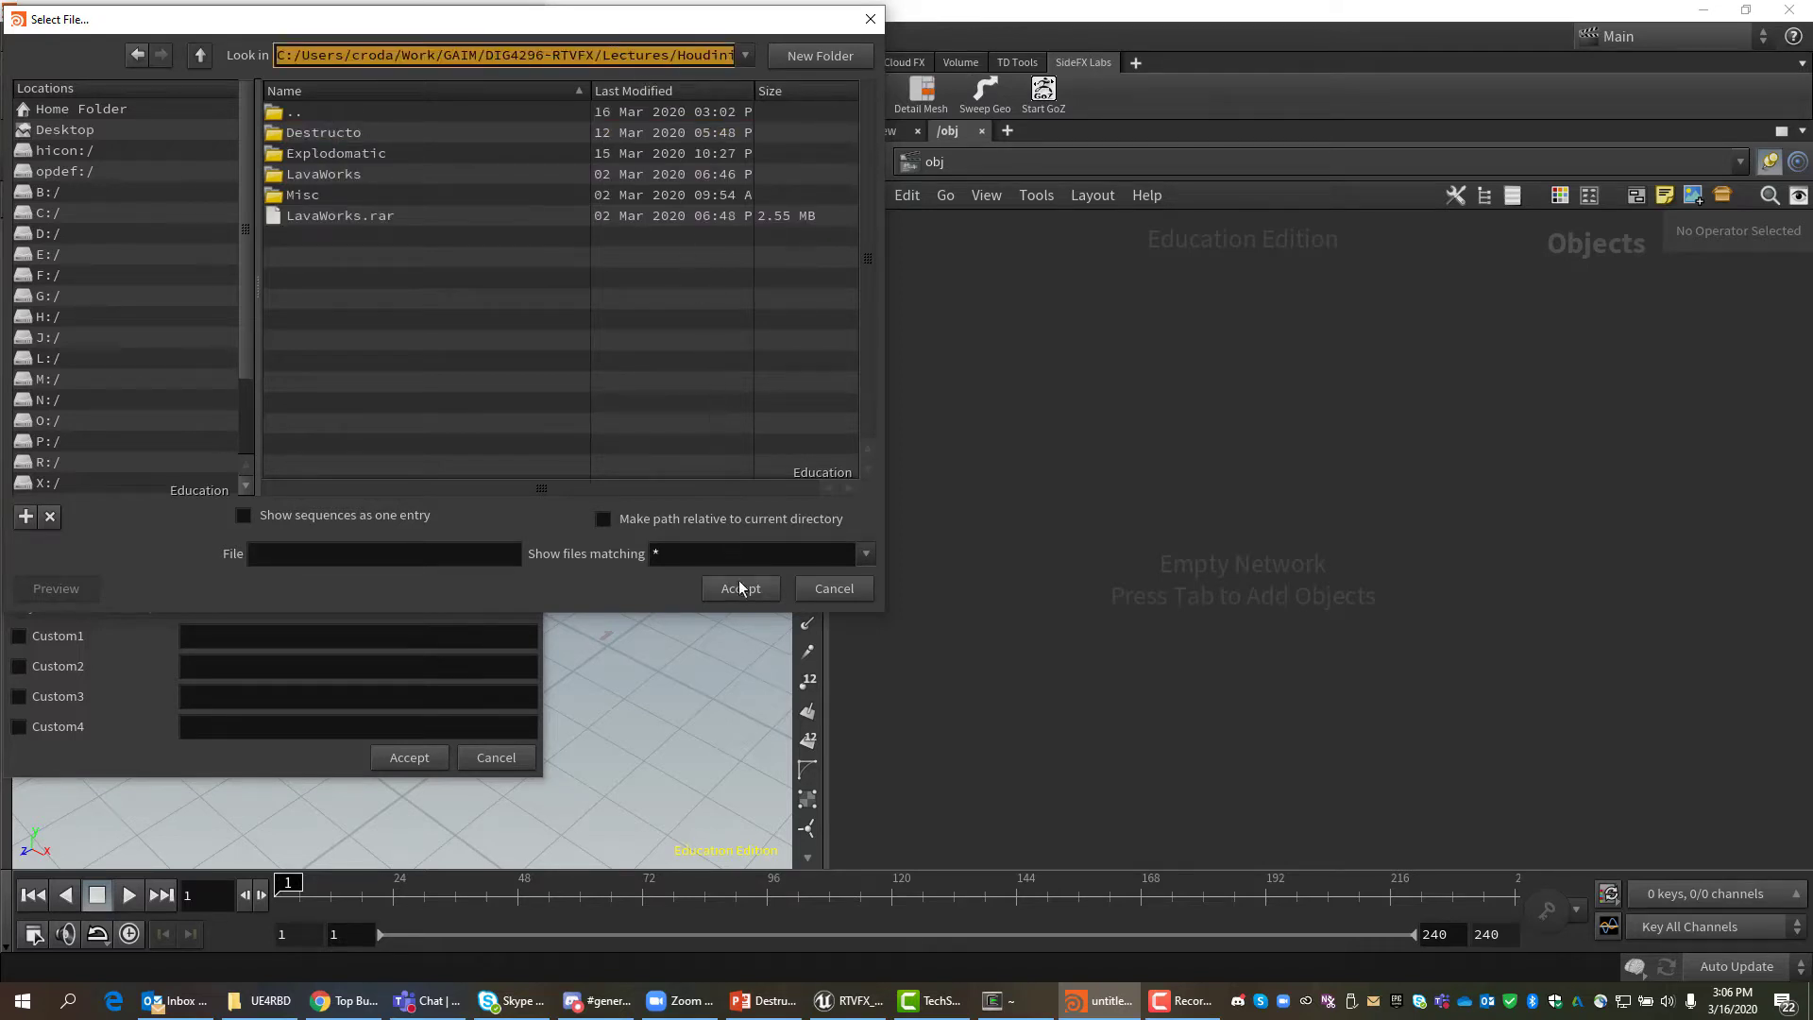
left_click(834, 589)
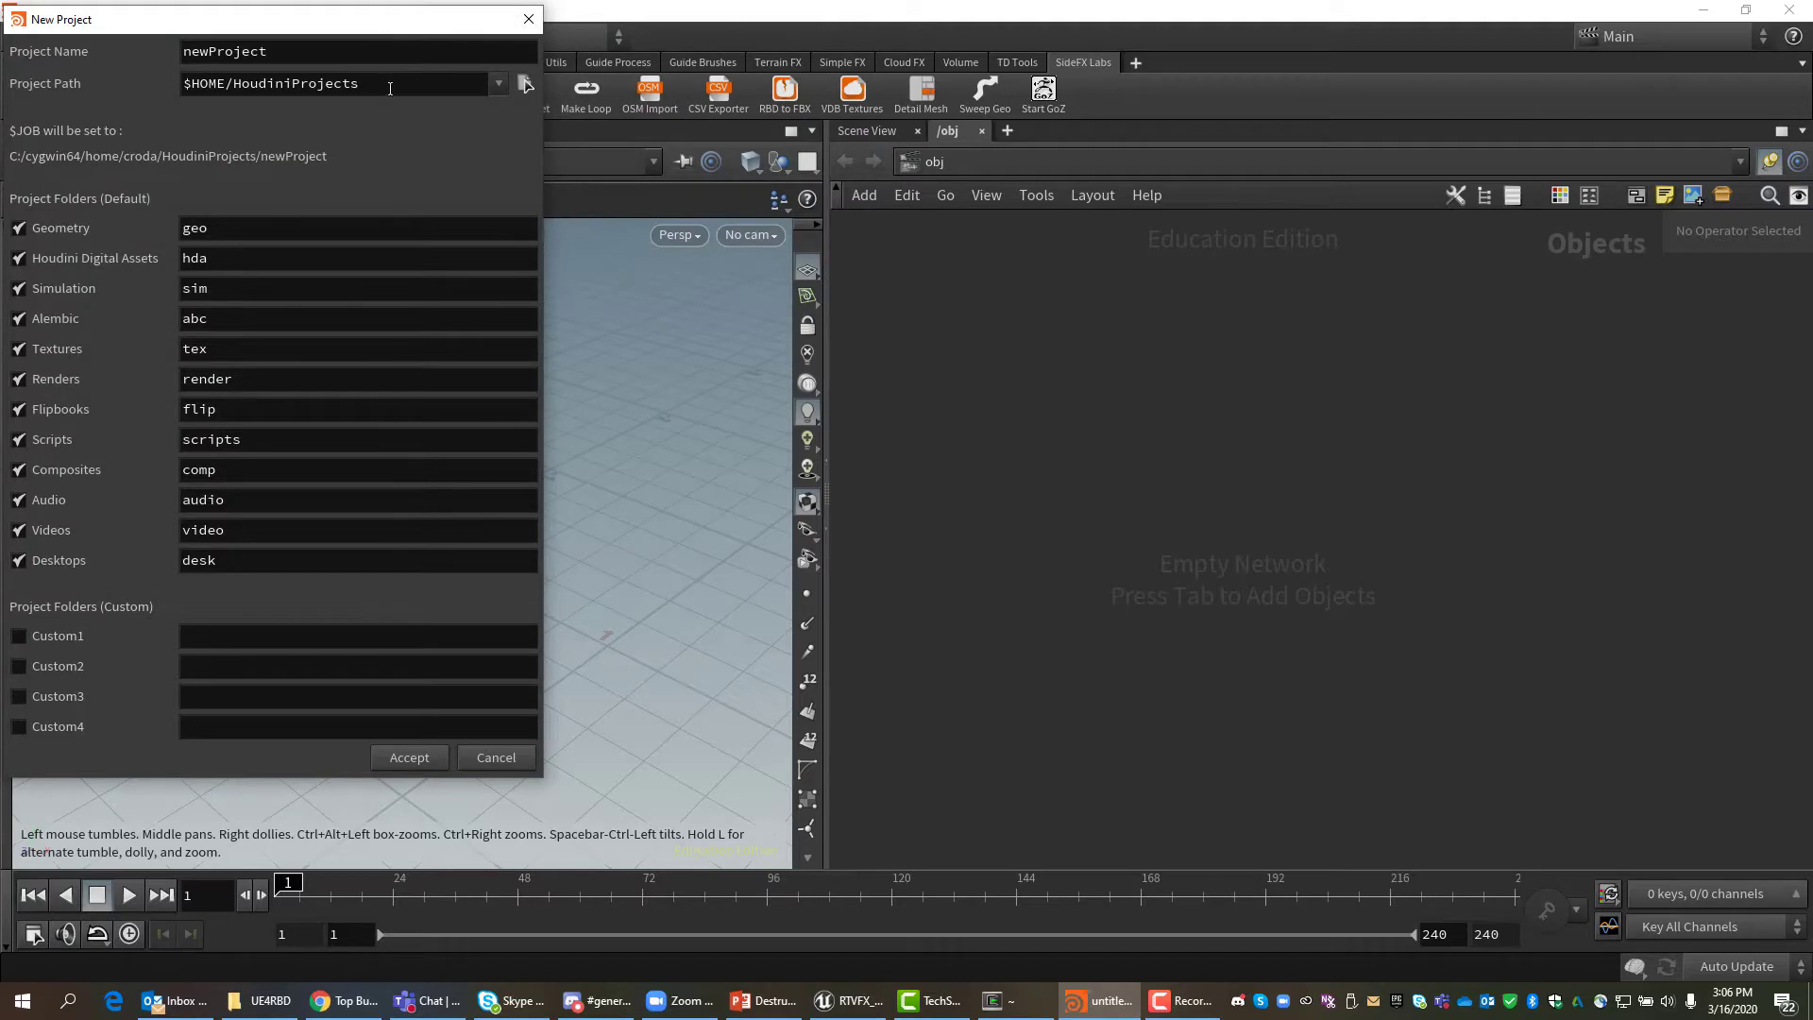
Paste the Houdini lectures path, name the project VertexCacheDemo and accept.
left_click(389, 87)
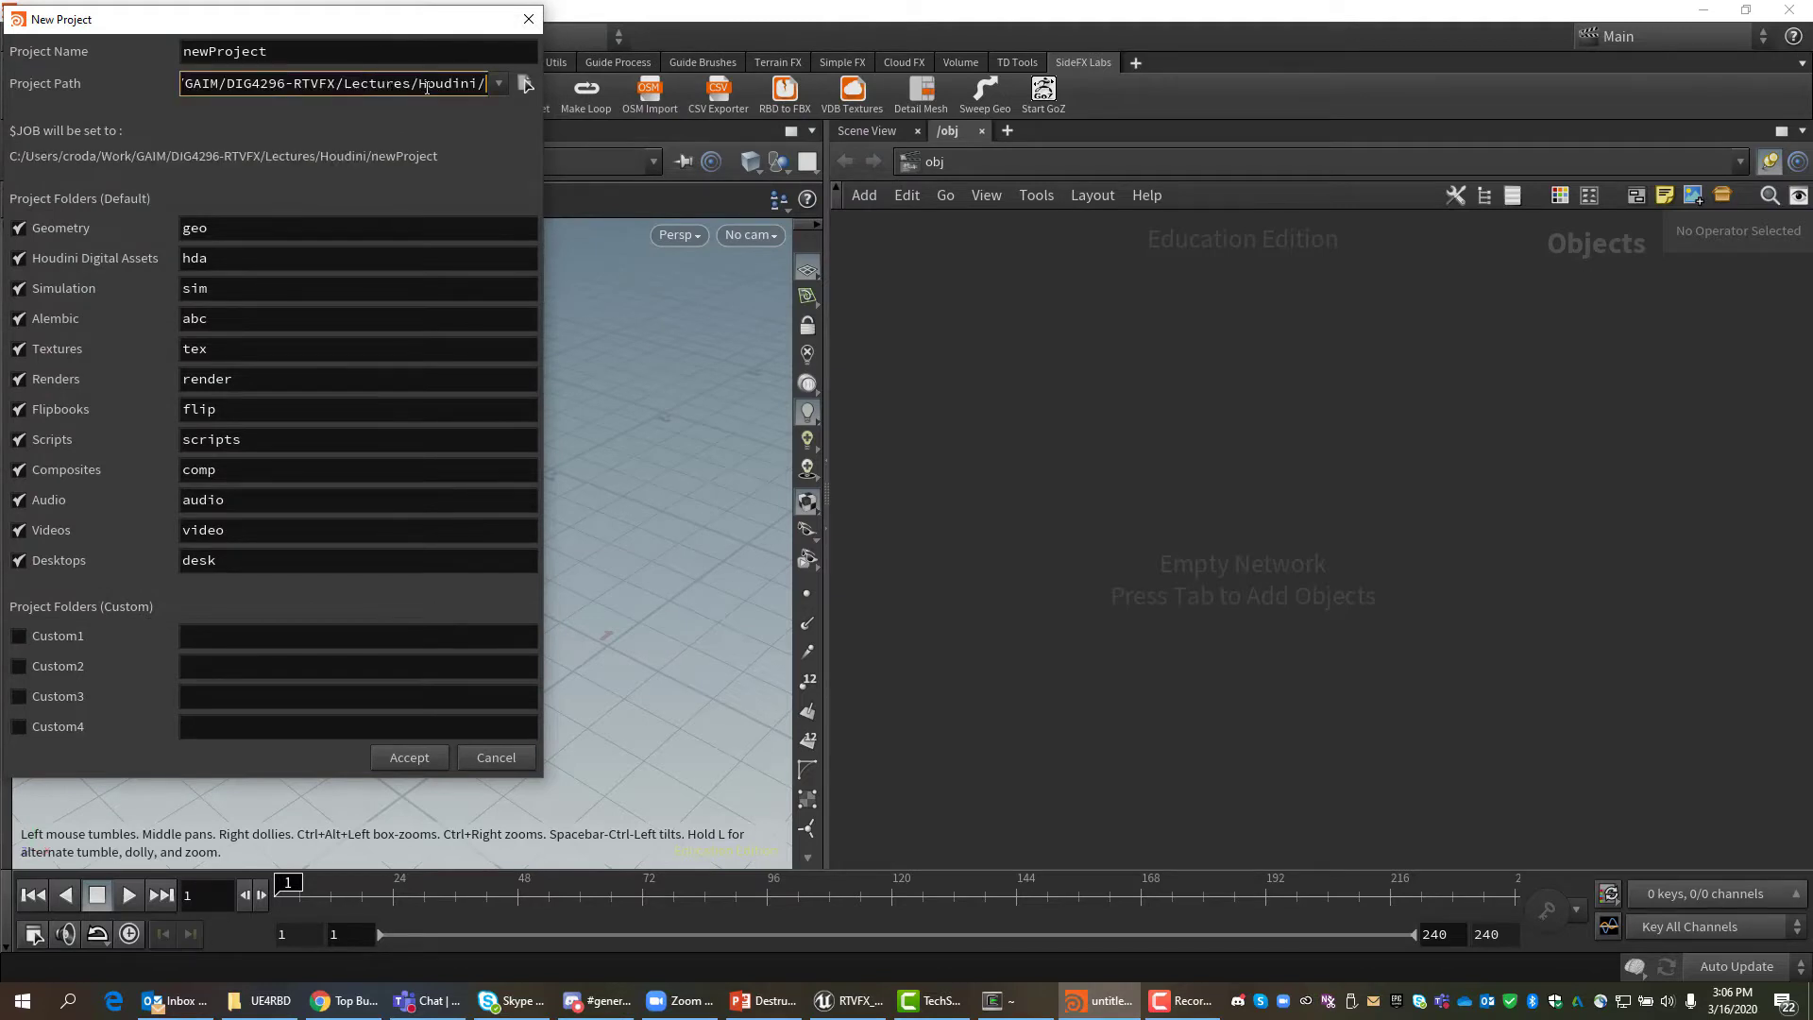
left_click_drag(268, 54, 93, 68)
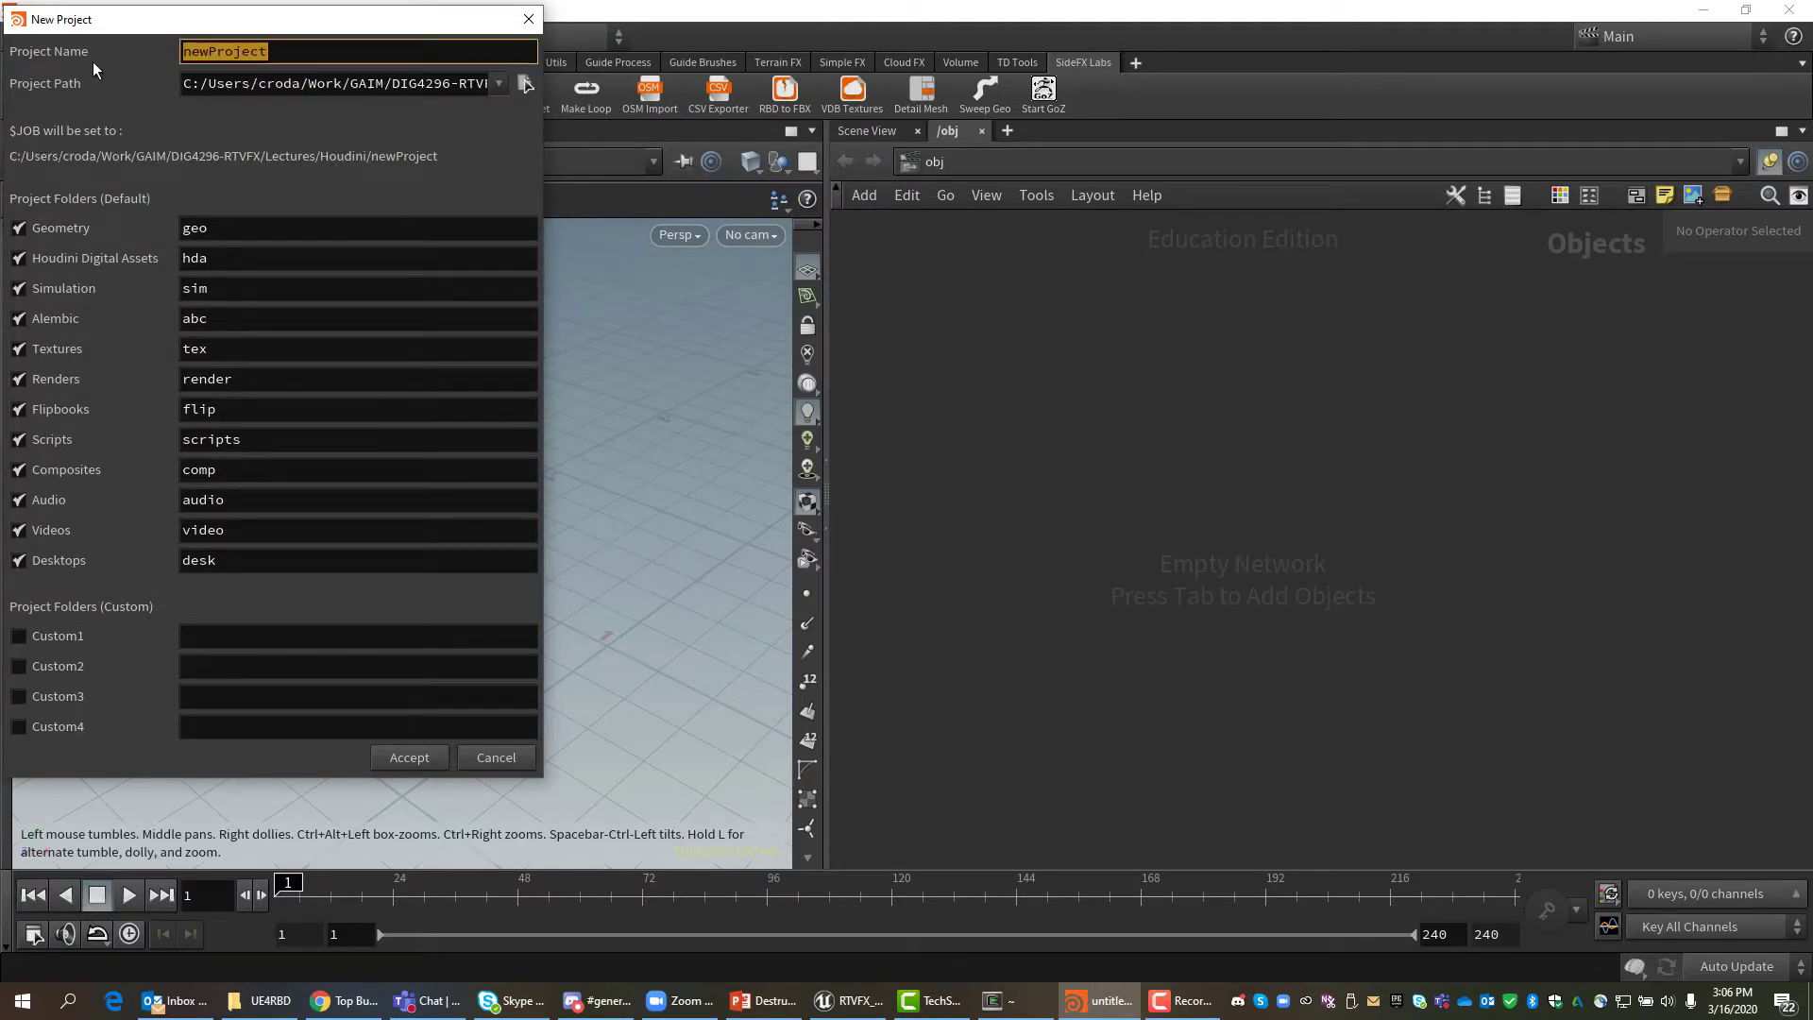
type("VertexC")
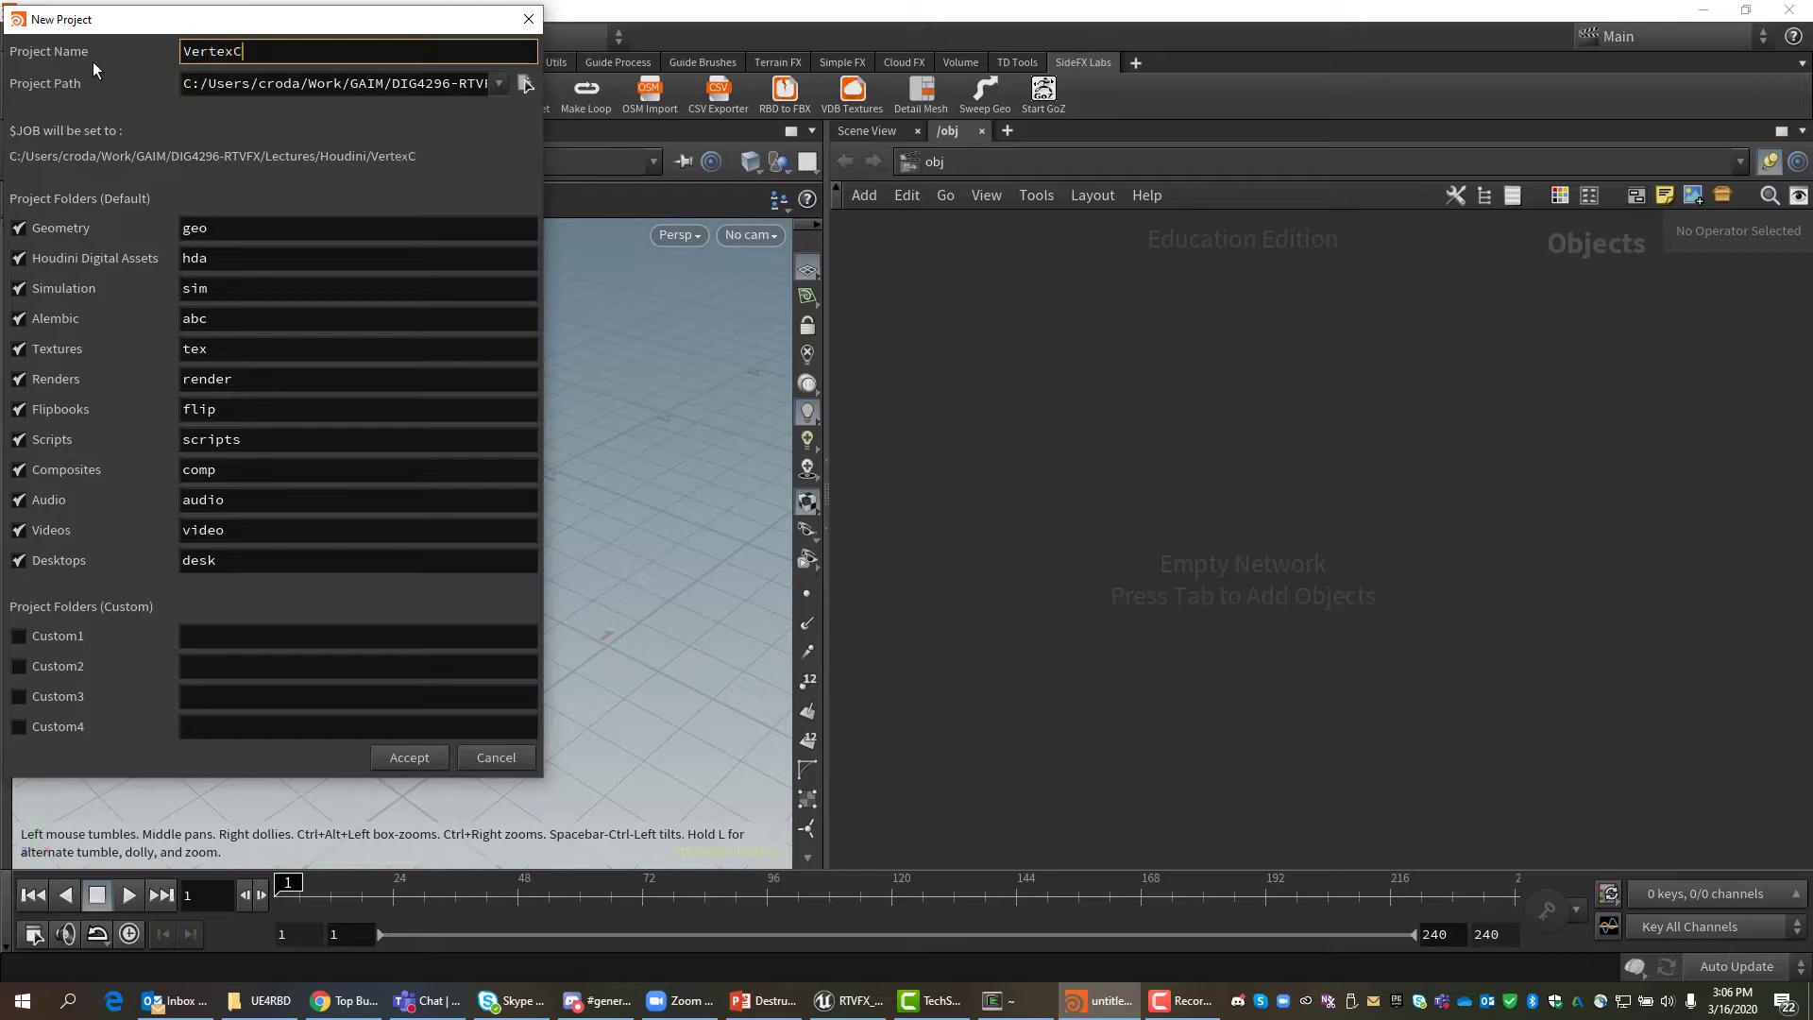
type("acheDemo")
left_click(413, 765)
Save the scene as VertexCacheDemo1.hipnc.
left_click(36, 36)
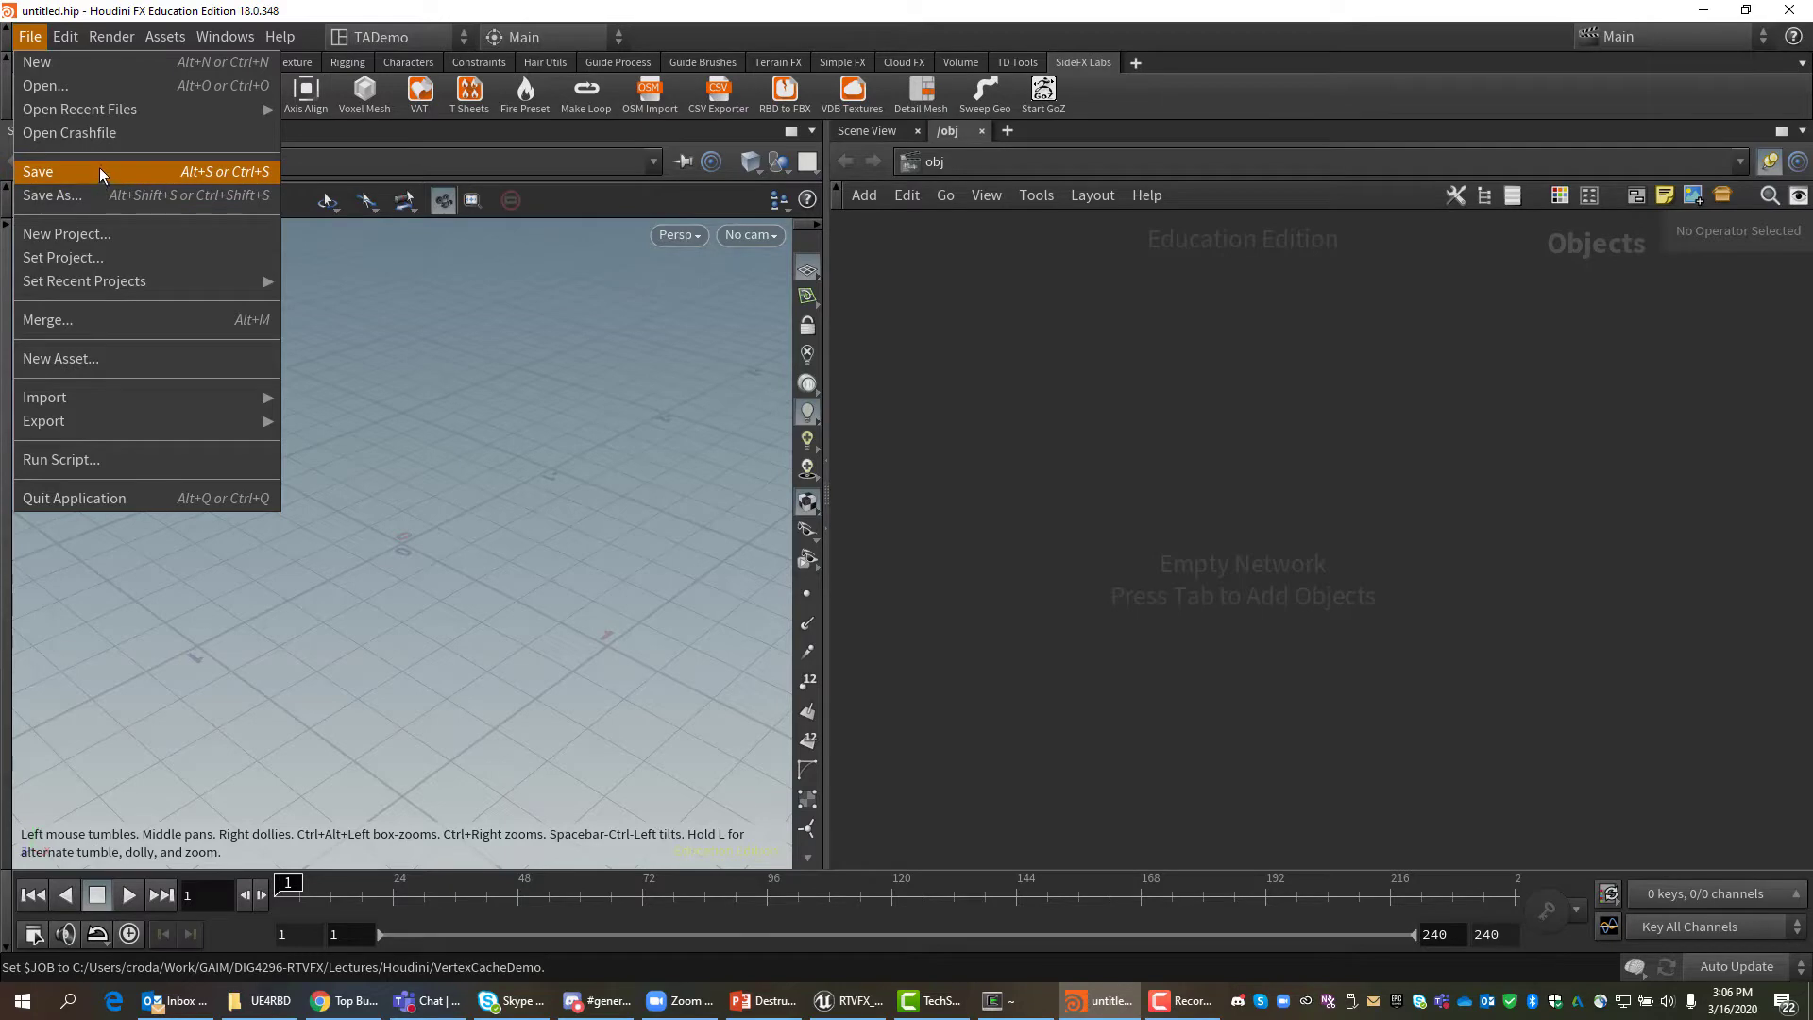
left_click(59, 197)
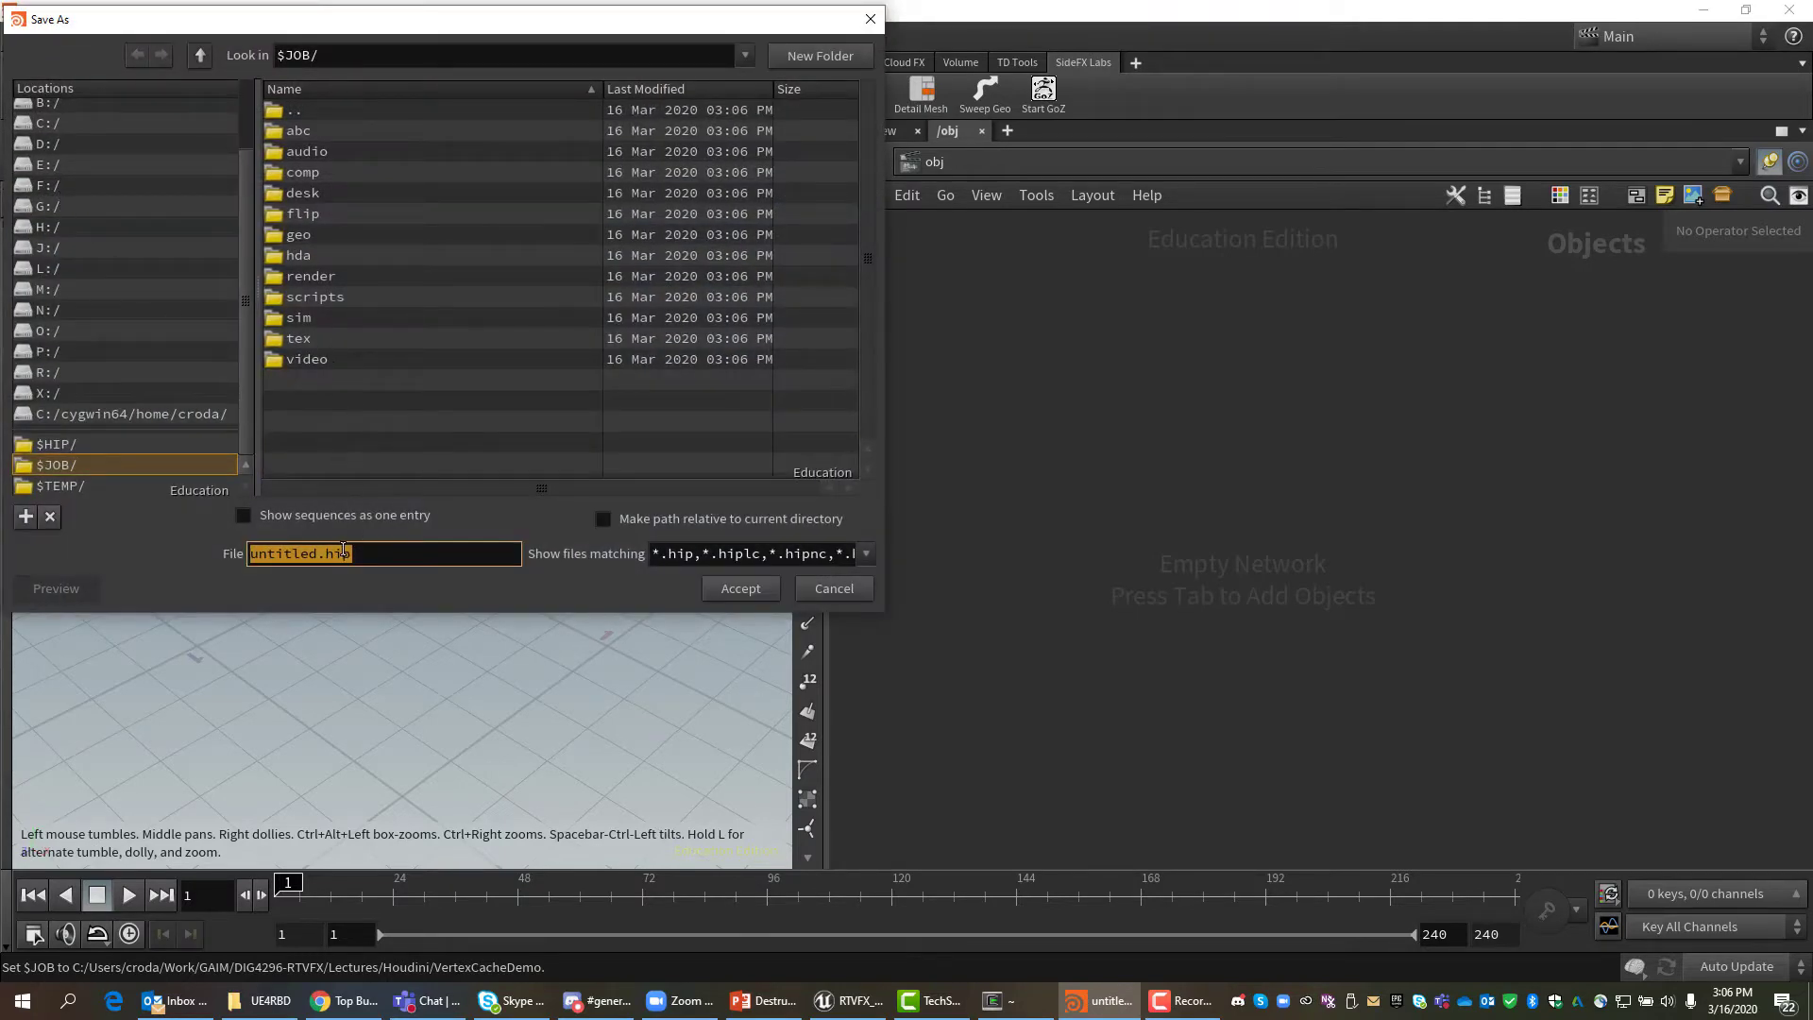
left_click(317, 557)
left_click_drag(318, 556, 218, 565)
type("VertexCacheDemo1")
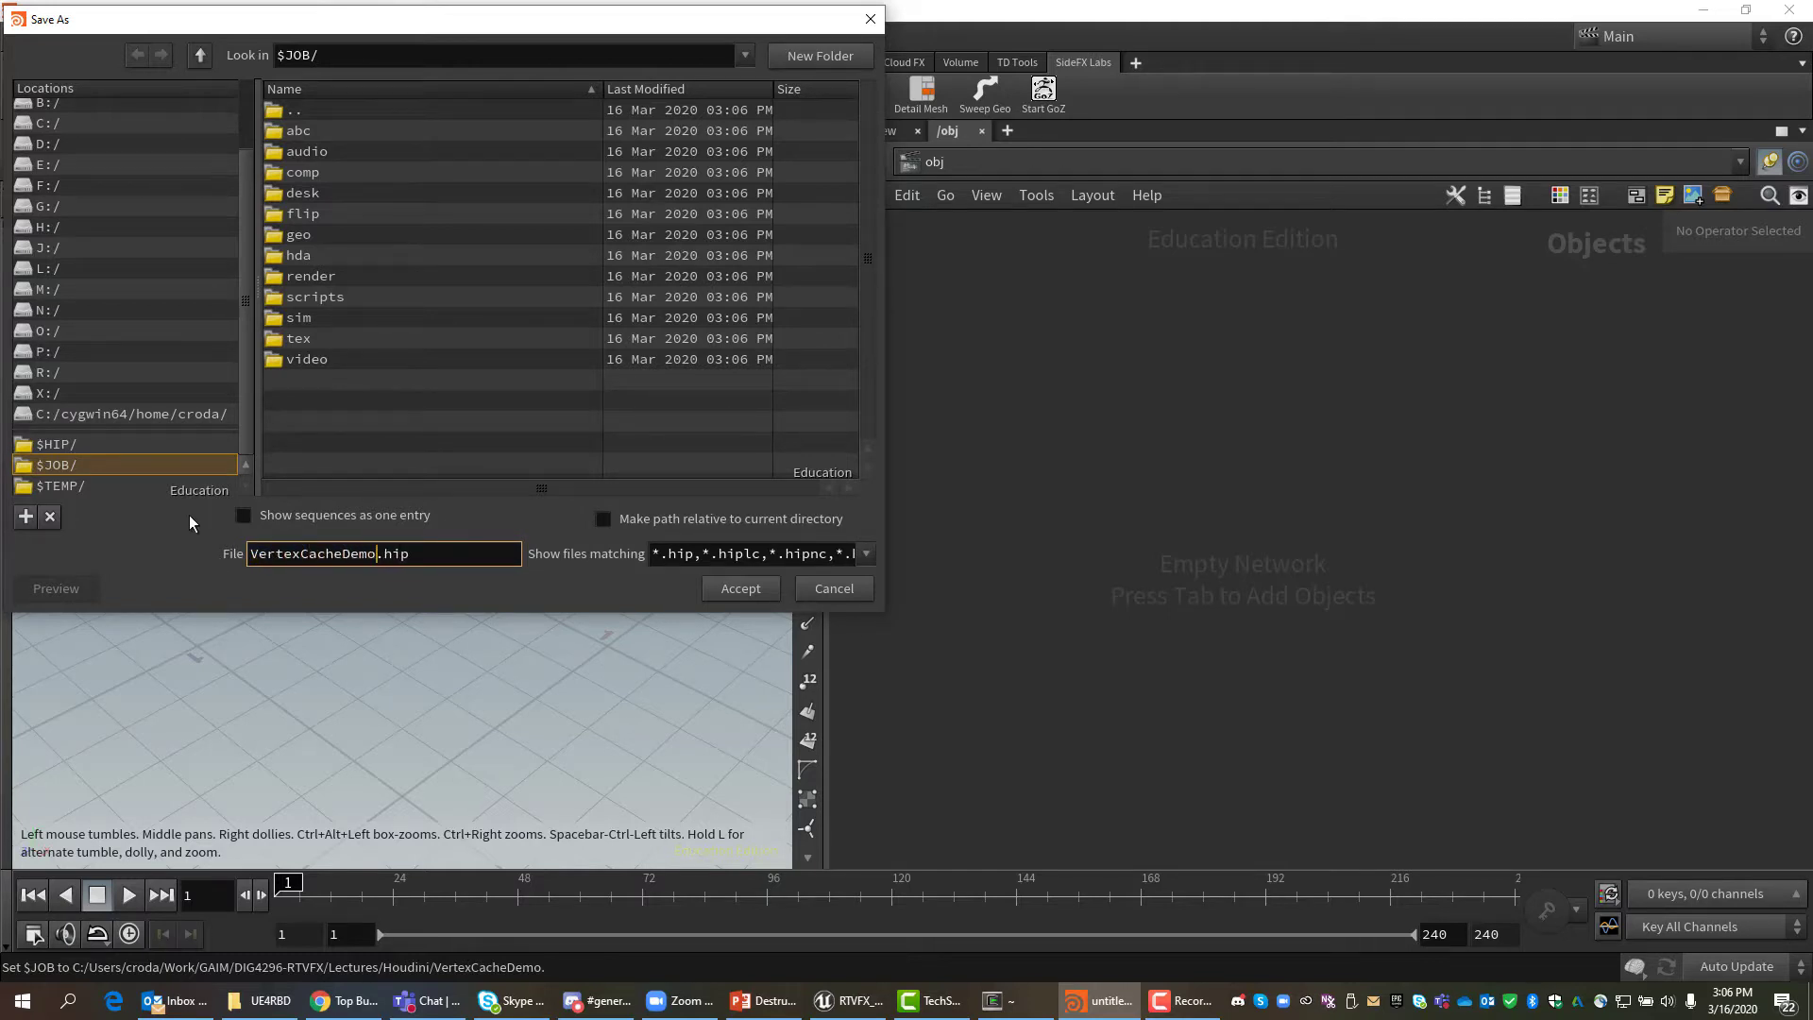
left_click(766, 588)
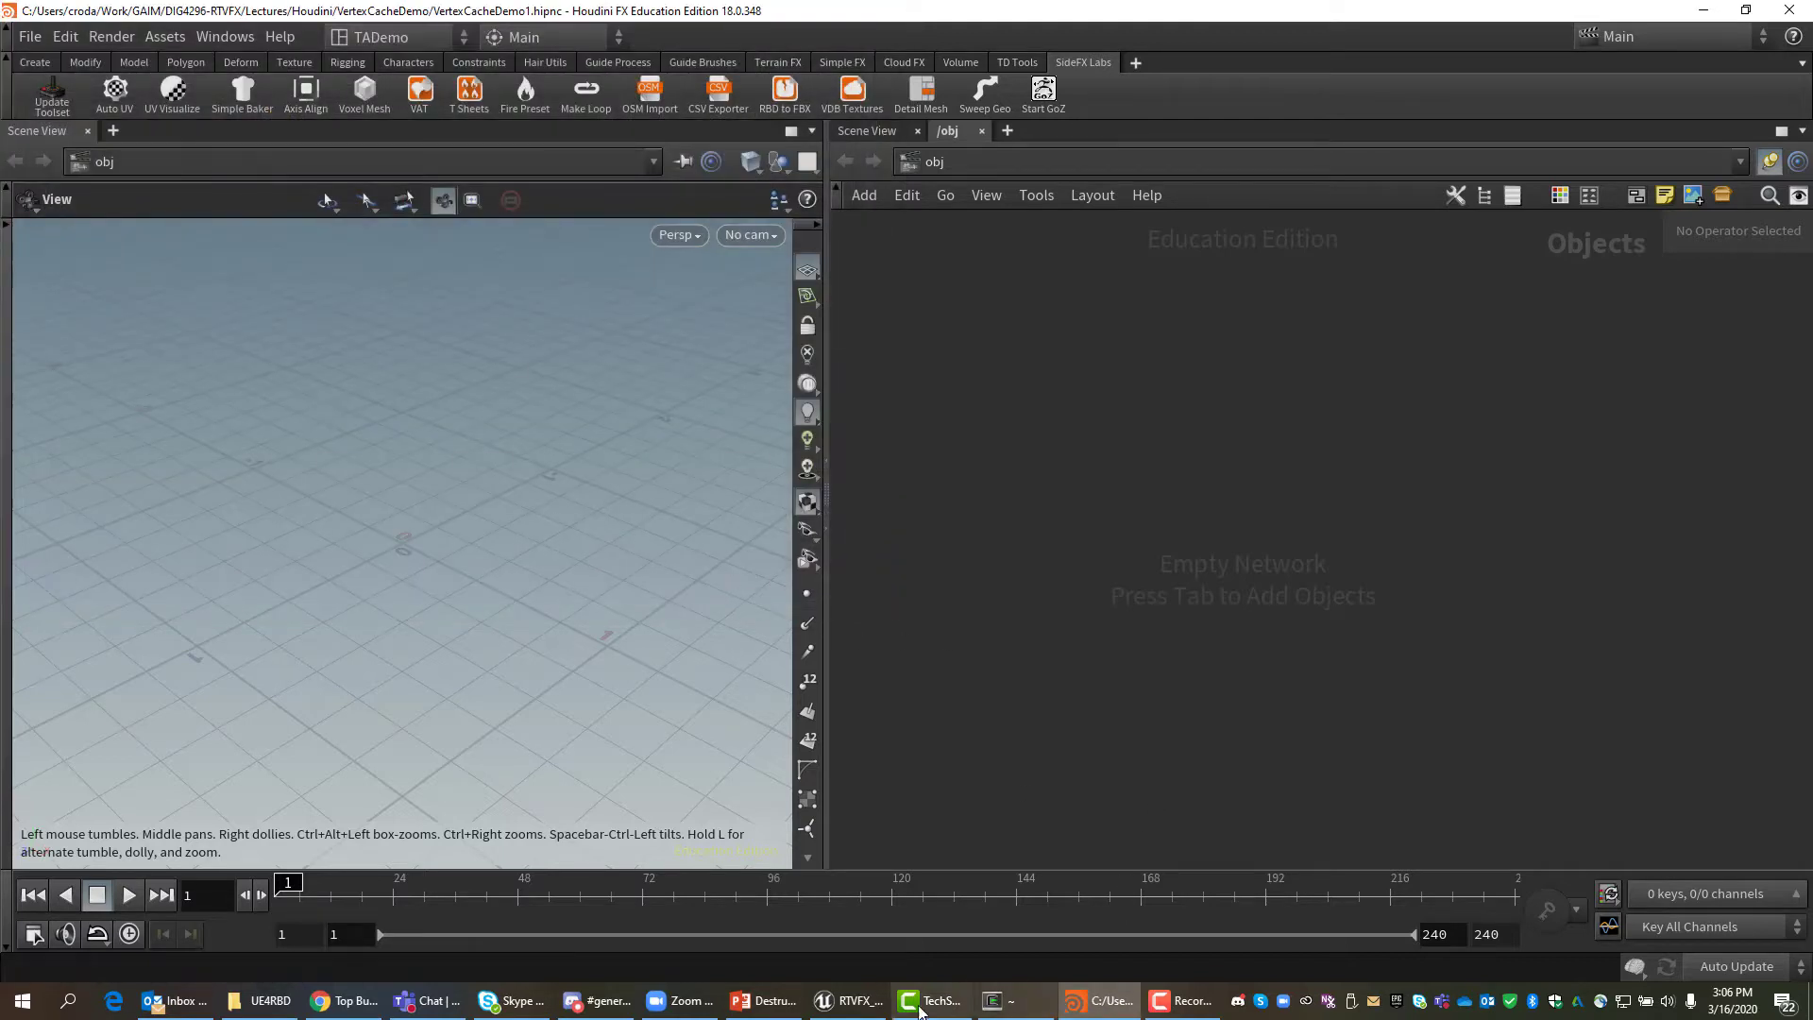
left_click(848, 1000)
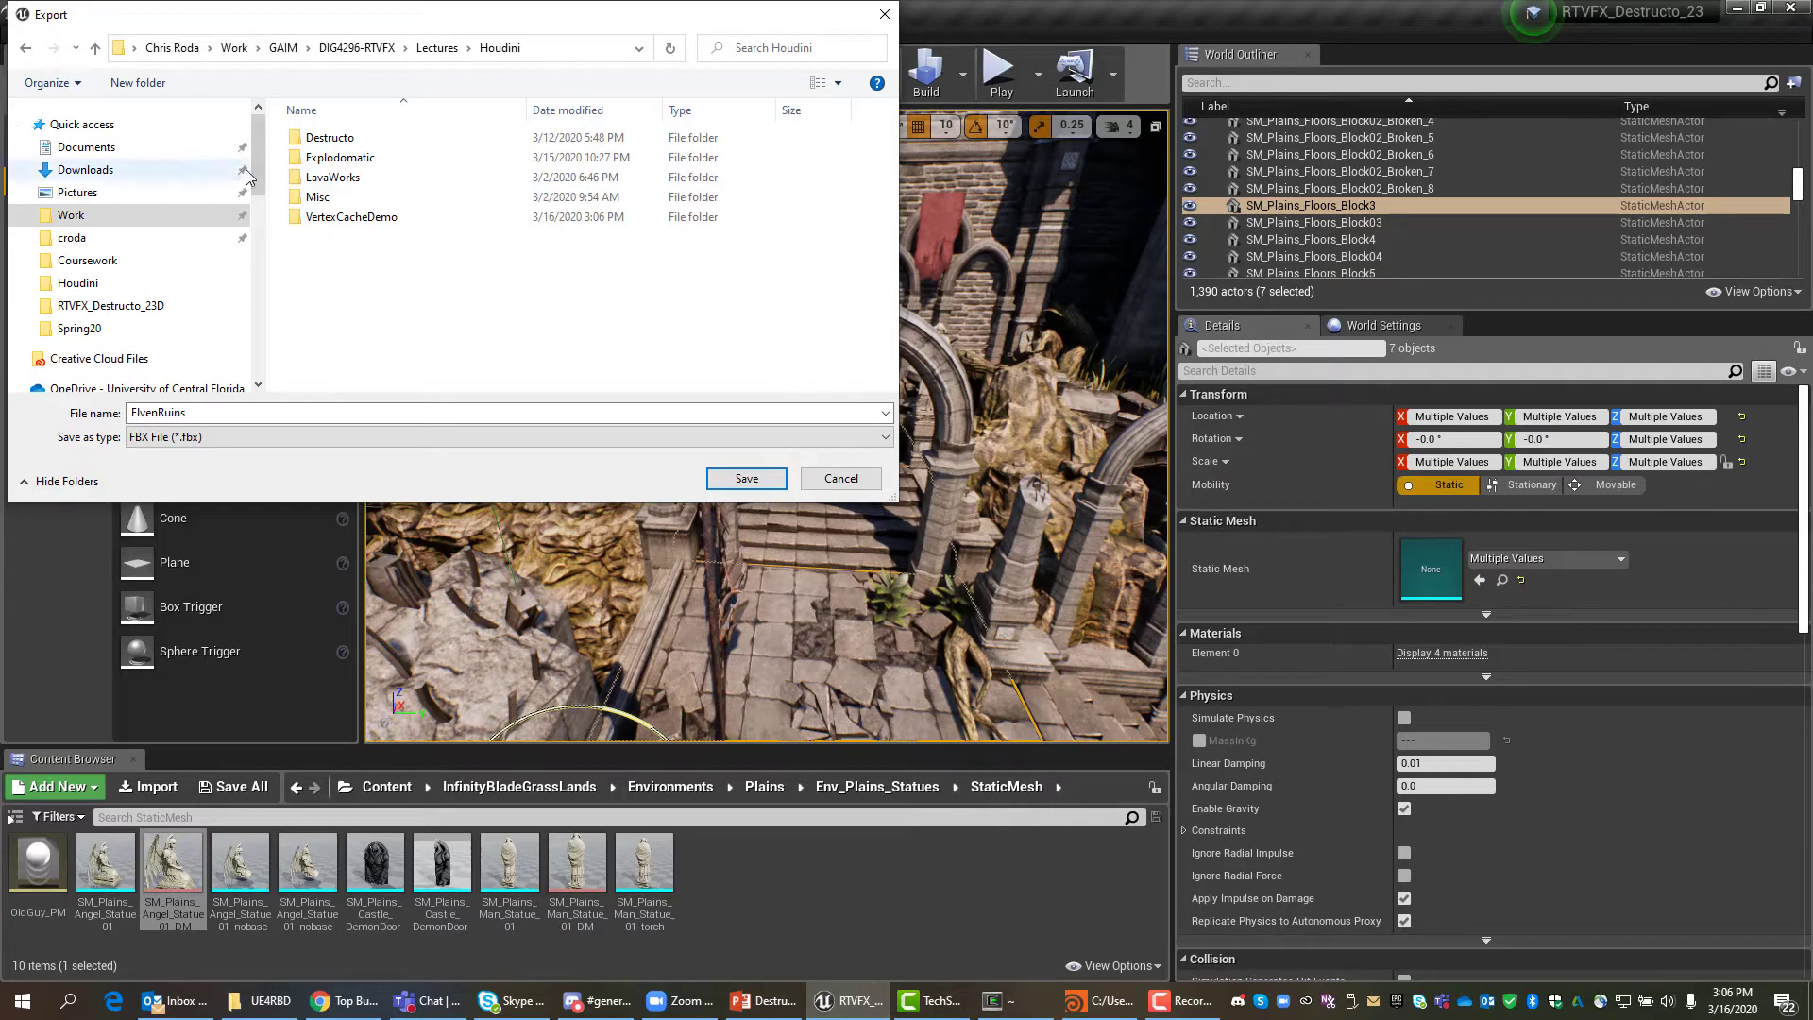
Export the selection as ExplodeDoor.fbx into VertexCacheDemo/geo, then minimize Unreal.
double_click(354, 219)
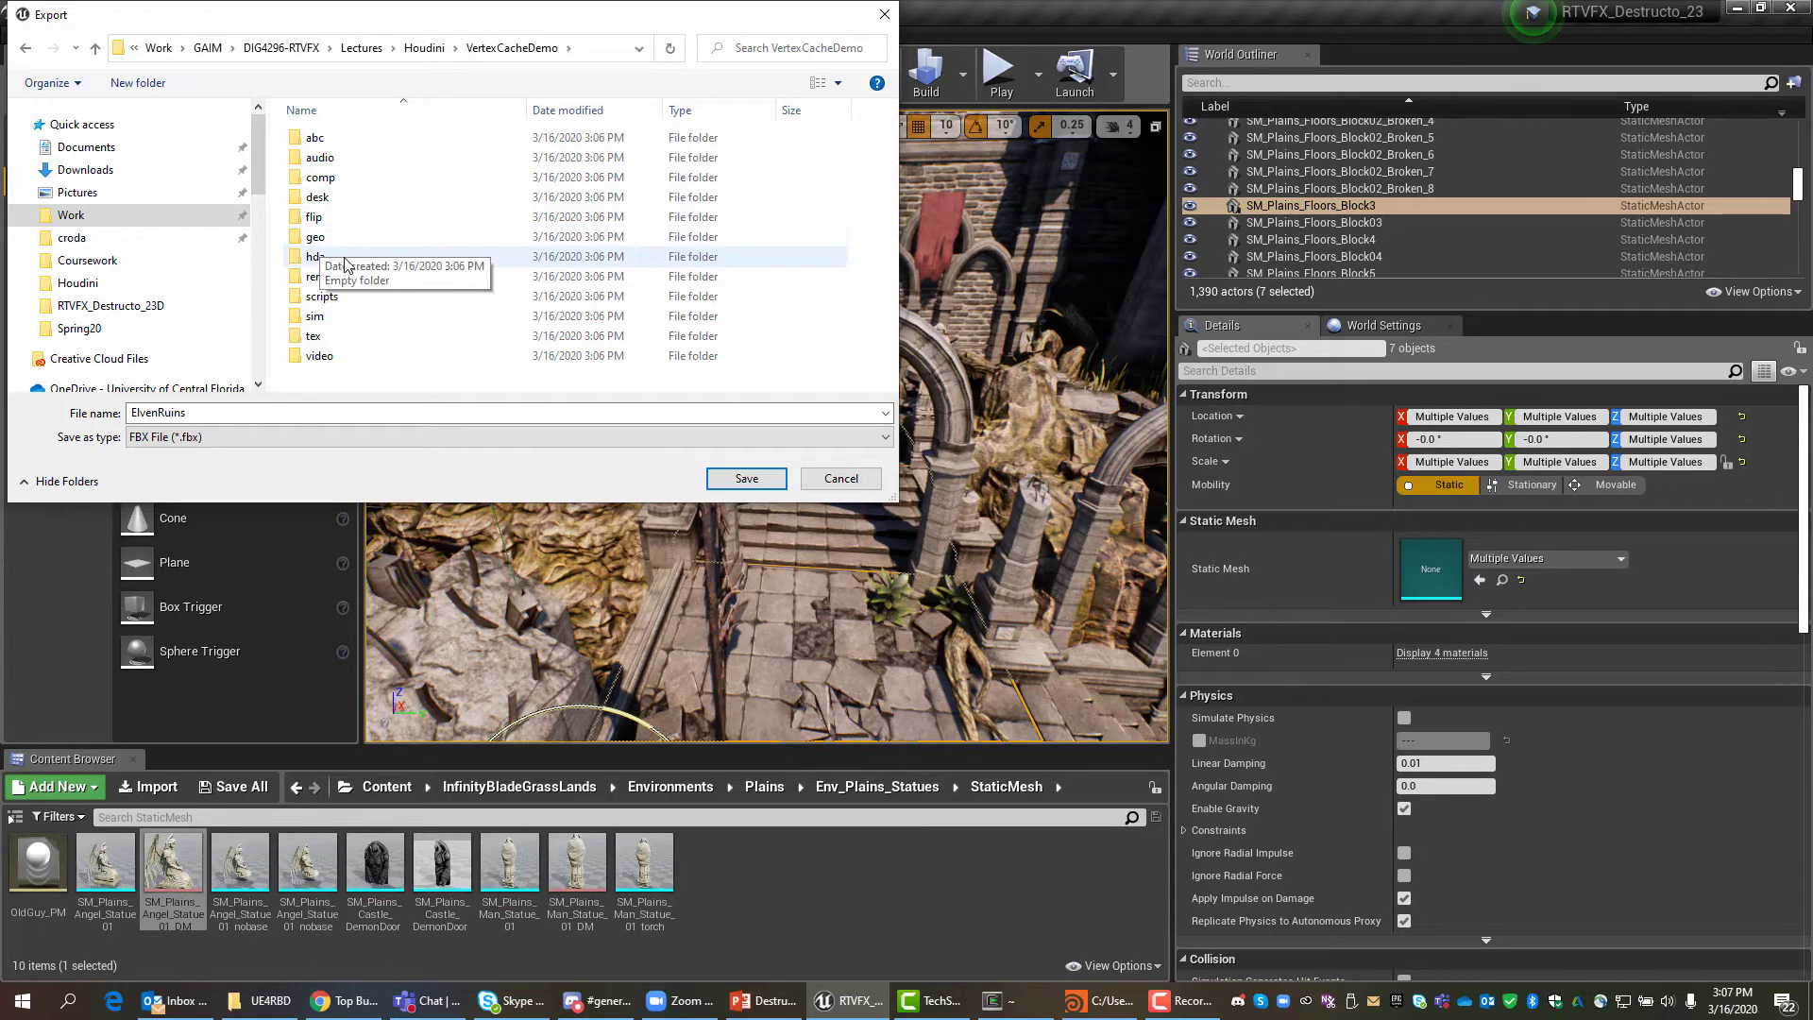
double_click(315, 237)
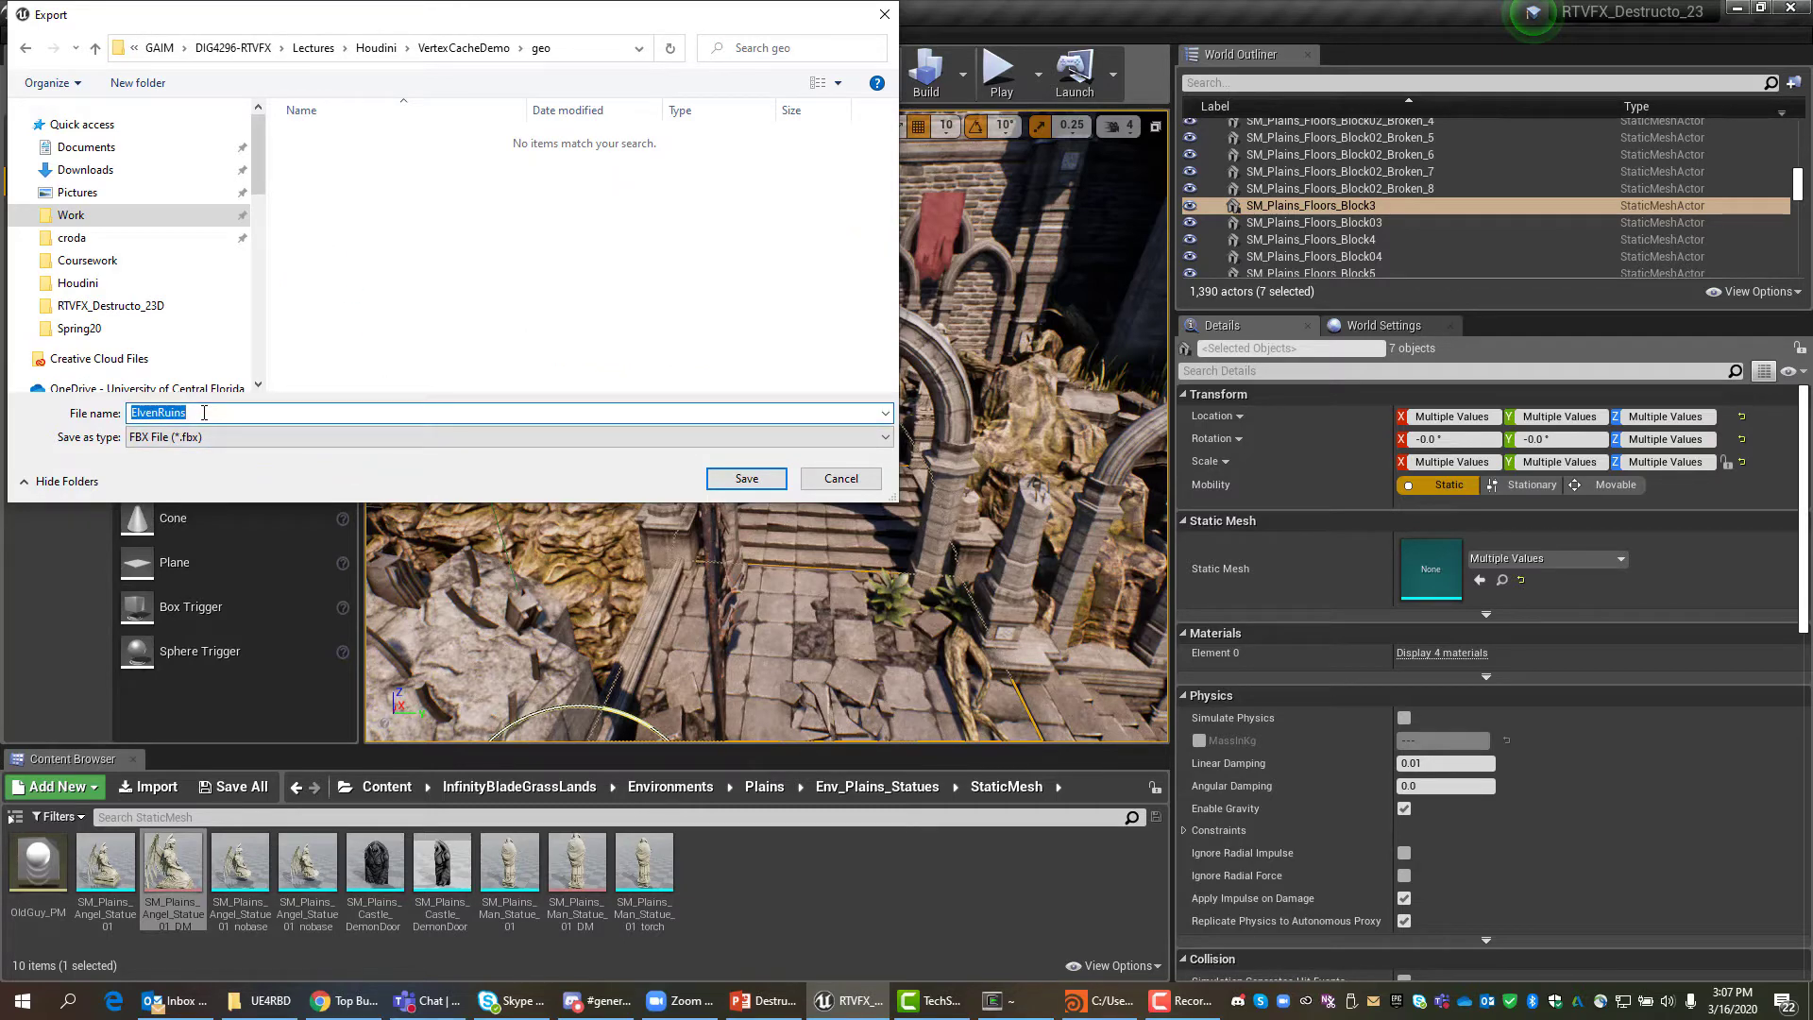
type("ExplodeDoort")
left_click(746, 479)
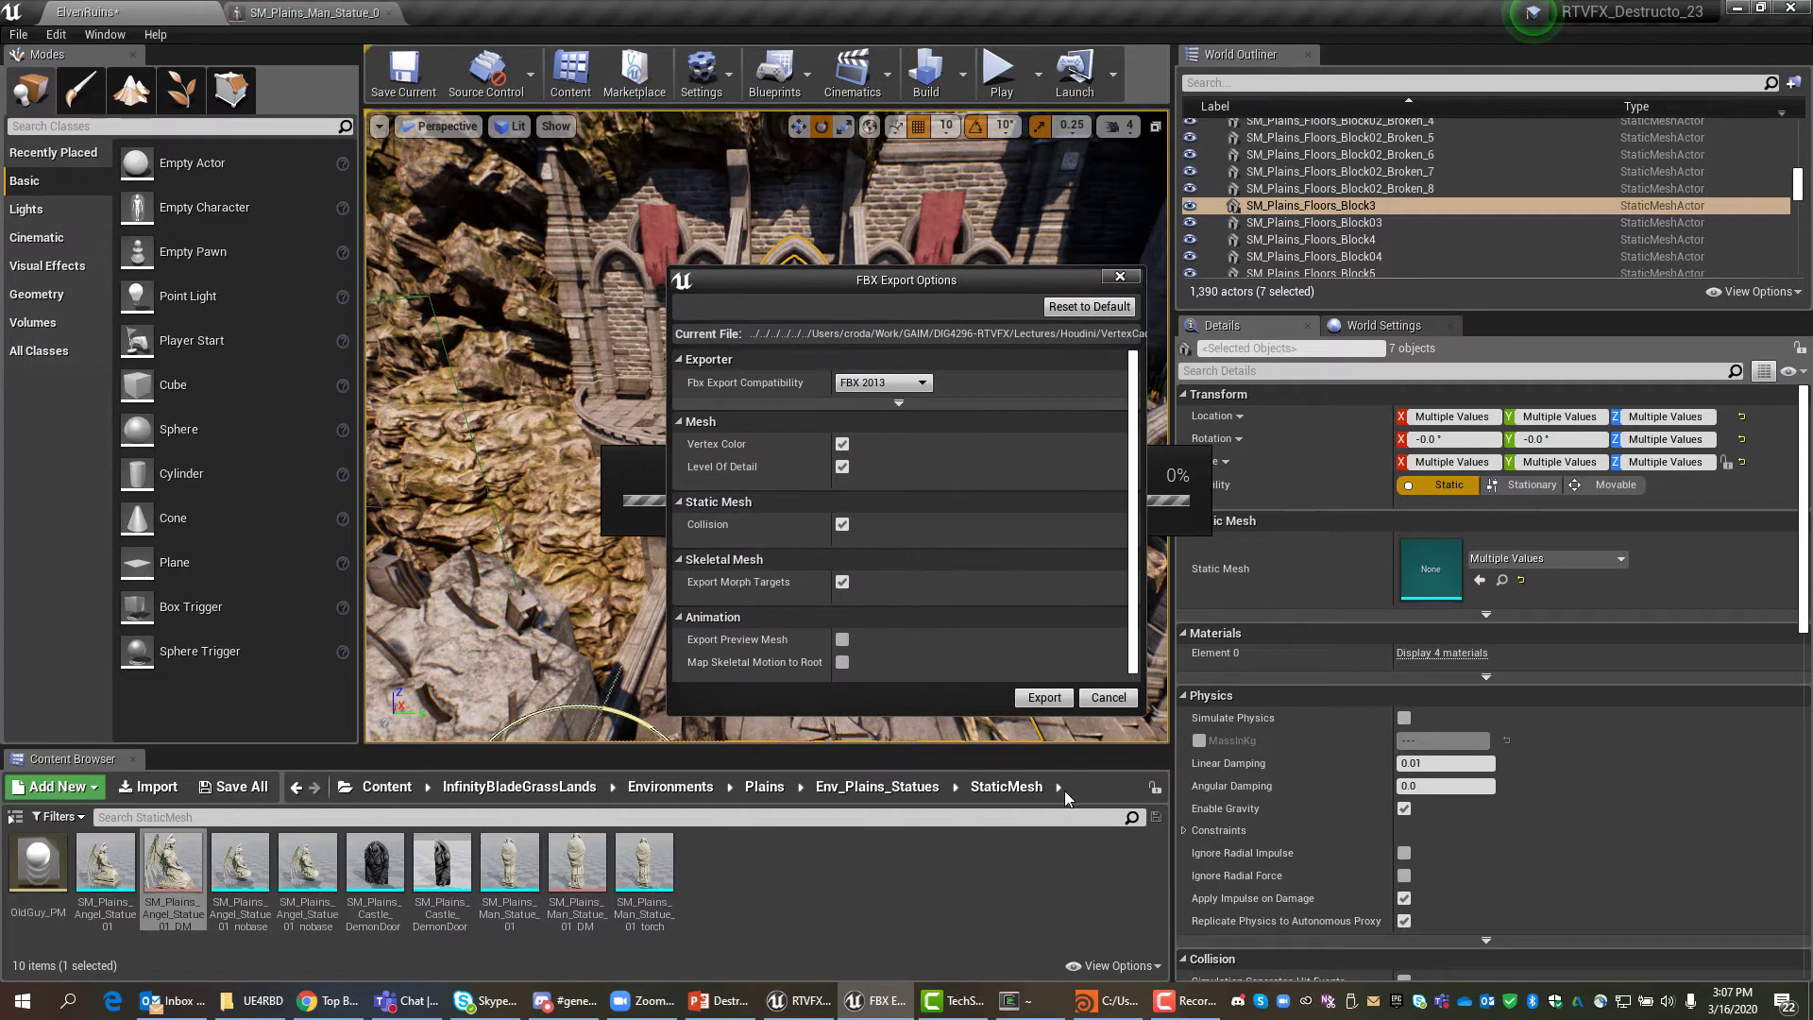
left_click(1044, 697)
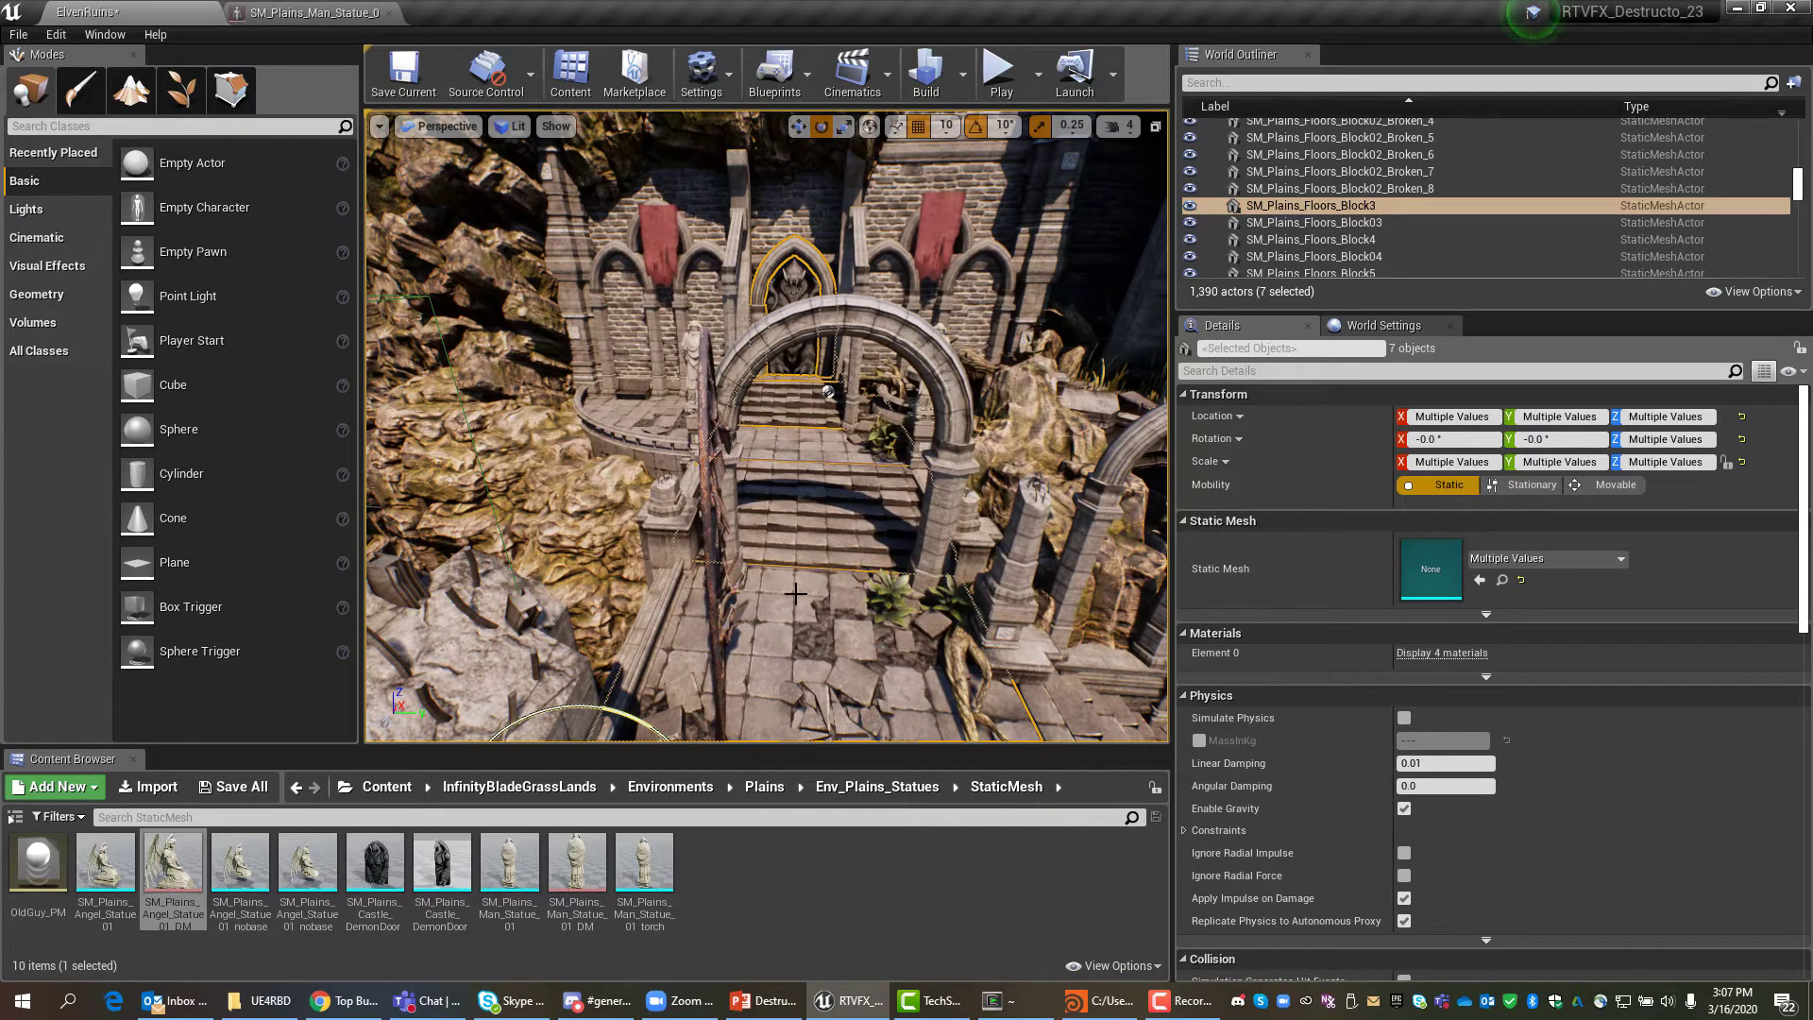
left_click(1743, 10)
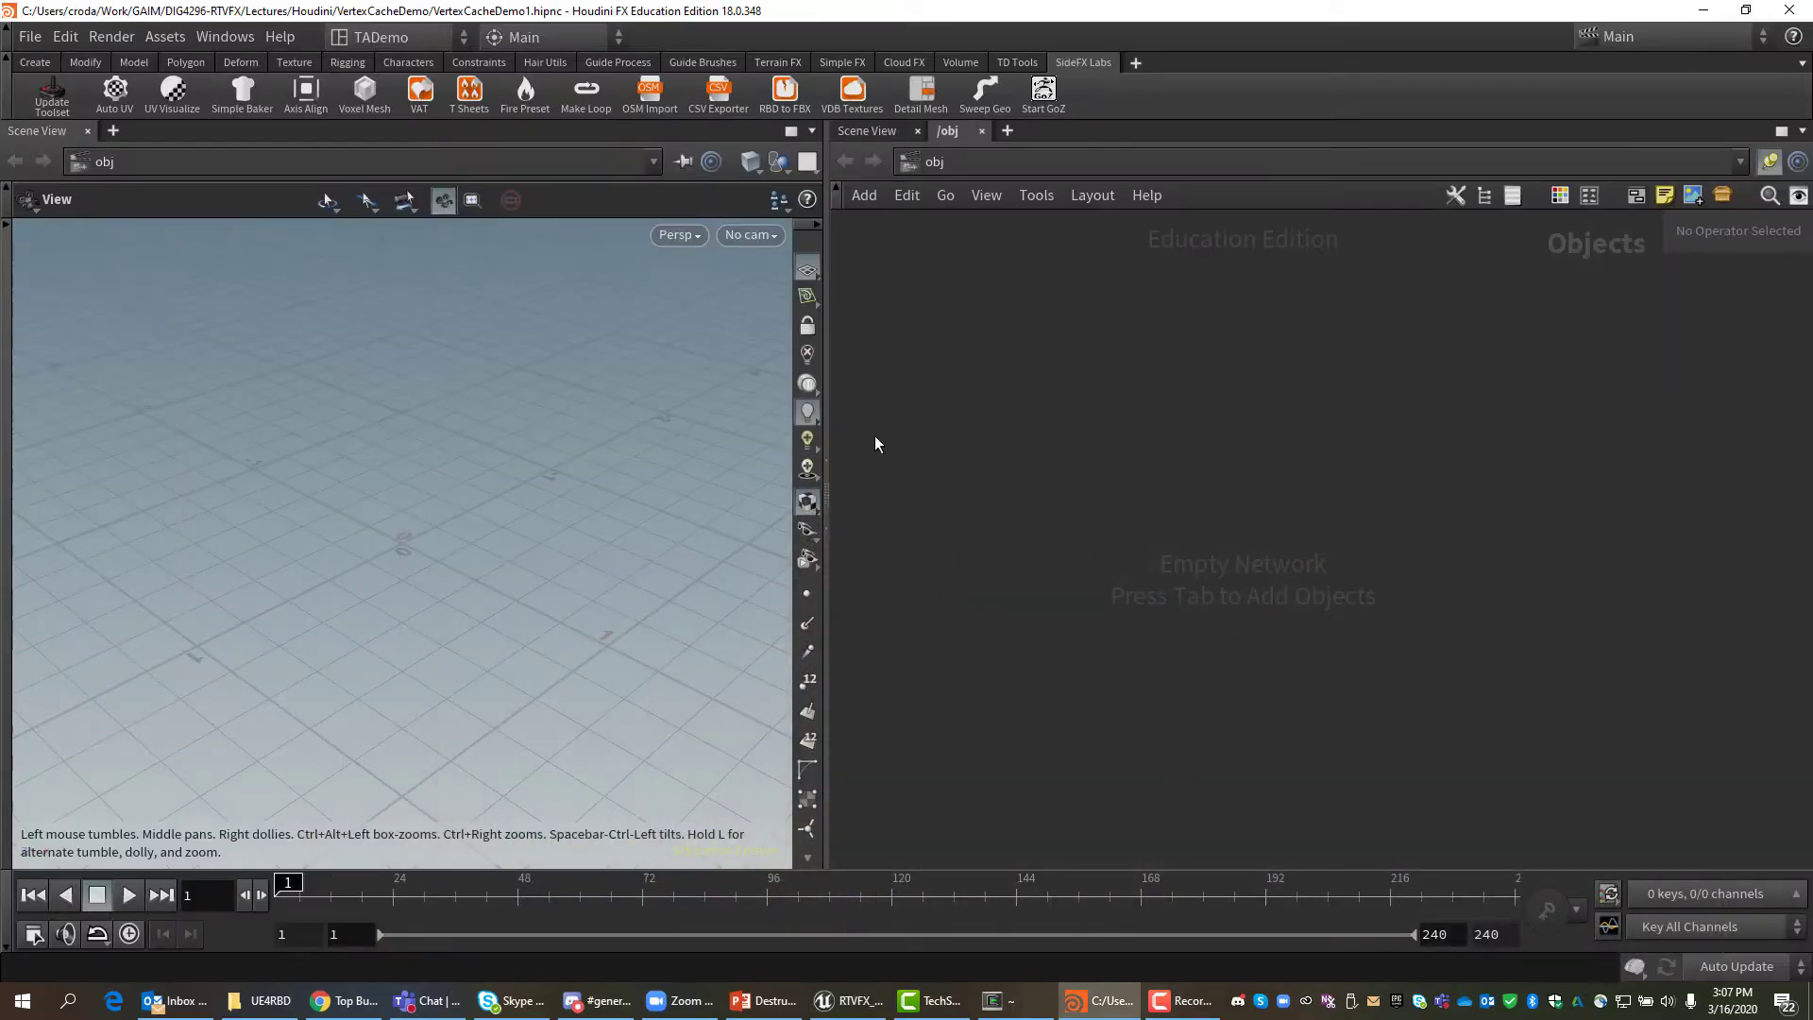
Place a Geometry node, rename it DestructionPrep, and dive into its network.
left_click_drag(827, 472, 880, 472)
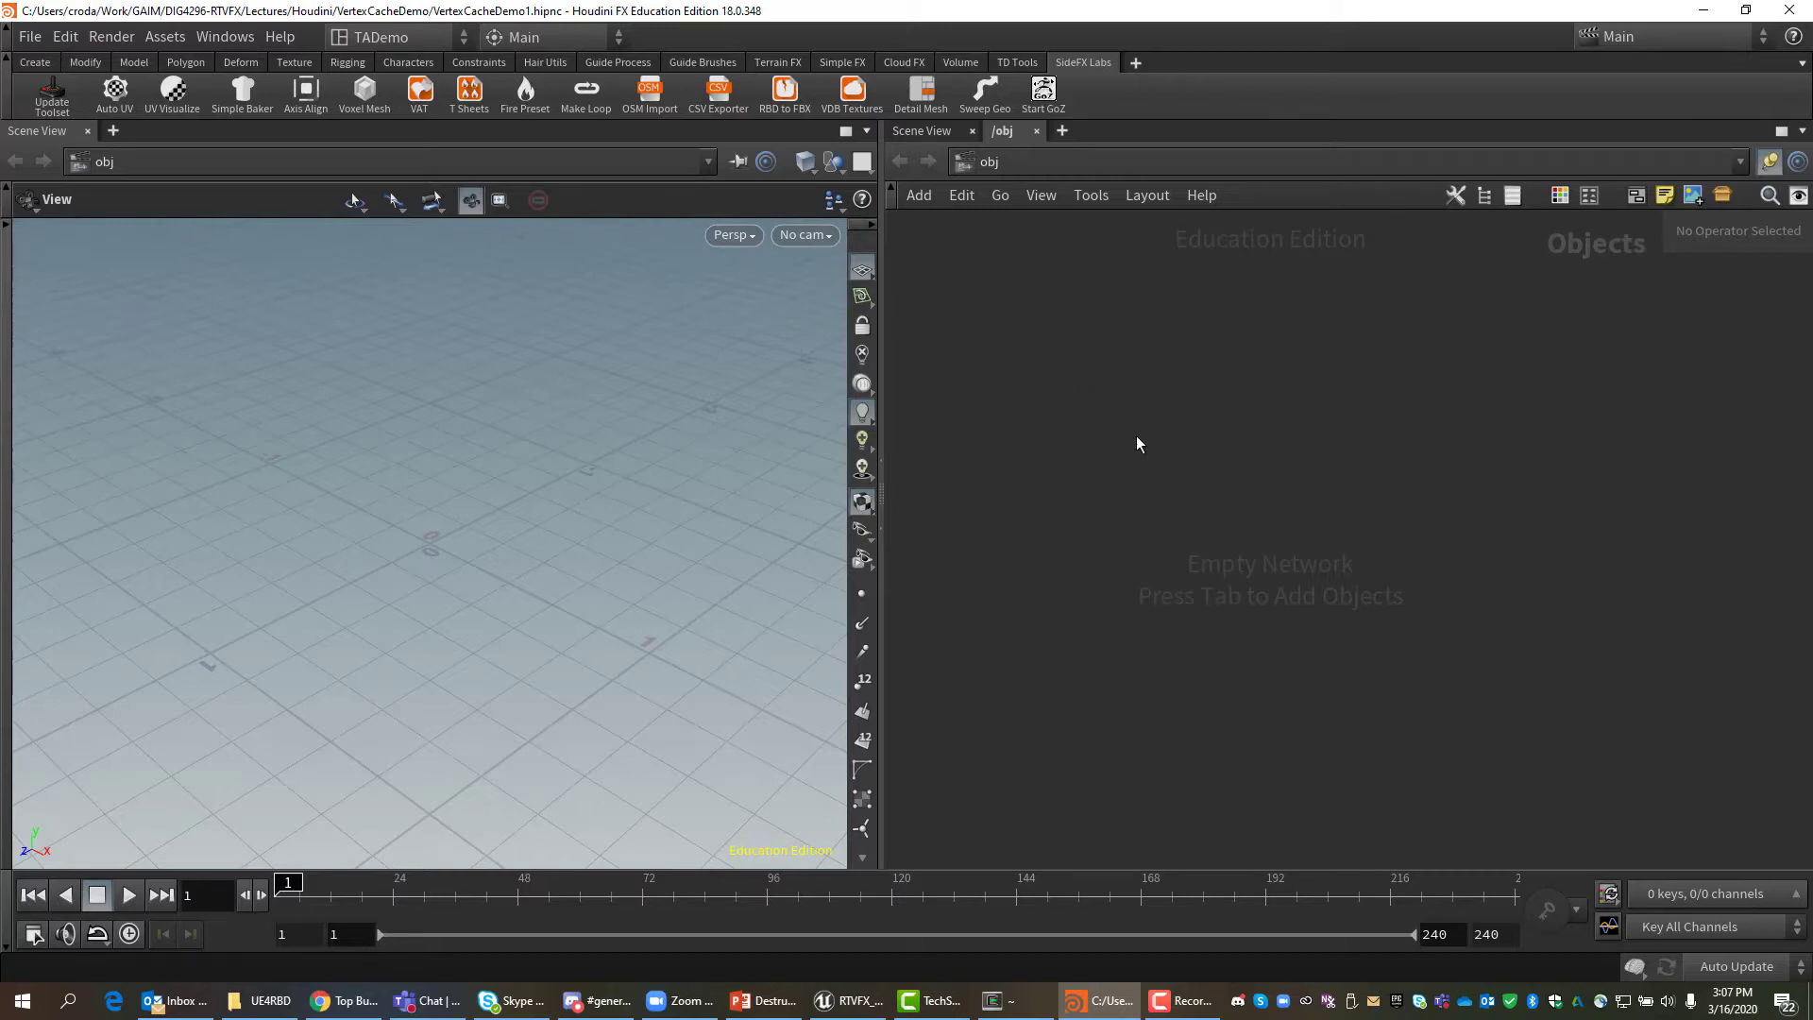
key("Tab")
type("geo")
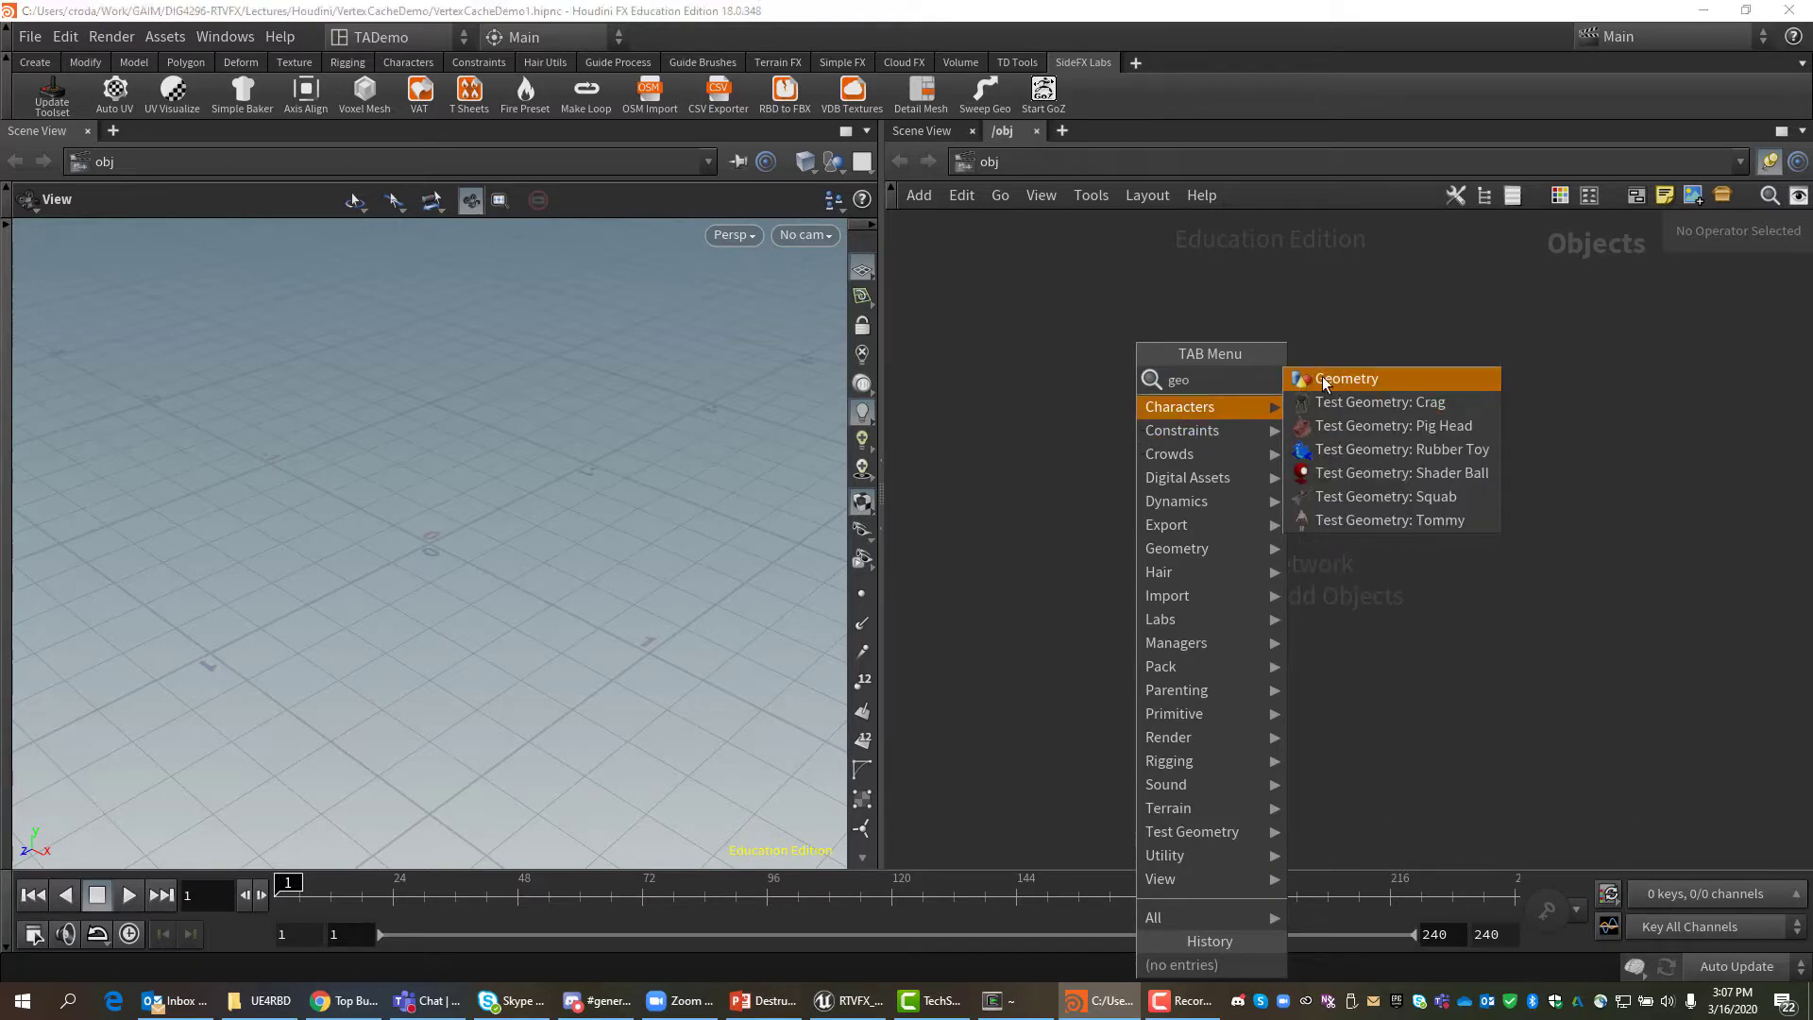
left_click(1345, 378)
left_click(1157, 418)
double_click(1233, 417)
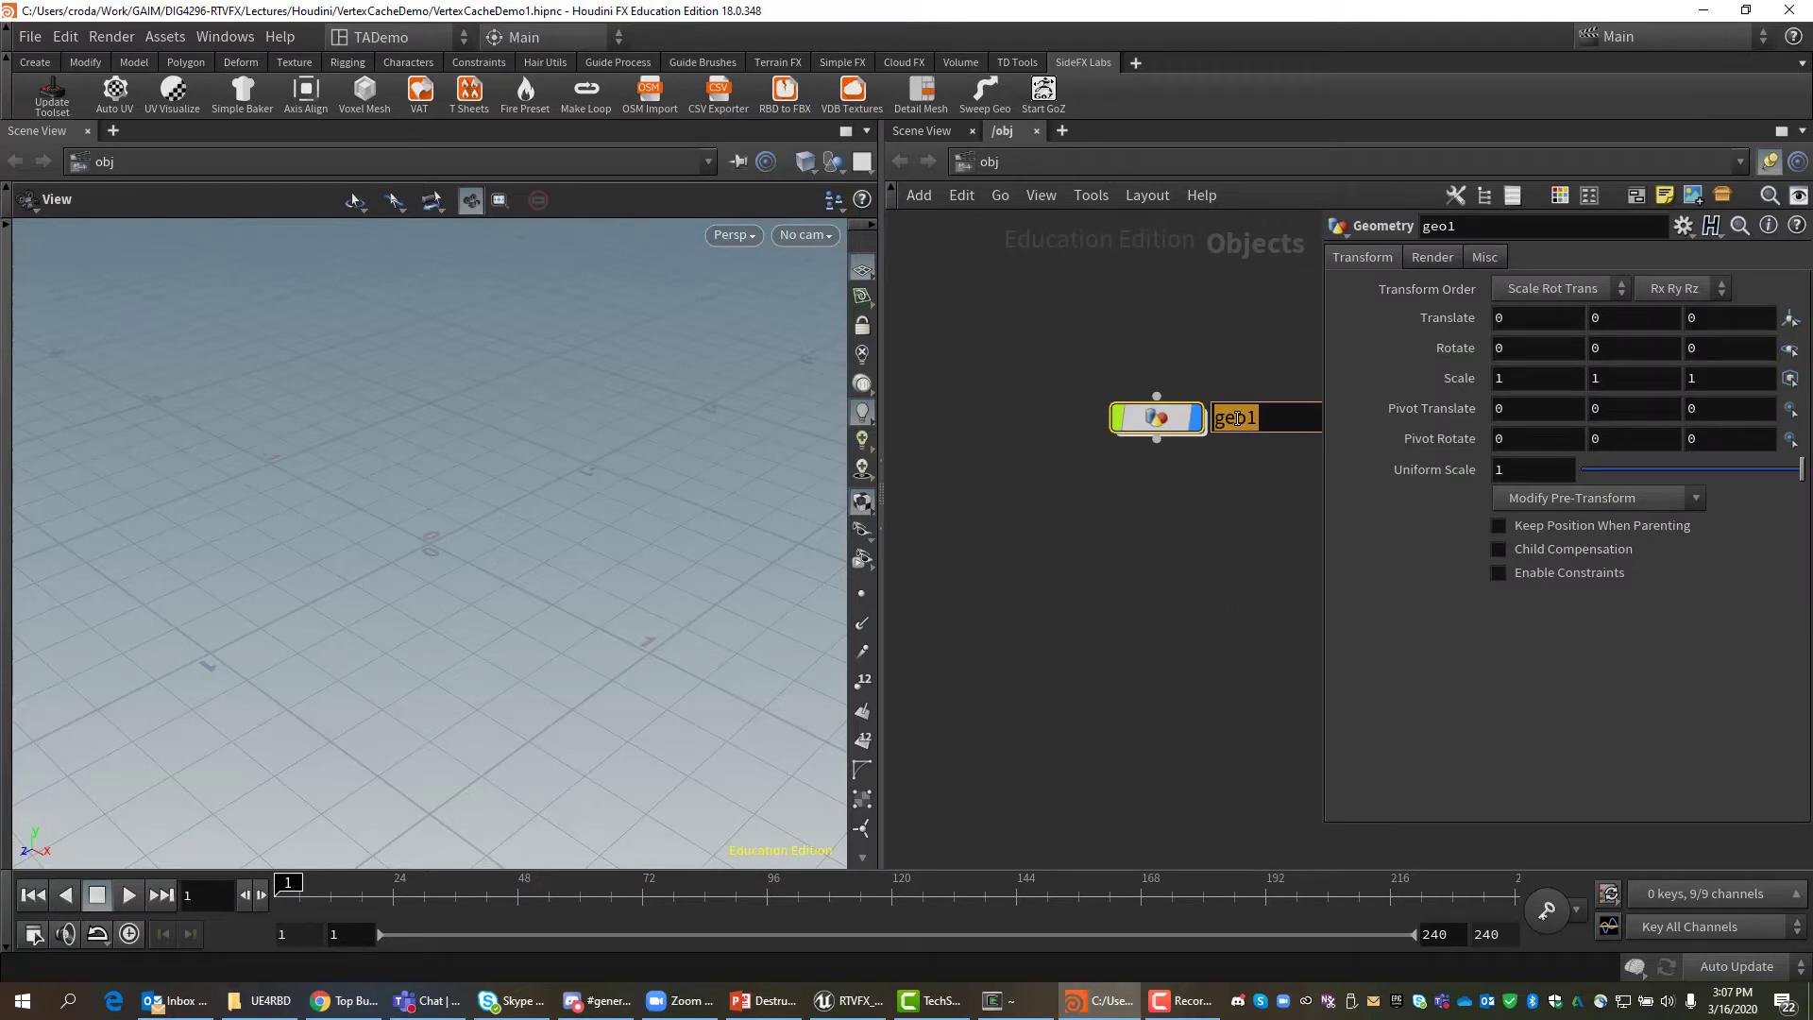
type("DestructionP")
key("Return")
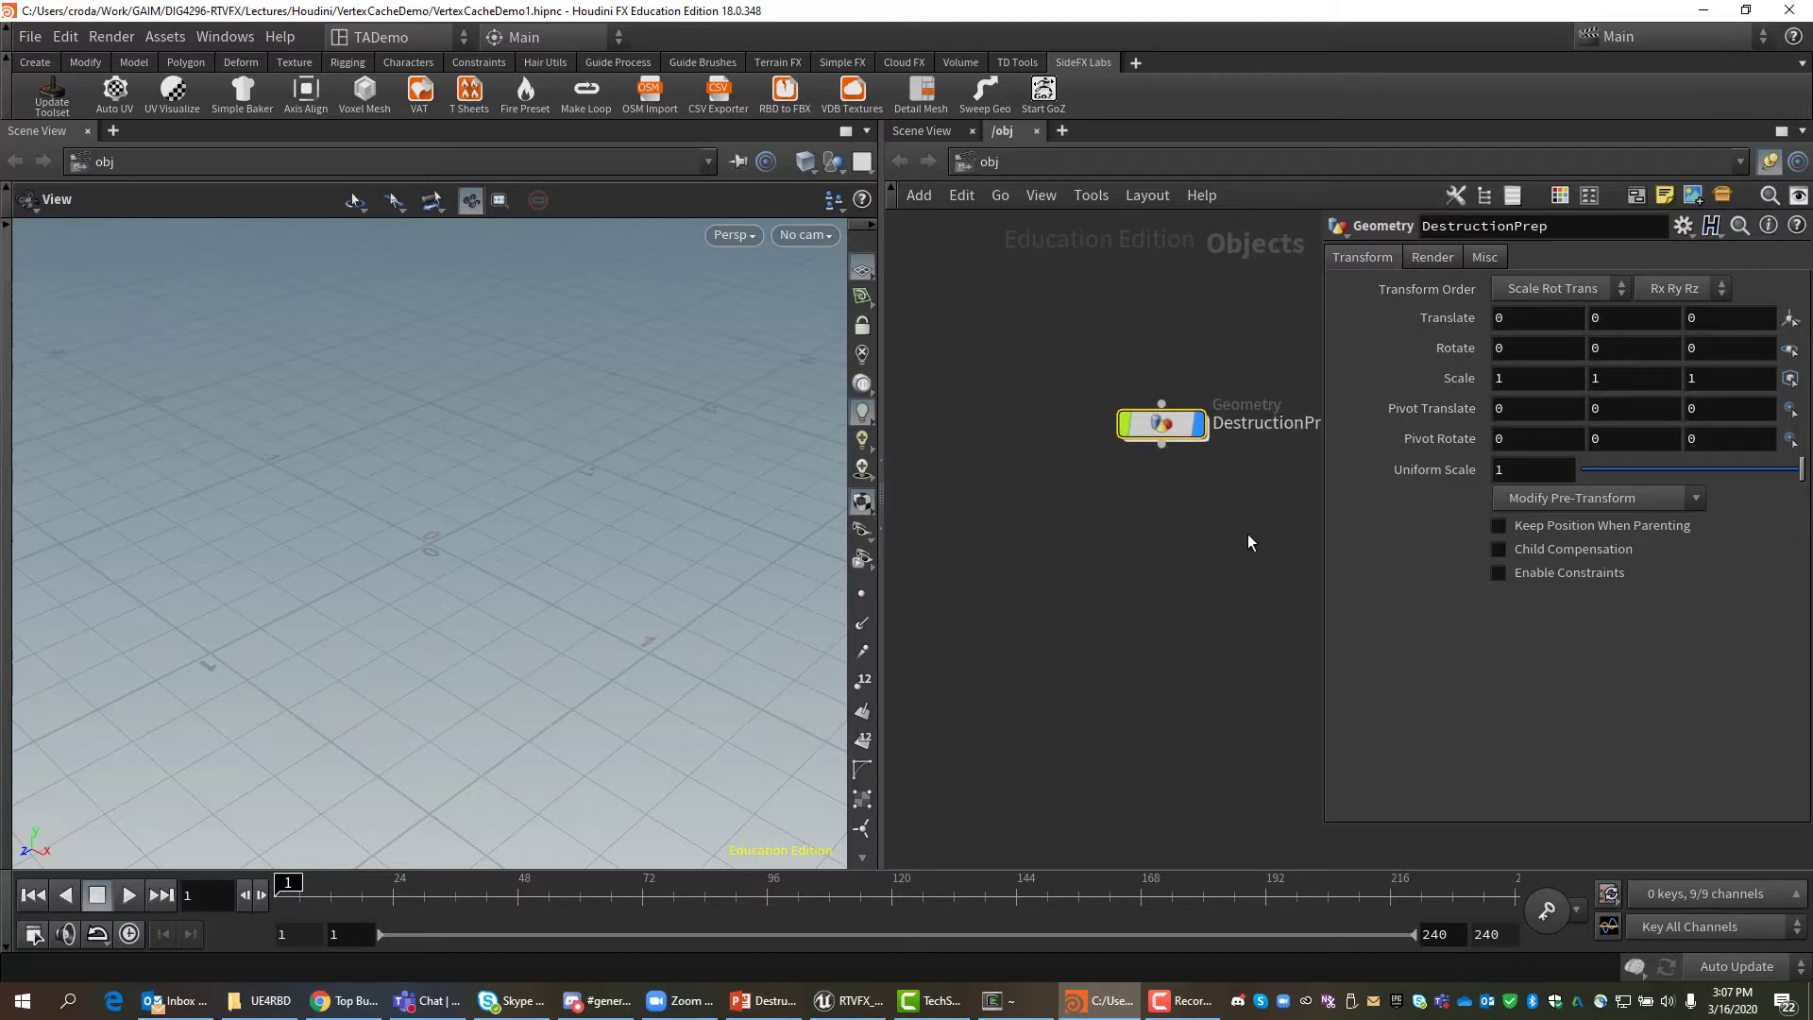
middle_click_drag(1248, 535, 1143, 522)
double_click(1072, 413)
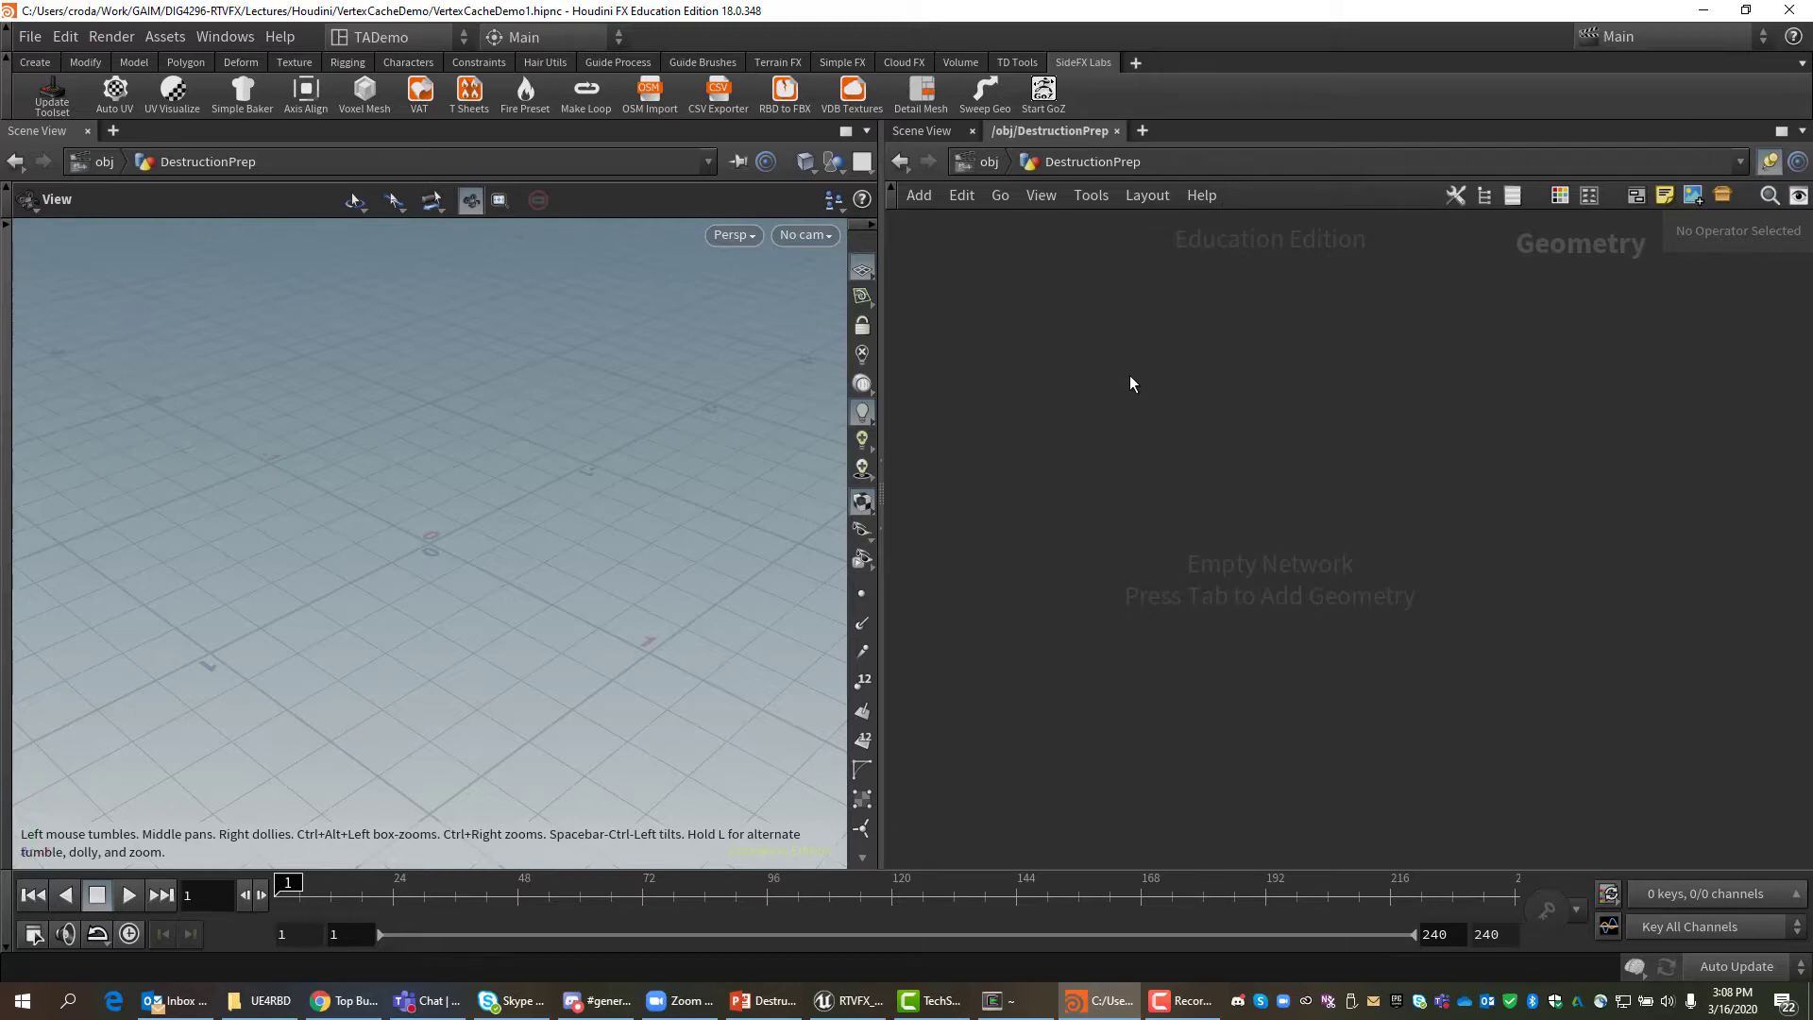
Drop a File node and load $JOB/geo/ExplodeDoor.fbx as its geometry file.
key("Tab")
type("fi")
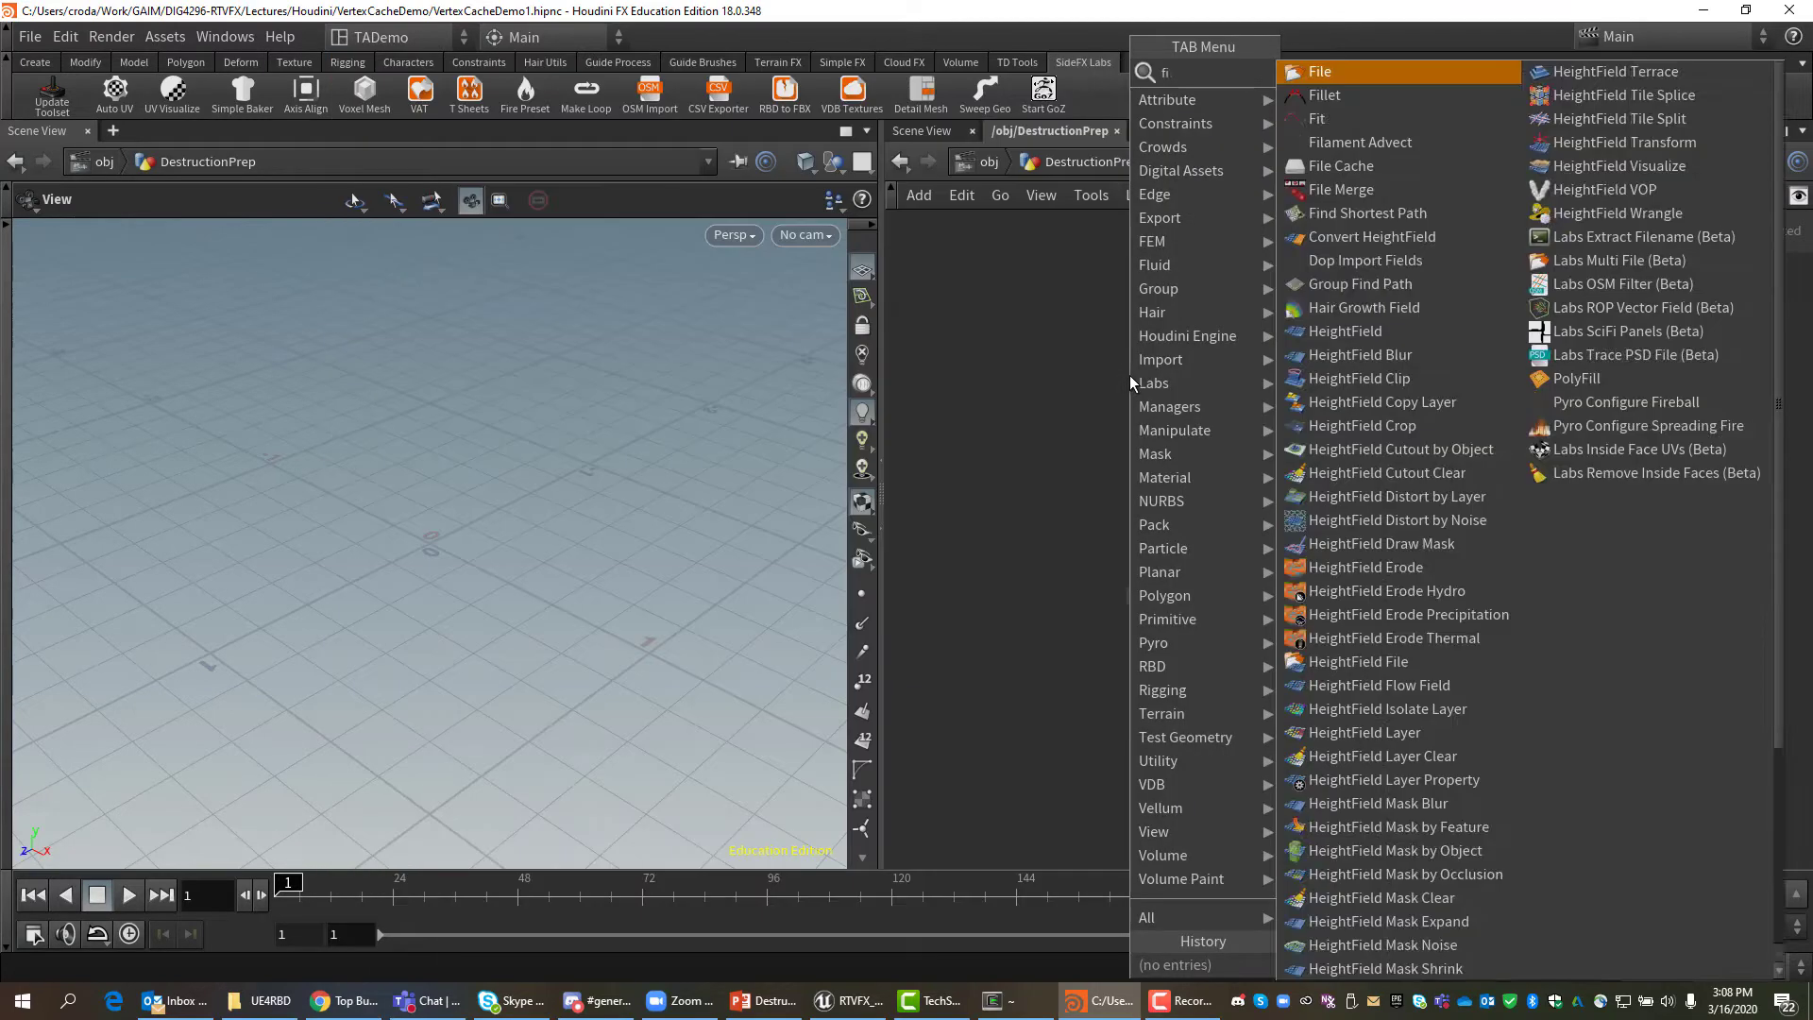
type("le")
left_click(1318, 73)
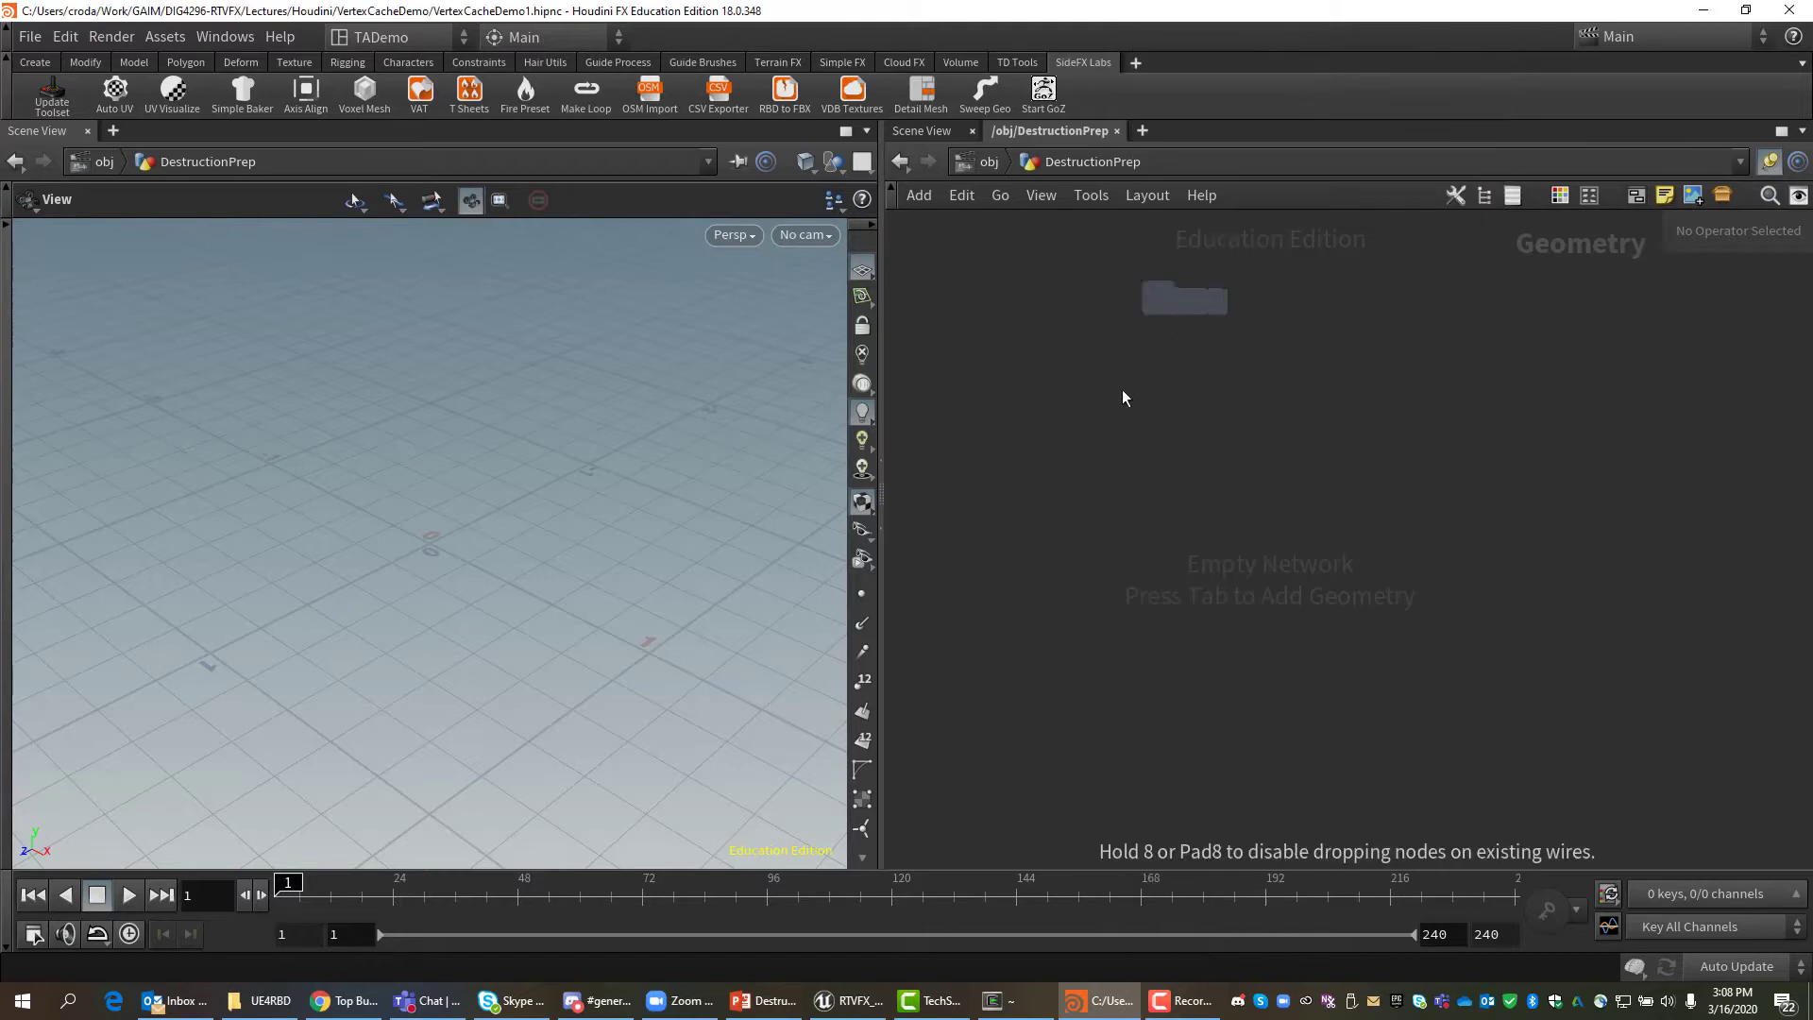
left_click(1120, 400)
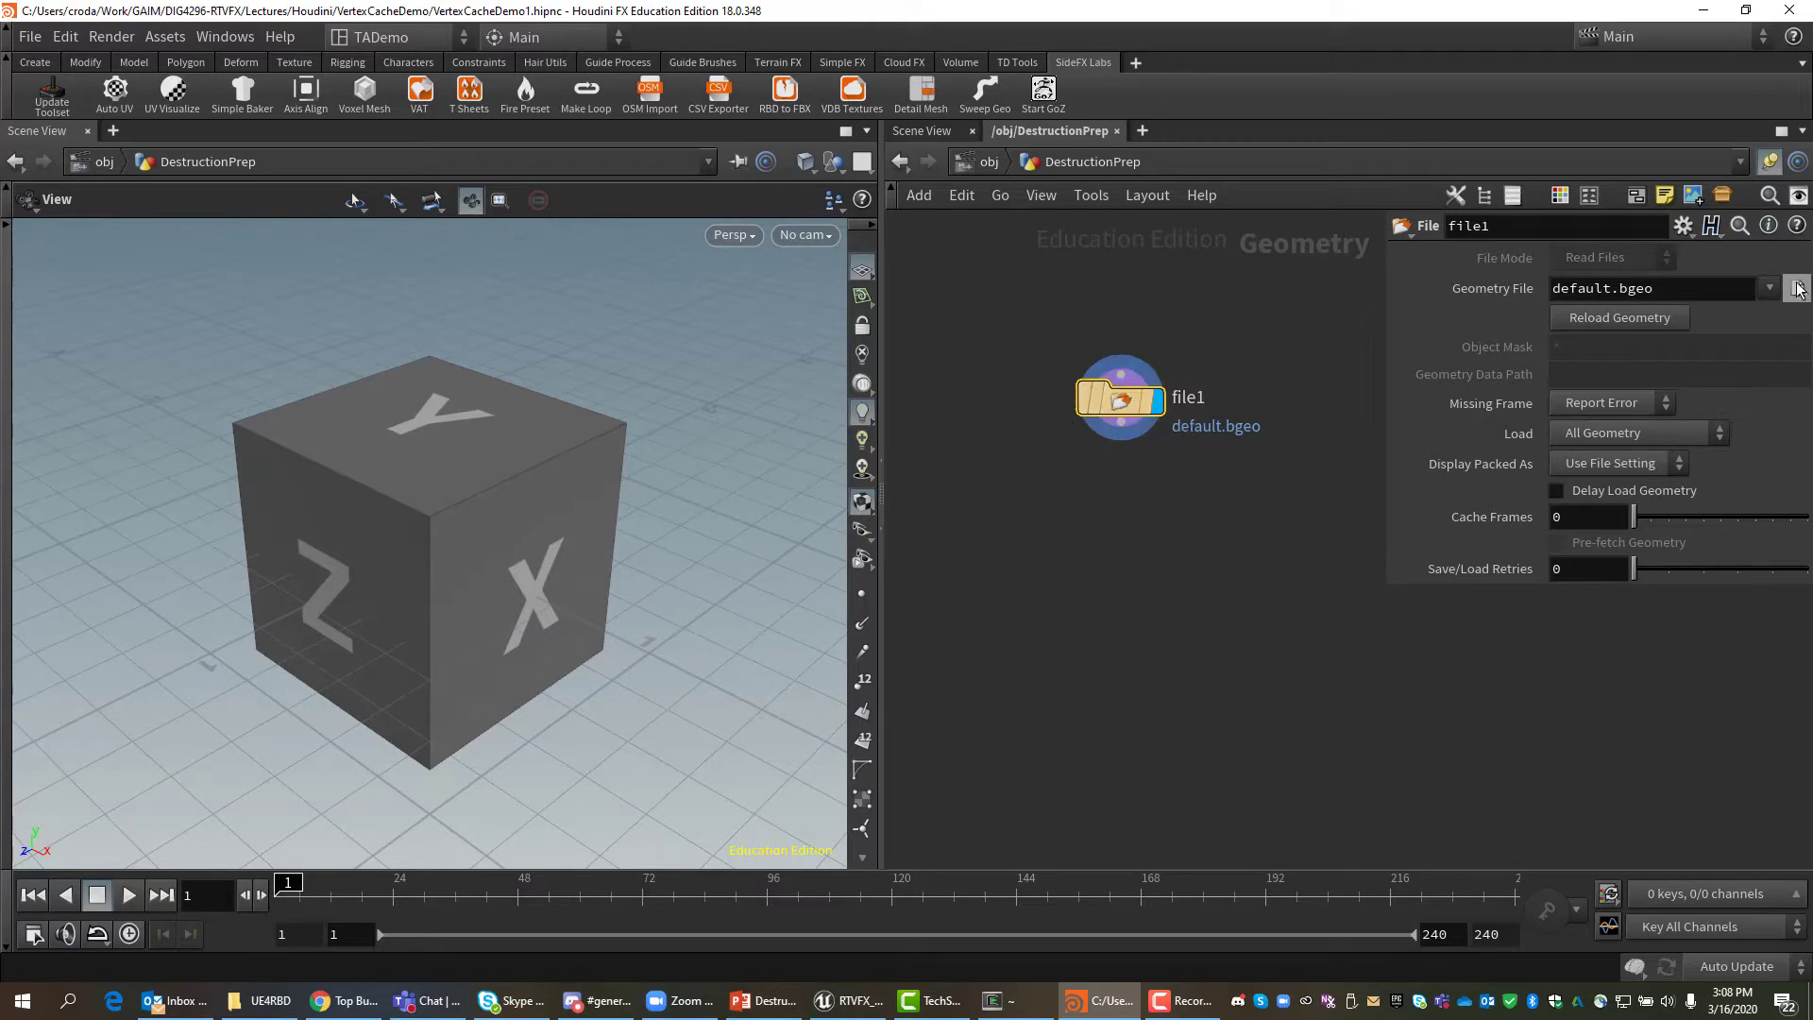
left_click(1798, 288)
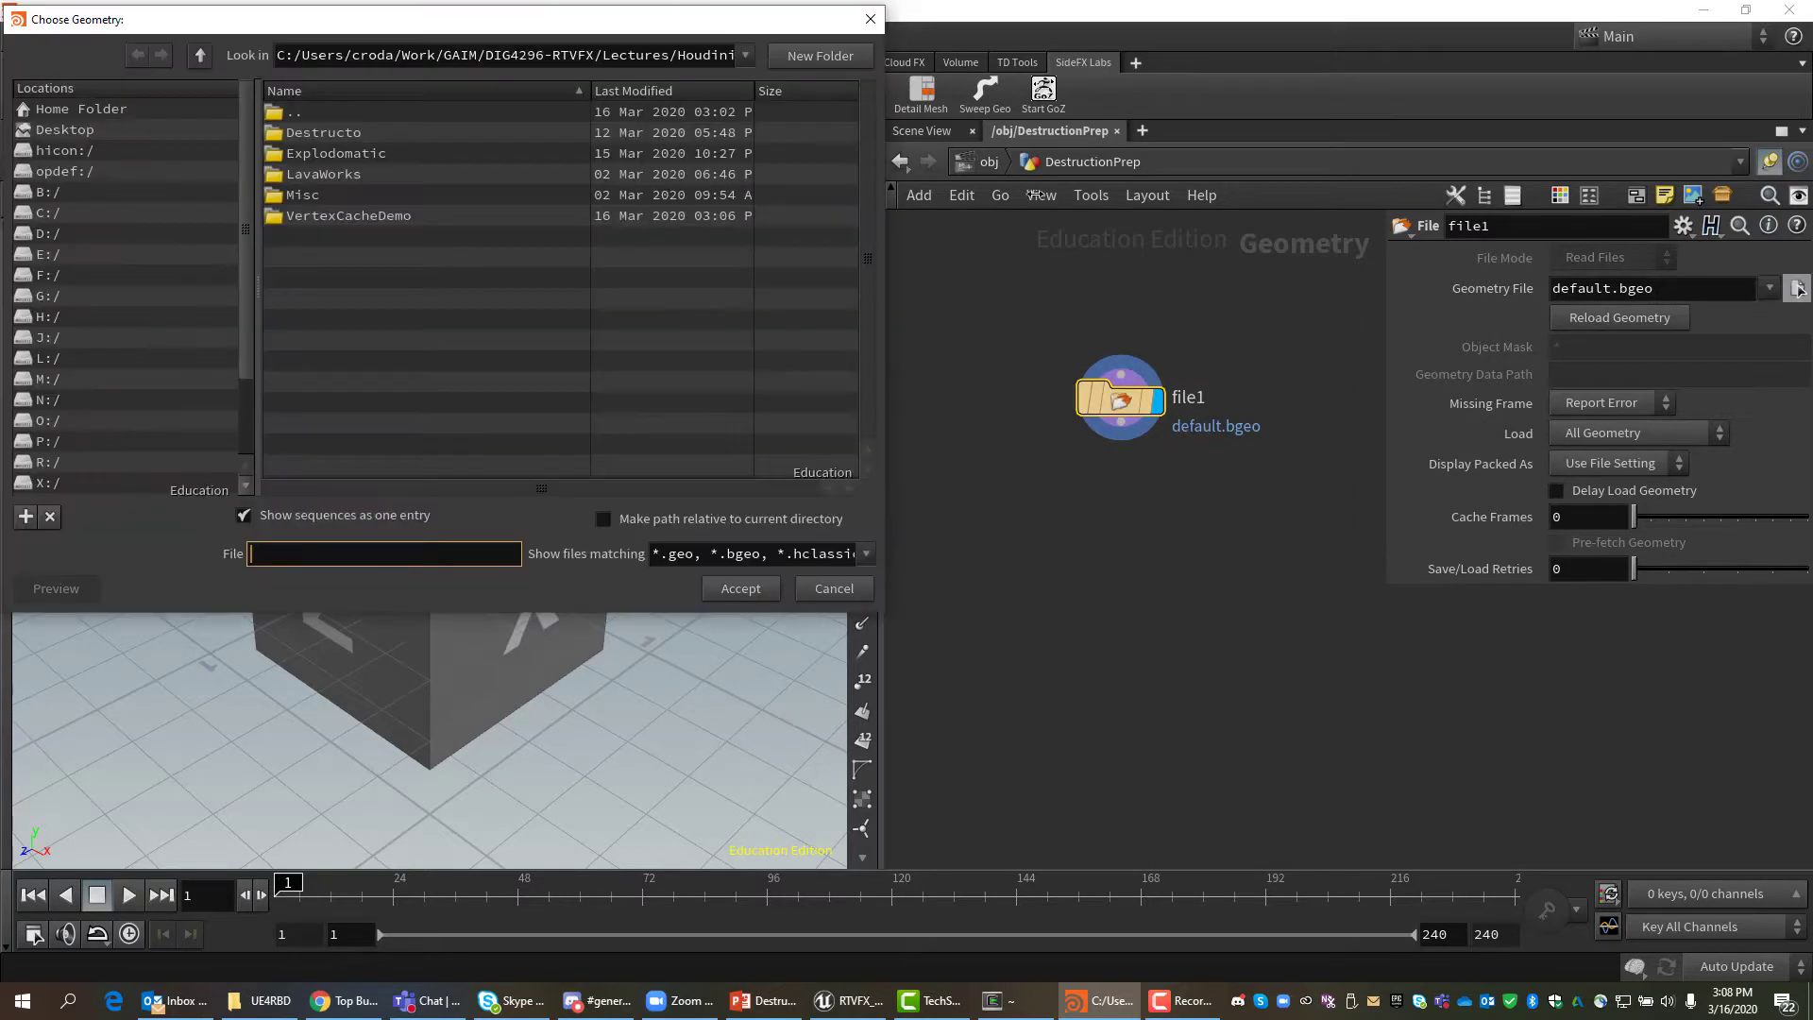
double_click(324, 216)
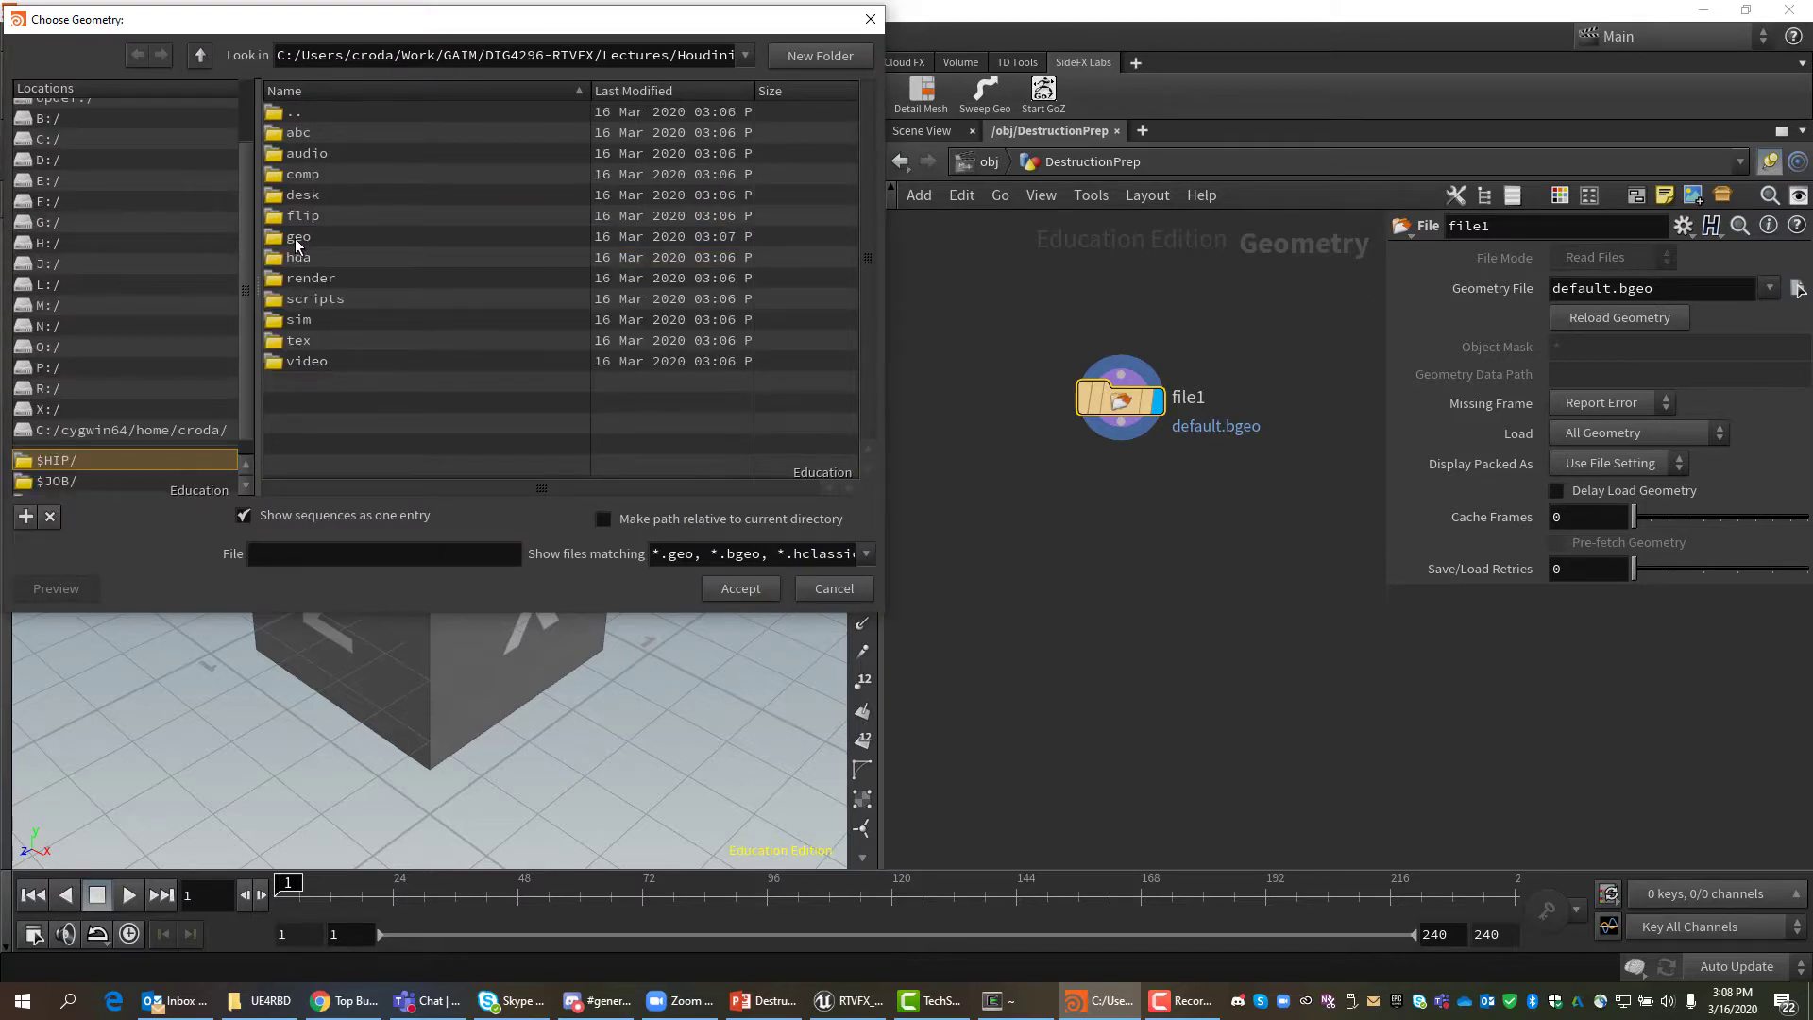
left_click(59, 481)
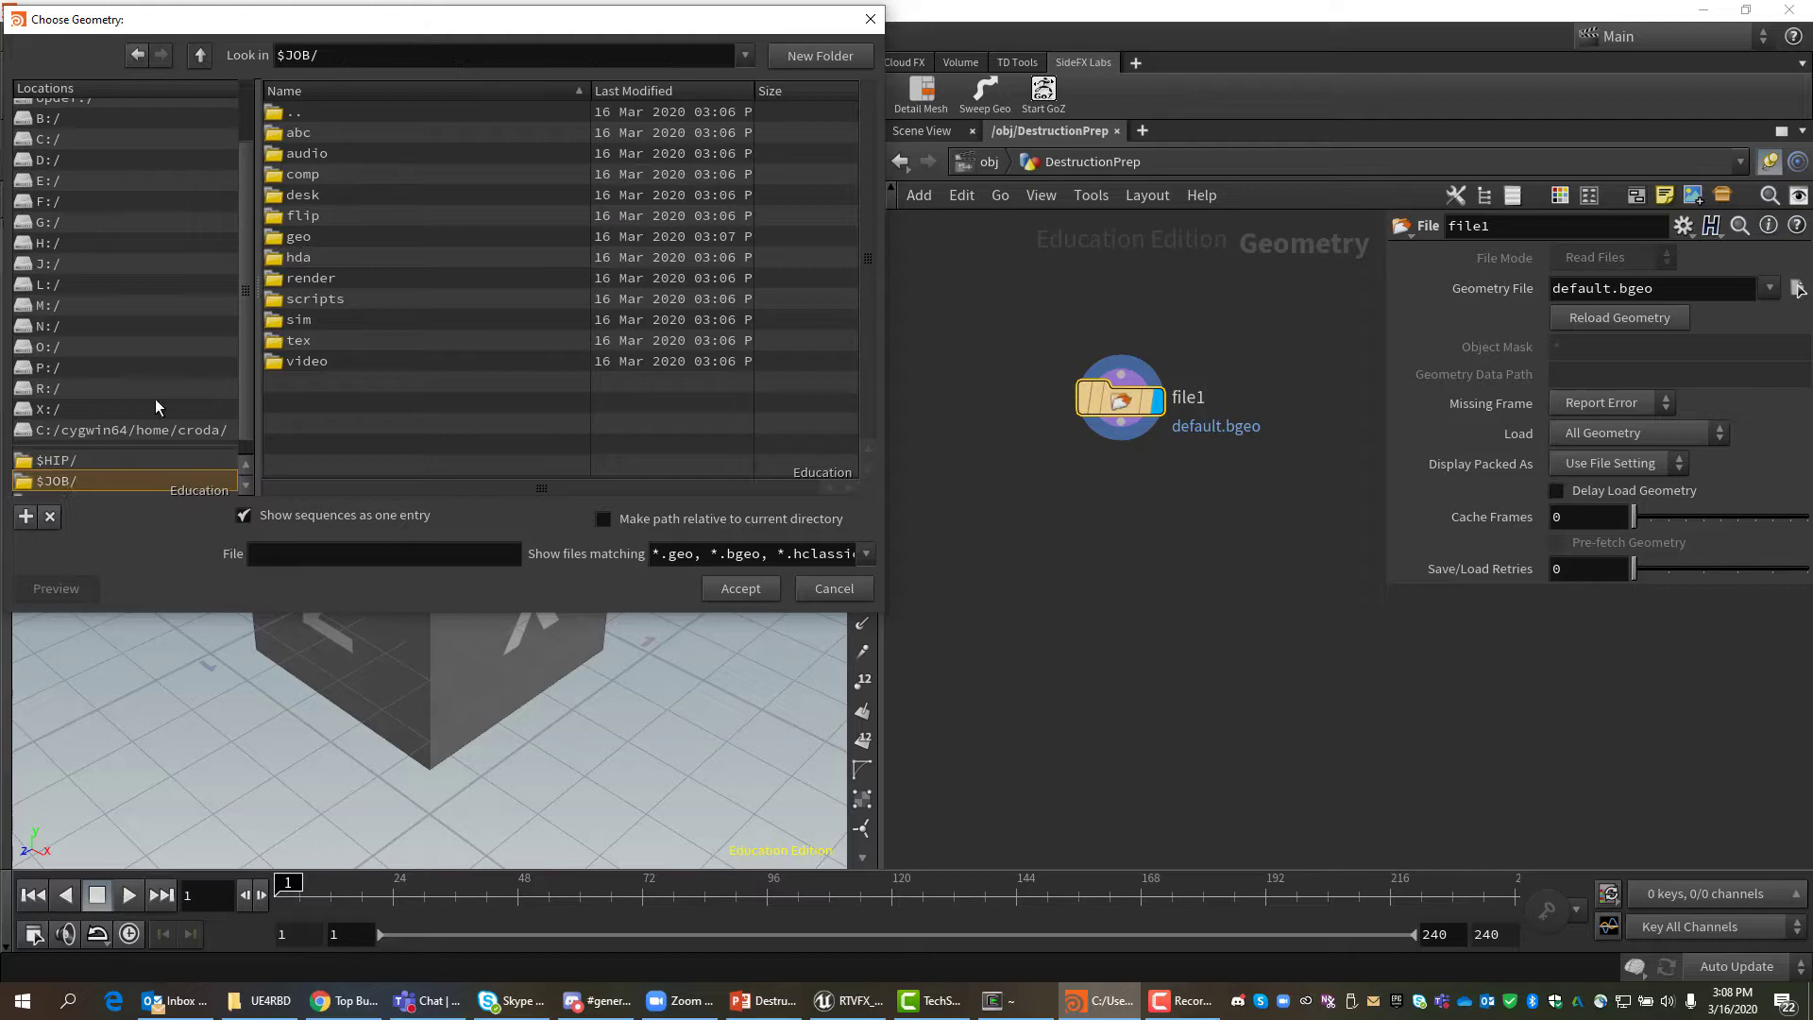
double_click(300, 237)
left_click(330, 132)
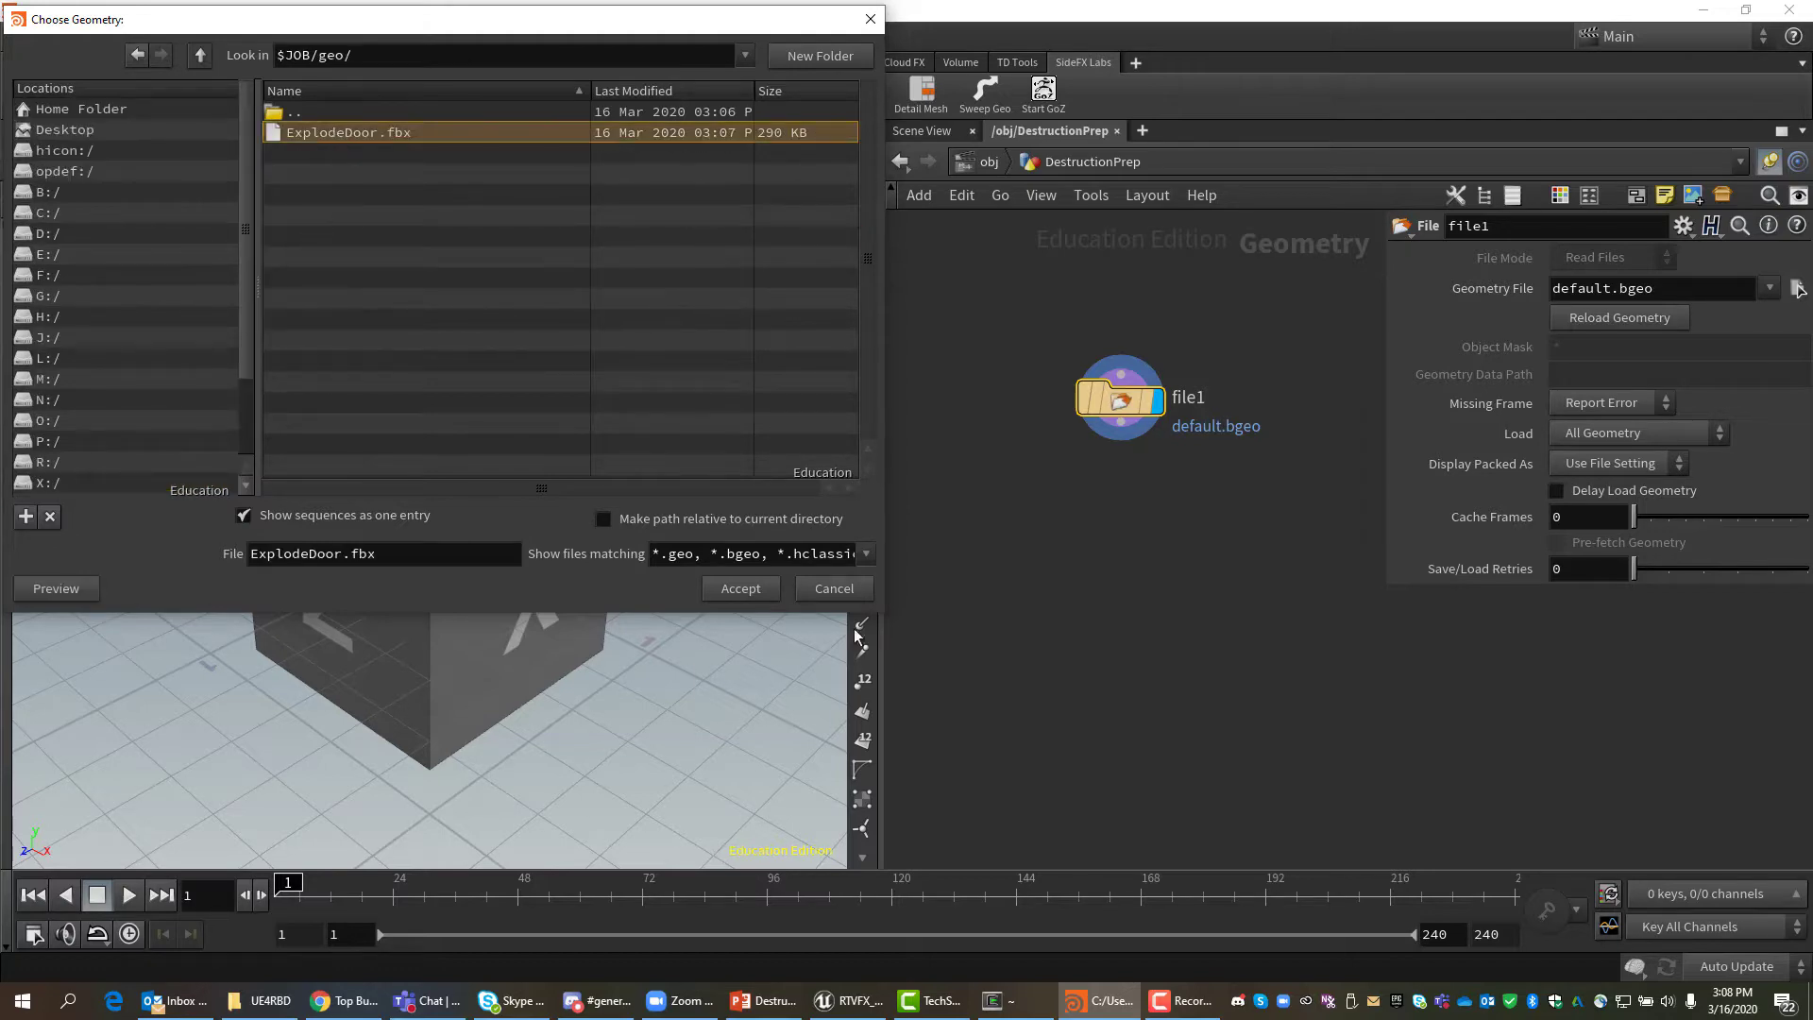
left_click(740, 588)
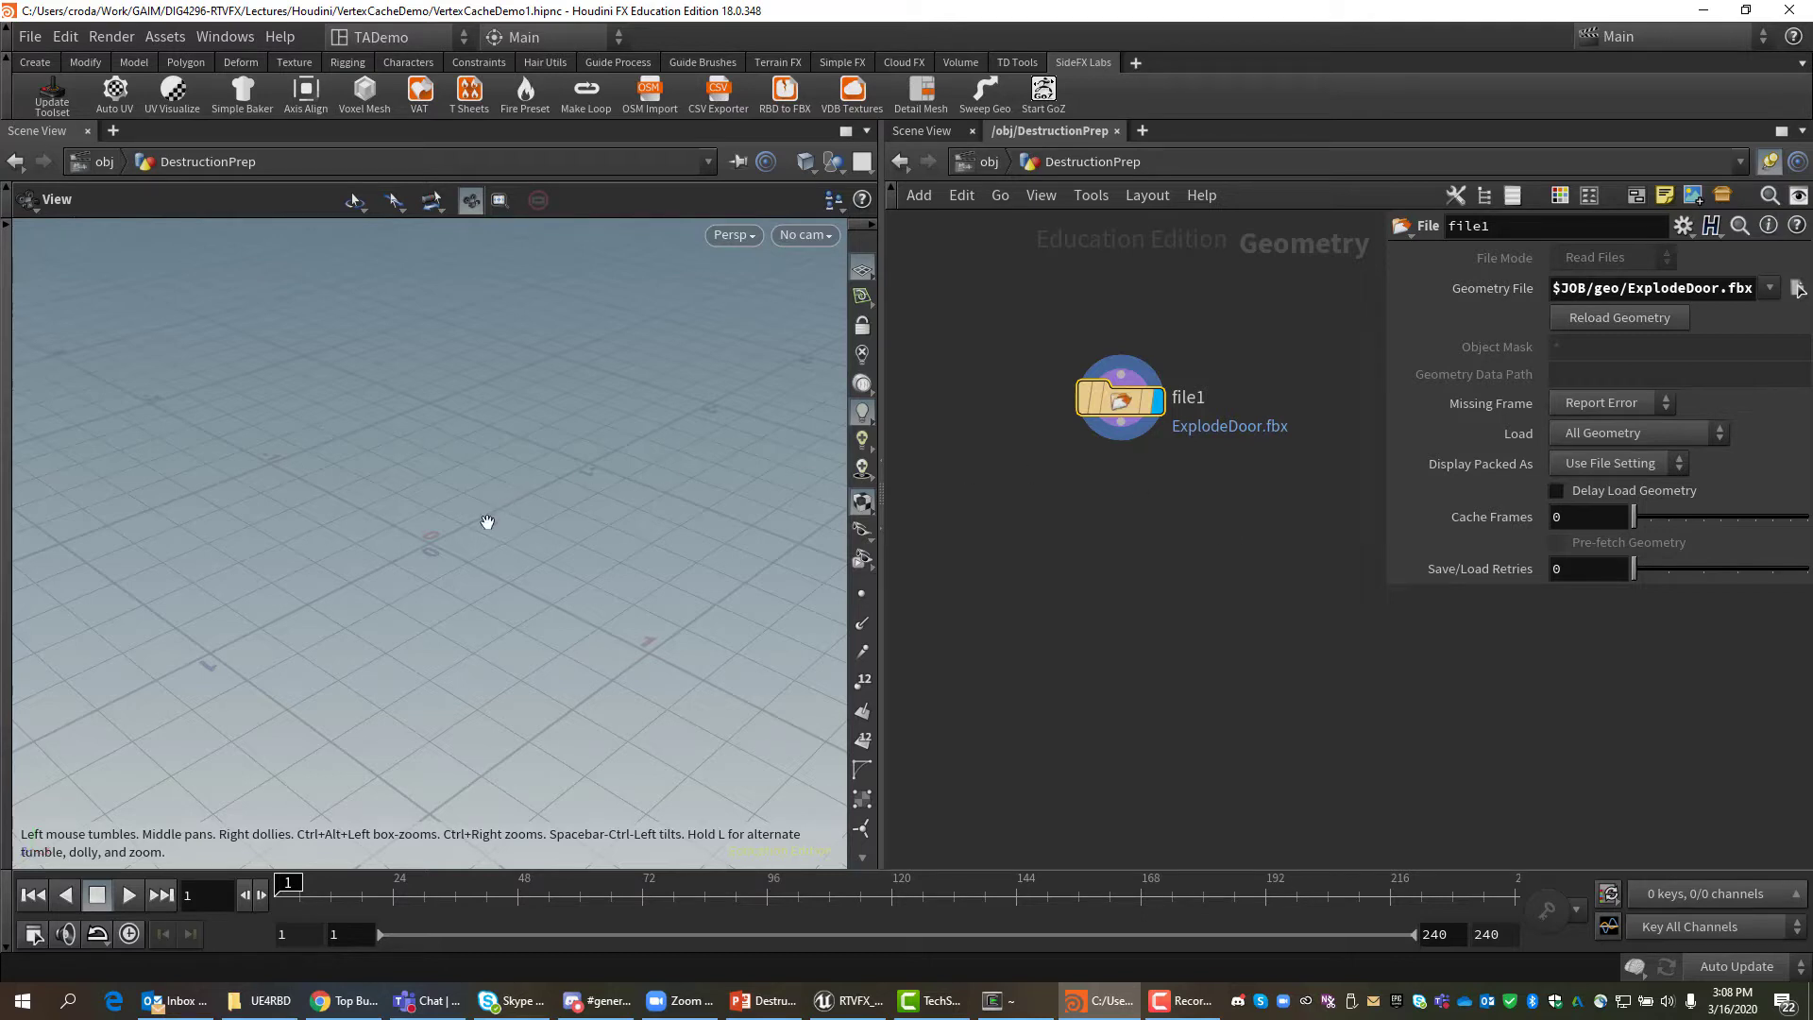
Frame the ExplodeDoor model and orbit to a low front view of its arched doorway.
key("f")
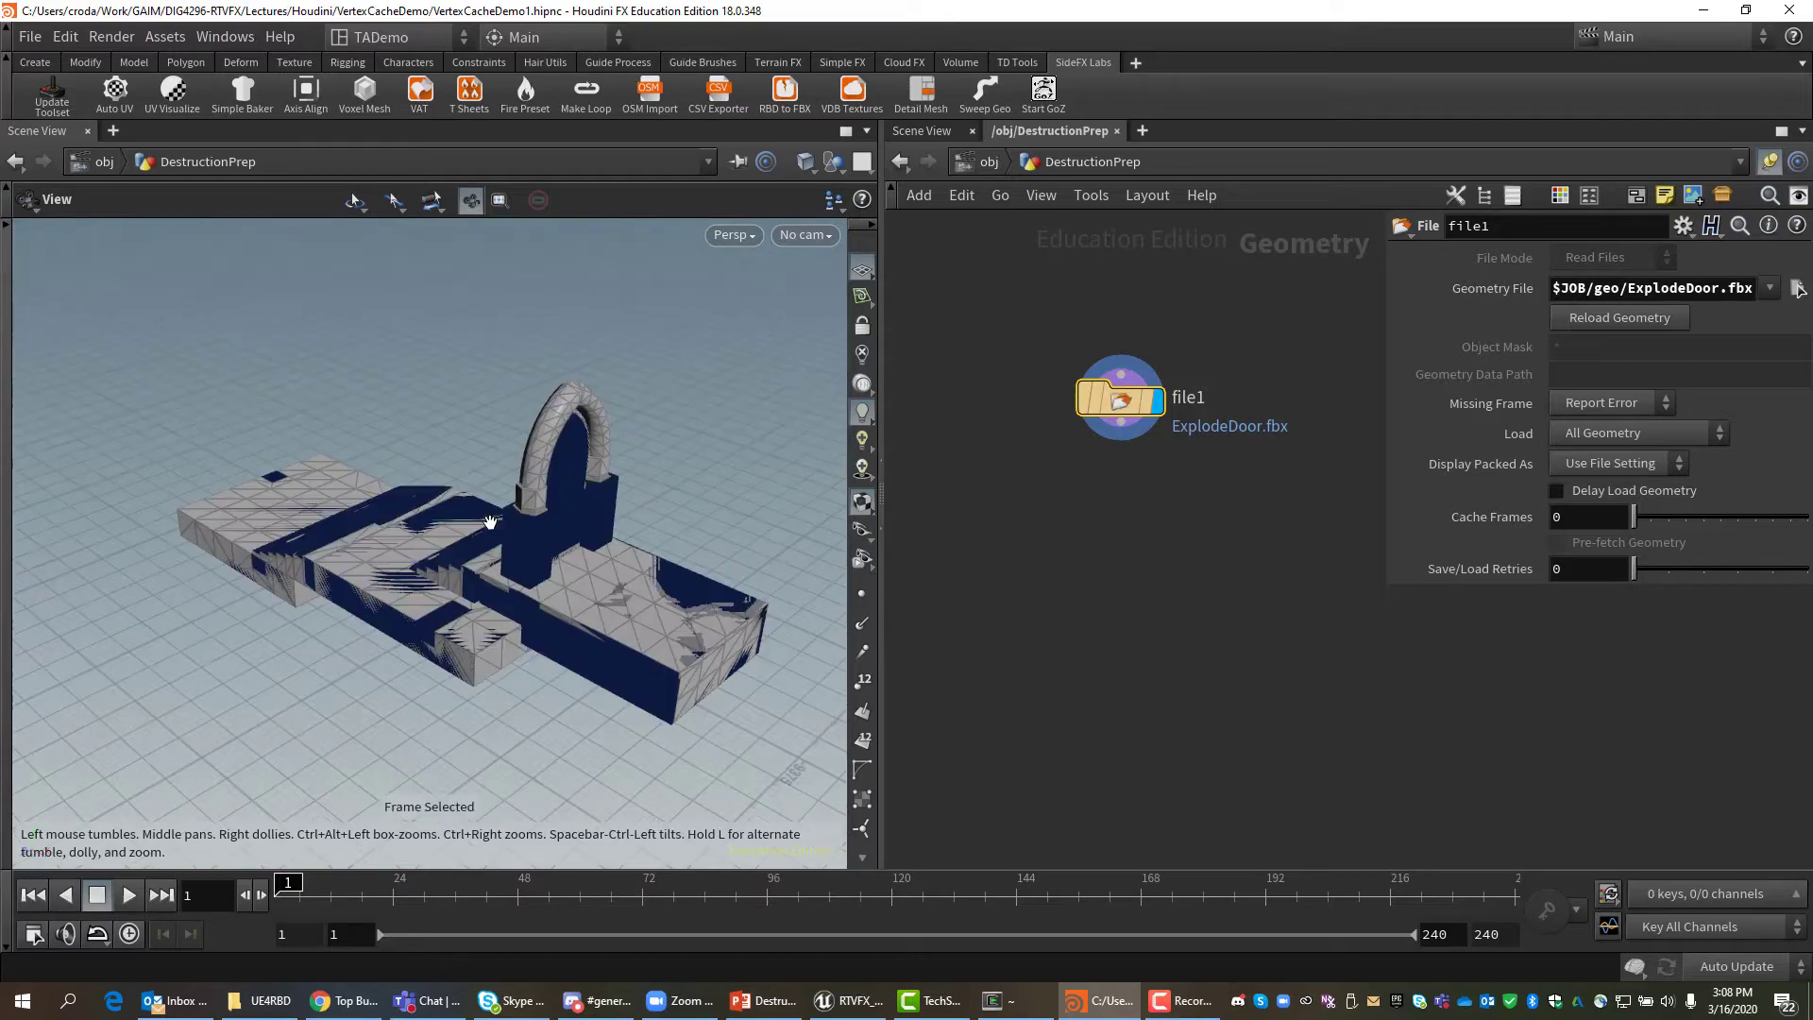
scroll(586, 557, "down", 2)
left_click_drag(562, 573, 850, 482)
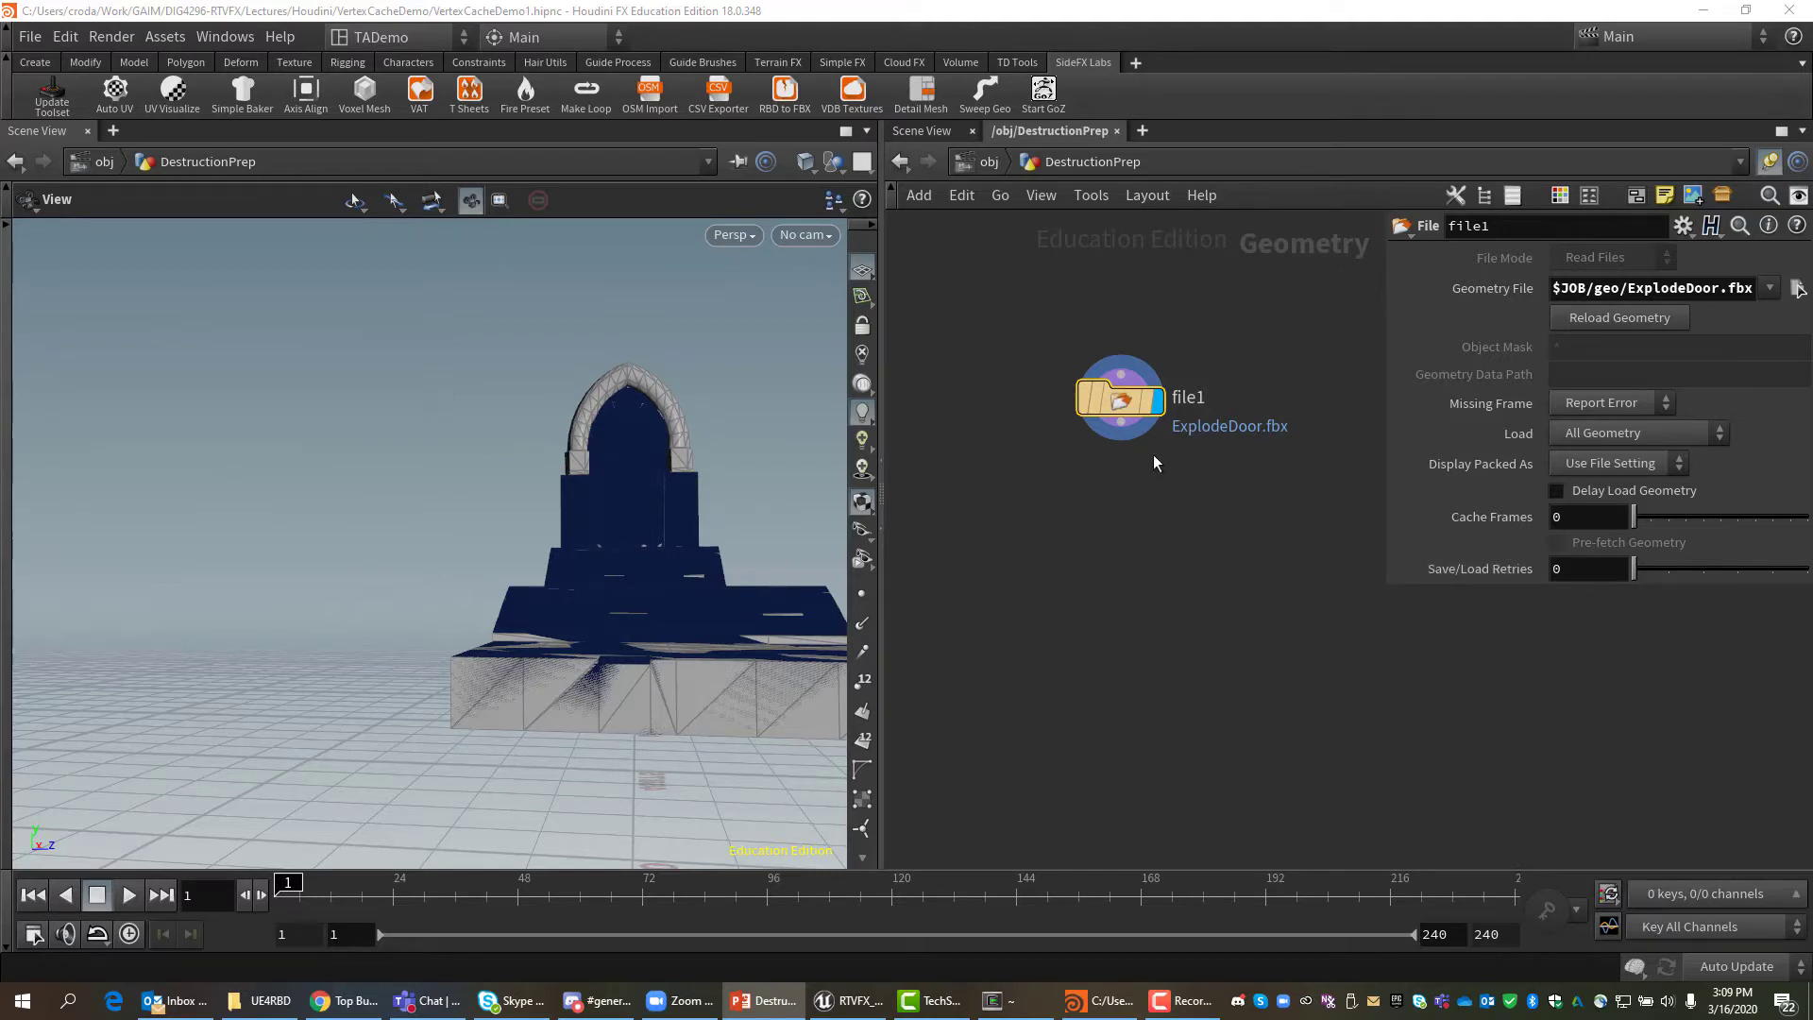
left_click_drag(1124, 429, 1157, 493)
Add a Transform node just below file1 and rename it scaleDown.
type("trans")
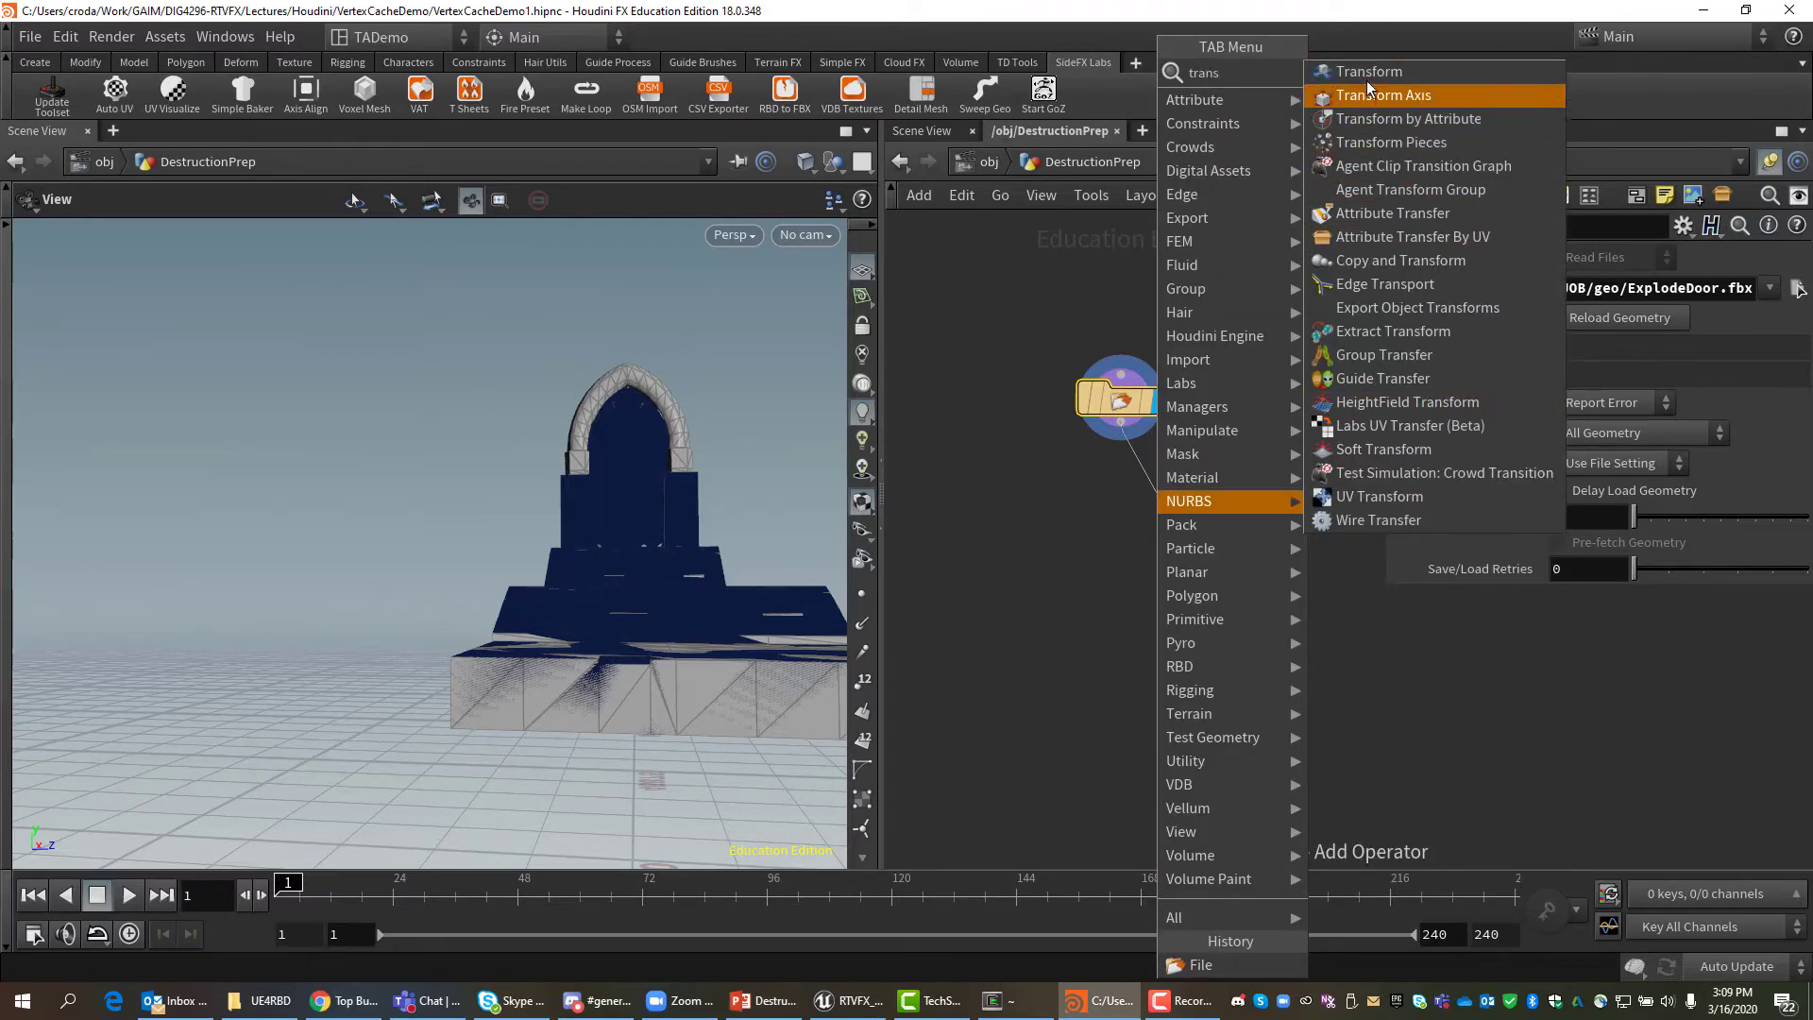
key("Escape")
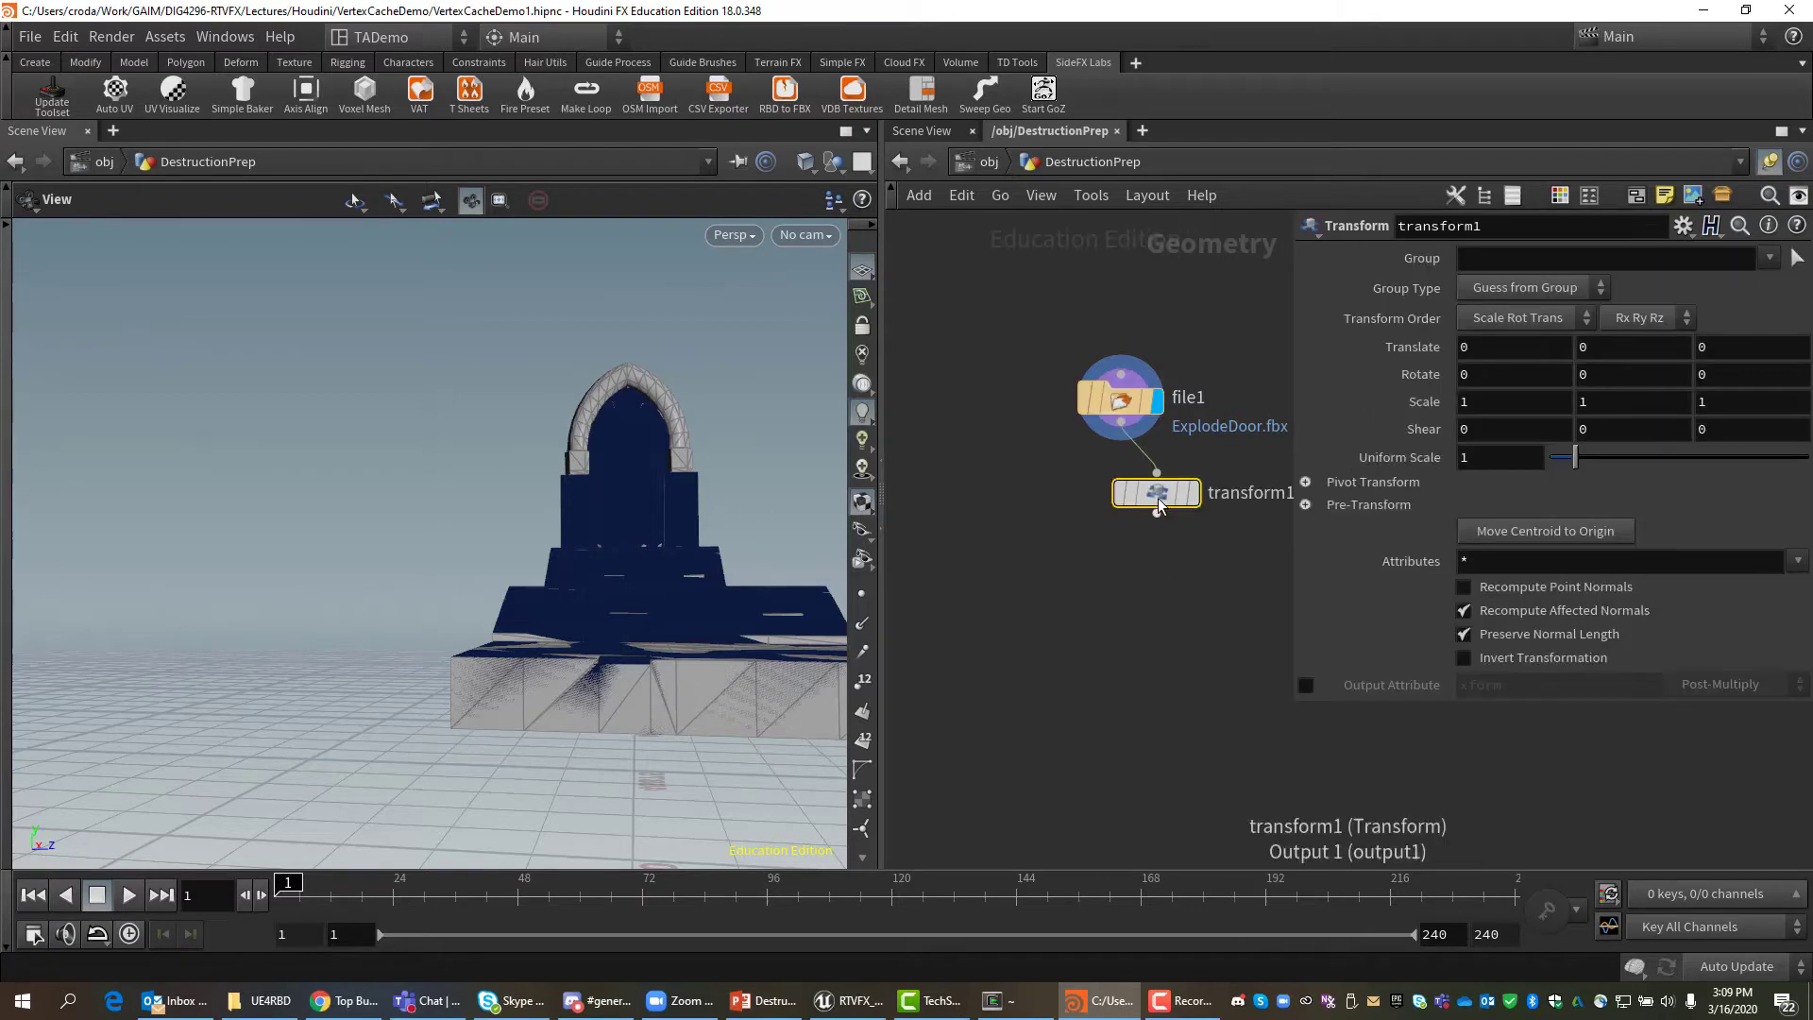
left_click_drag(1155, 497, 1109, 481)
double_click(1204, 479)
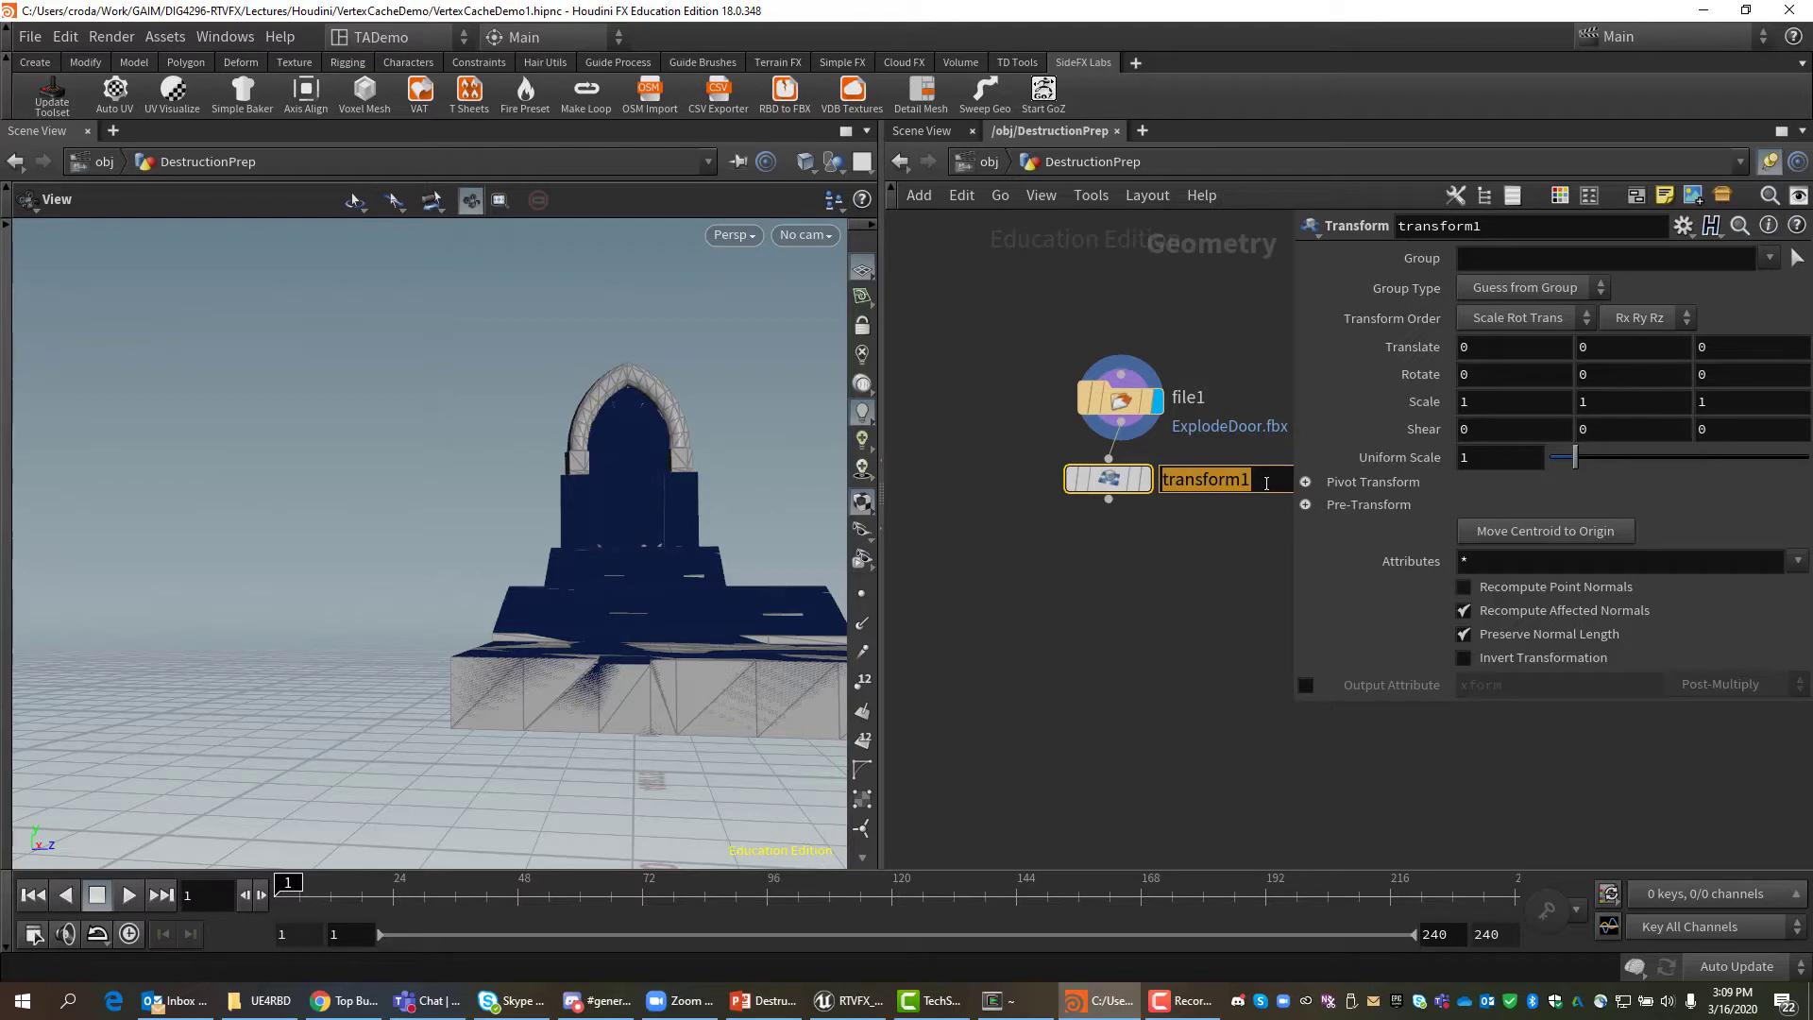
type("sca")
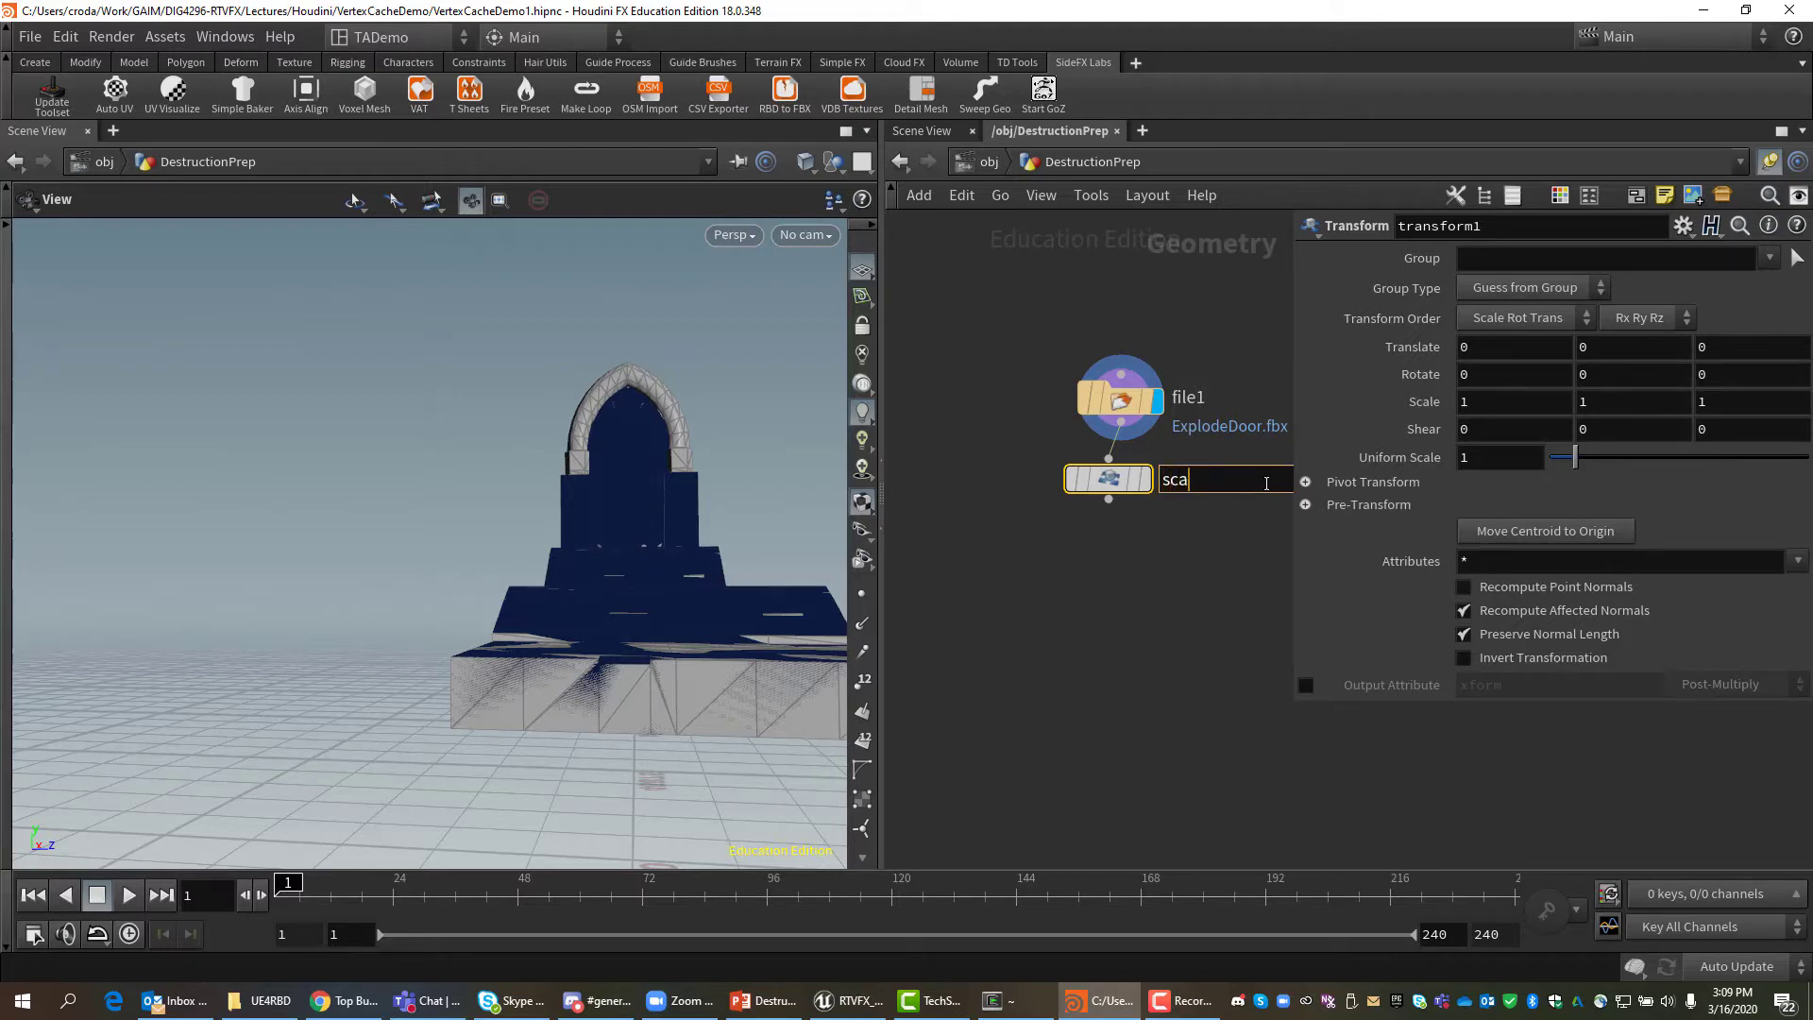
type("leDown")
key("Return")
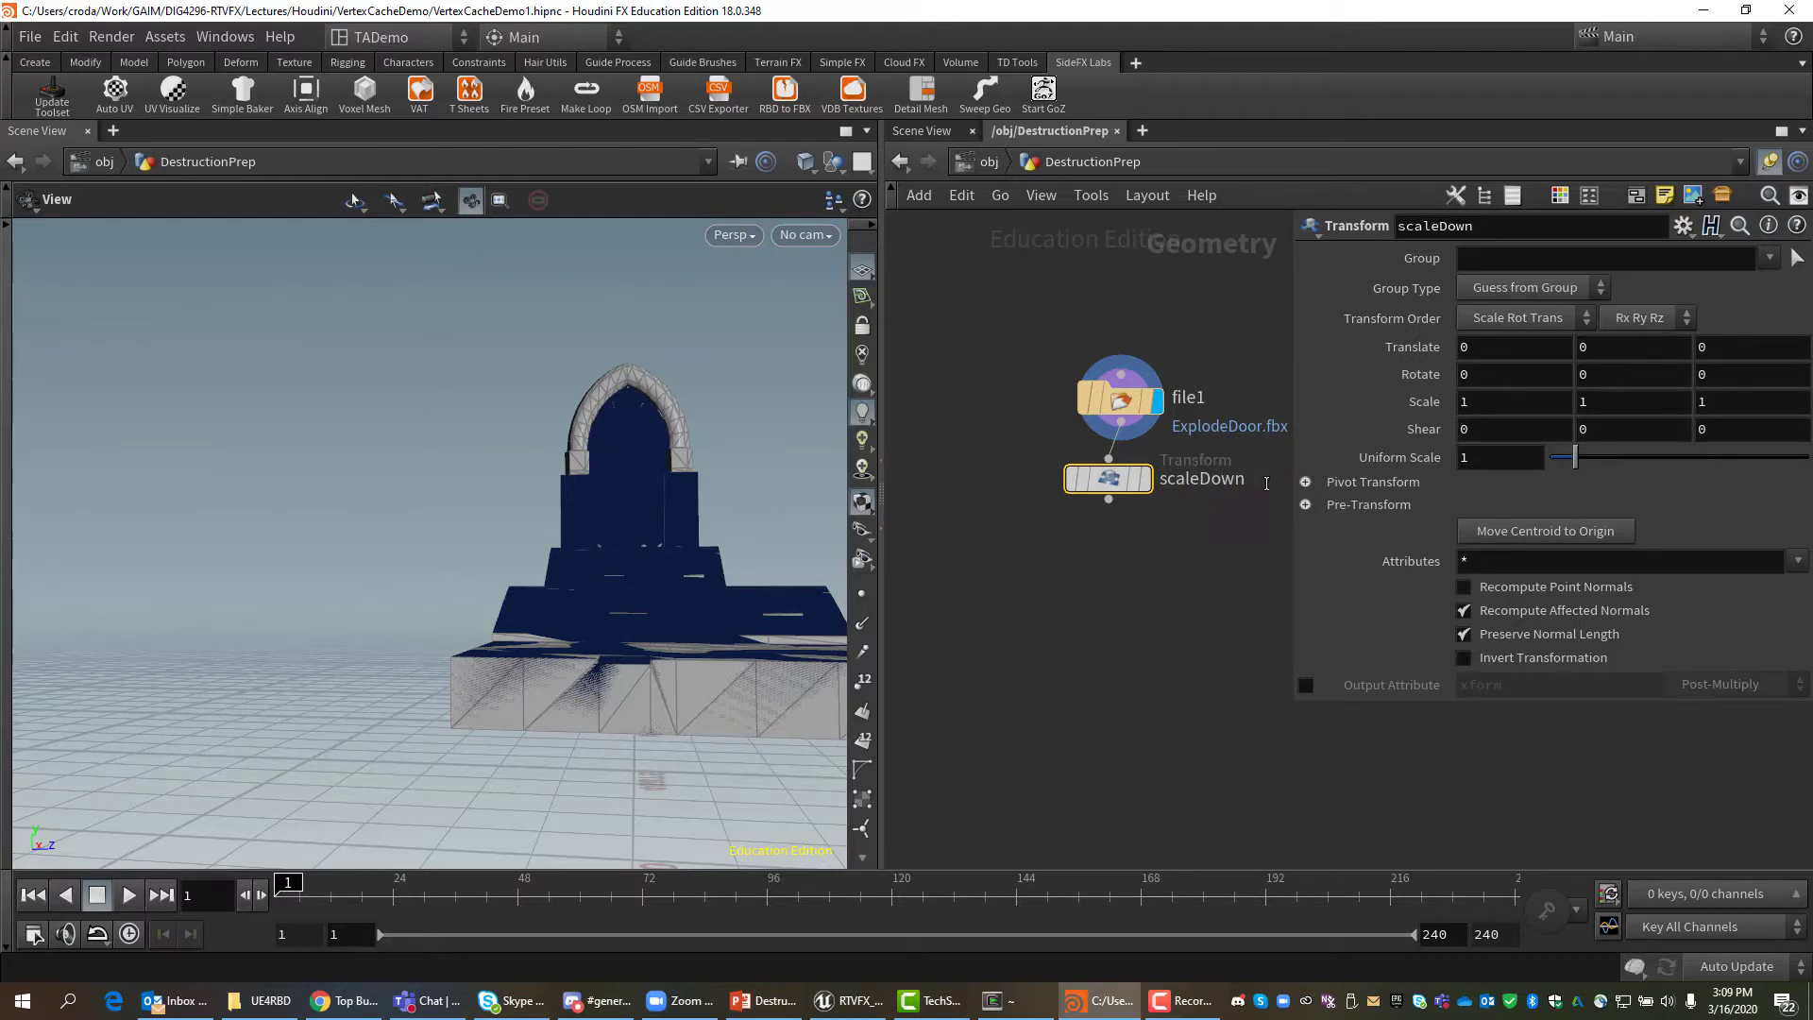
Give scaleDown a Uniform Scale of .01, display it, and frame the shrunken door from a low side angle.
left_click(1493, 466)
type(".01")
key("Return")
left_click(1147, 482)
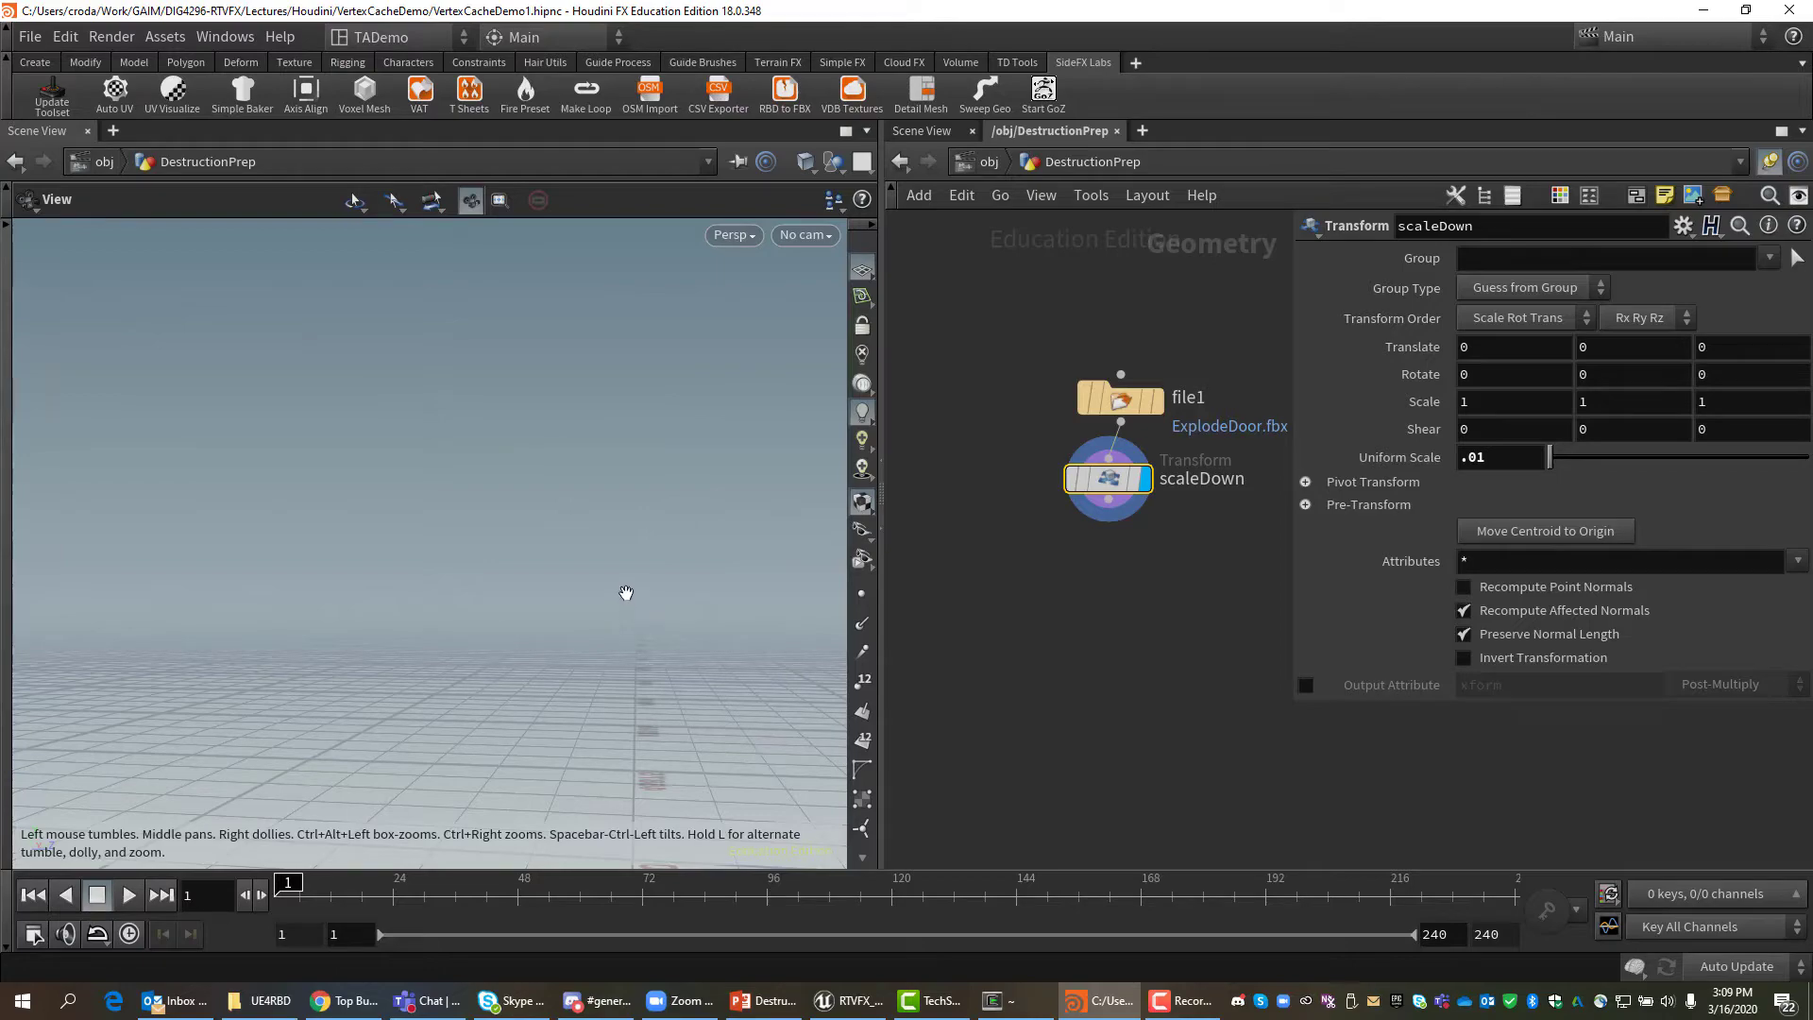
key("f")
mouse_move(586, 563)
left_mouse_down()
mouse_move(577, 609)
mouse_move(475, 590)
mouse_move(582, 742)
mouse_move(526, 769)
mouse_move(562, 796)
mouse_move(515, 694)
mouse_move(405, 555)
mouse_move(595, 563)
left_mouse_up()
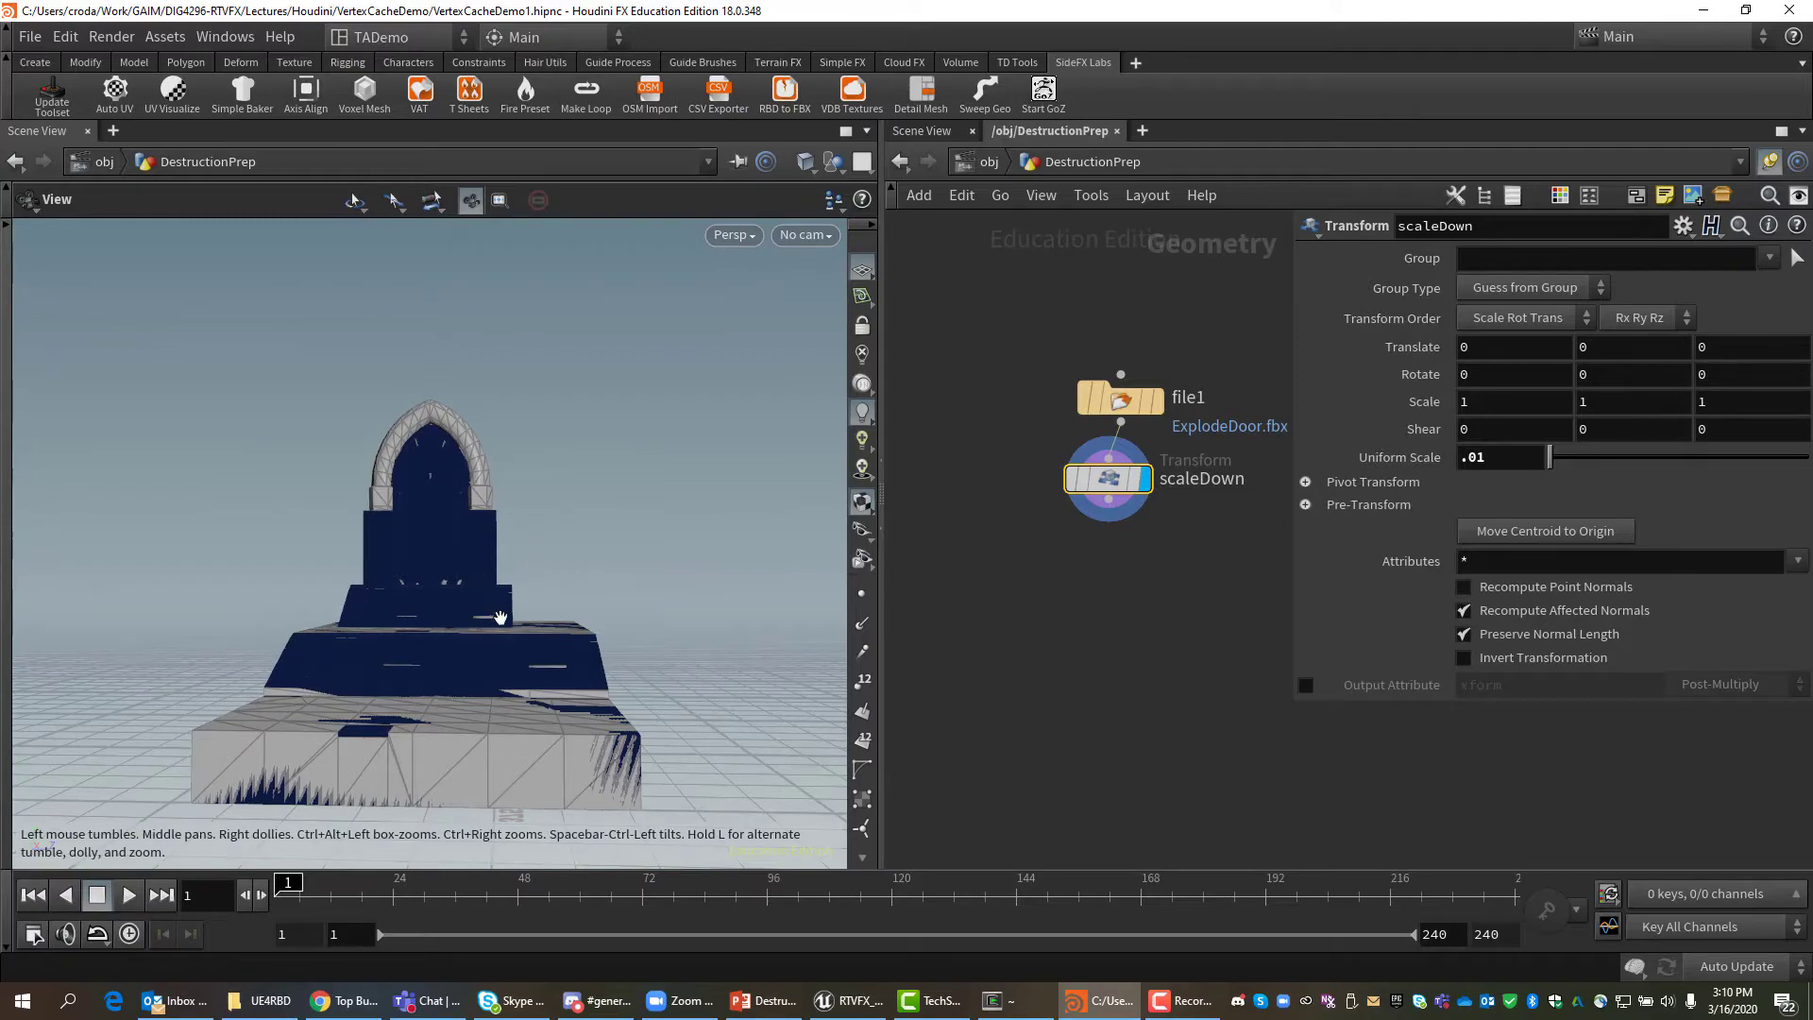
left_click_drag(441, 574, 444, 627)
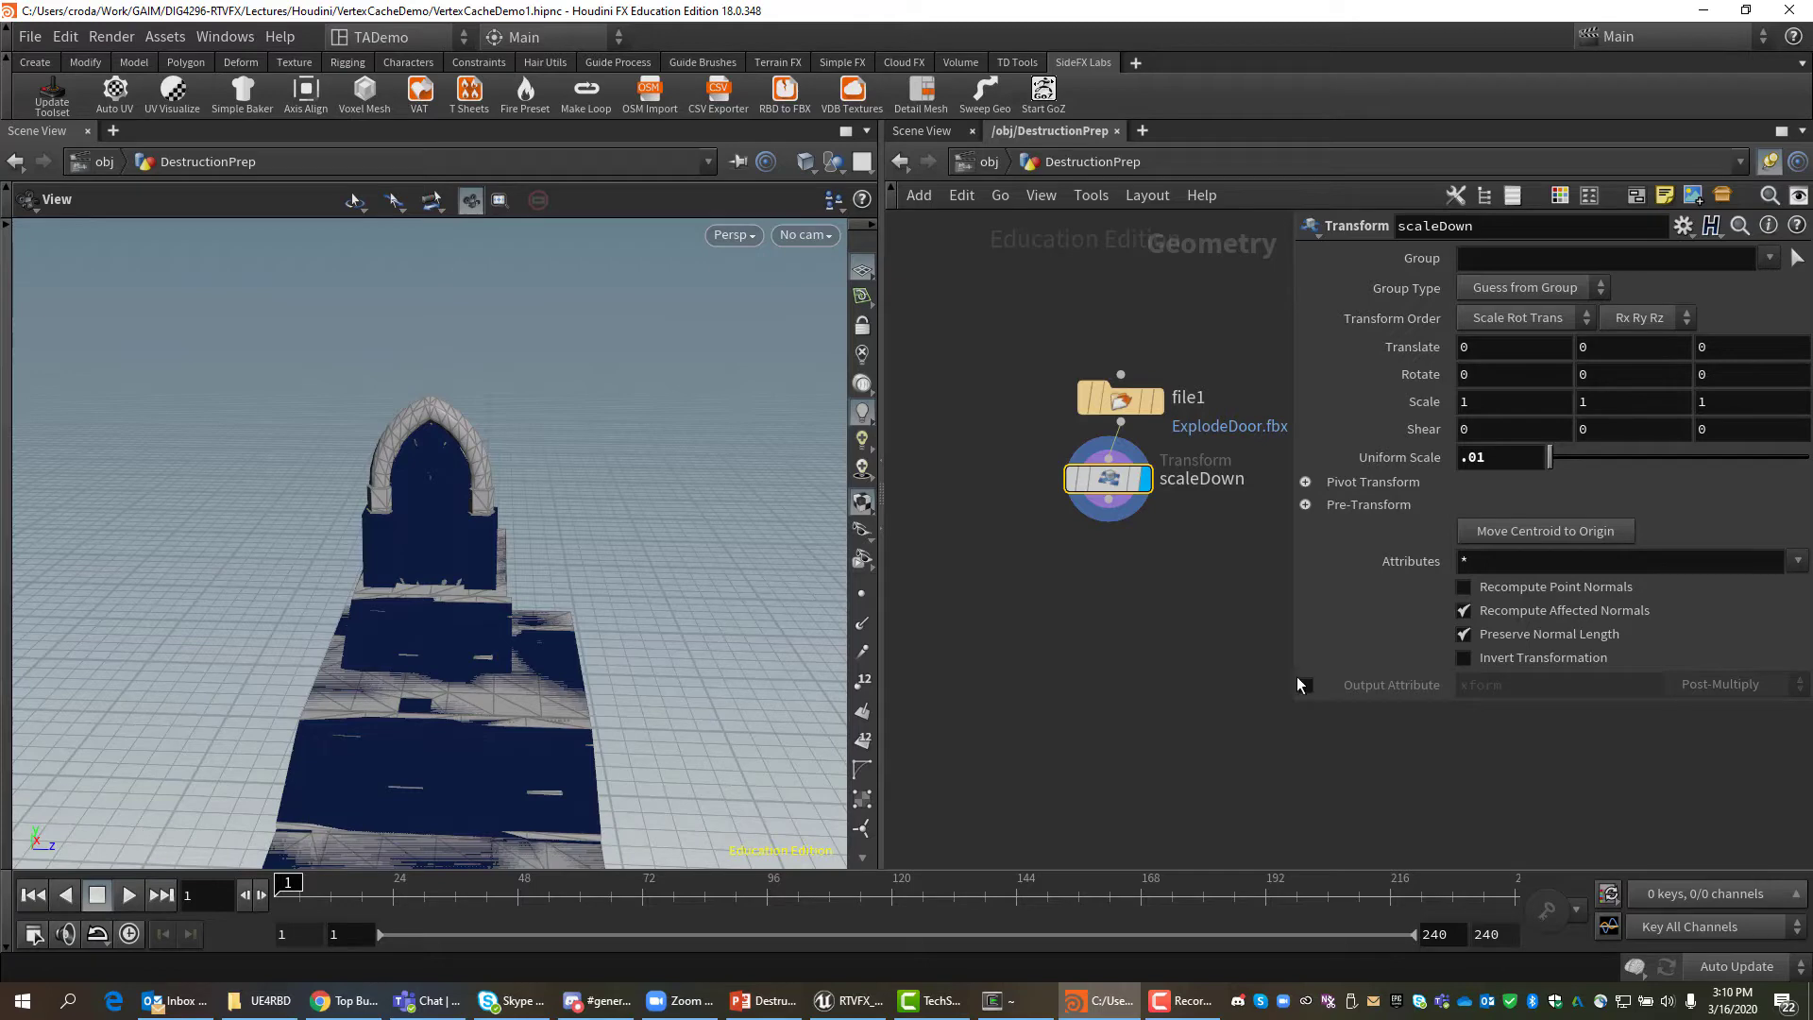
Wire a Blast node, blast1, below scaleDown and display its output.
left_click(1111, 506)
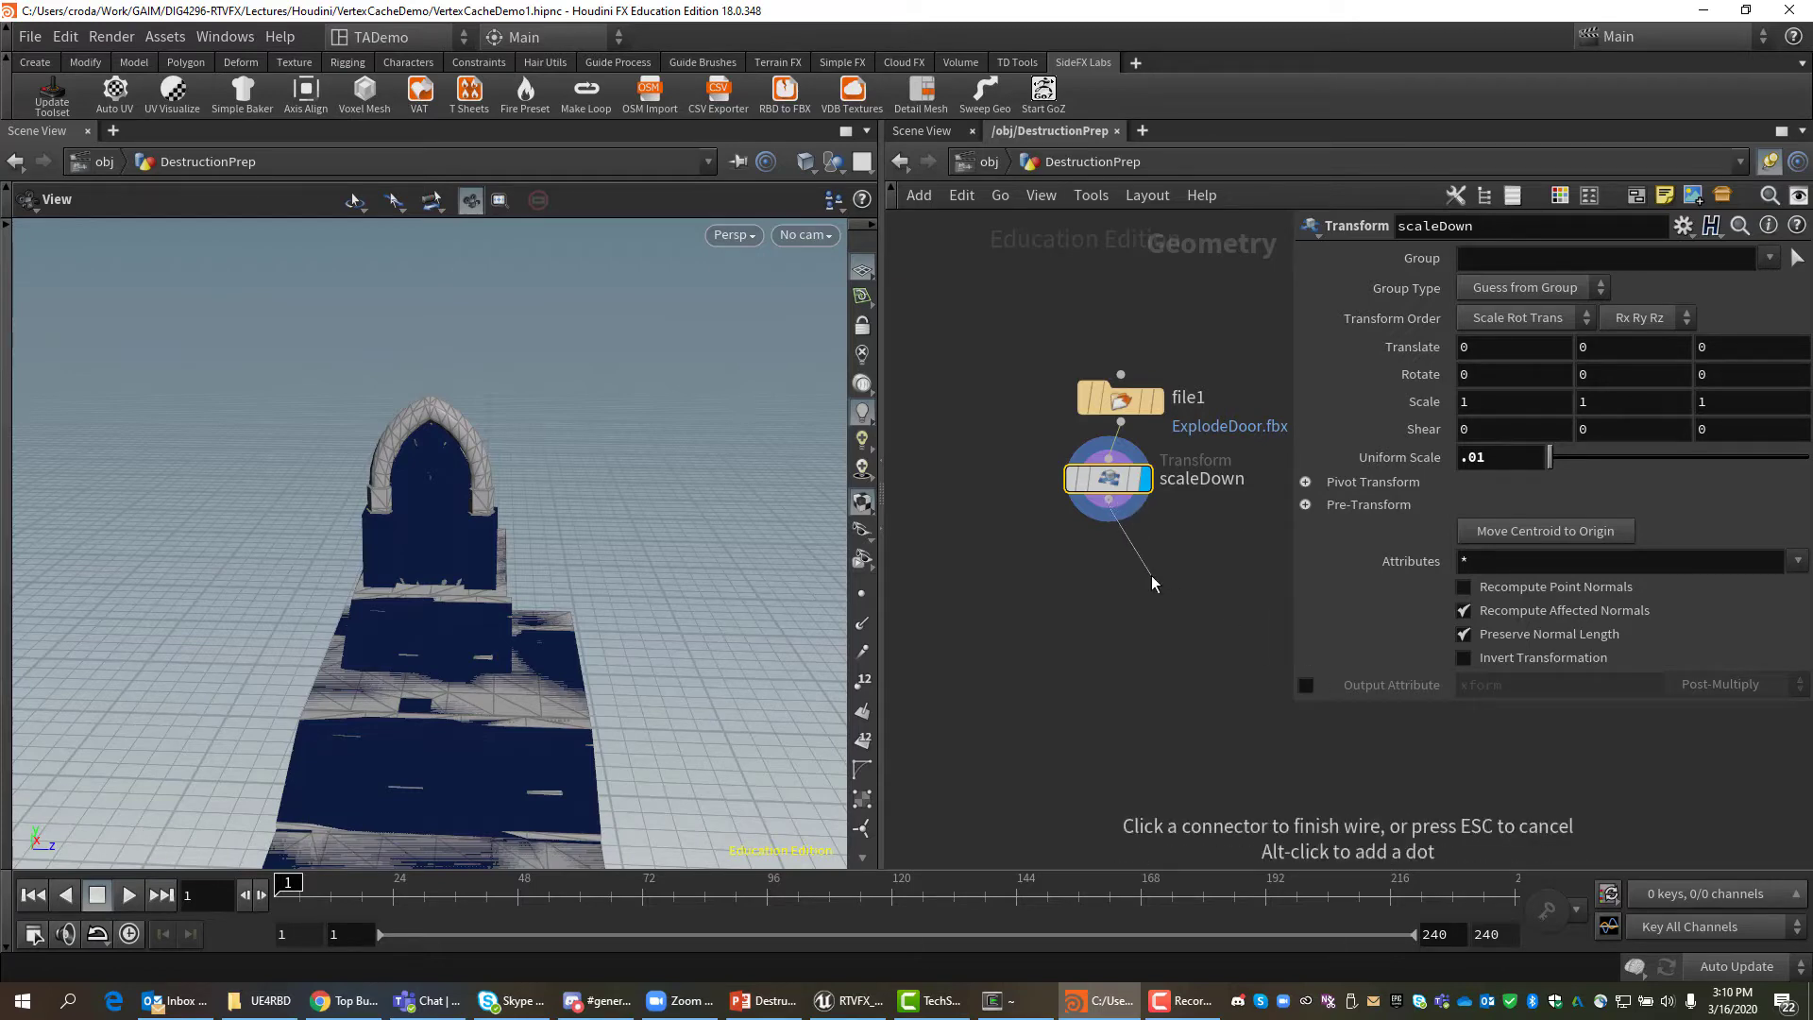
key("Tab")
type("blast")
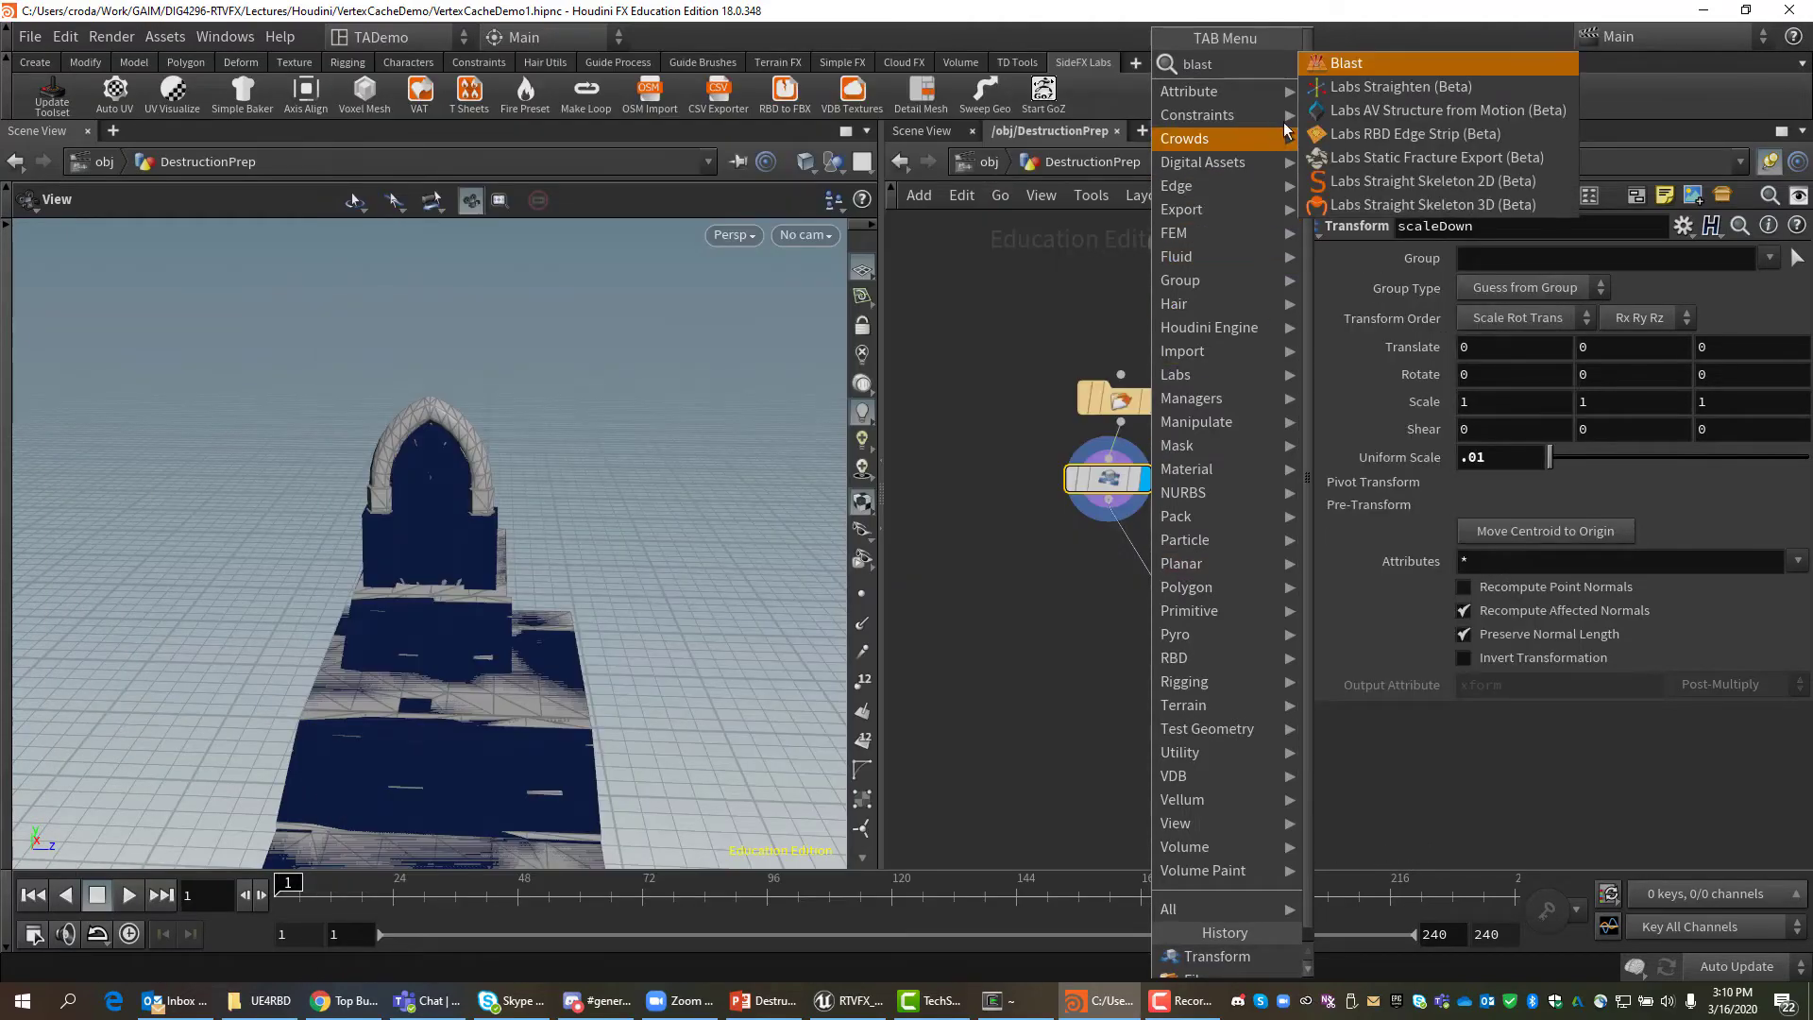
left_click(1348, 62)
left_click(1167, 578)
left_click_drag(1169, 581, 1112, 597)
left_click(1126, 591)
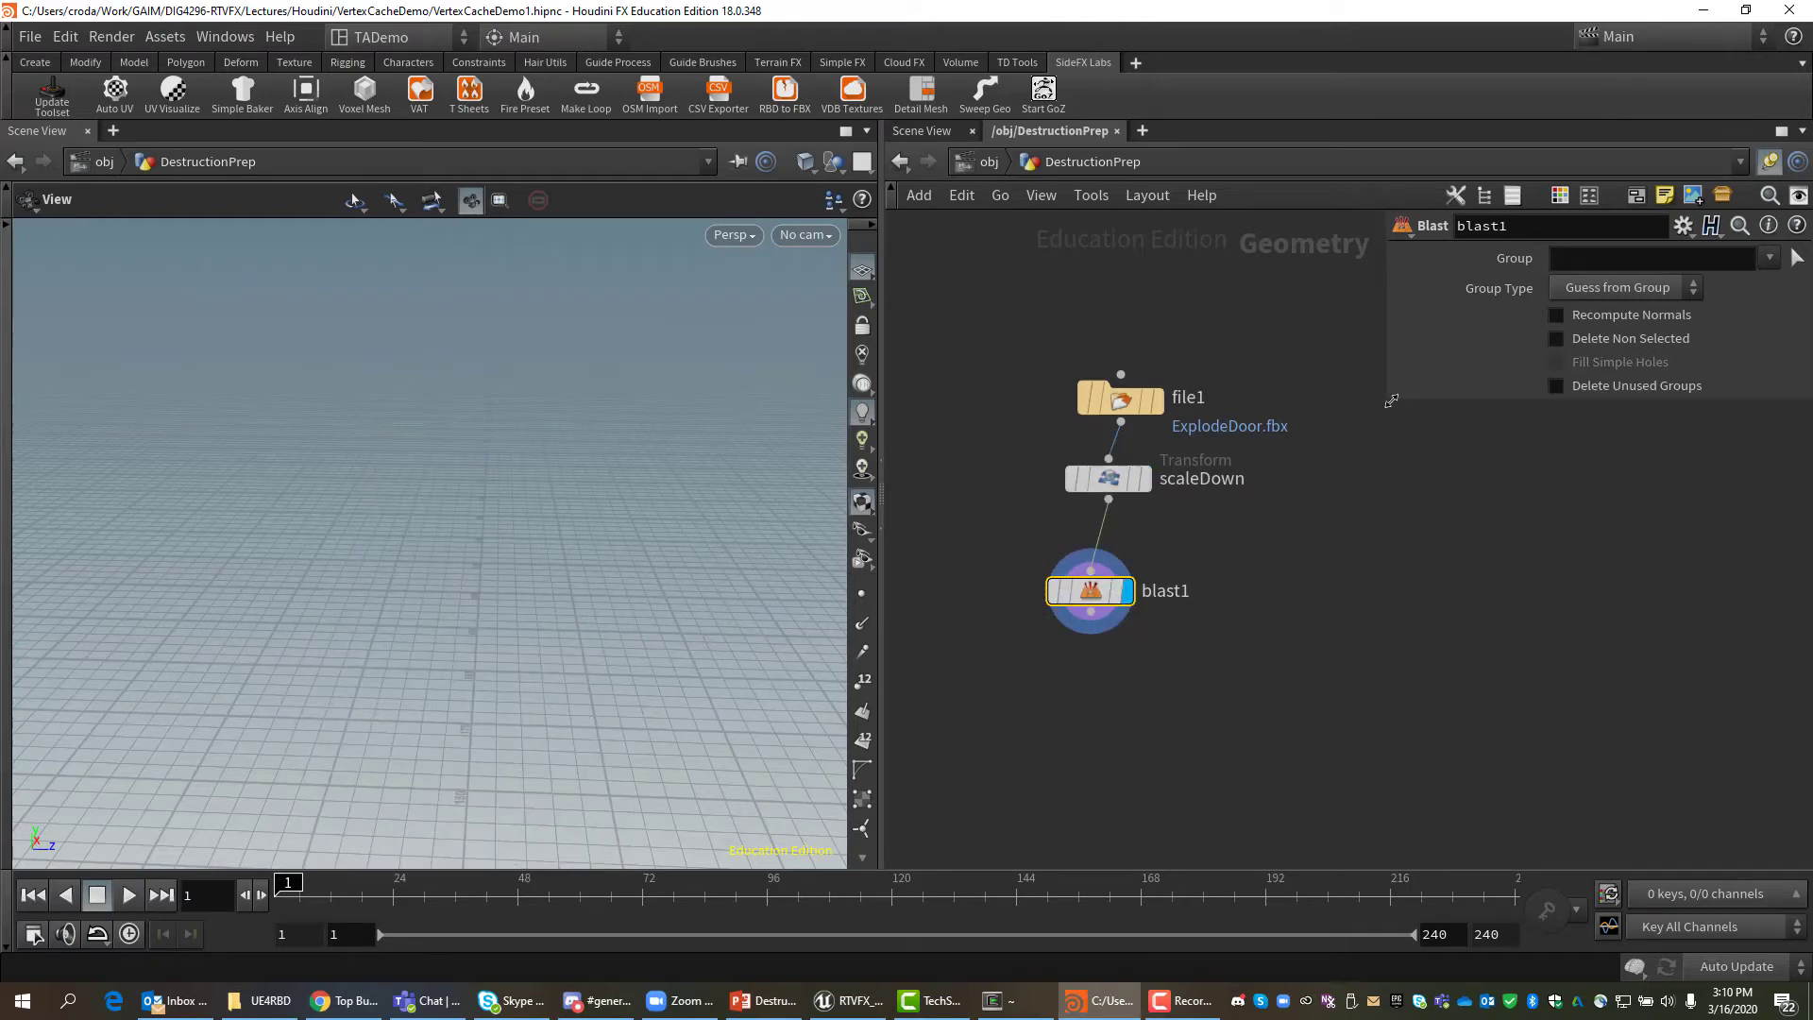
left_click(1564, 262)
type("@name")
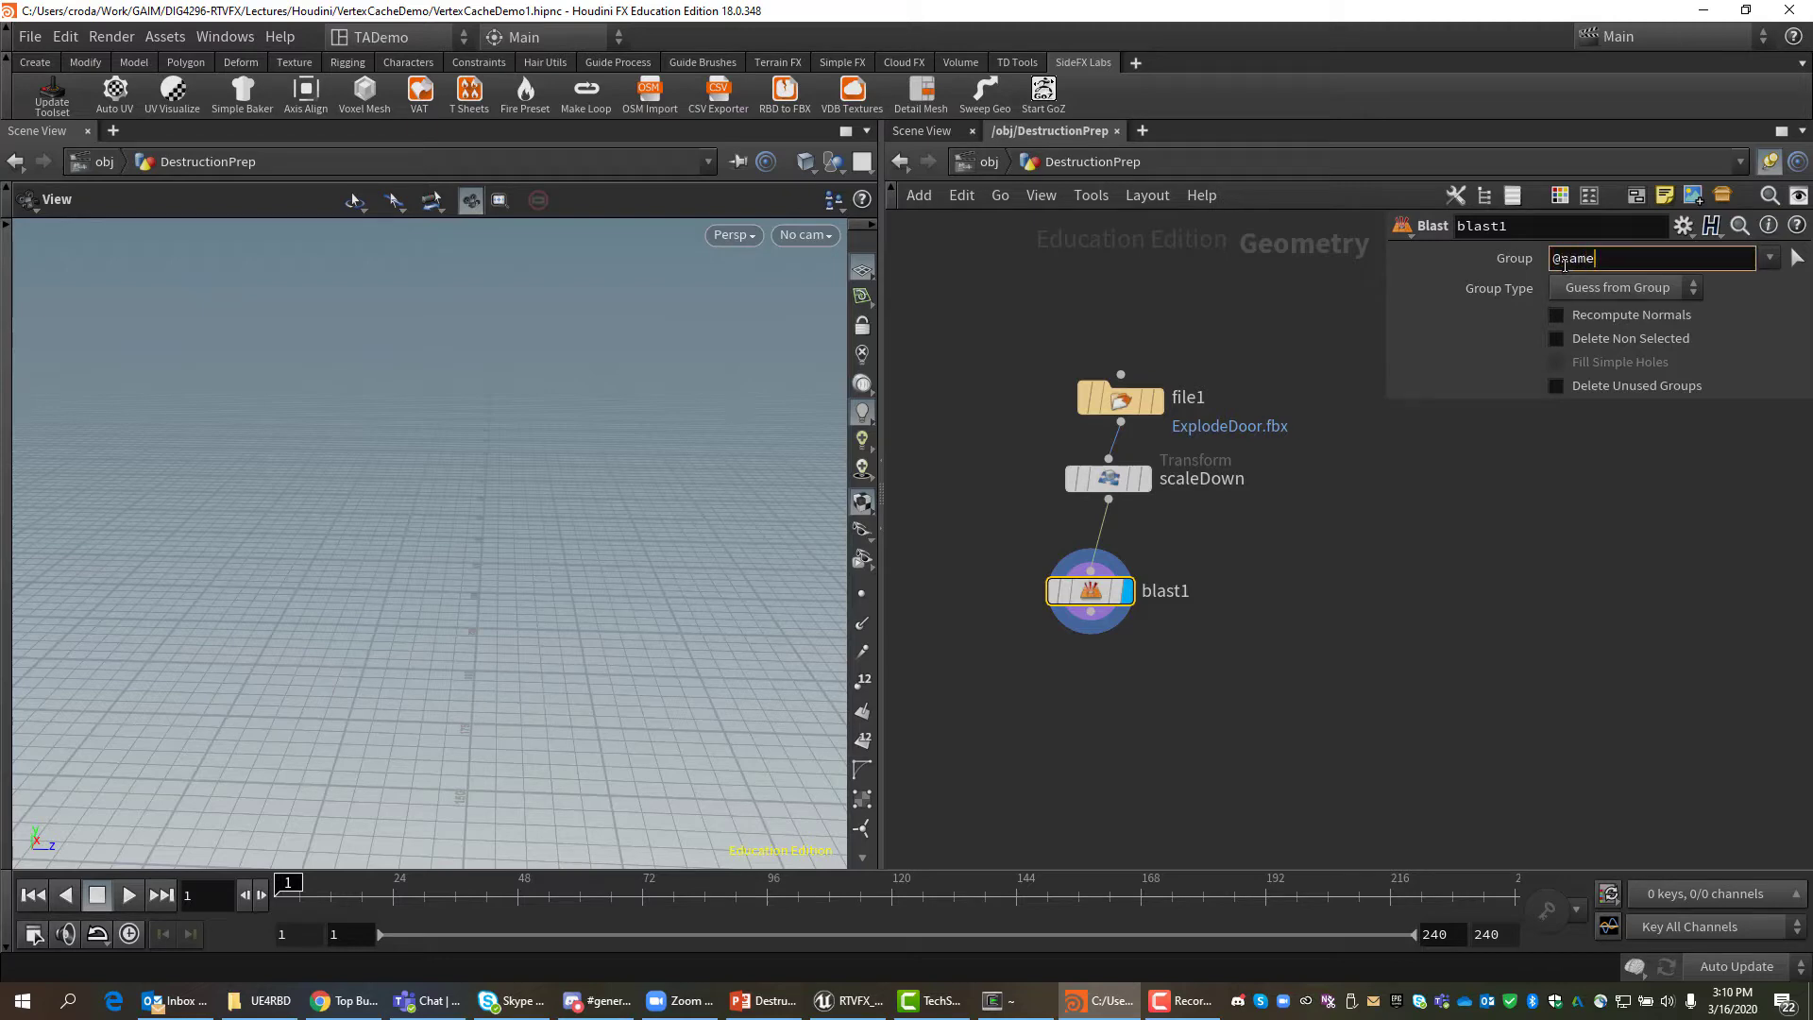
type("=UCX_*")
key("Return")
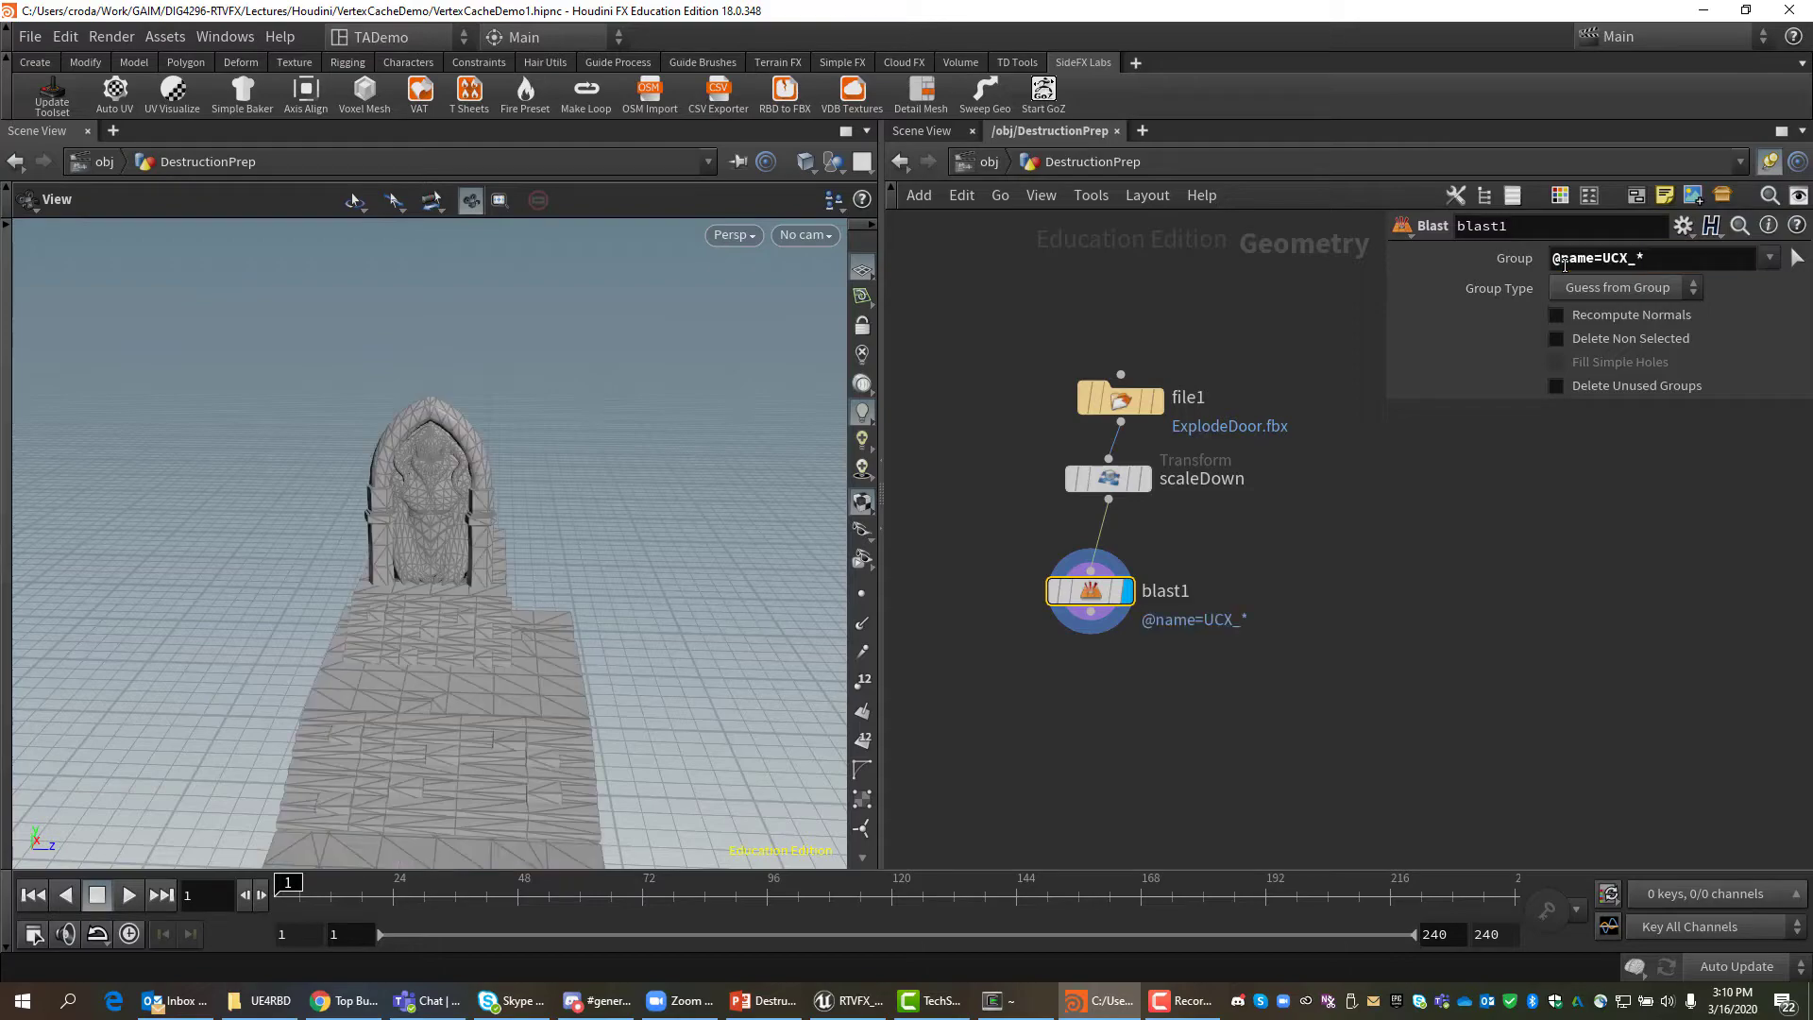
mouse_move(627, 659)
left_mouse_down()
mouse_move(434, 642)
mouse_move(602, 659)
mouse_move(636, 627)
left_mouse_up()
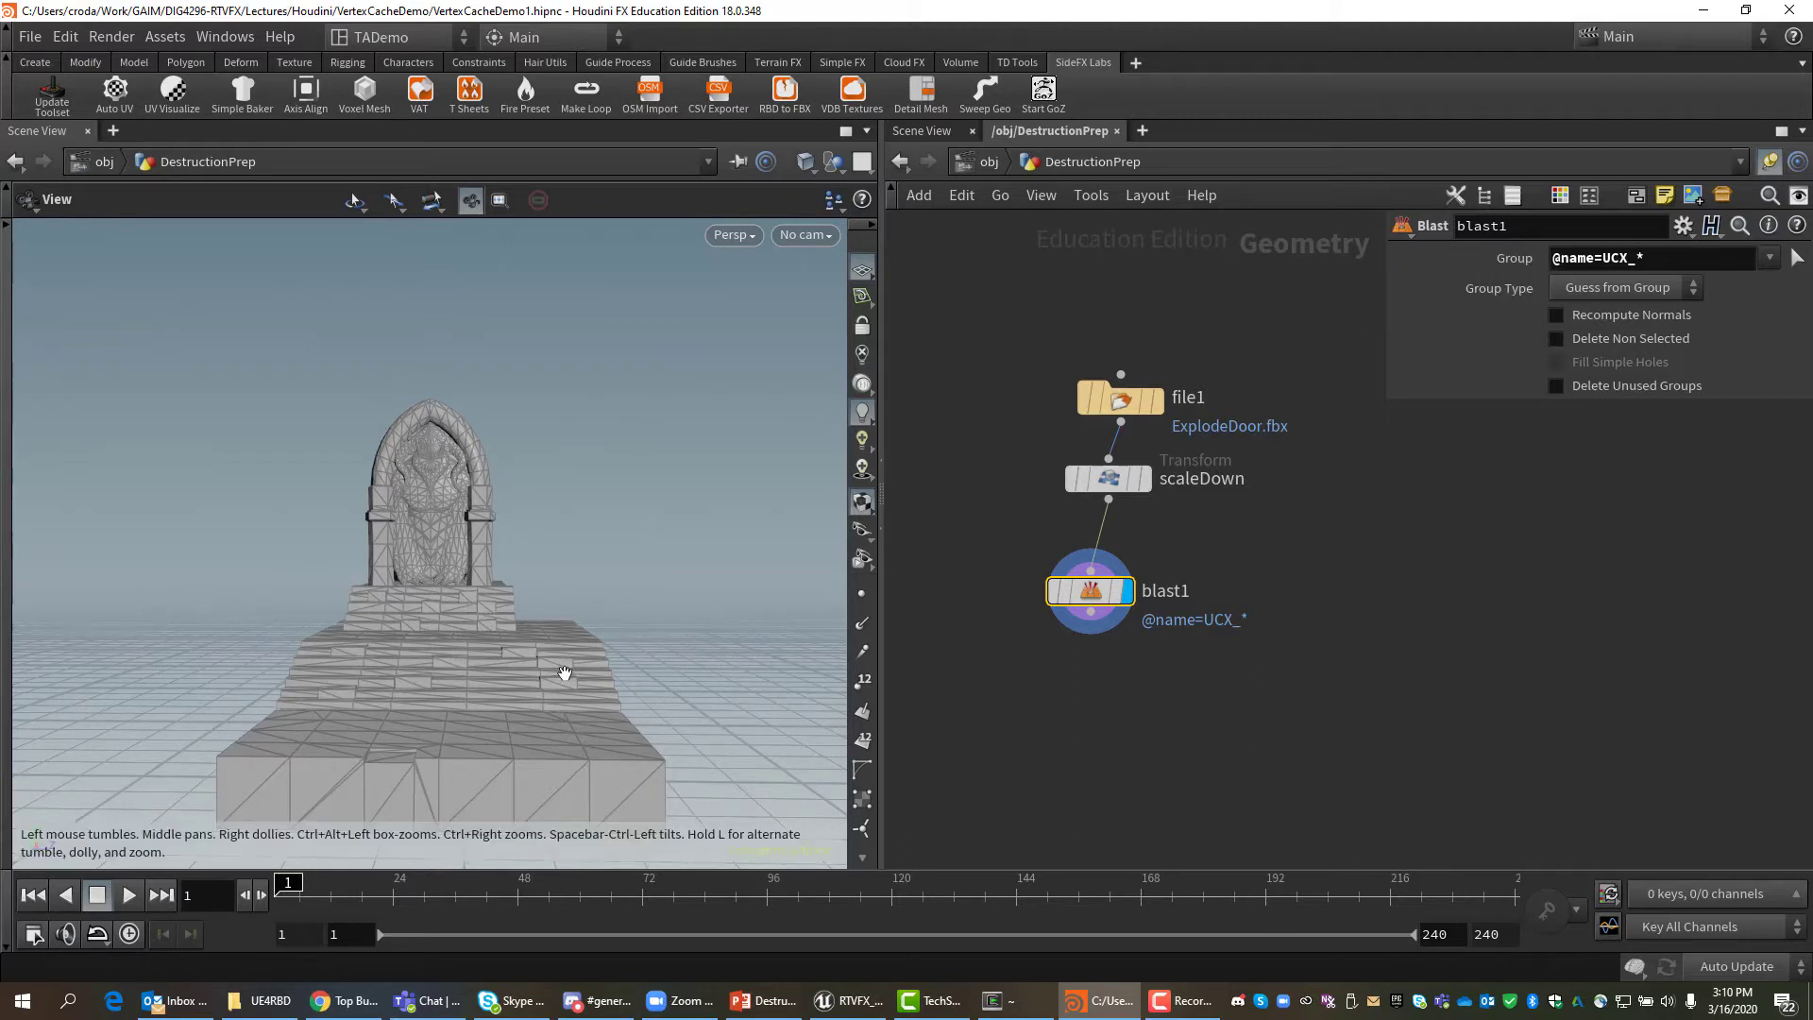
left_click_drag(565, 672, 485, 535)
left_click_drag(513, 655, 514, 602)
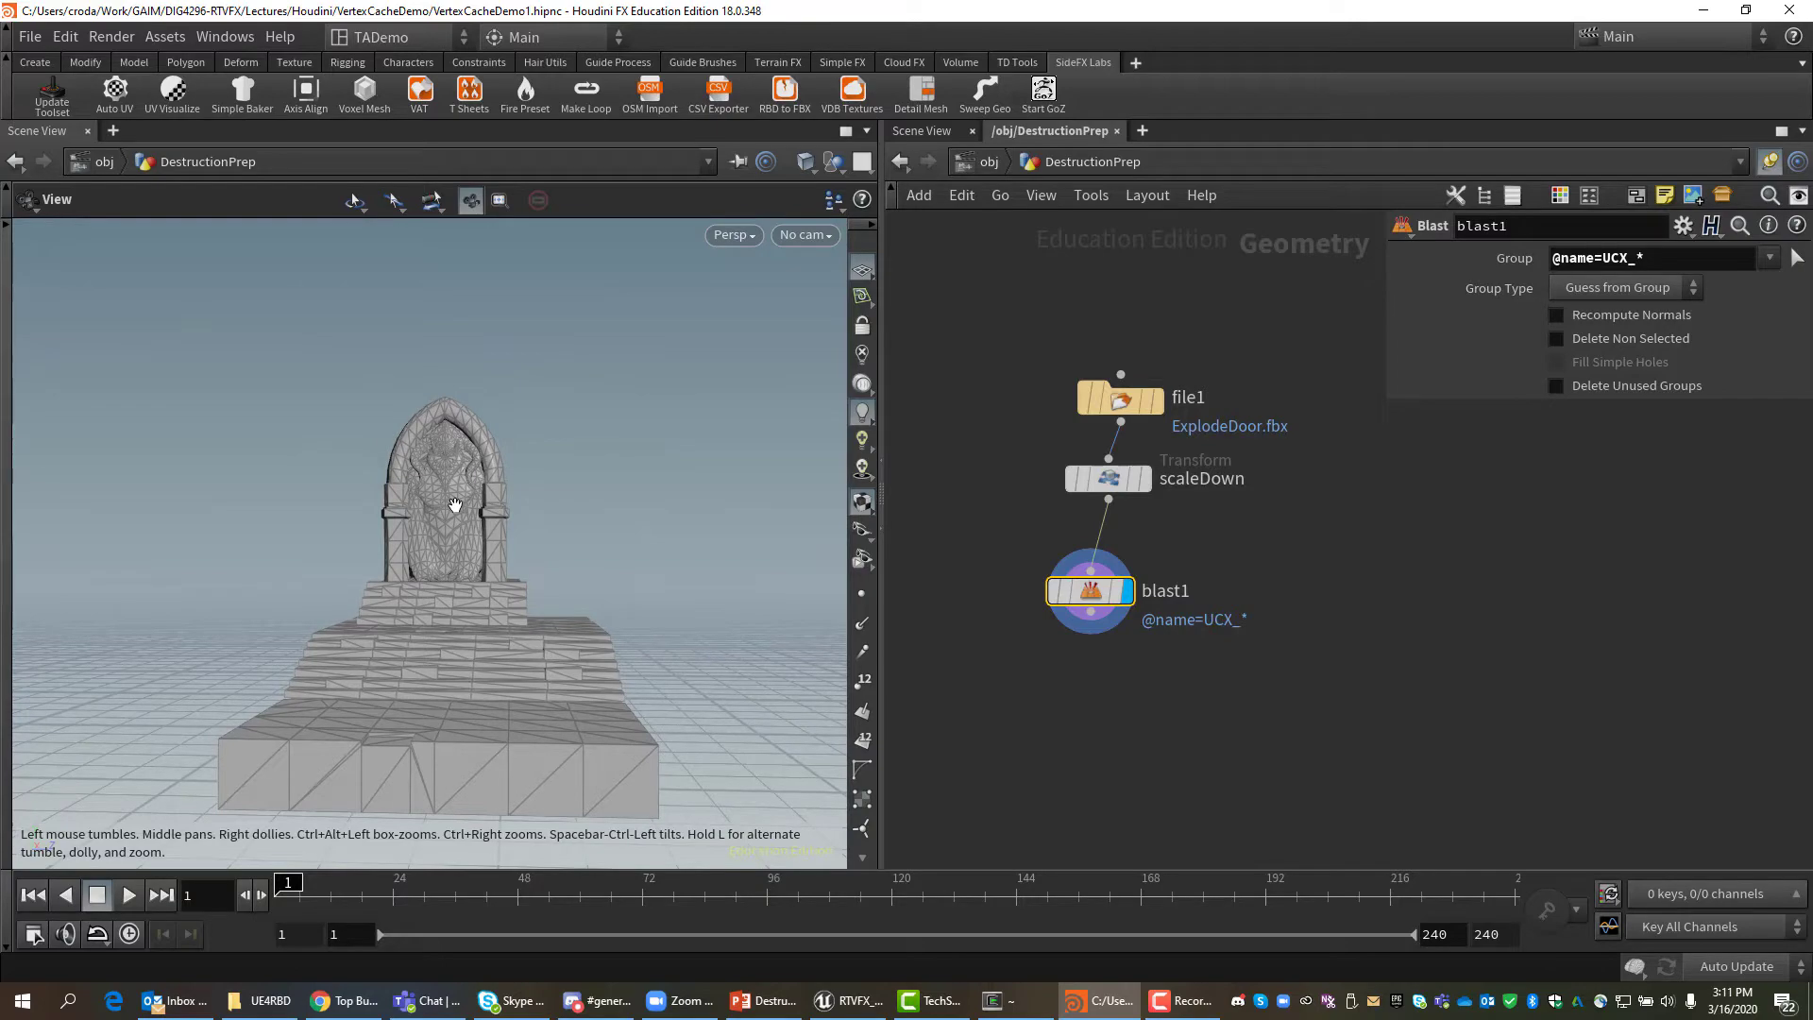
left_click_drag(569, 501, 568, 560)
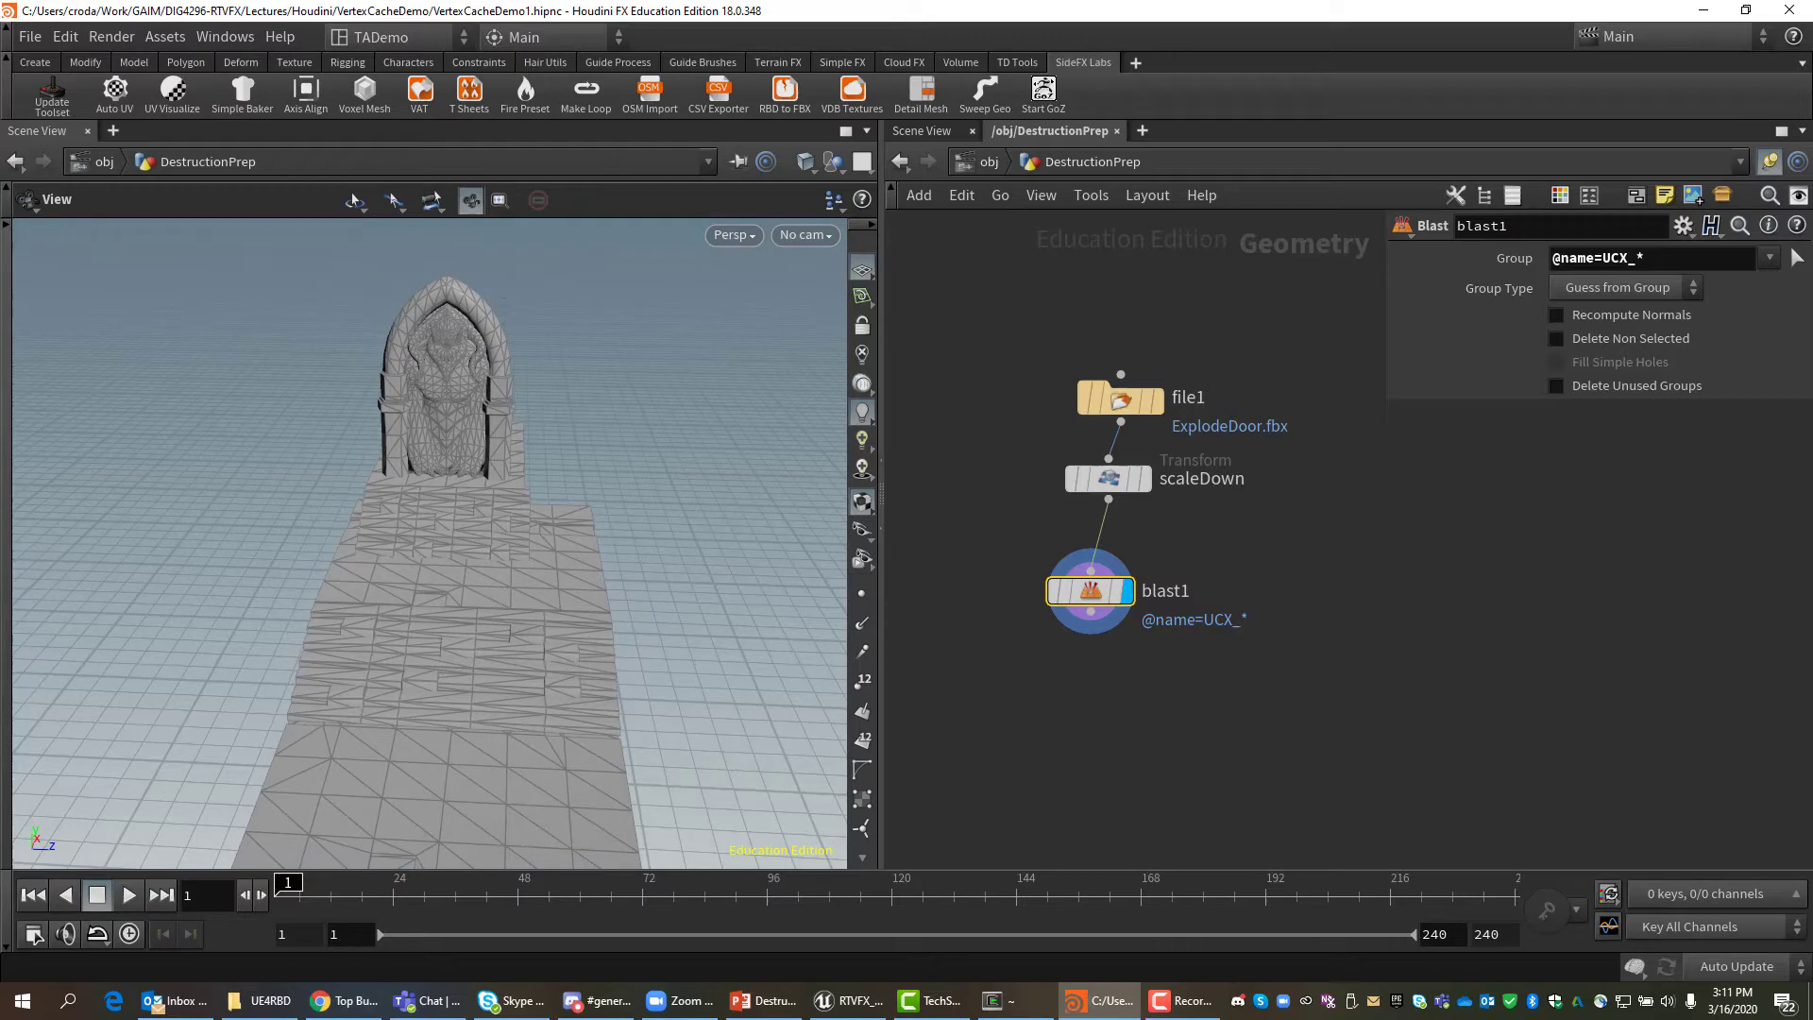
Tidy the network, nudging blast1 and panning all nodes to the right.
key("alt+Tab")
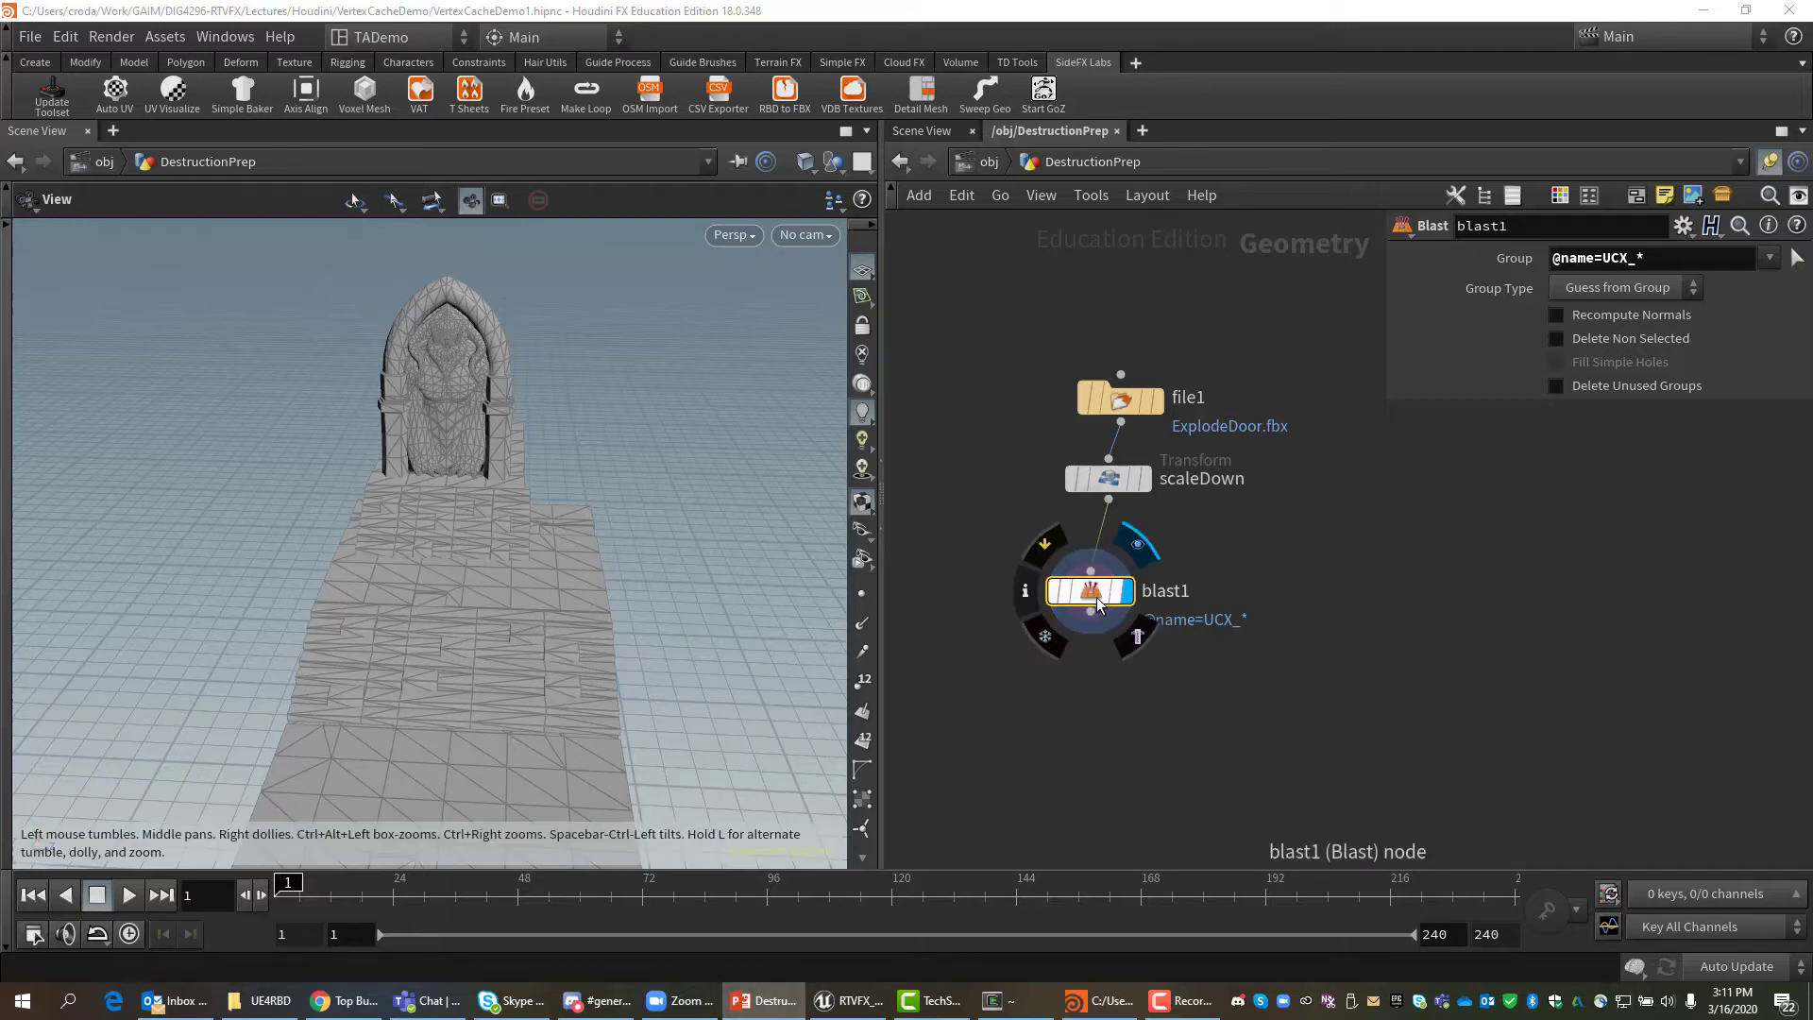
left_click_drag(1100, 603, 1131, 573)
middle_click_drag(1315, 681, 1536, 657)
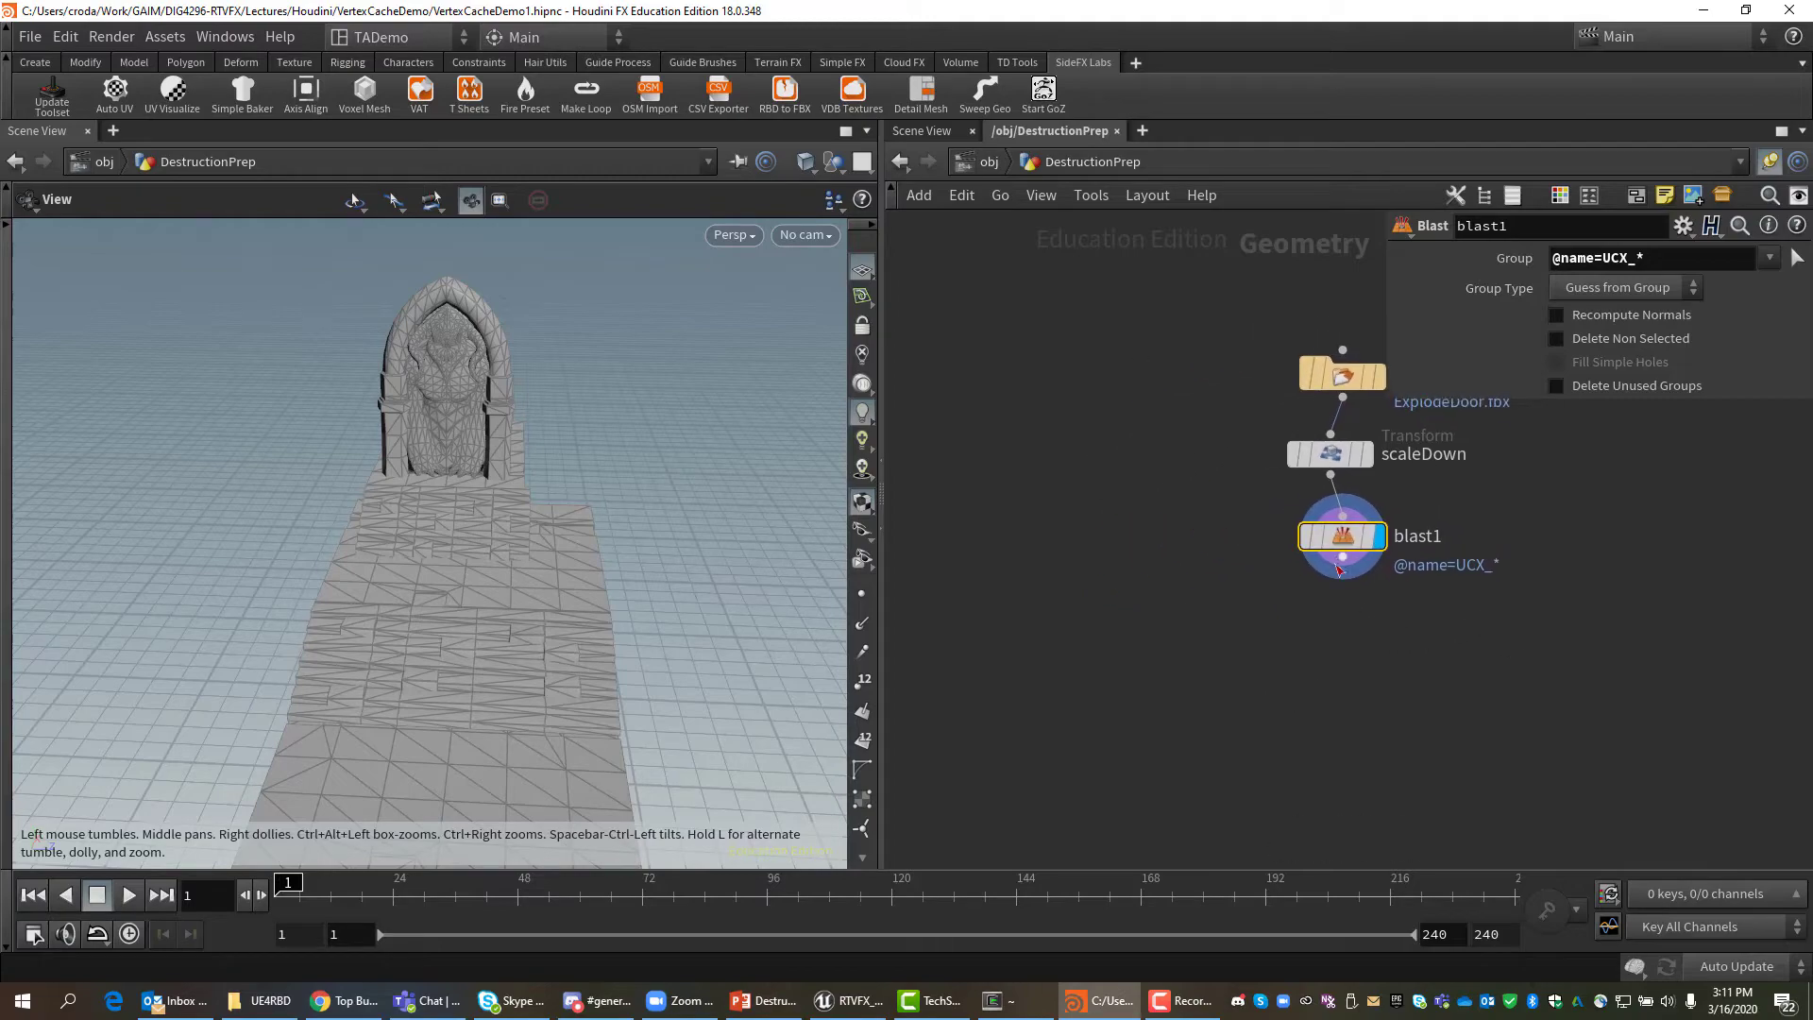
left_click_drag(1337, 566, 1220, 638)
Add a second Blast node, blast2, after blast1 and display it.
key("Tab")
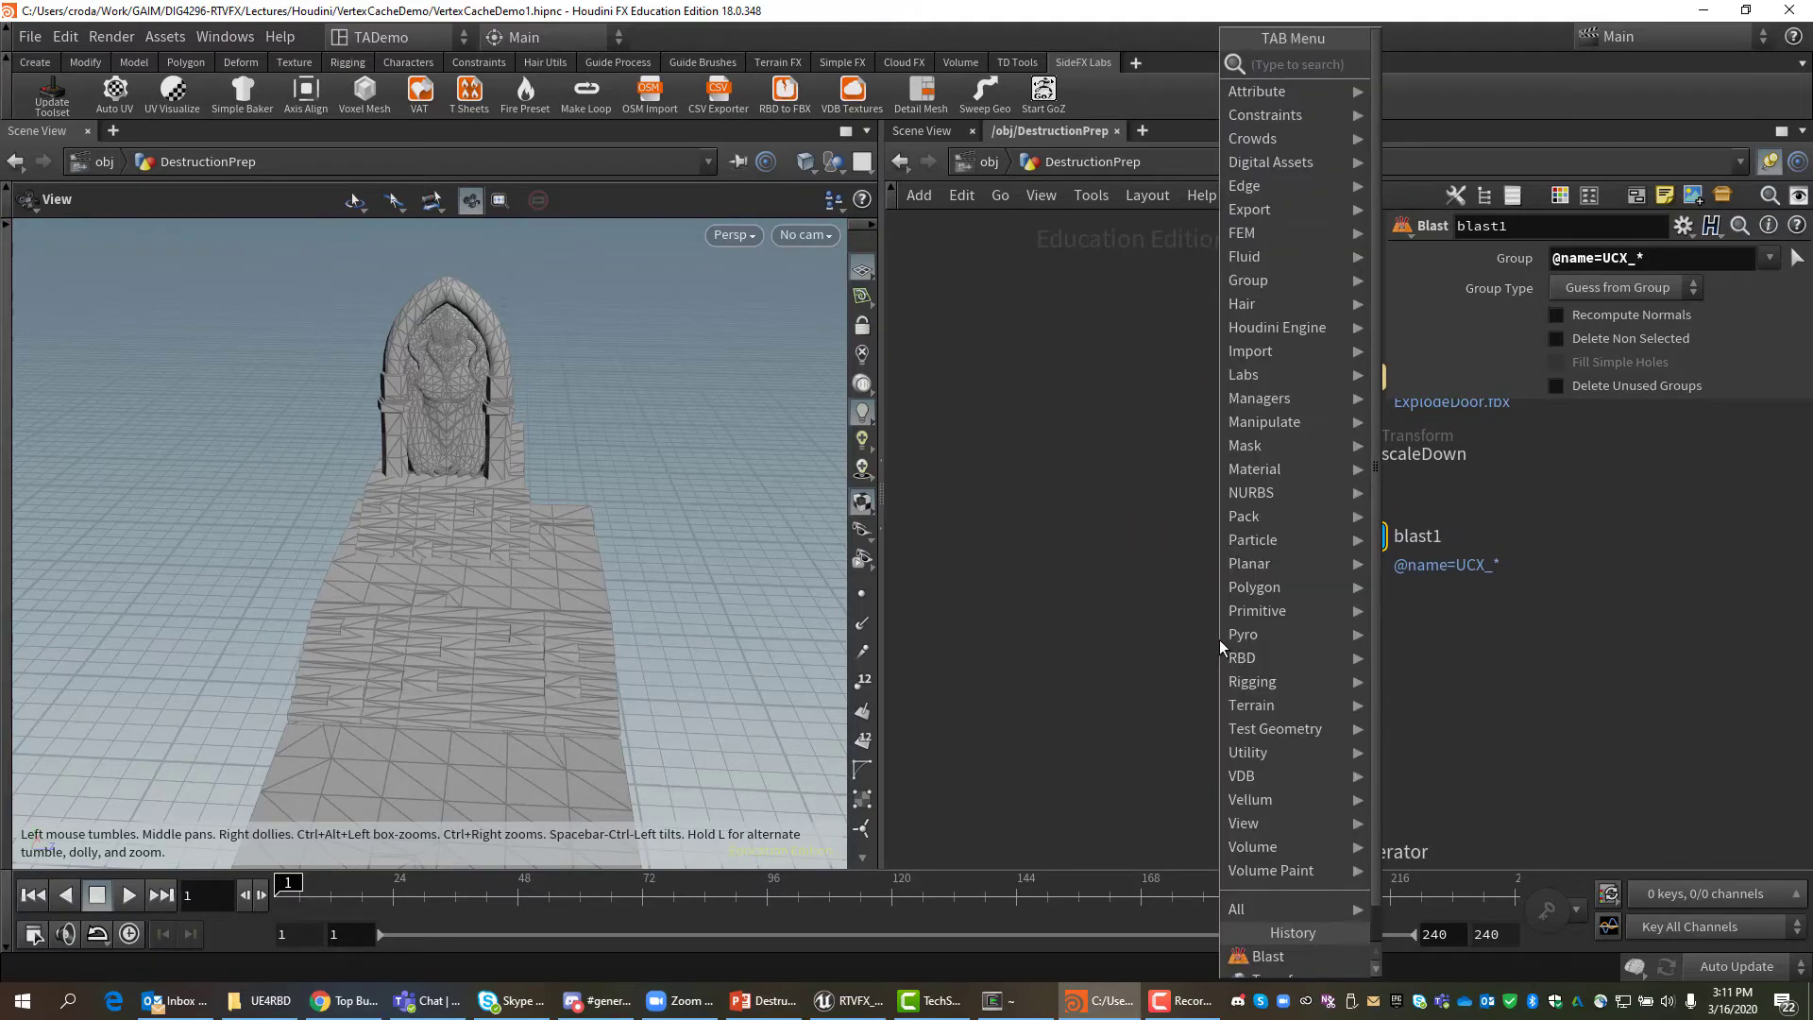
type("blast")
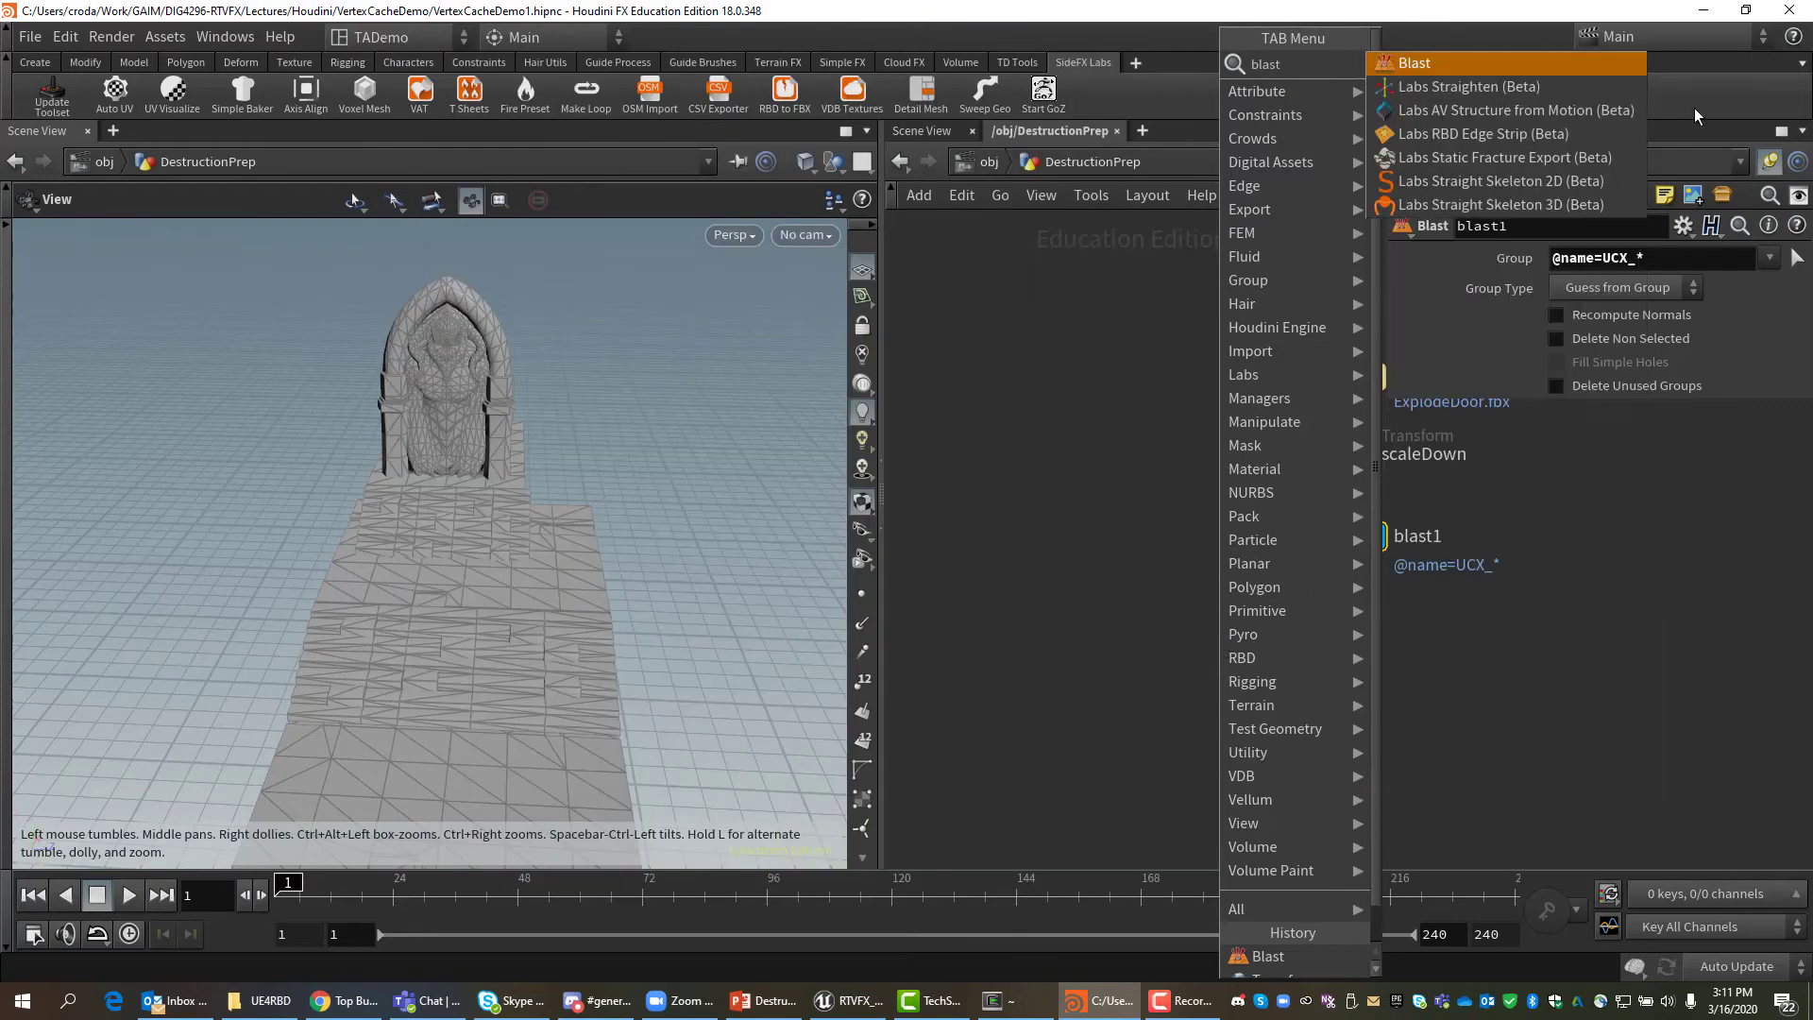
left_click(1430, 64)
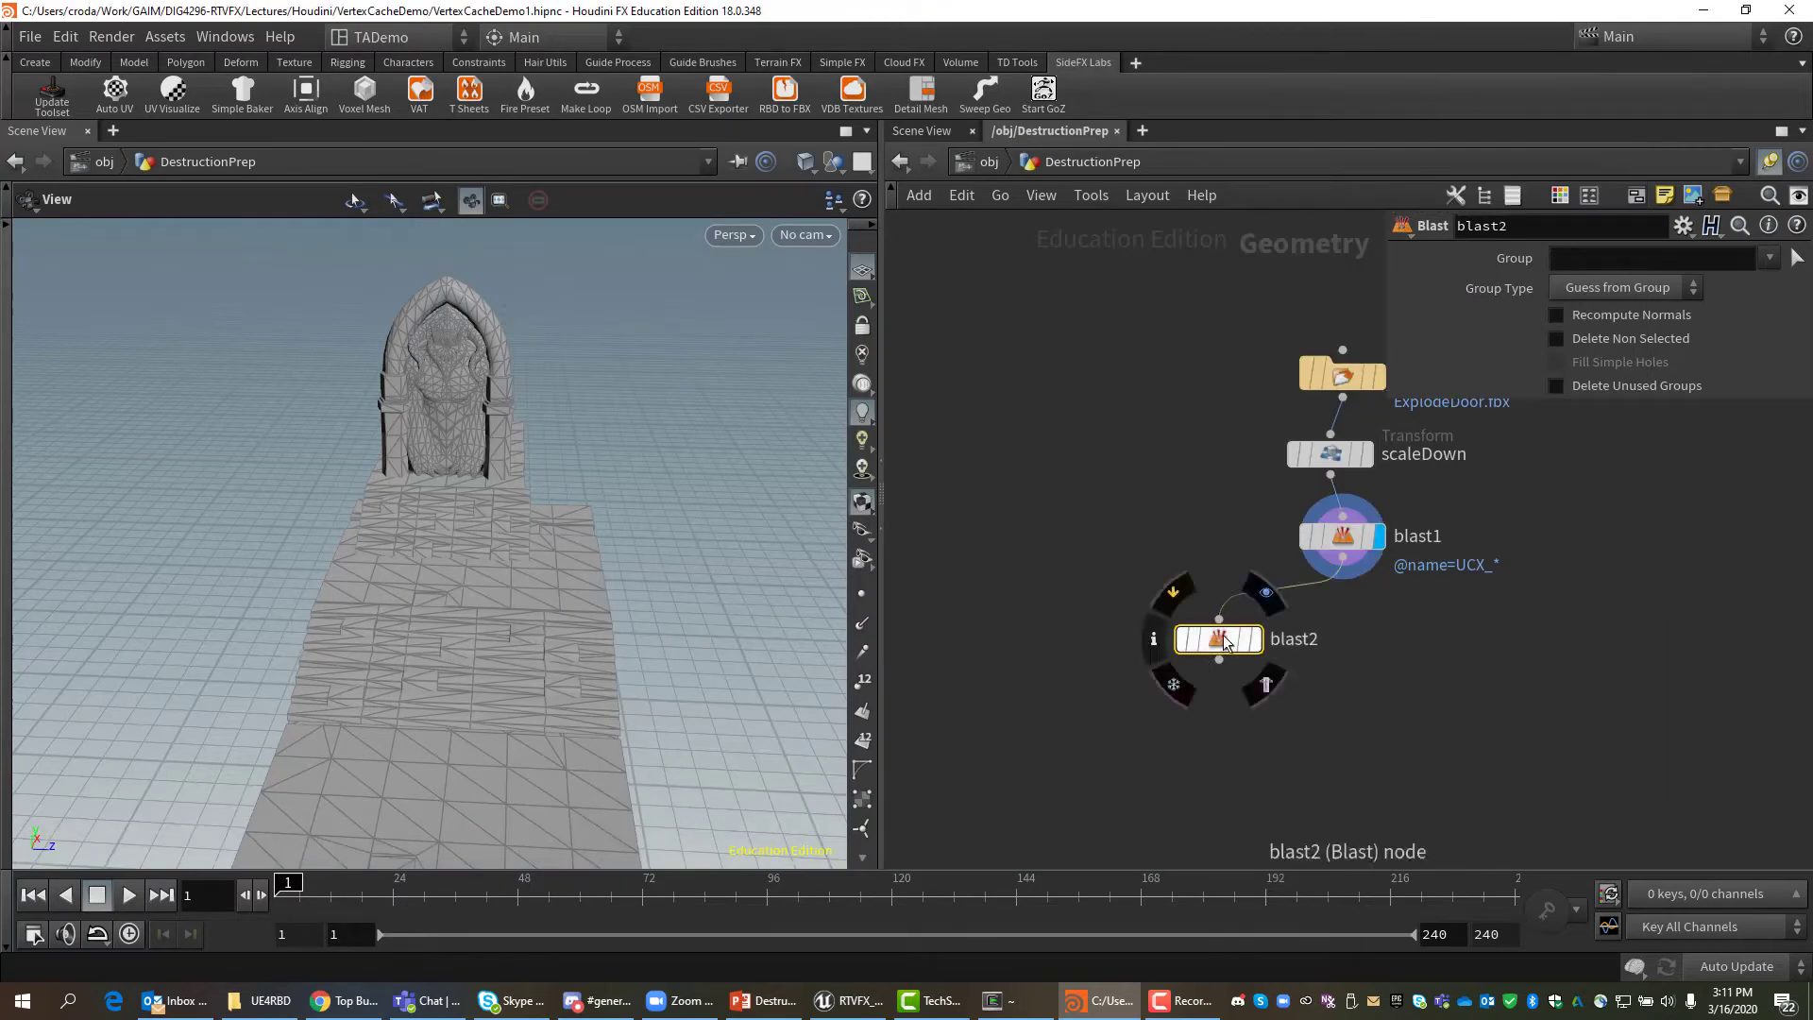
left_click_drag(1224, 642, 1119, 638)
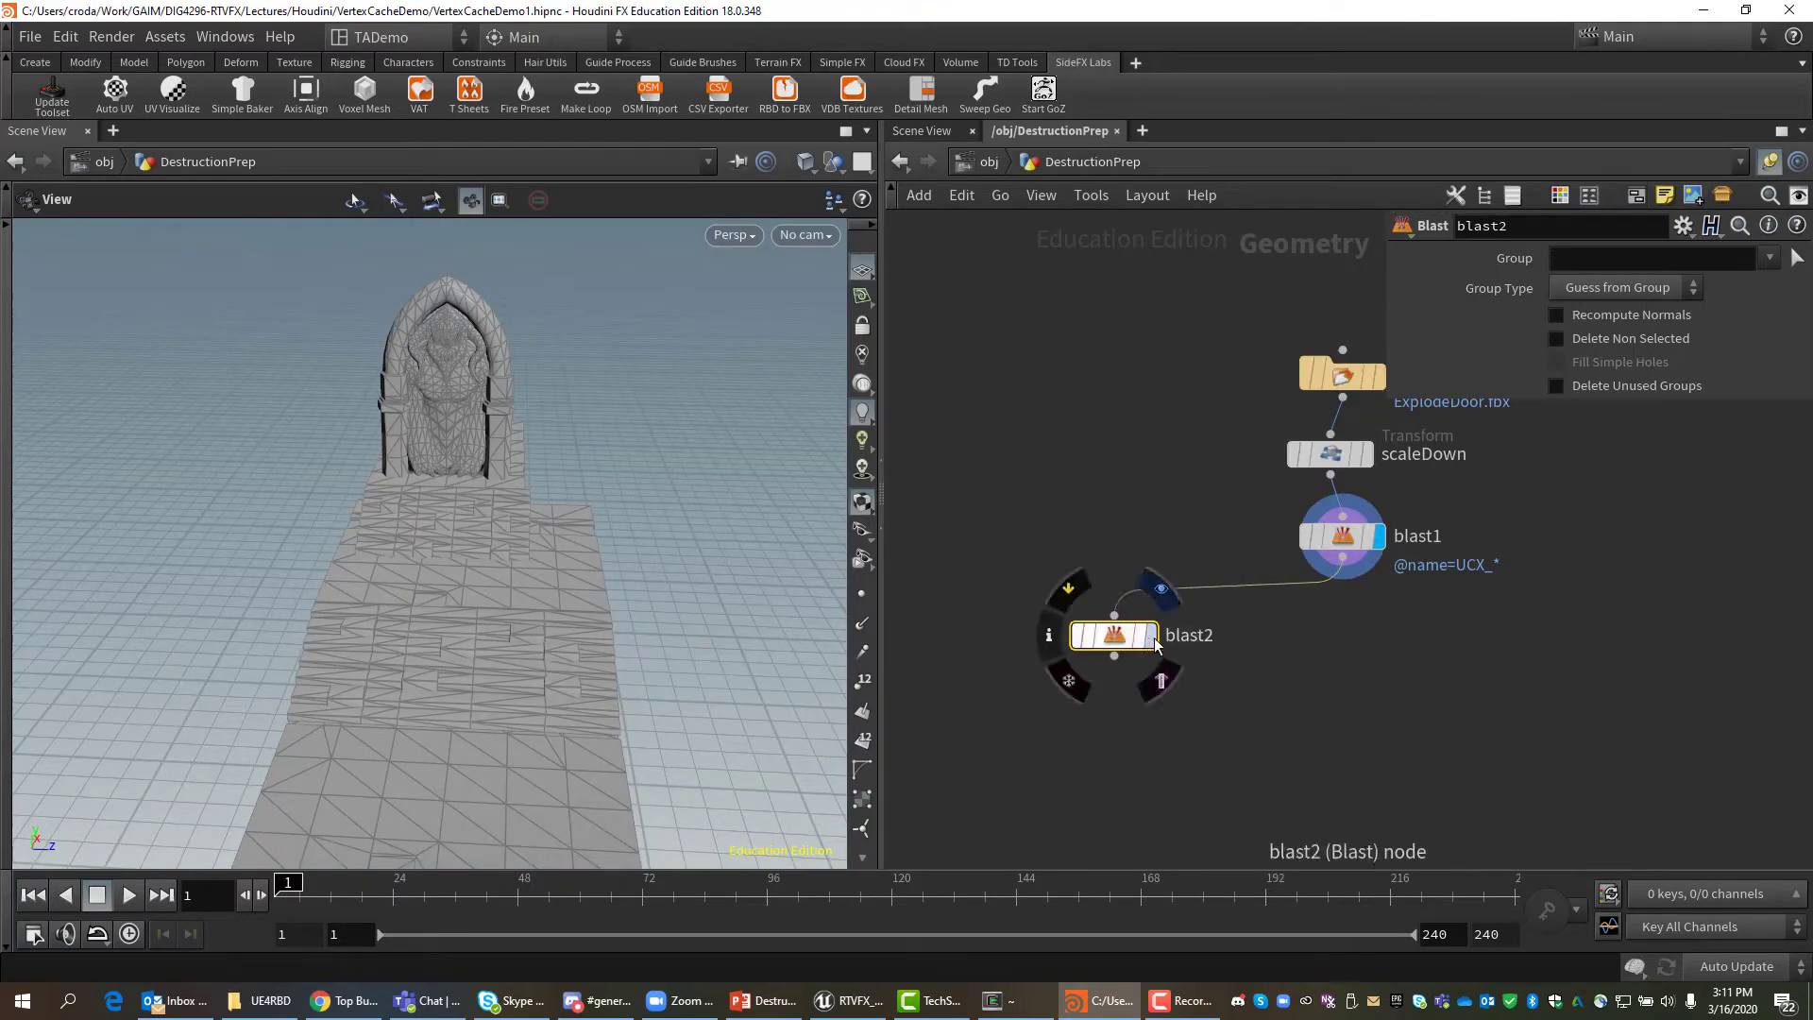
left_click(1153, 642)
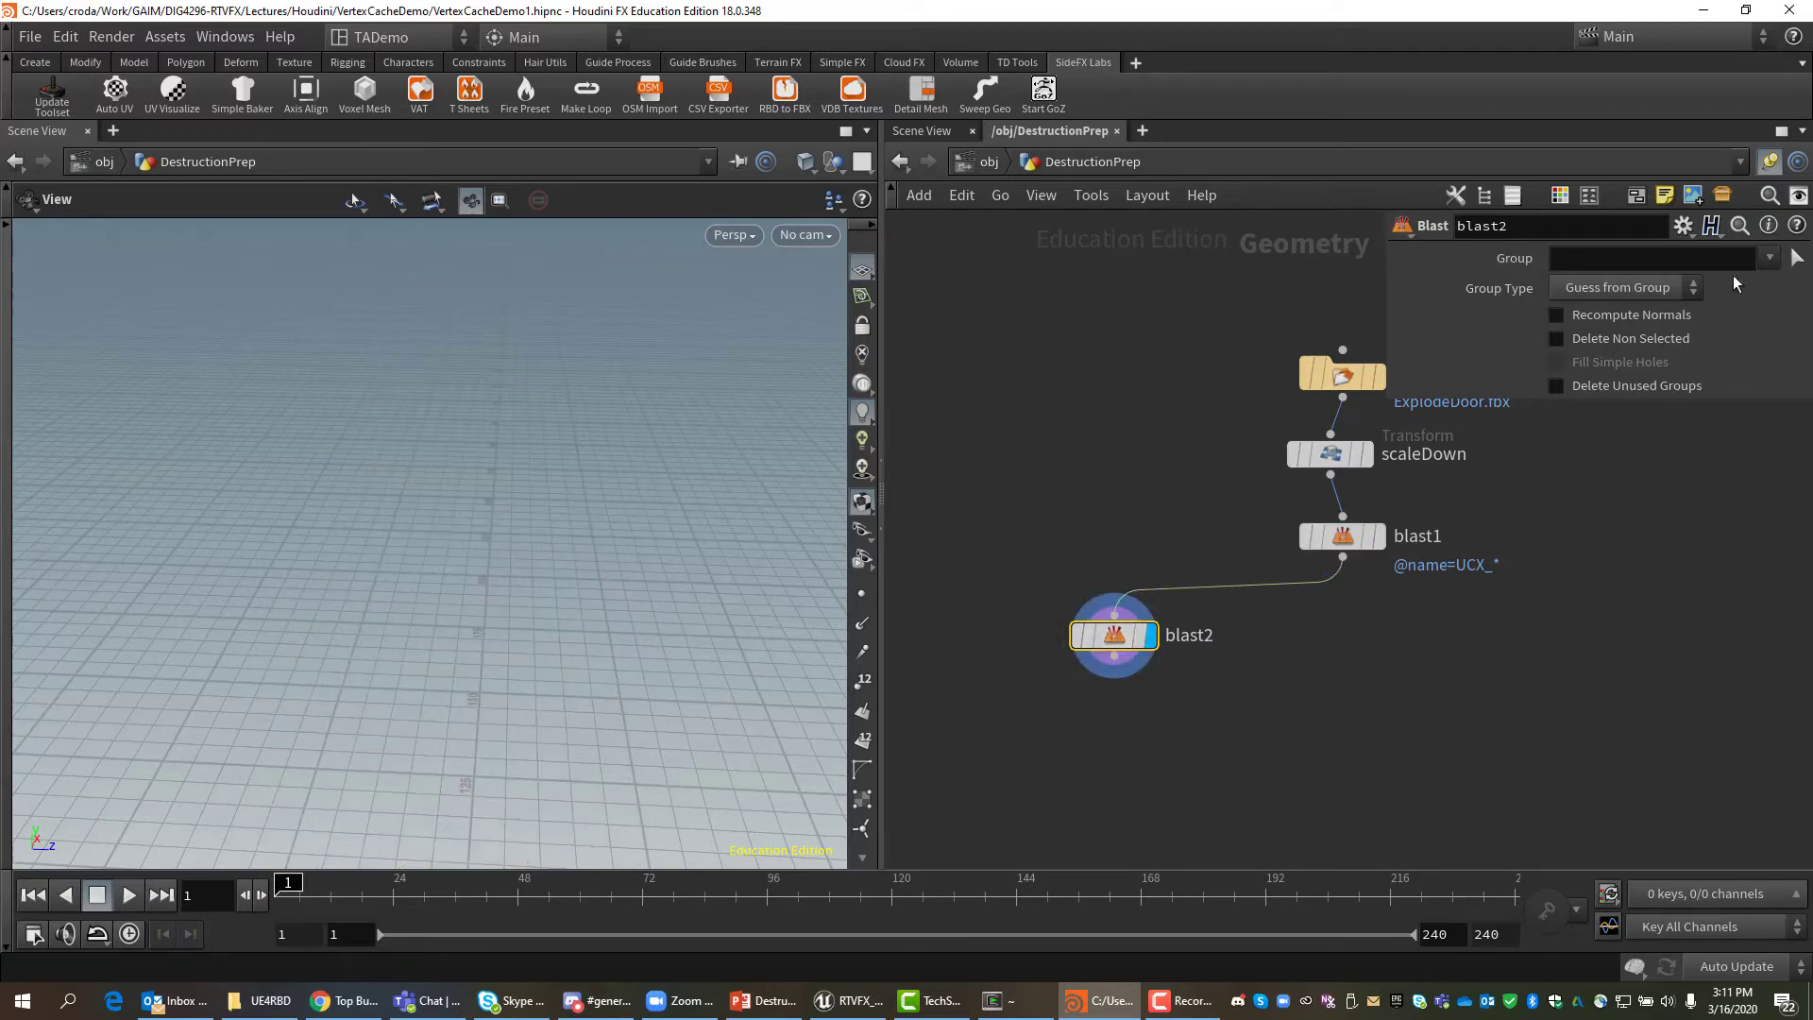
Set blast2's Group to SM_Plains_Castle_DemonDoor_01_2 with Delete Non Selected on, isolating the door.
left_click(1769, 259)
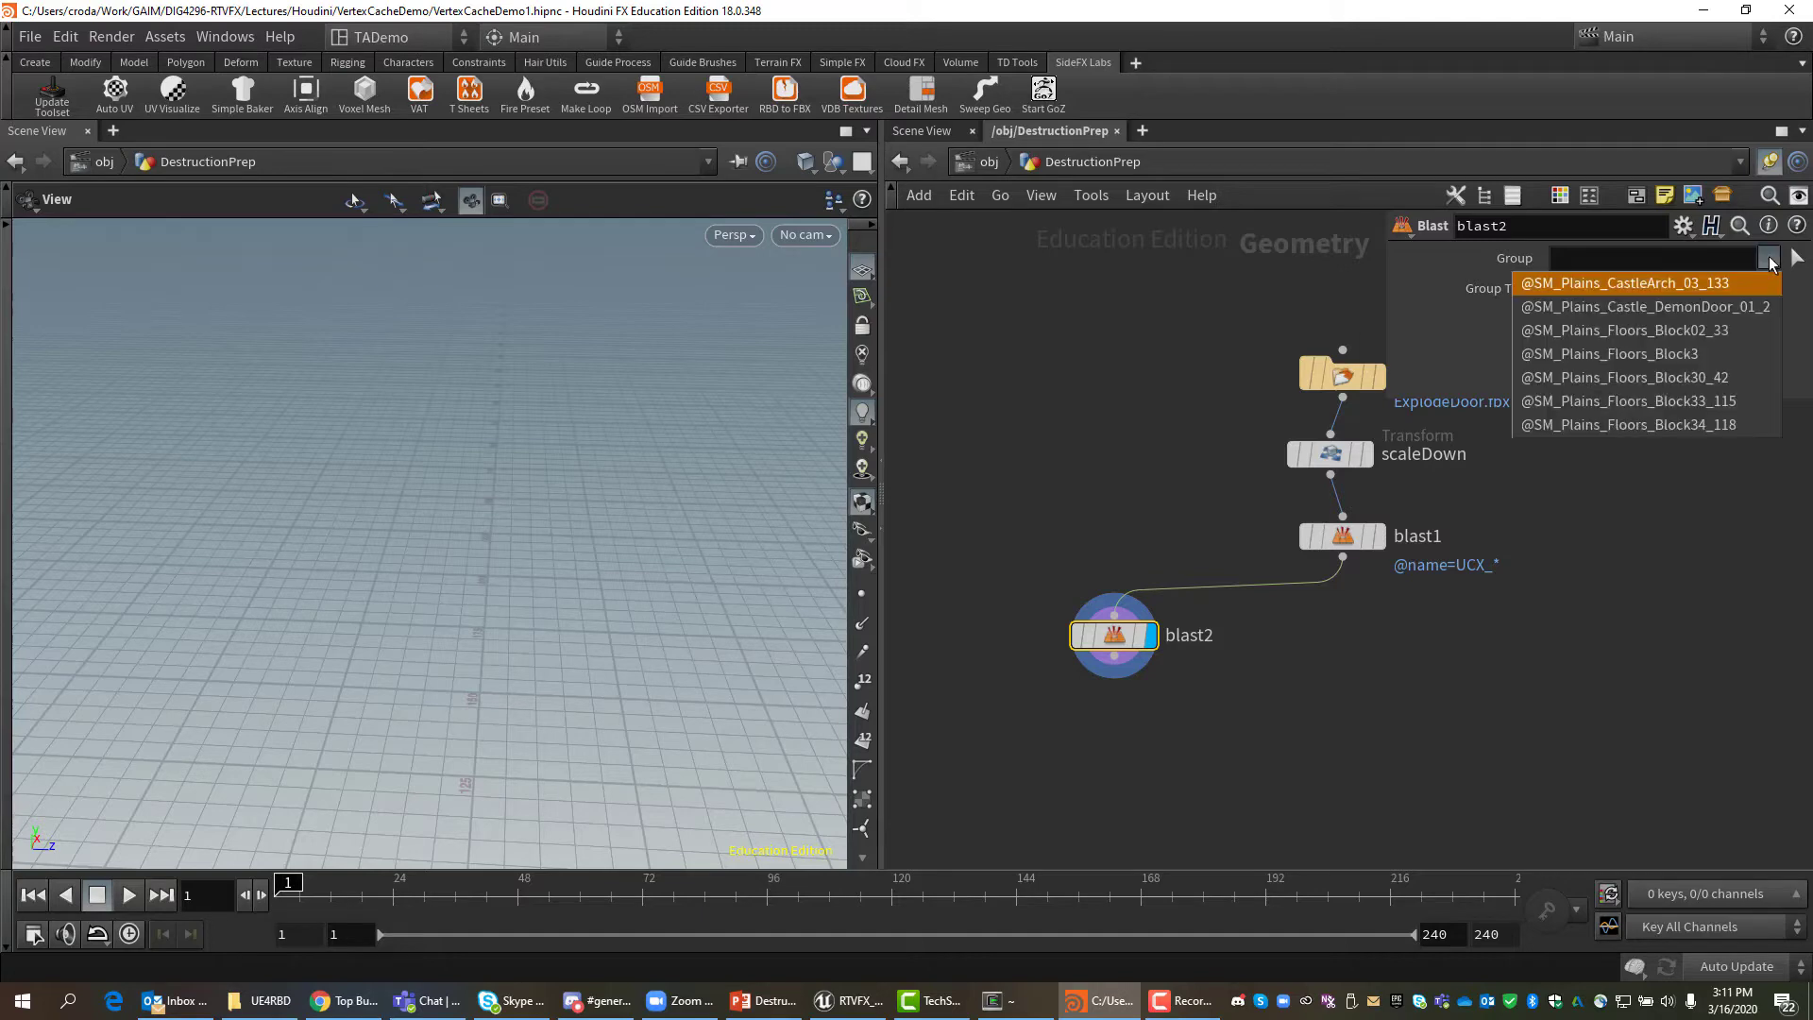
left_click(1734, 308)
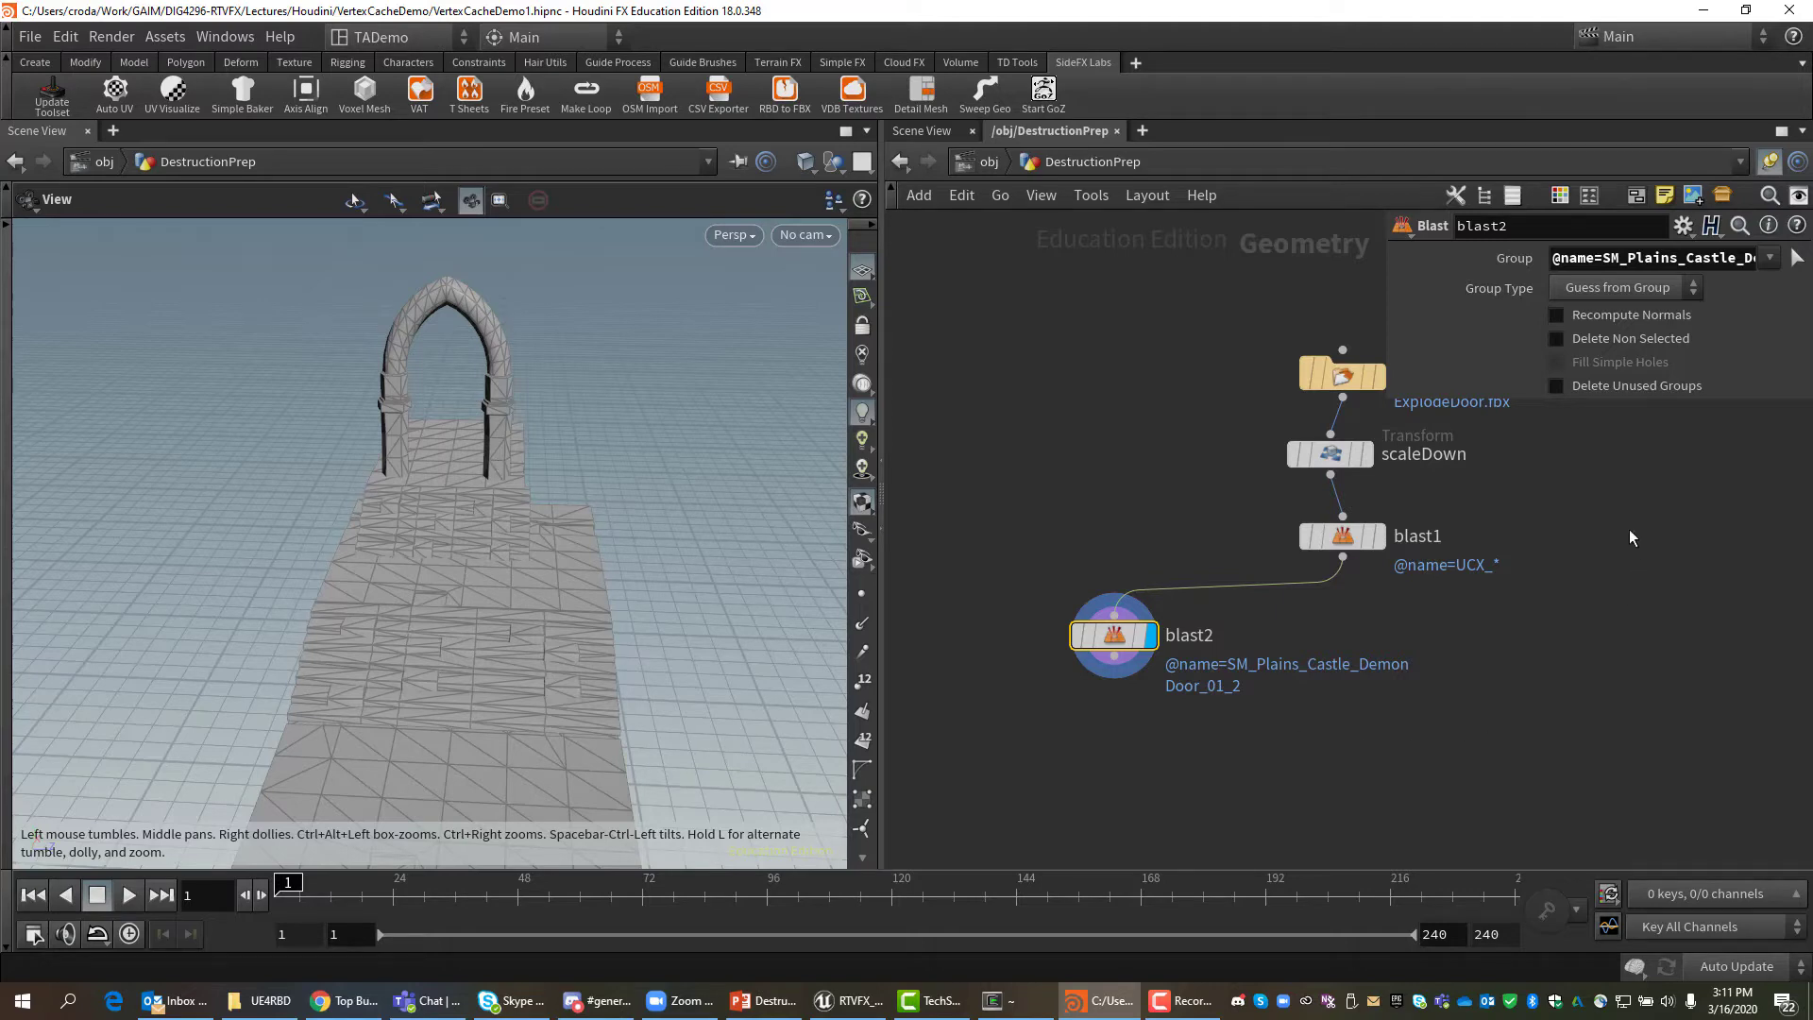
left_click(1558, 340)
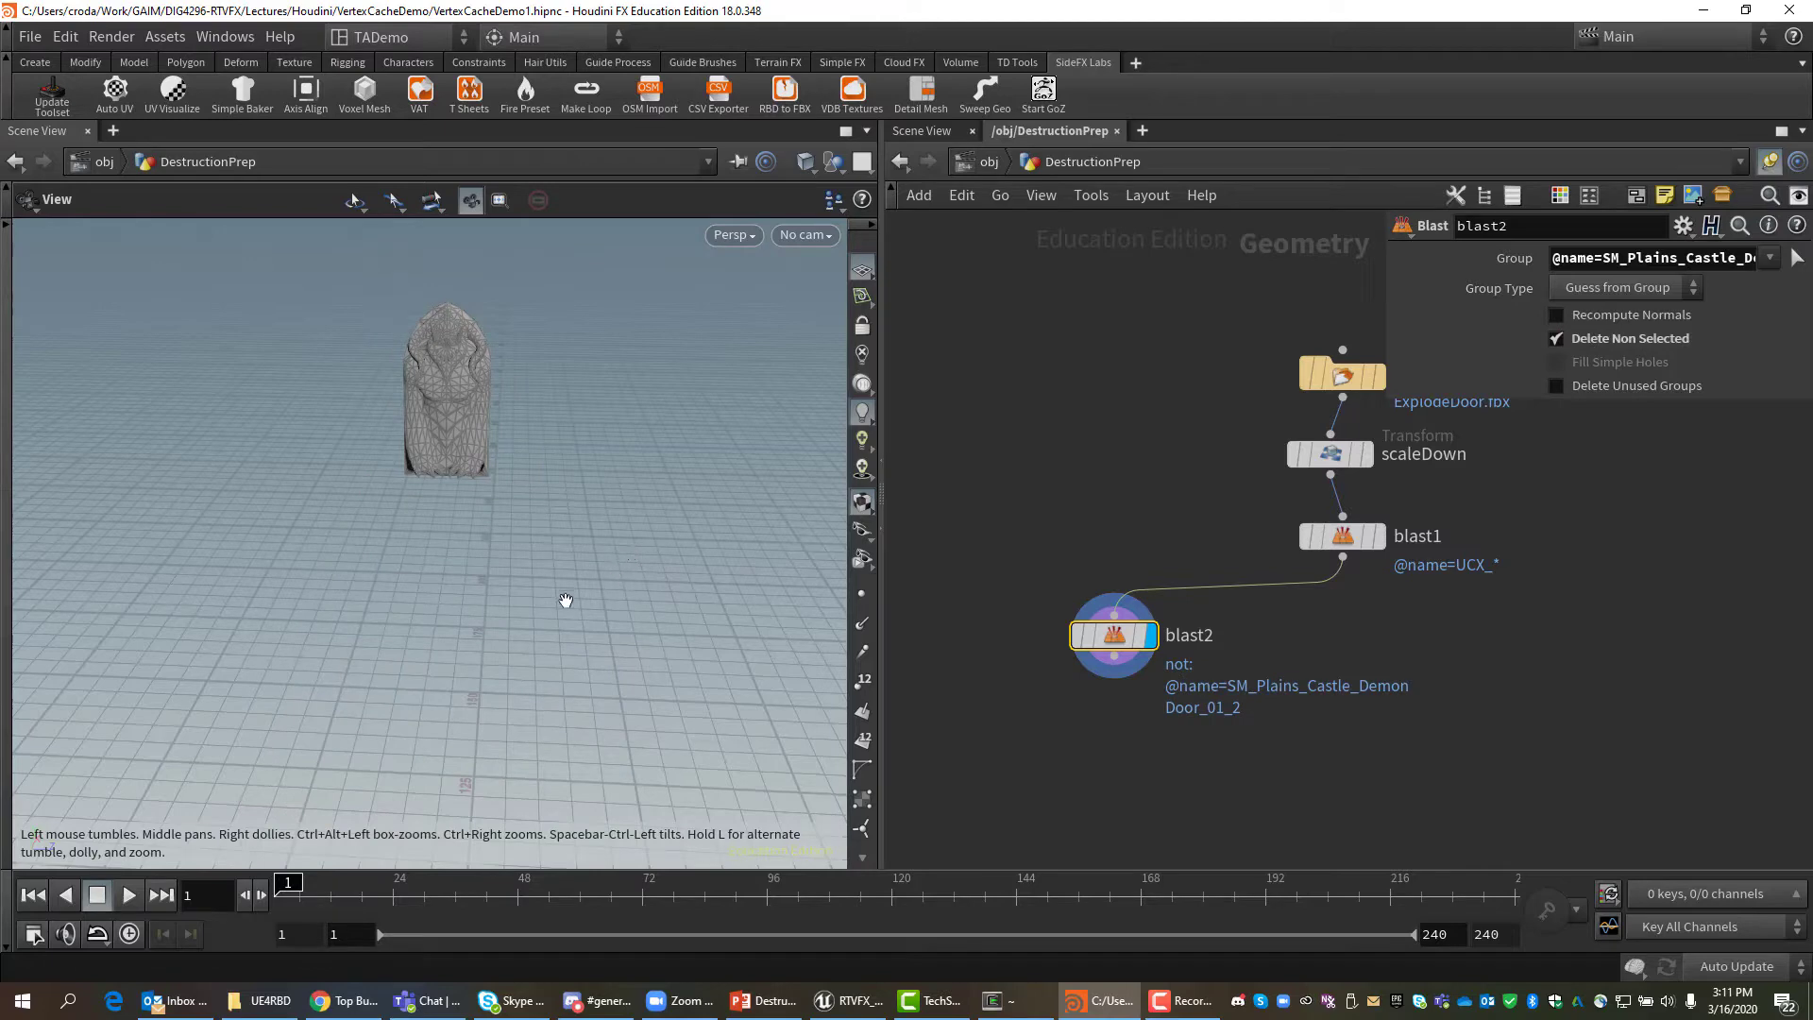
left_click_drag(490, 620, 524, 581)
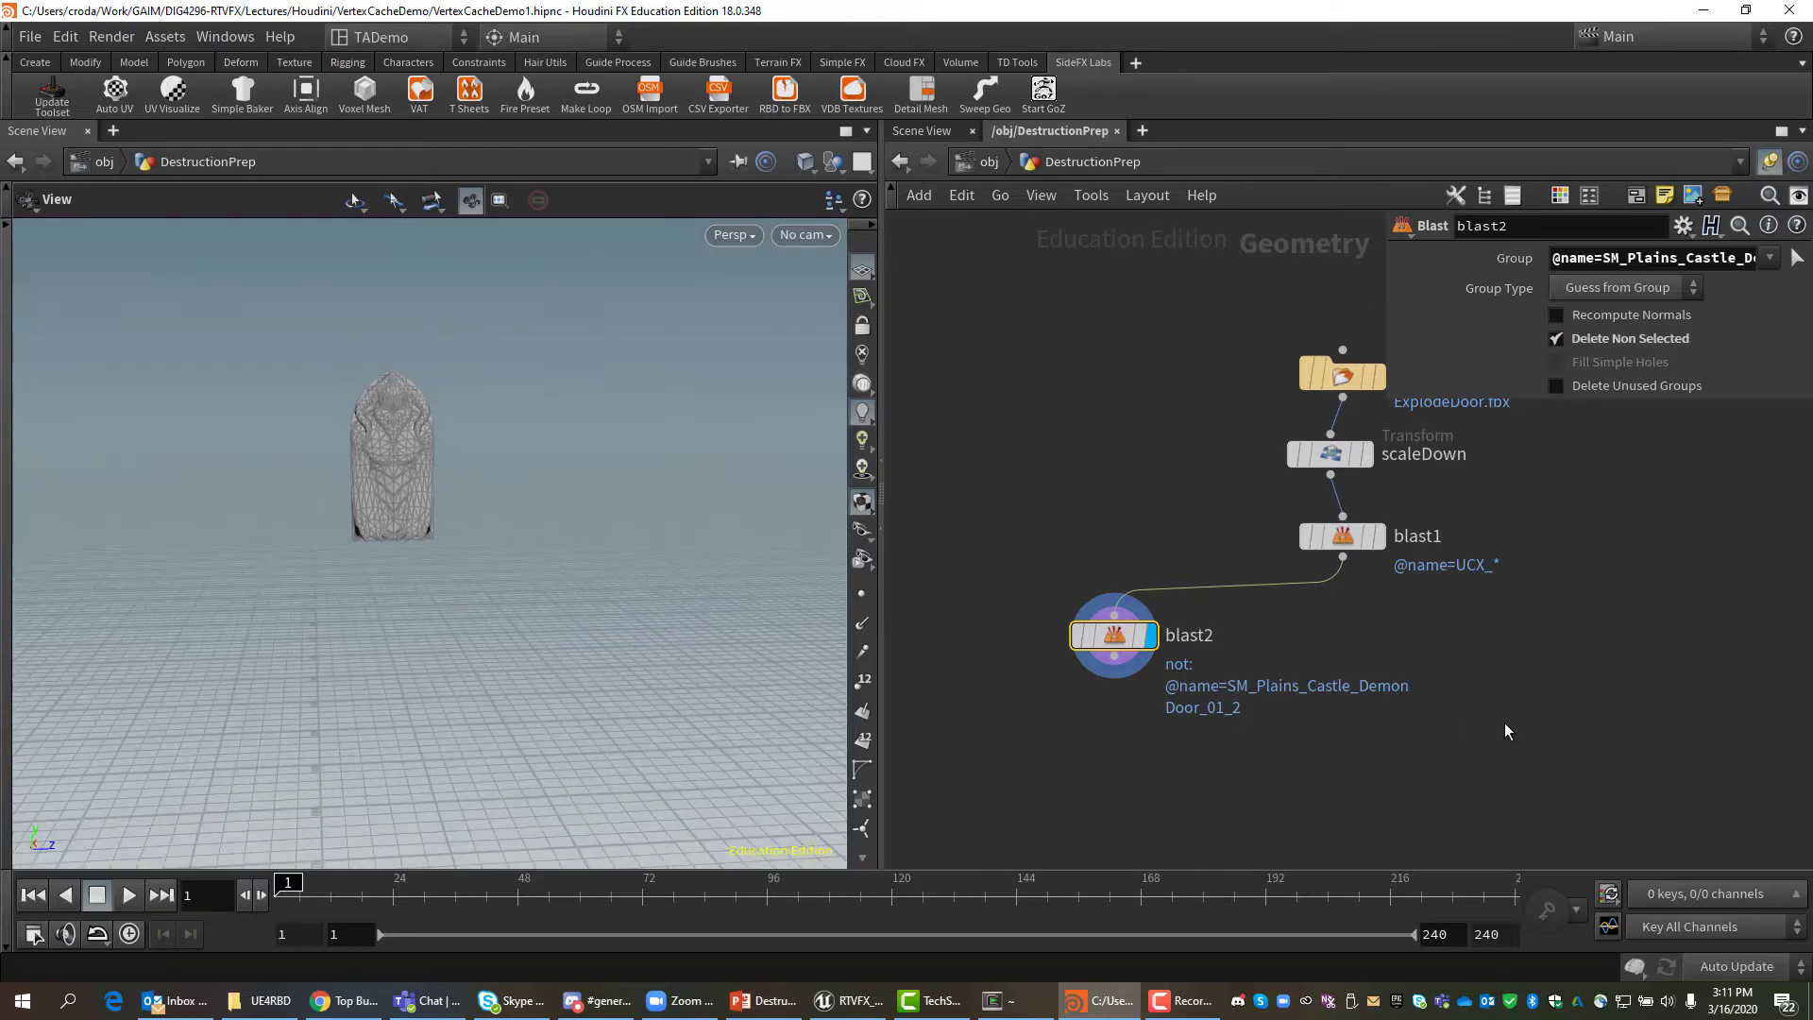
Rename blast2 to DemonDoor and move it further left.
double_click(1192, 636)
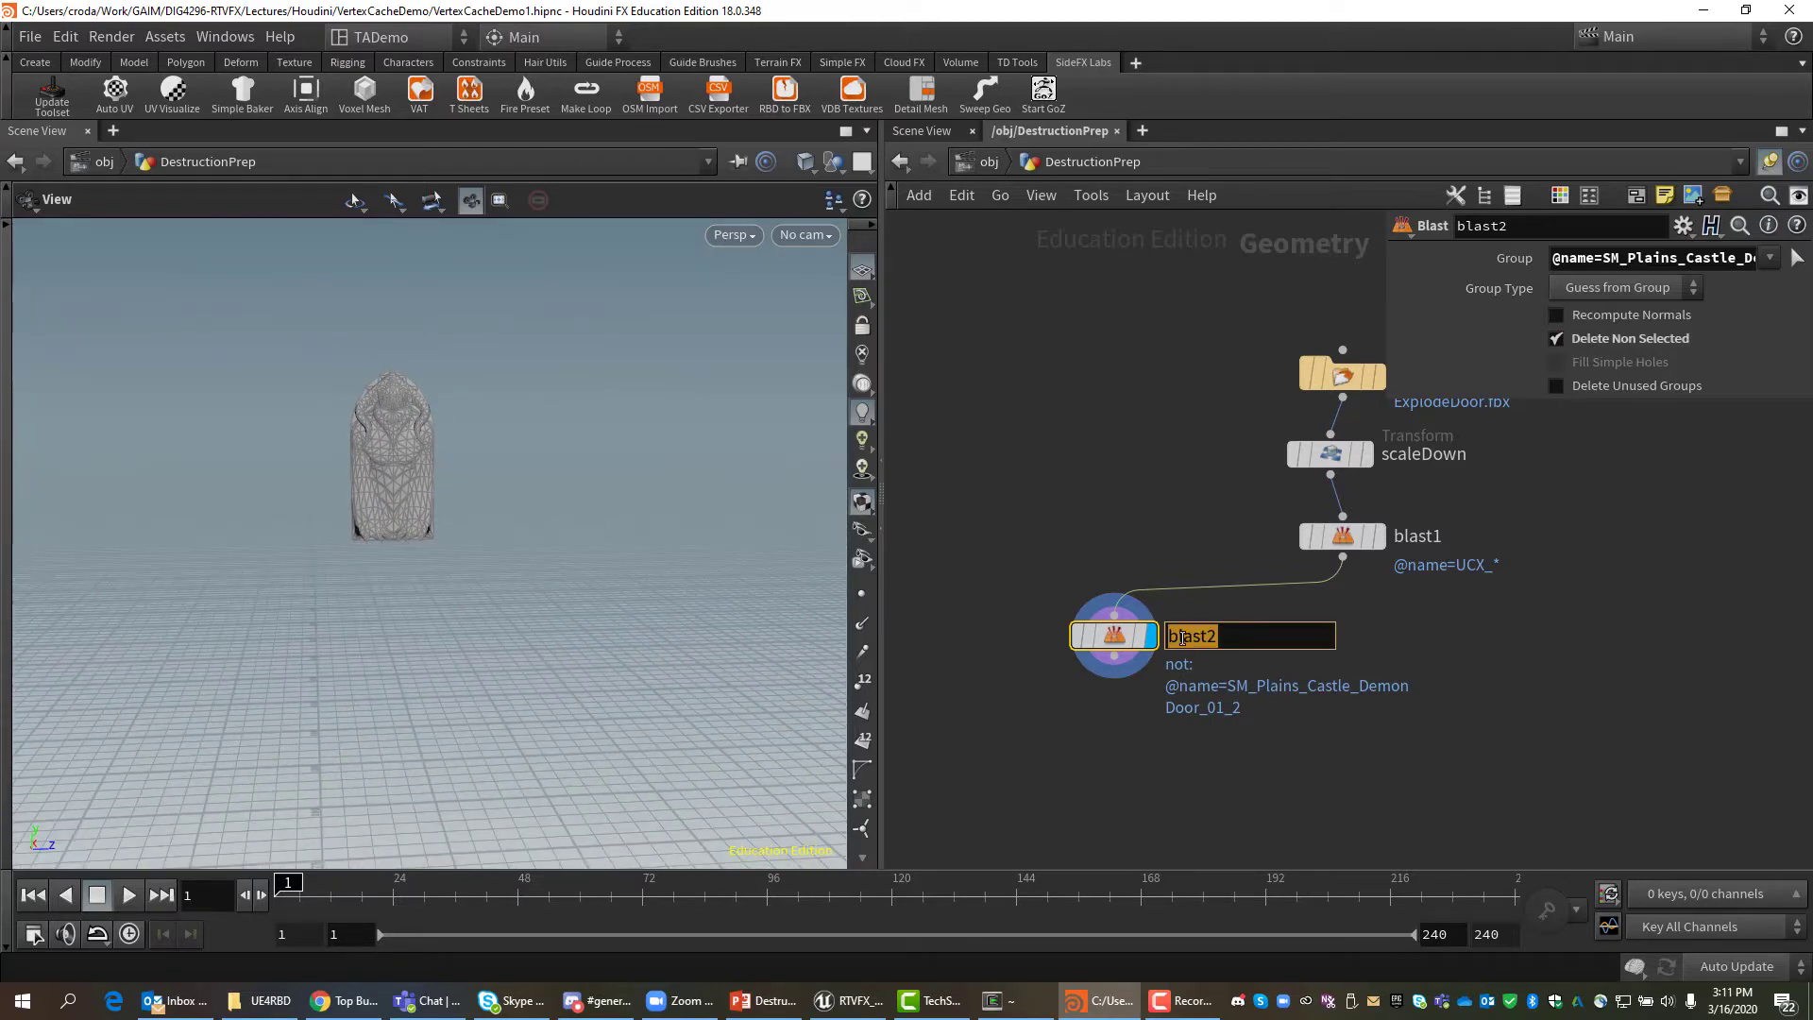
type("DemonDoor")
key("Return")
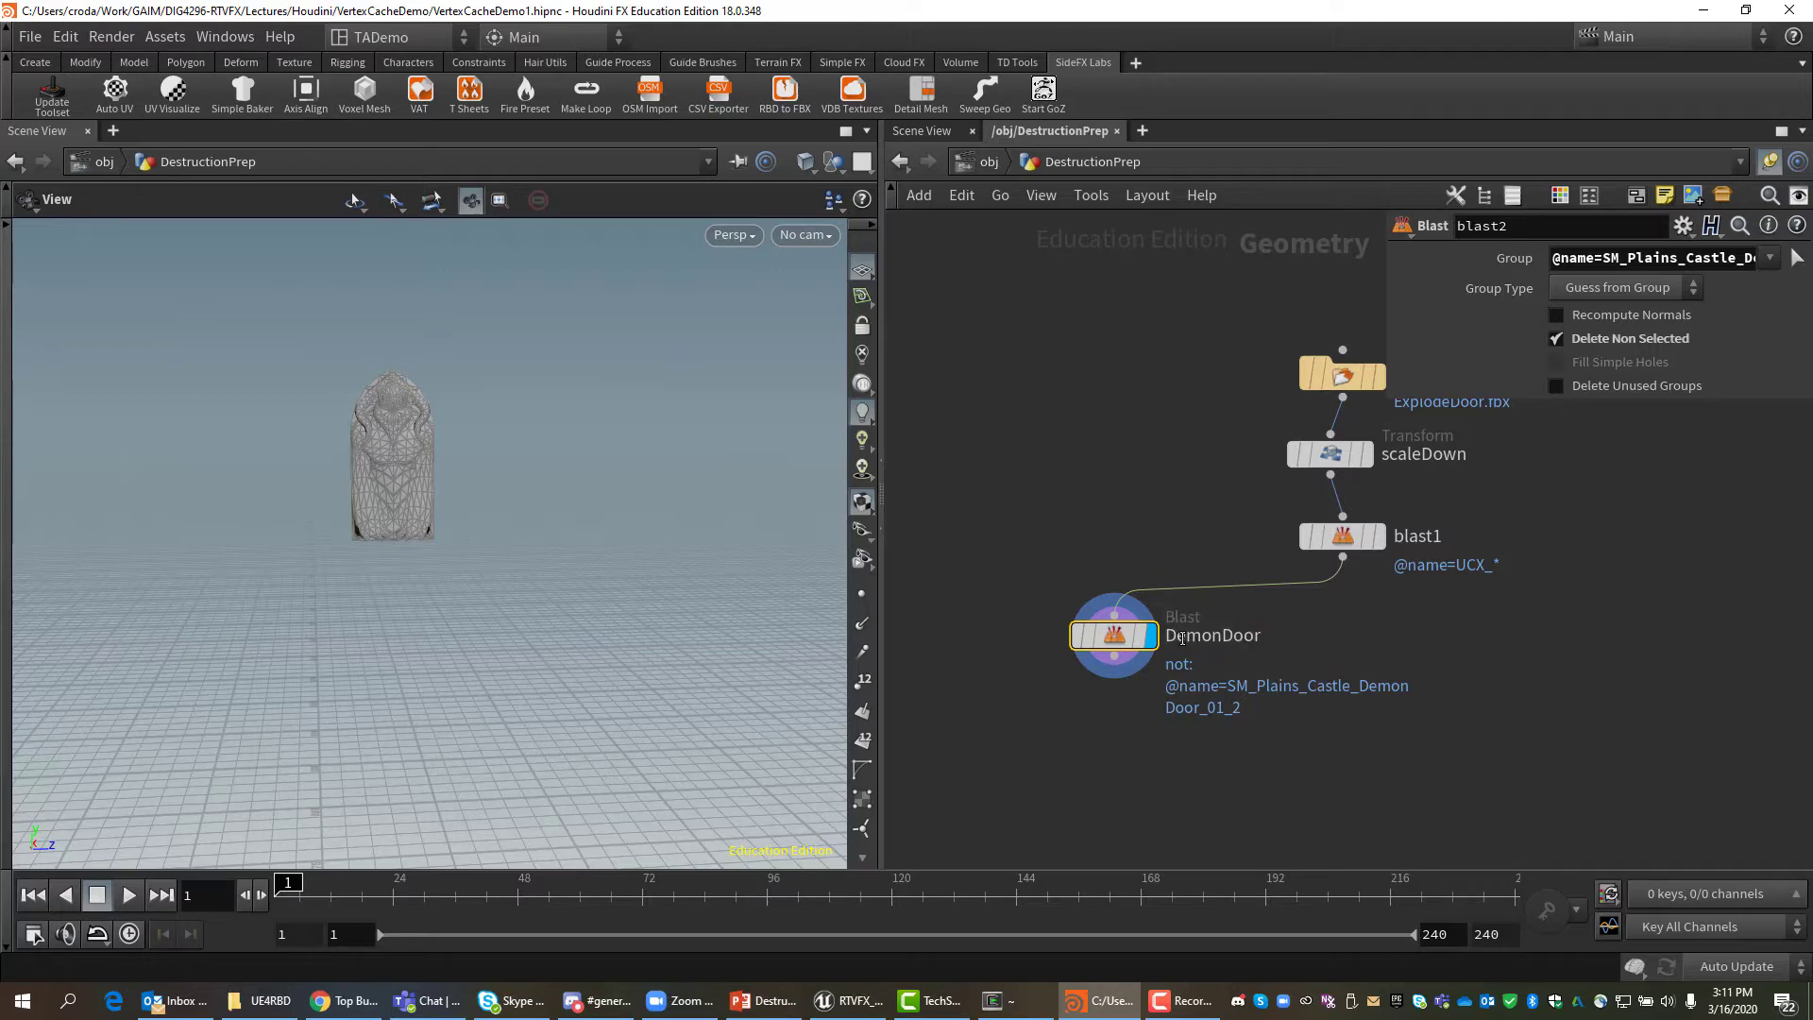
left_click_drag(1111, 635, 1029, 633)
mouse_move(1039, 632)
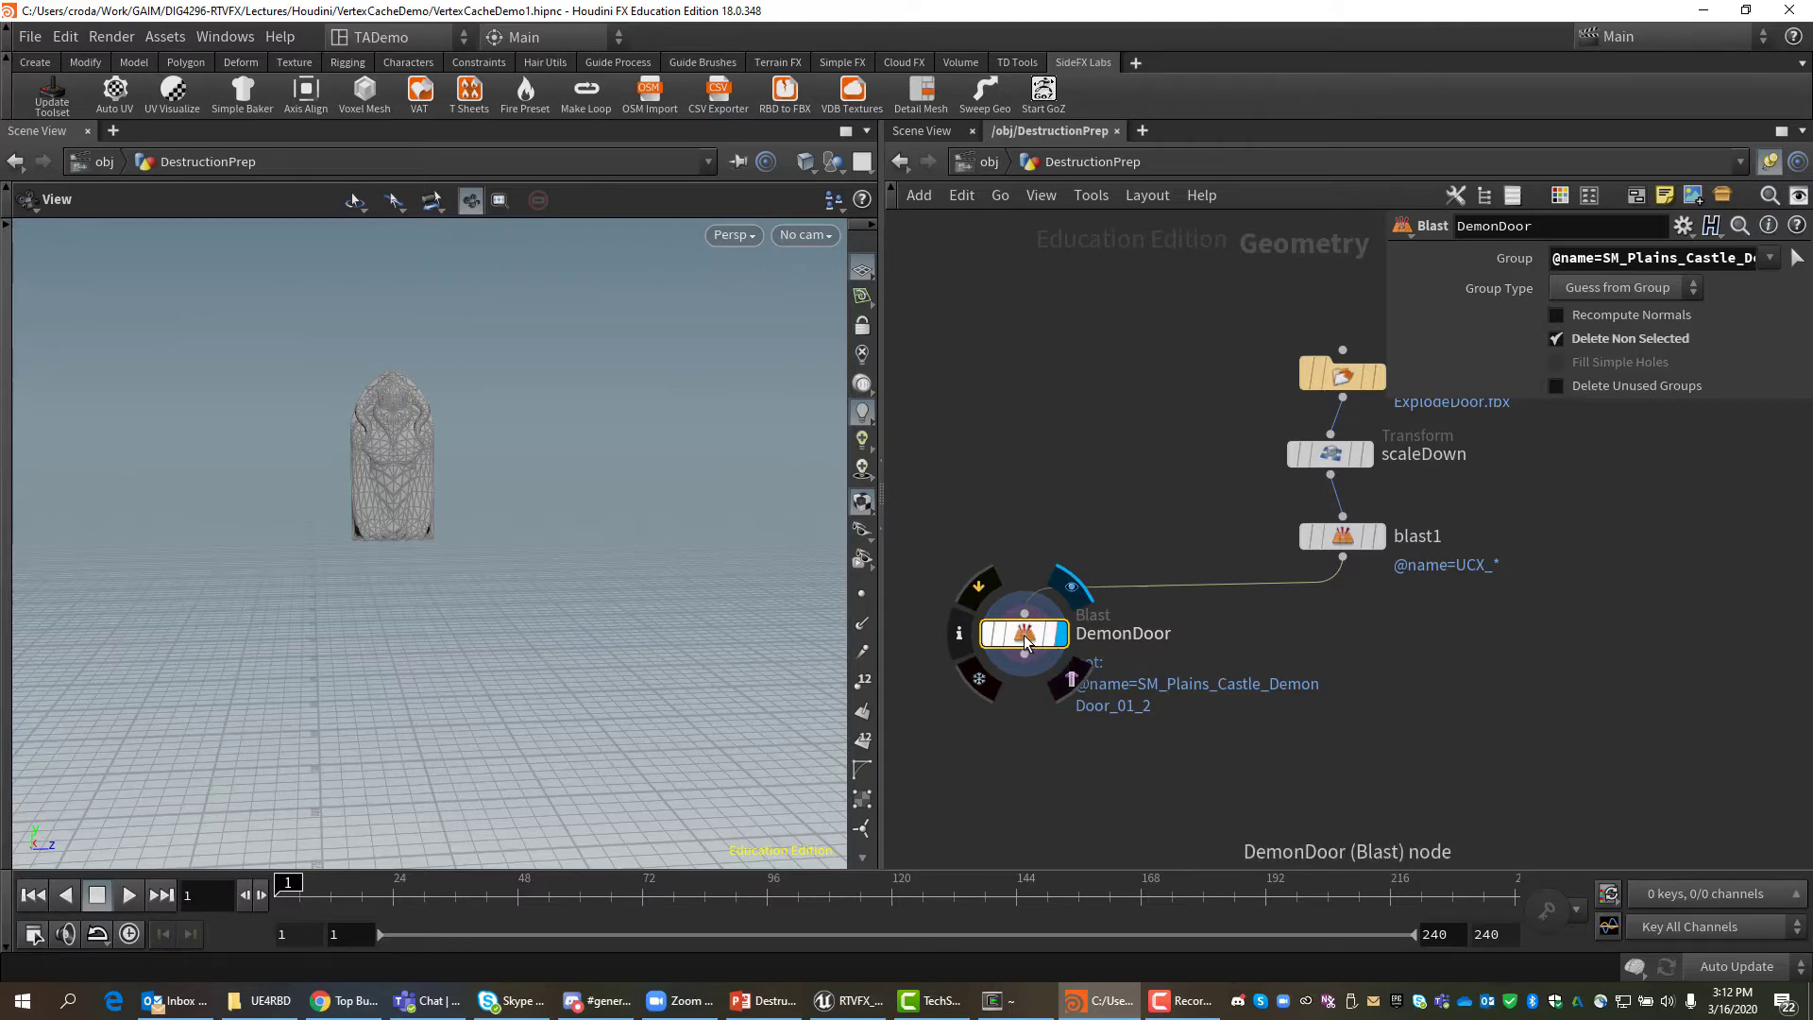
Copy DemonDoor as a node named Set, with Delete Non Selected off, placed to the right.
left_click_drag(1027, 639, 1435, 647, "alt")
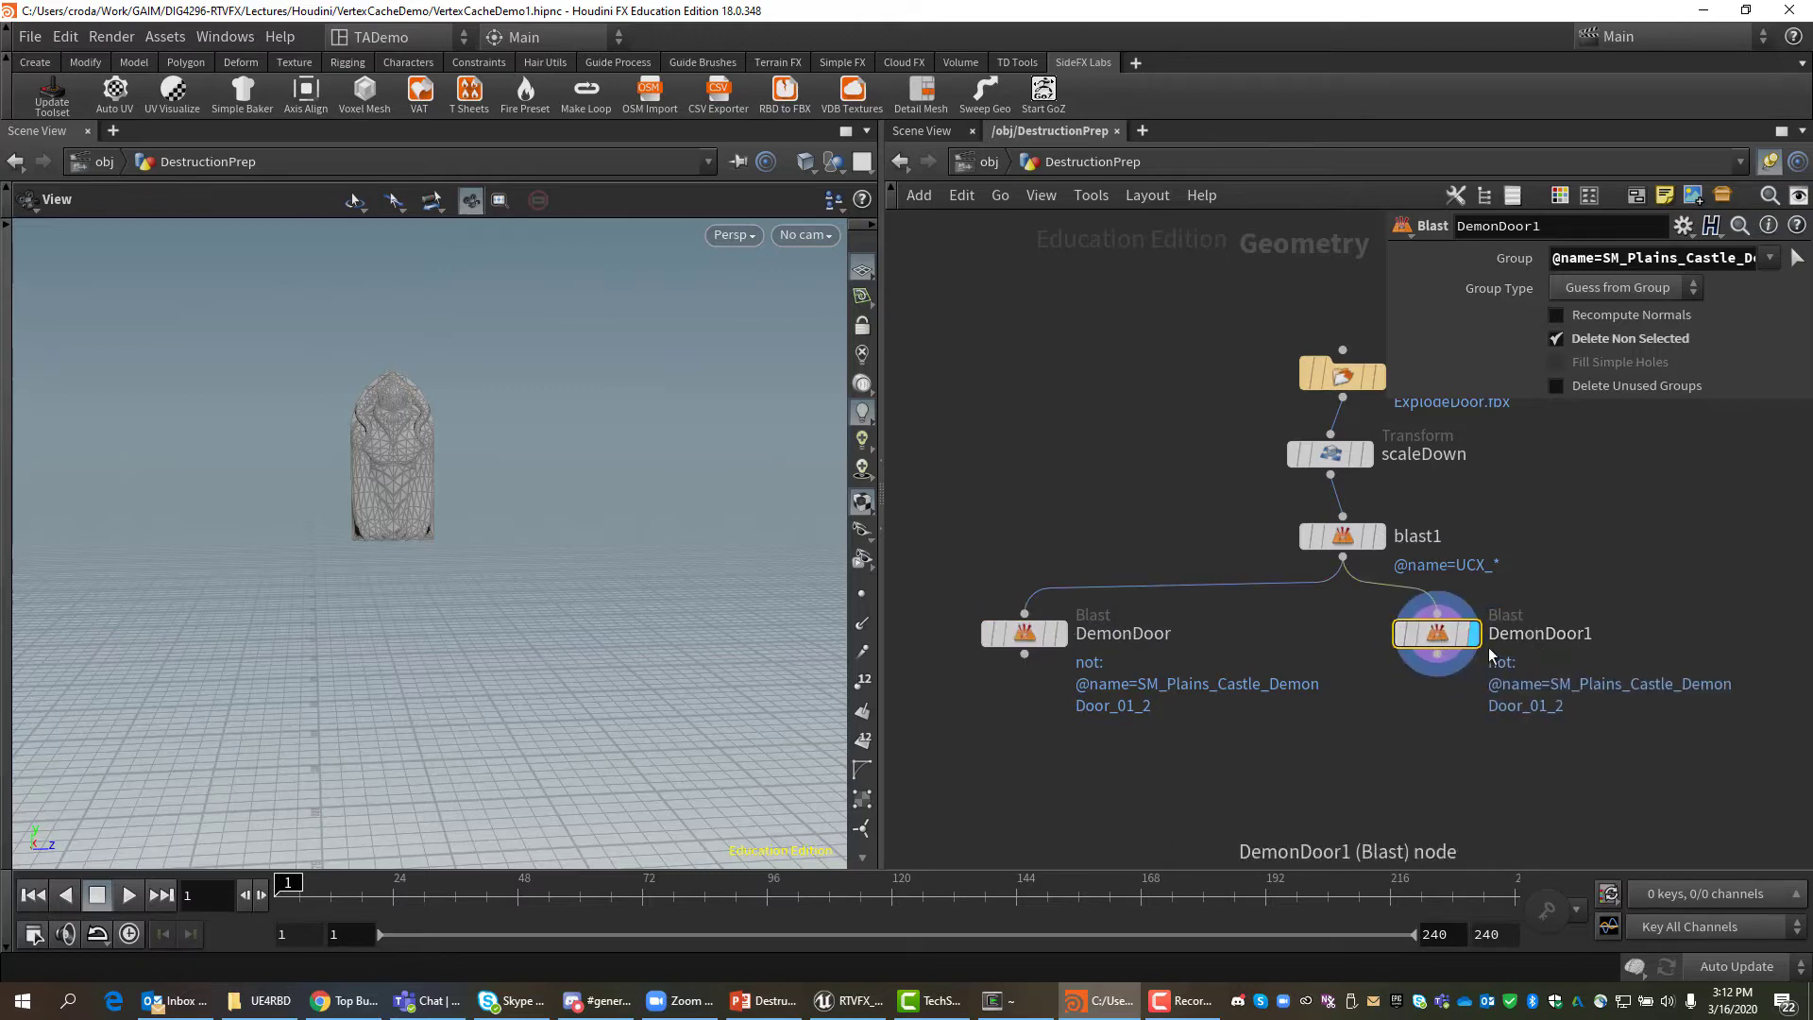
double_click(1521, 632)
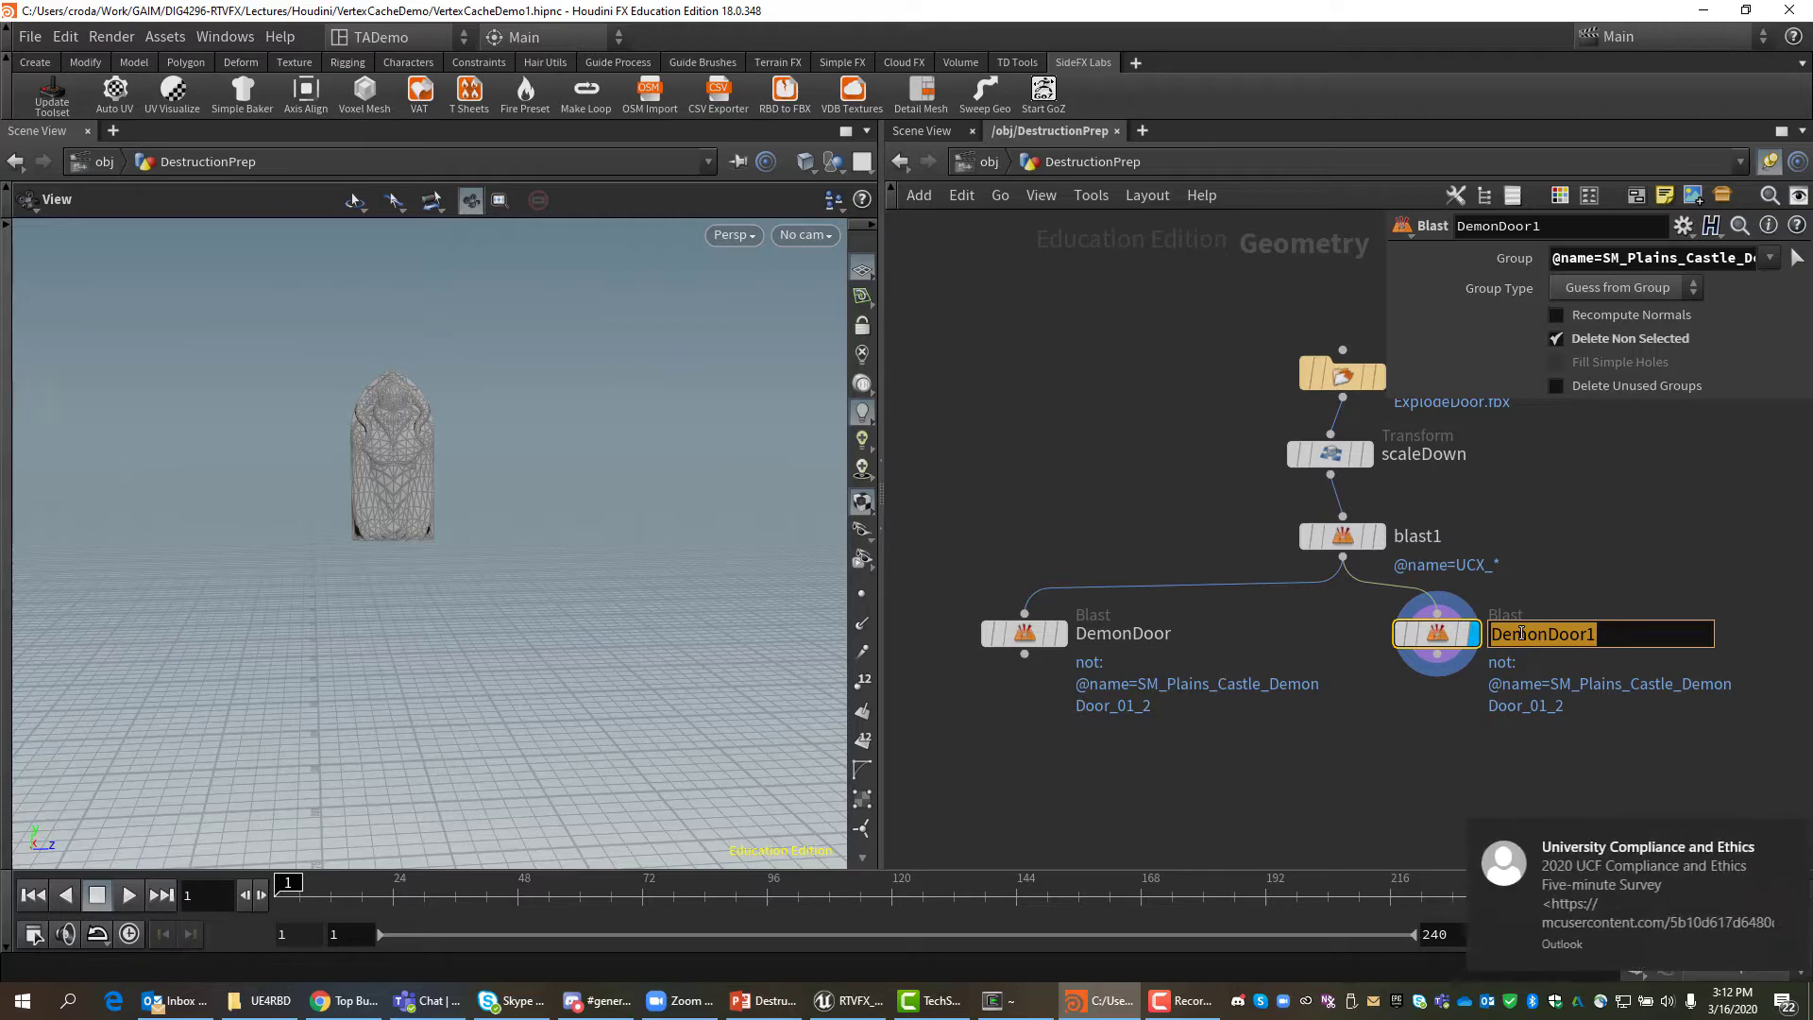
type("Set")
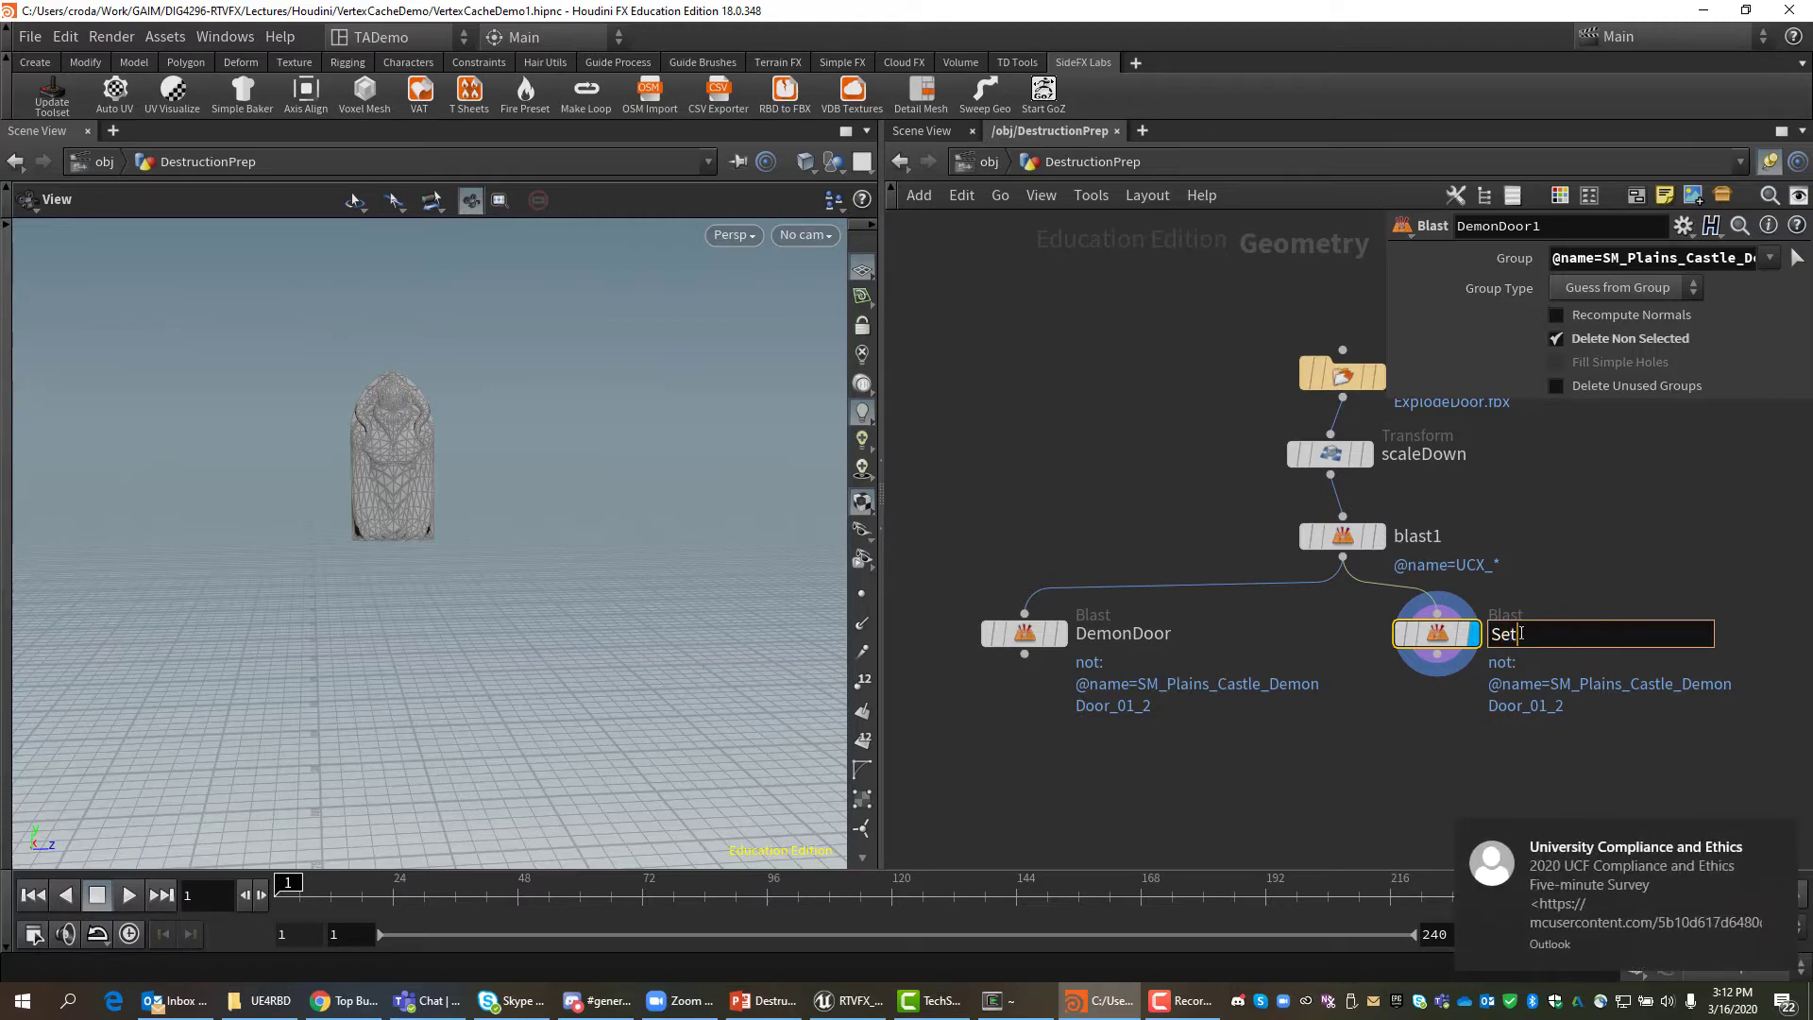
key("Return")
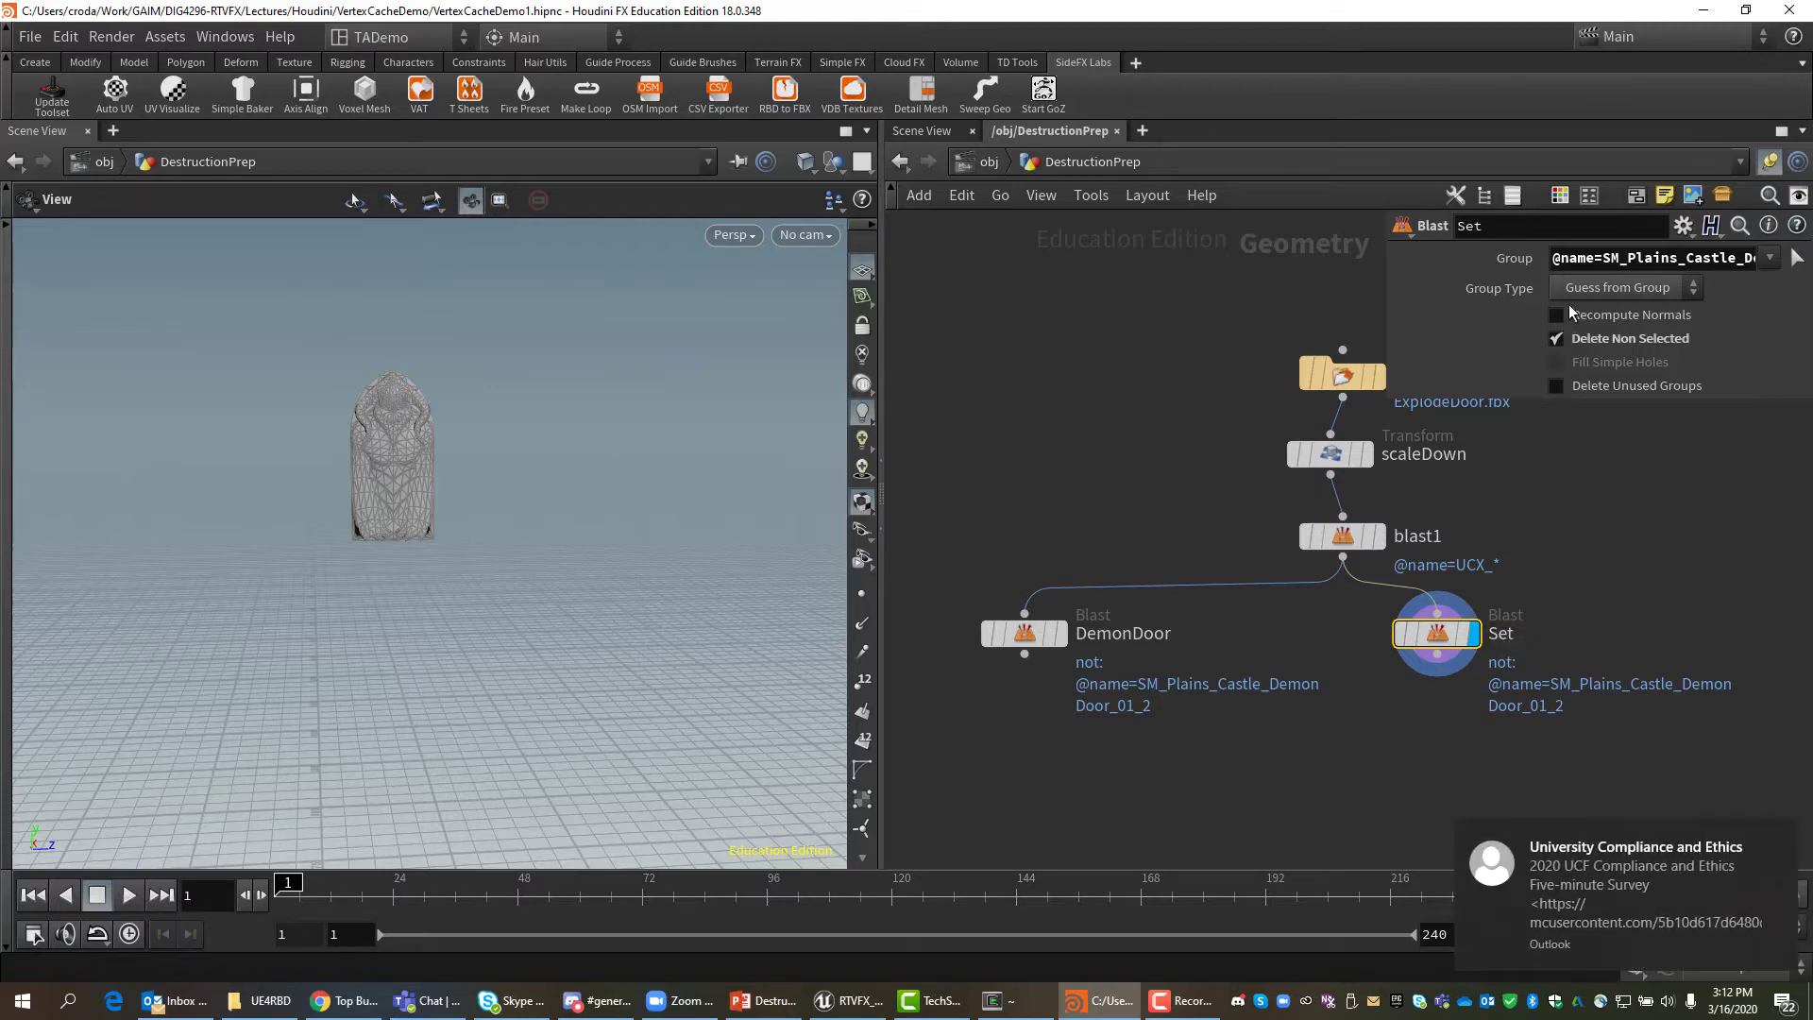
left_click(1557, 339)
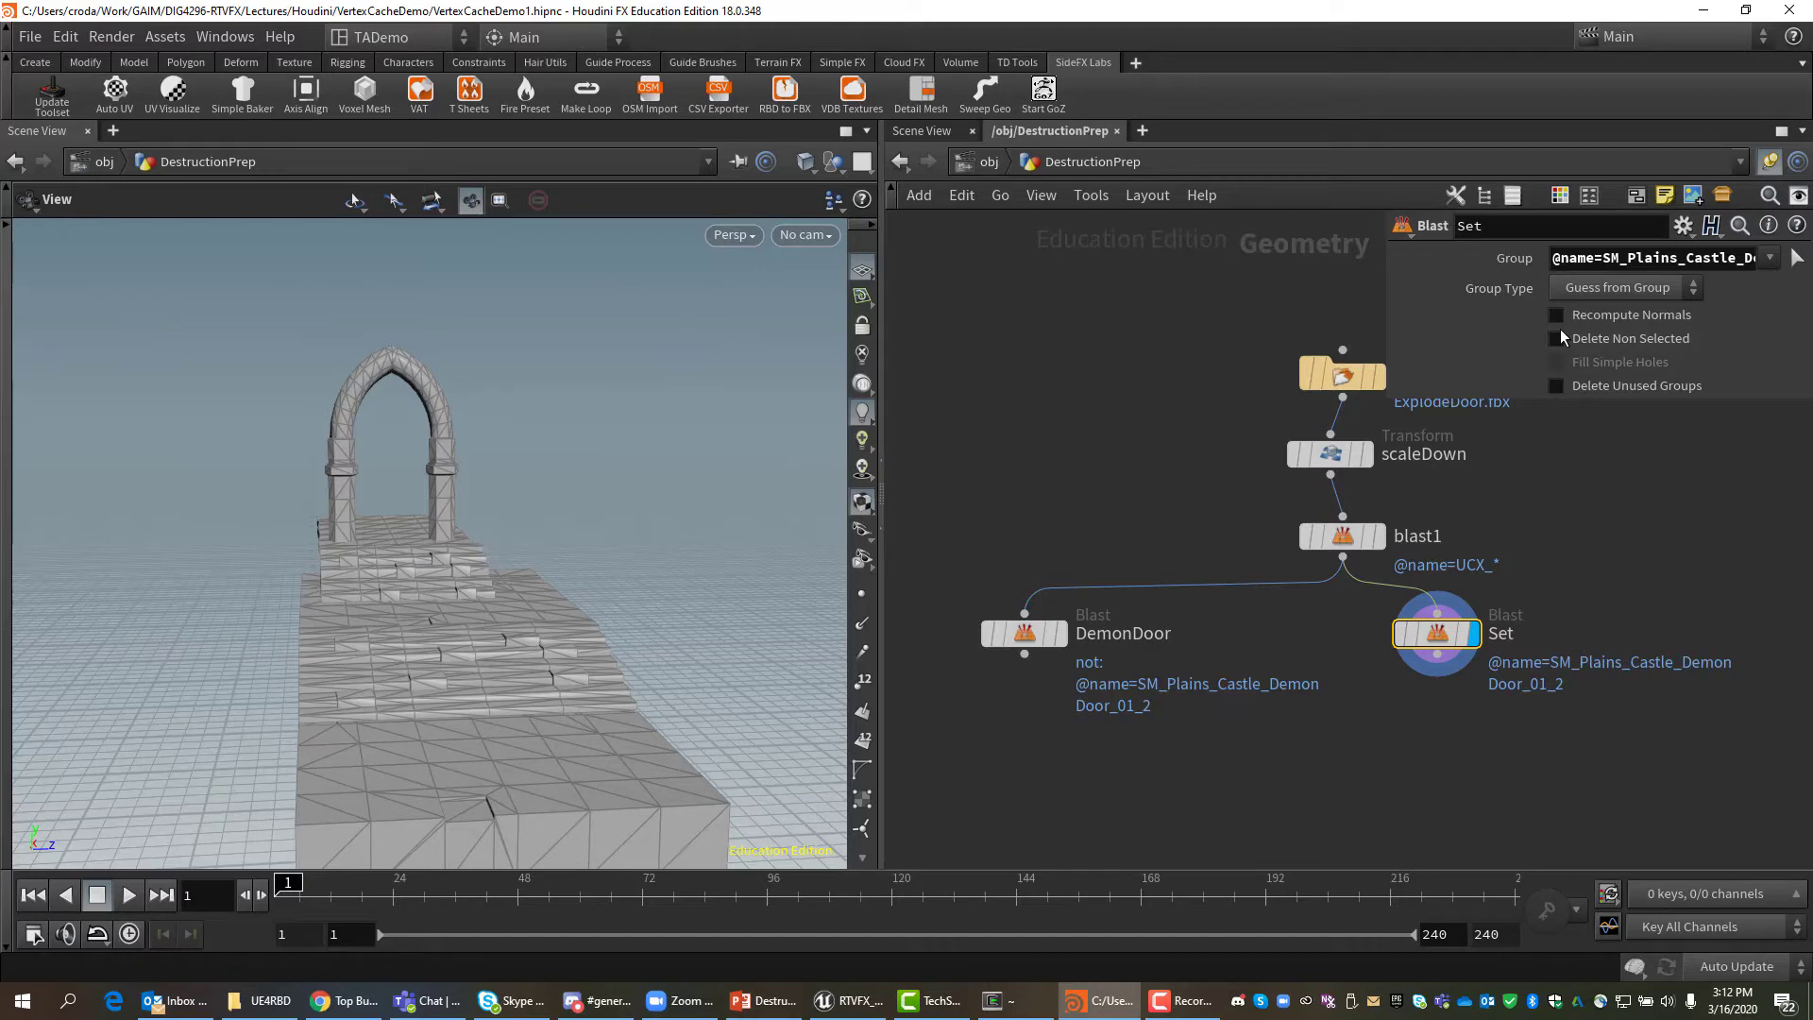
left_click_drag(1416, 641, 1551, 655)
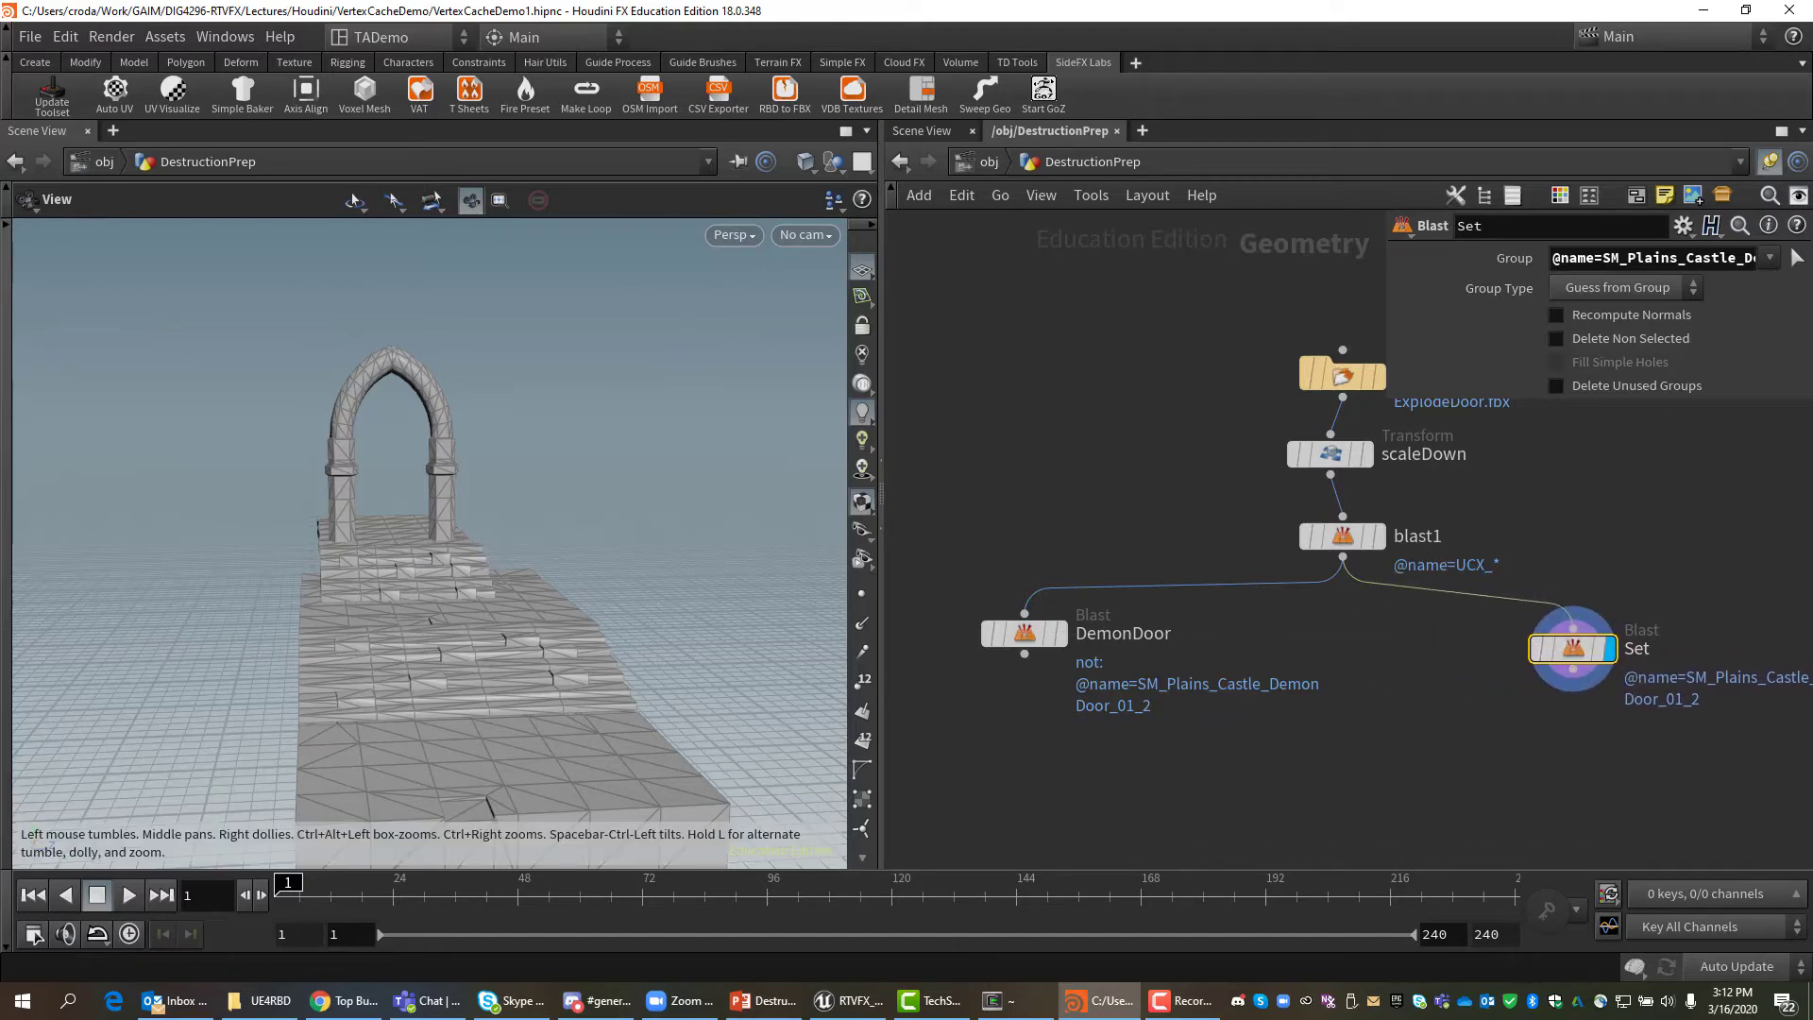
key("alt+Tab")
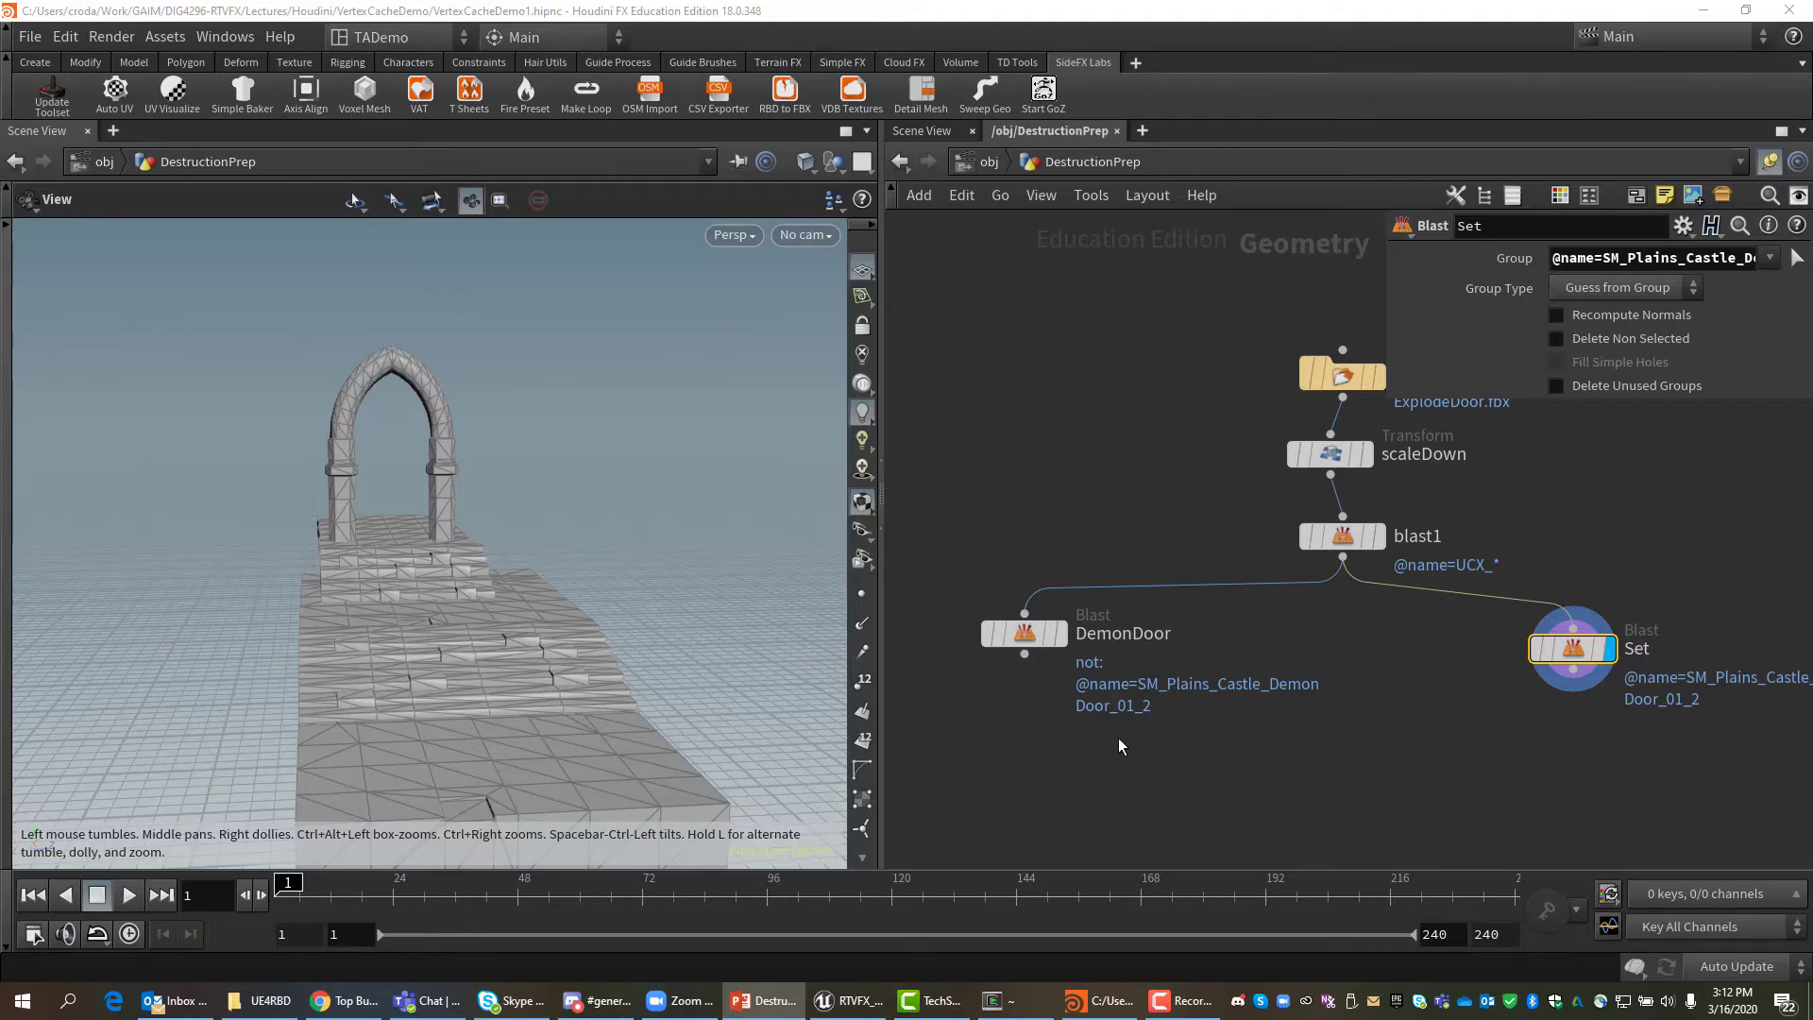
Display the DemonDoor node again and frame the isolated door in the viewport.
left_click(1063, 634)
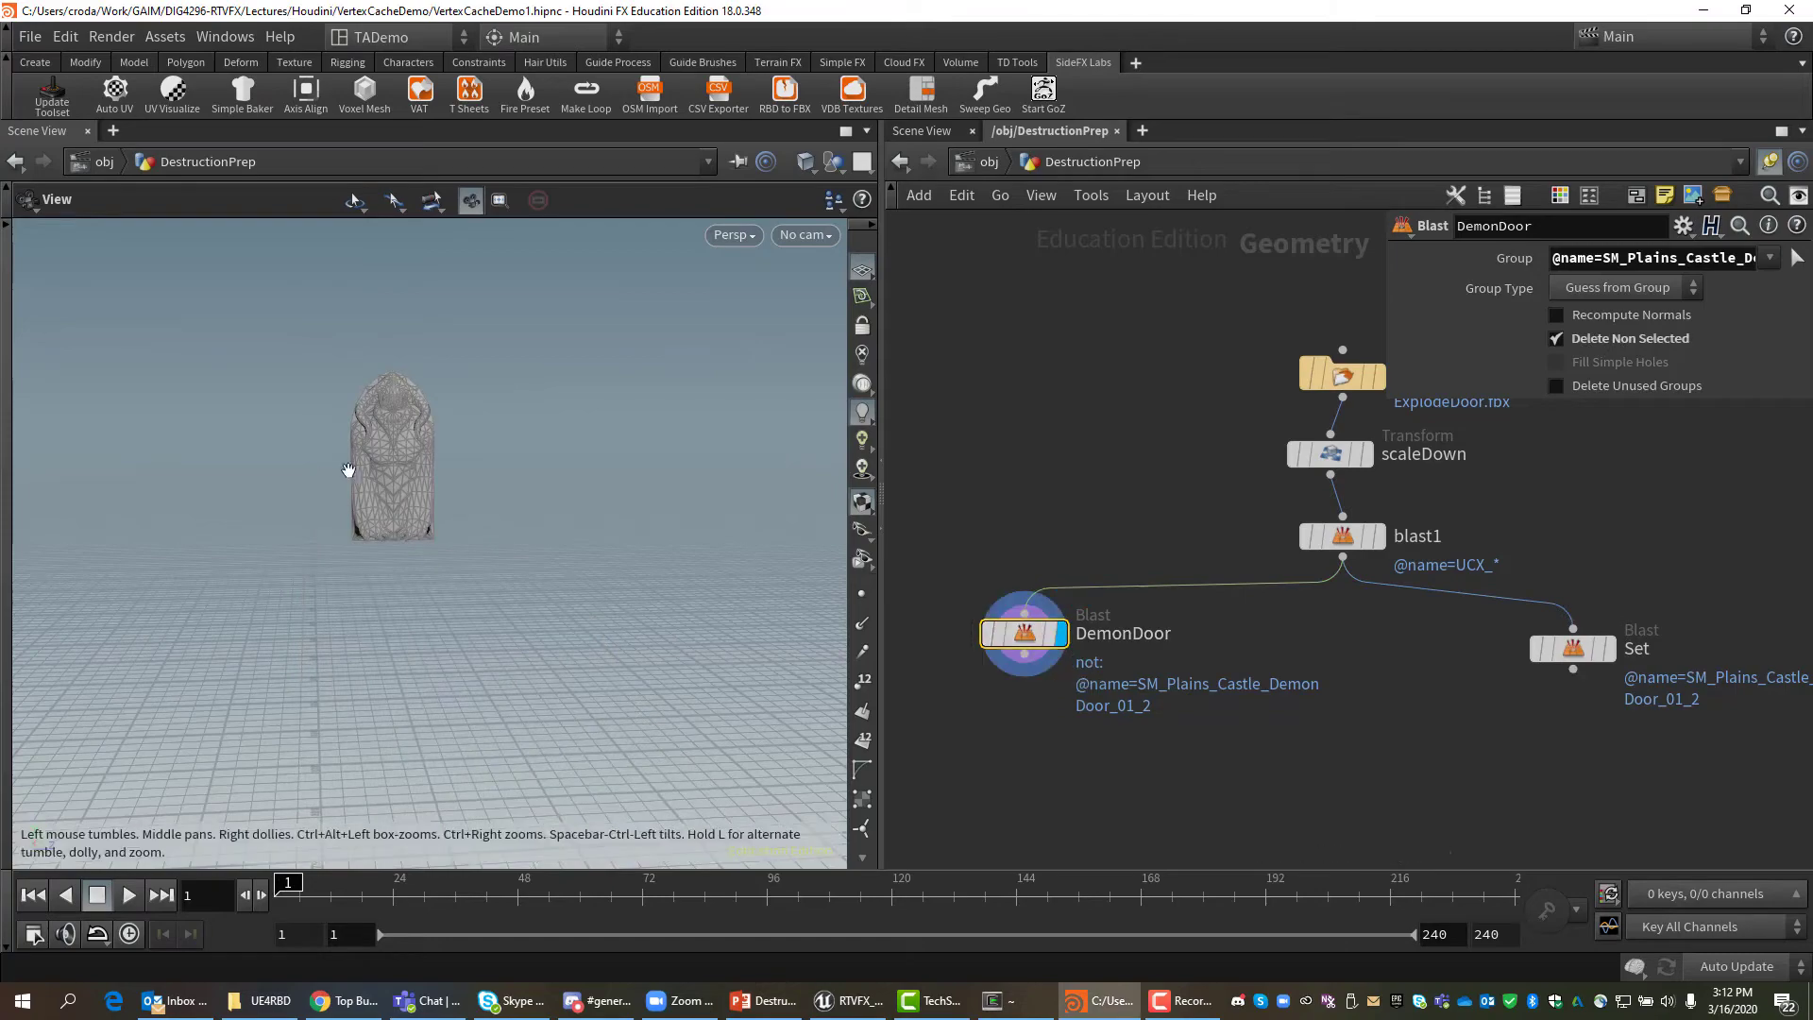
key("f")
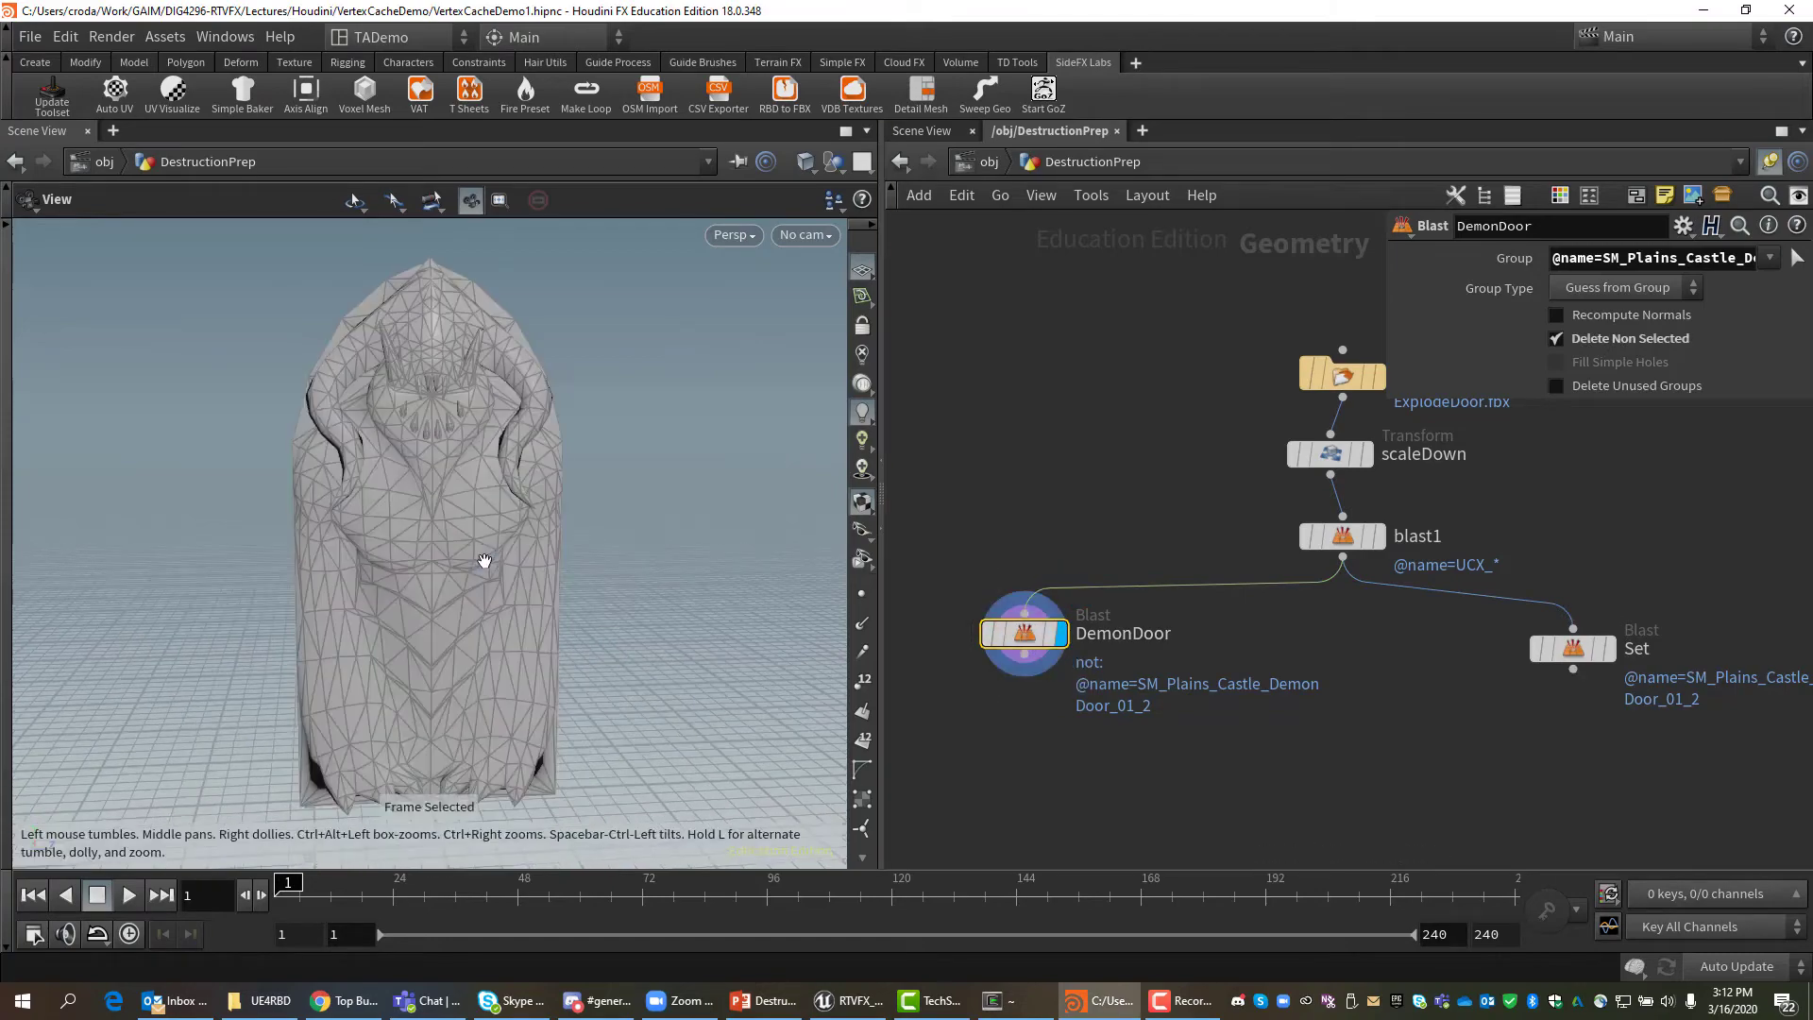
mouse_move(654, 604)
left_mouse_down()
mouse_move(484, 609)
mouse_move(656, 607)
left_mouse_up()
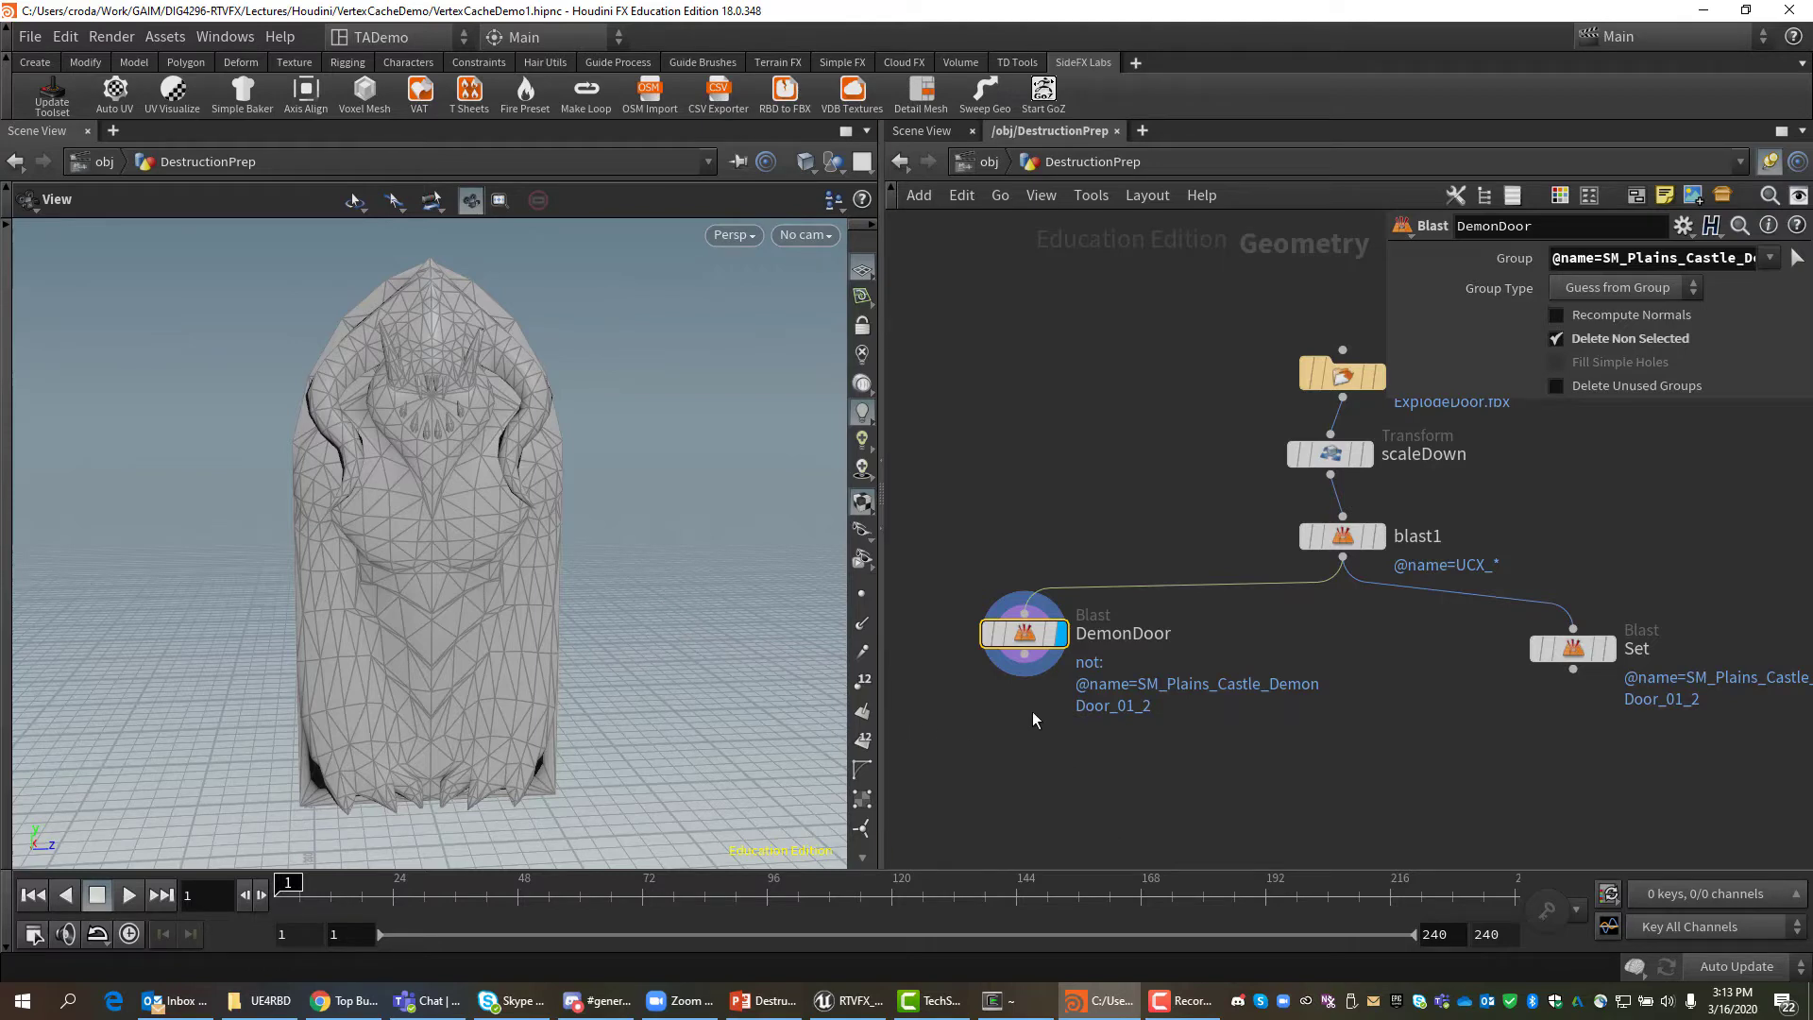
left_click_drag(1024, 655, 1101, 756)
Add a Scatter node, scatter1, under DemonDoor and display its point cloud.
key("Tab")
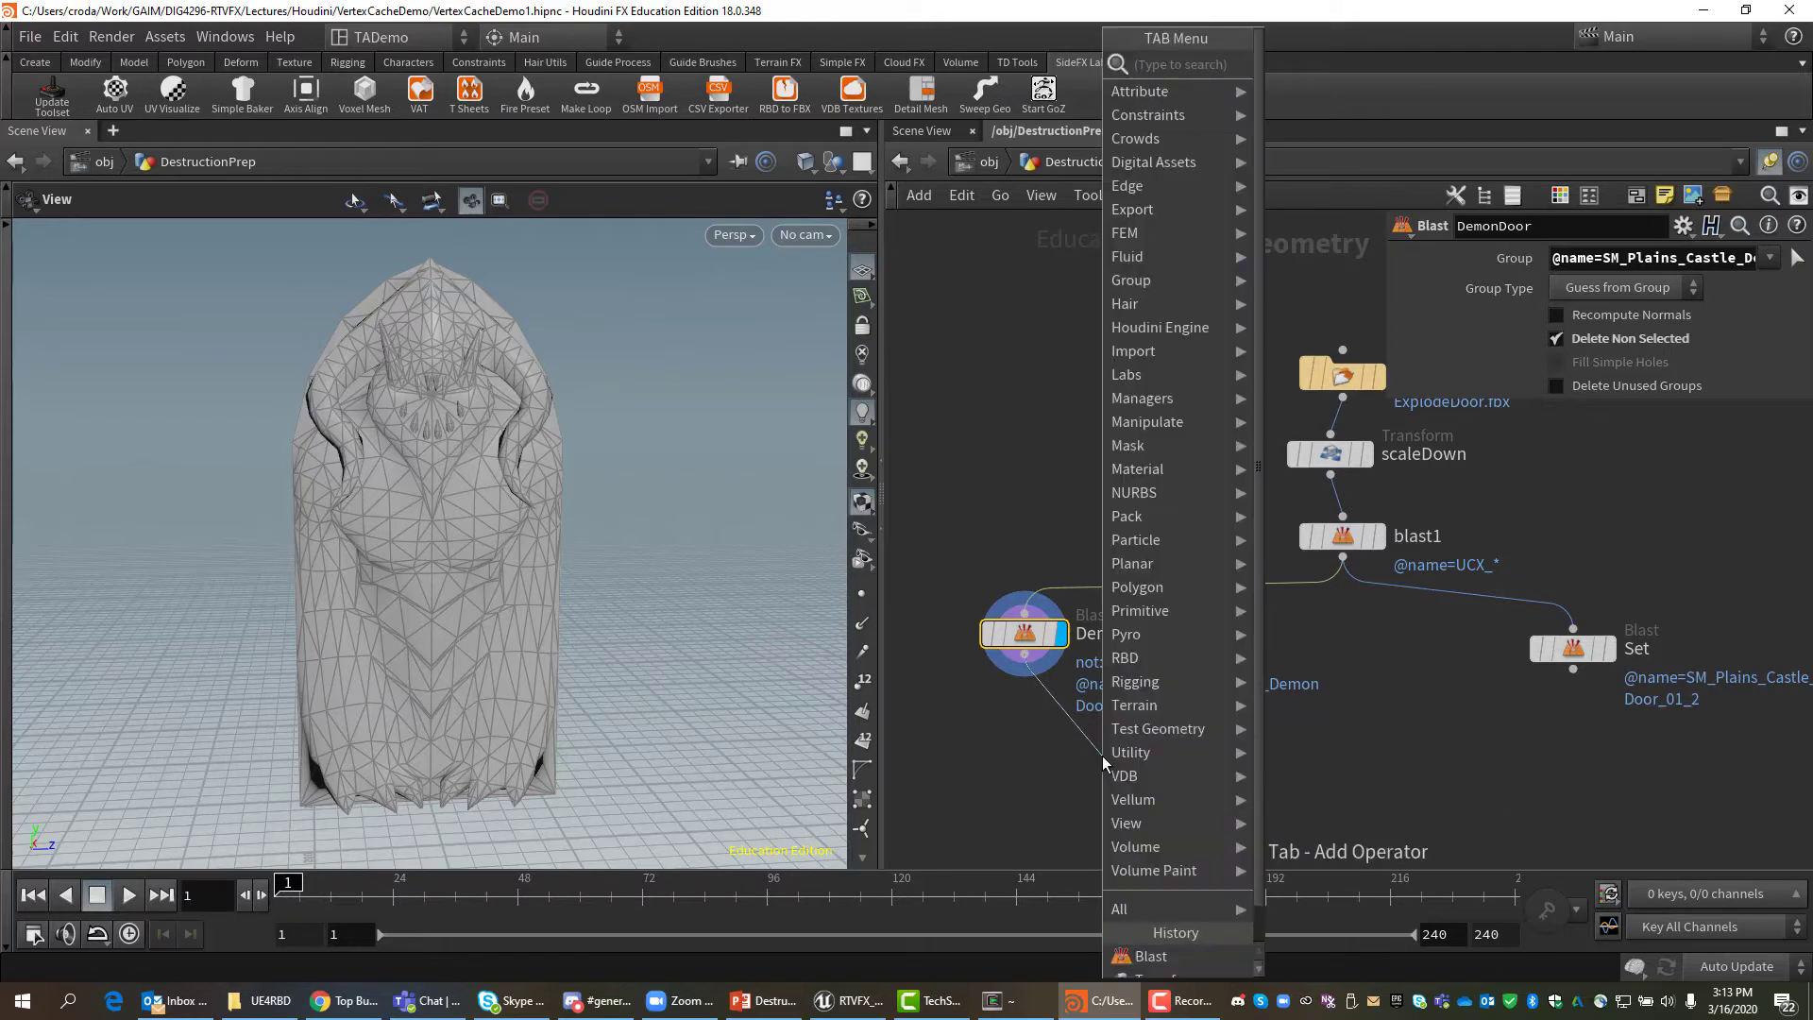
type("scatter")
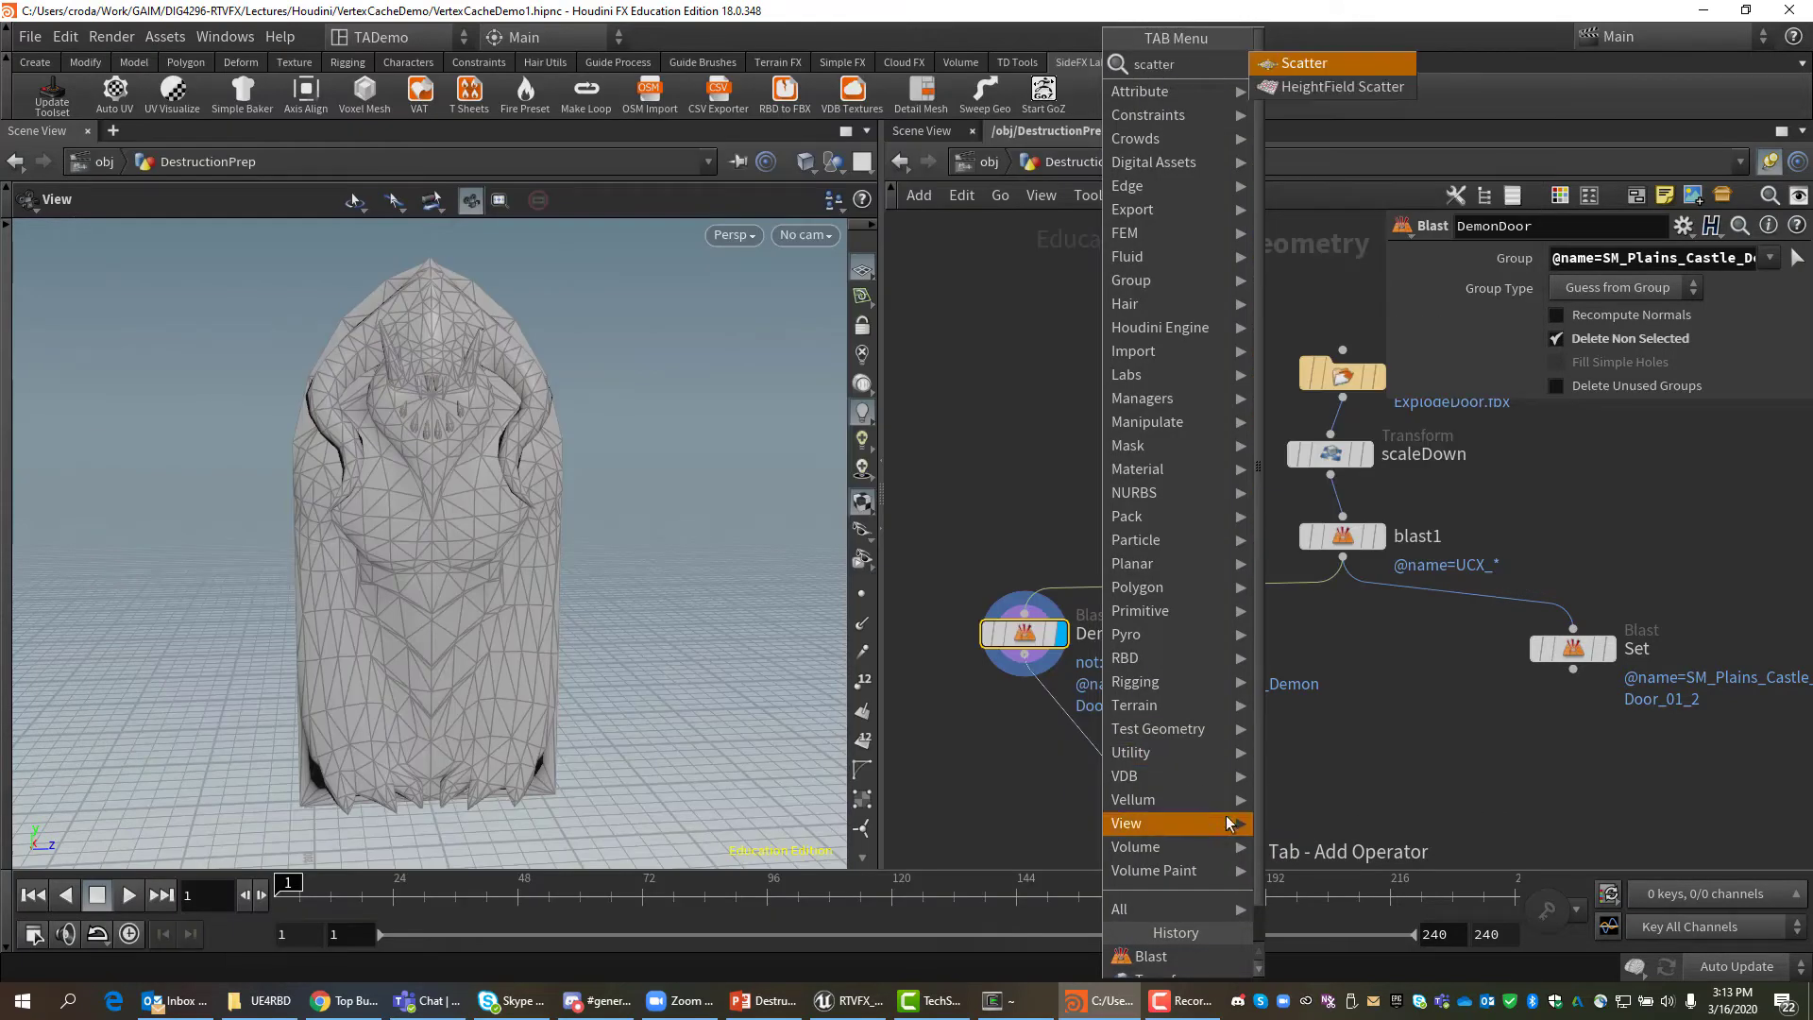
left_click(1305, 63)
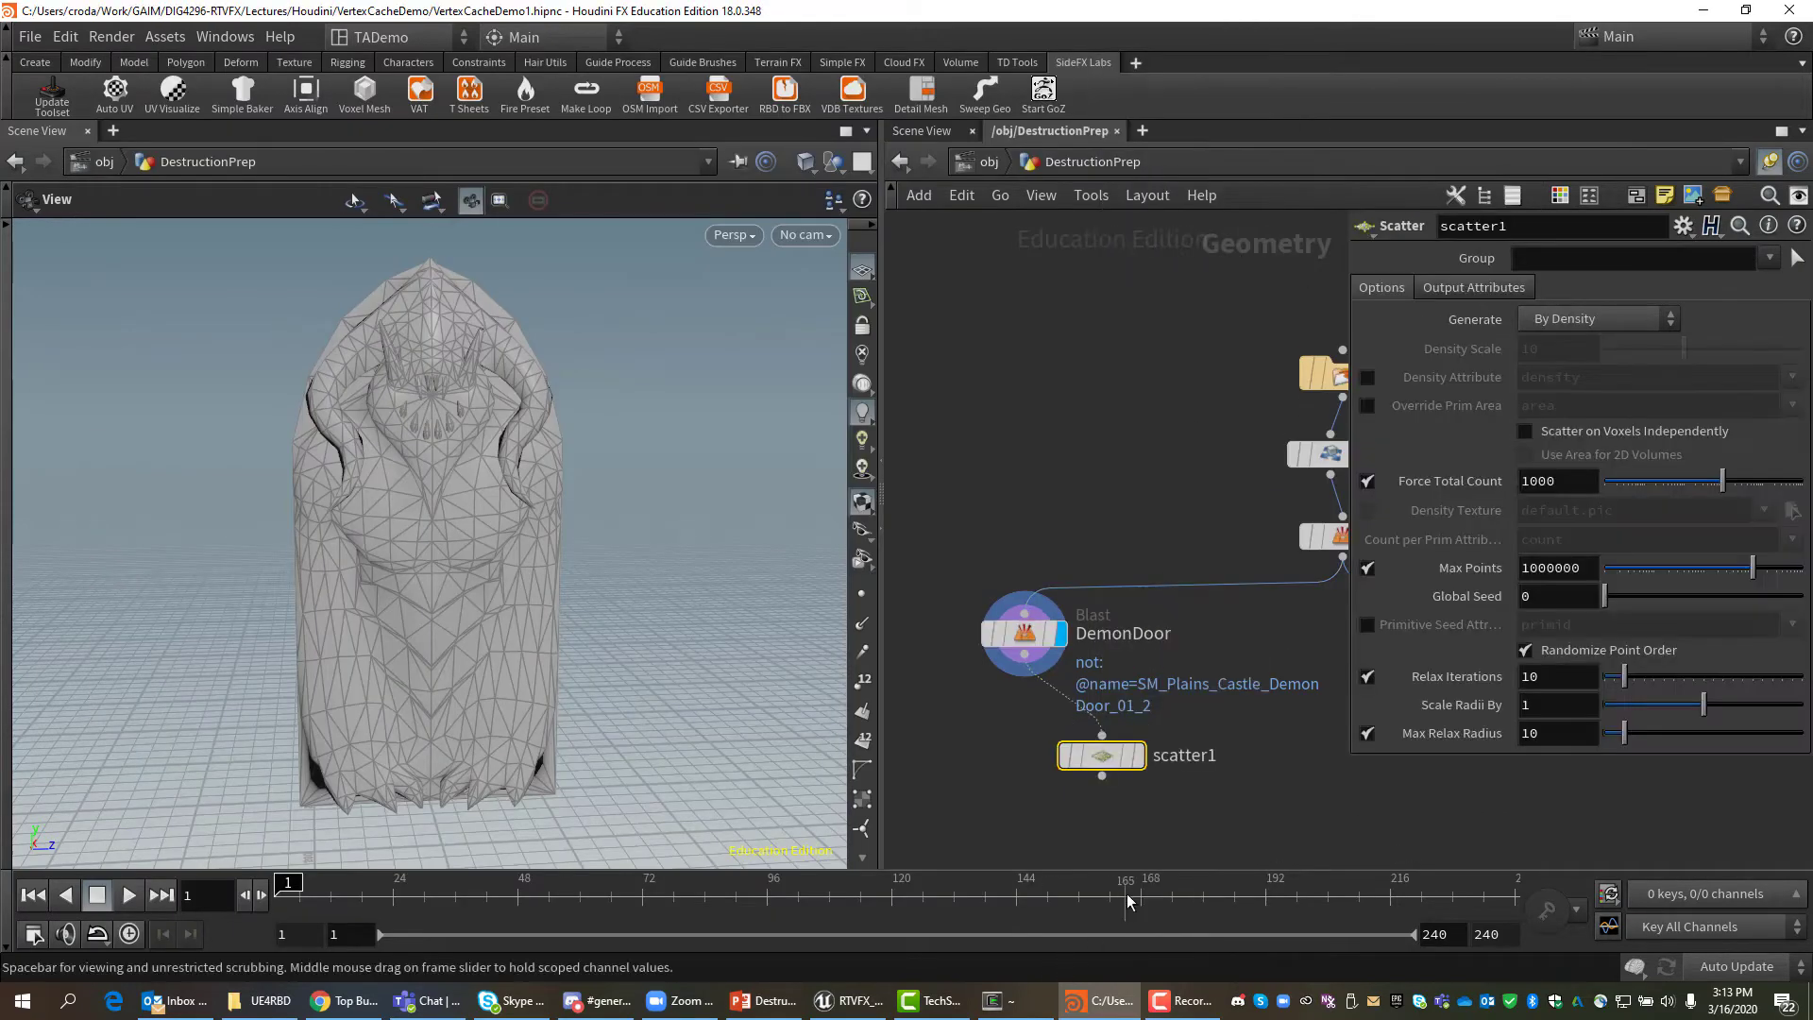
left_click(1086, 803)
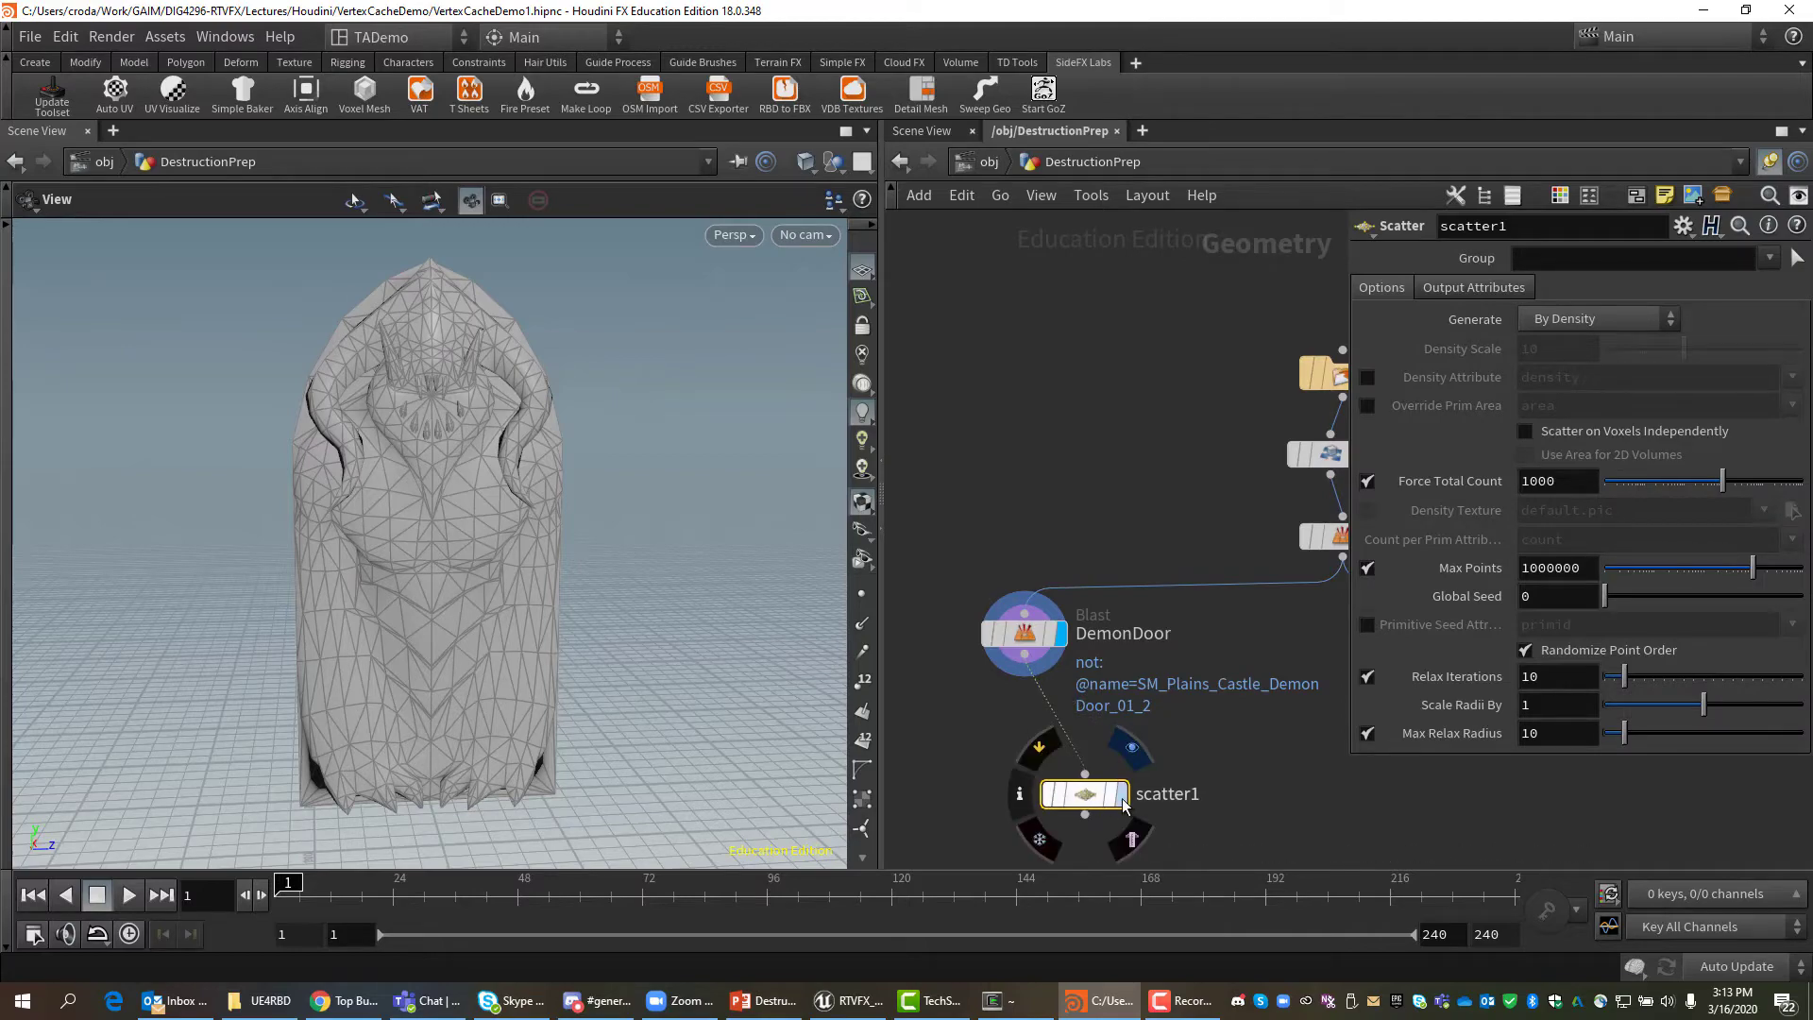
left_click(1120, 794)
left_click_drag(611, 642, 491, 590)
left_click_drag(410, 596, 553, 606)
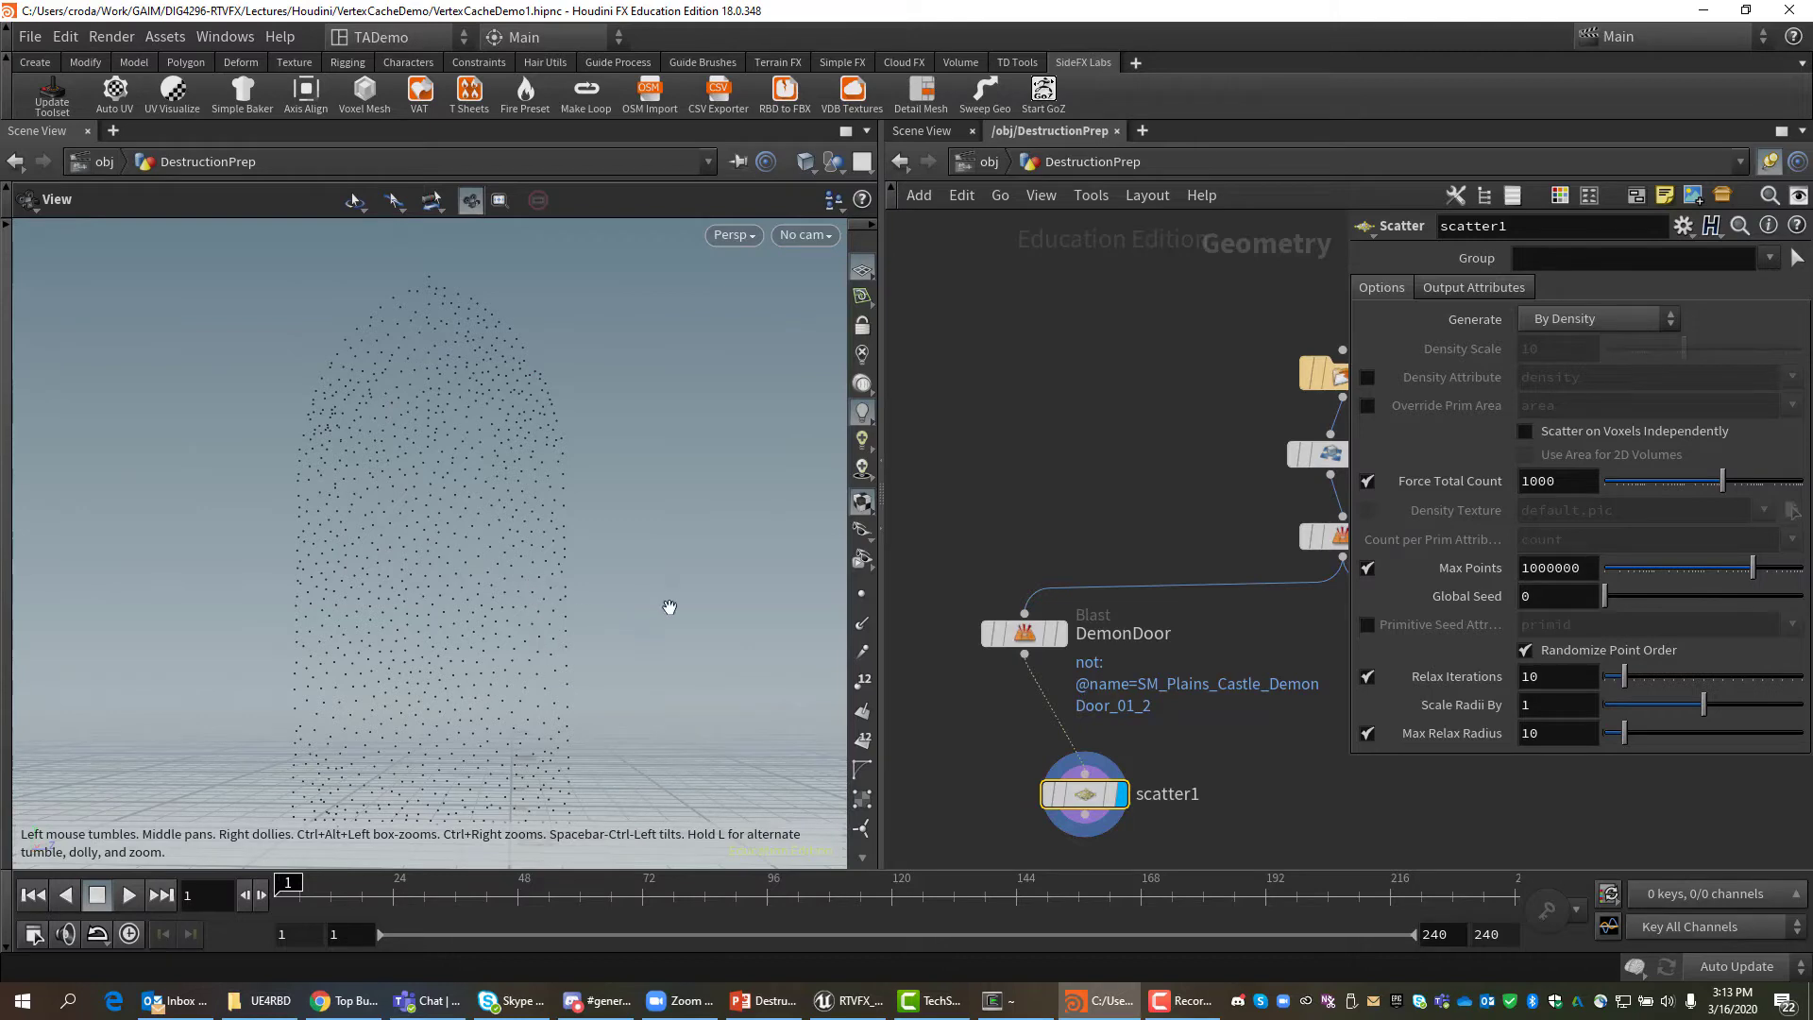
scroll(668, 609, "down", 2)
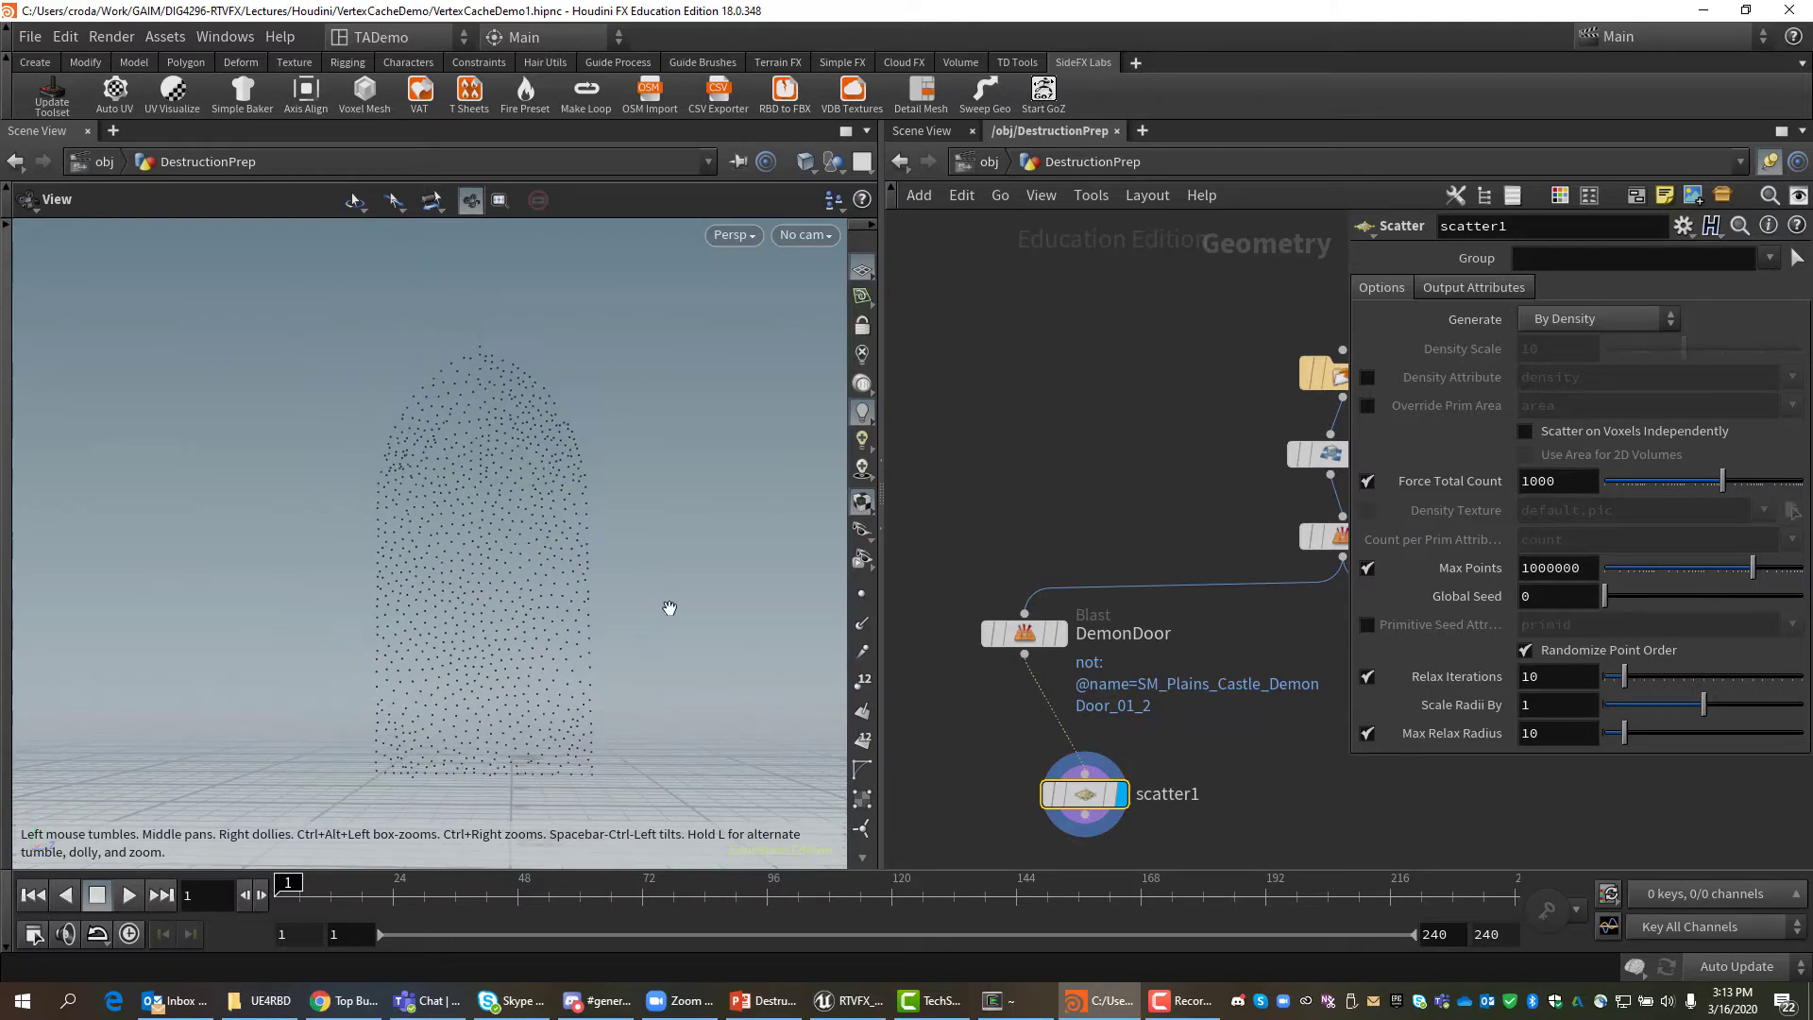
Set scatter1's Force Total Count to 100 and position the node right beneath DemonDoor.
double_click(1562, 479)
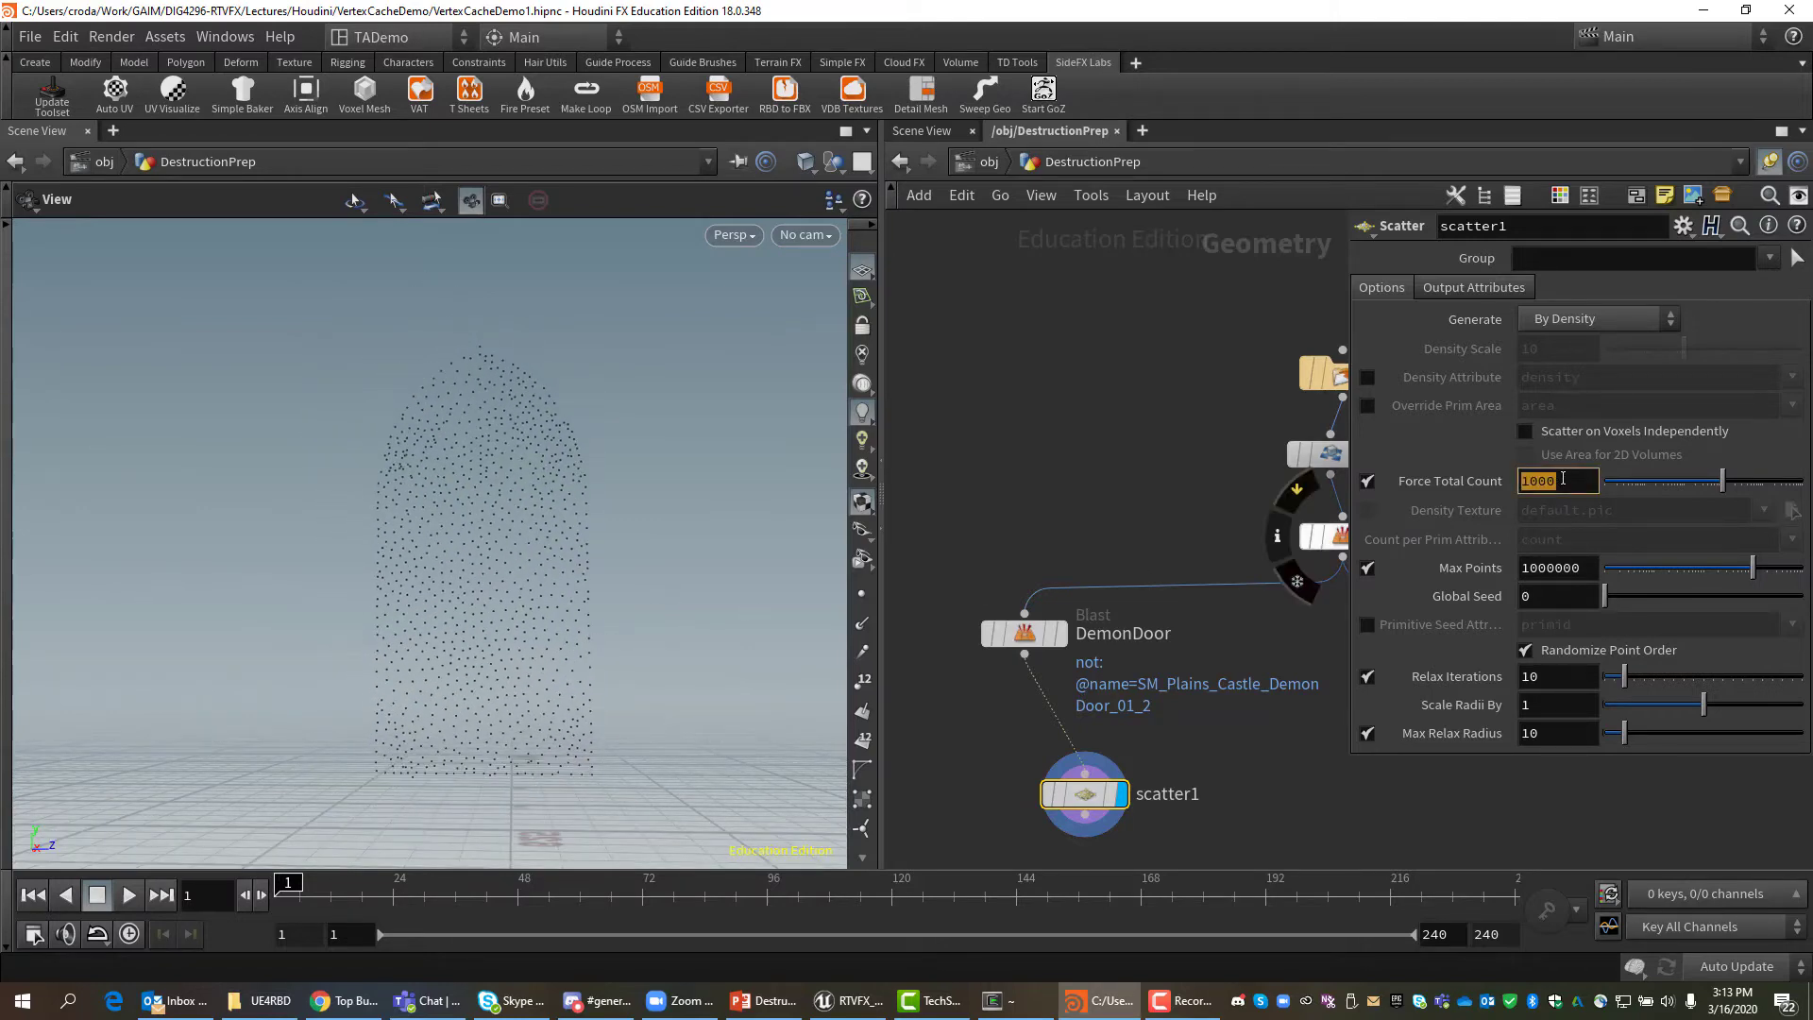
type("20")
key("Return")
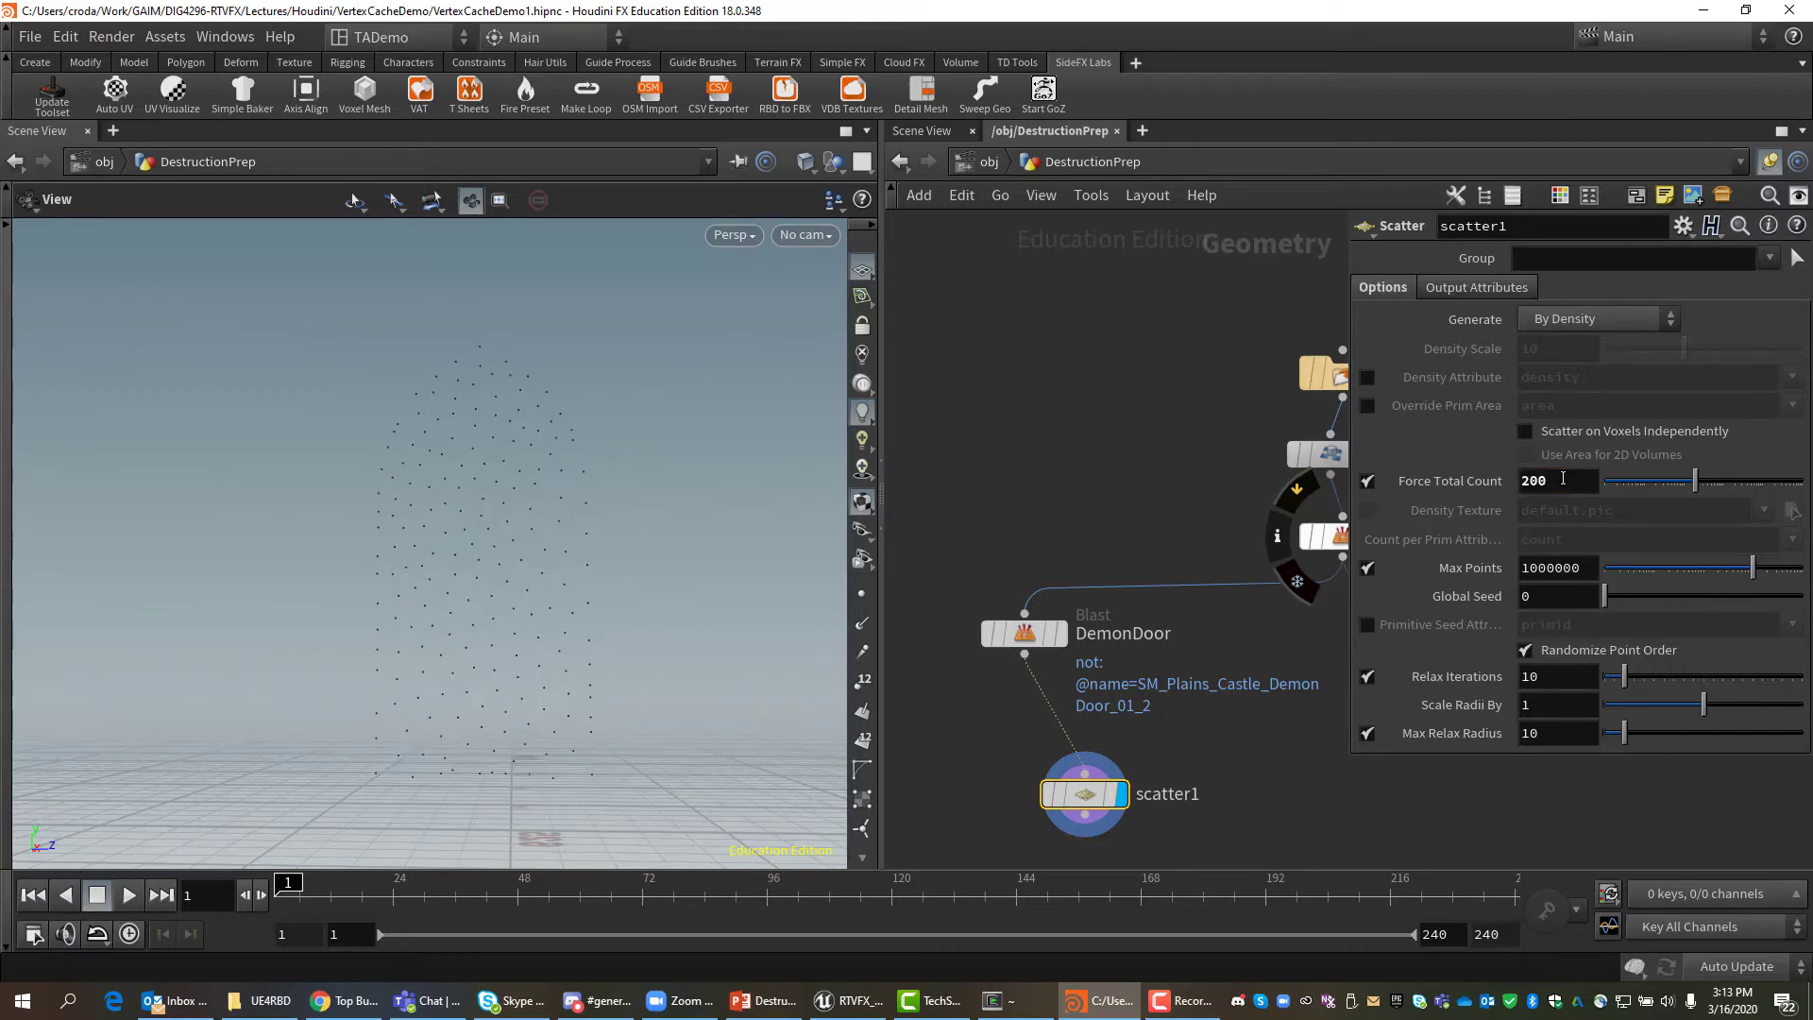
mouse_move(599, 470)
left_mouse_down()
mouse_move(566, 490)
mouse_move(581, 493)
left_mouse_up()
left_click(1544, 475)
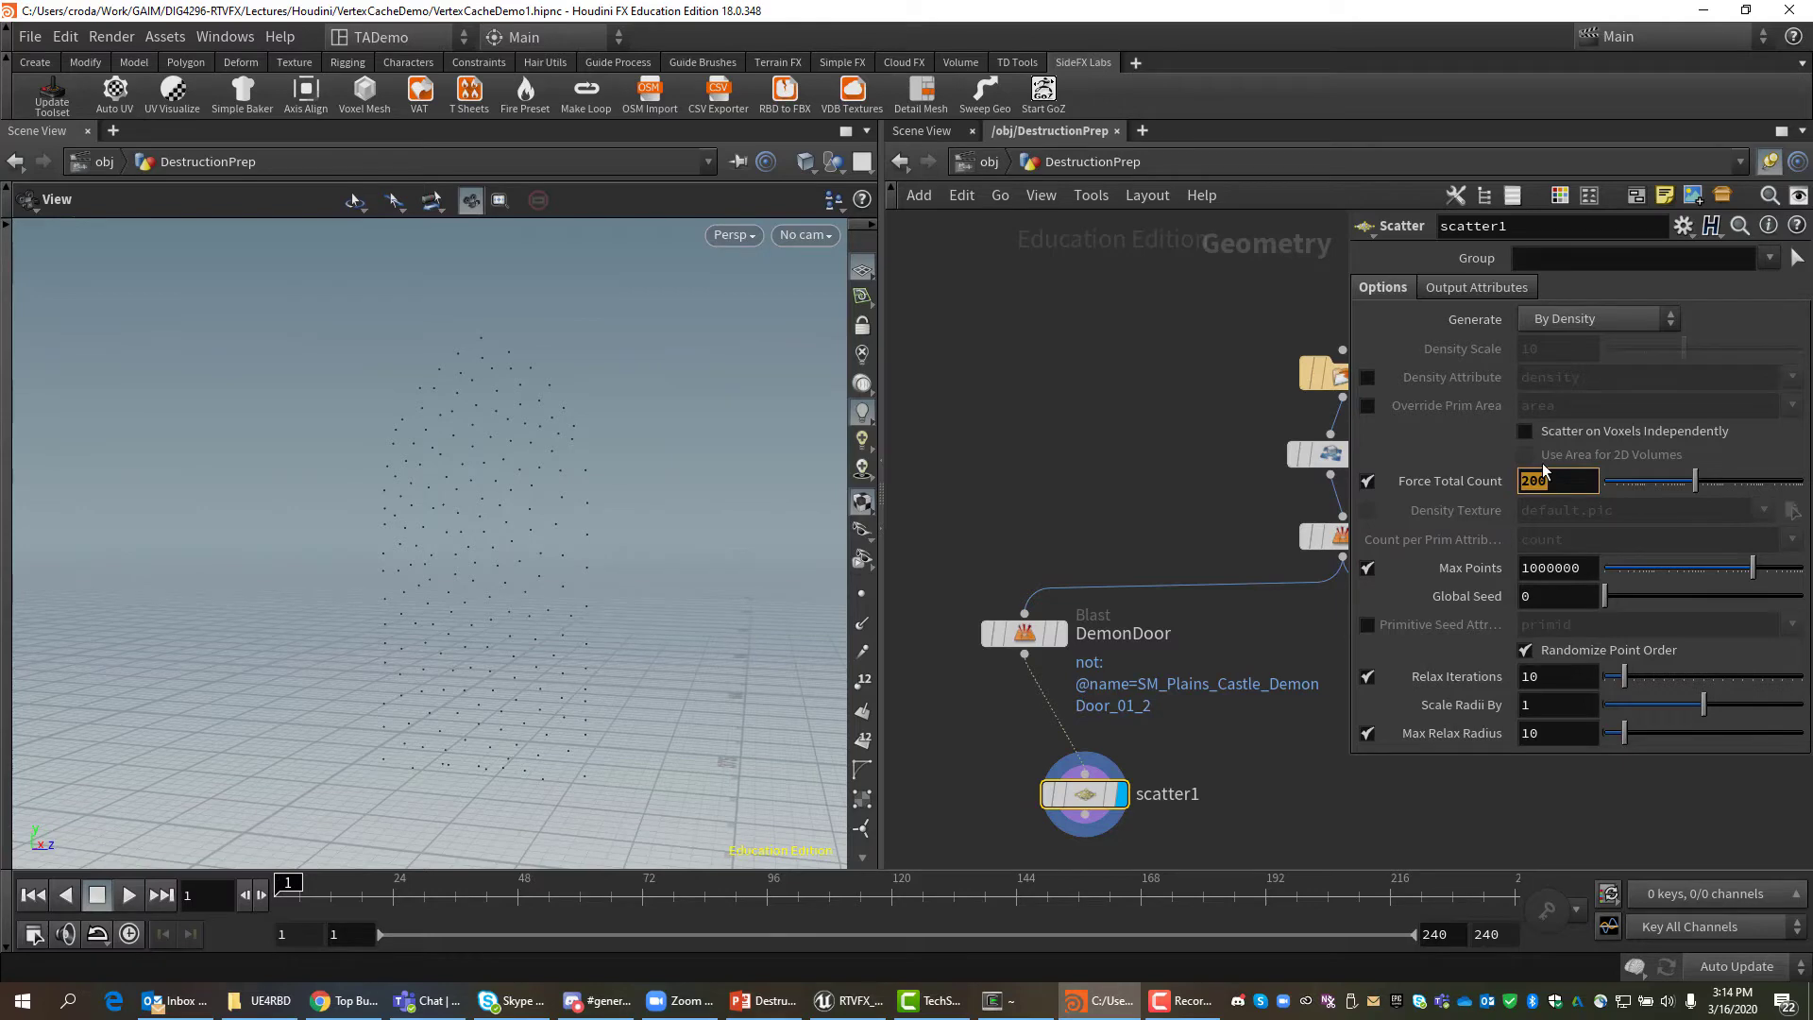
type("100")
left_click_drag(372, 619, 437, 607)
mouse_move(551, 662)
left_mouse_down()
mouse_move(579, 620)
mouse_move(547, 647)
left_mouse_up()
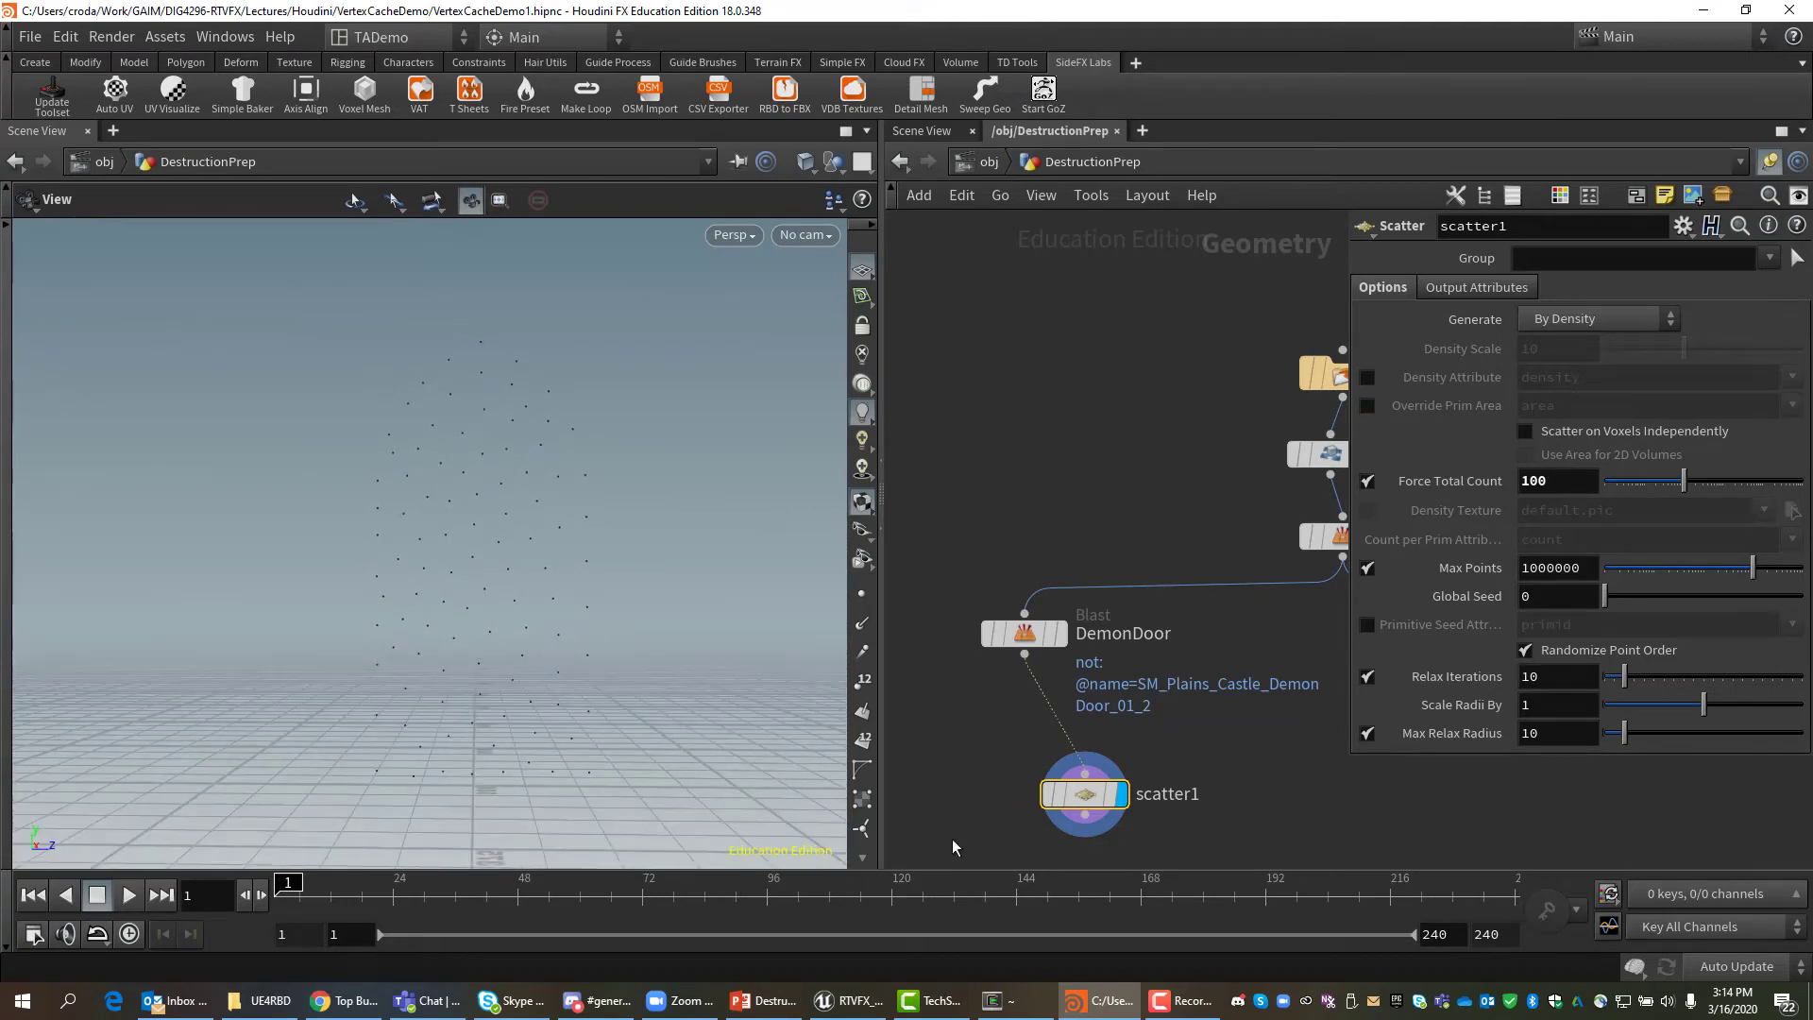
left_click_drag(1090, 797, 1081, 782)
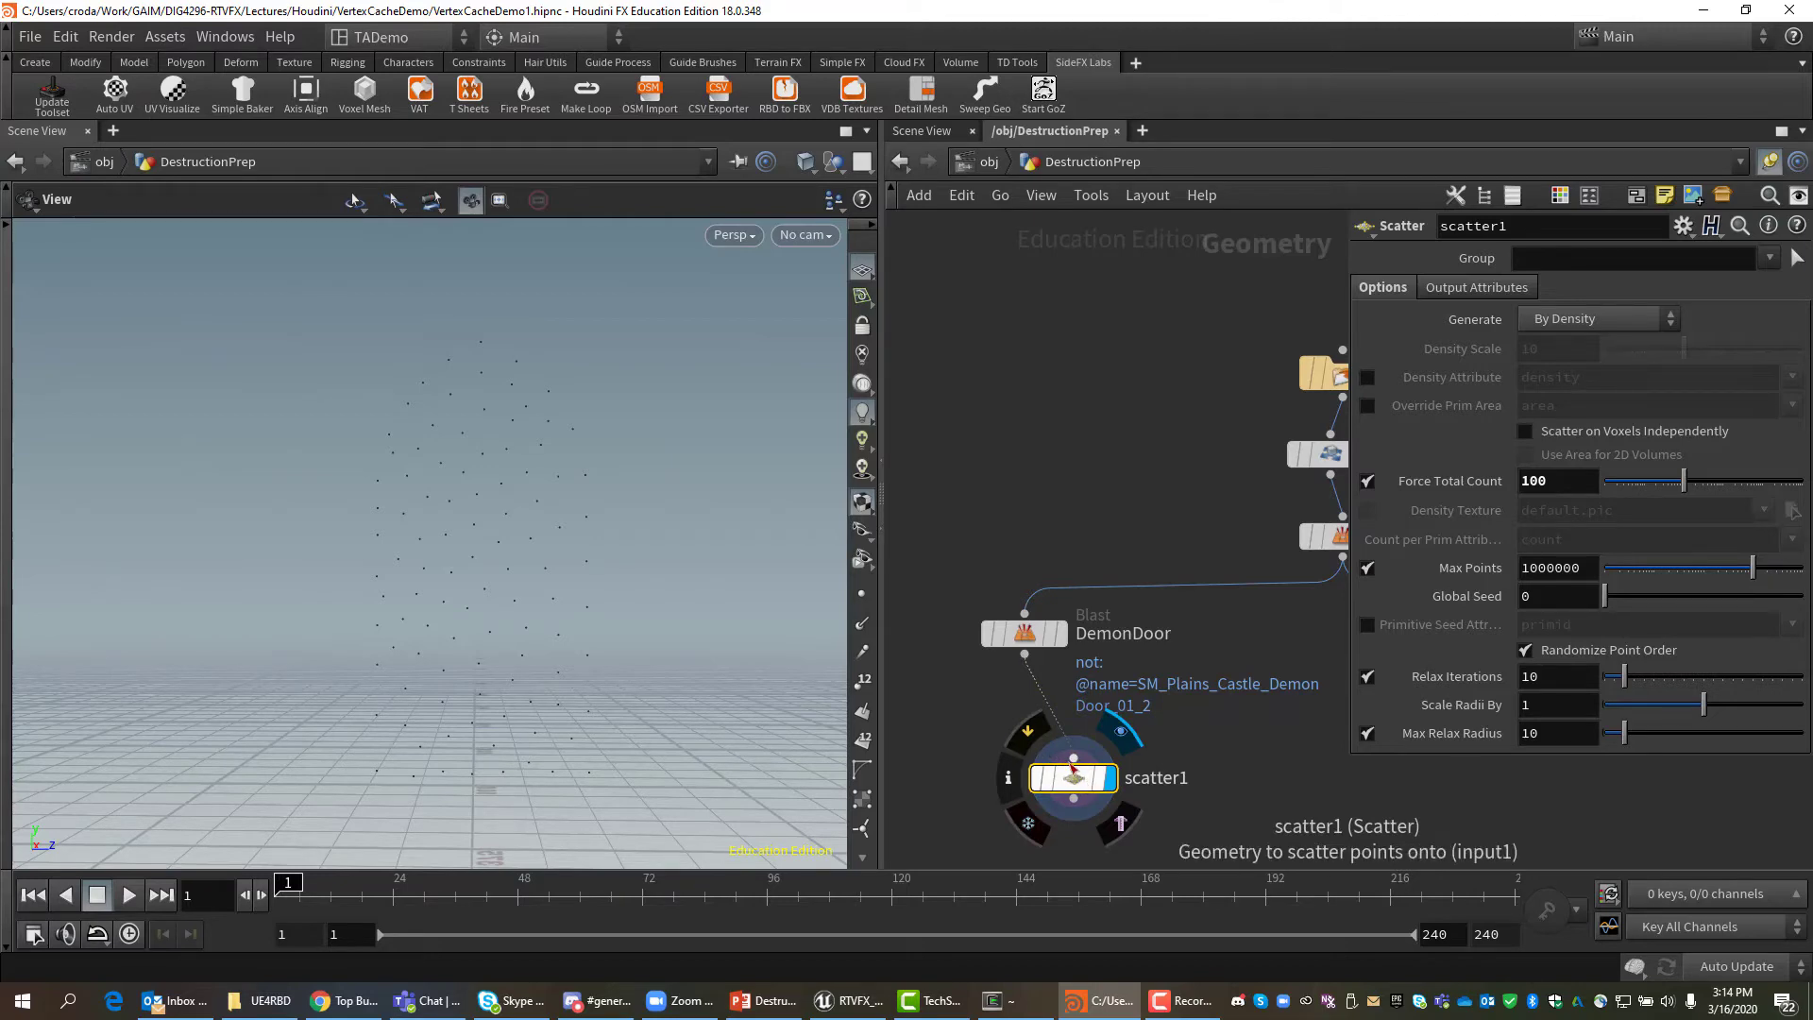
left_click_drag(1079, 776, 1141, 785)
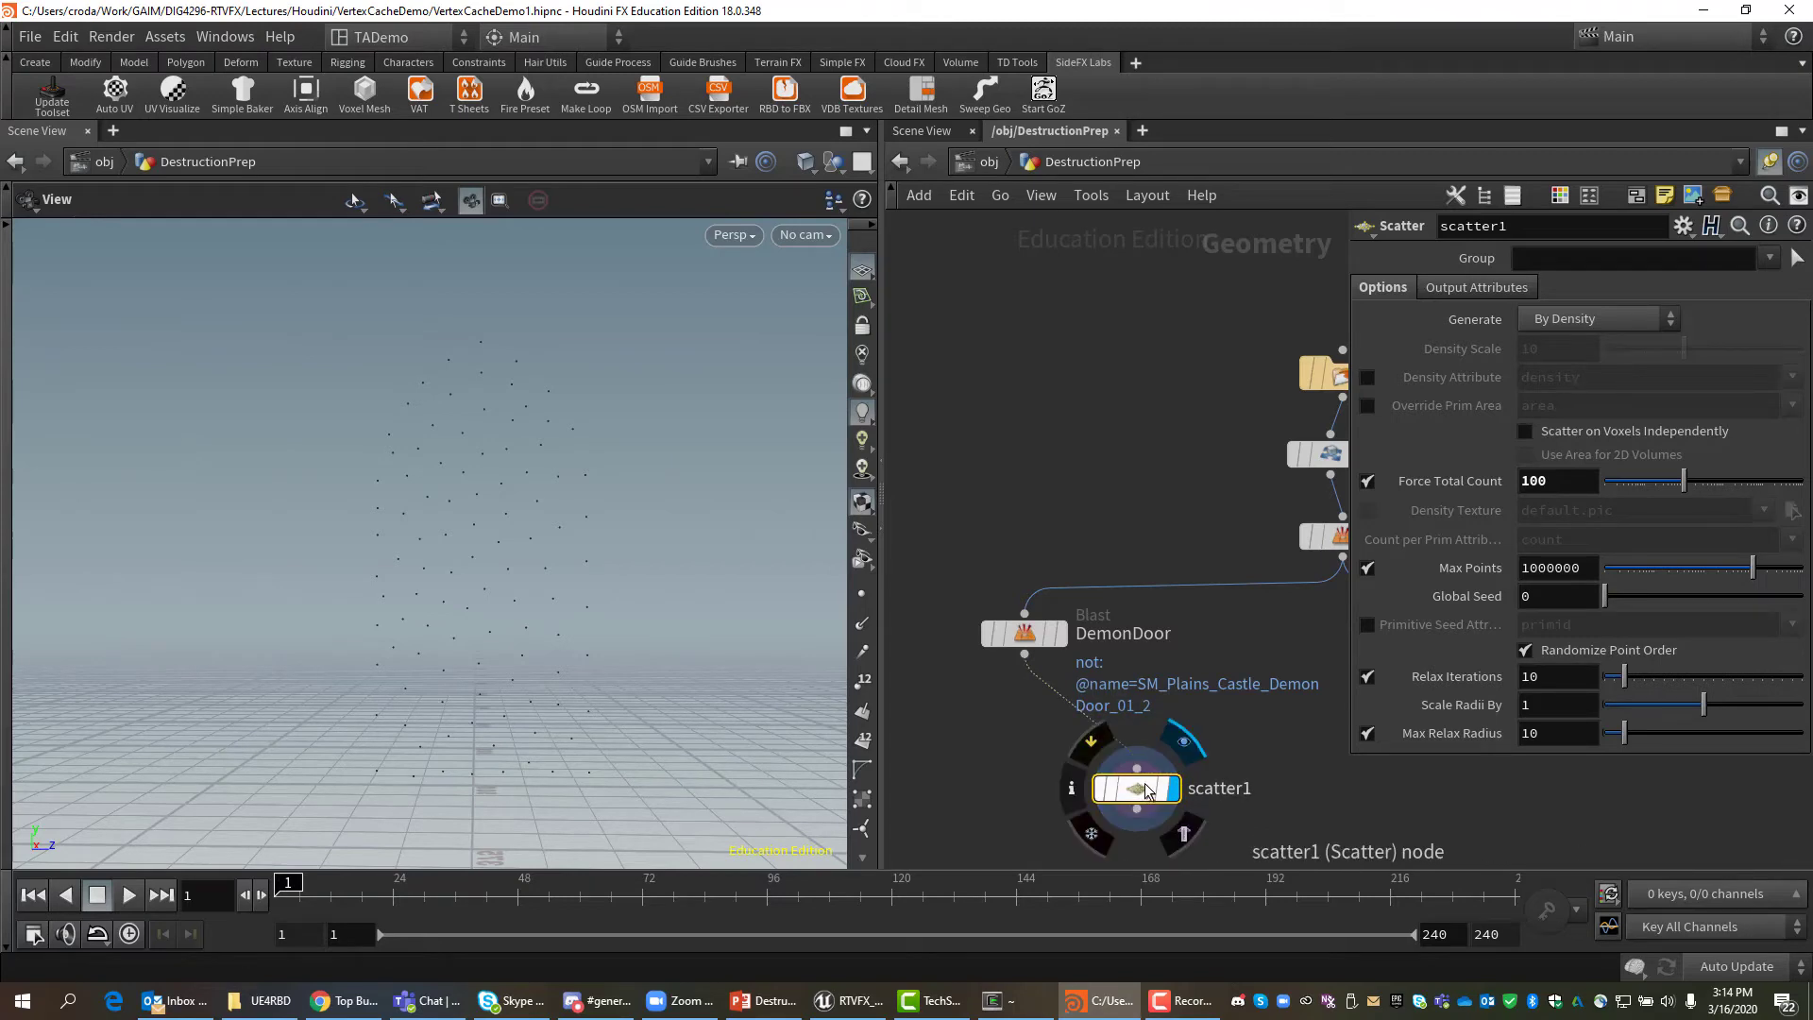
Save VertexCacheDemo1.hipnc, then show the PowerPoint slide show full-screen instead of presenter view.
left_click(30, 36)
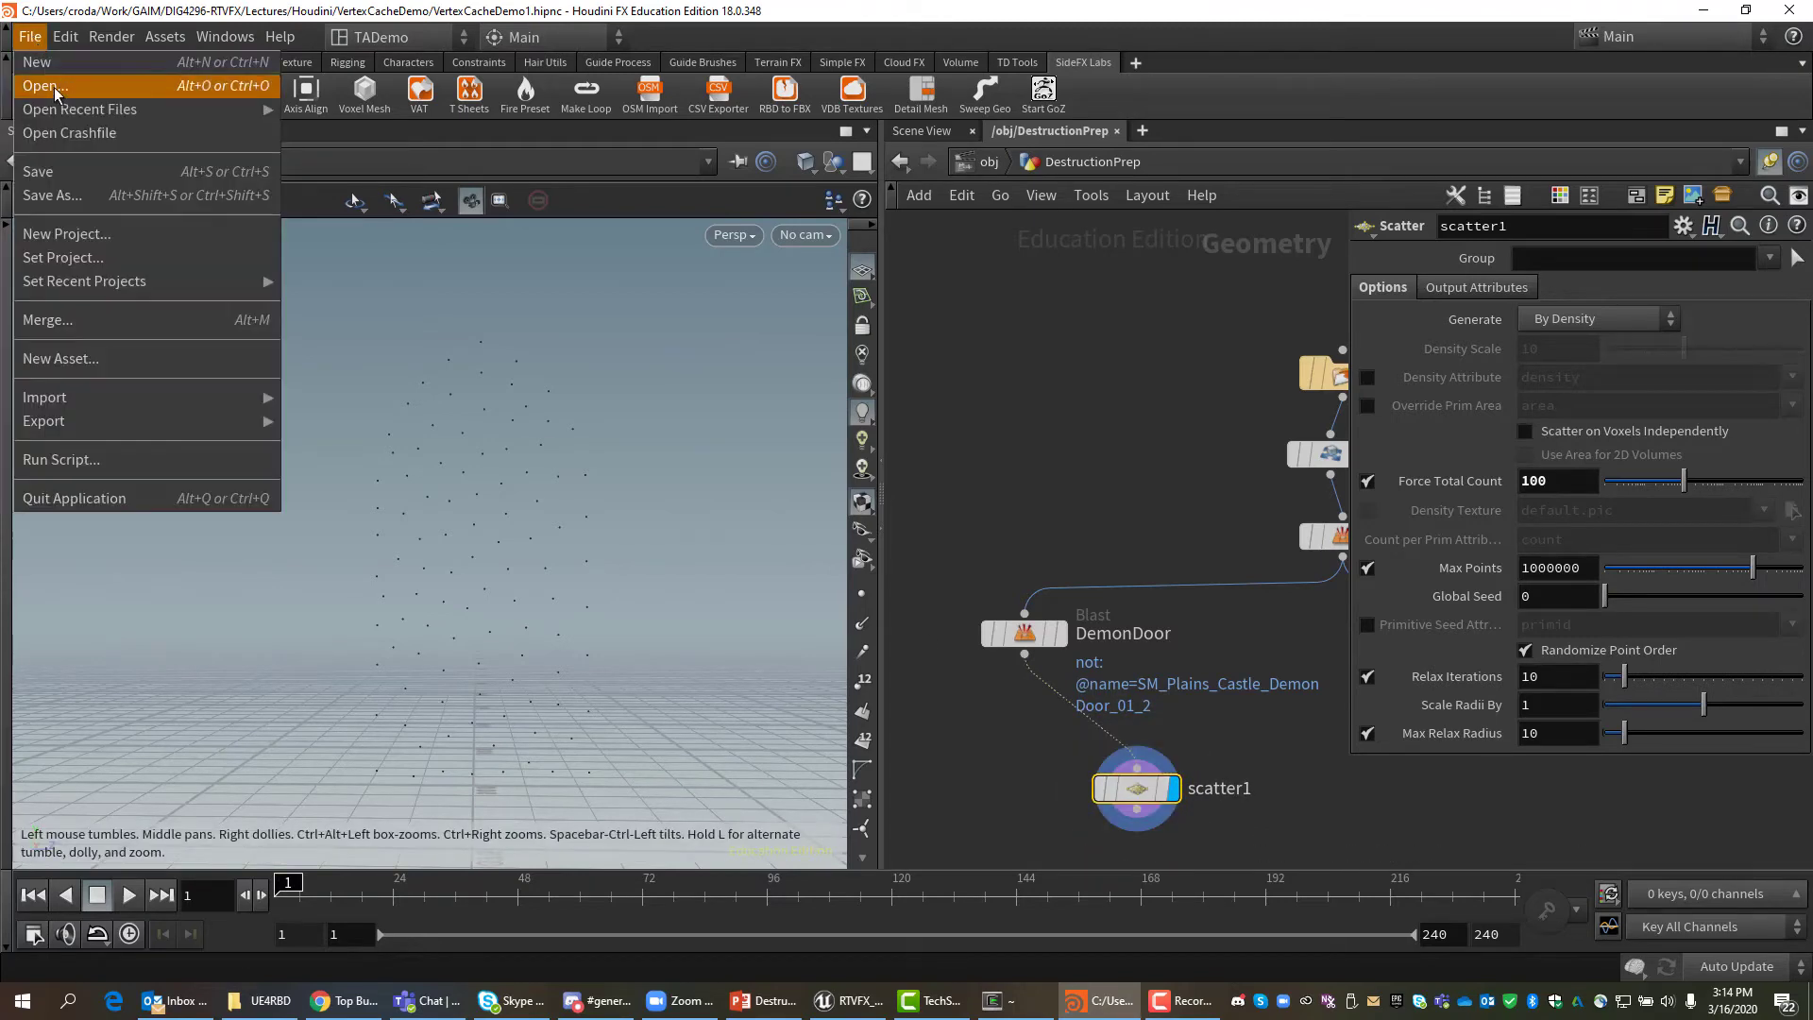
left_click(65, 171)
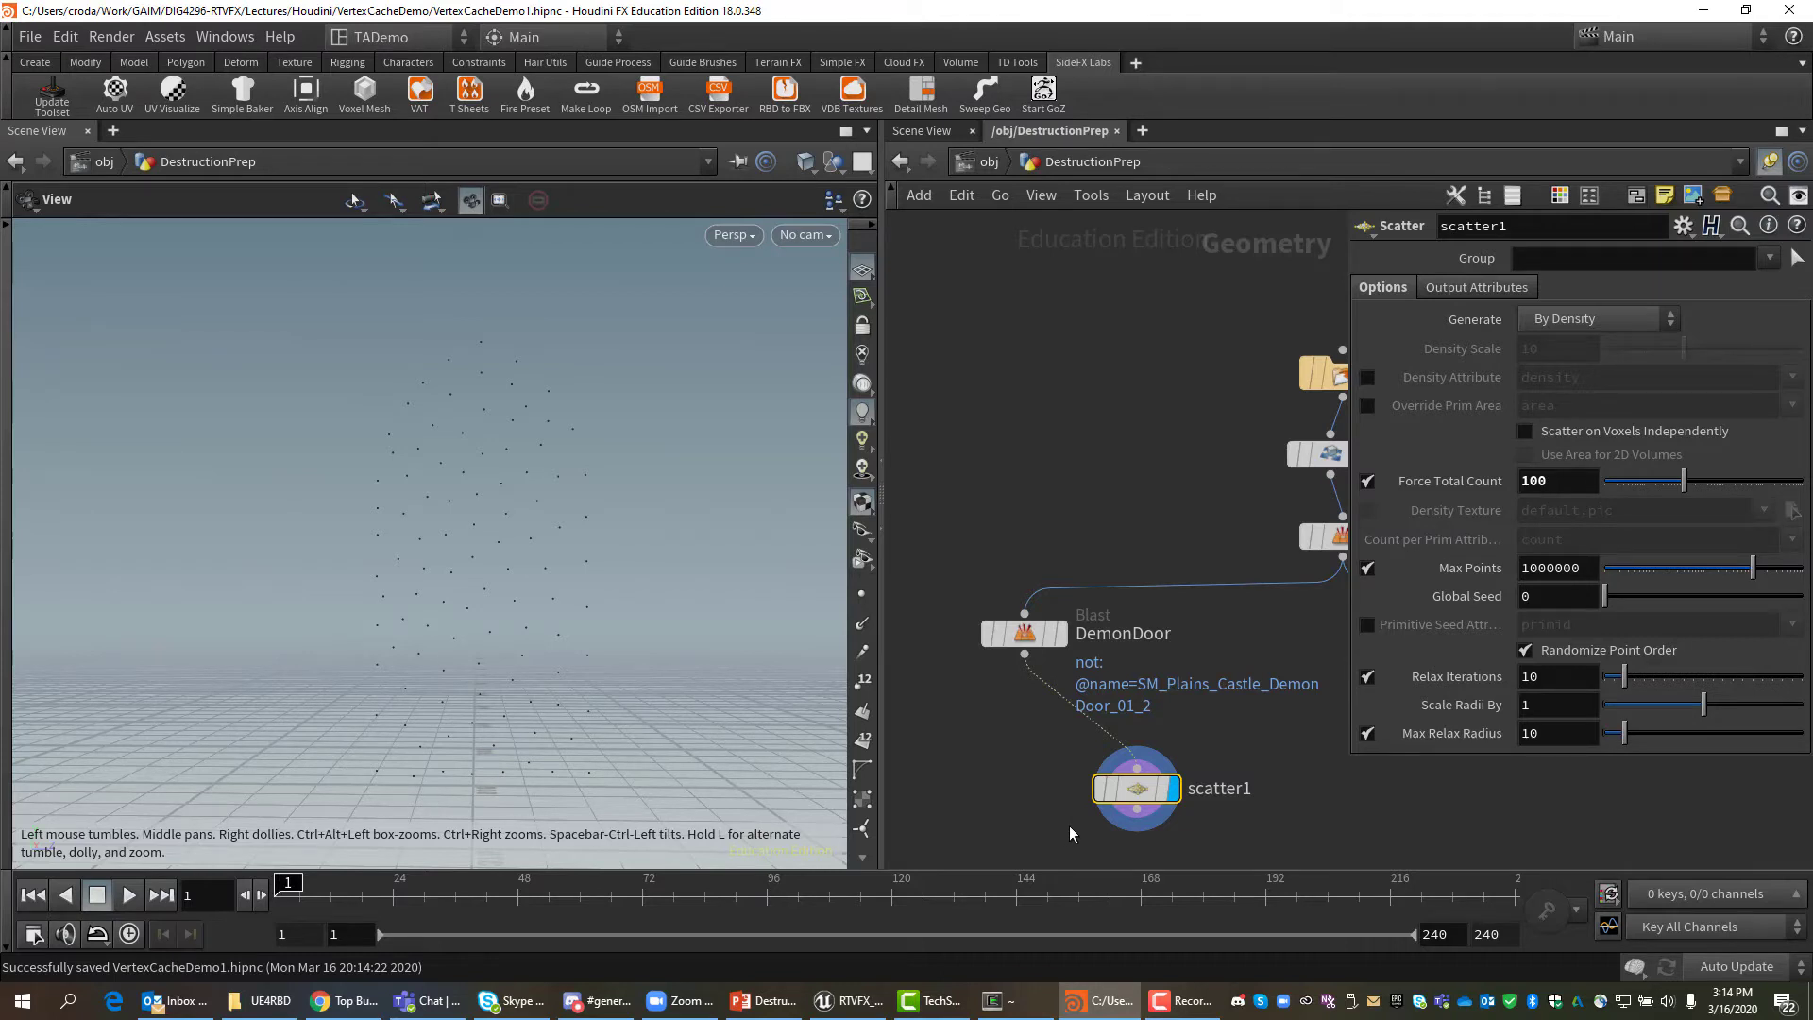
key("alt+Tab")
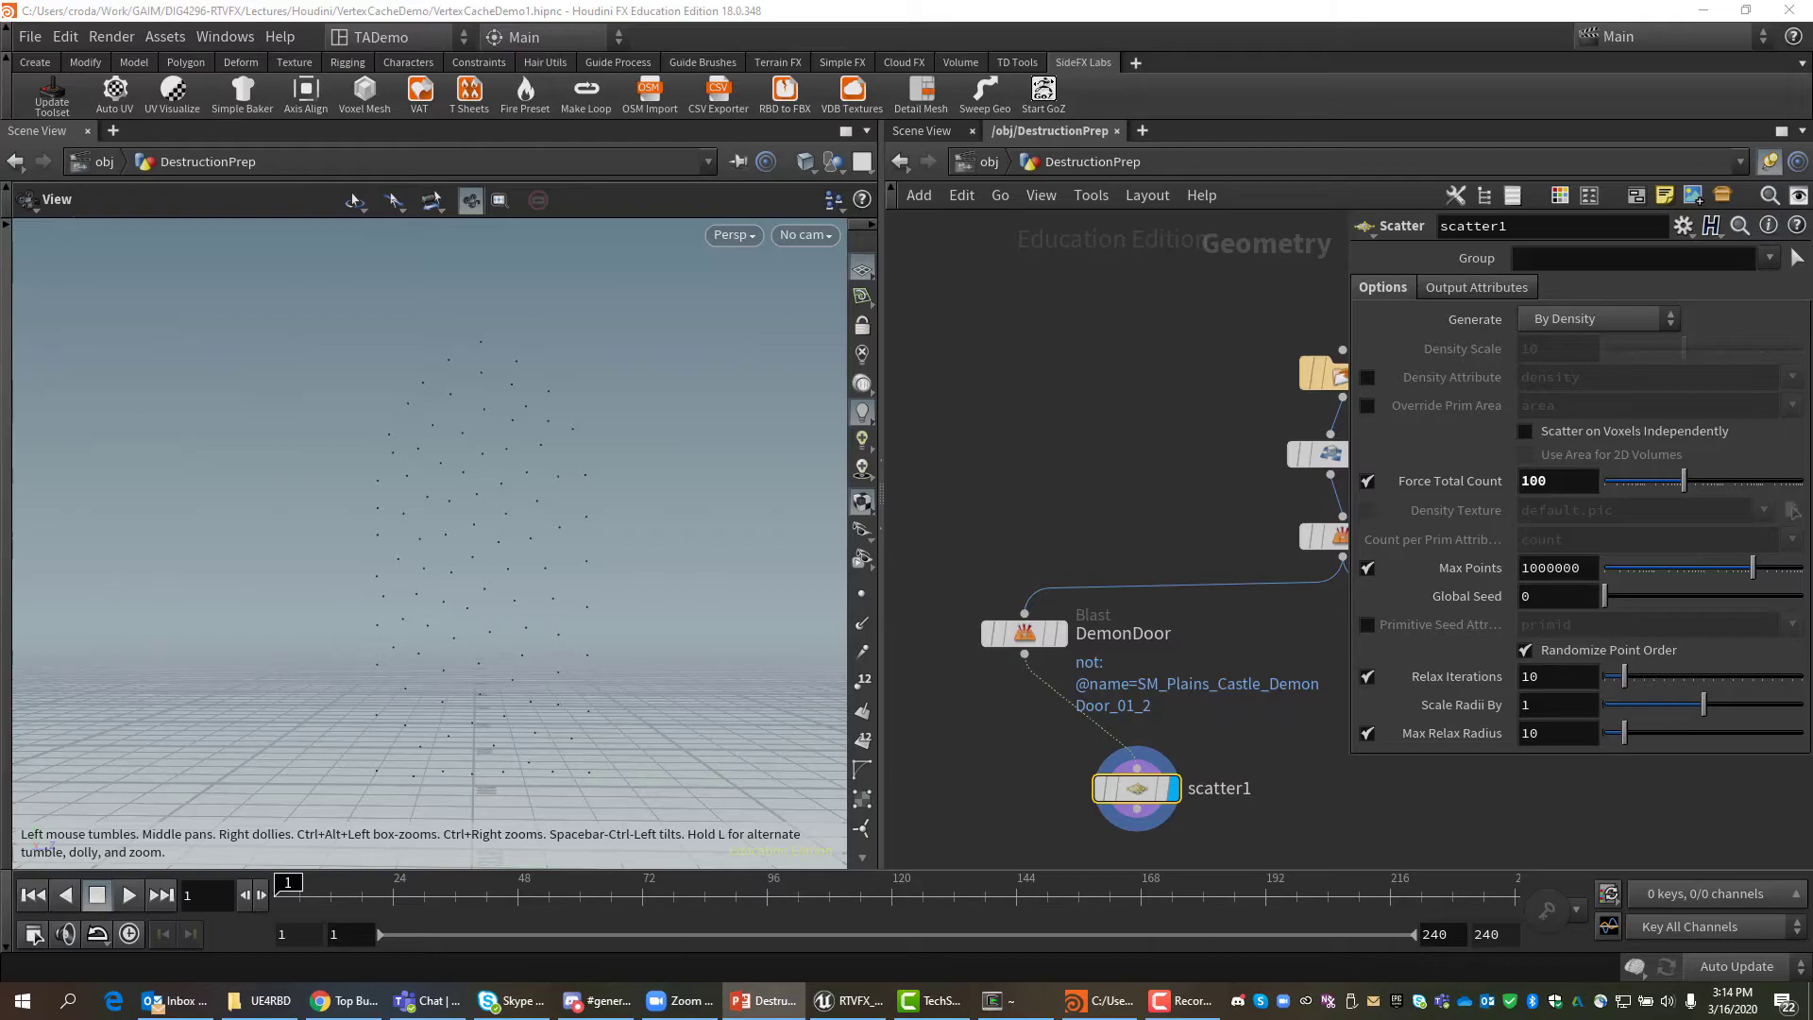
key("shift+F5")
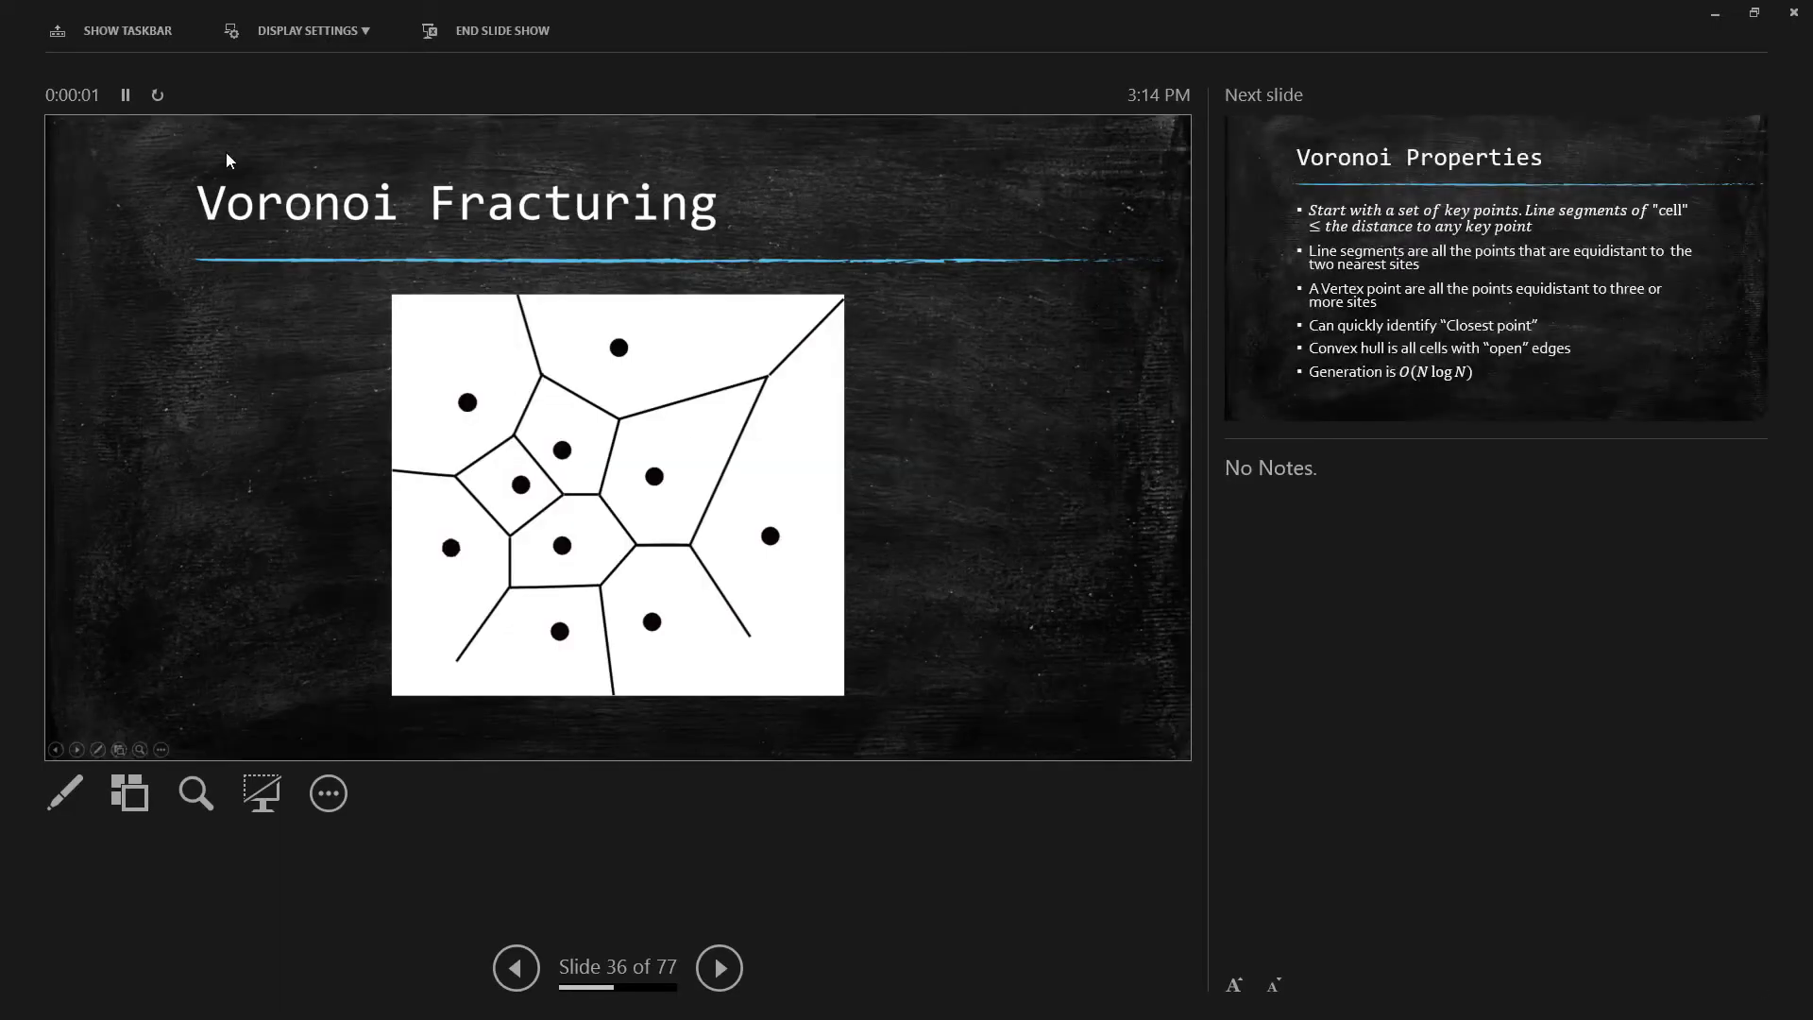
left_click(301, 30)
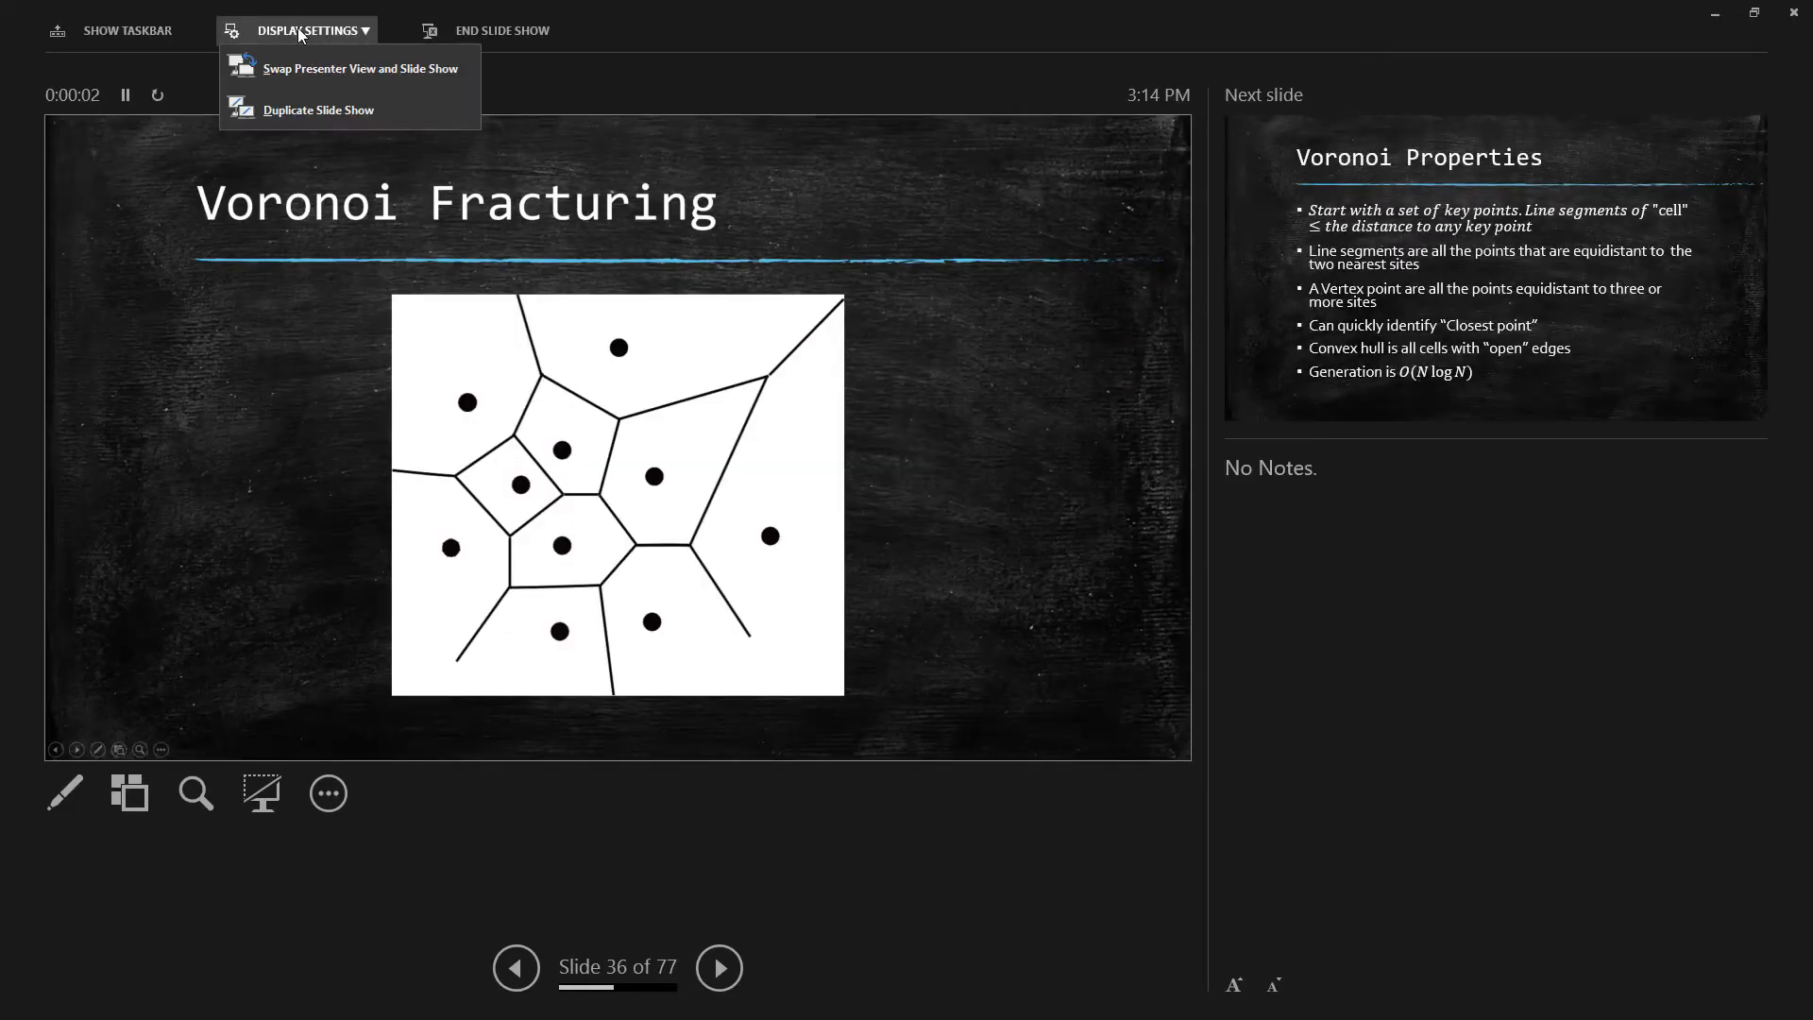
left_click(297, 74)
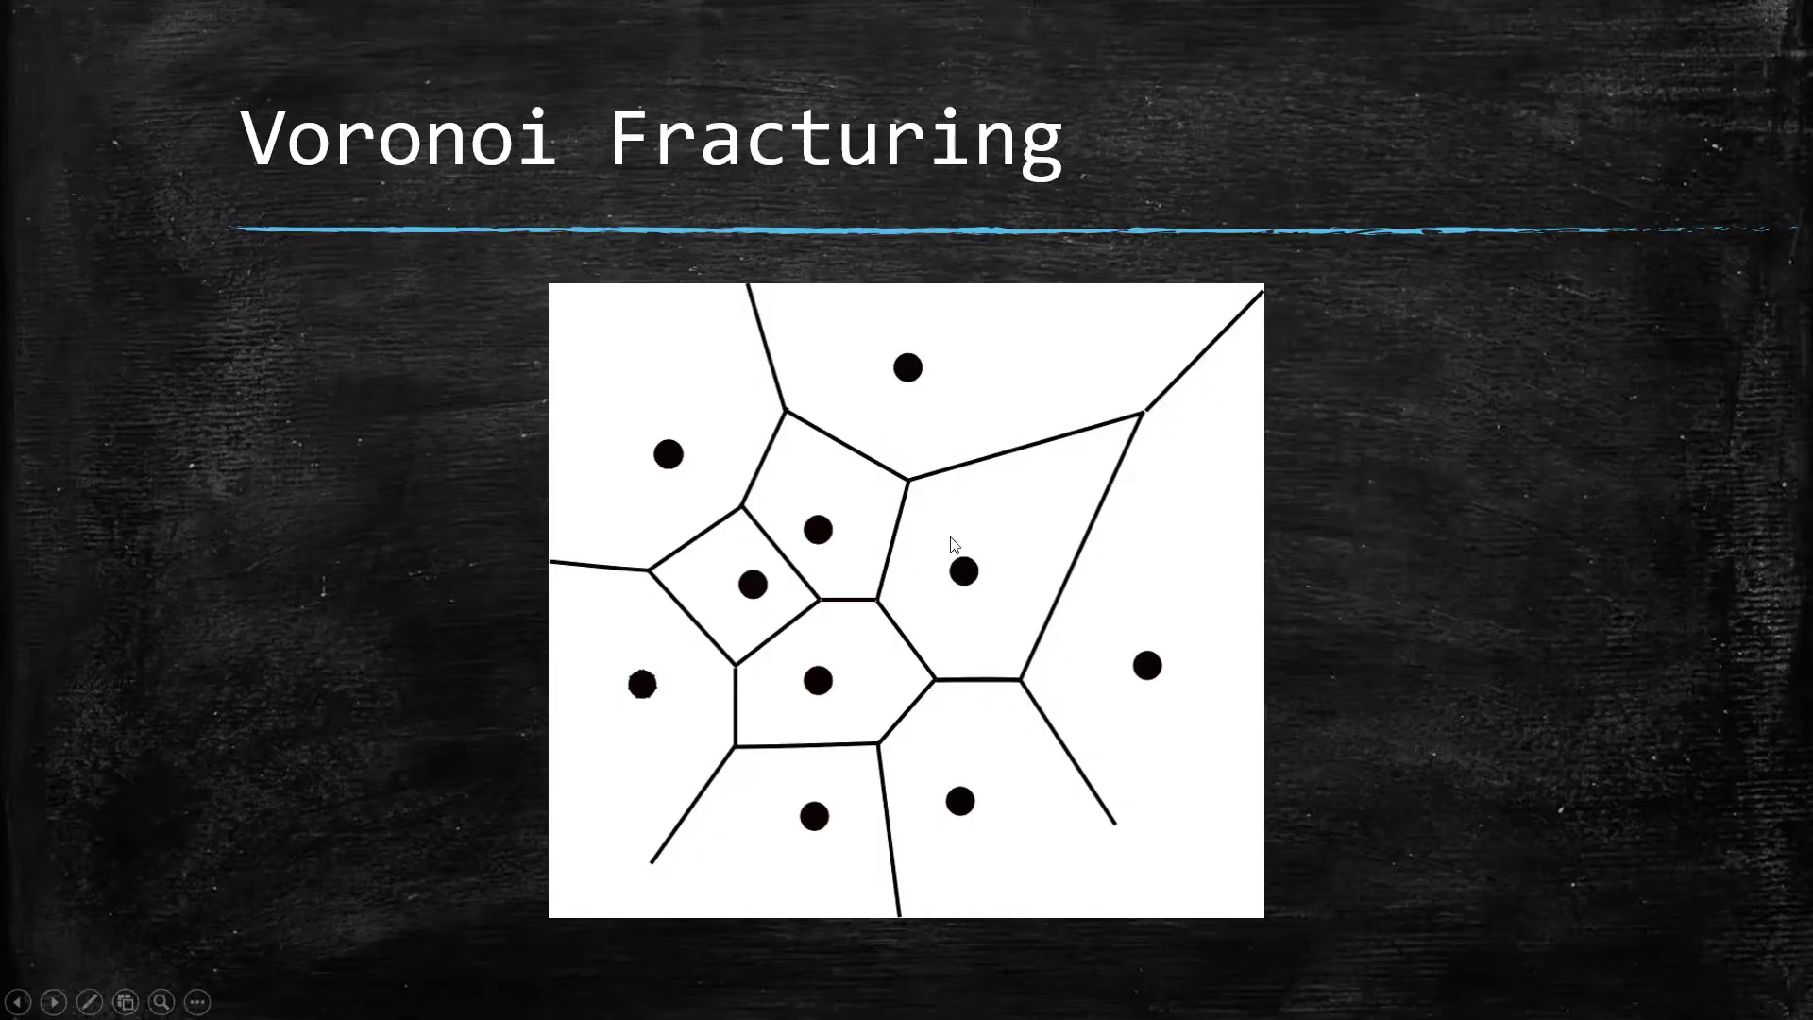
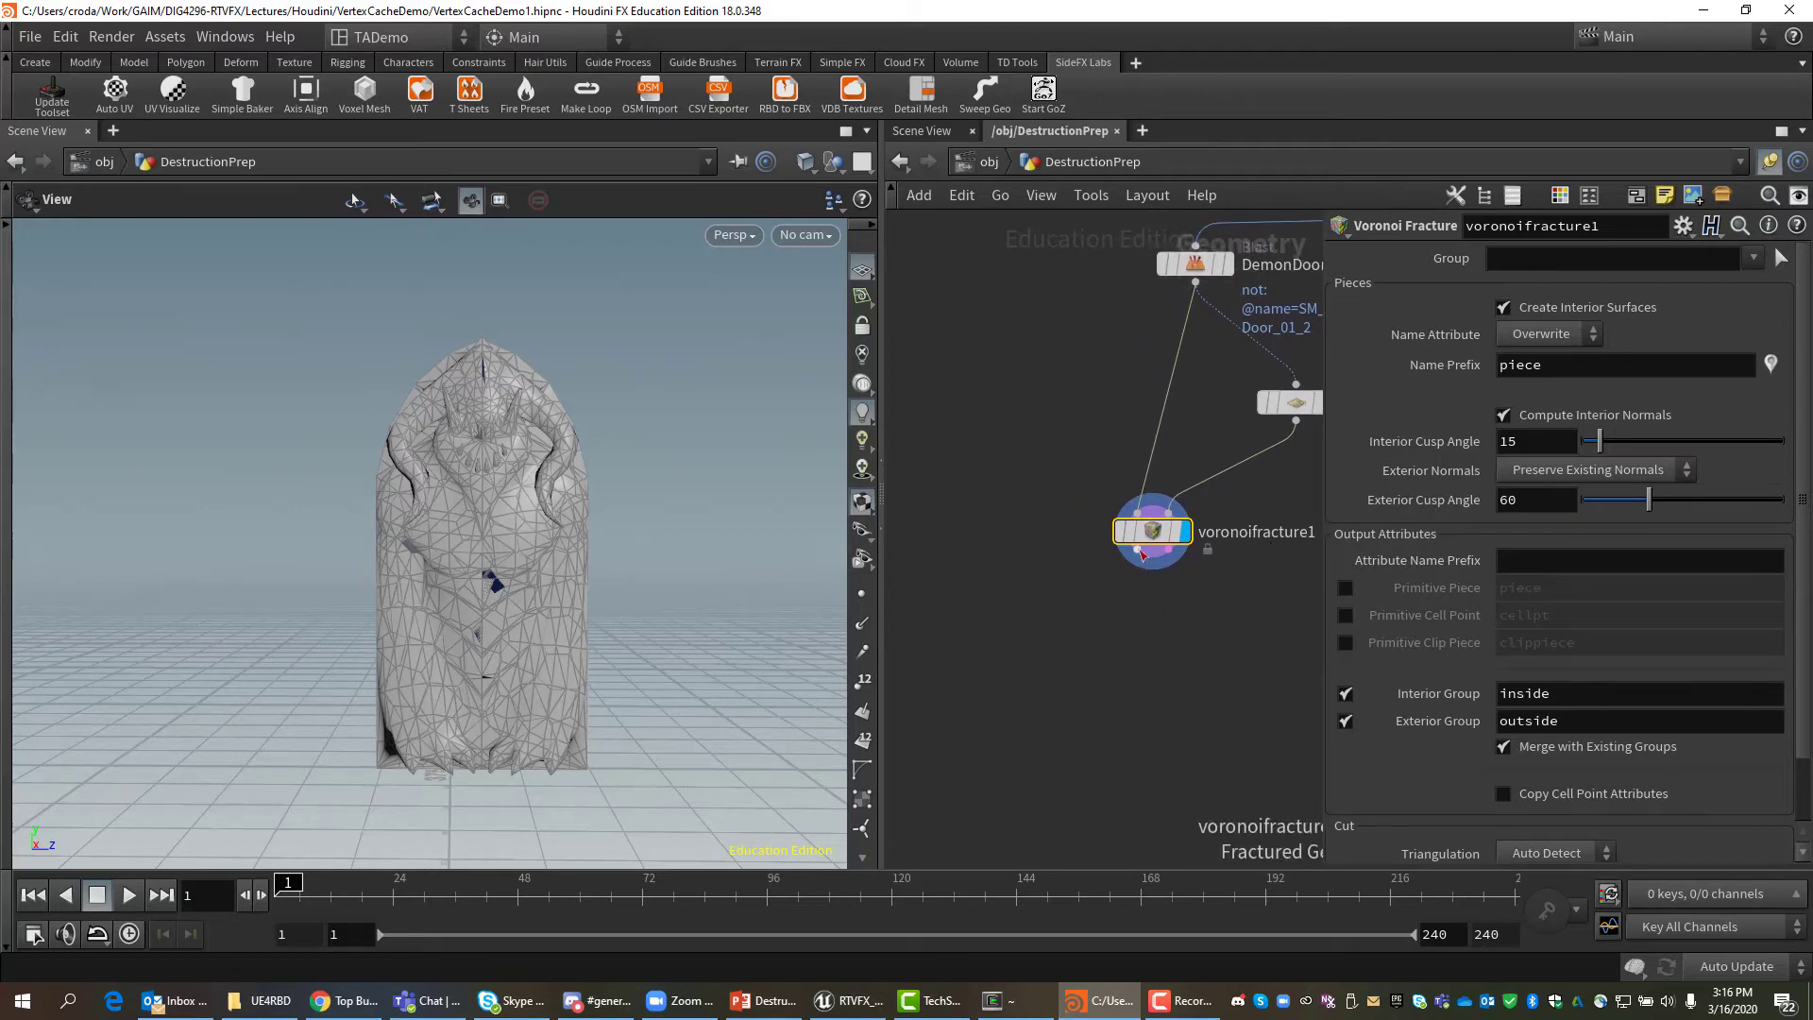
Pull a new connection from voronoifracture1's output and bring up the node list.
left_click_drag(1133, 559, 1033, 642)
key("Tab")
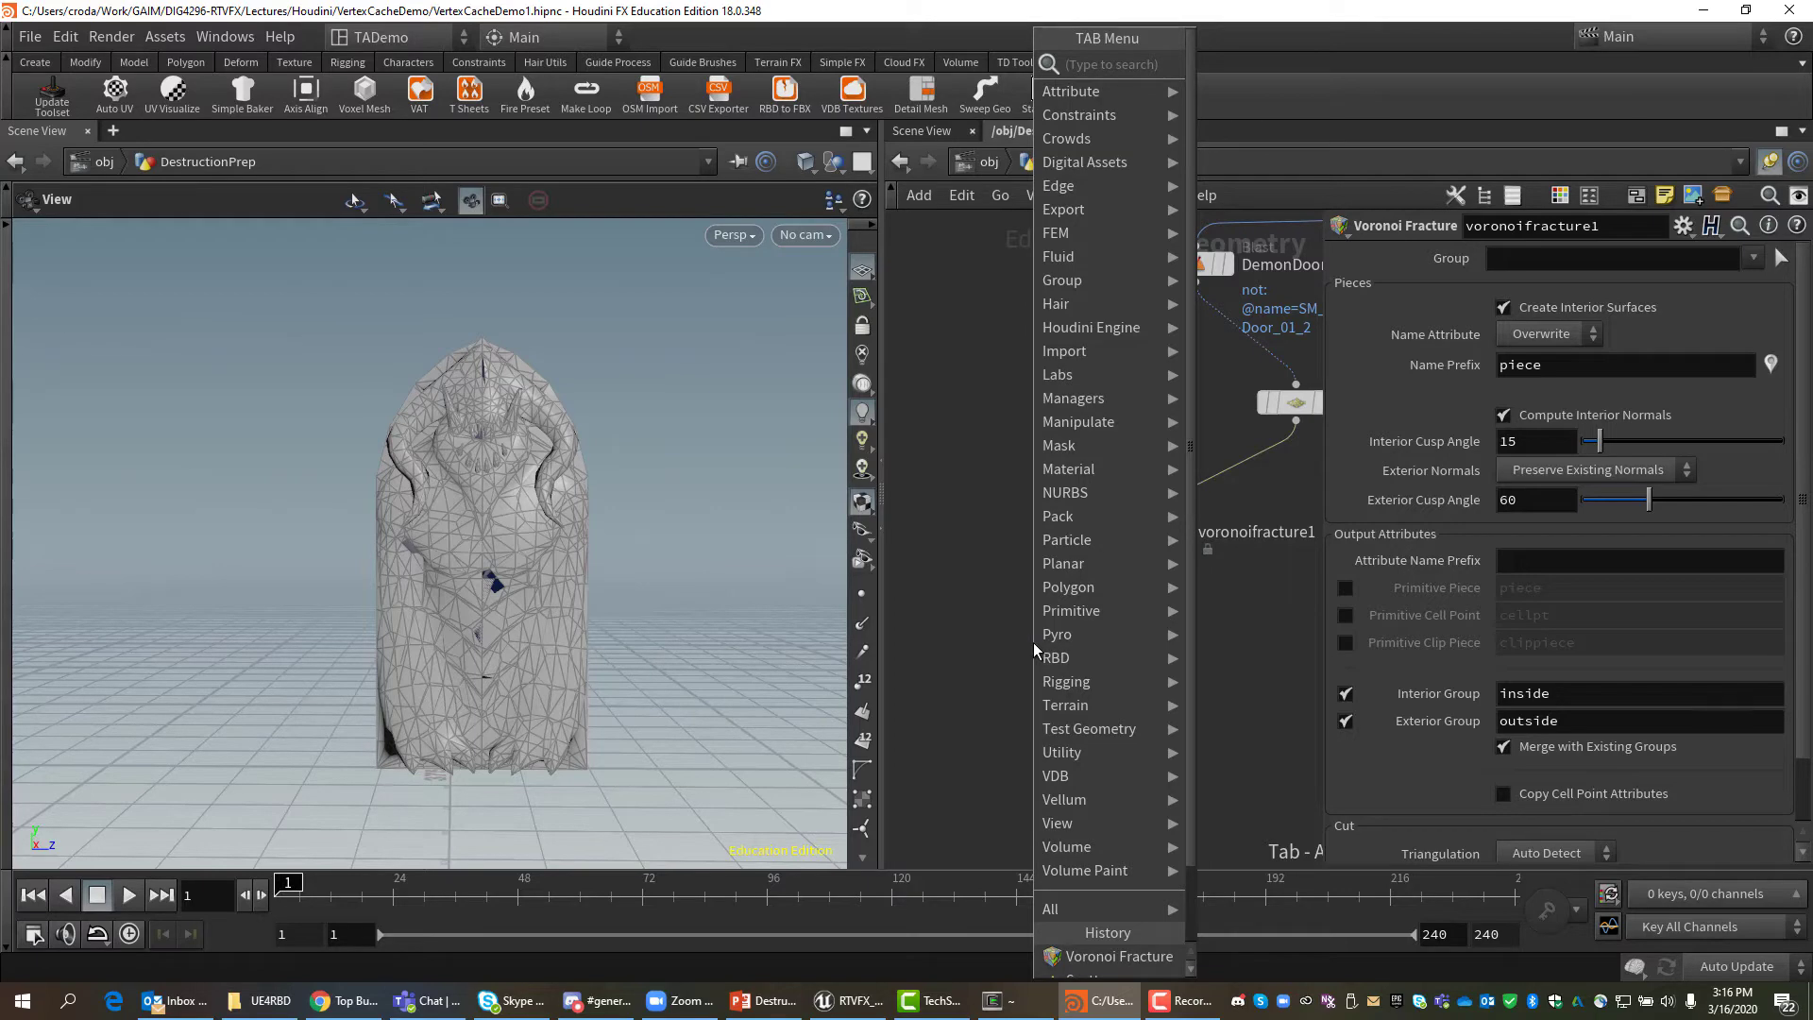
type("expl")
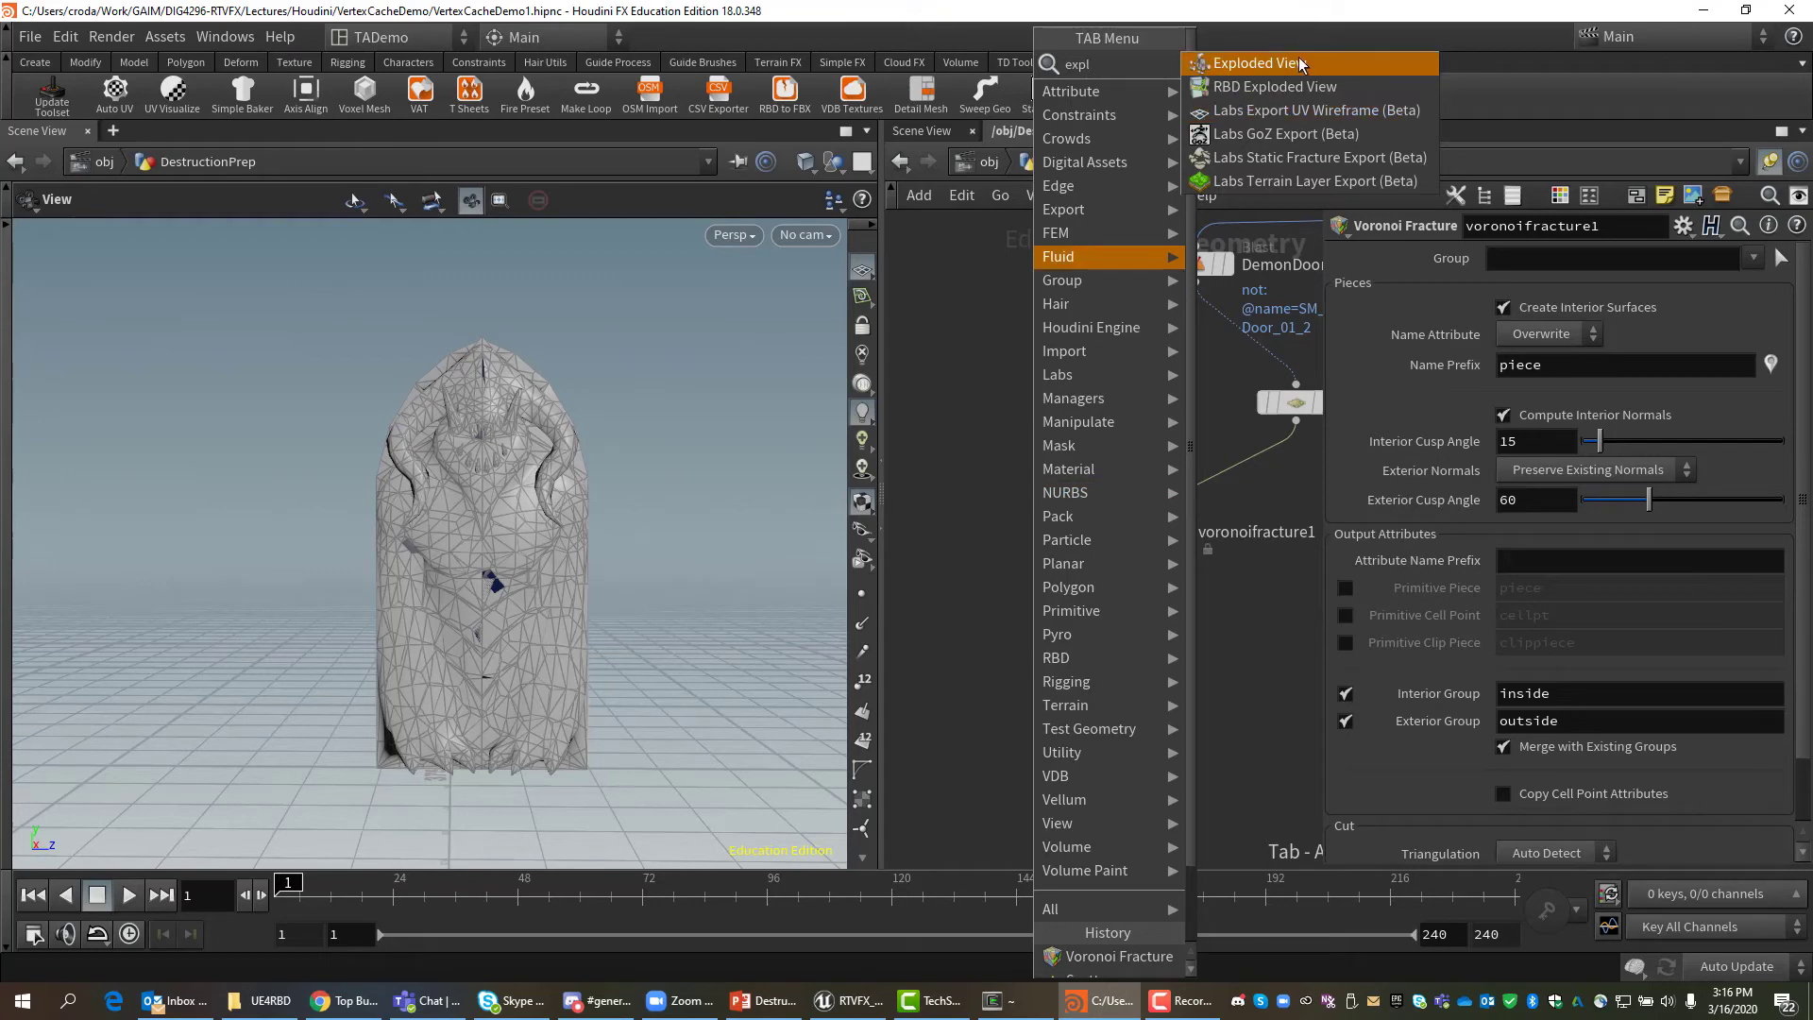
left_click(1299, 61)
left_click_drag(1061, 652, 1036, 644)
left_click(1037, 640)
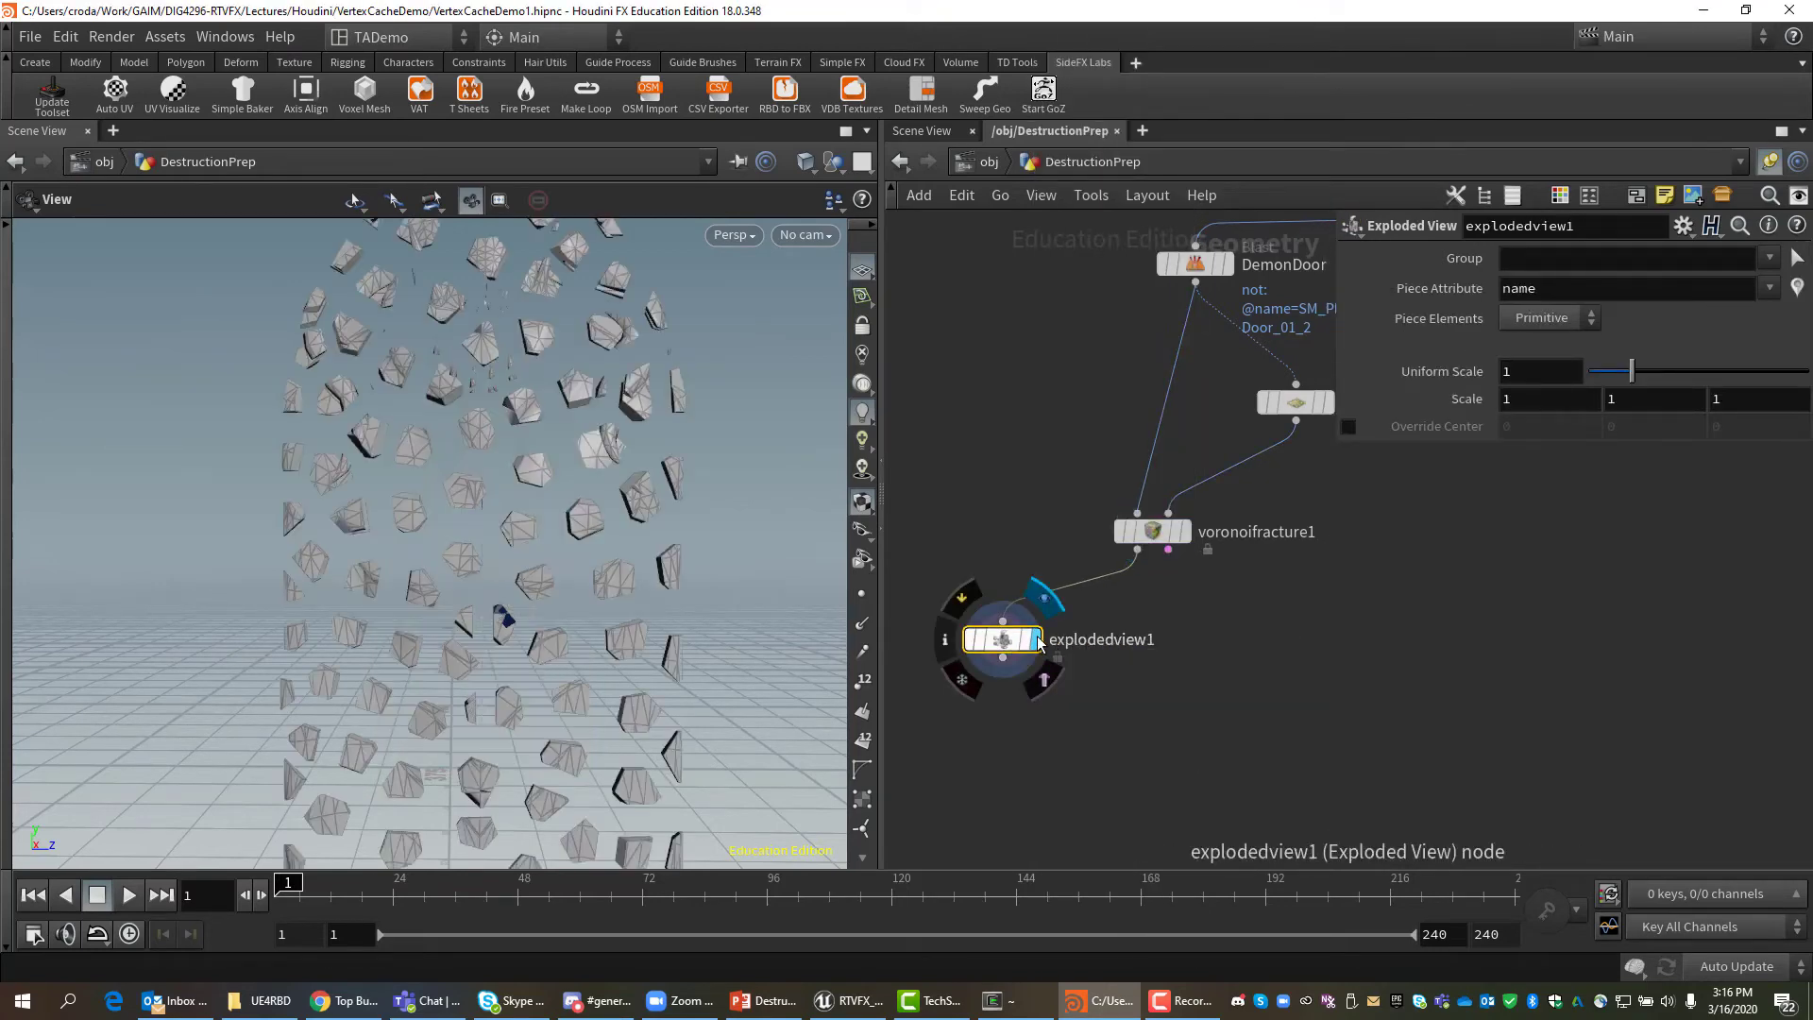
middle_click(1558, 371)
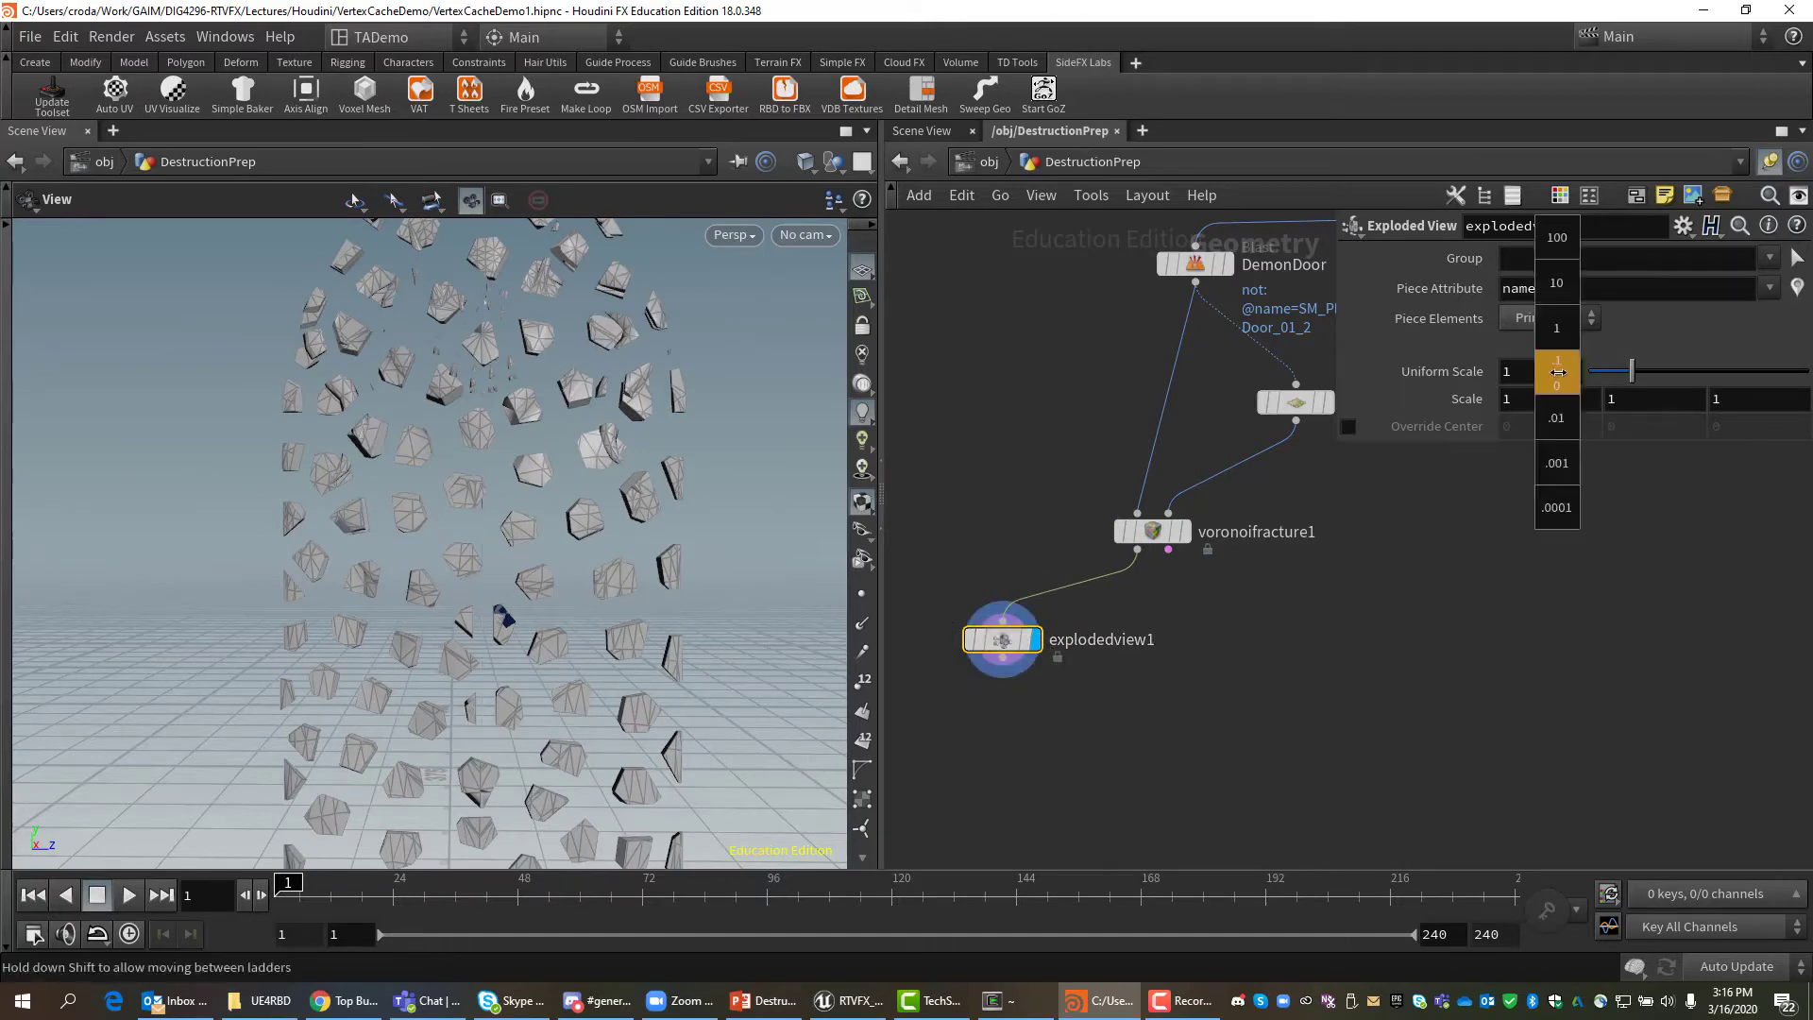
left_click_drag(1631, 371, 1588, 377)
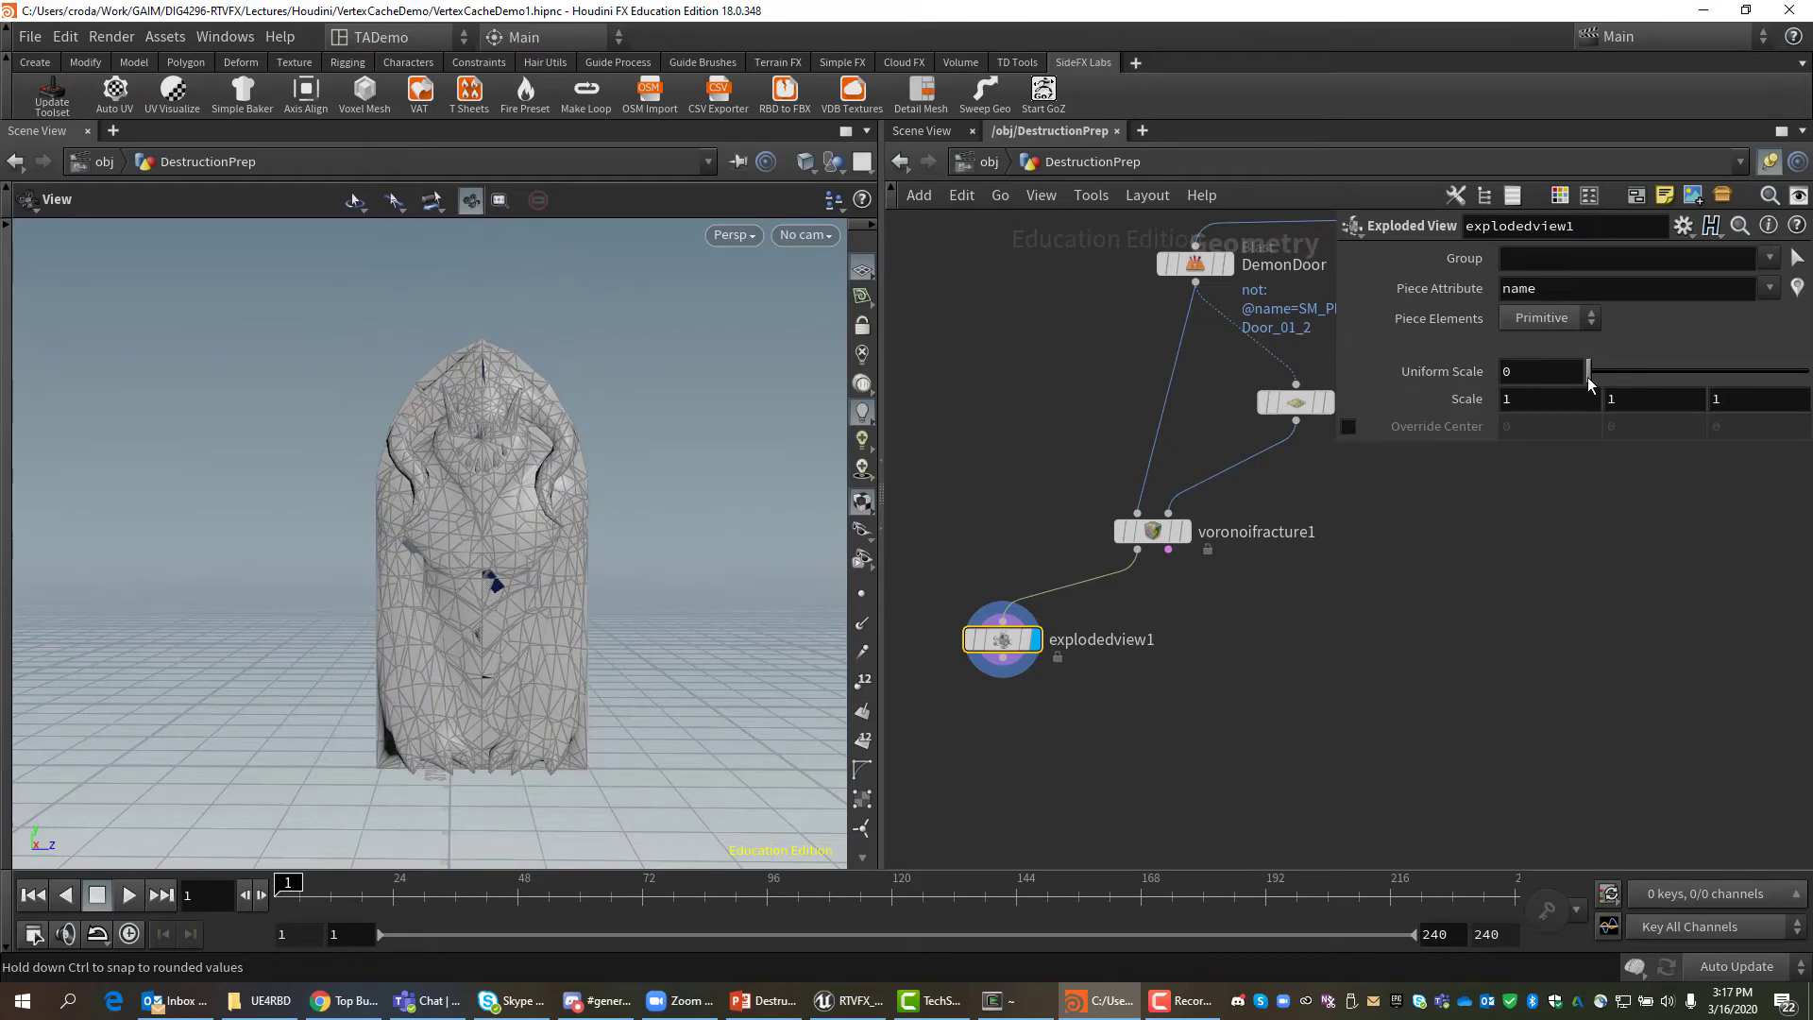
mouse_move(1588, 377)
left_mouse_down()
mouse_move(1624, 378)
mouse_move(1580, 379)
left_mouse_up()
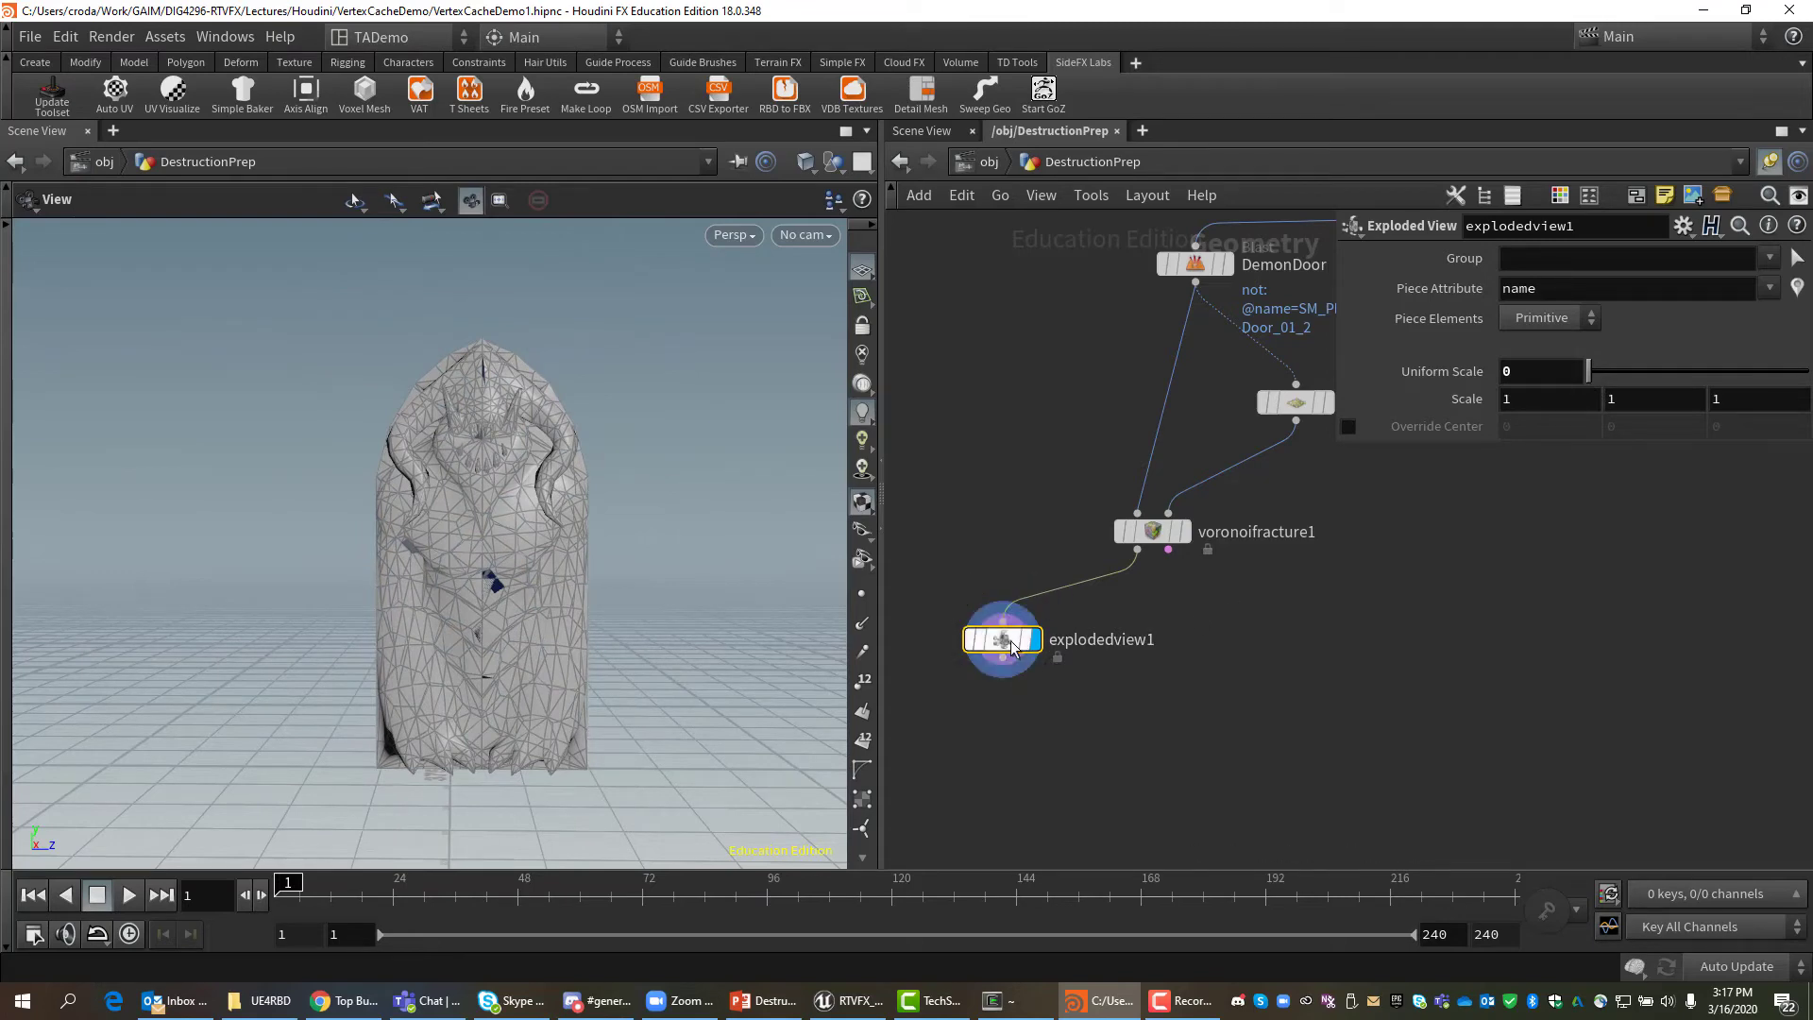
mouse_move(1017, 645)
key("Delete")
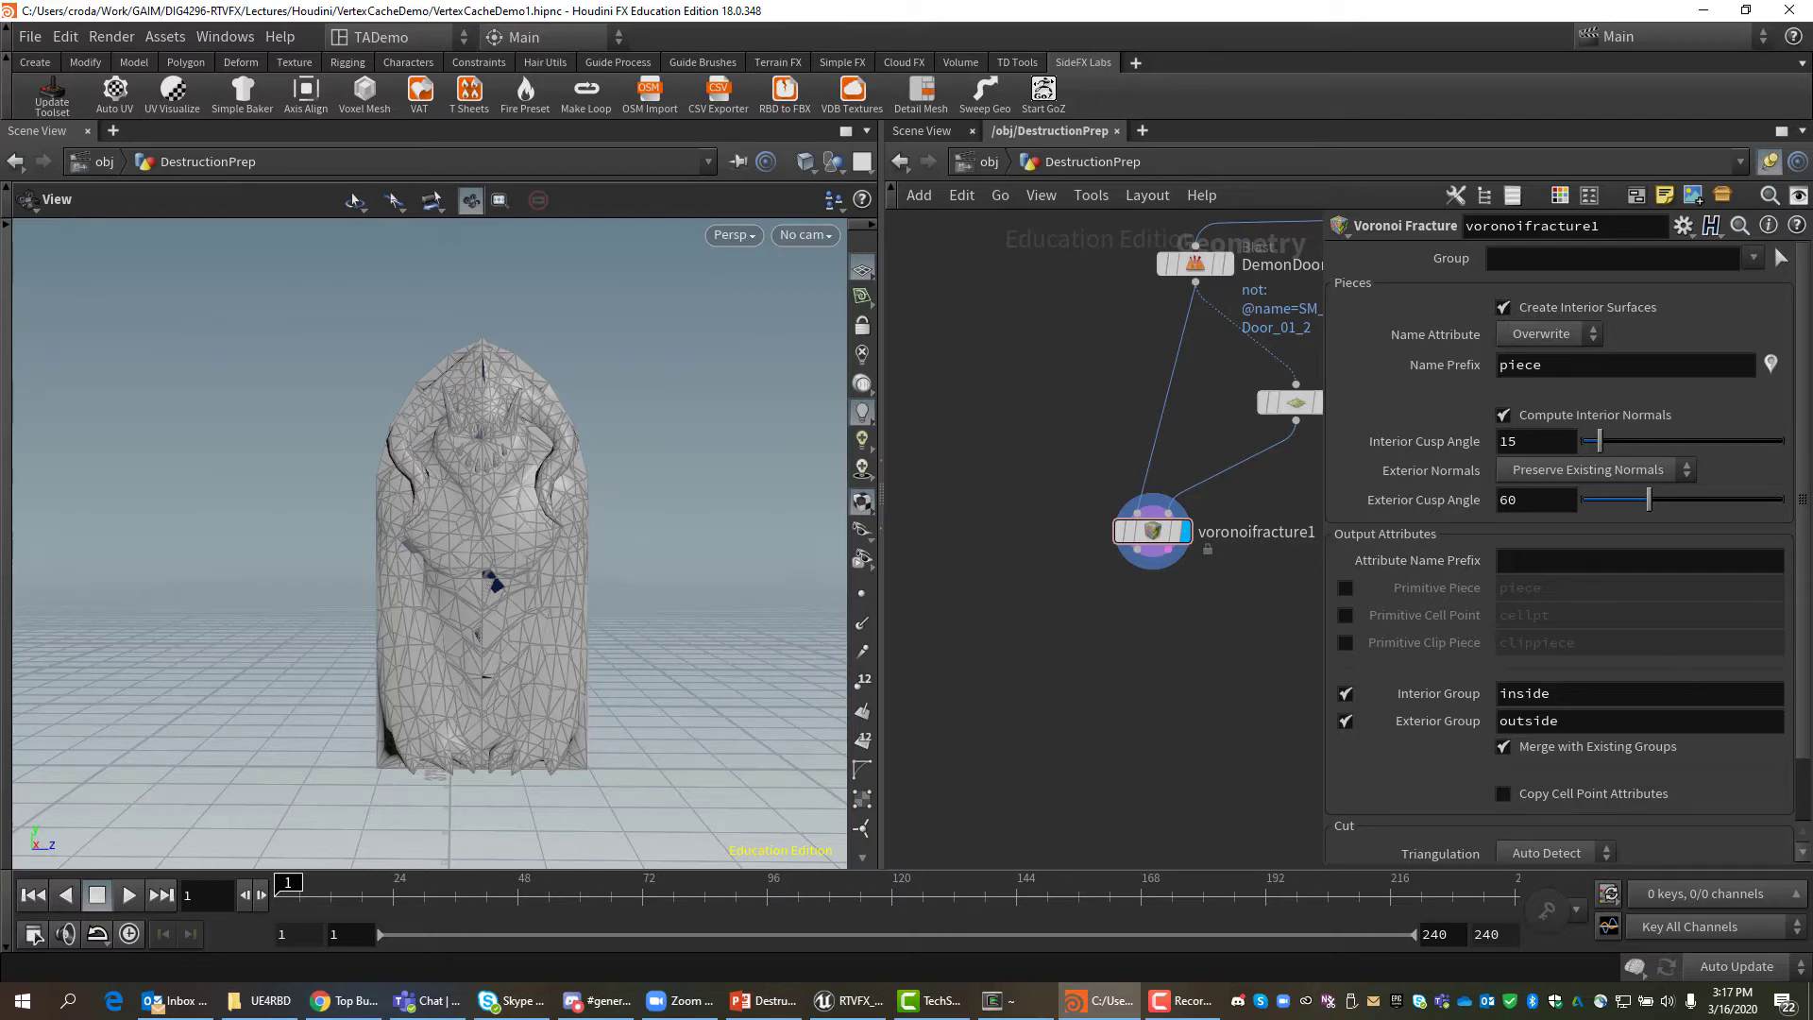
Return to Houdini and recentre the network view around voronoifracture1.
key("alt+Tab")
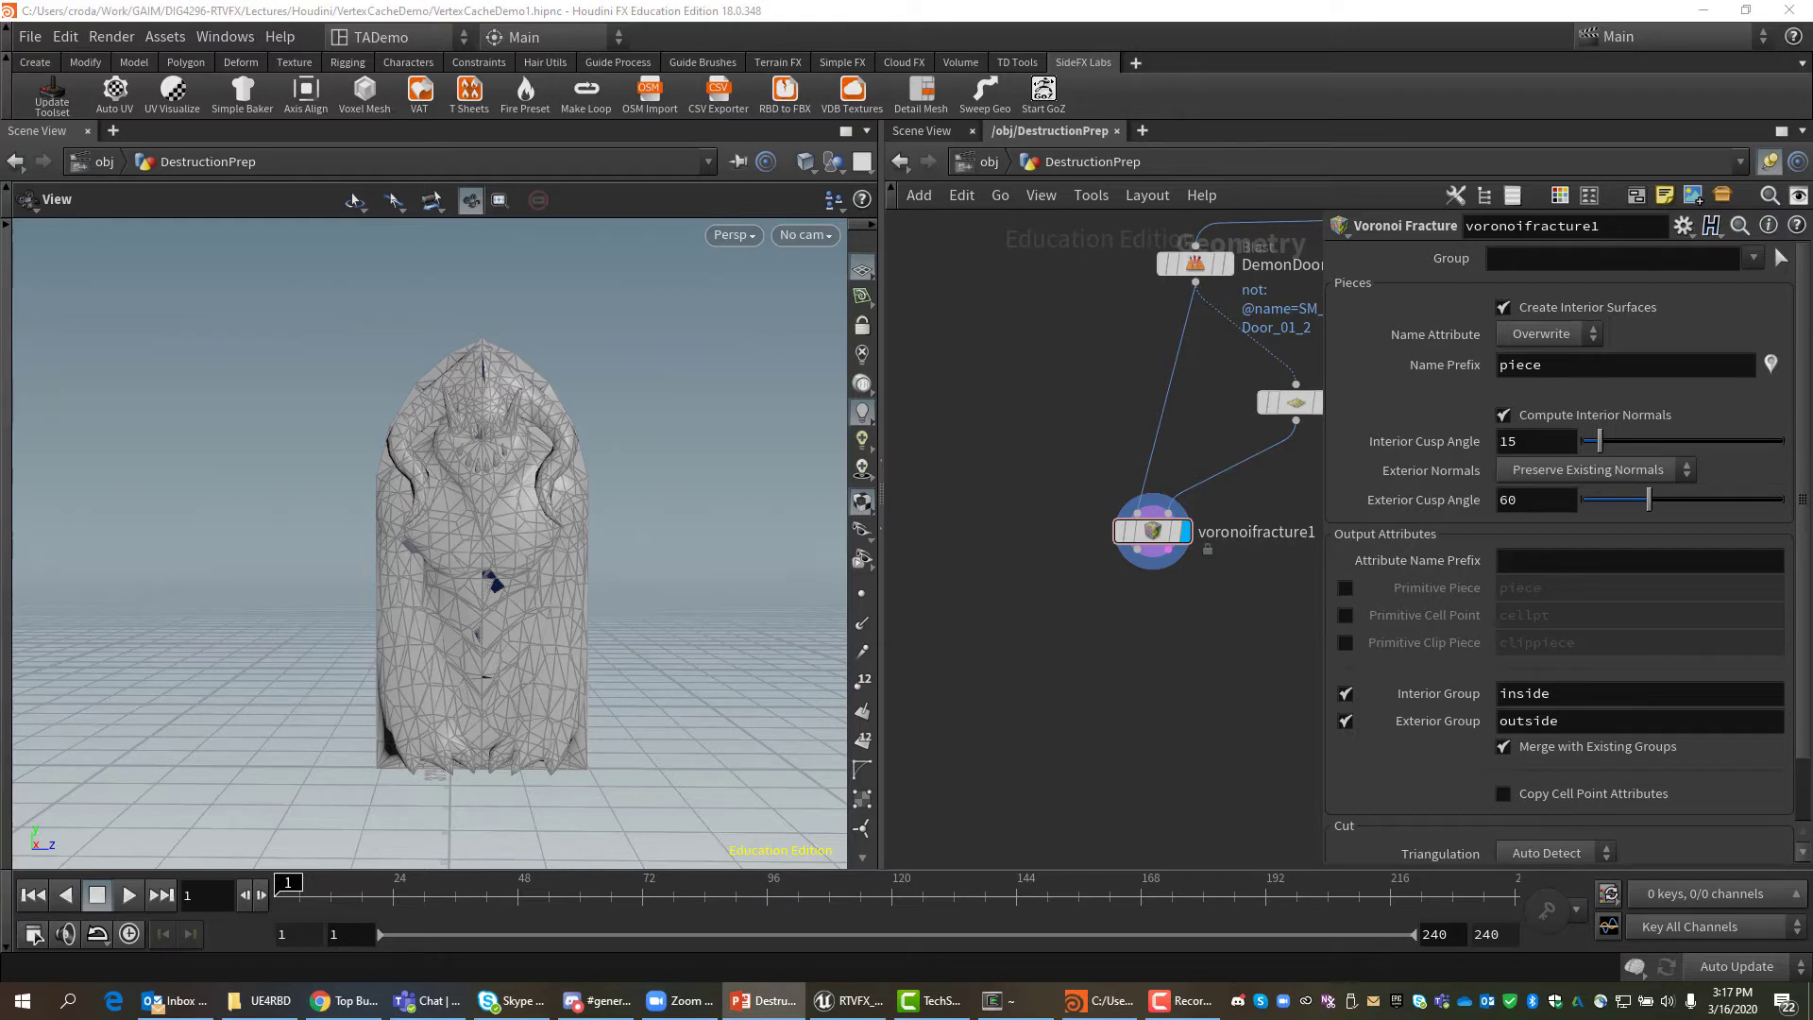
scroll(1131, 672, "up", 4)
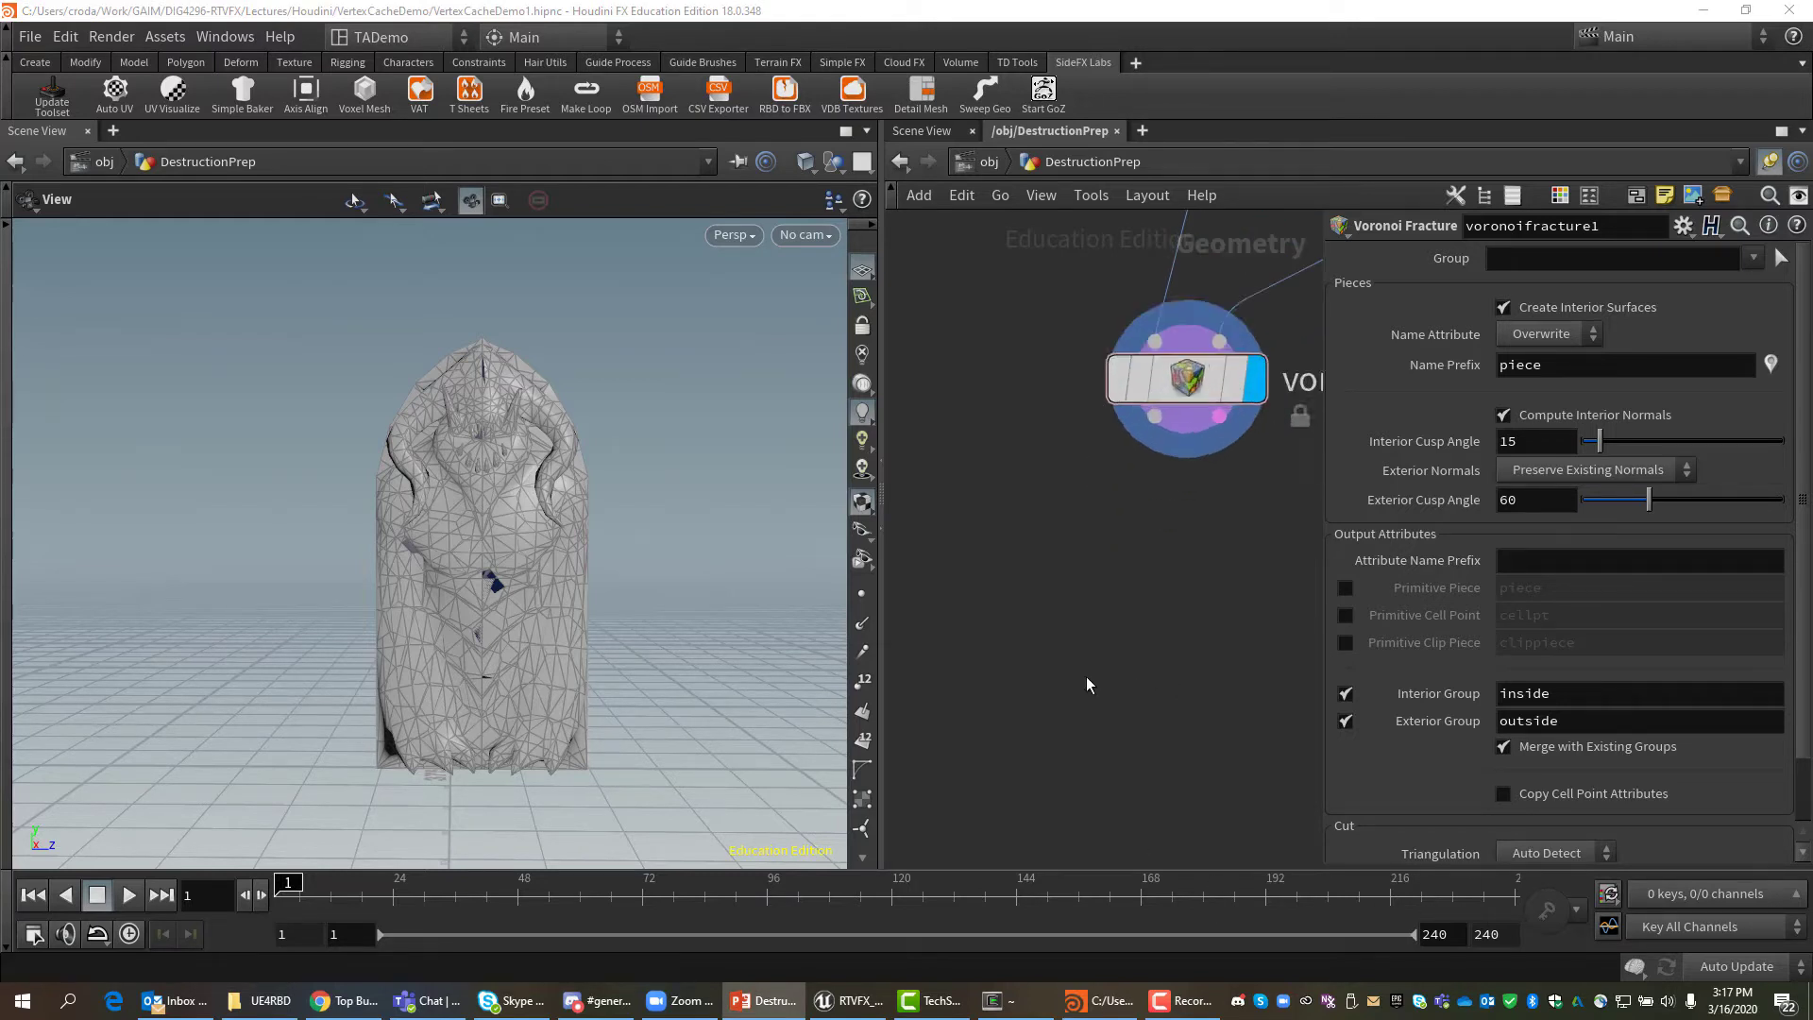
scroll(1193, 603, "down", 4)
middle_click_drag(1184, 577, 1065, 708)
left_click_drag(1079, 610, 1133, 570)
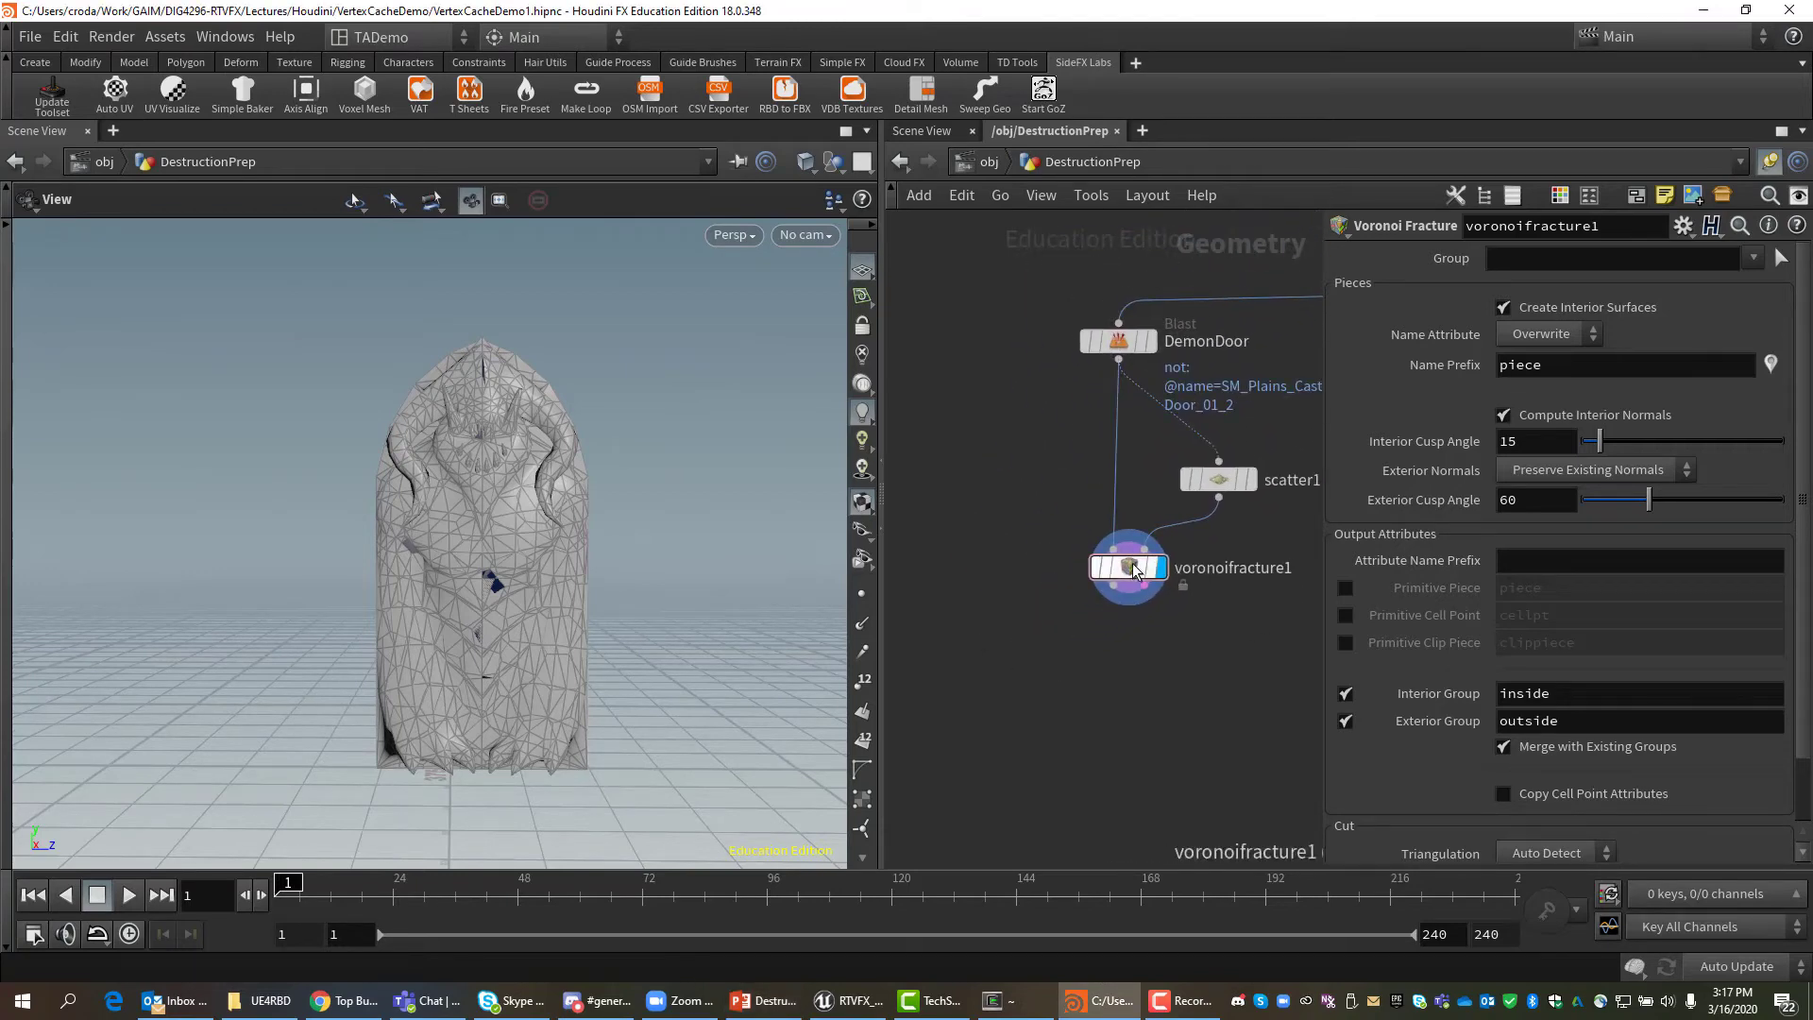
mouse_move(1142, 569)
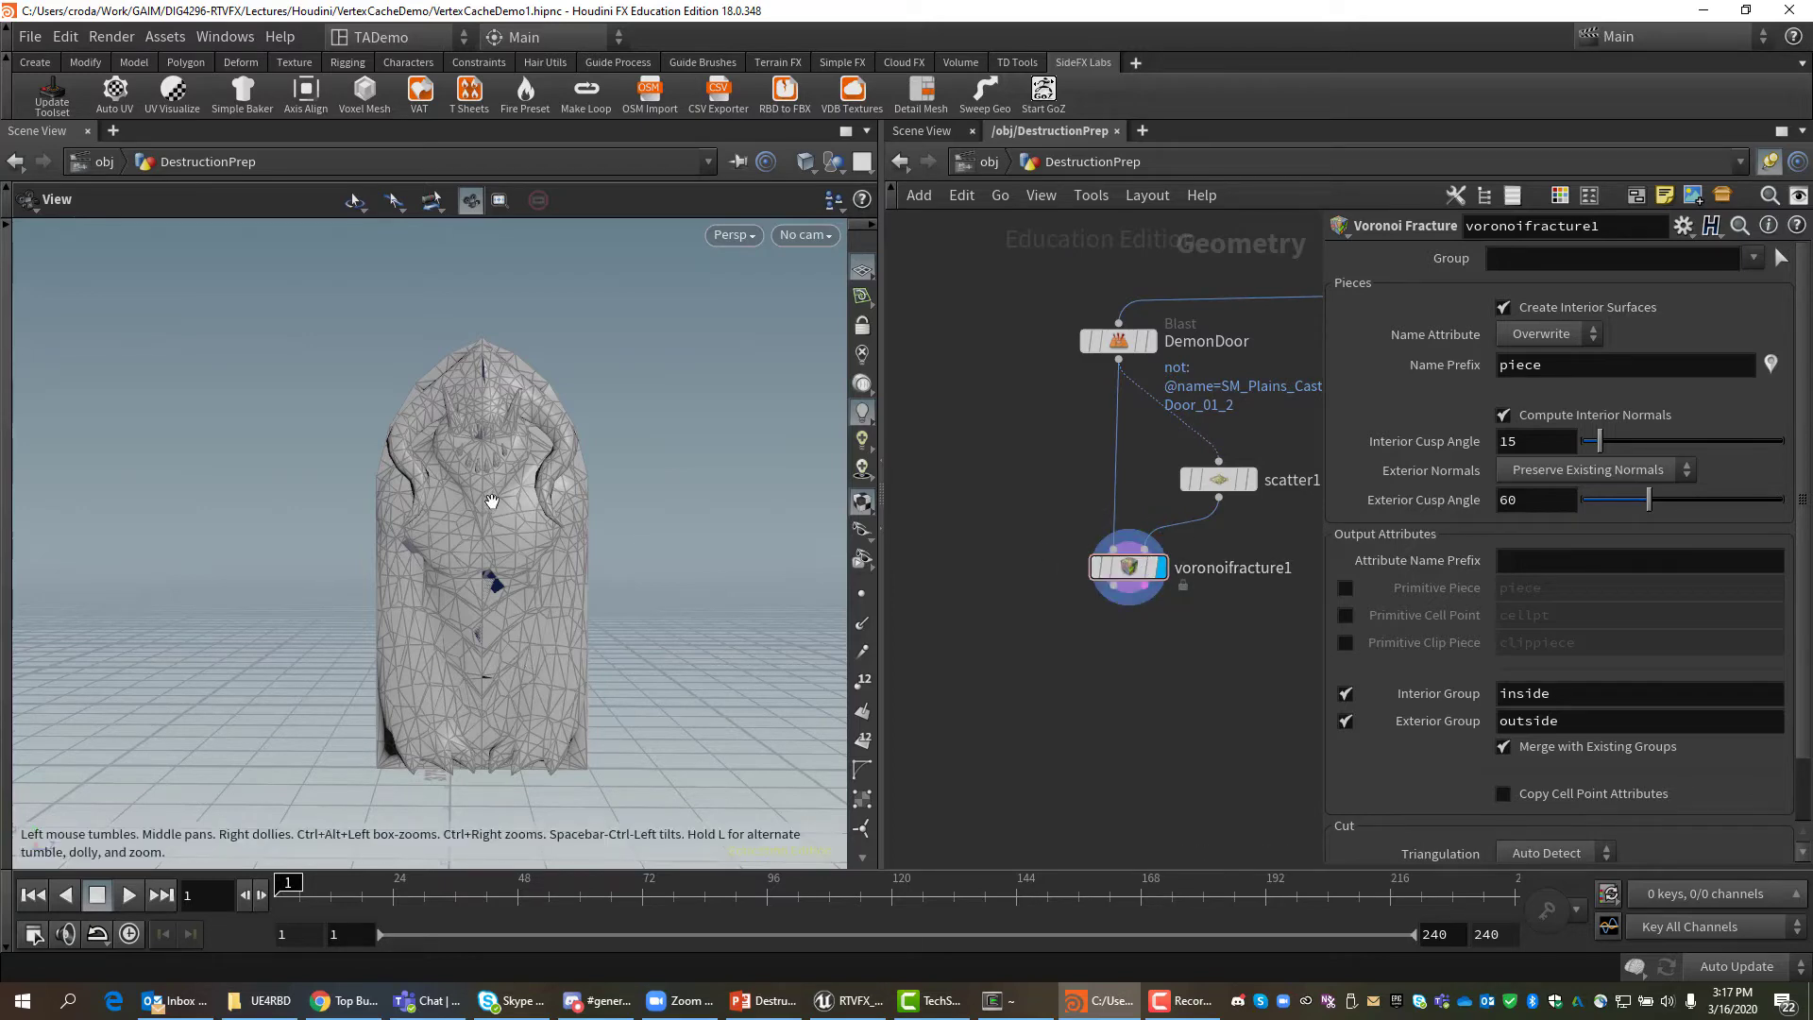
left_click_drag(396, 553, 450, 564)
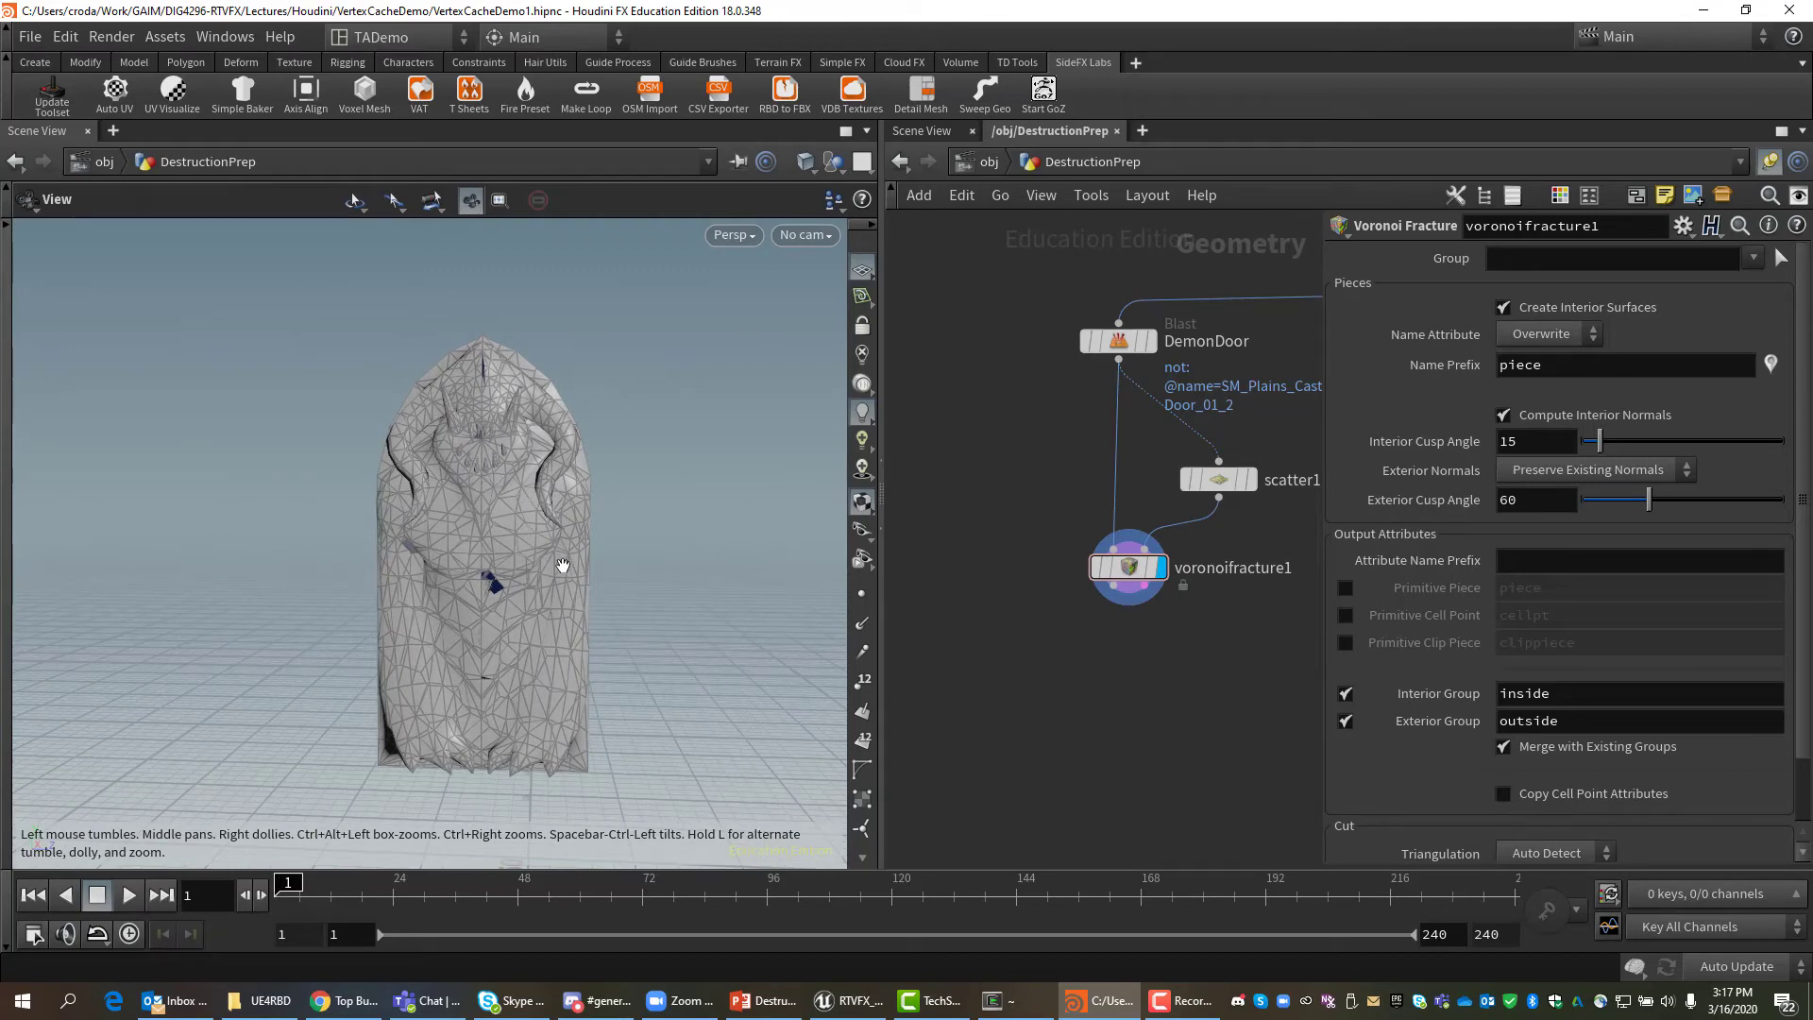
scroll(564, 566, "up", 3)
scroll(564, 566, "up", 1)
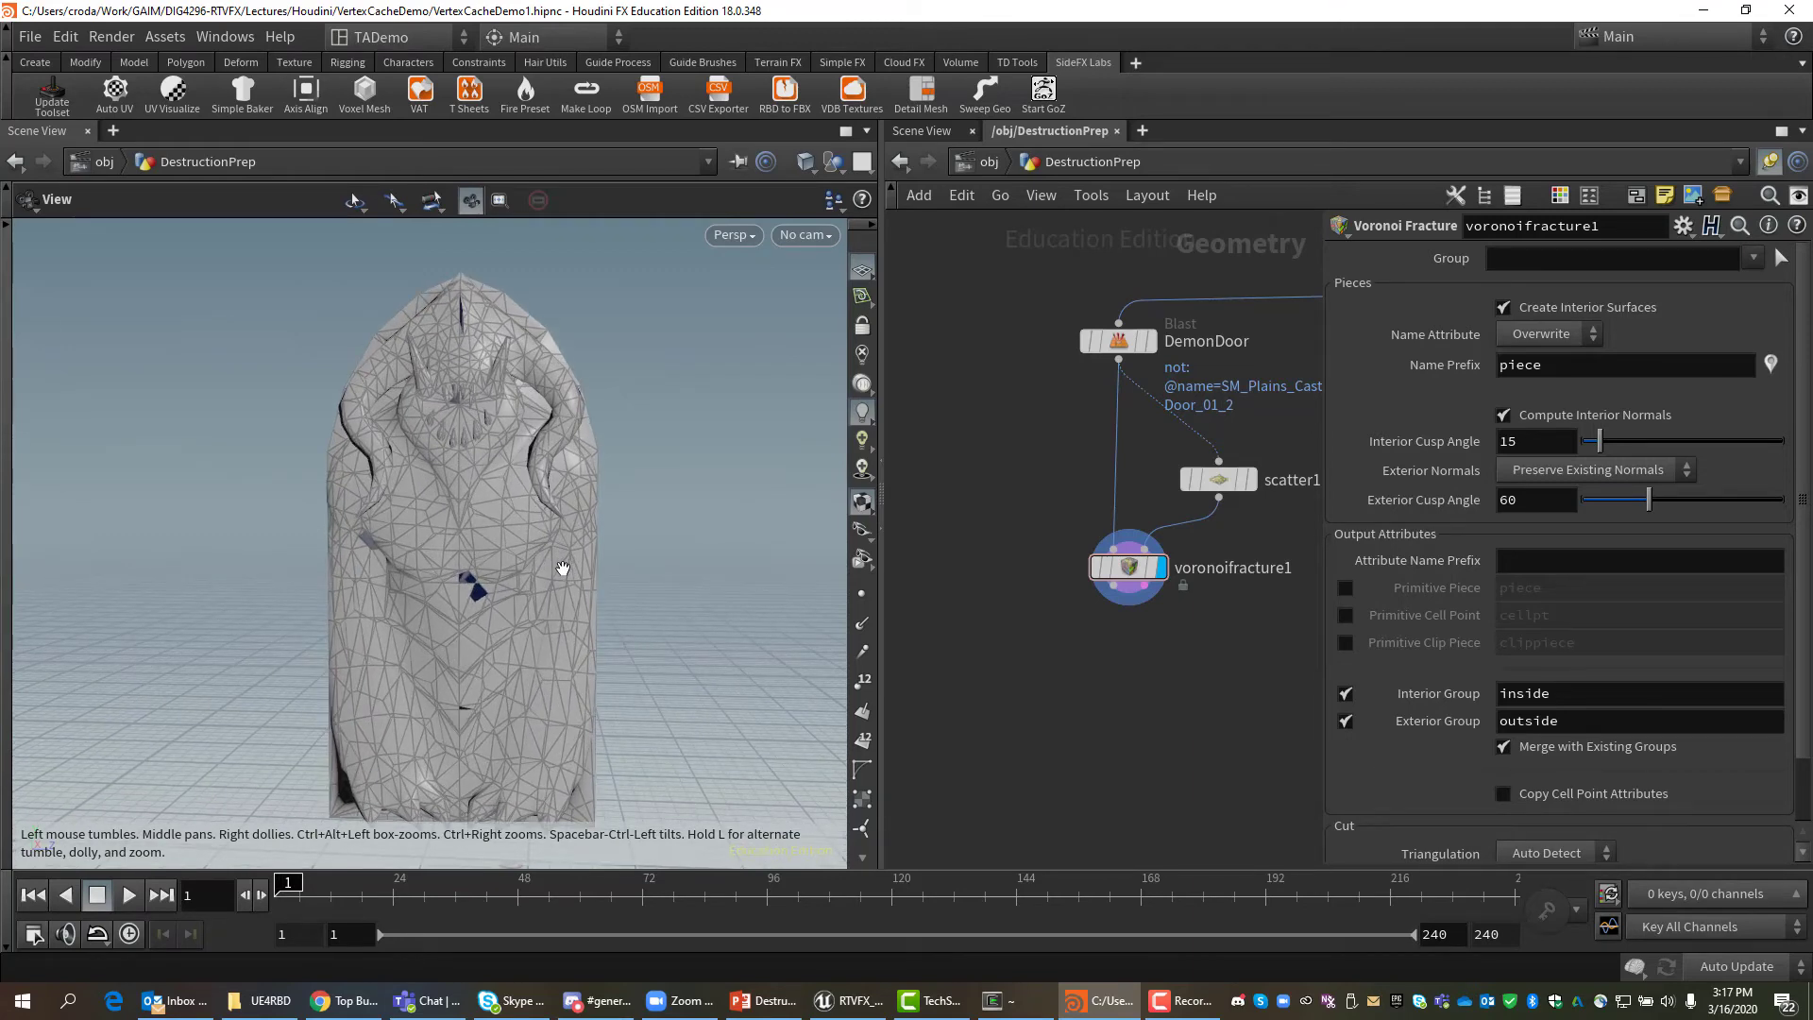
Move voronoifracture1 and scatter1 lower to free space beneath DemonDoor.
left_click_drag(1128, 566, 1105, 754)
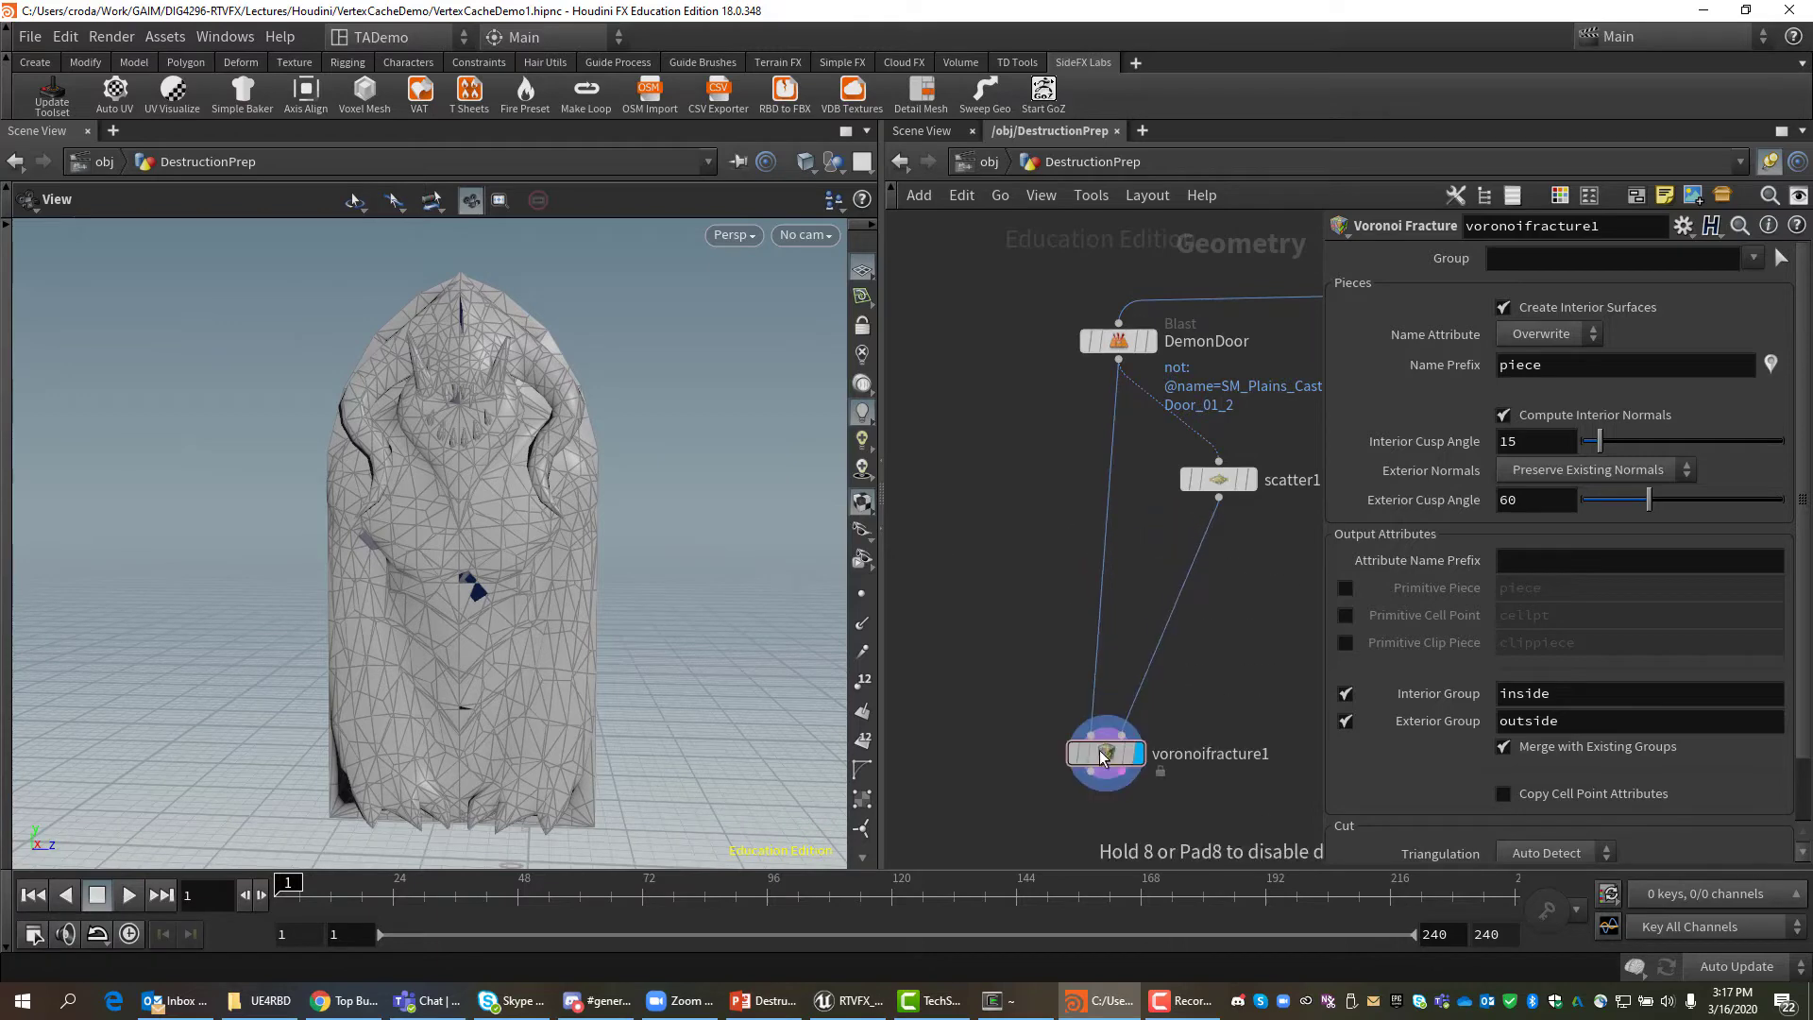
left_click_drag(1221, 487, 1235, 648)
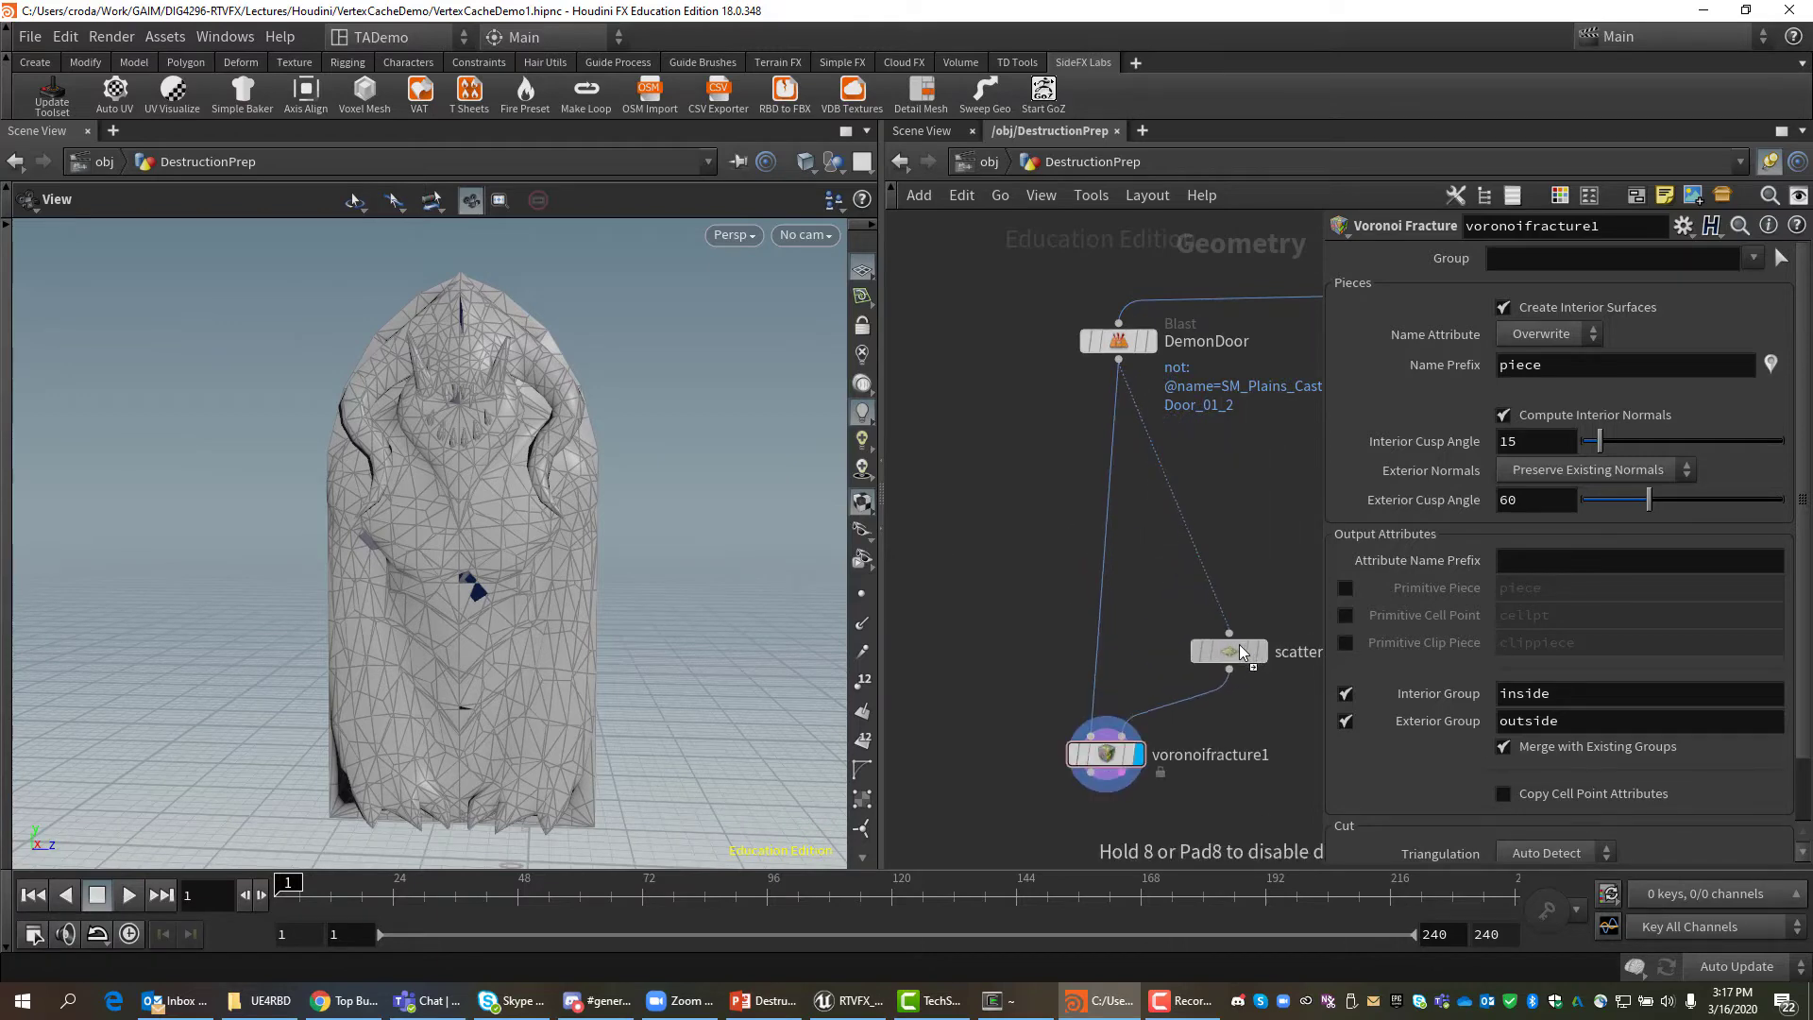
key("Tab")
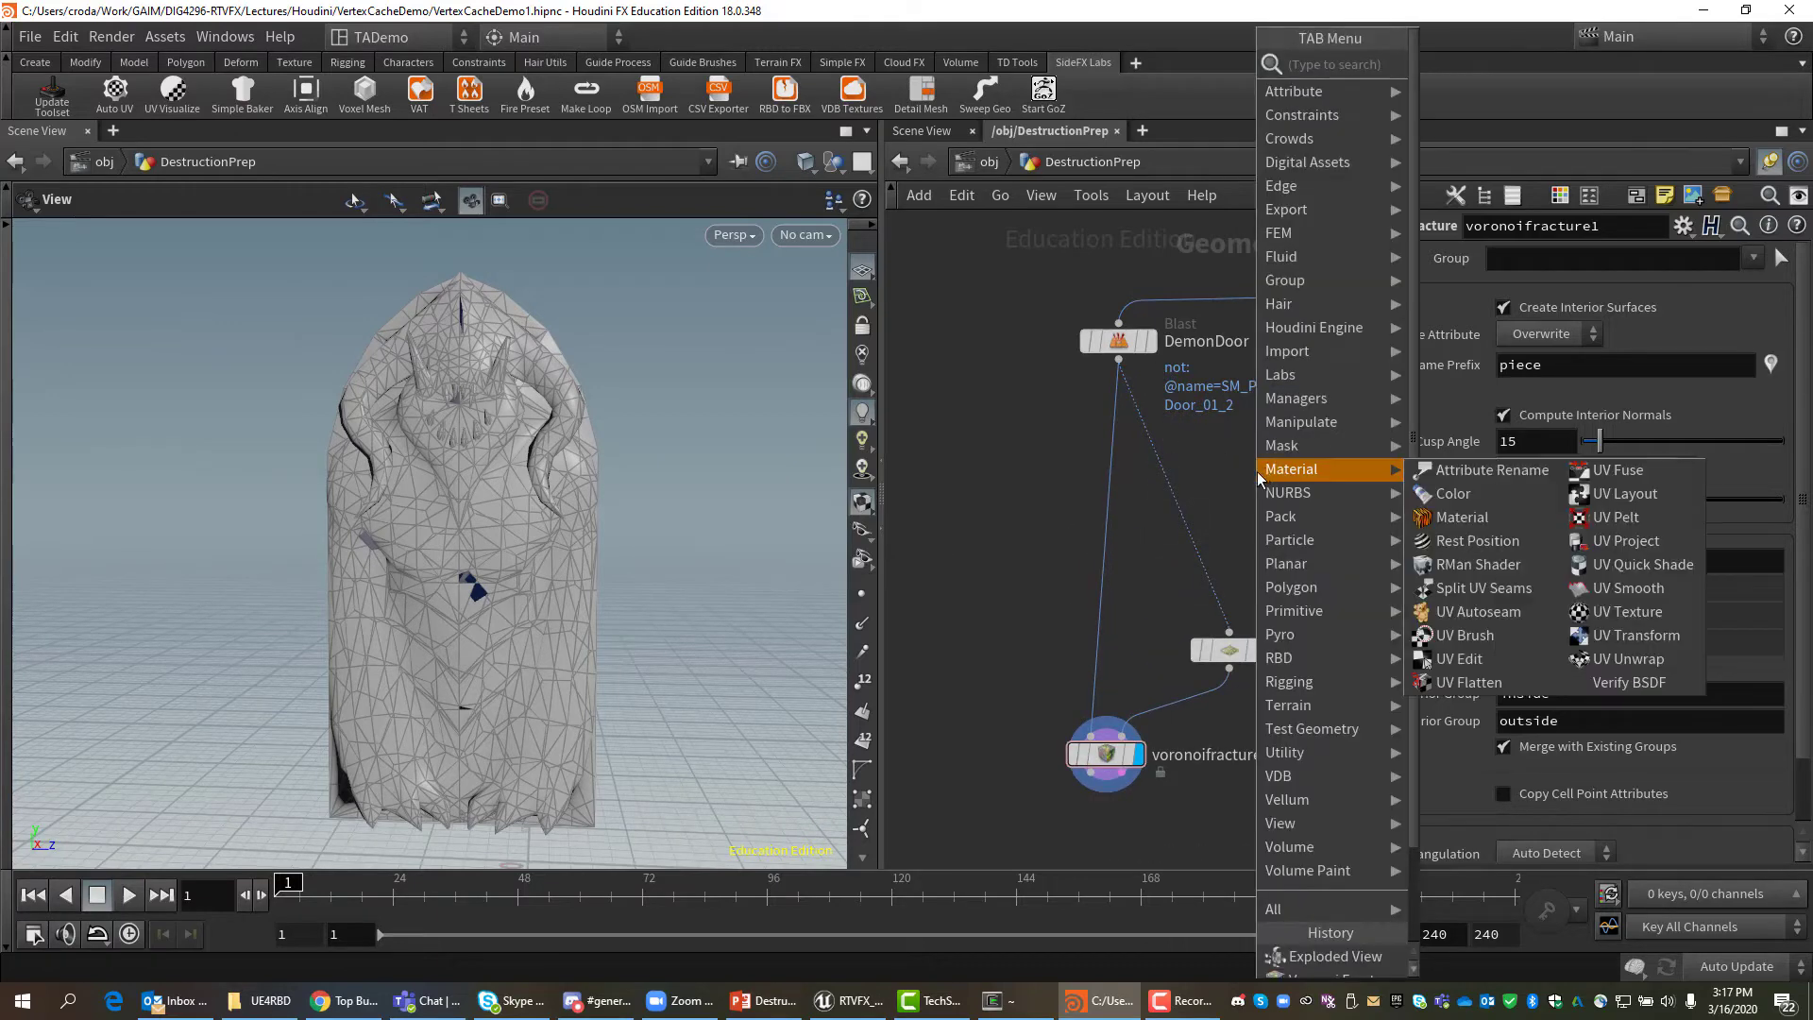
key("Escape")
scroll(1079, 457, "down", 3)
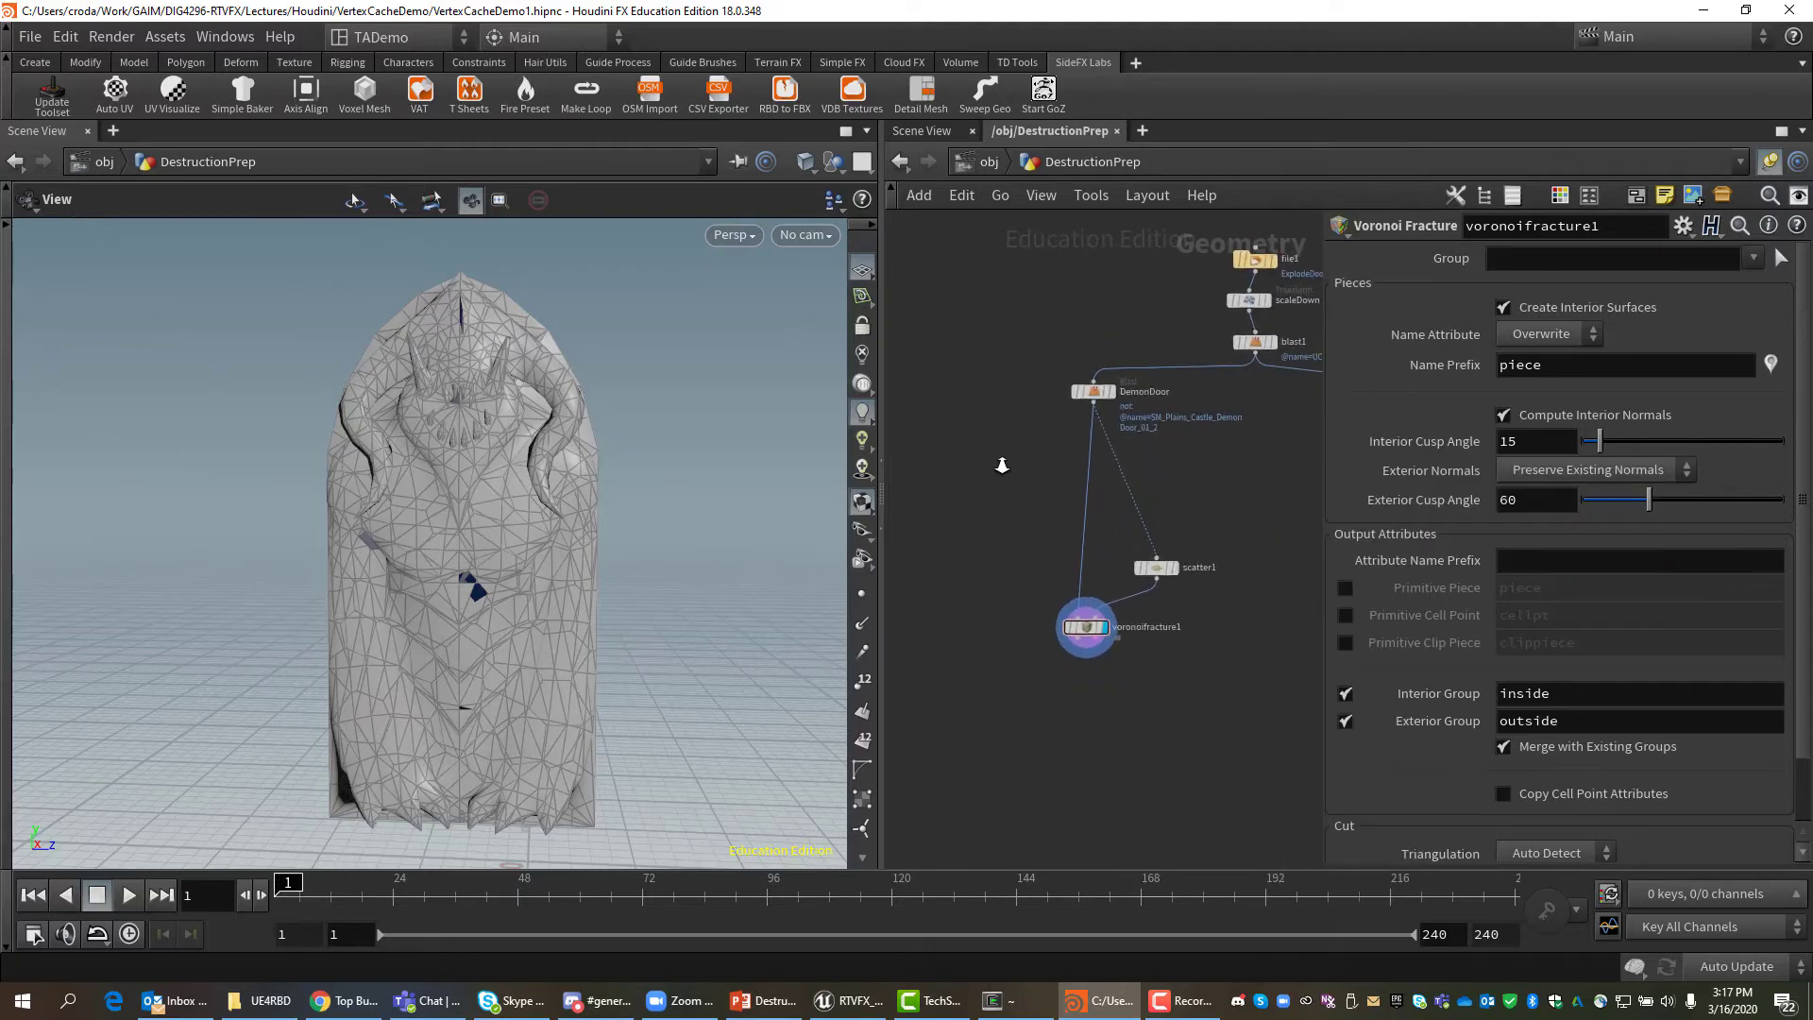
middle_click_drag(1185, 460, 1119, 476)
scroll(1127, 478, "up", 2)
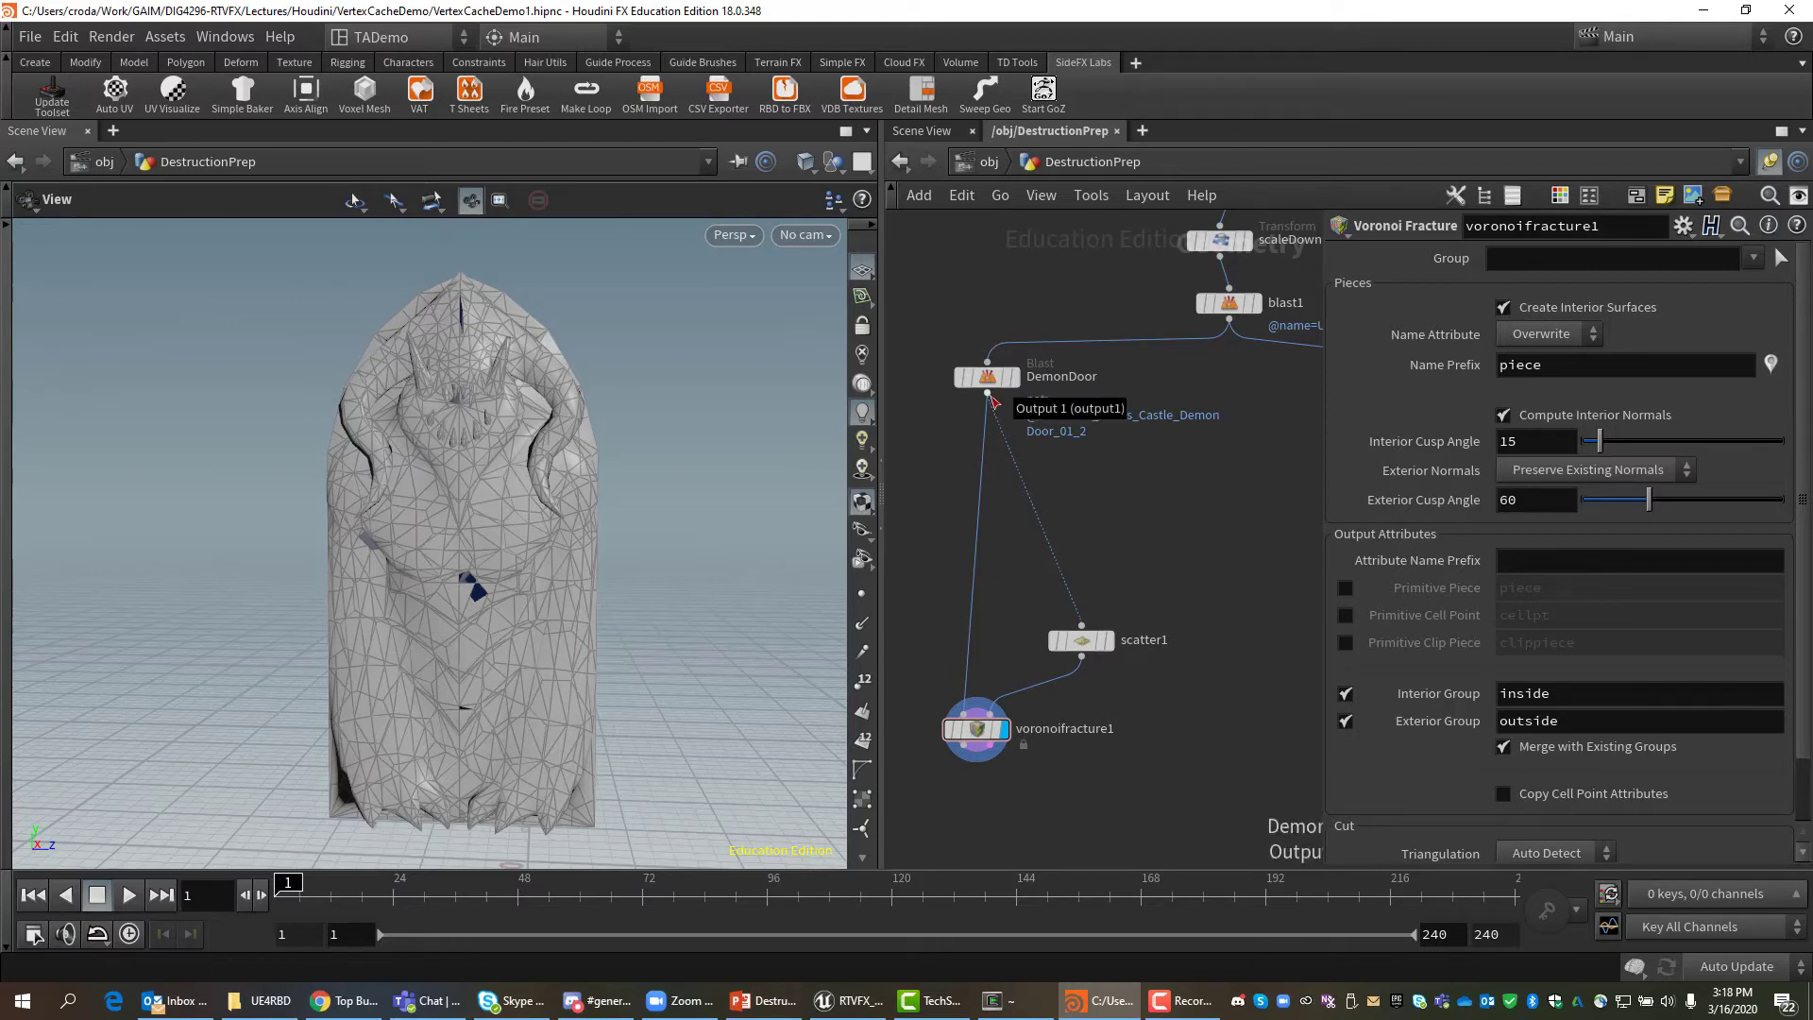
left_click_drag(991, 402, 1076, 474)
Add a Point node, point1, wired below DemonDoor and display its result.
key("Tab")
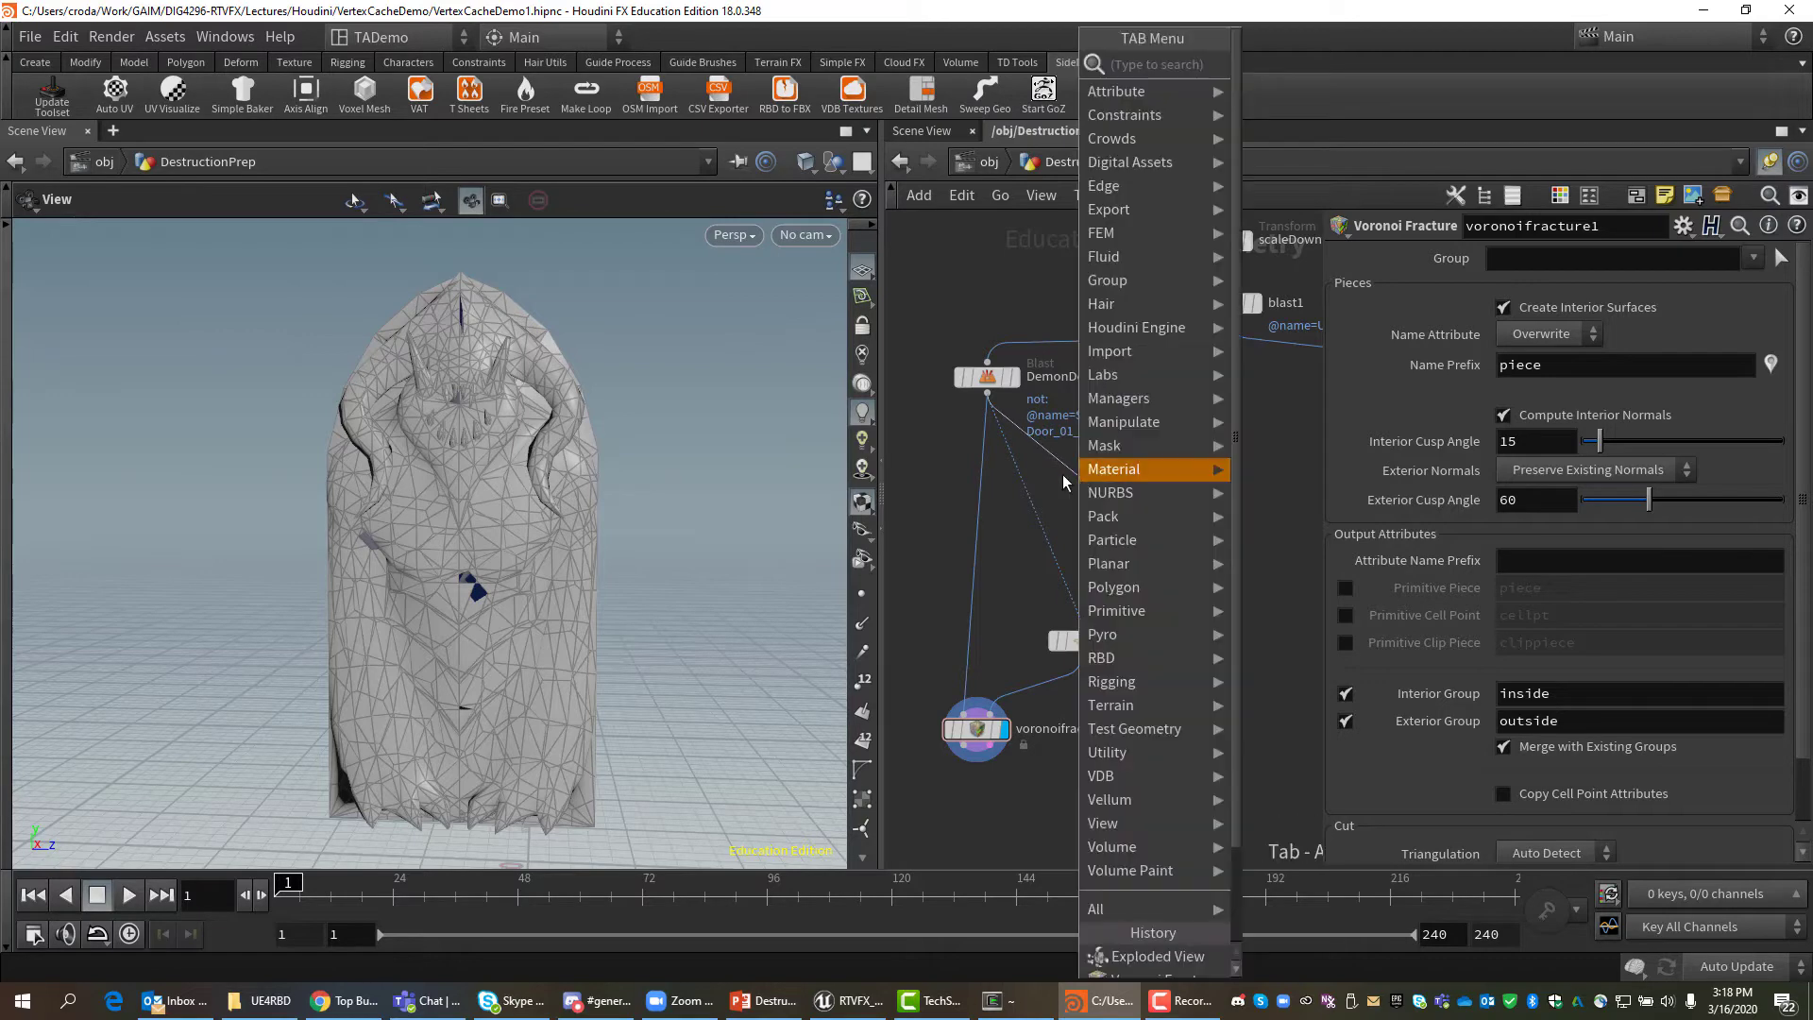
type("poin")
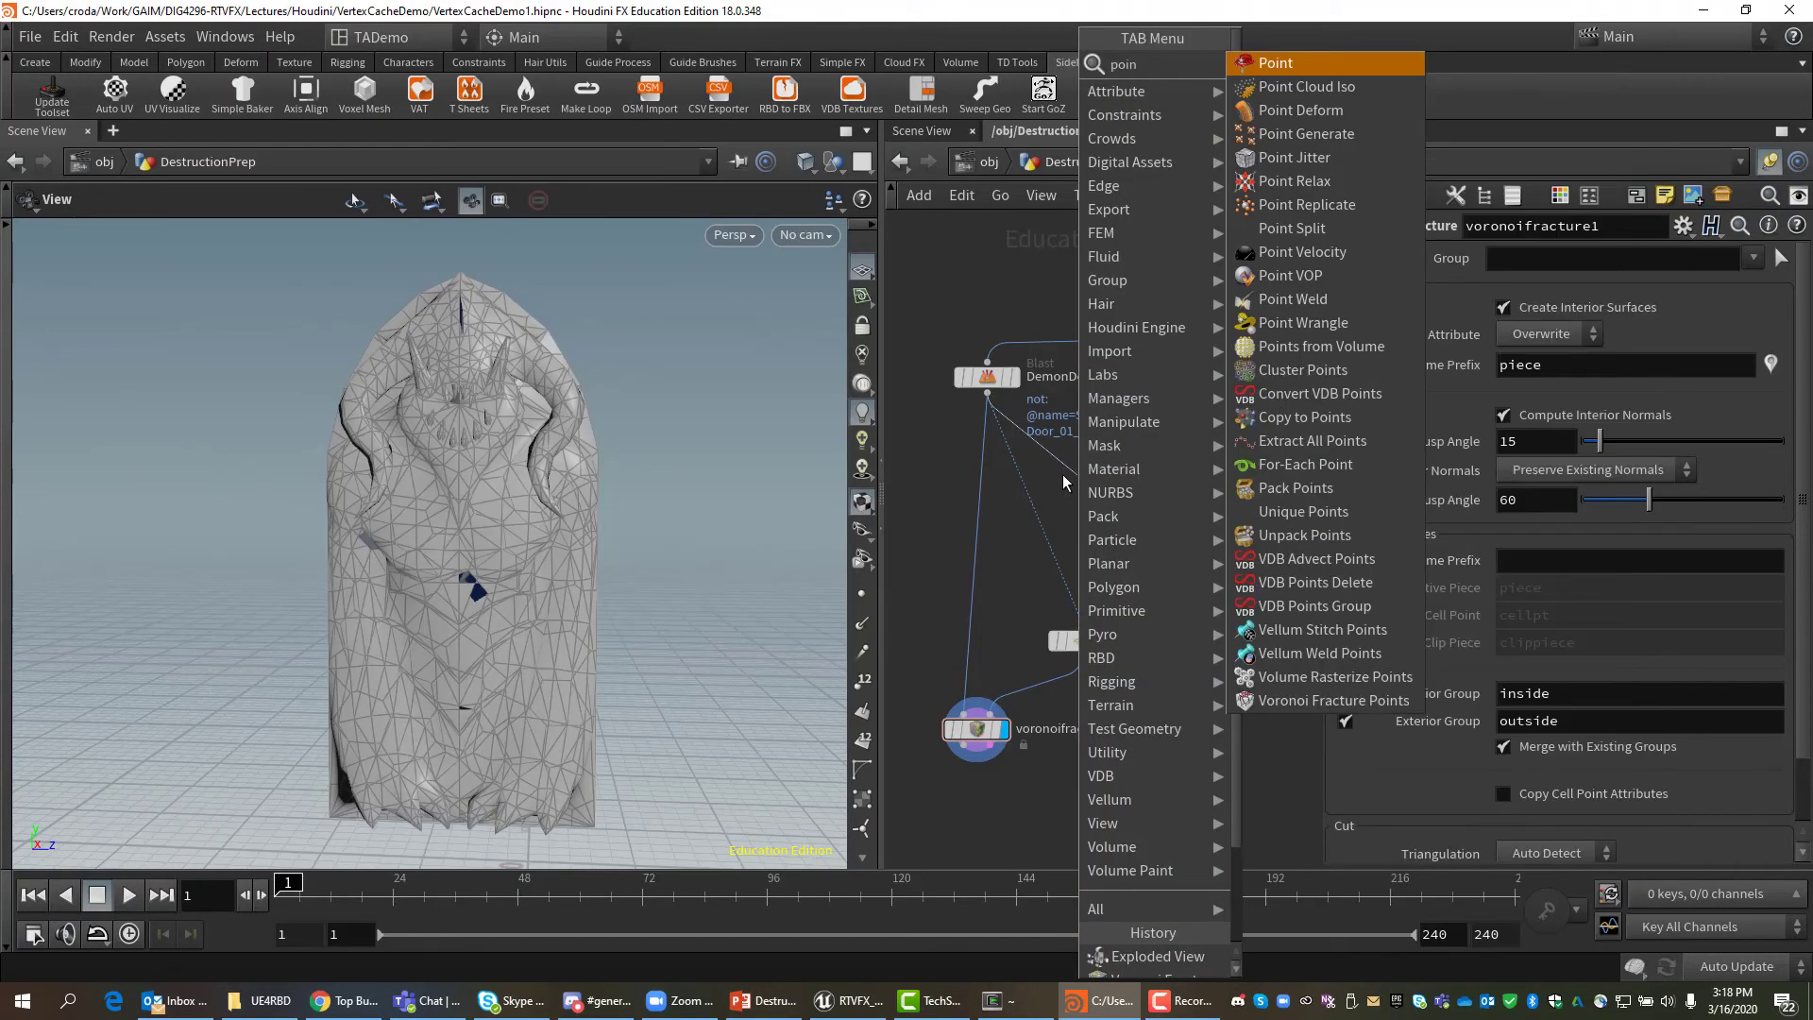
type("t")
left_click(1298, 65)
mouse_move(1080, 479)
left_mouse_down()
mouse_move(1046, 489)
mouse_move(1073, 496)
left_mouse_up()
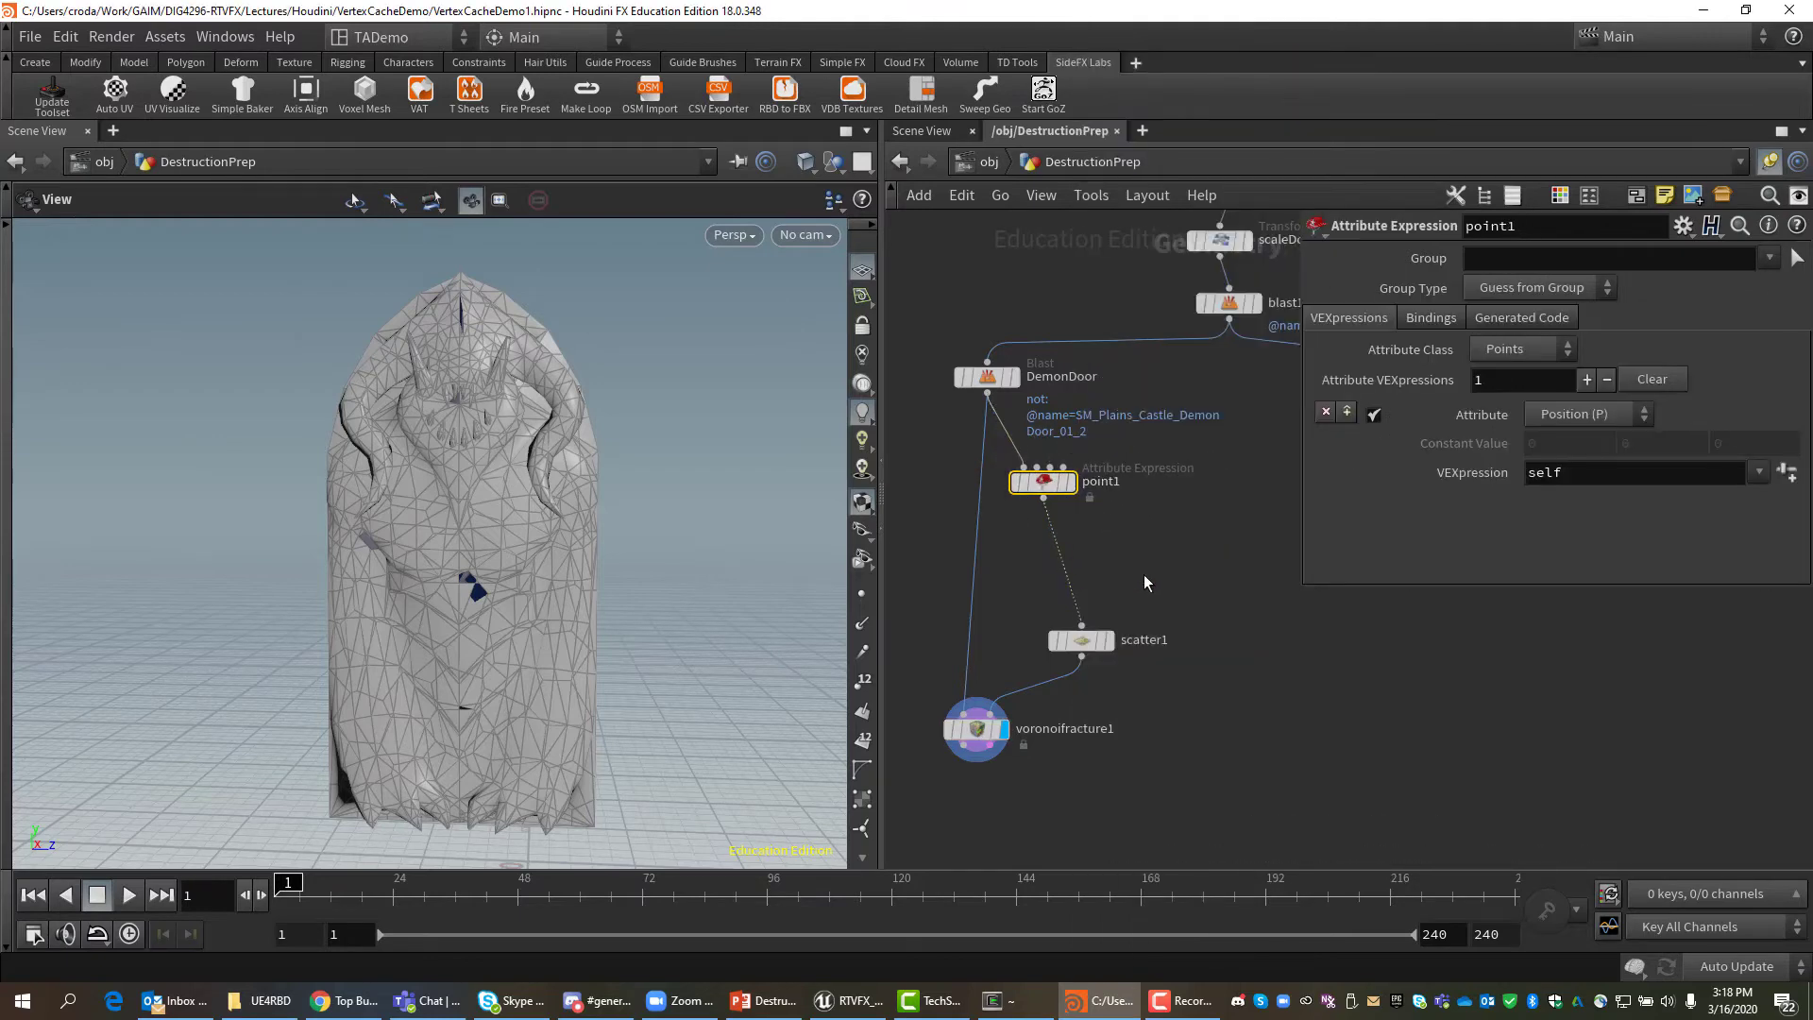
left_click(1073, 483)
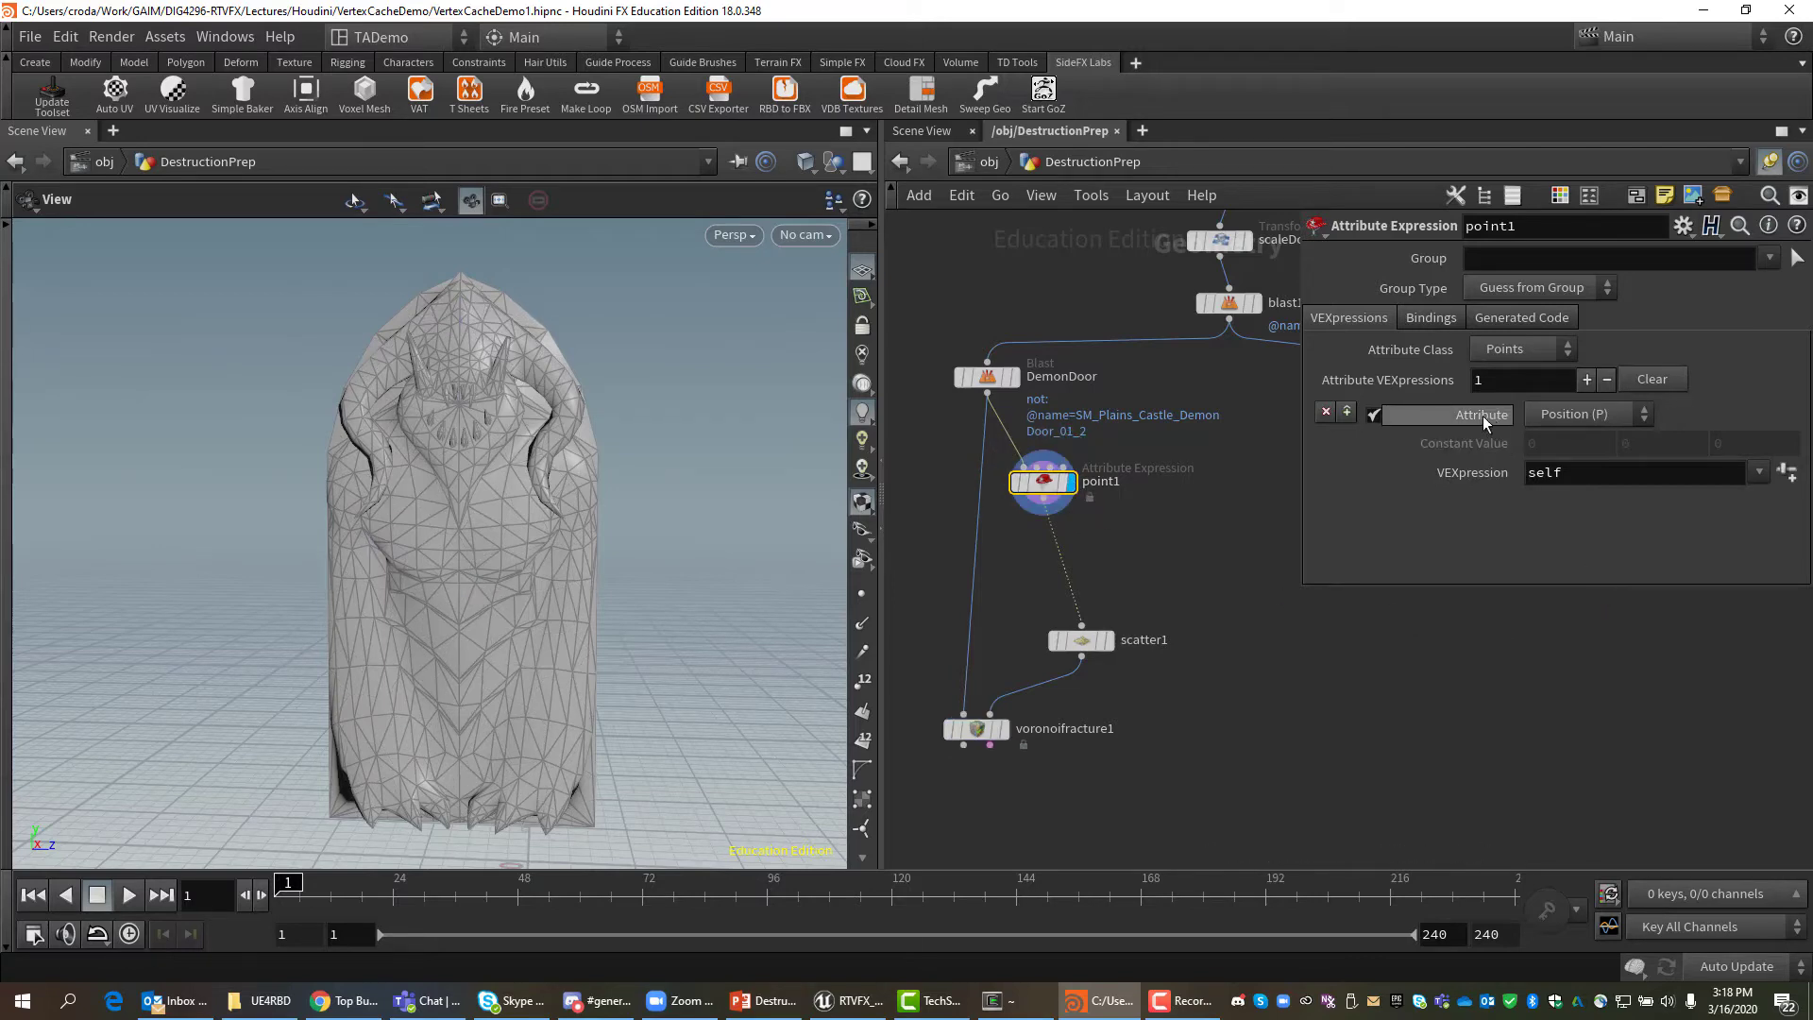
Make point1 set Color (Cd) to a constant 0, 0, 0, turning the door black.
left_click(1647, 414)
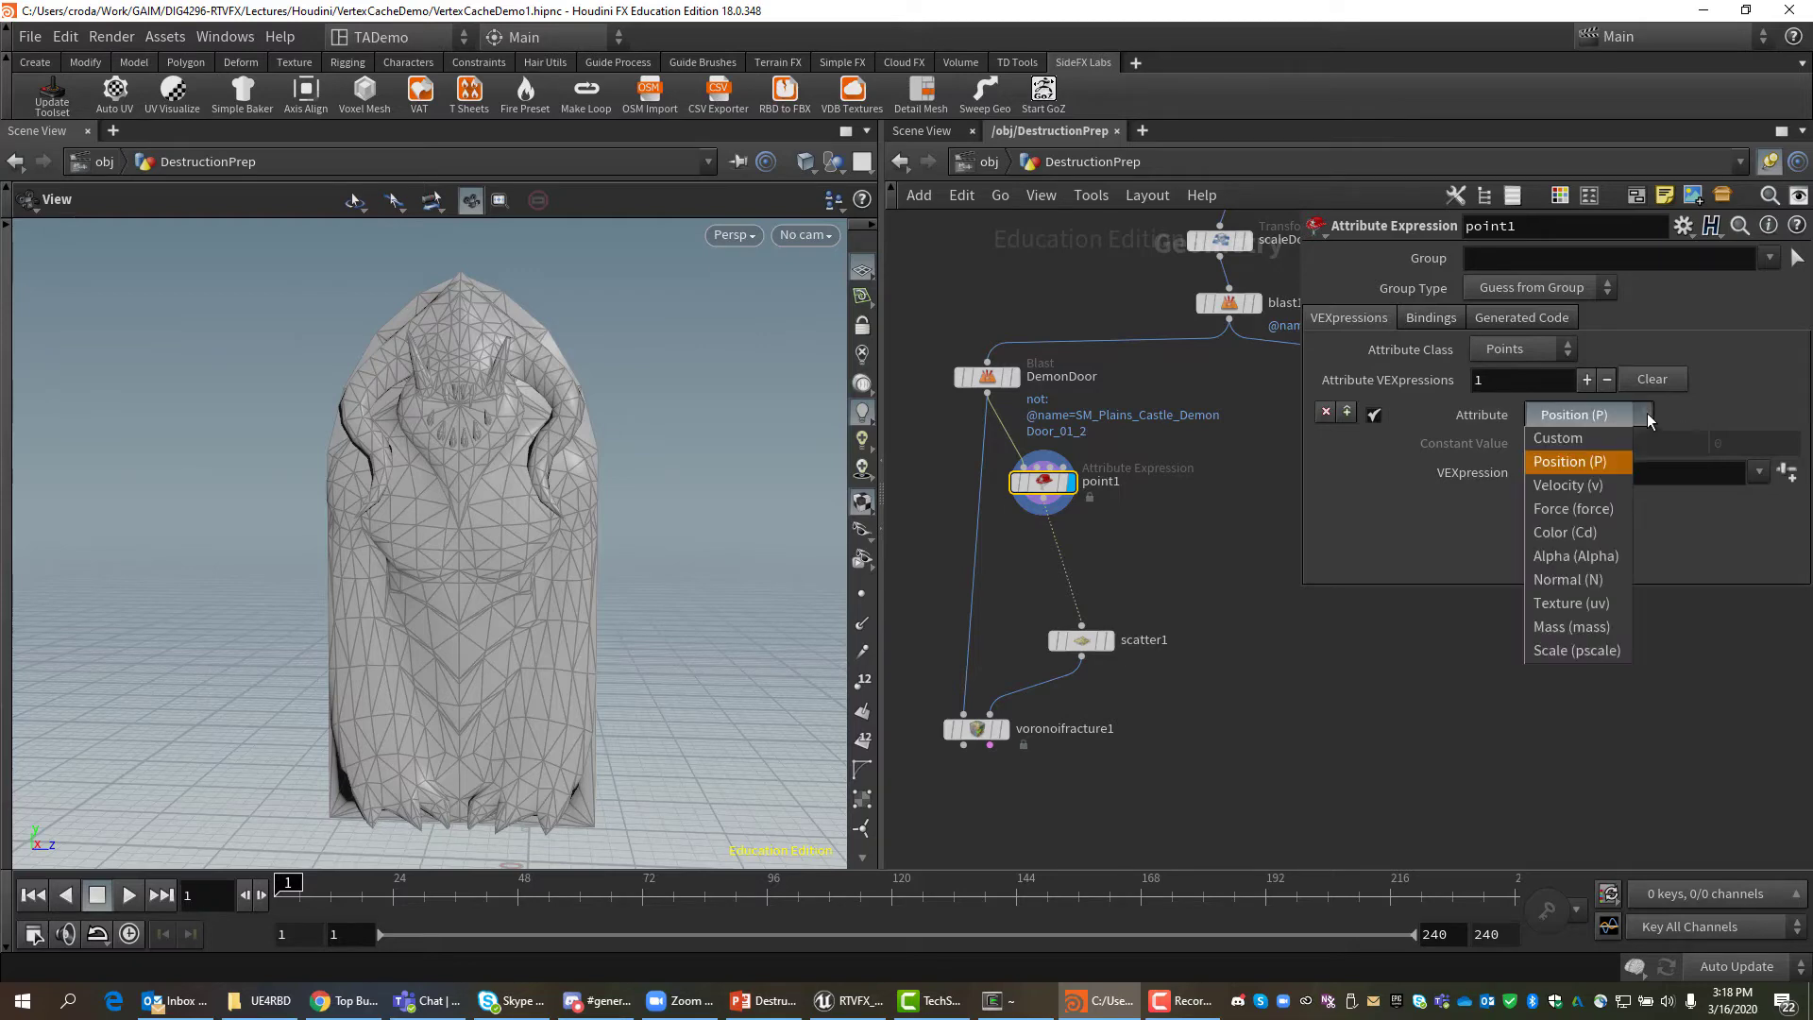
left_click(1583, 532)
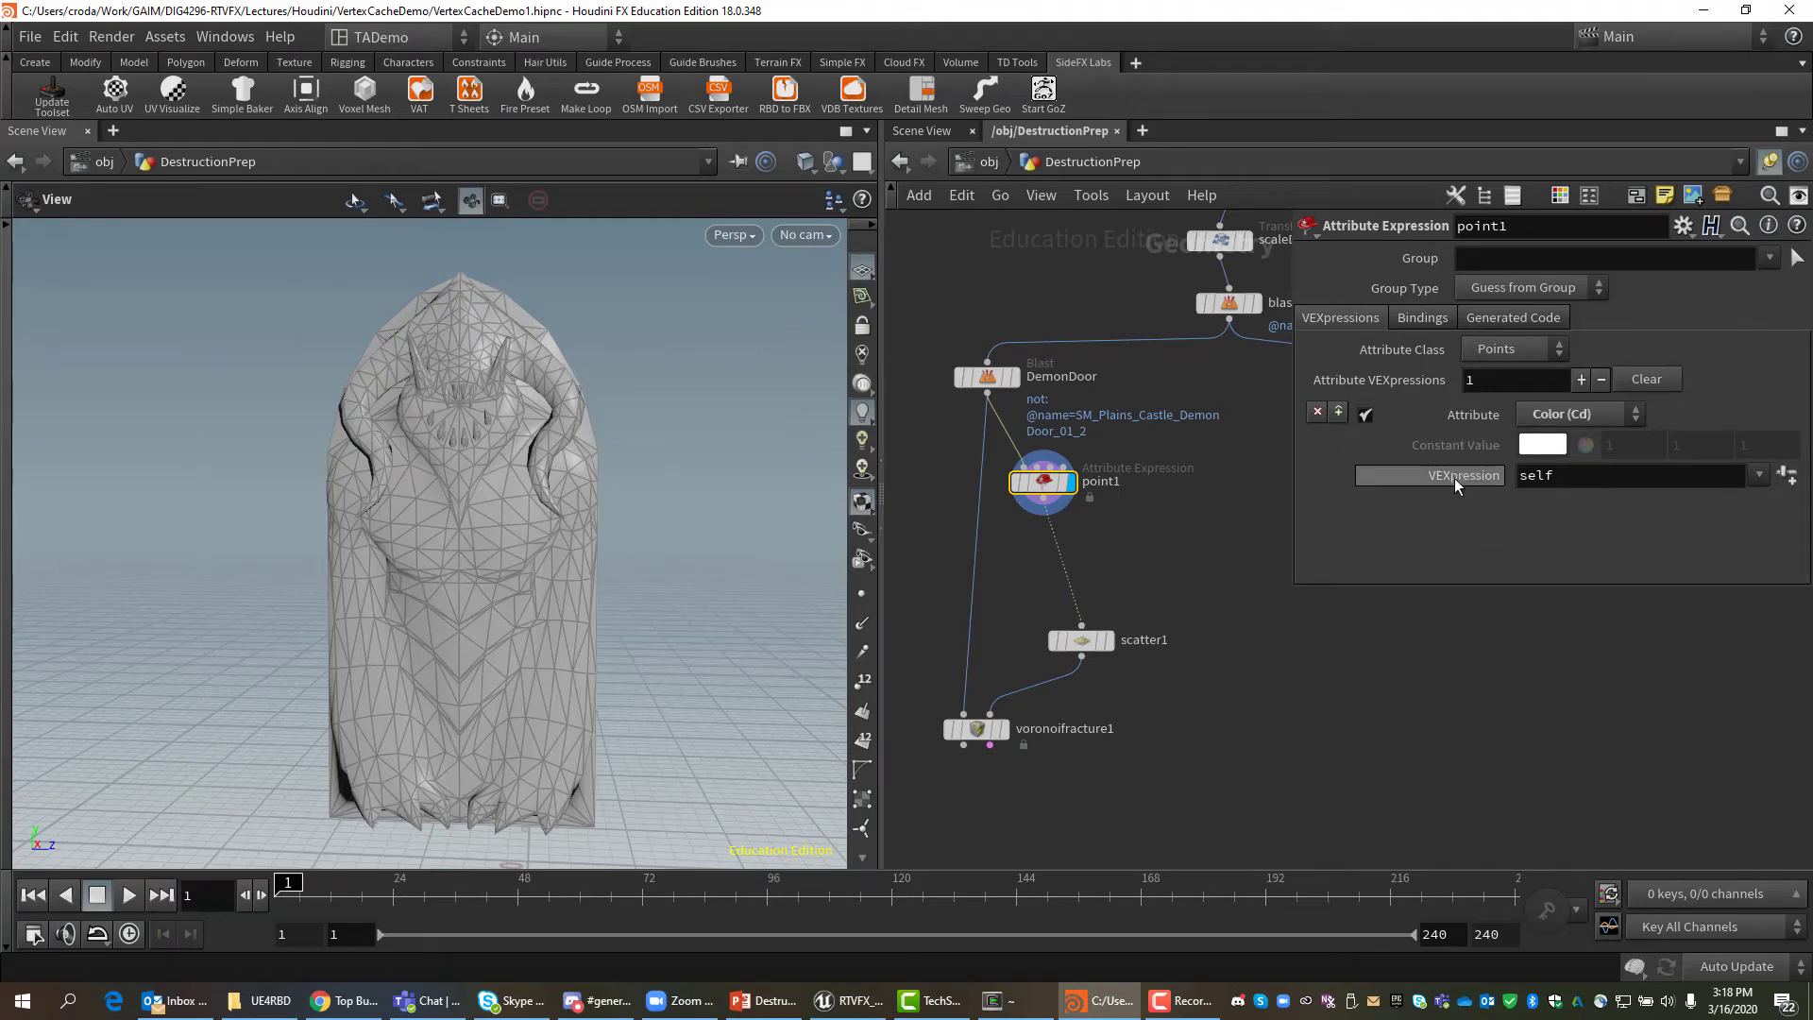
left_click(1759, 476)
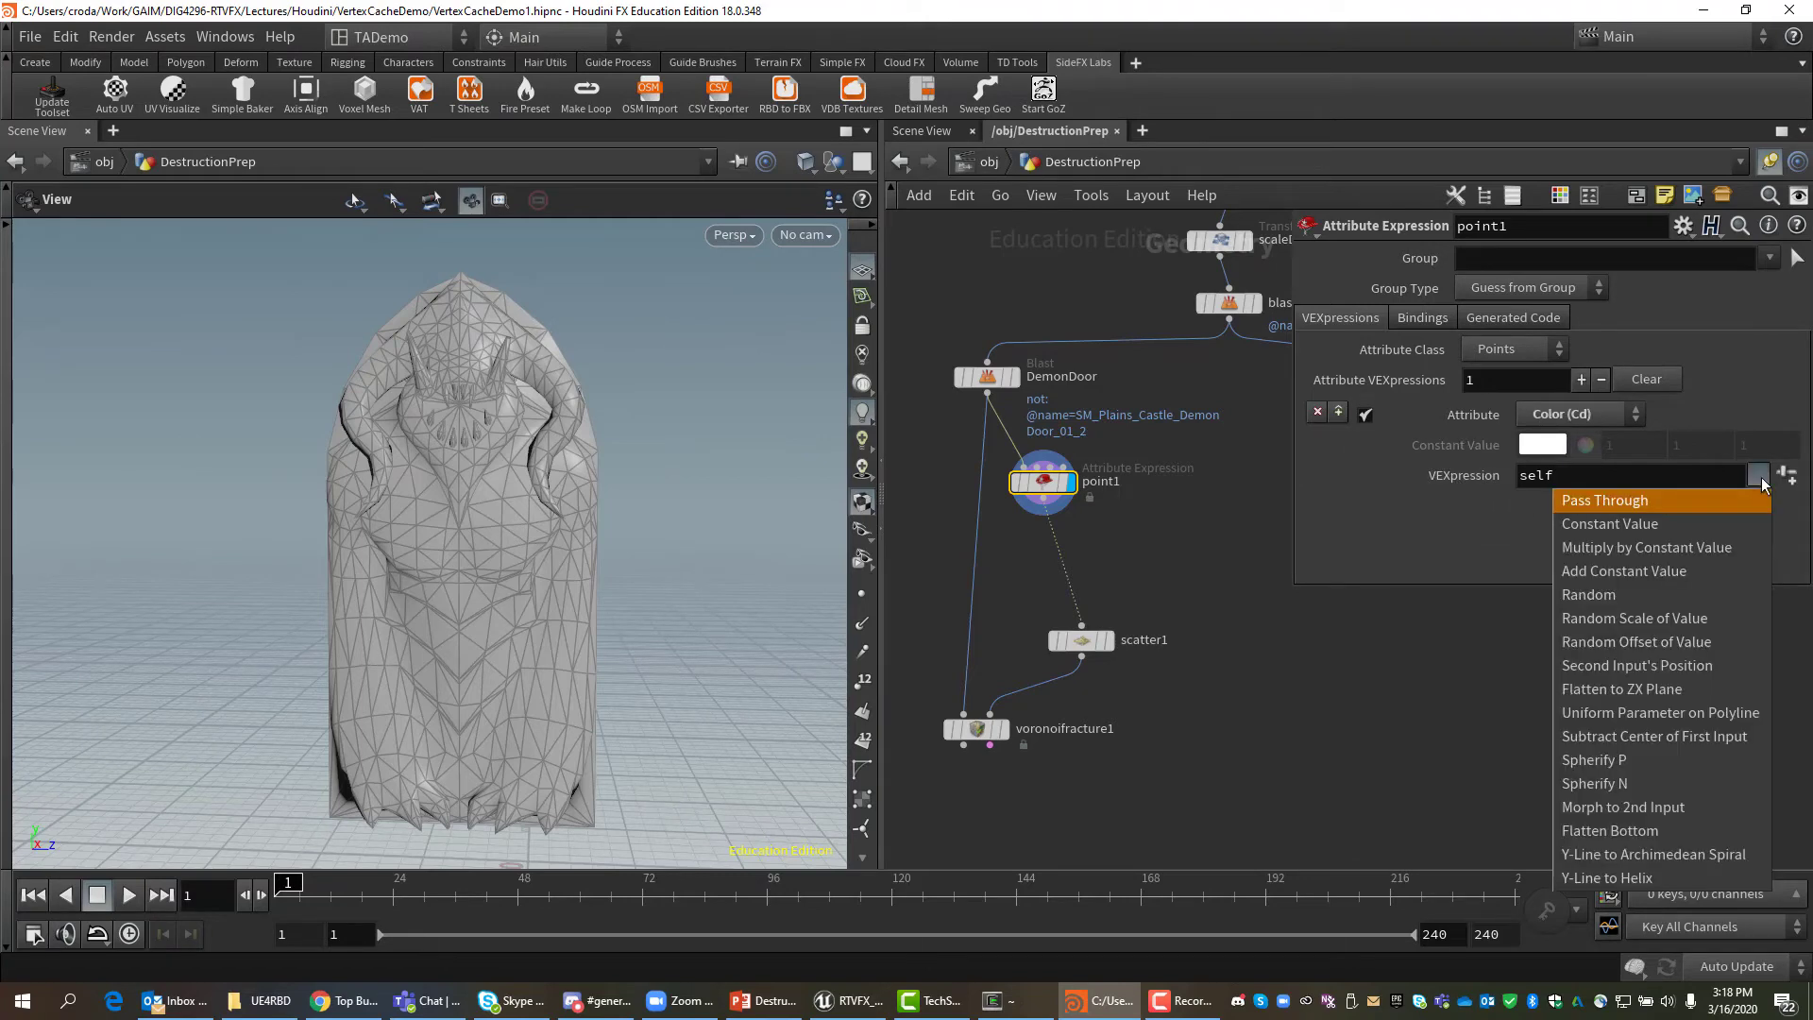
left_click(1658, 529)
left_click(1635, 451)
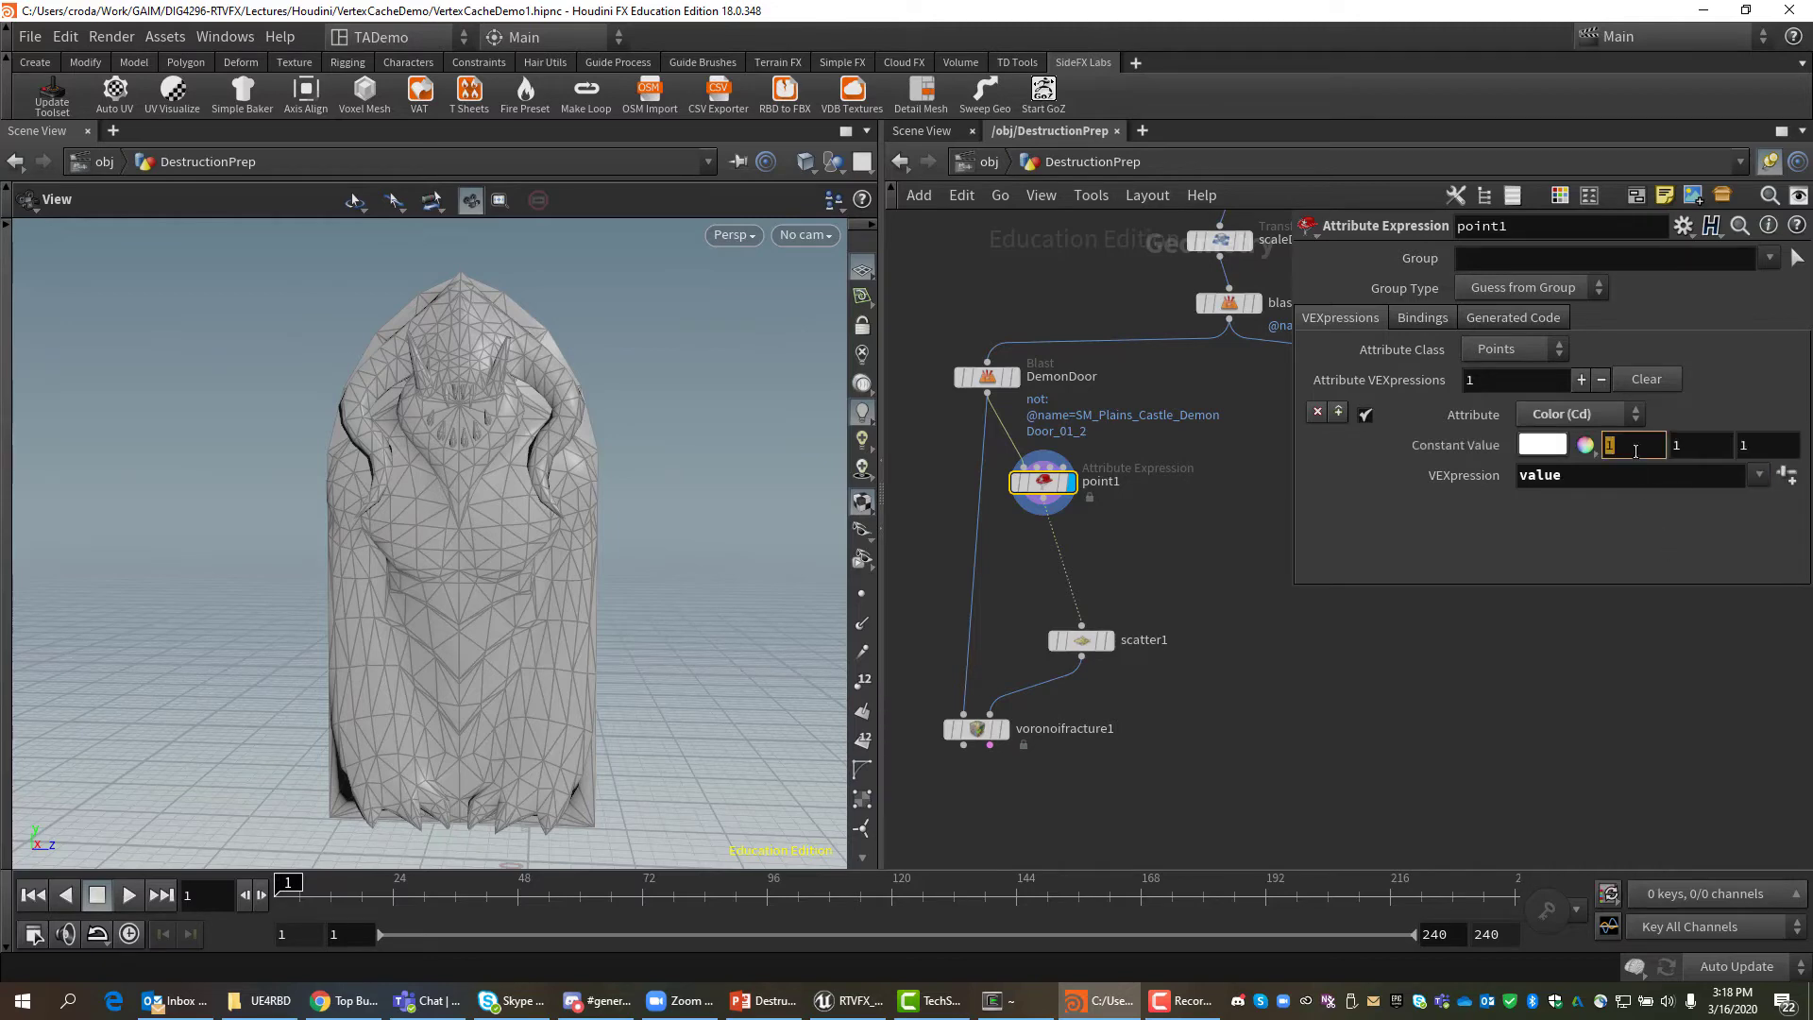
type("0")
key("Tab")
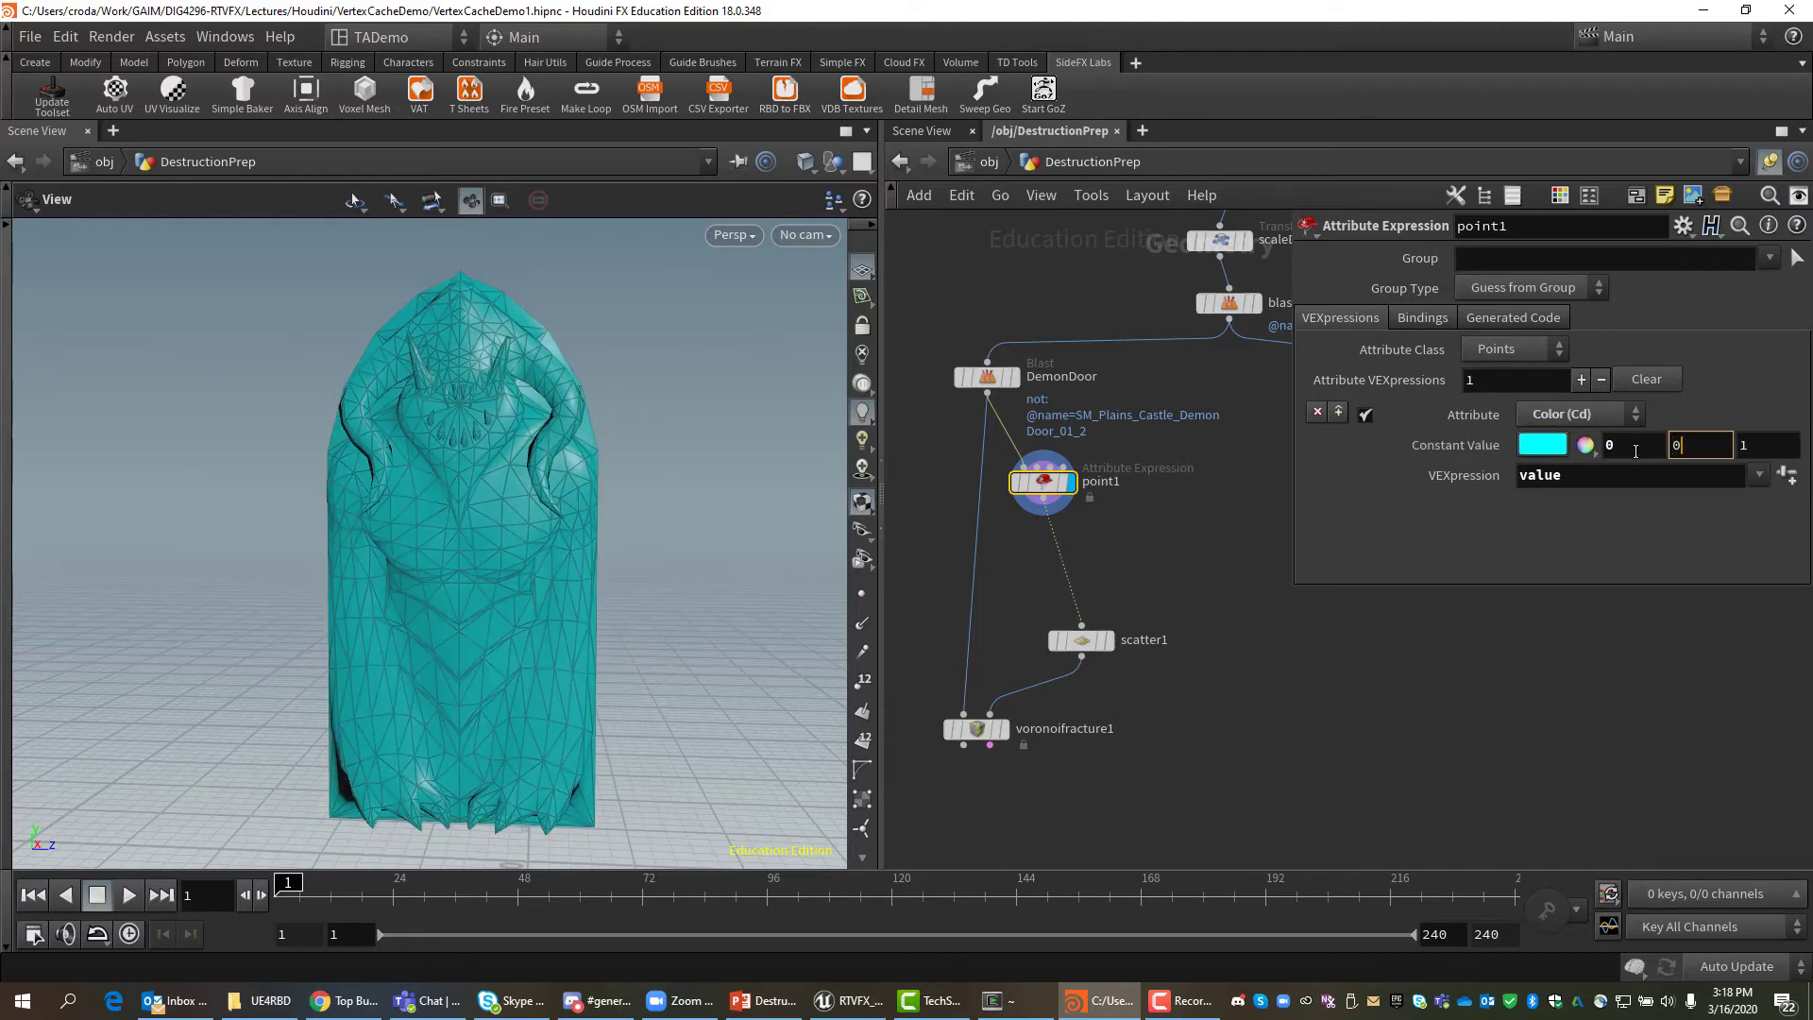
type("0")
key("Tab")
type("0")
key("Tab")
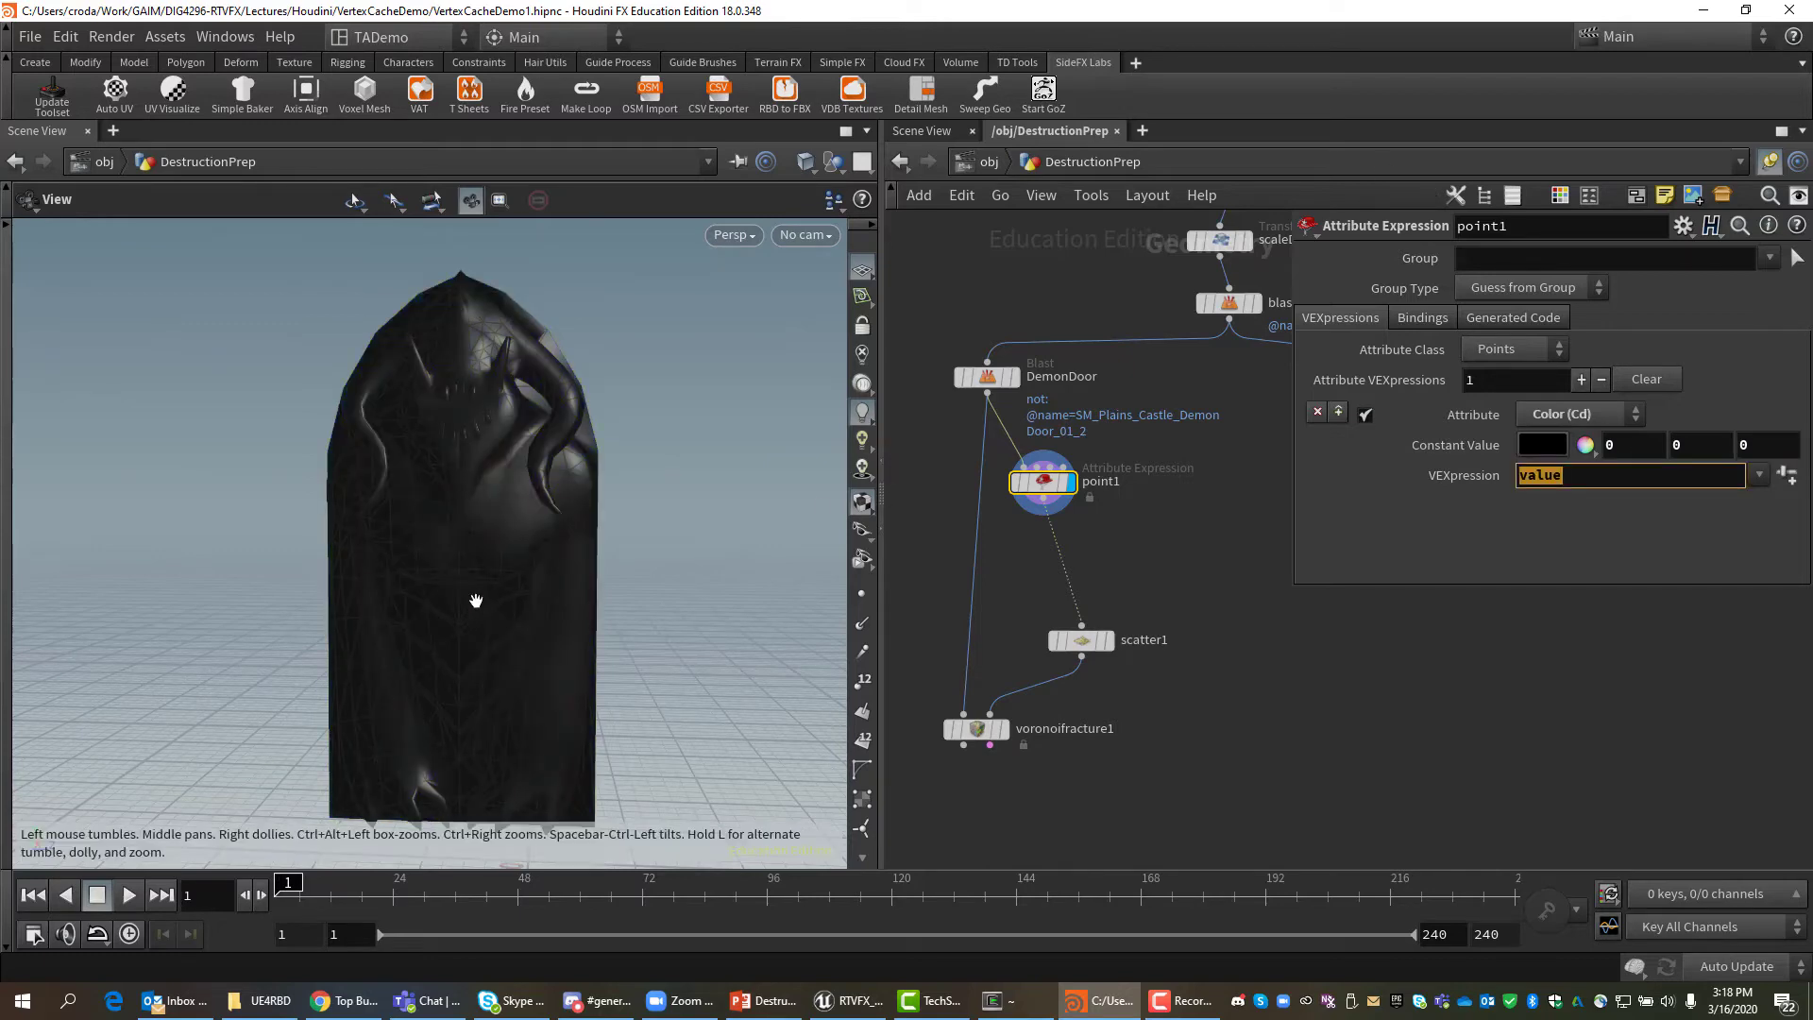
mouse_move(478, 599)
left_mouse_down()
mouse_move(526, 598)
mouse_move(491, 599)
left_mouse_up()
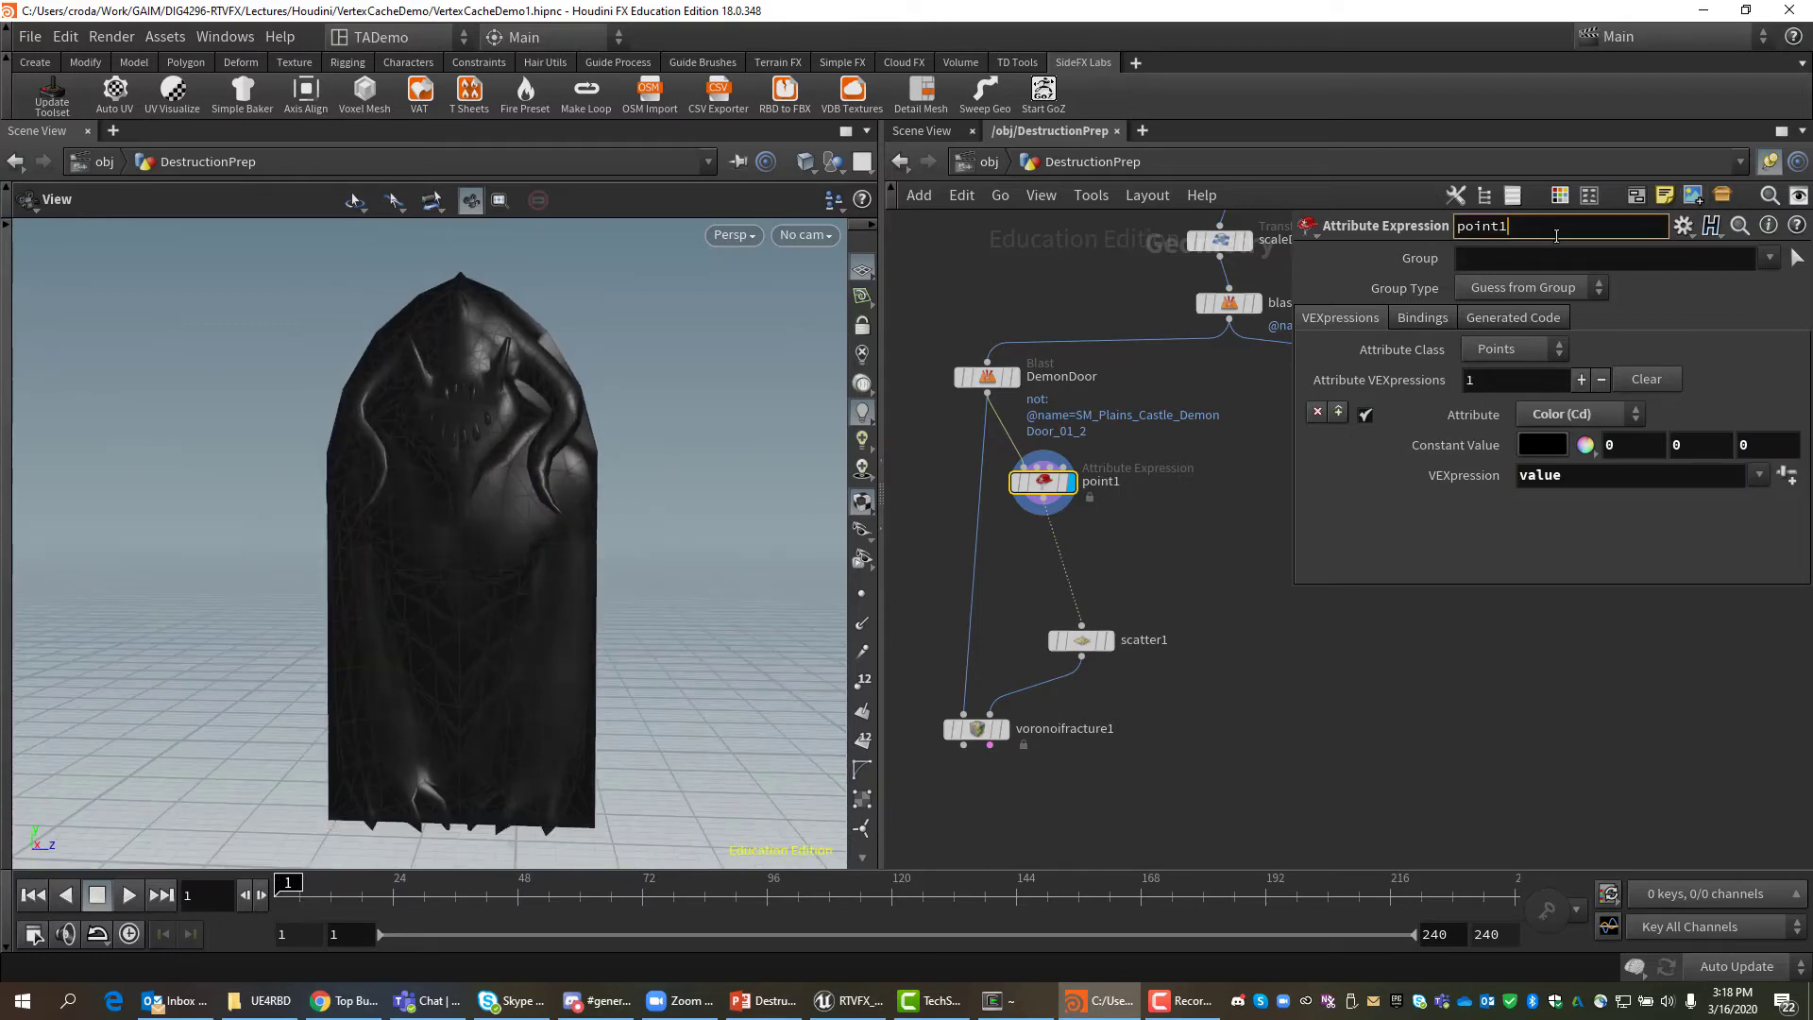
Rename point1 to PaintBlack.
double_click(1588, 236)
type("PaintBlack")
key("Return")
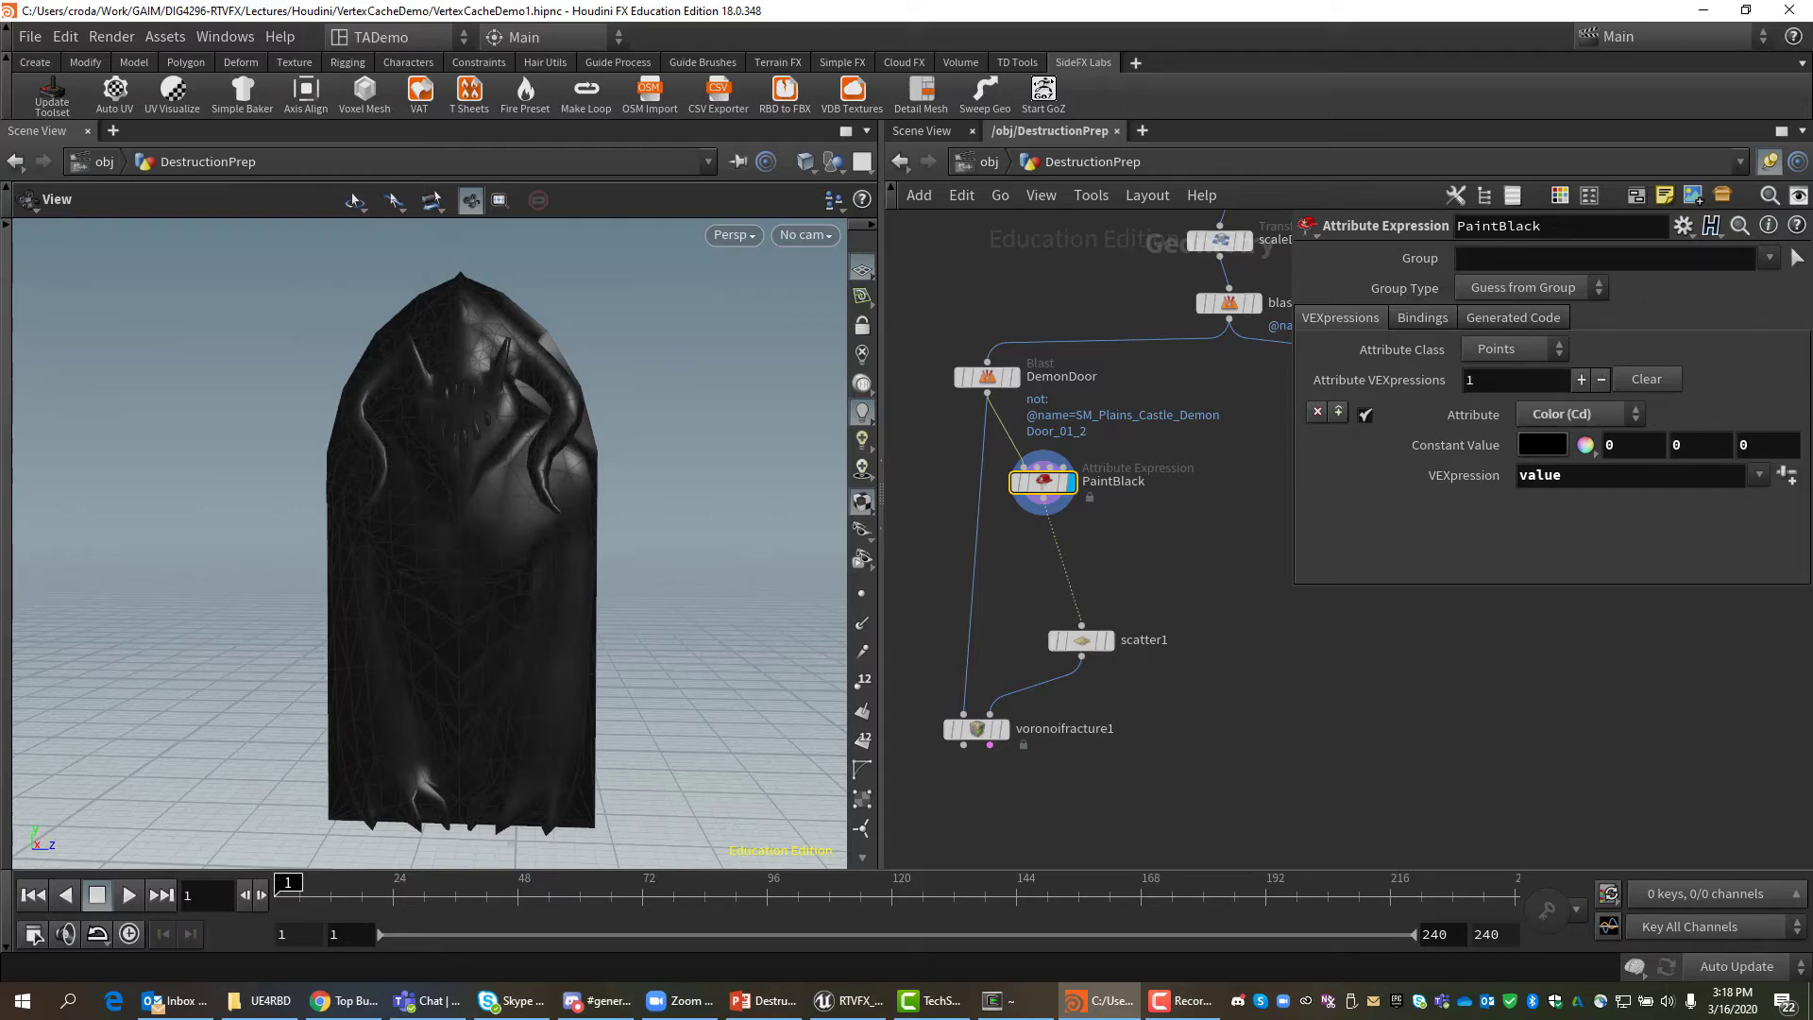
key("alt+Tab")
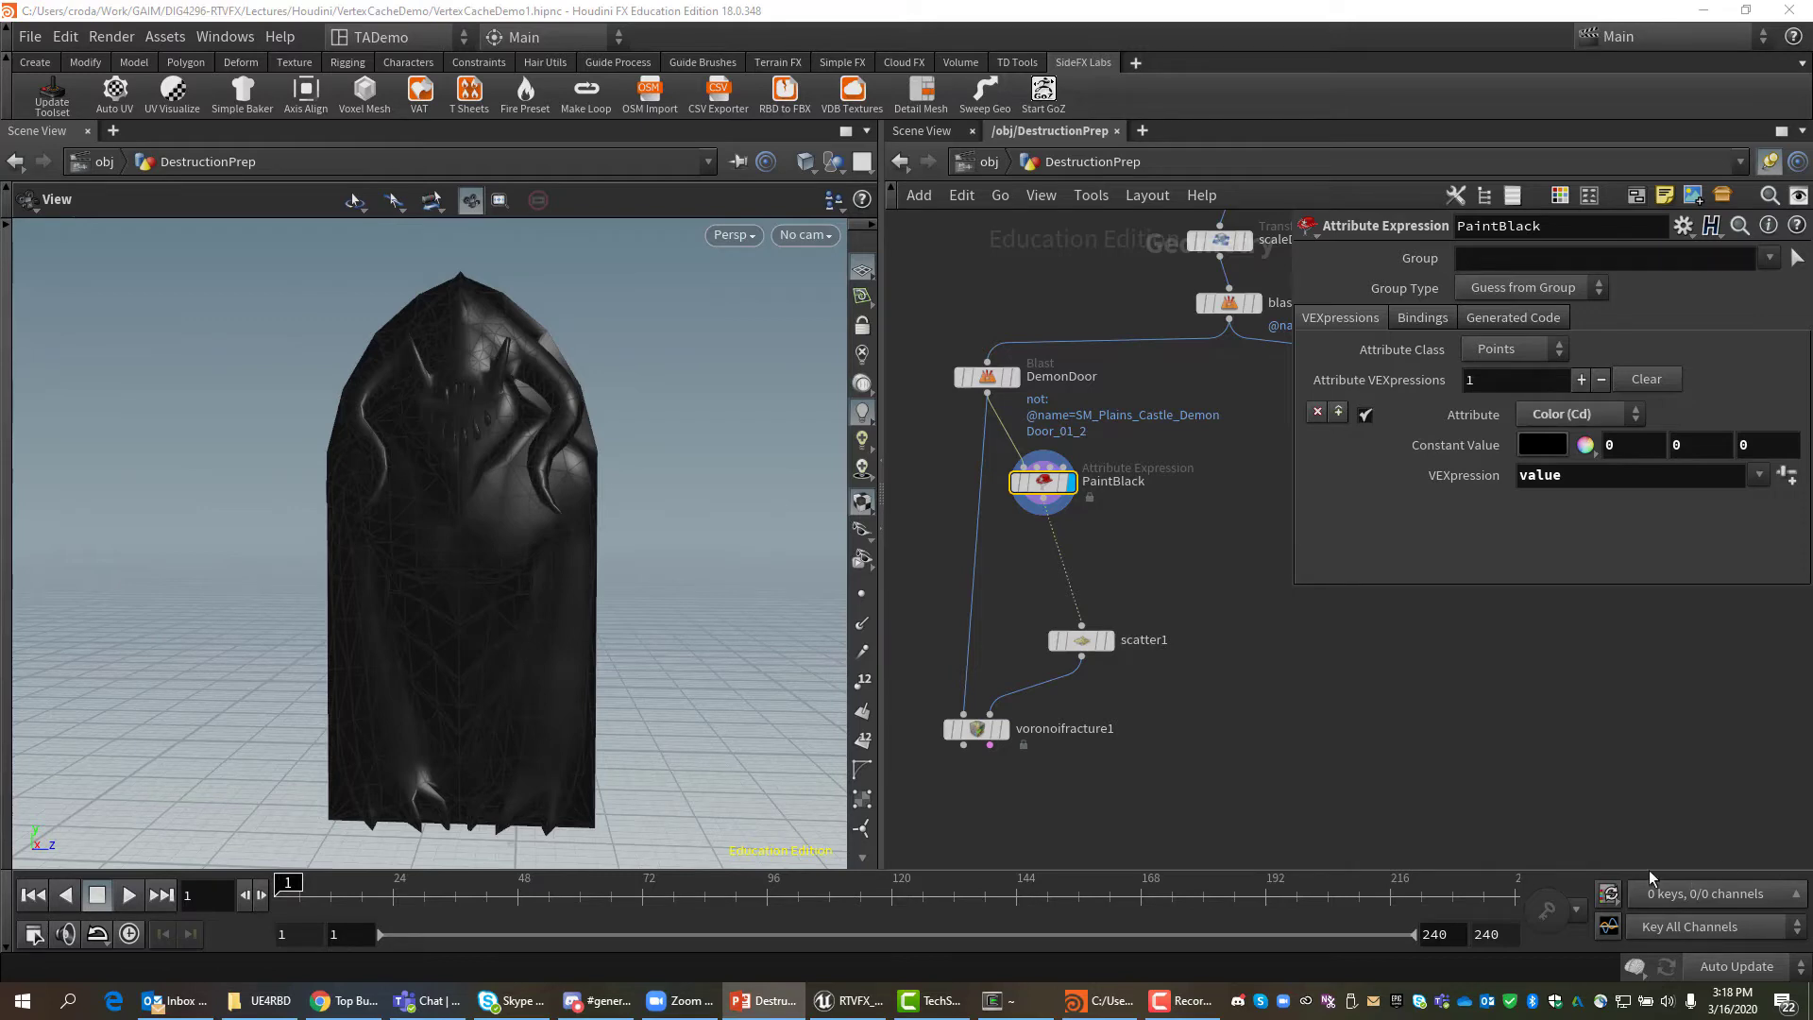
Add an Attribute Paint node wired from PaintBlack's output and display it.
mouse_move(1046, 490)
mouse_move(1046, 491)
left_mouse_down()
mouse_move(1083, 482)
mouse_move(1152, 555)
left_mouse_up()
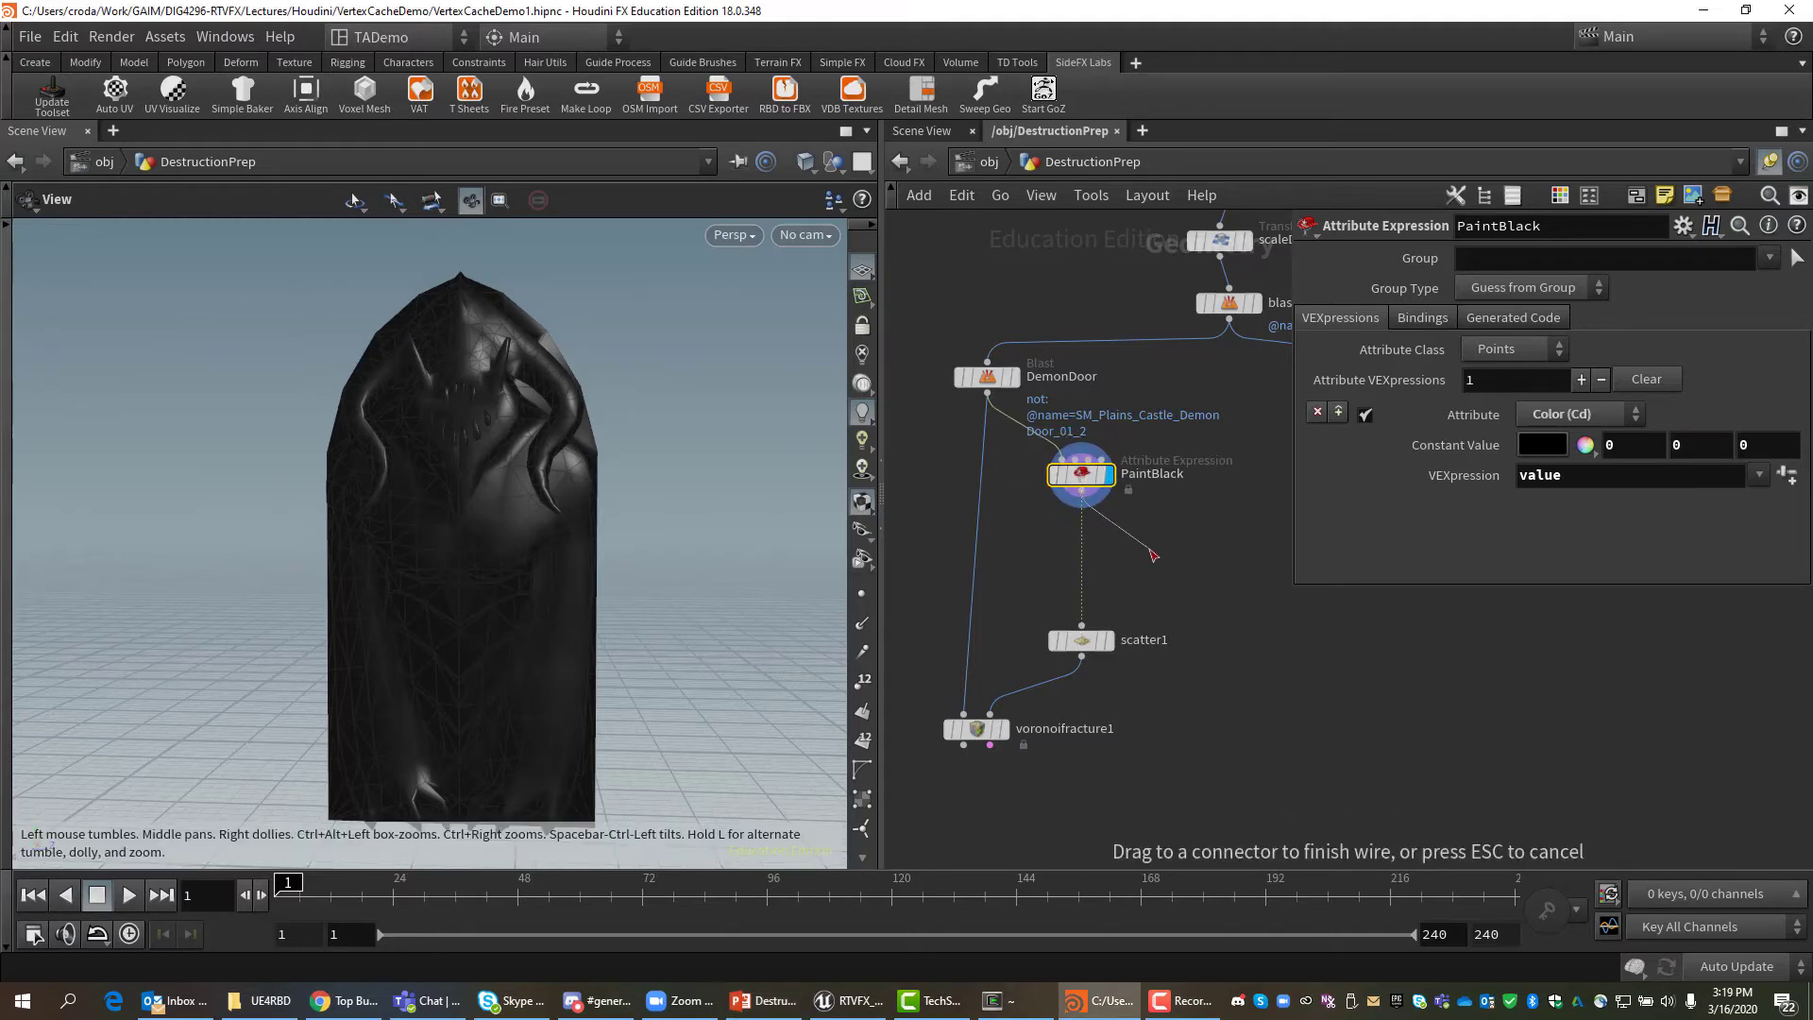
left_click(1151, 555)
type("paint")
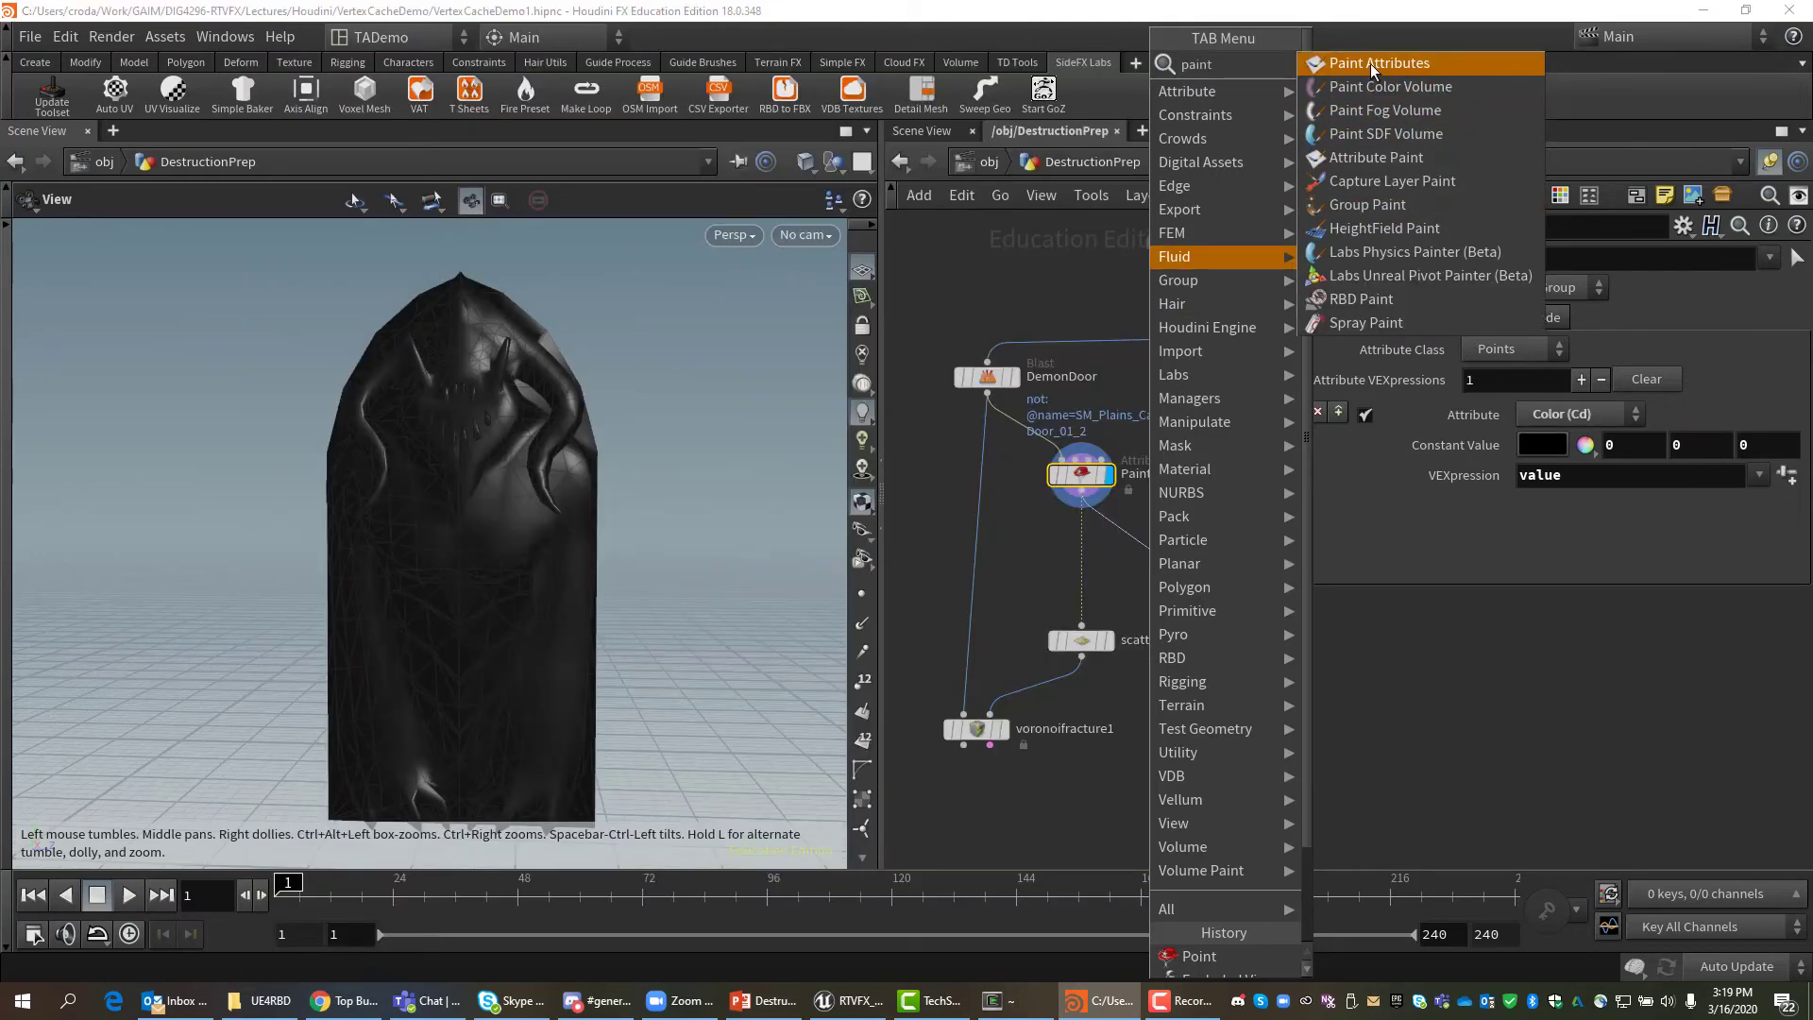
left_click(1374, 64)
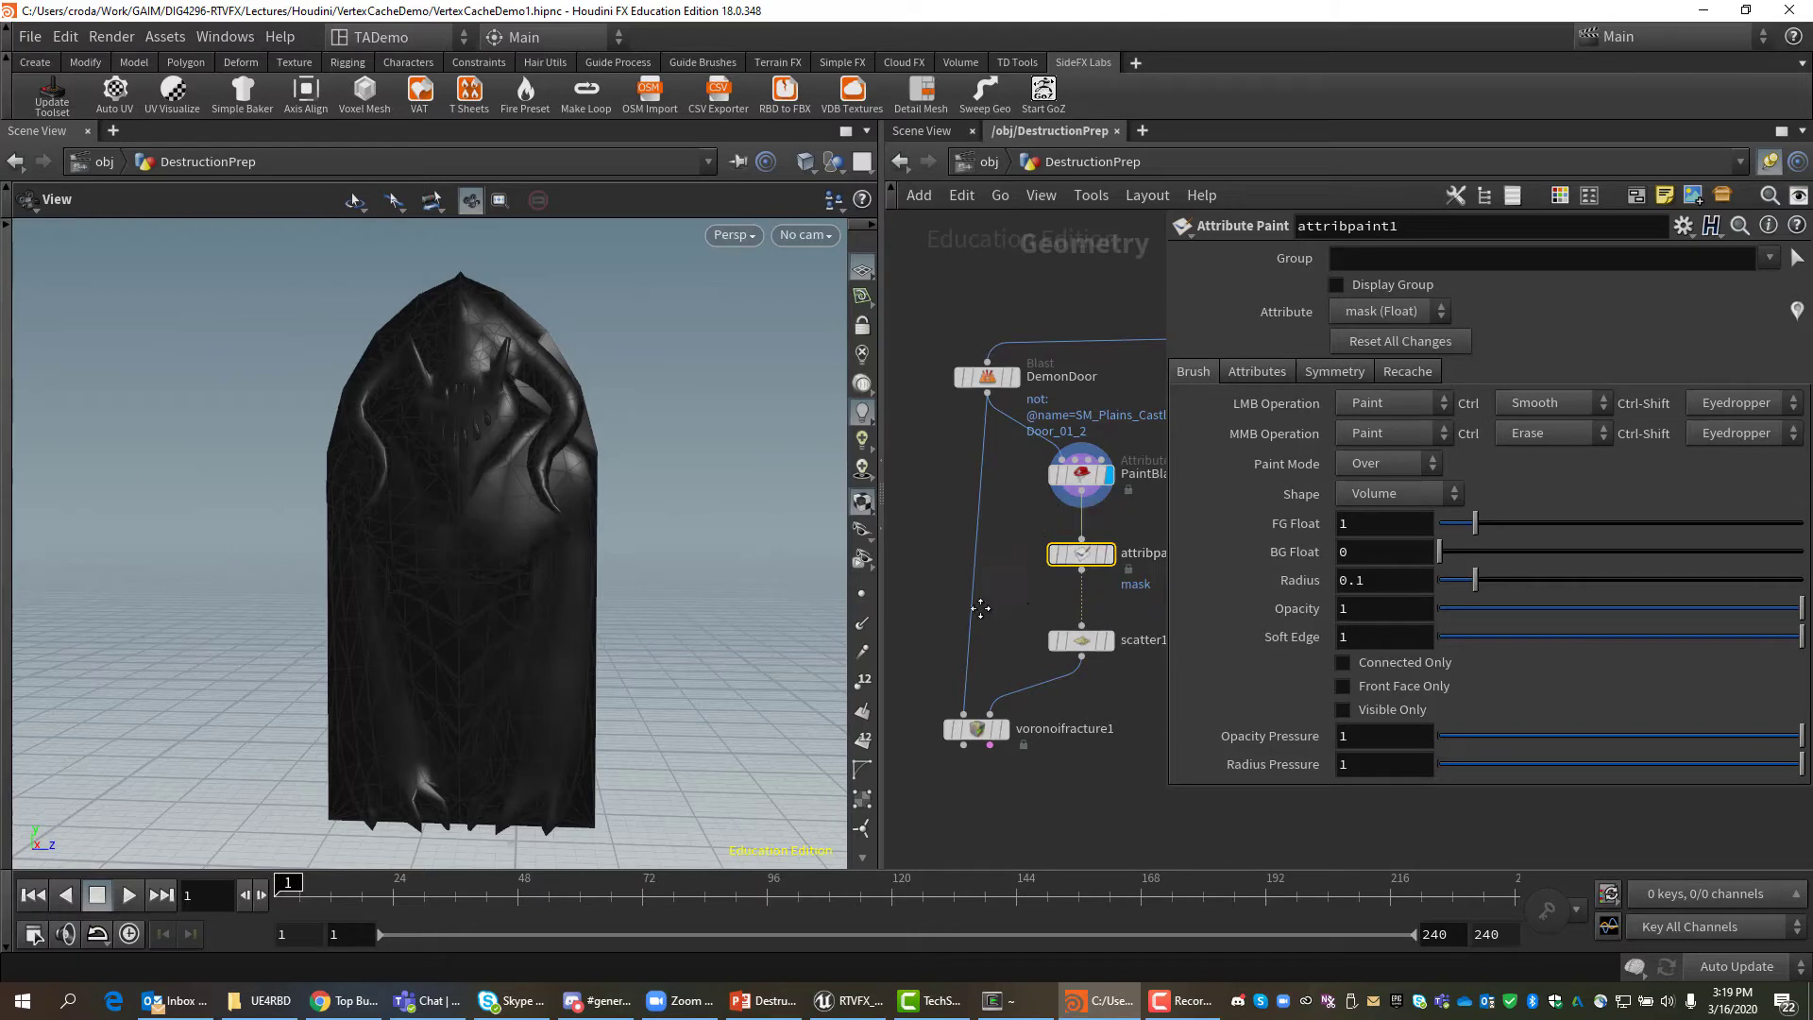
middle_click_drag(994, 603, 920, 616)
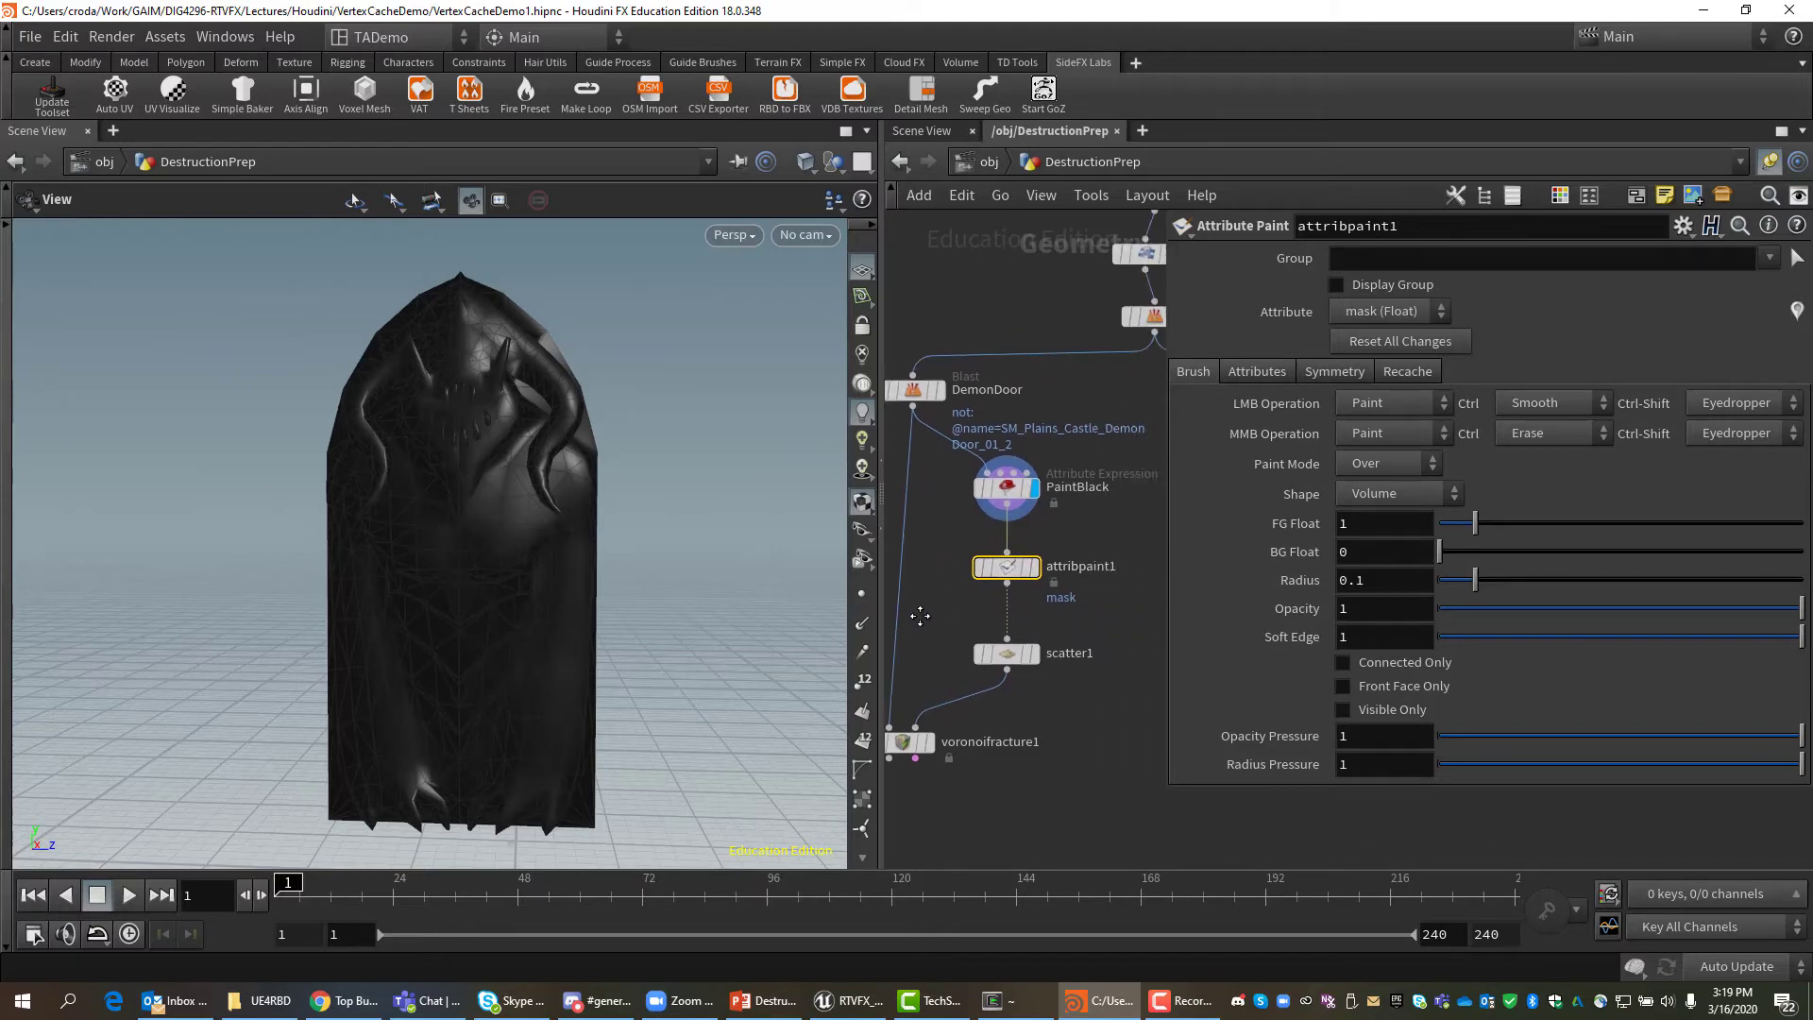
left_click(1036, 569)
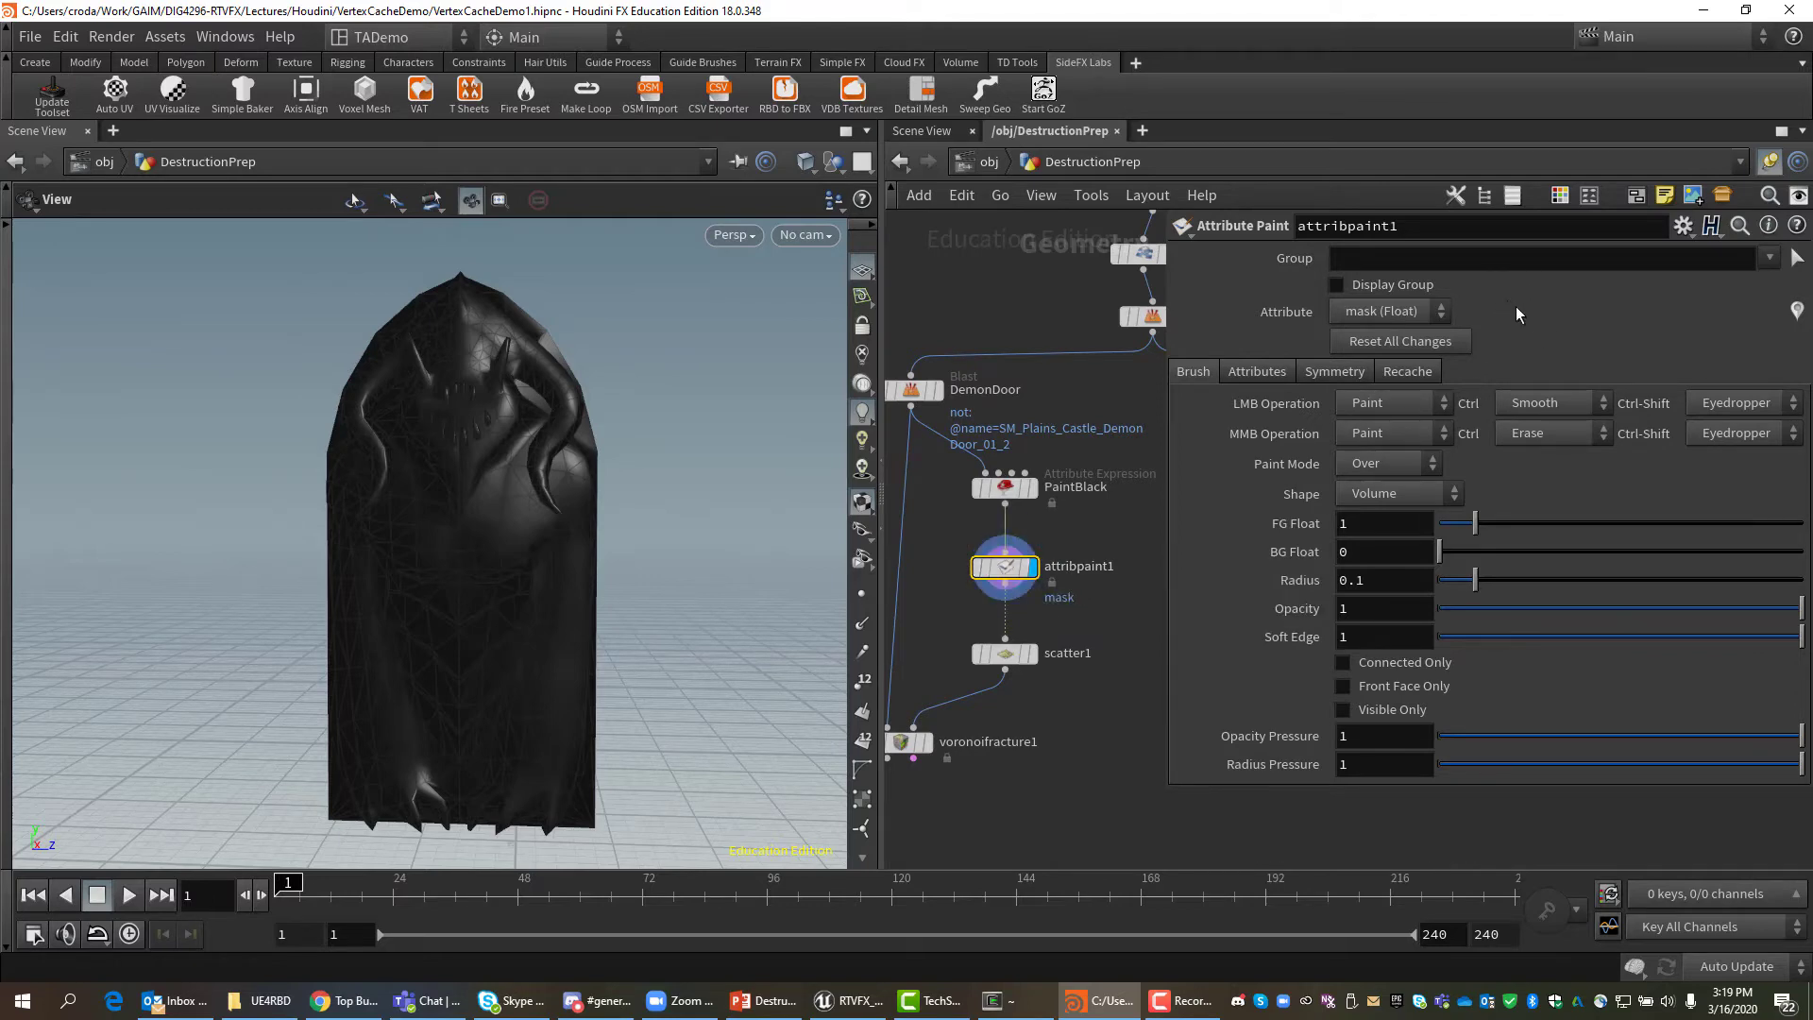
Rename the paint node PaintBrittleness and review its paintable attribute choices.
double_click(1434, 234)
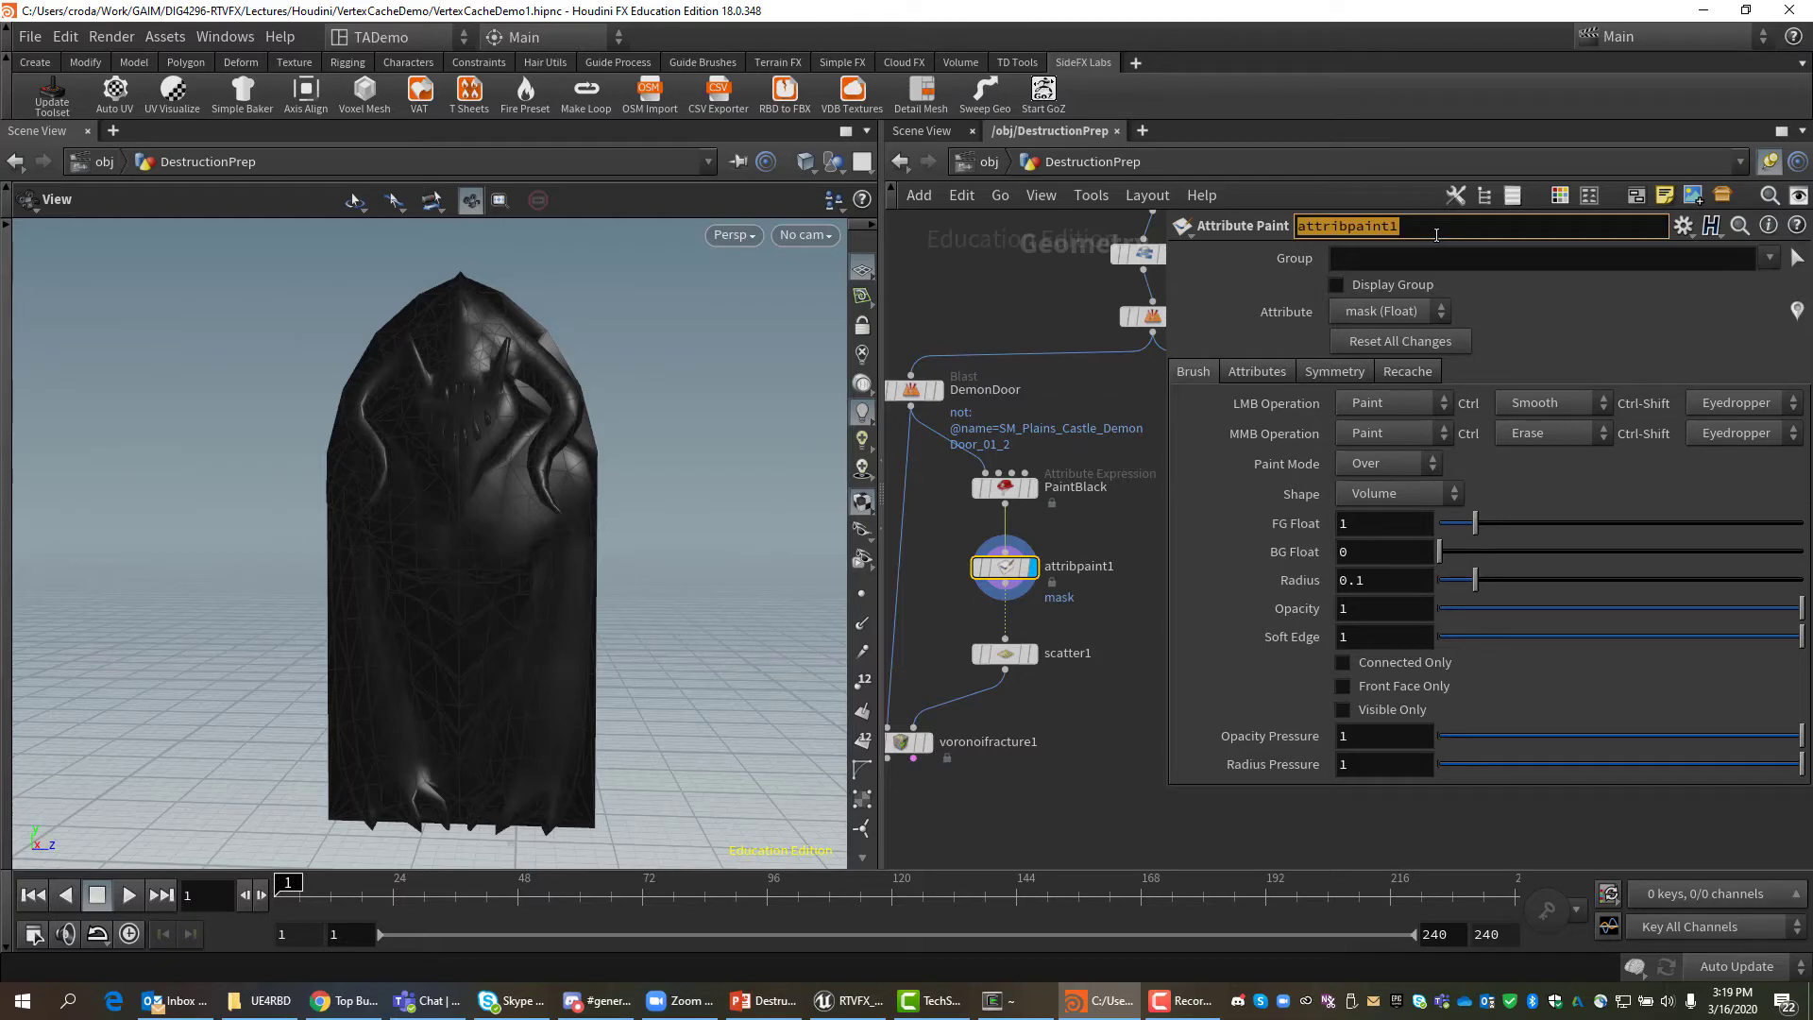
type("Pain")
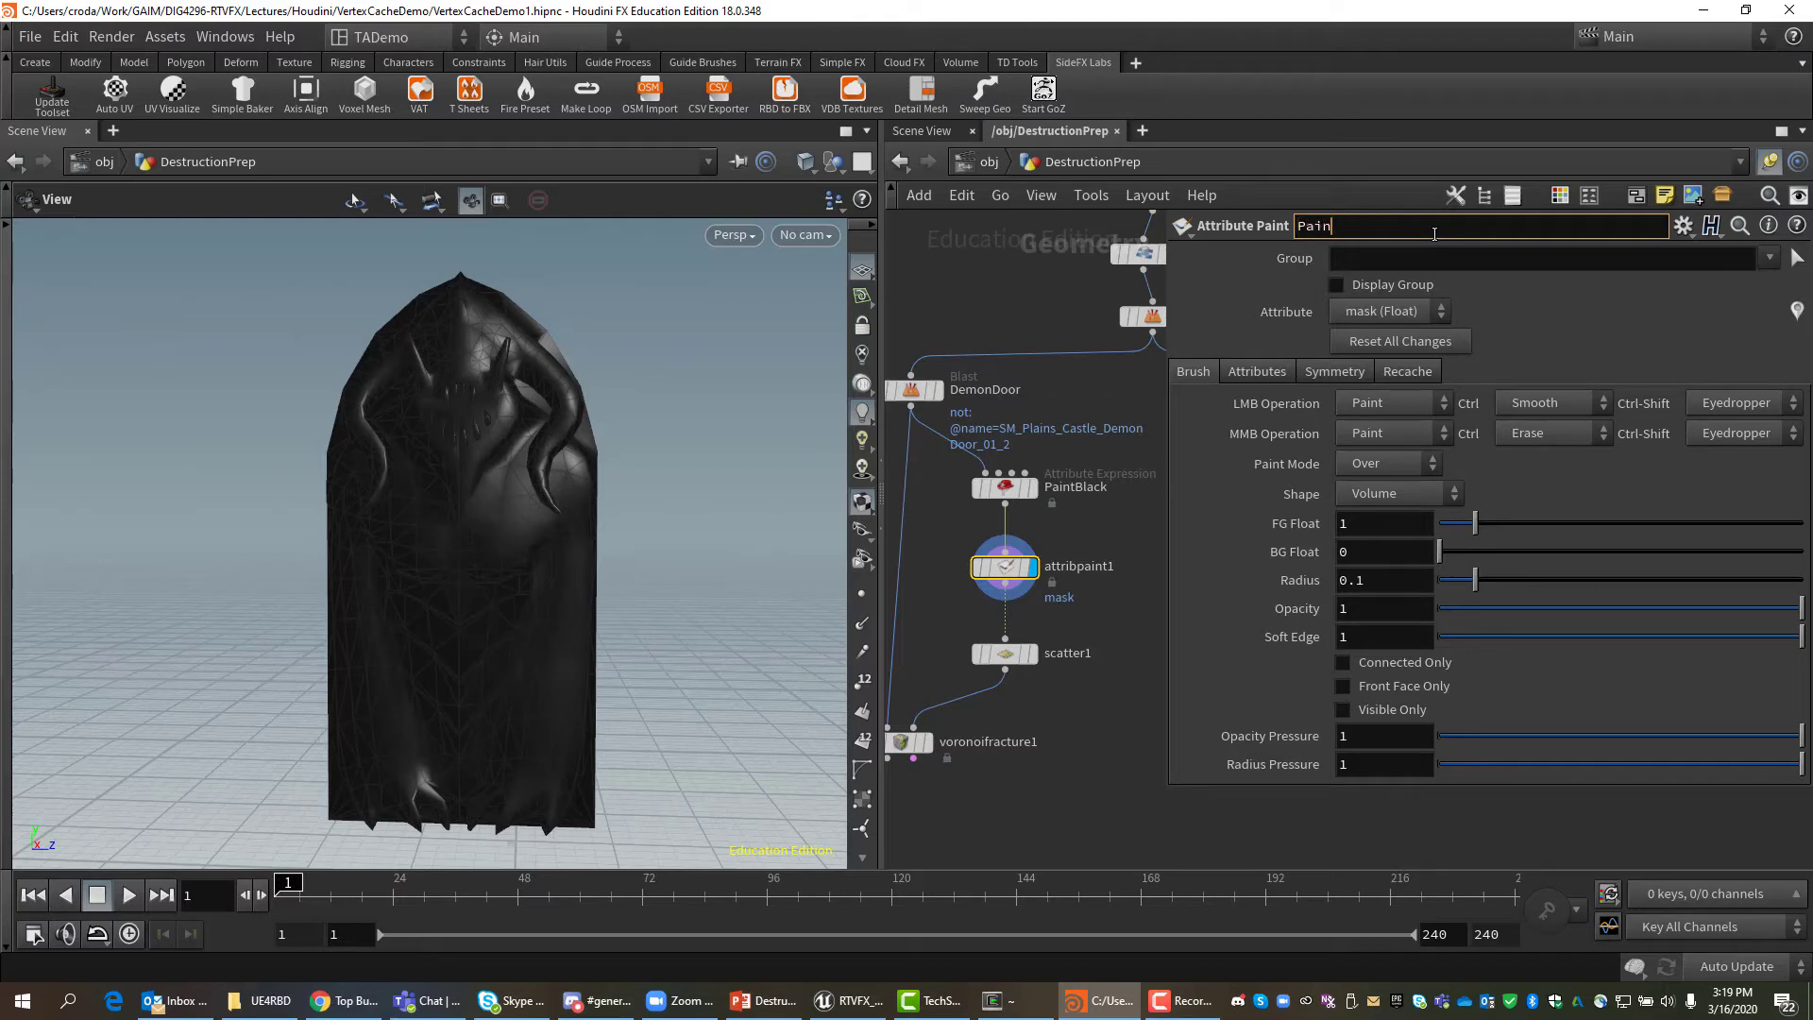
type("tBrittleness")
key("Return")
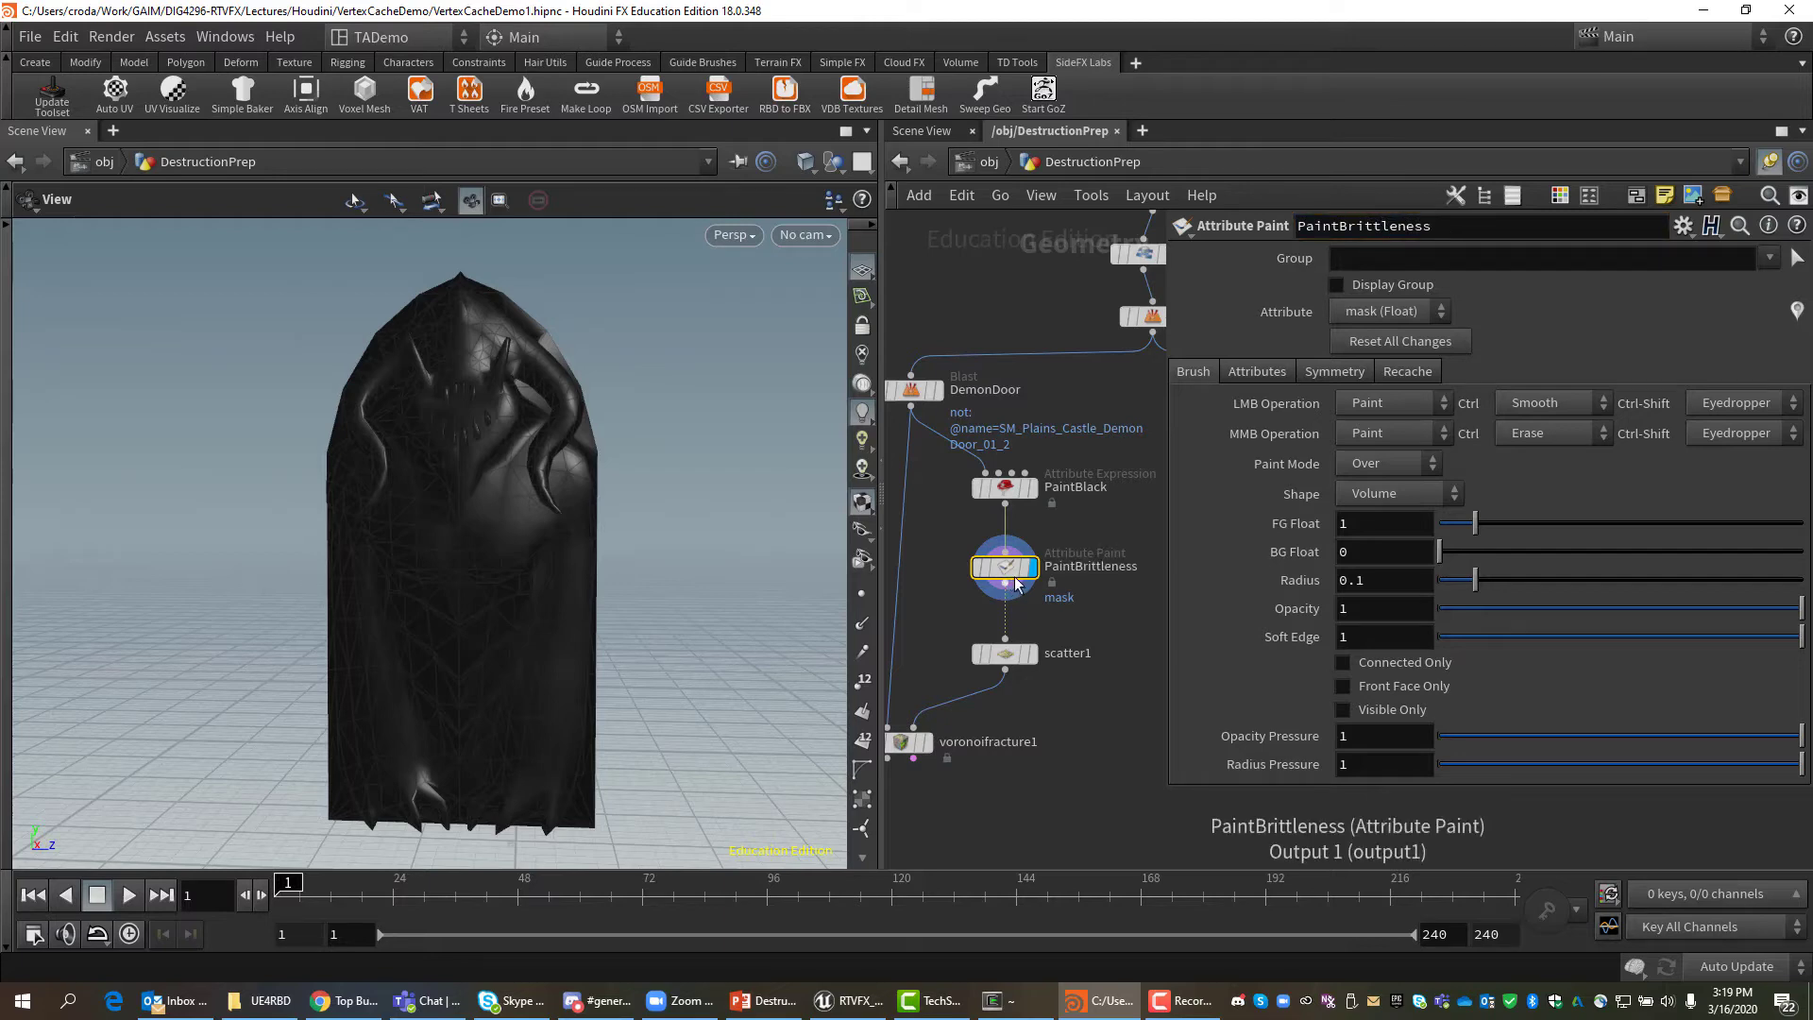
mouse_move(1024, 581)
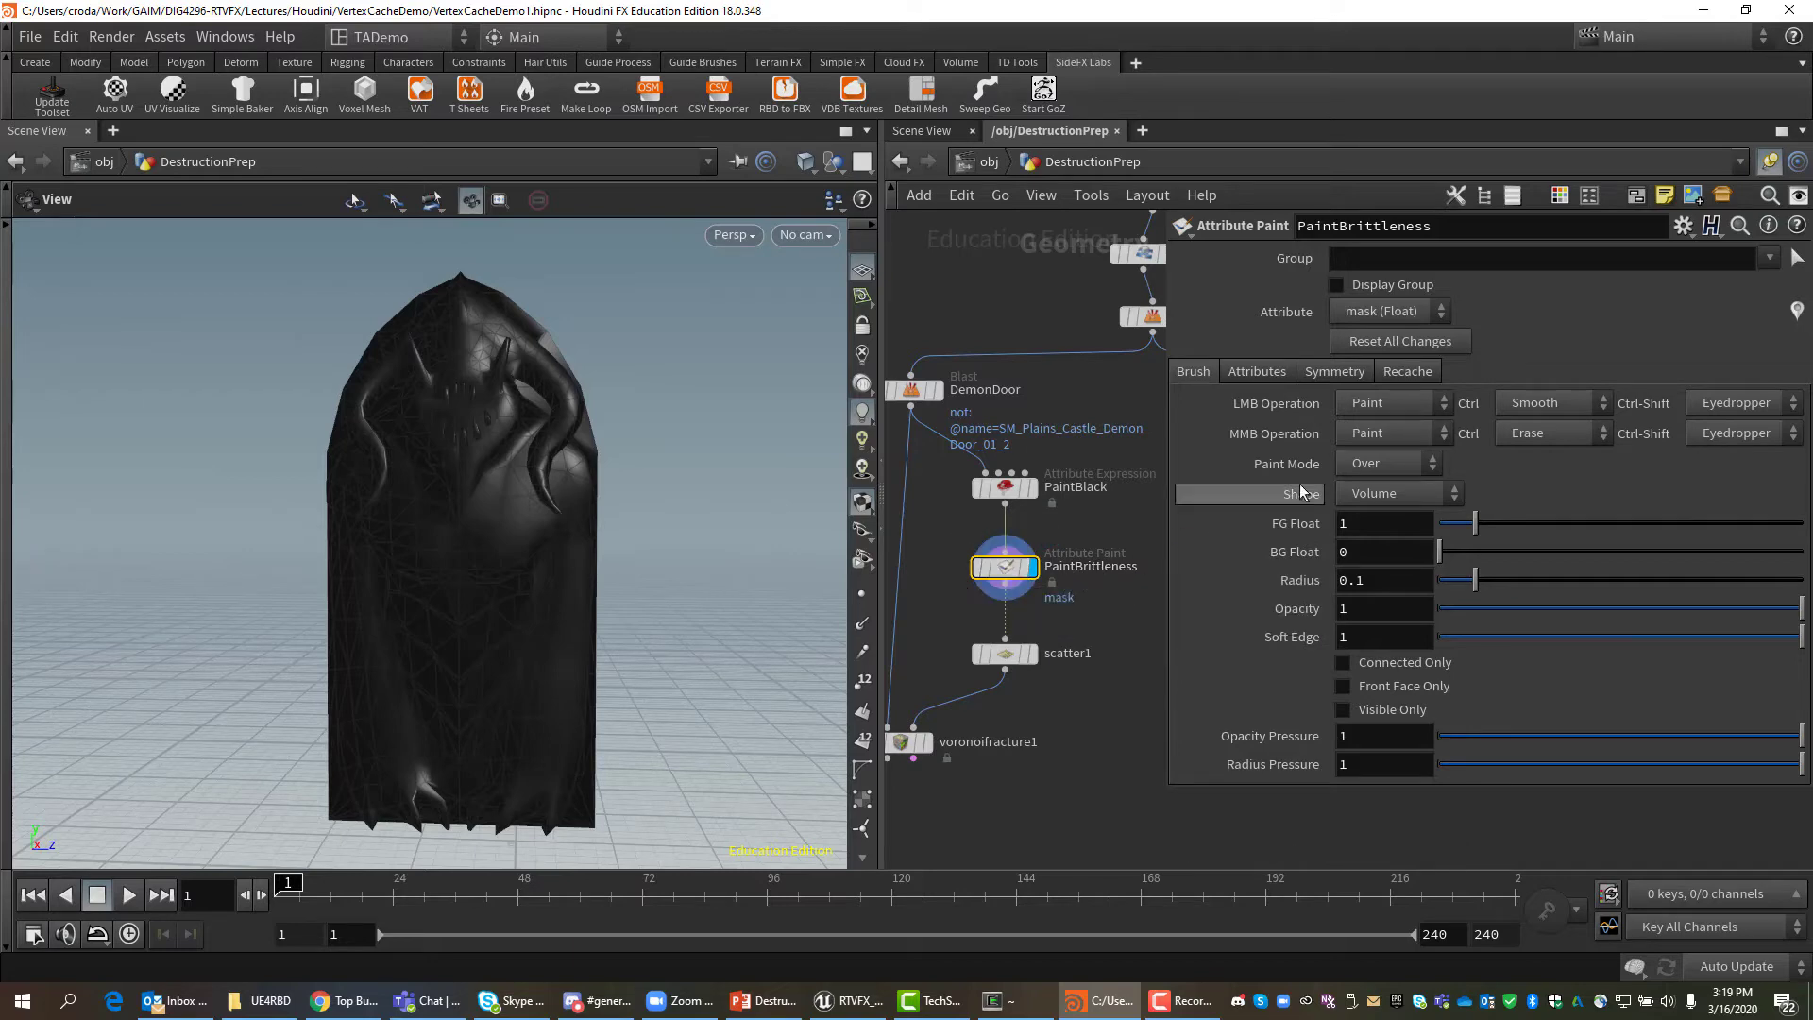
left_click(1441, 312)
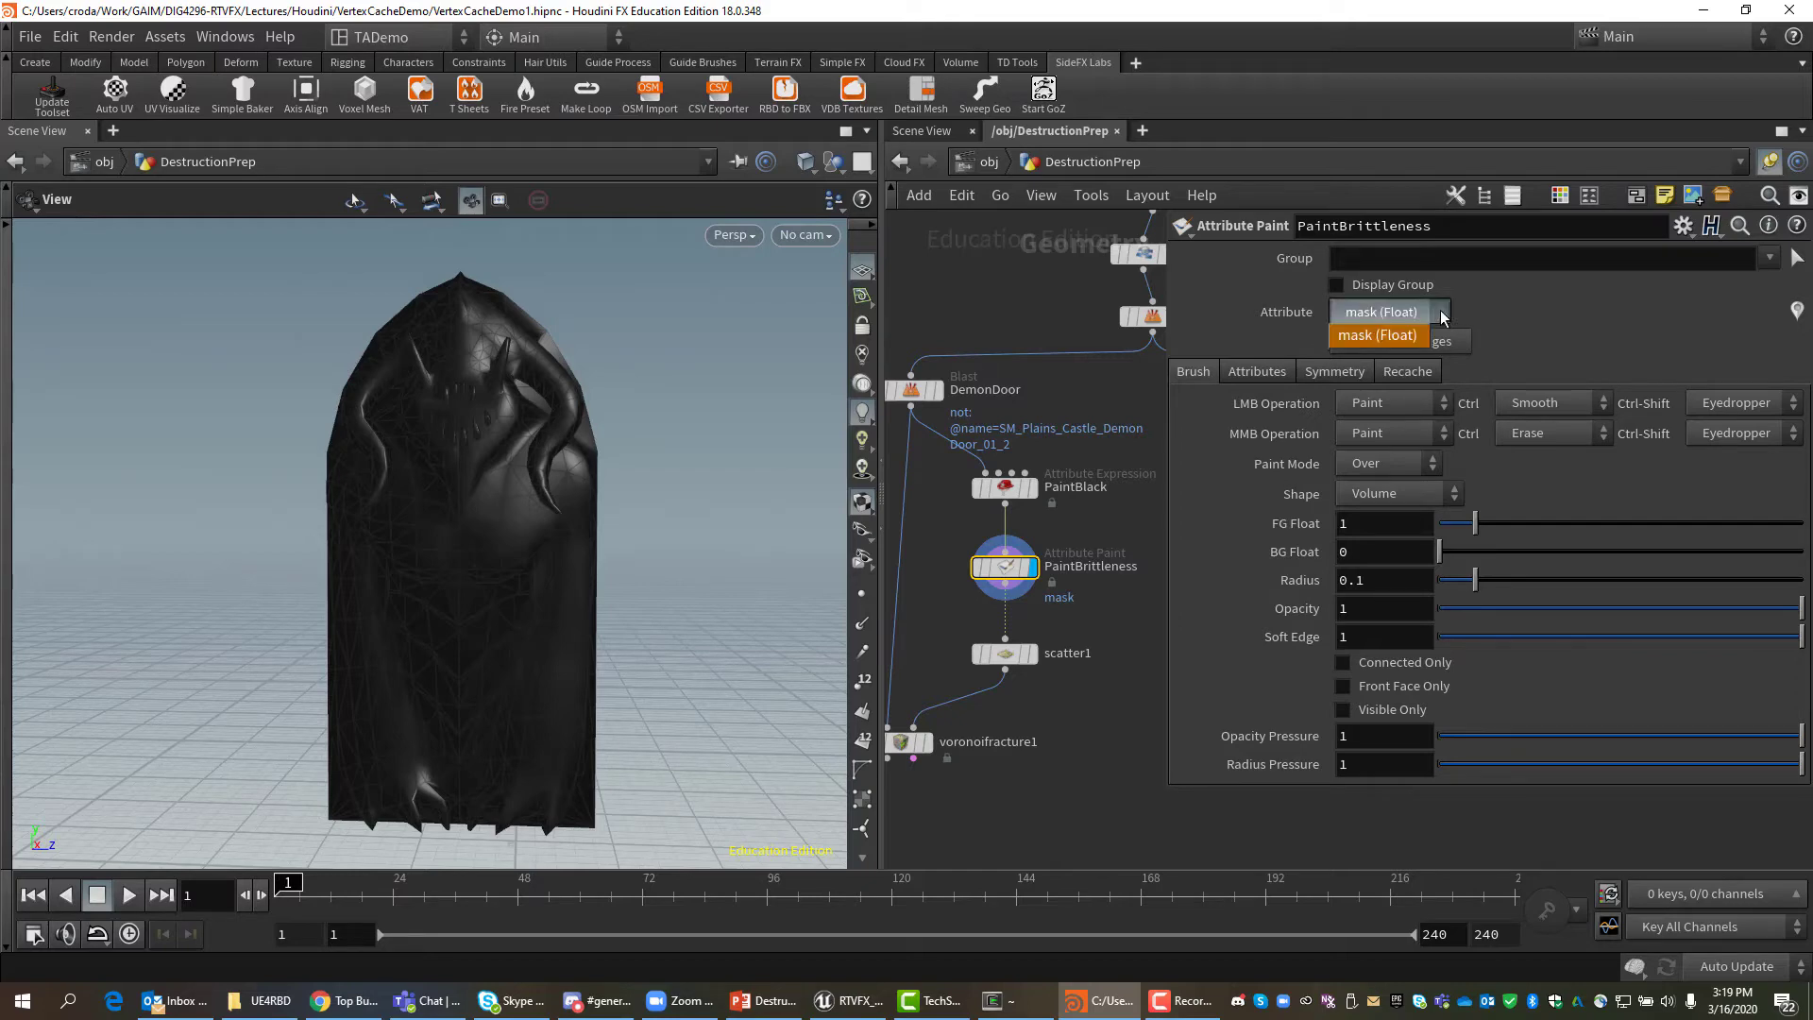
left_click(1520, 302)
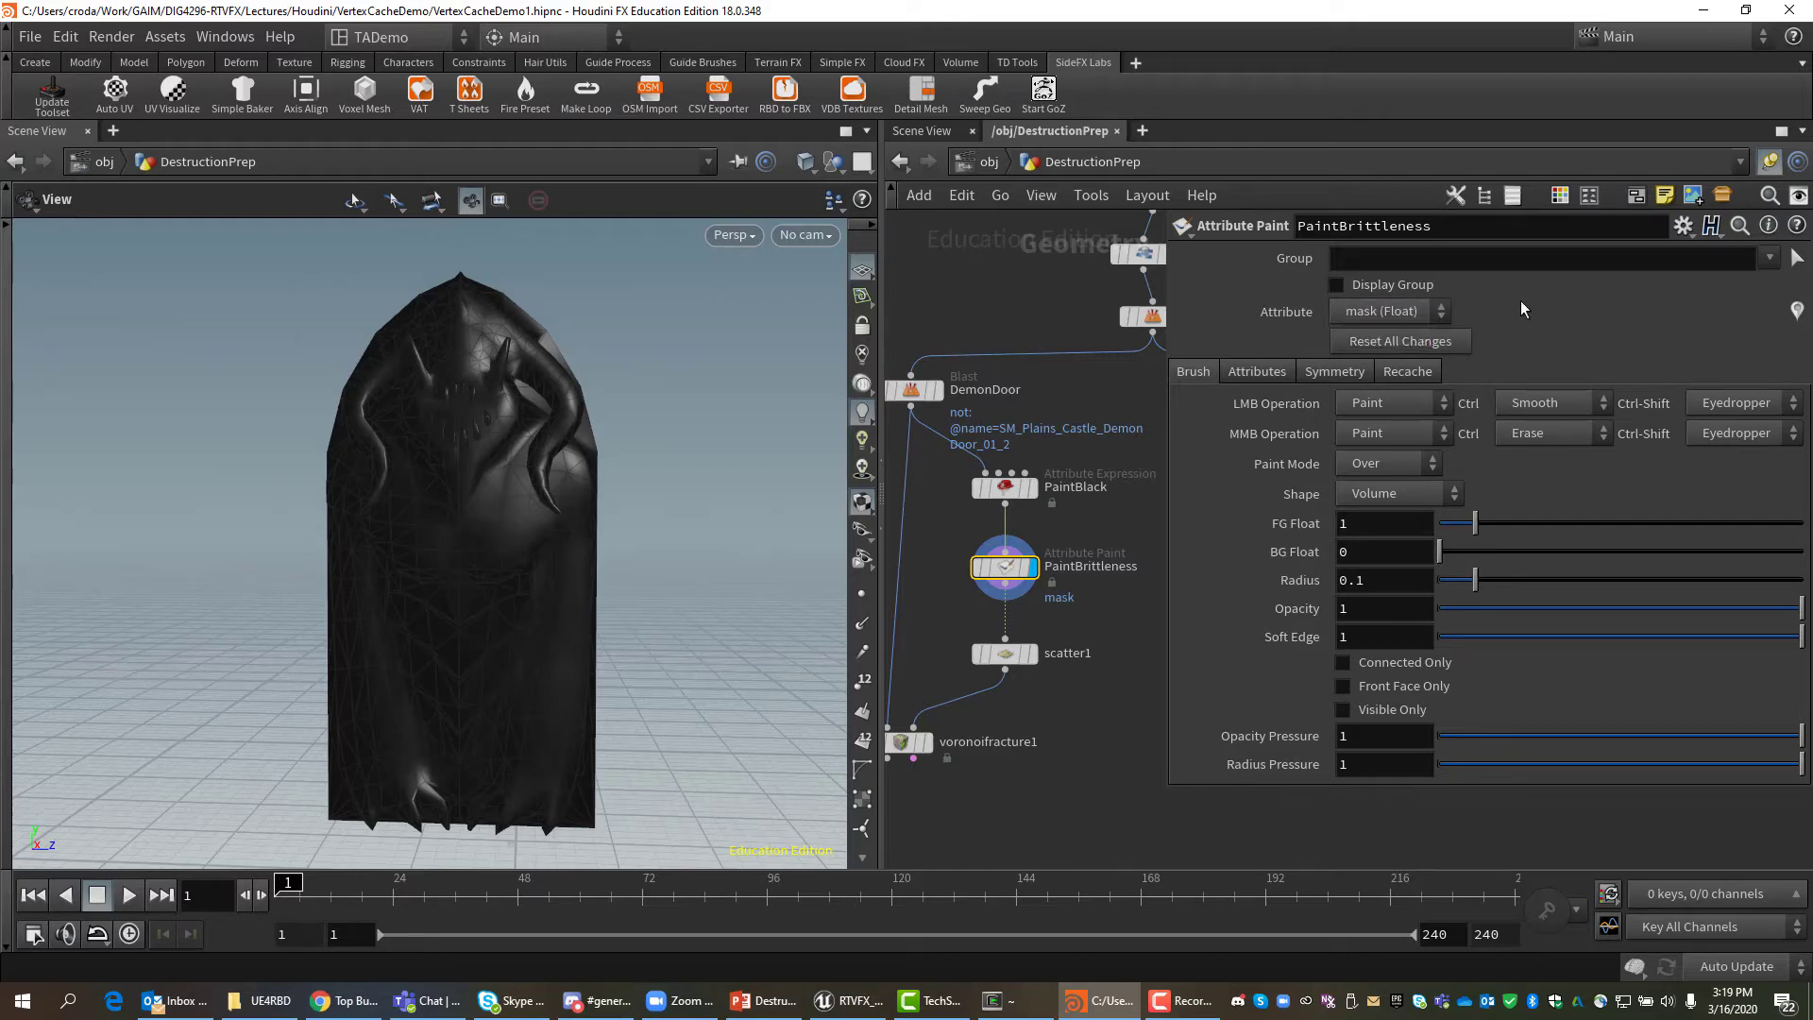
Change the painted attribute from mask to Cd with Attribute Type Color.
left_click(1248, 372)
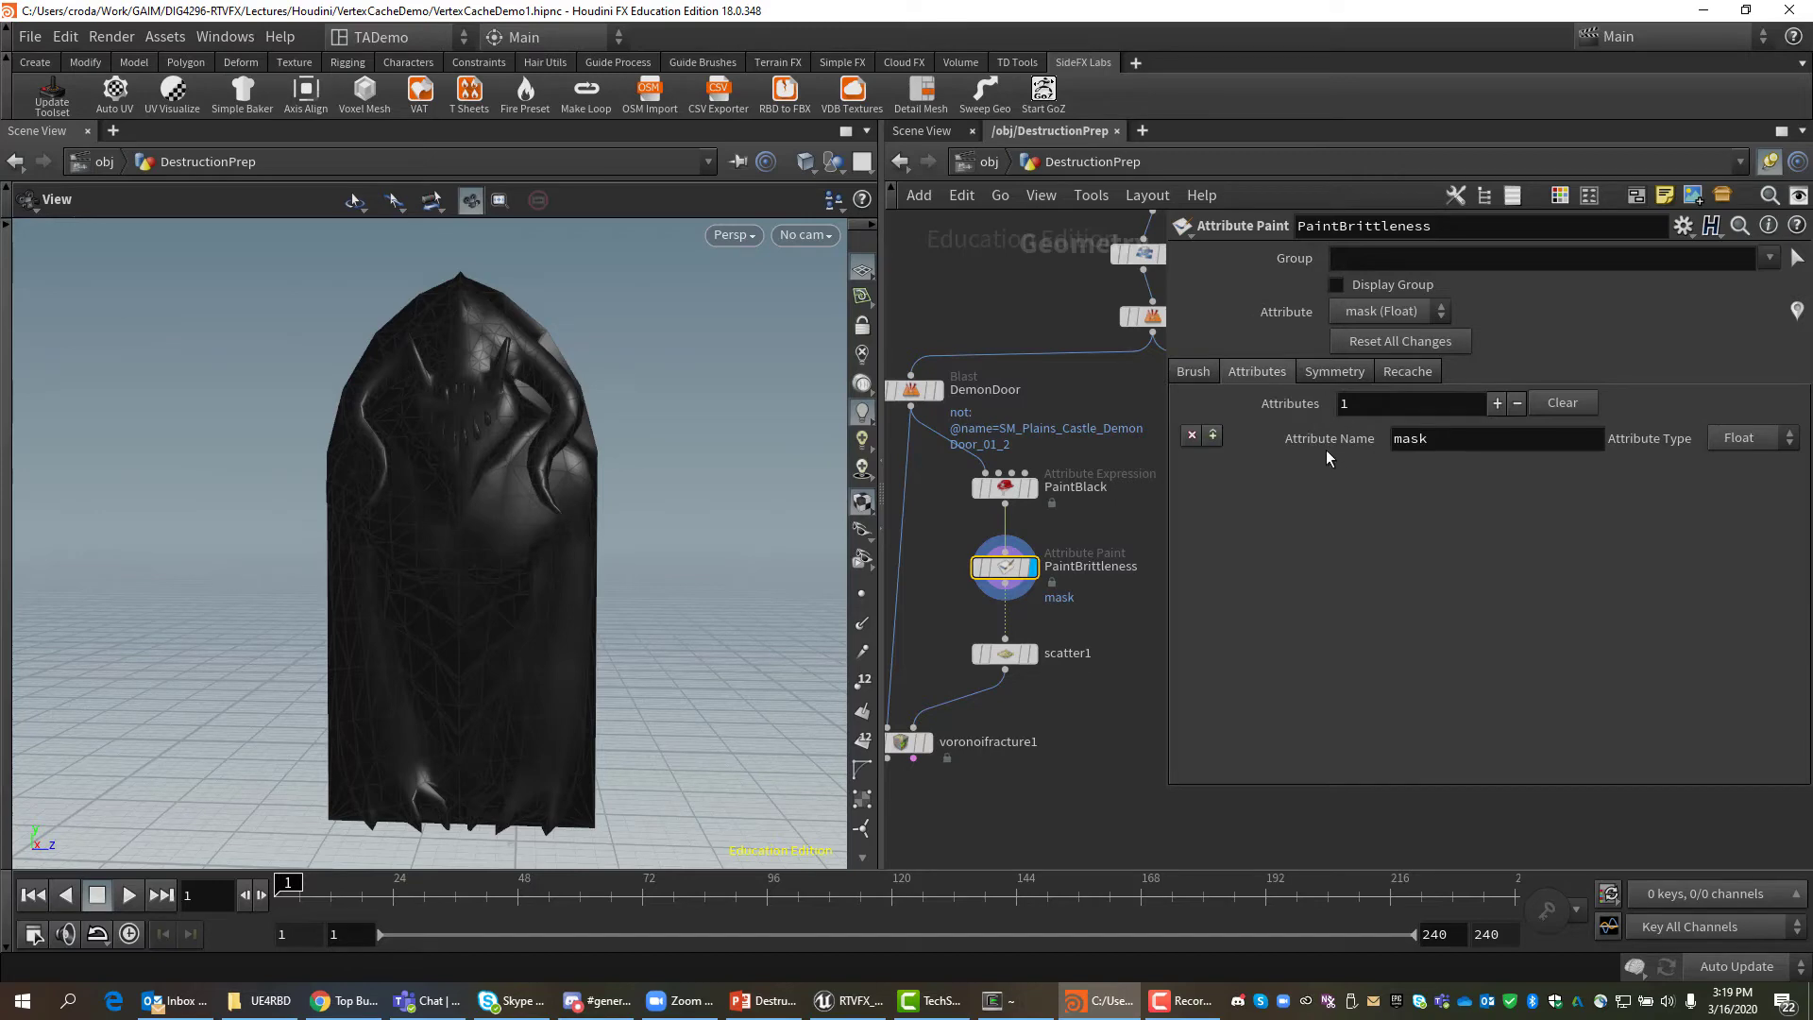
double_click(1505, 446)
type("Cd")
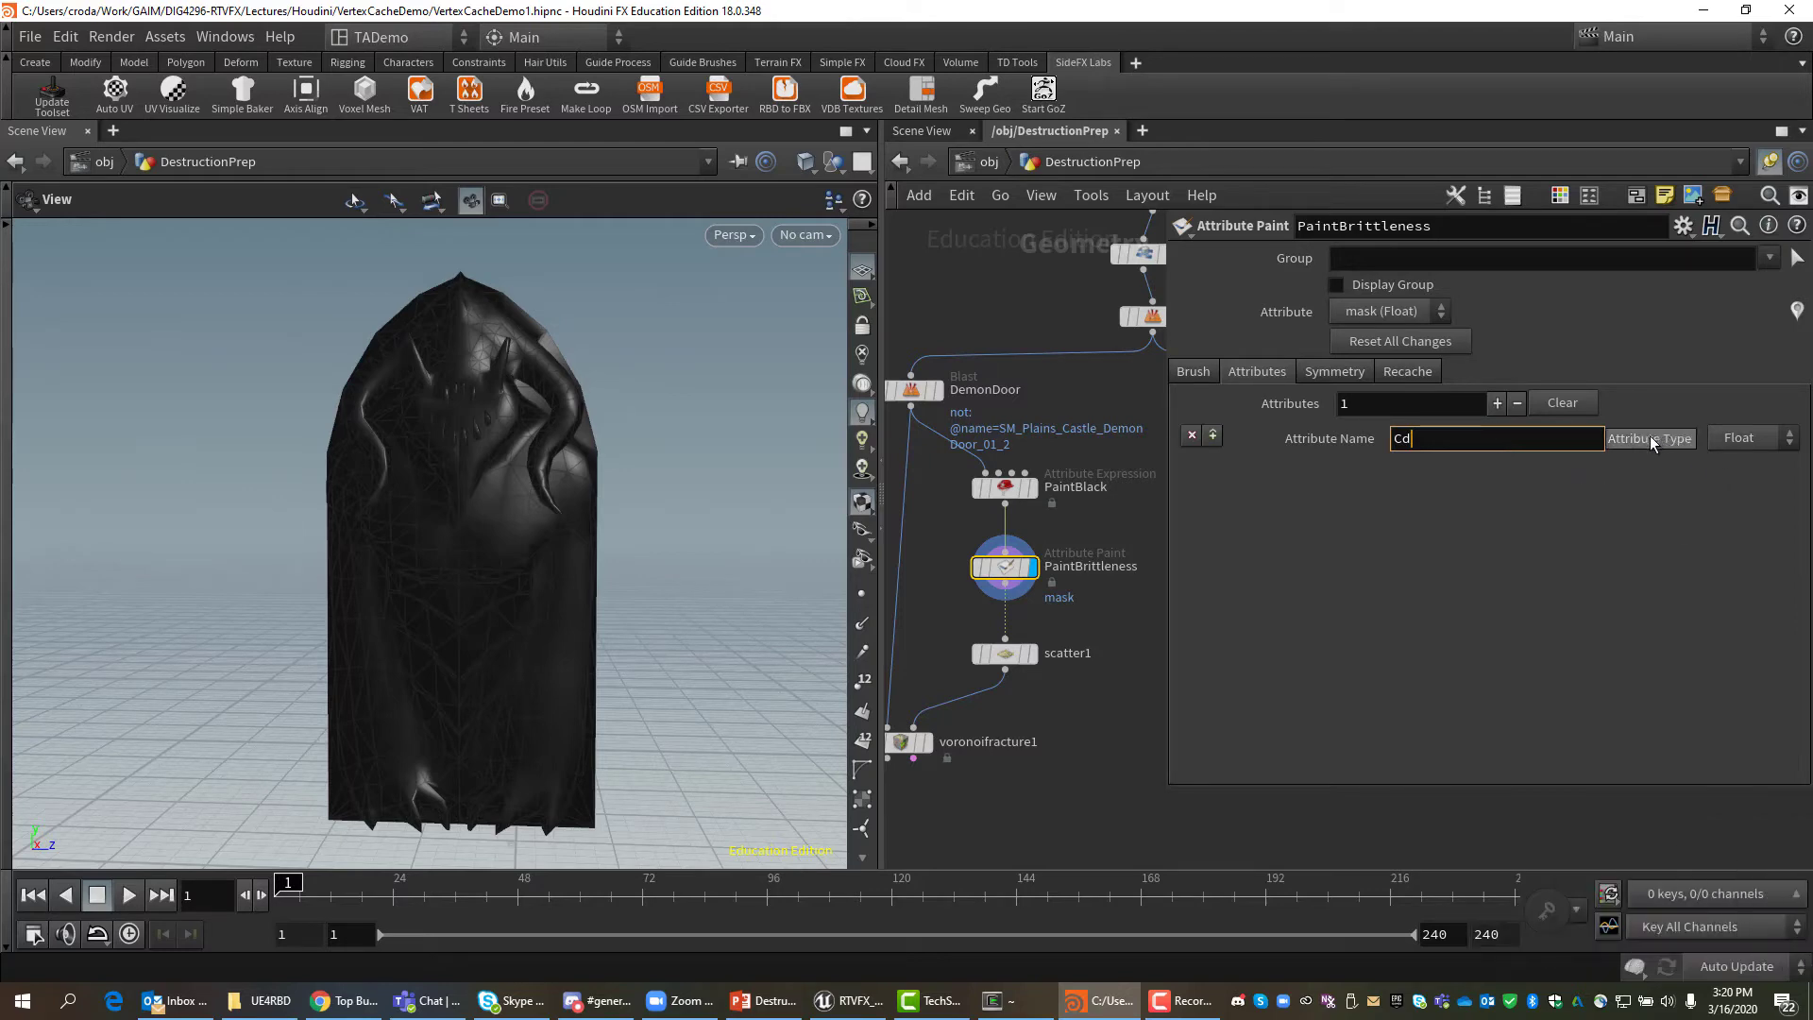
left_click(1752, 441)
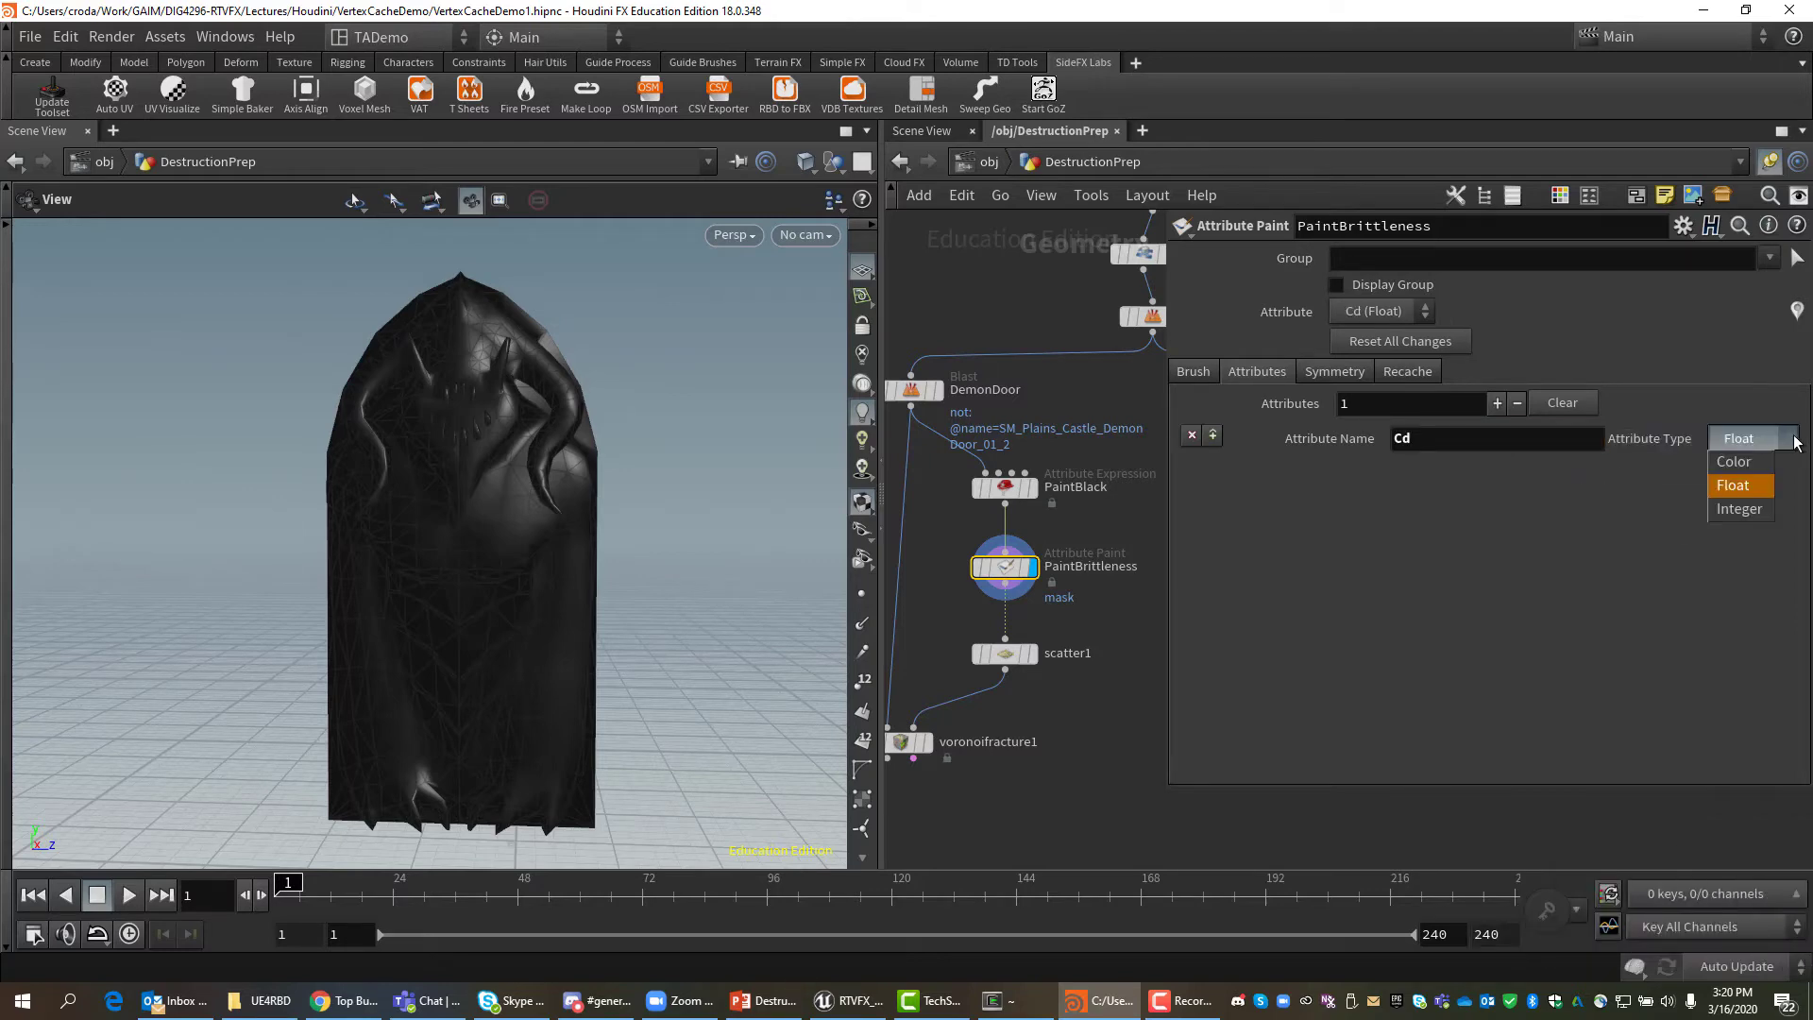
left_click(1737, 459)
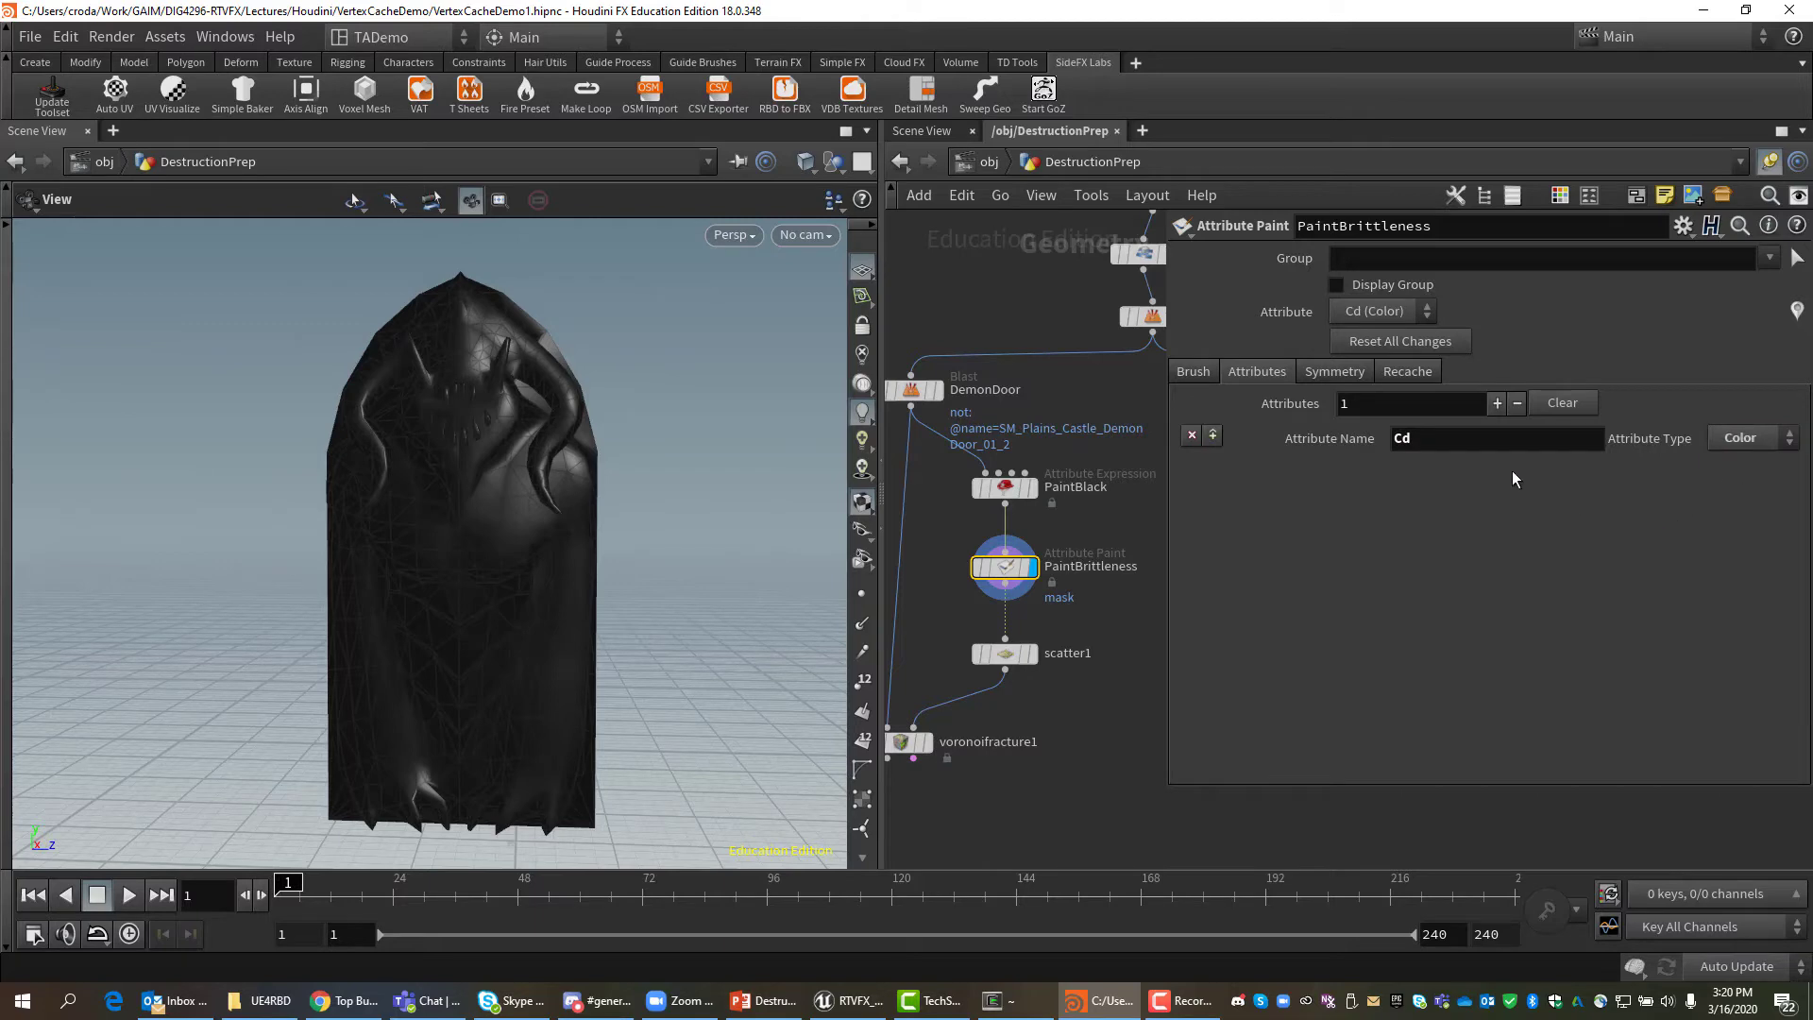
left_click(1194, 372)
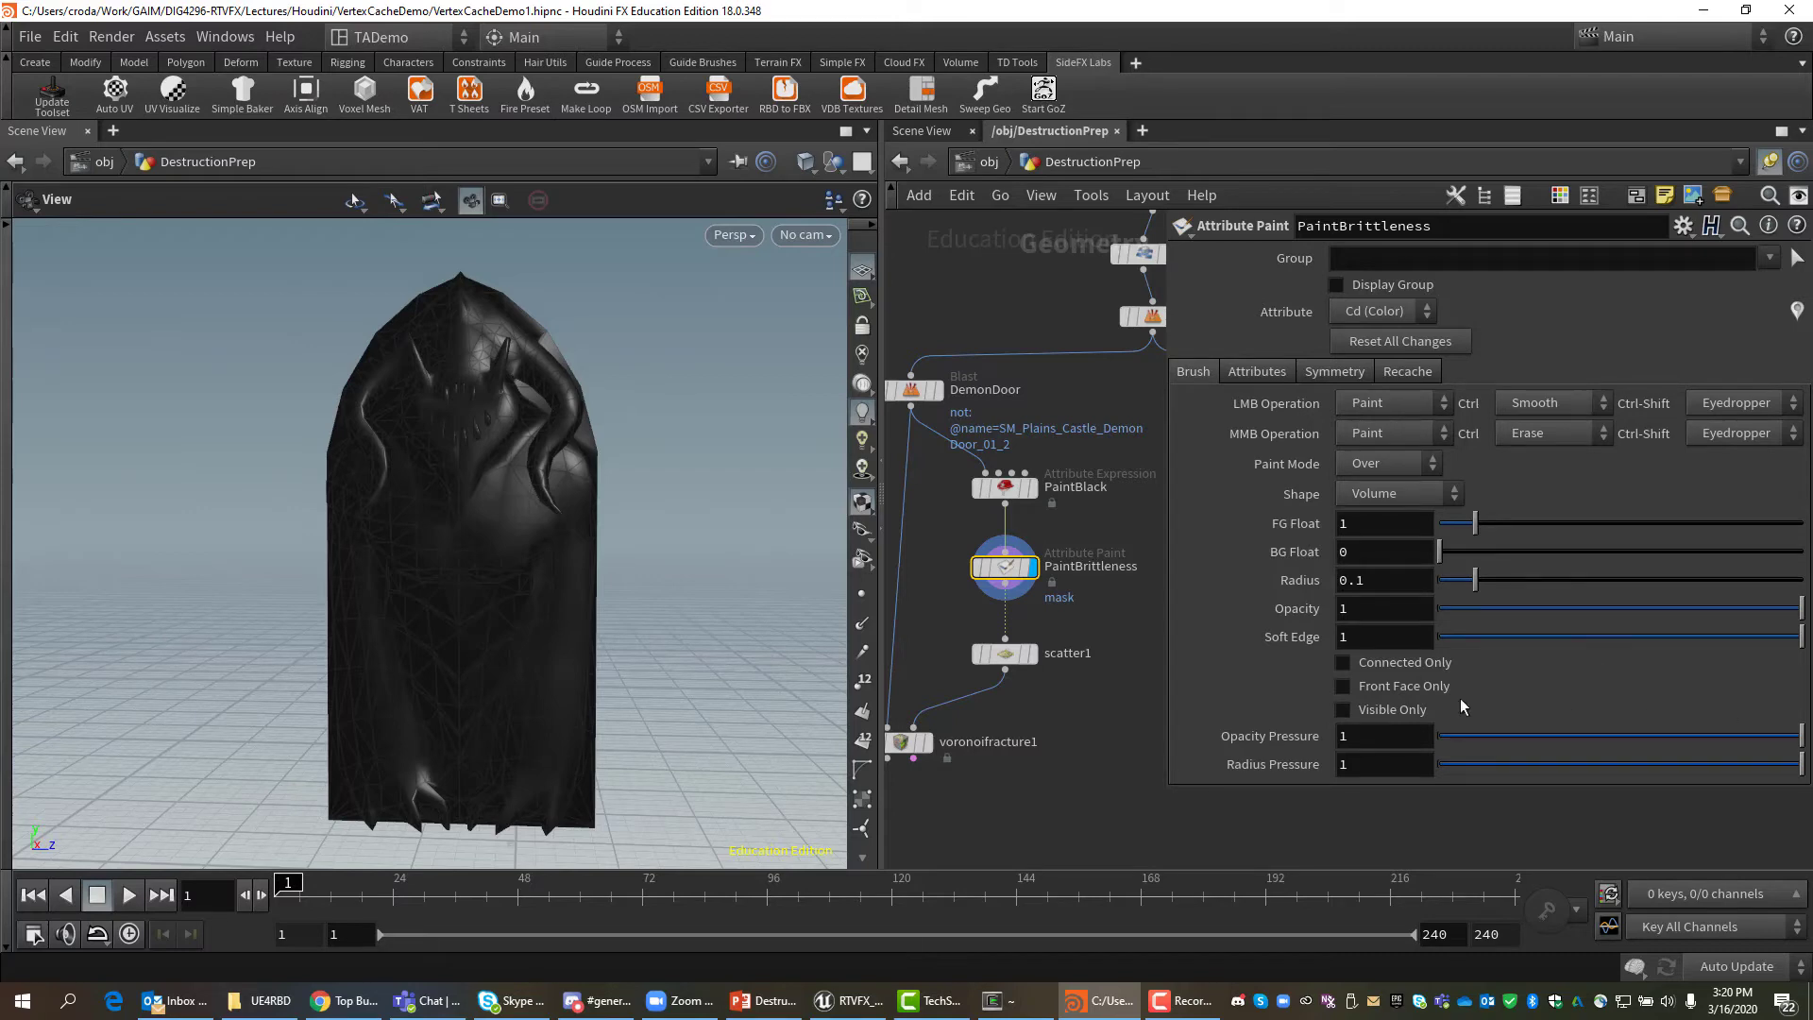
Activate the Attribute Paint brush in the viewport over the black door.
scroll(545, 505, "up", 5)
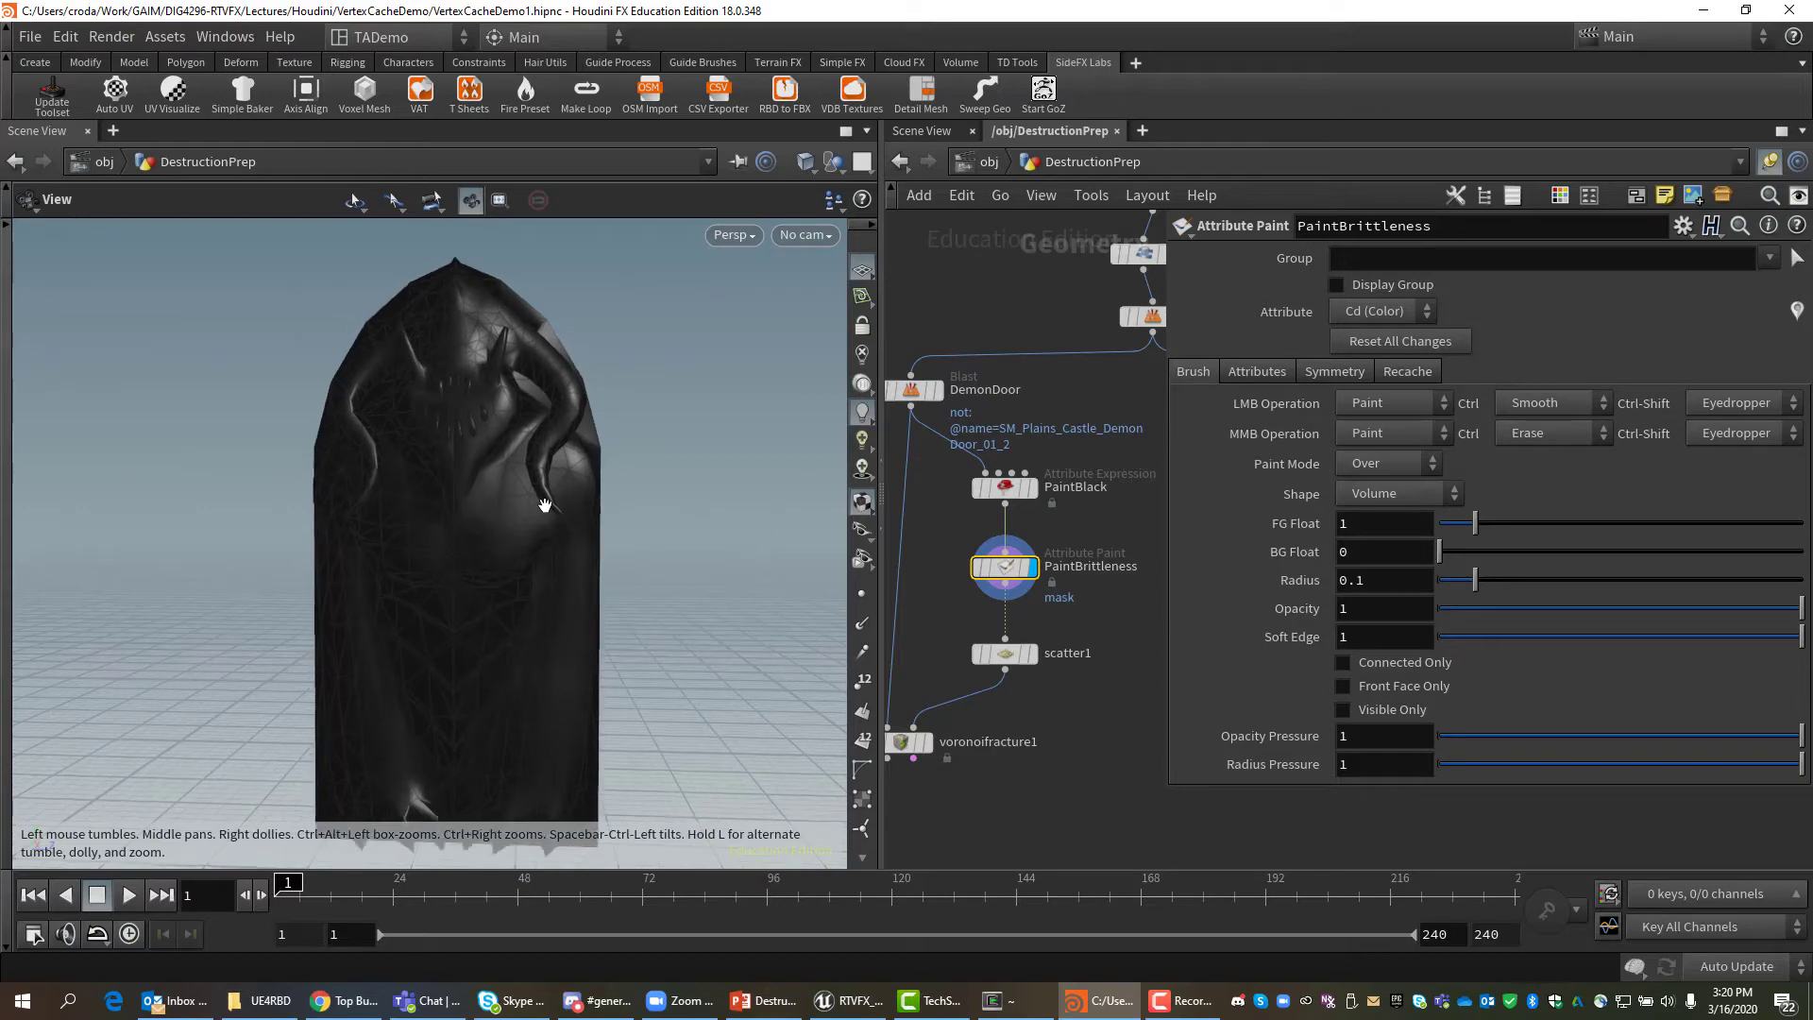
scroll(546, 511, "down", 4)
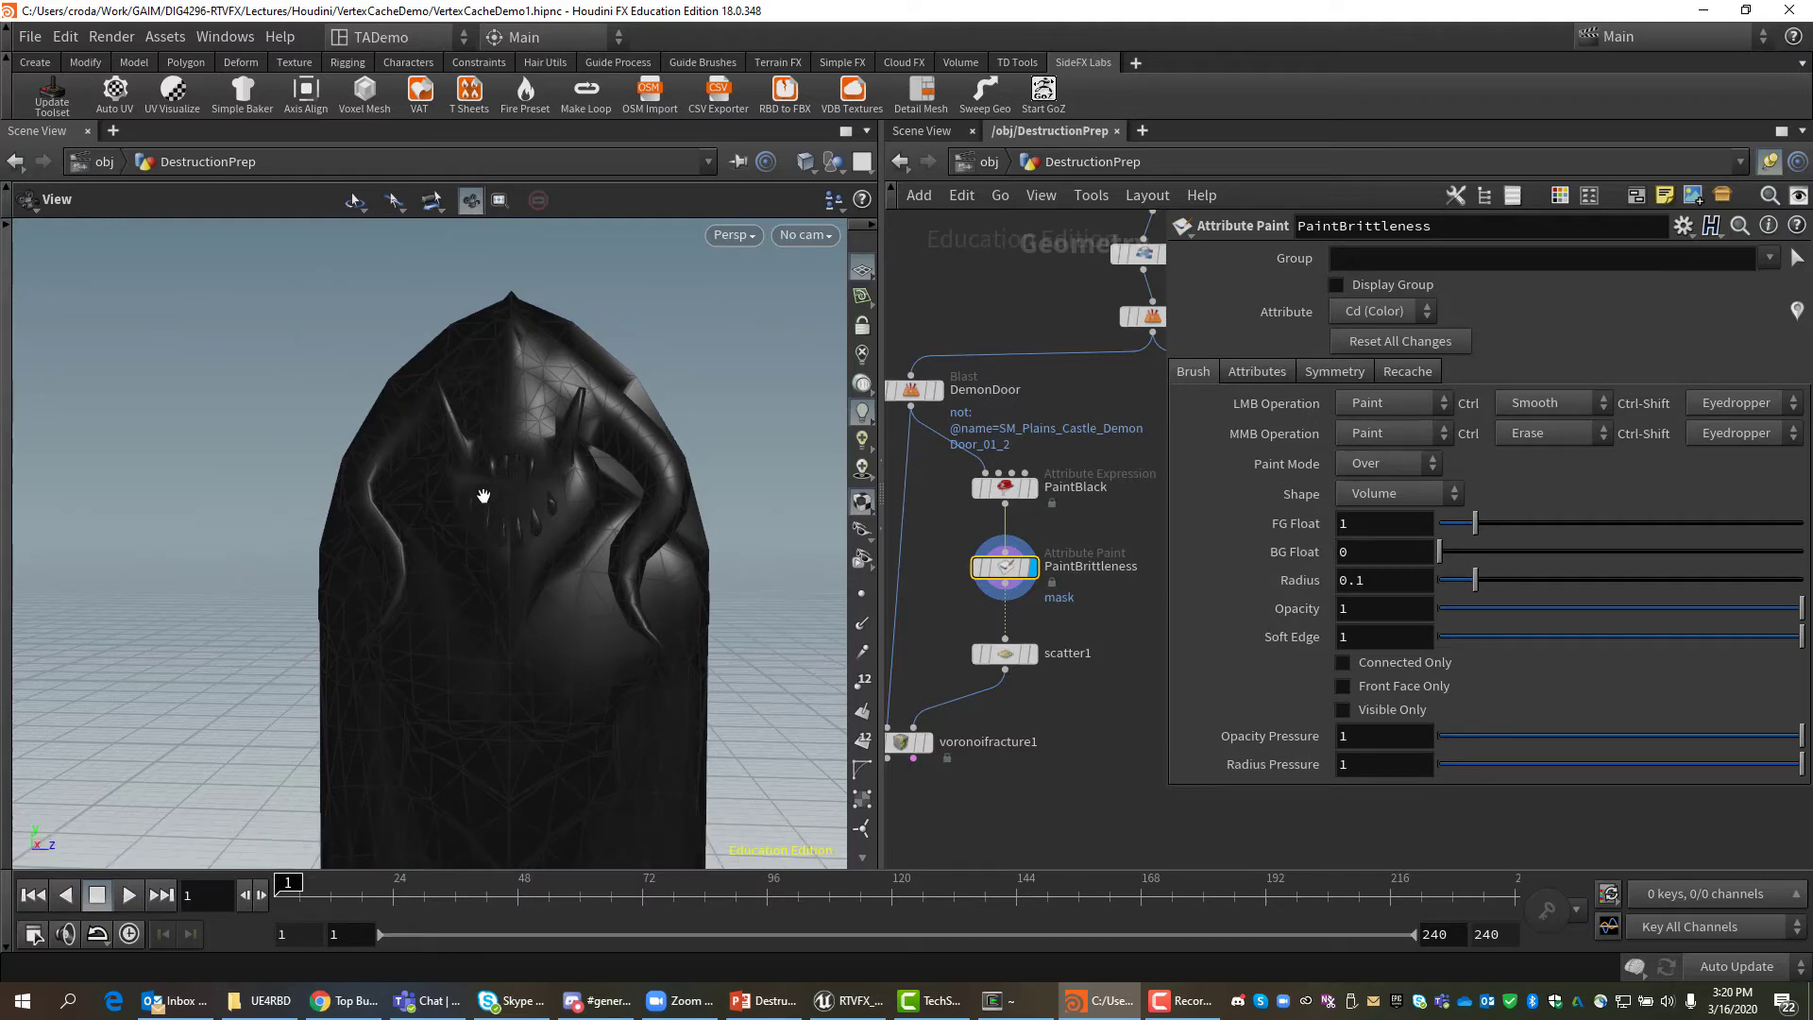
key("Return")
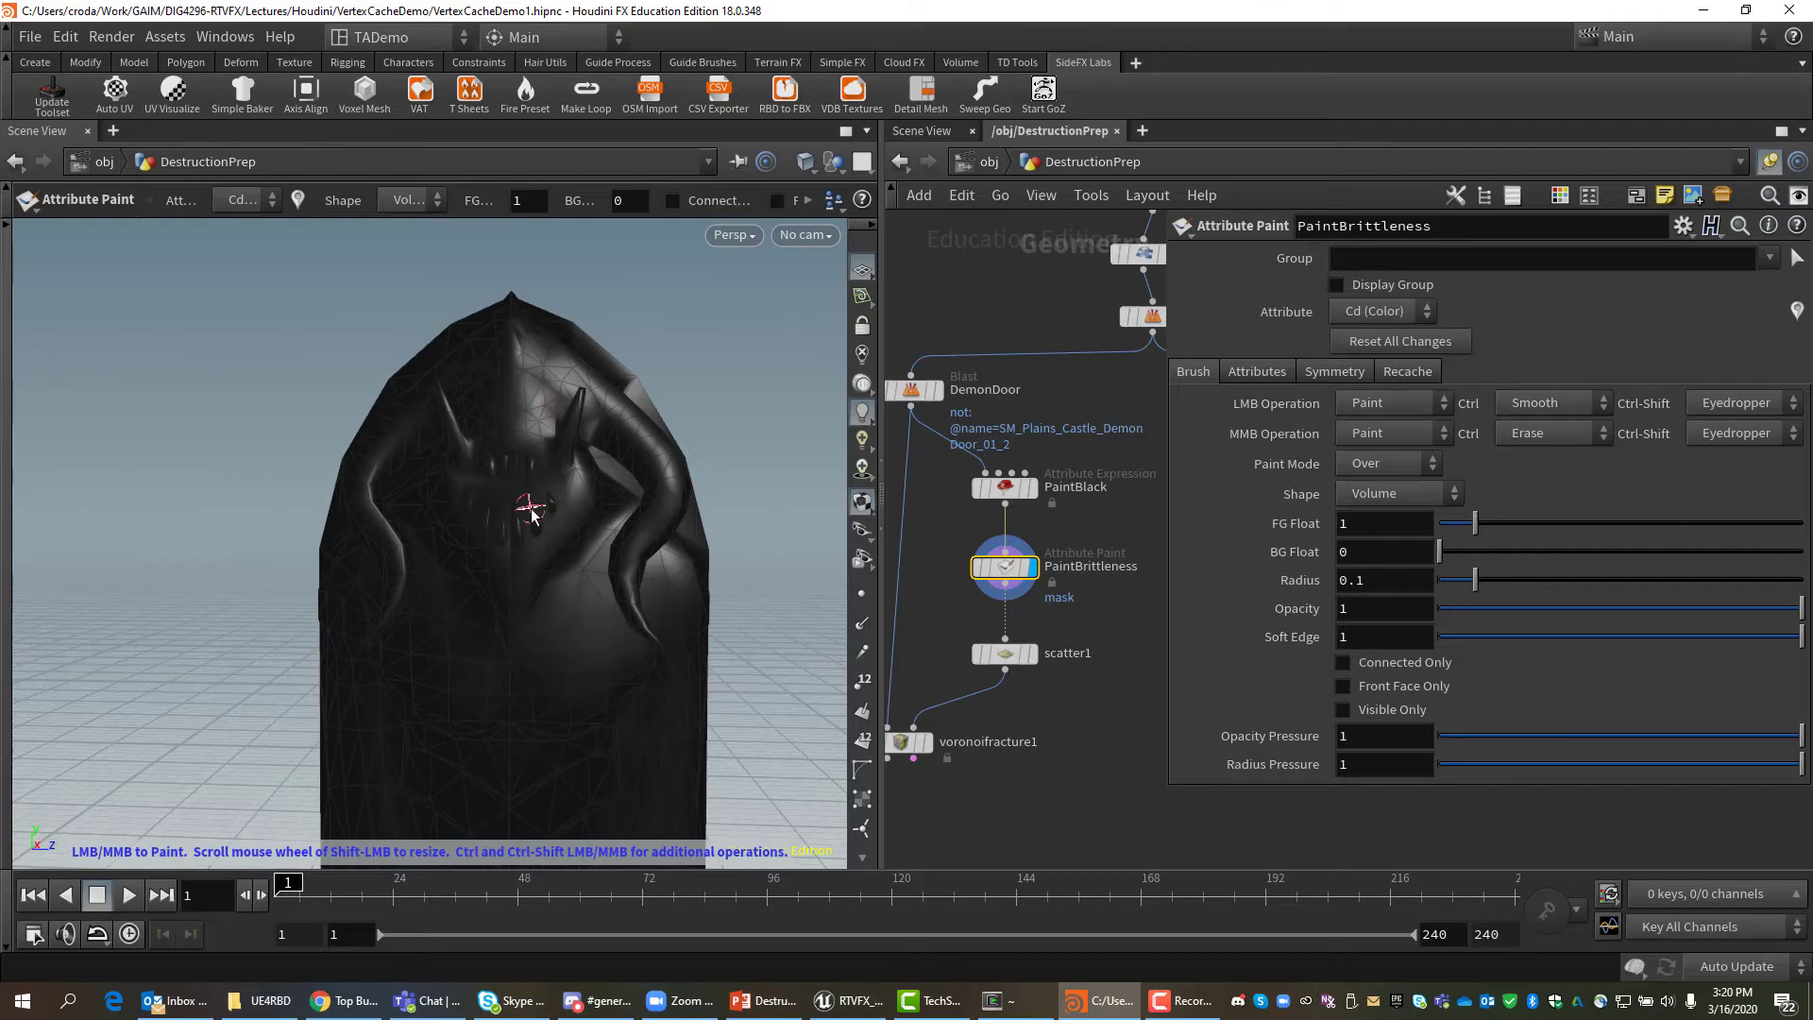
Enlarge the brush and paint white over the demon's face, cheek and horns, undoing one stroke.
left_click_drag(532, 512, 528, 511, "shift")
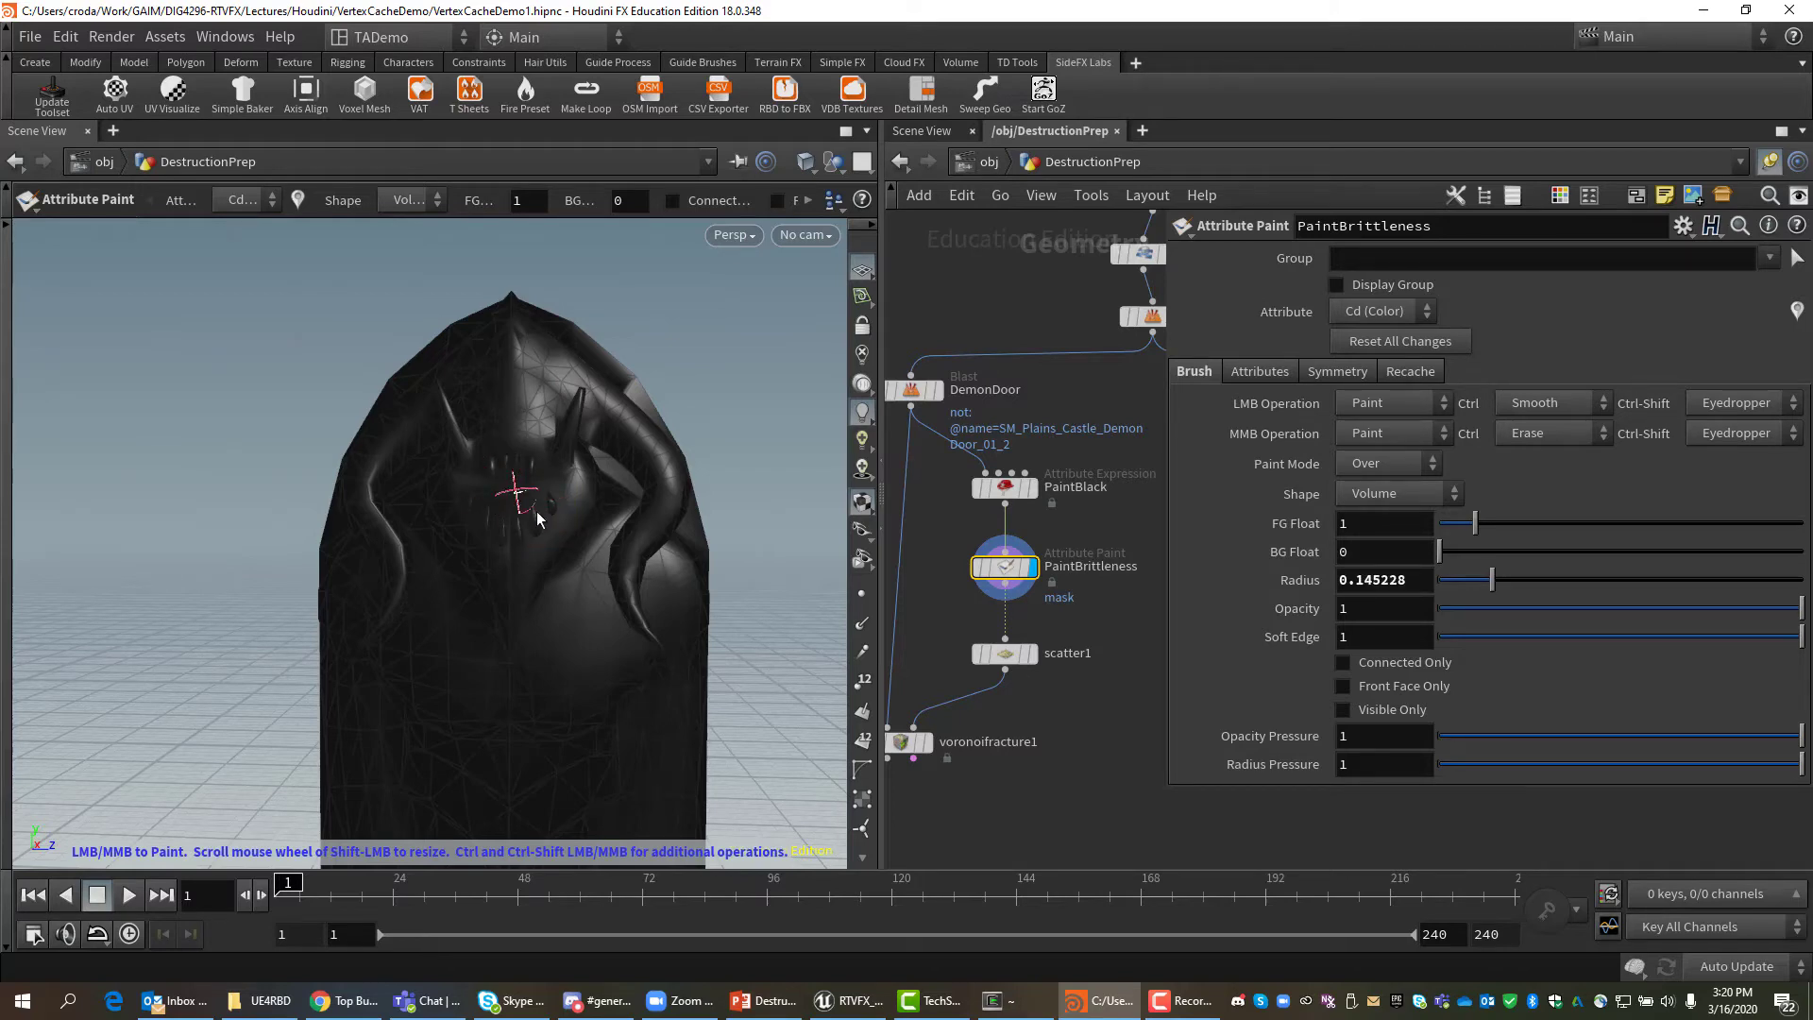
scroll(515, 531, "up", 3)
scroll(515, 537, "down", 10)
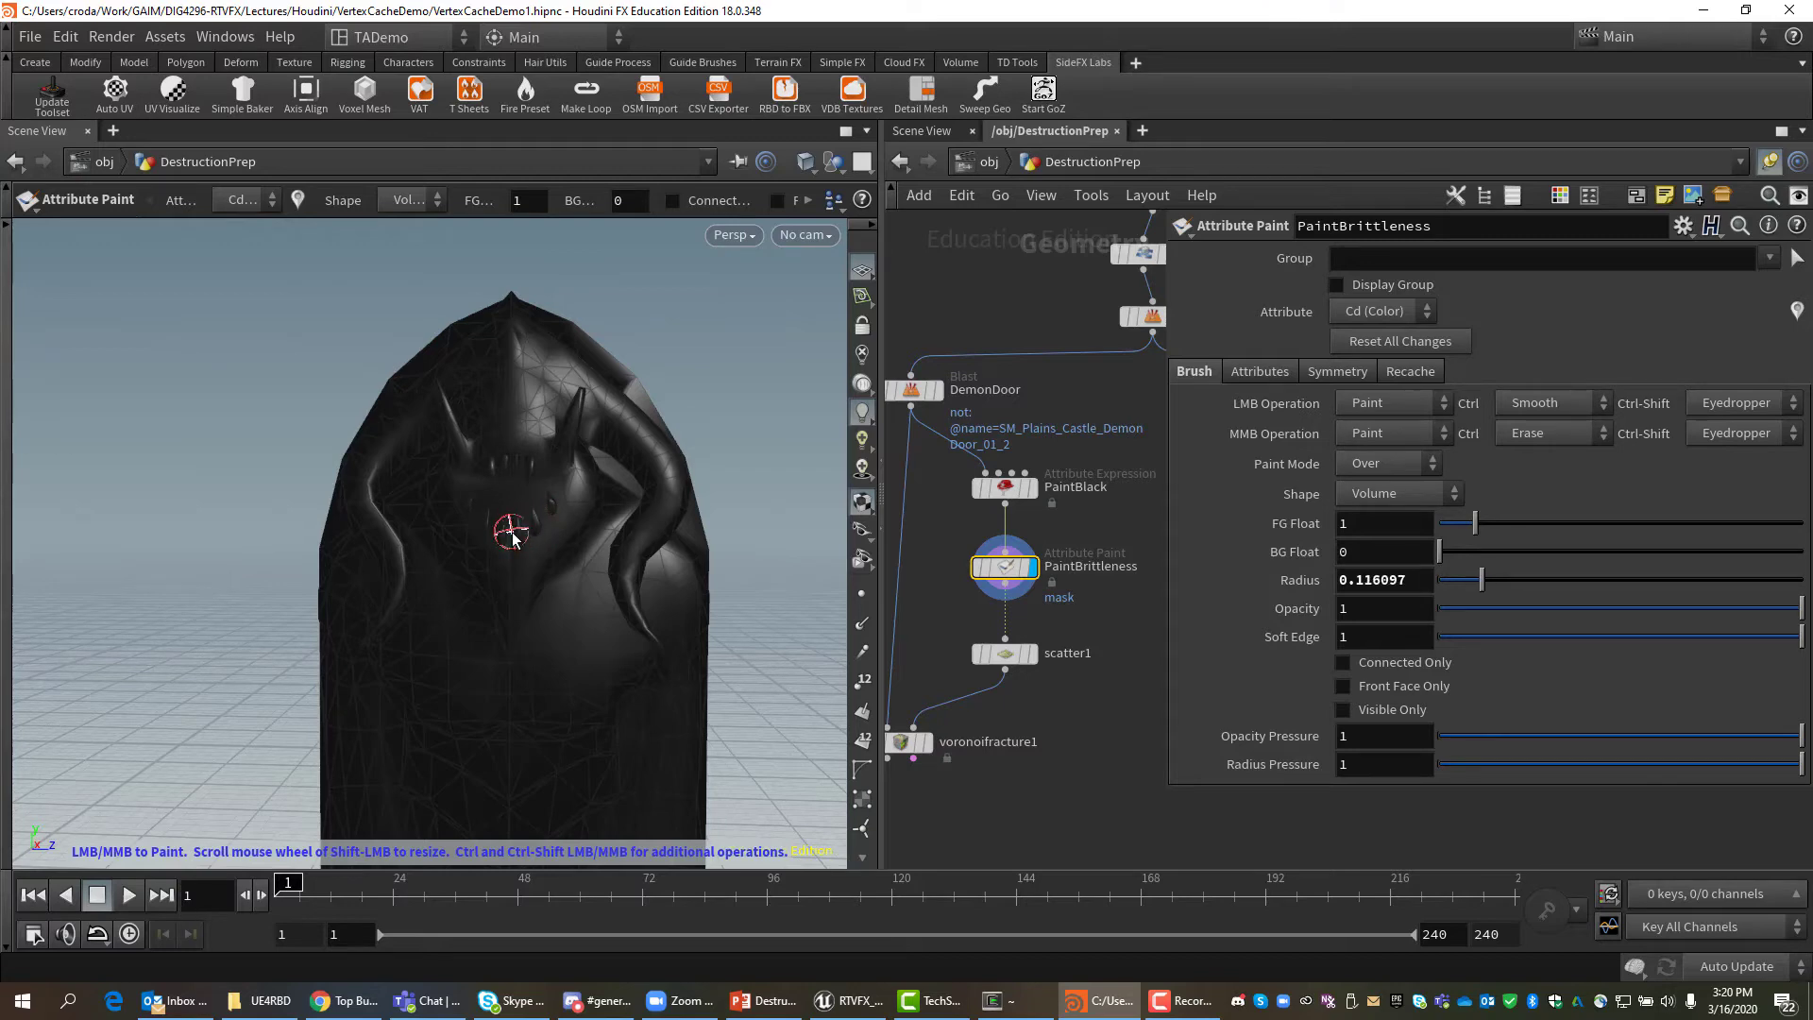
mouse_move(514, 501)
left_mouse_down()
mouse_move(478, 451)
mouse_move(458, 455)
mouse_move(483, 553)
mouse_move(536, 521)
mouse_move(538, 455)
mouse_move(508, 447)
mouse_move(503, 511)
mouse_move(472, 509)
mouse_move(515, 534)
mouse_move(573, 405)
mouse_move(559, 436)
mouse_move(519, 394)
mouse_move(470, 439)
mouse_move(453, 412)
mouse_move(495, 355)
mouse_move(482, 352)
mouse_move(369, 472)
left_mouse_up()
scroll(369, 472, "down", 10)
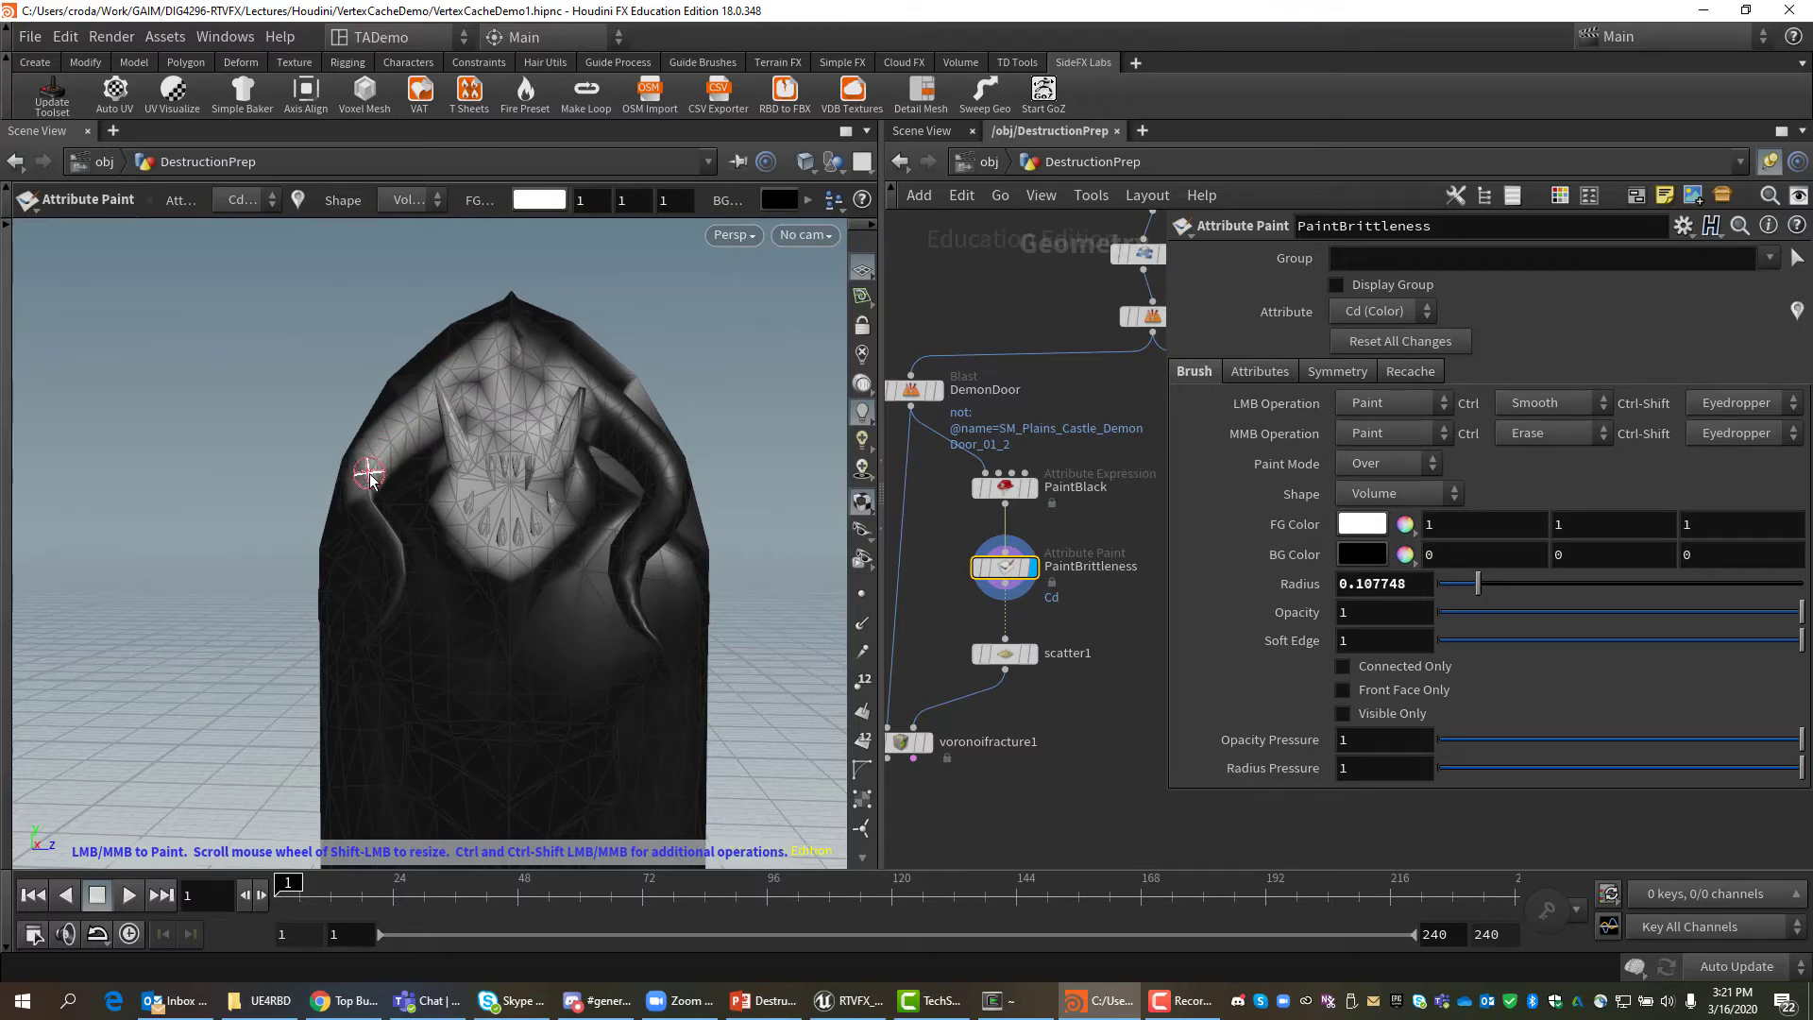
mouse_move(357, 477)
left_mouse_down()
mouse_move(401, 599)
mouse_move(384, 627)
mouse_move(393, 540)
mouse_move(355, 468)
mouse_move(516, 340)
left_mouse_up()
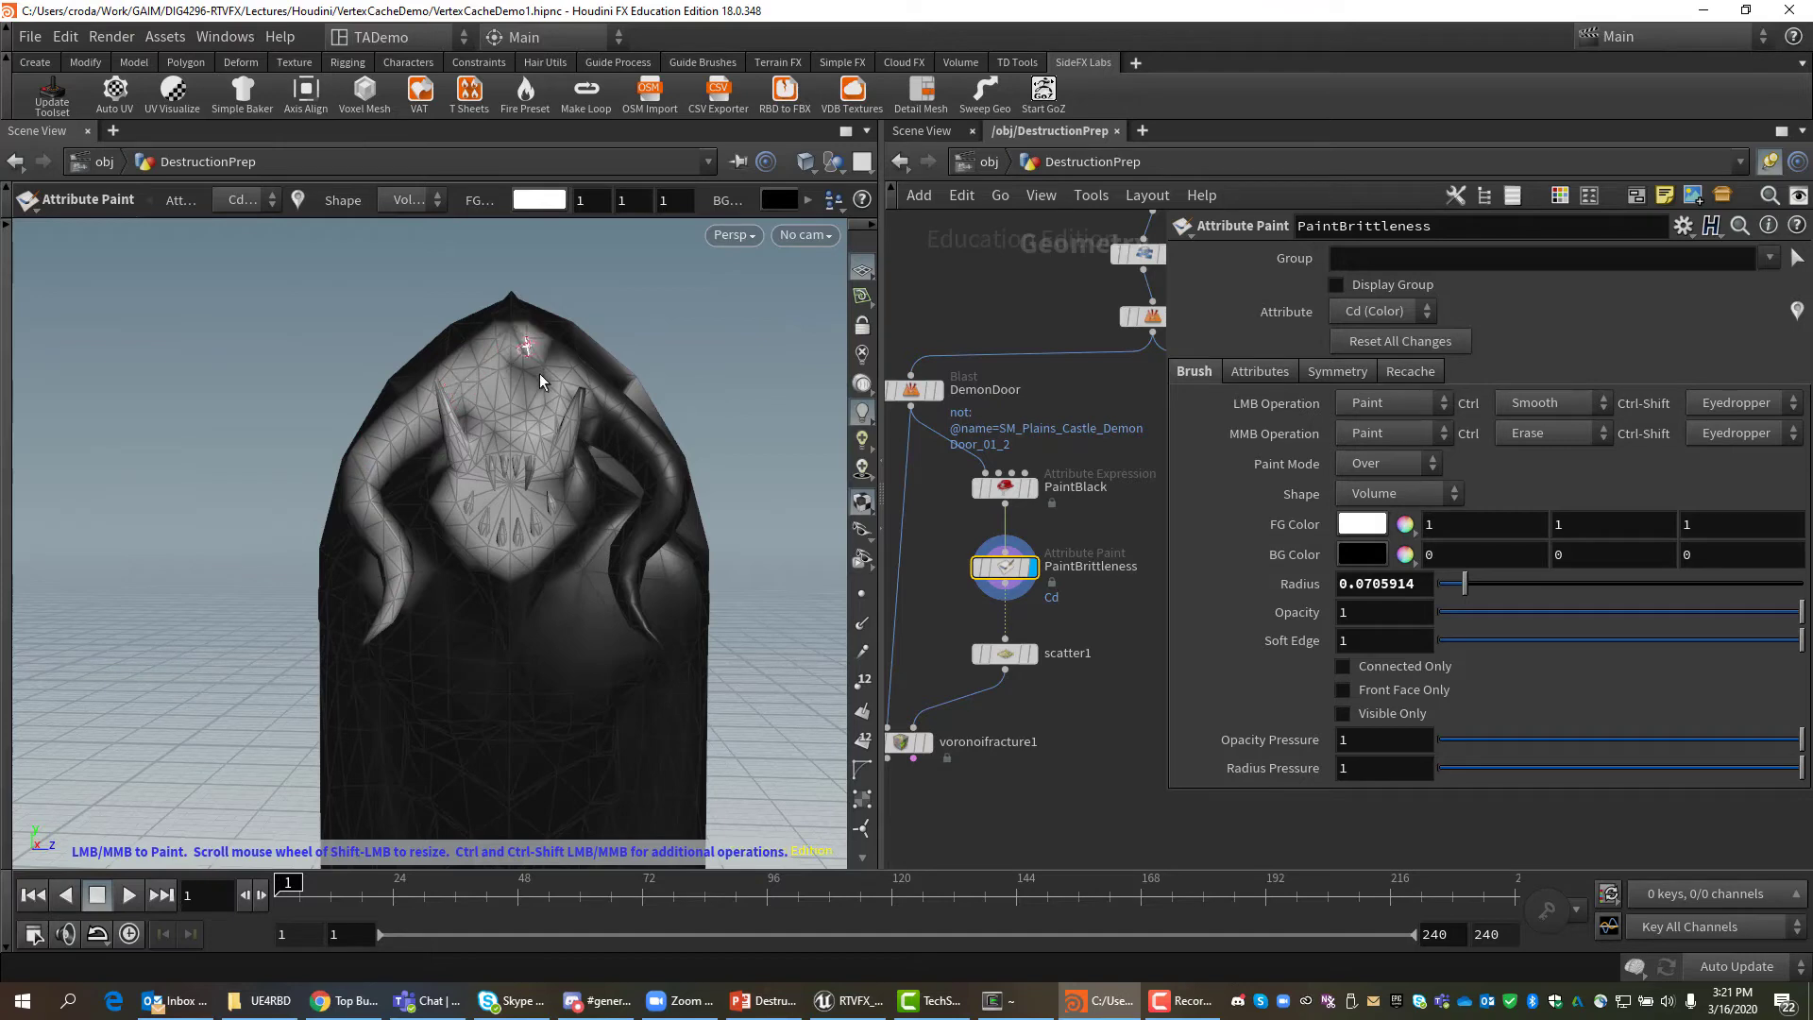
left_click_drag(495, 408, 456, 406)
mouse_move(610, 410)
left_mouse_down()
mouse_move(575, 363)
mouse_move(654, 466)
mouse_move(624, 565)
mouse_move(630, 489)
mouse_move(627, 565)
left_mouse_up()
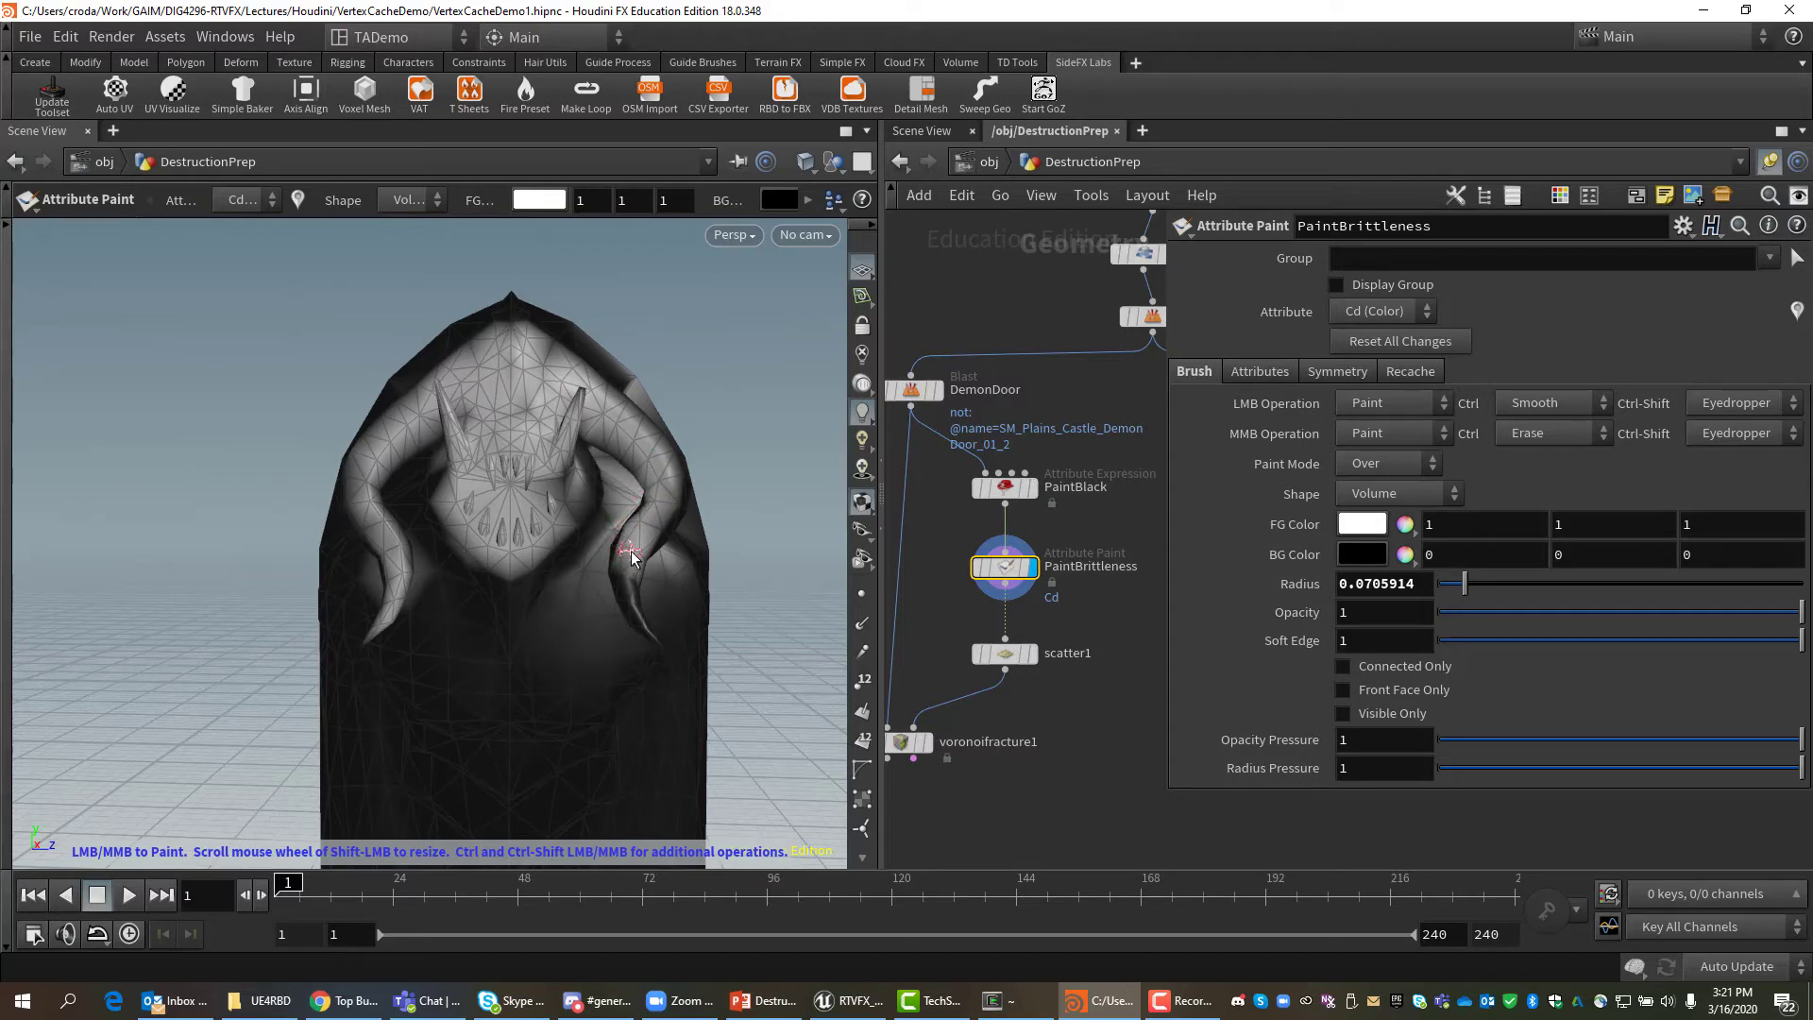
key("ctrl+z")
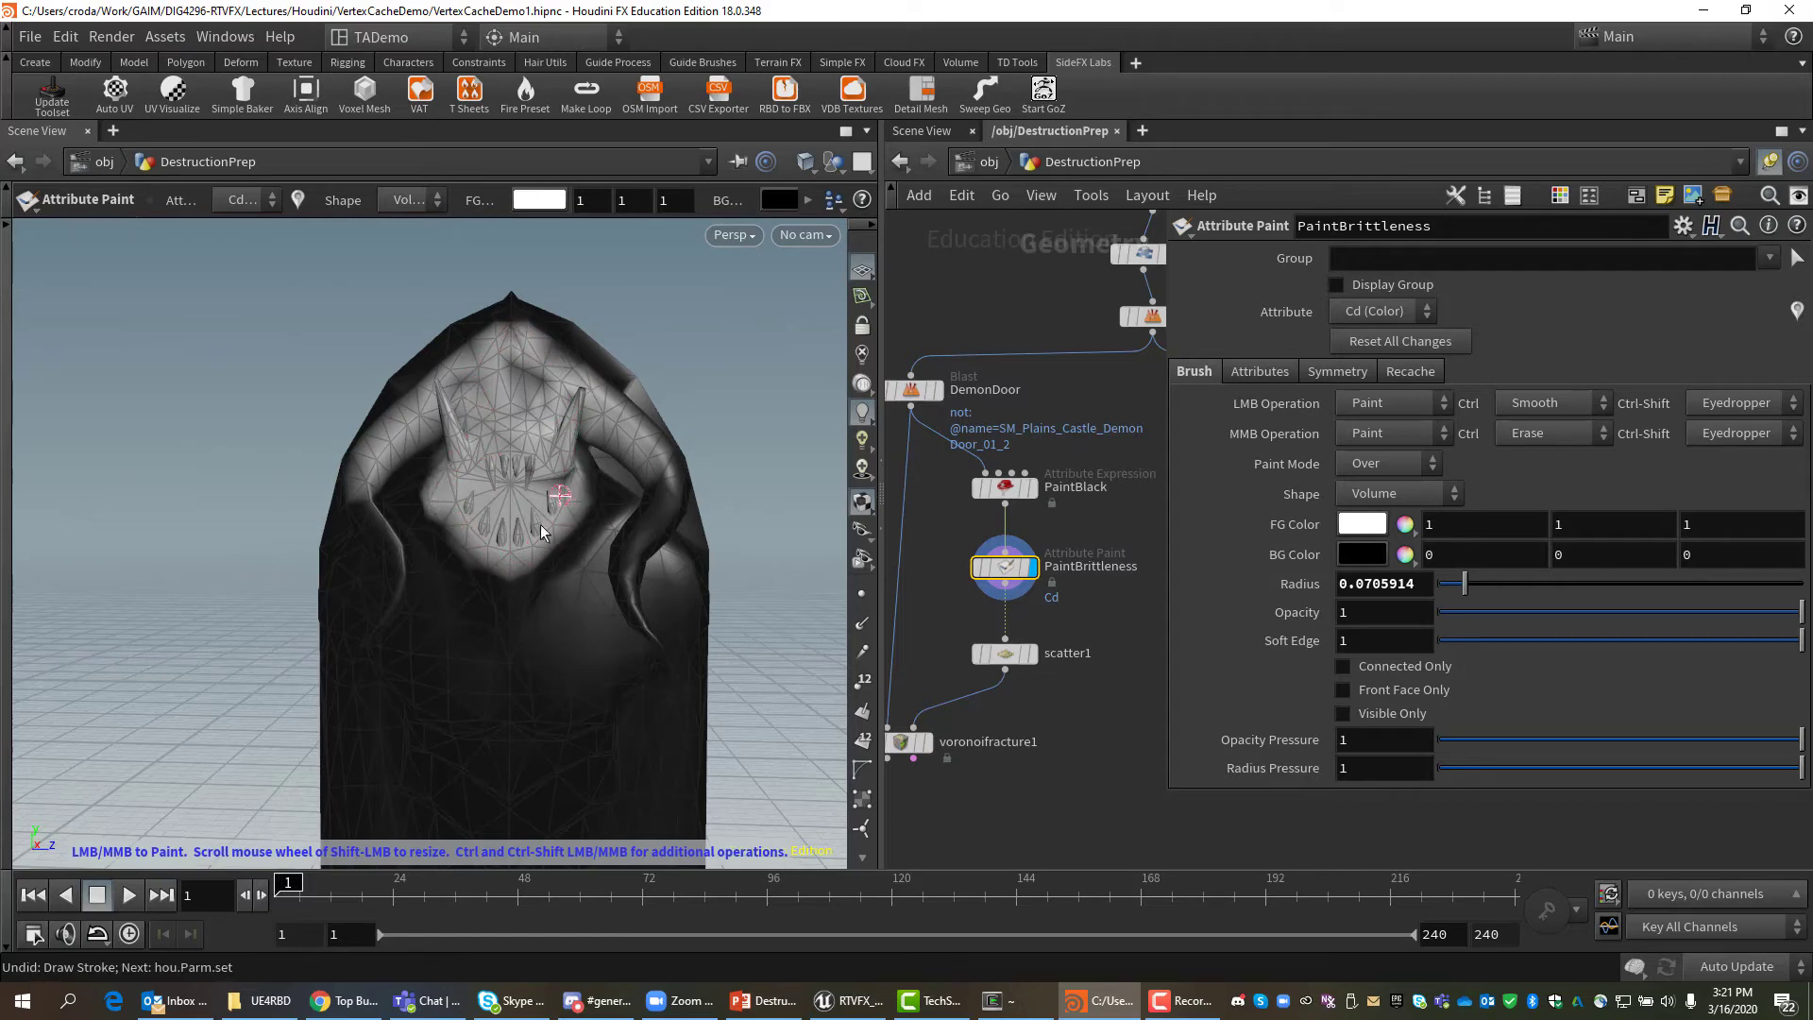
Paint white below the mouth, between the horns and on both arms.
mouse_move(541, 532)
left_mouse_down()
mouse_move(478, 549)
mouse_move(513, 627)
mouse_move(524, 563)
left_mouse_up()
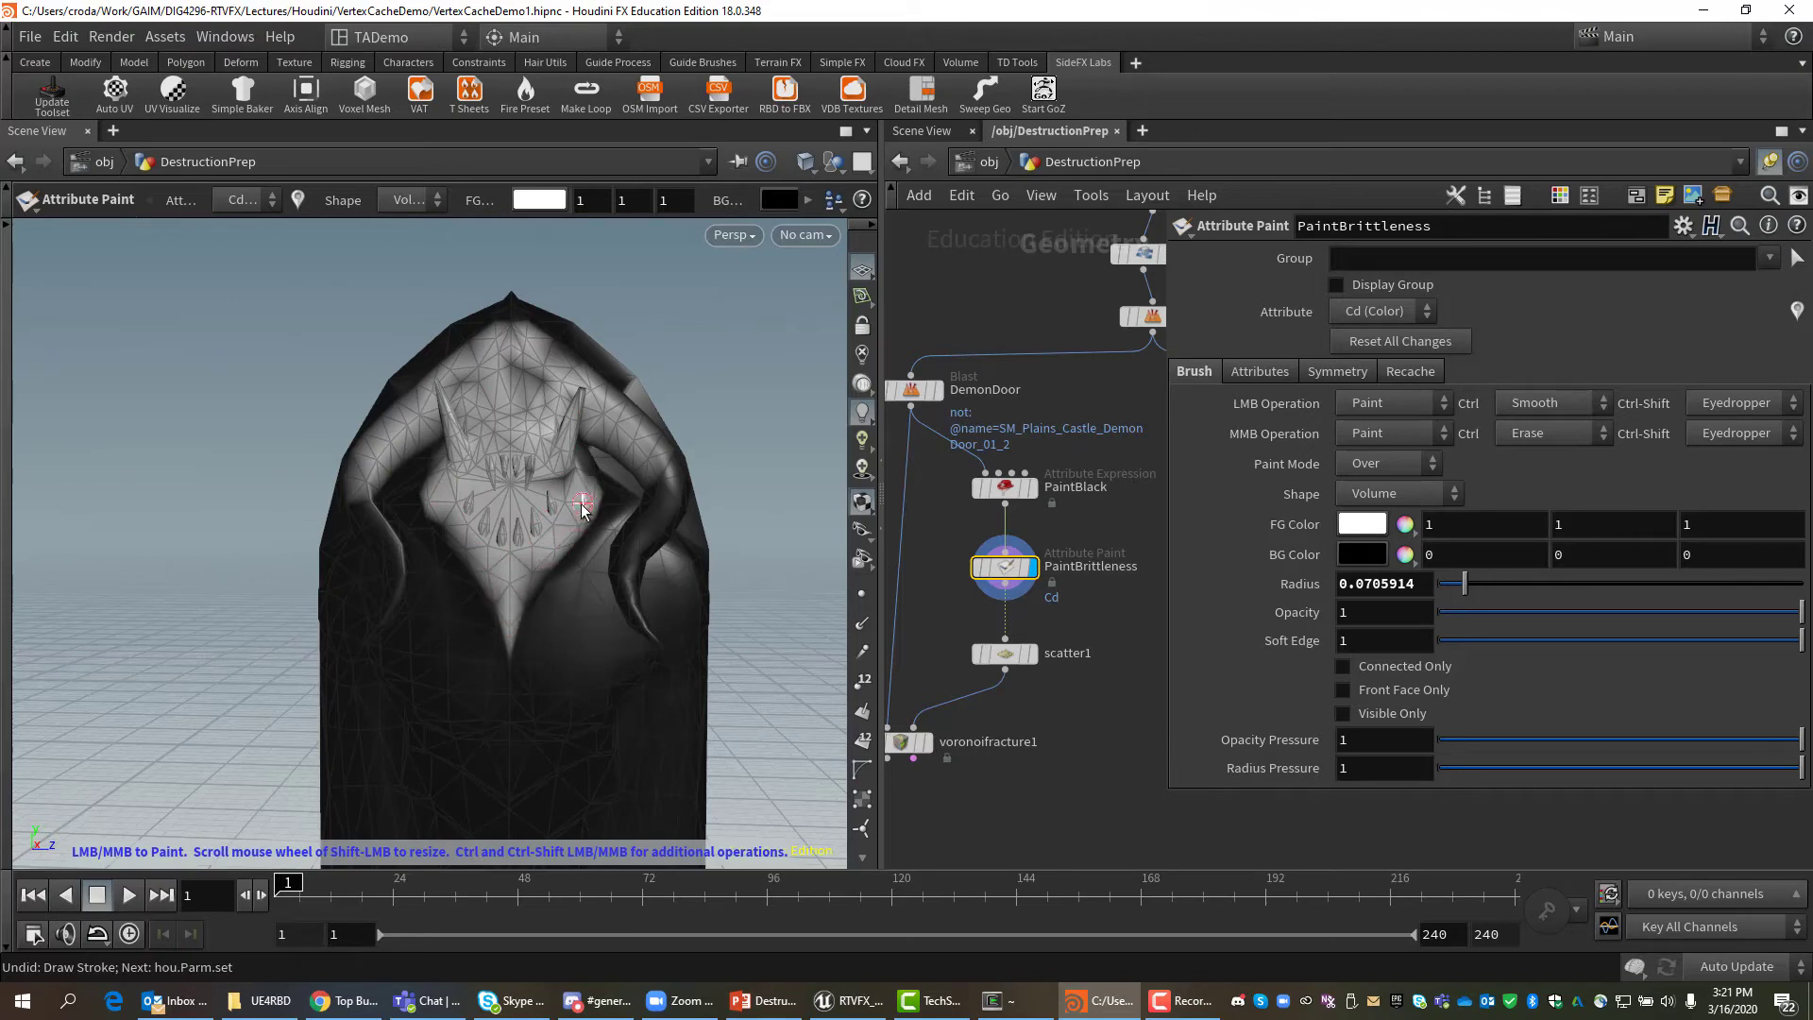
mouse_move(570, 427)
left_mouse_down()
mouse_move(529, 373)
mouse_move(467, 392)
left_mouse_up()
mouse_move(672, 480)
left_mouse_down()
mouse_move(650, 548)
mouse_move(648, 491)
mouse_move(623, 581)
mouse_move(659, 525)
mouse_move(618, 552)
mouse_move(657, 495)
mouse_move(616, 554)
mouse_move(652, 632)
mouse_move(631, 614)
left_mouse_up()
mouse_move(369, 483)
left_mouse_down()
mouse_move(377, 525)
mouse_move(361, 506)
mouse_move(376, 471)
mouse_move(396, 553)
mouse_move(379, 638)
mouse_move(378, 438)
mouse_move(475, 409)
left_mouse_up()
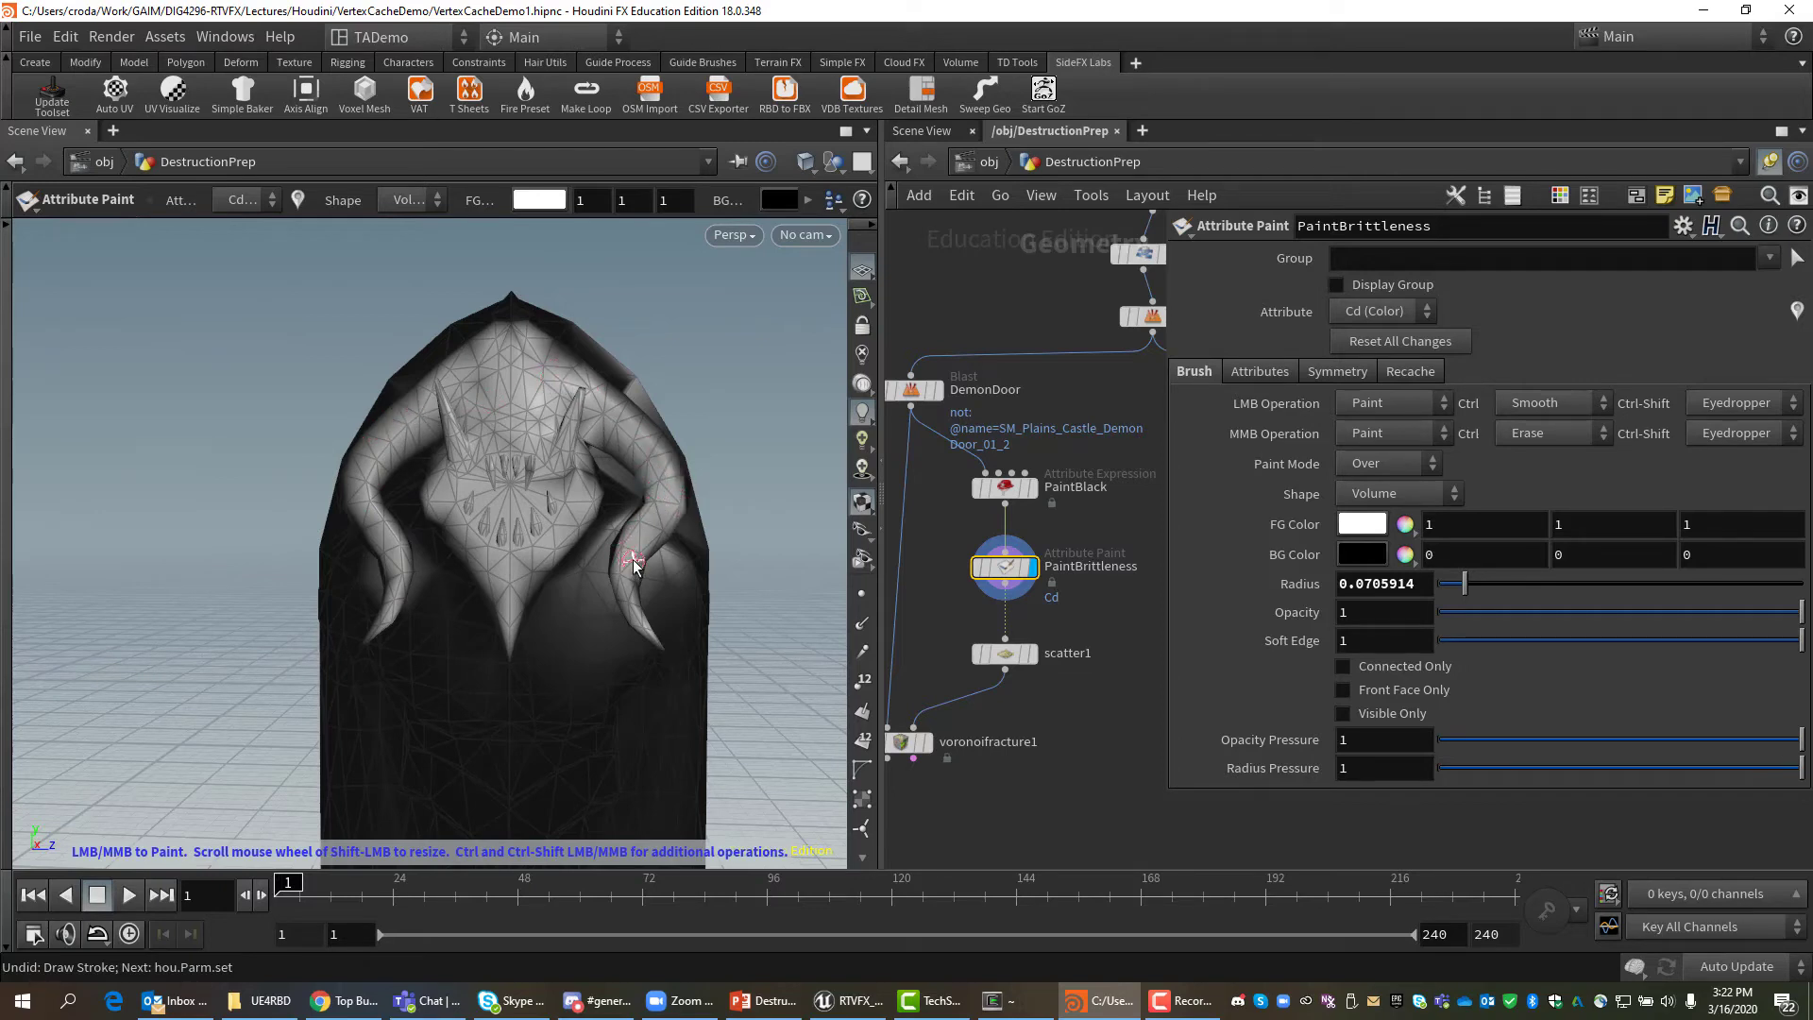
scroll(632, 564, "up", 5)
scroll(614, 557, "up", 10)
key("Escape")
Resume painting at opacity 0.432 on the door's middle, then undo that stroke.
middle_click_drag(388, 558, 437, 436)
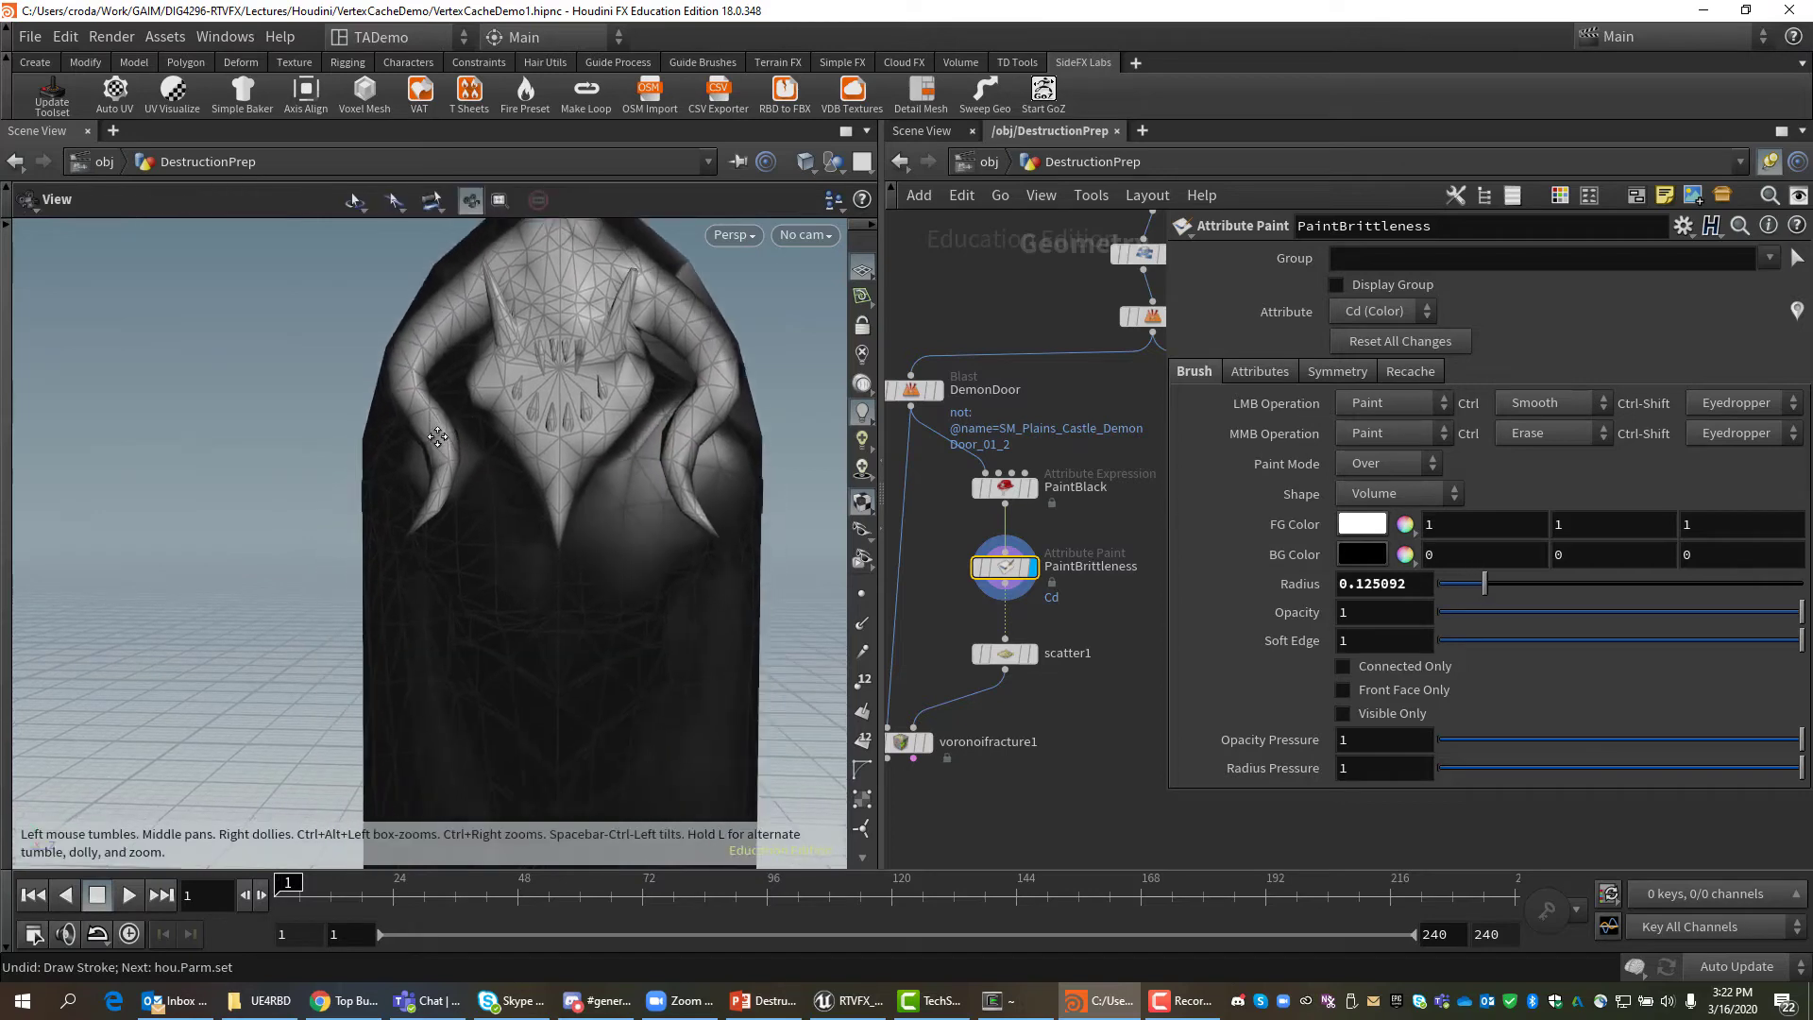
scroll(484, 486, "down", 6)
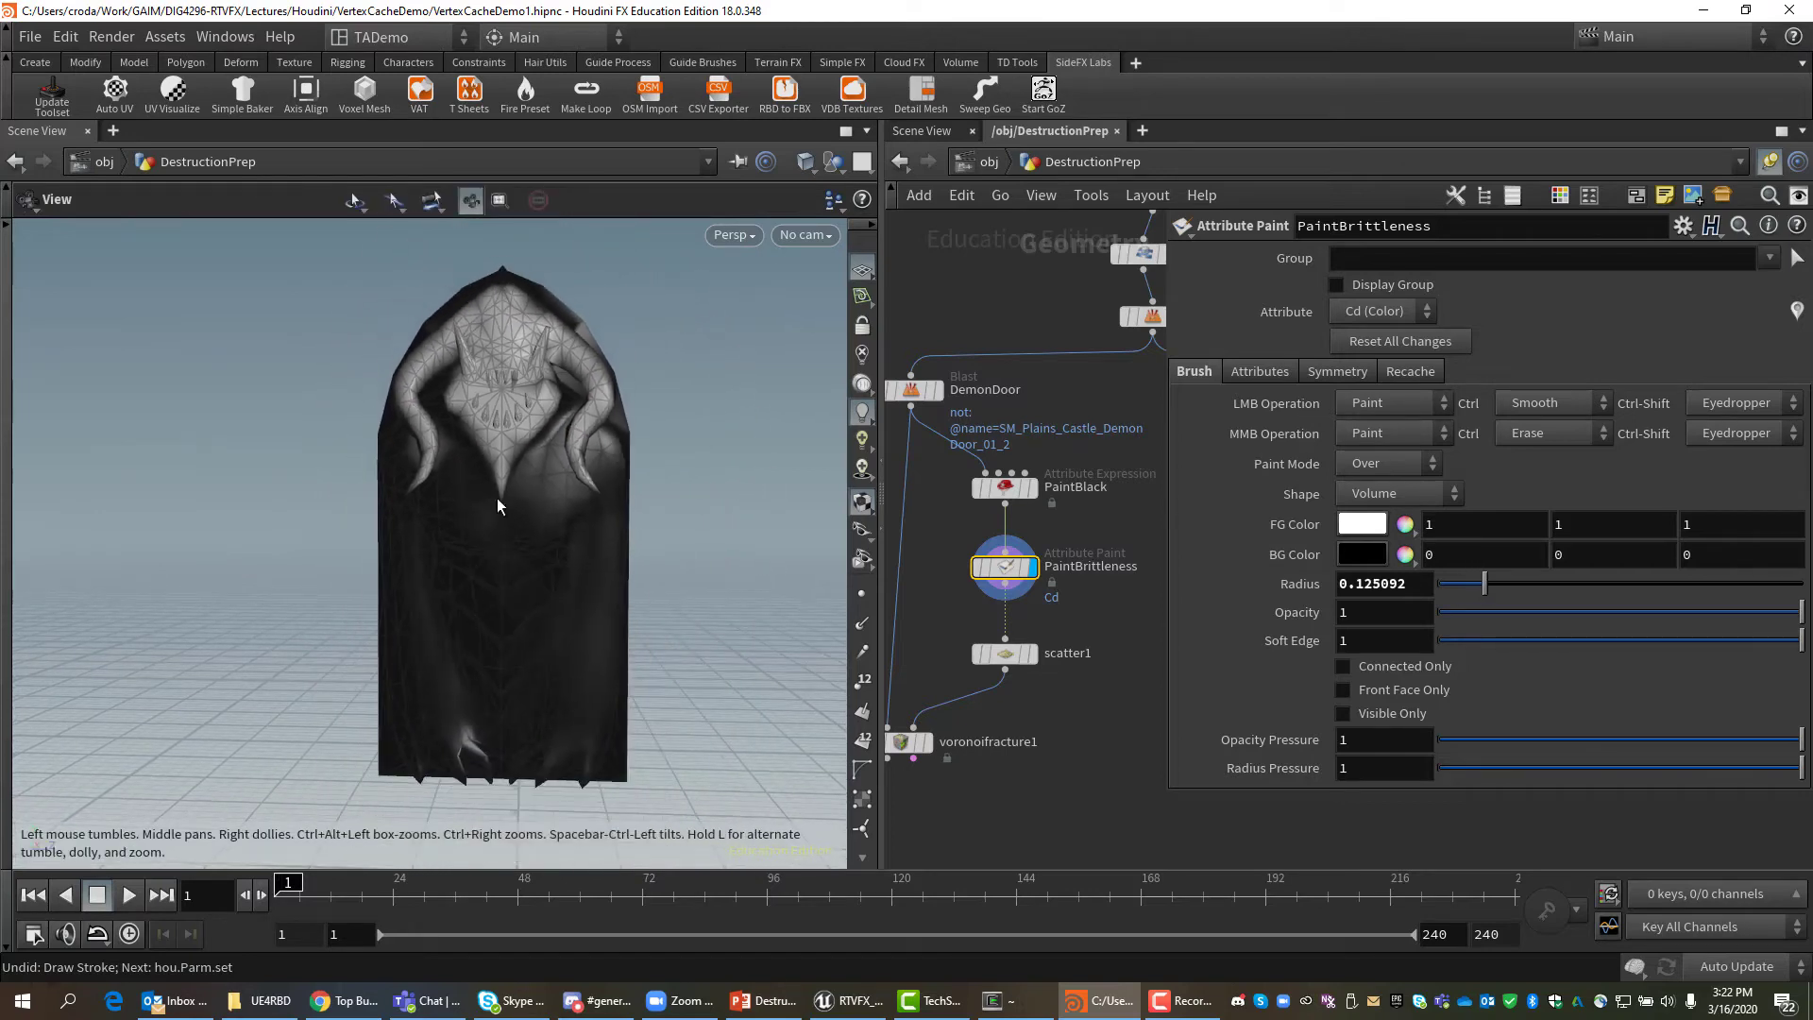
key("Return")
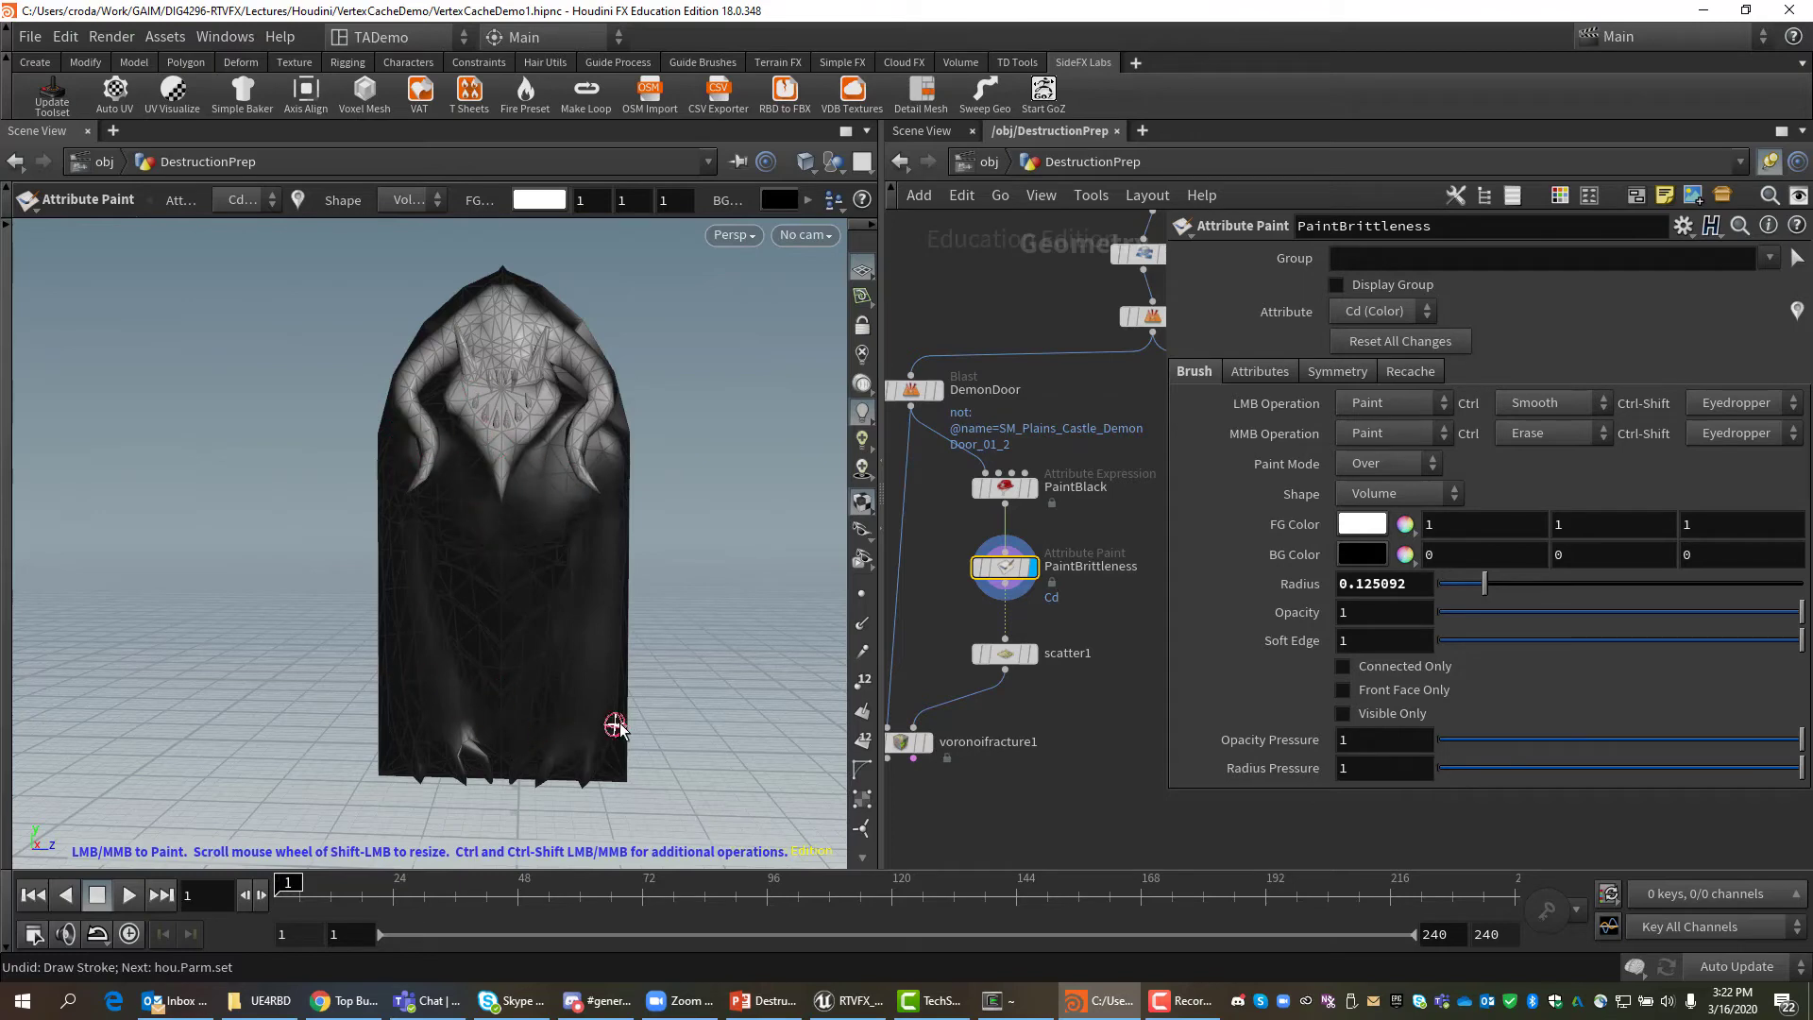
scroll(607, 729, "down", 2)
scroll(529, 614, "up", 18)
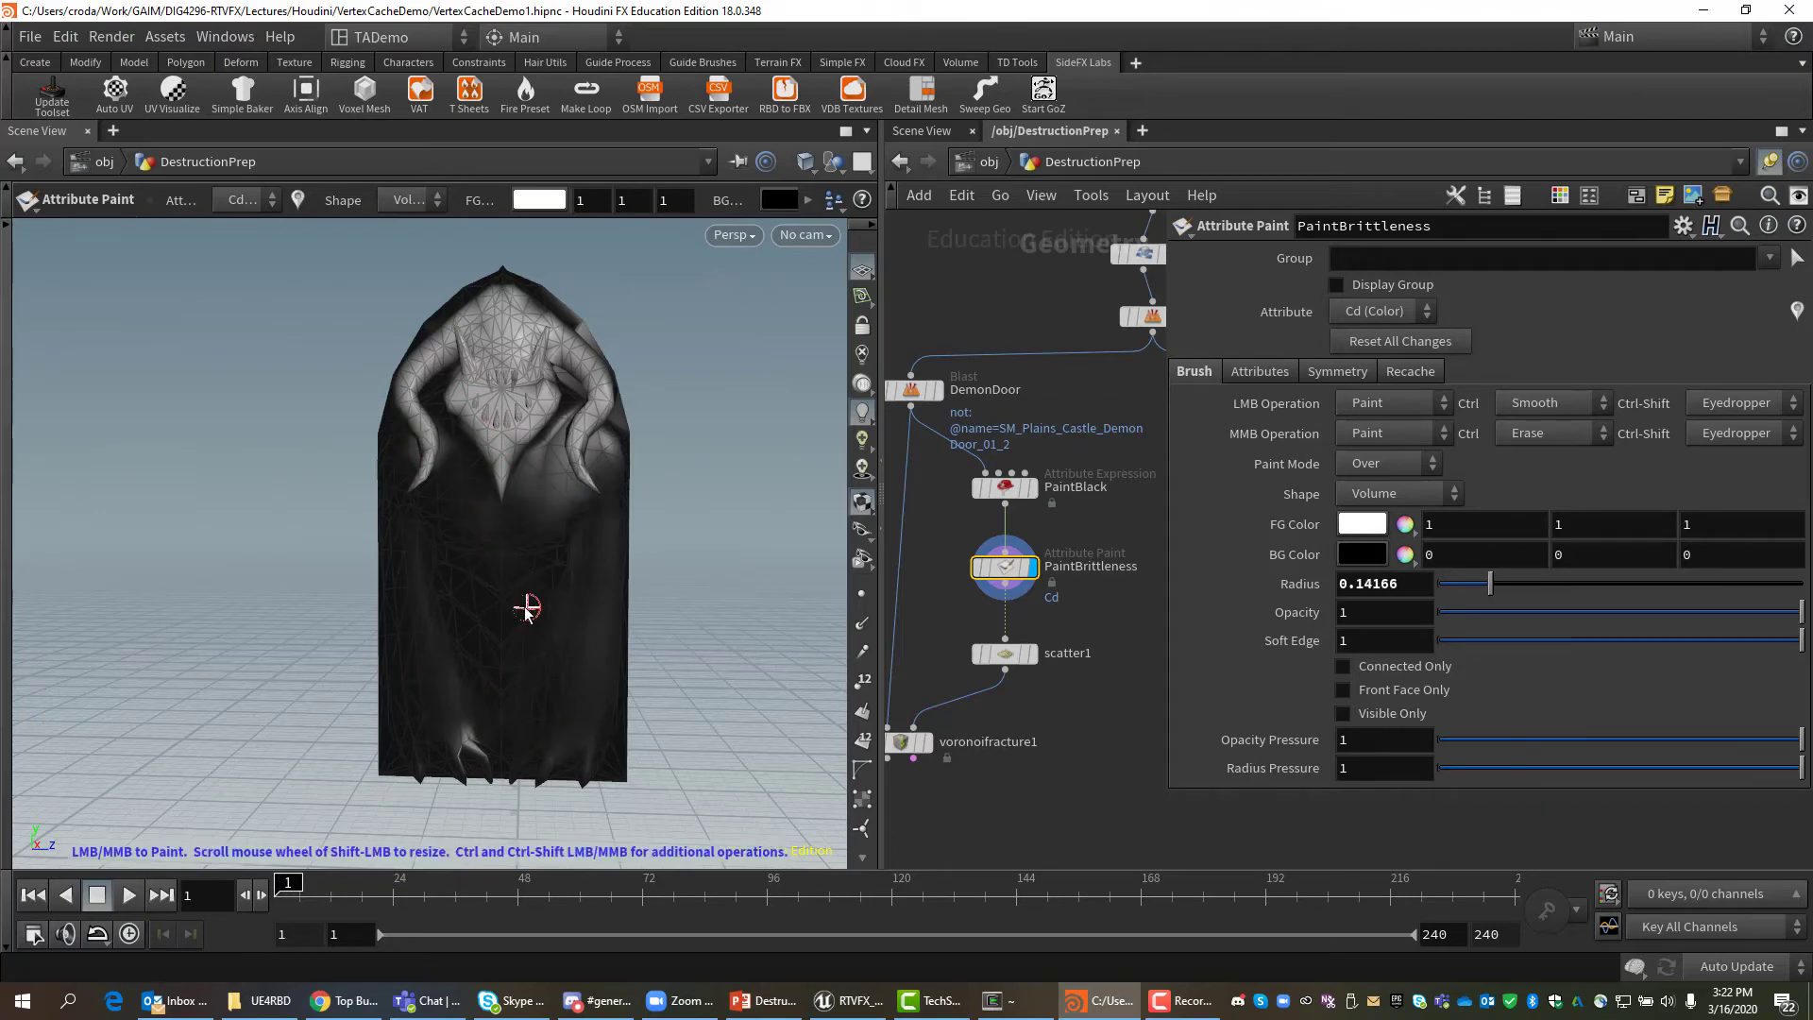
scroll(518, 605, "up", 2)
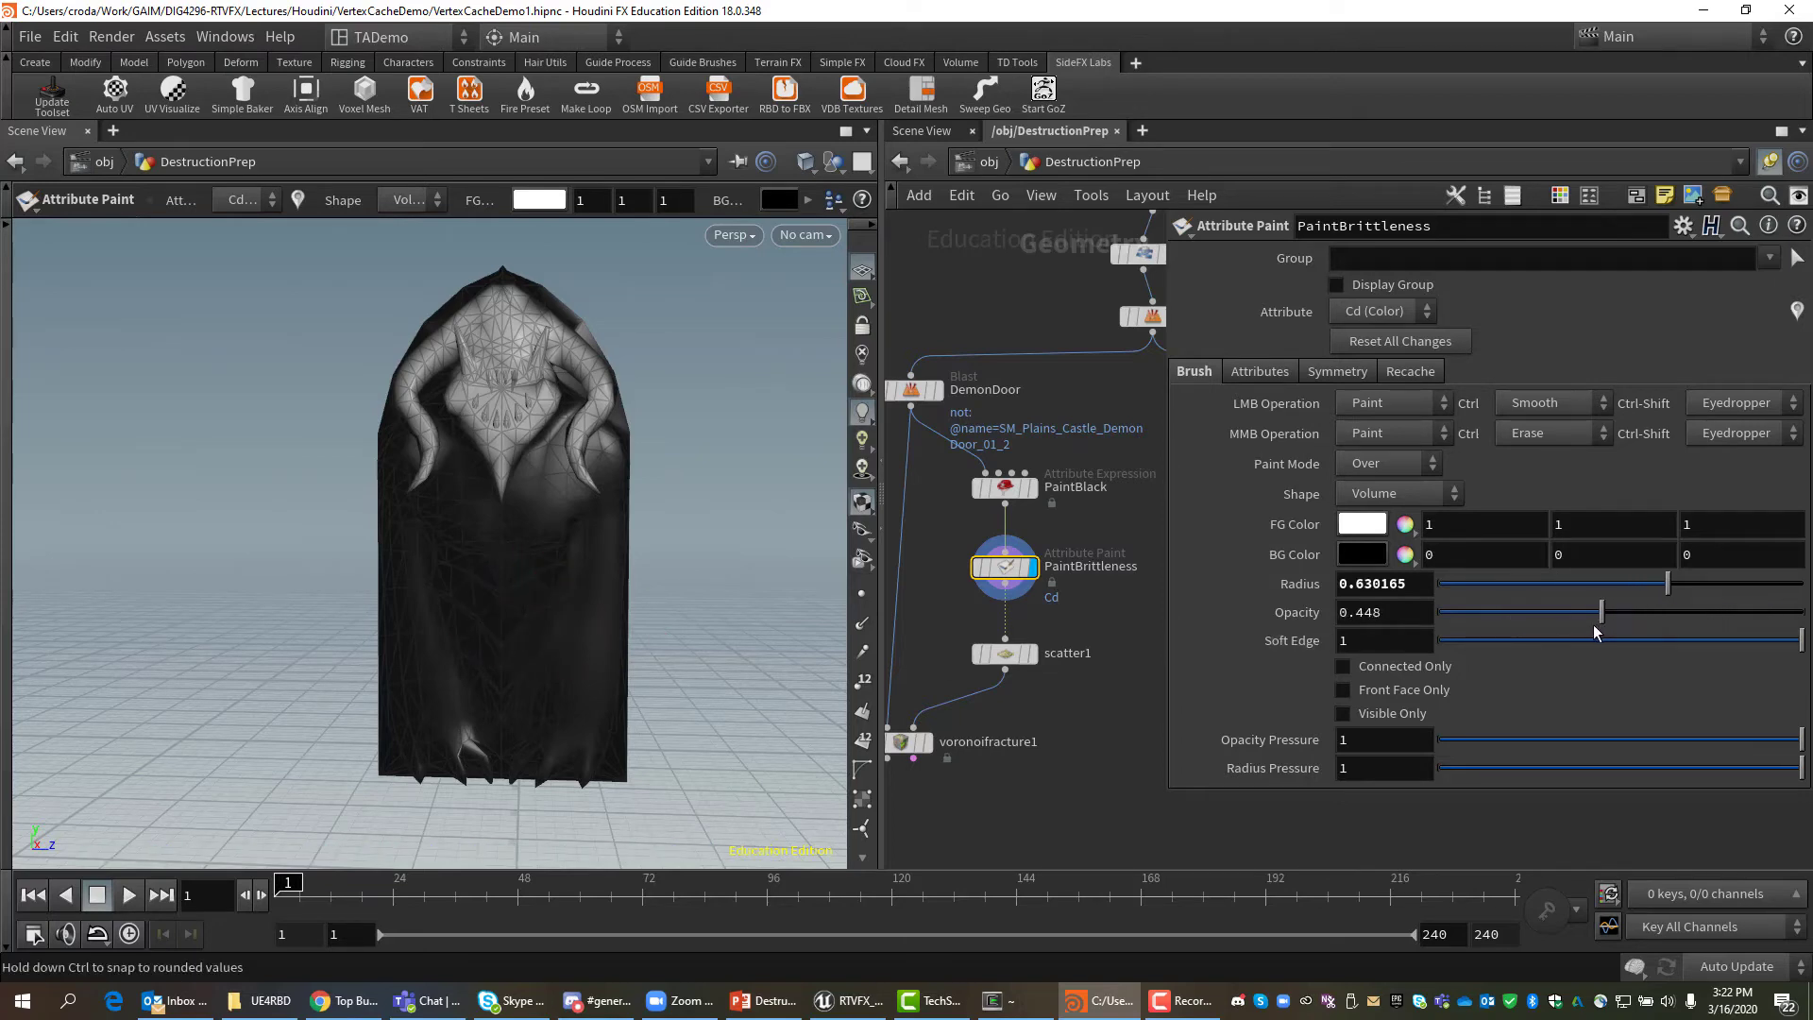
left_click_drag(1594, 625, 1595, 625)
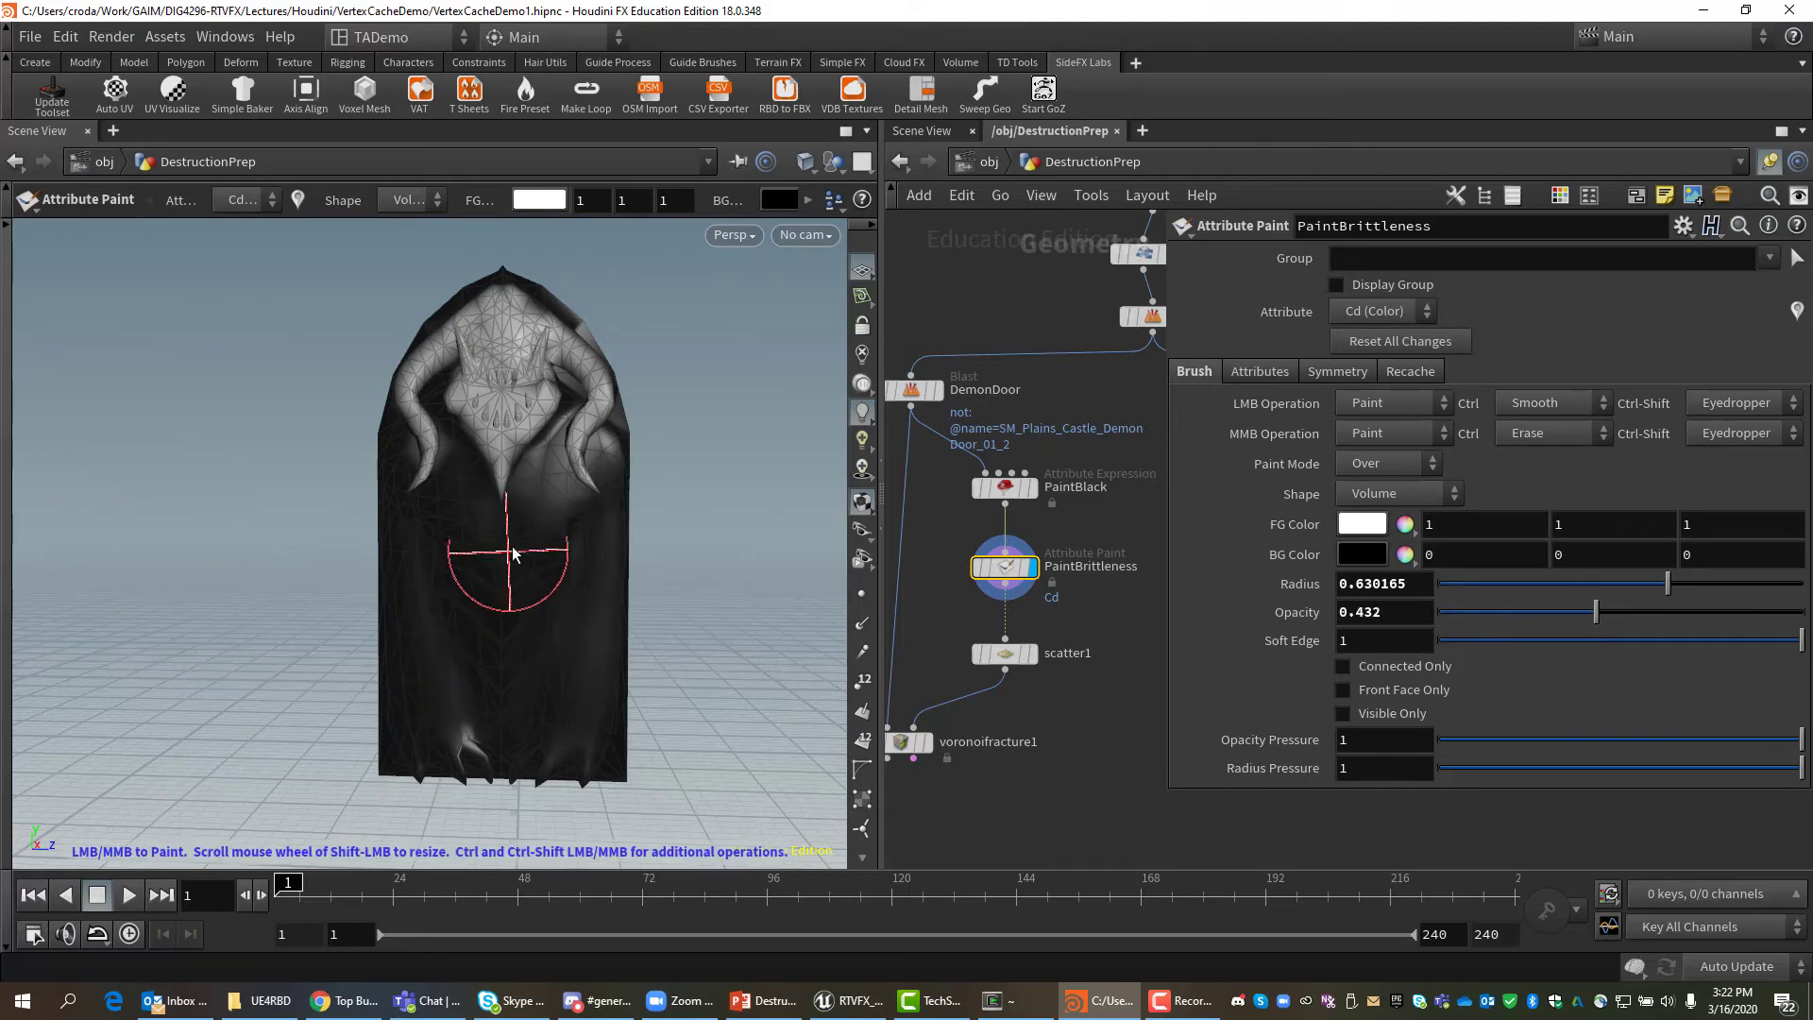
mouse_move(518, 526)
left_mouse_down()
mouse_move(434, 513)
mouse_move(564, 555)
left_mouse_up()
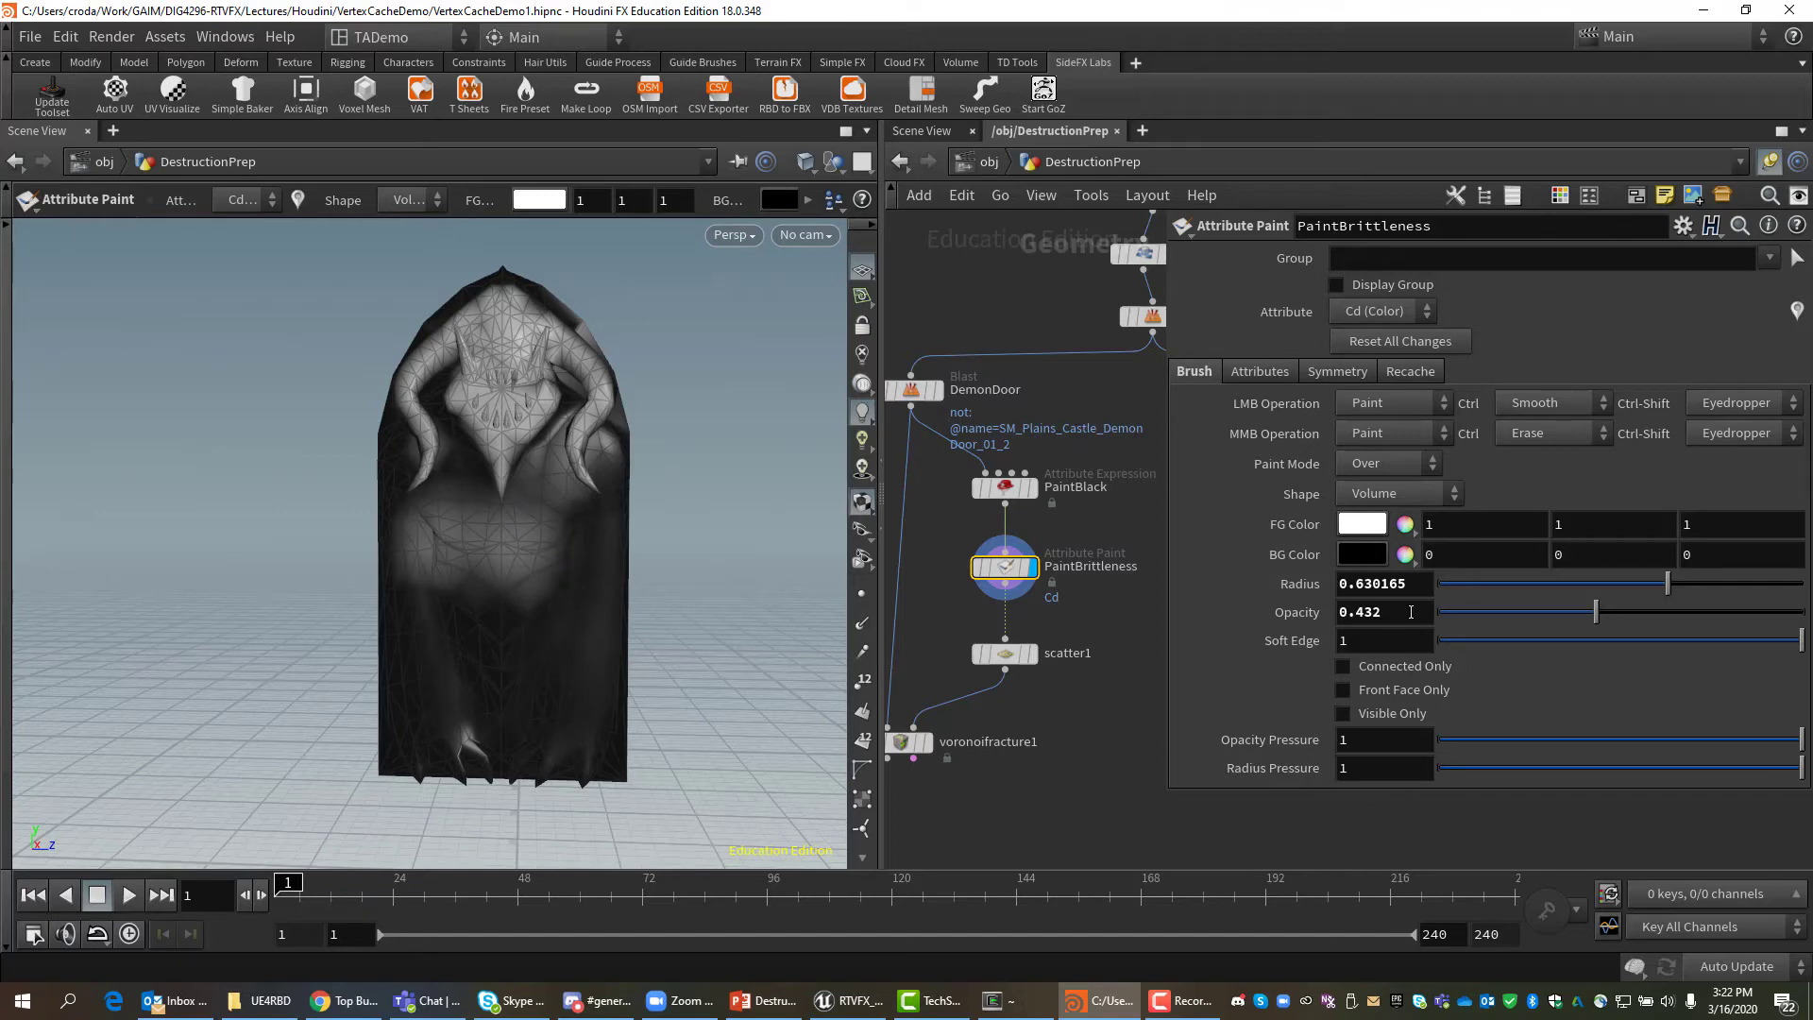
key("ctrl+z")
key("ctrl+z")
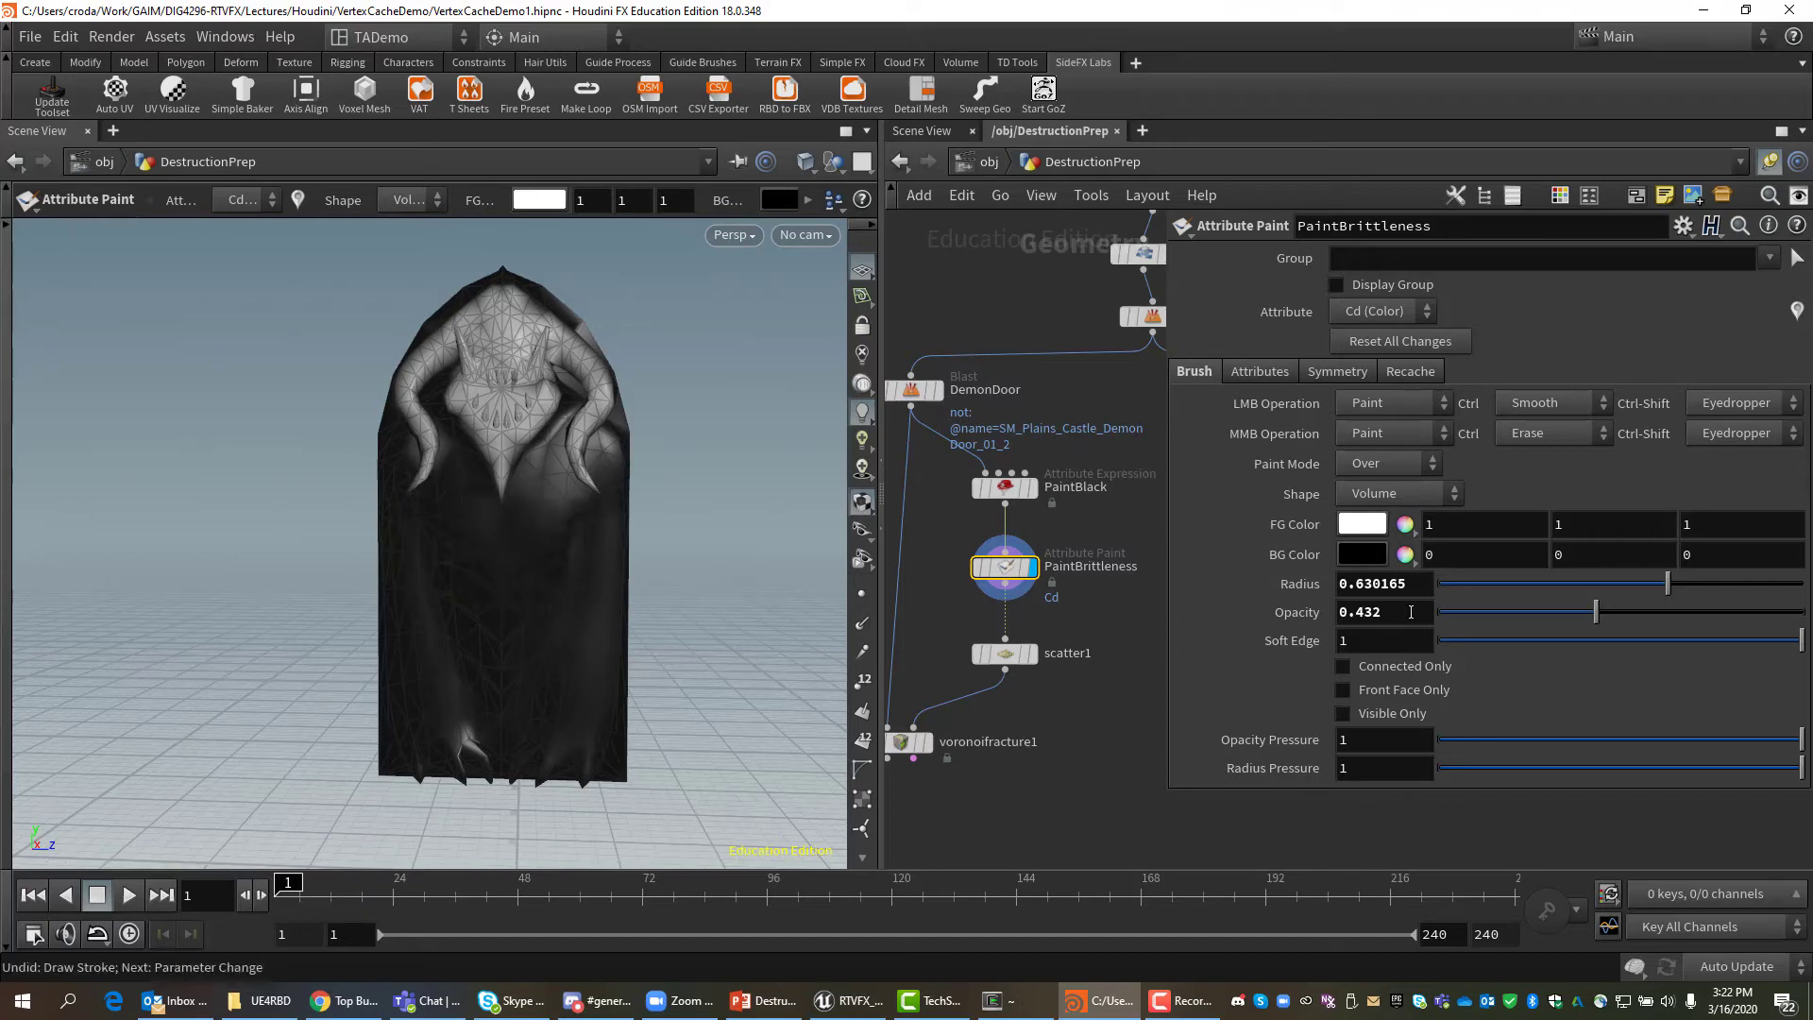
Brush faint grey over the lower body and chest at opacities 0.255, 0.102, 0.034 and 0.148.
left_click_drag(1564, 619, 1533, 625)
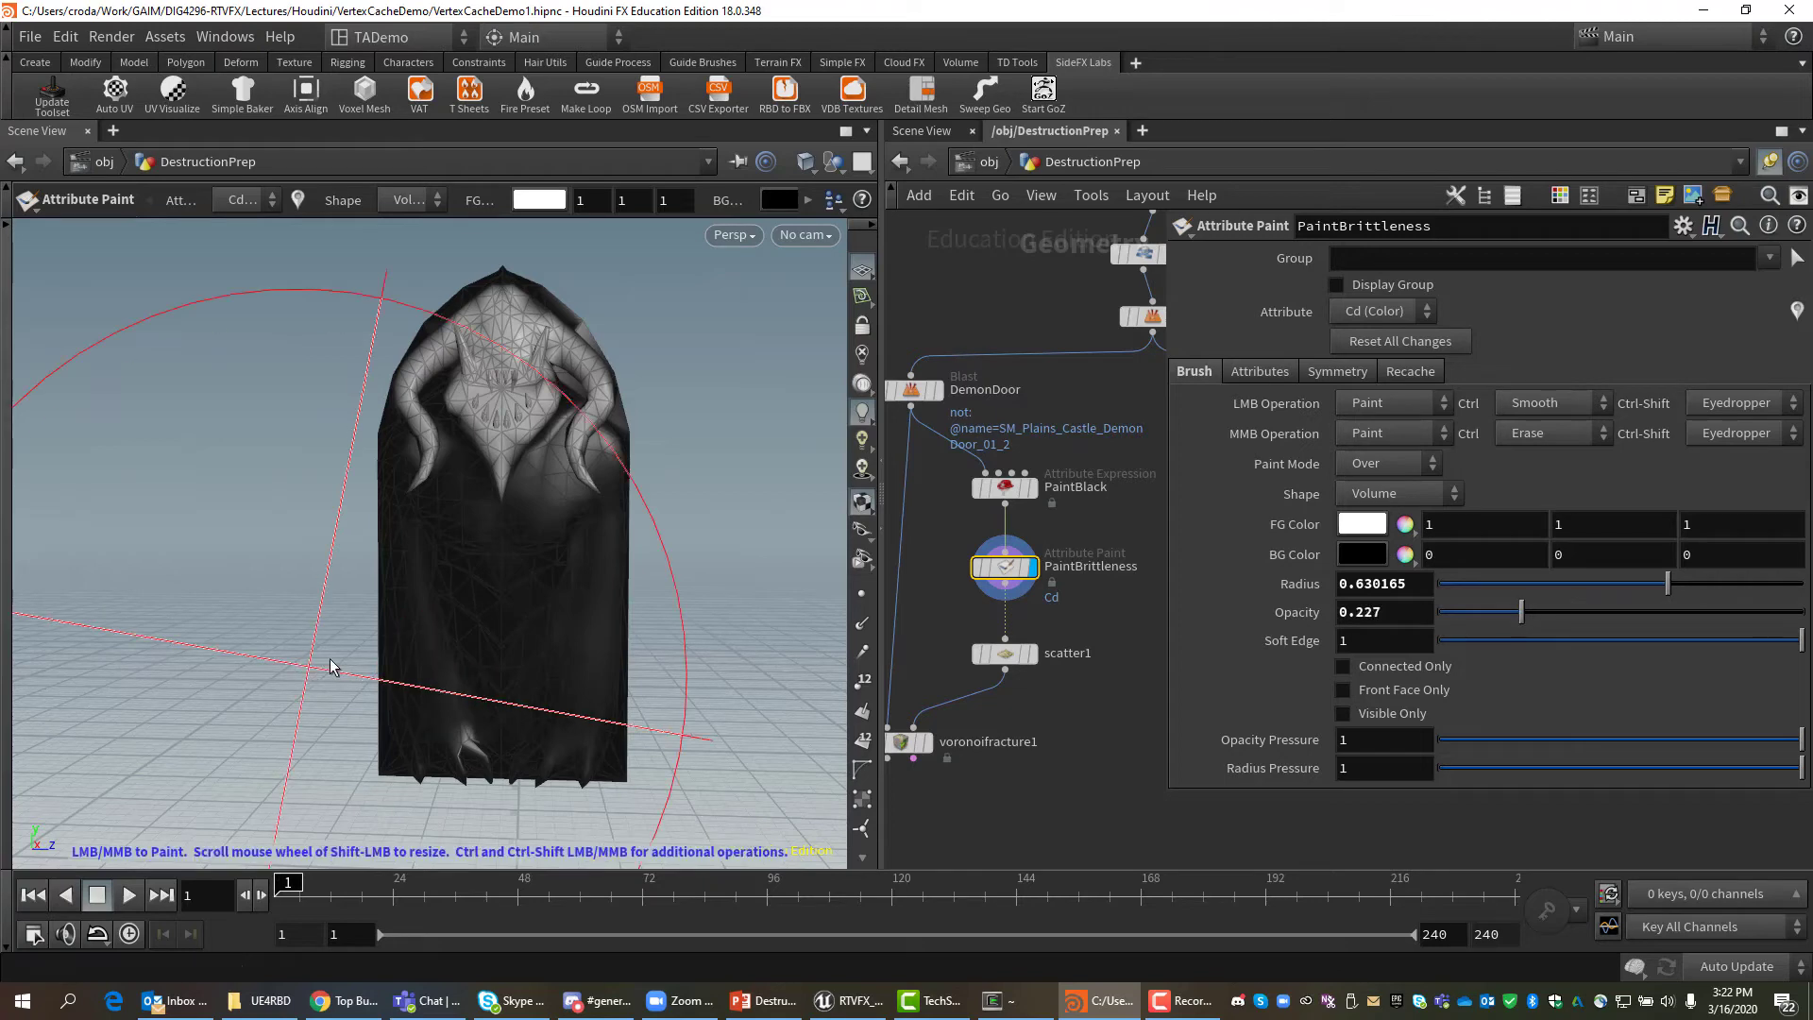
scroll(508, 559, "down", 4)
scroll(508, 559, "down", 1)
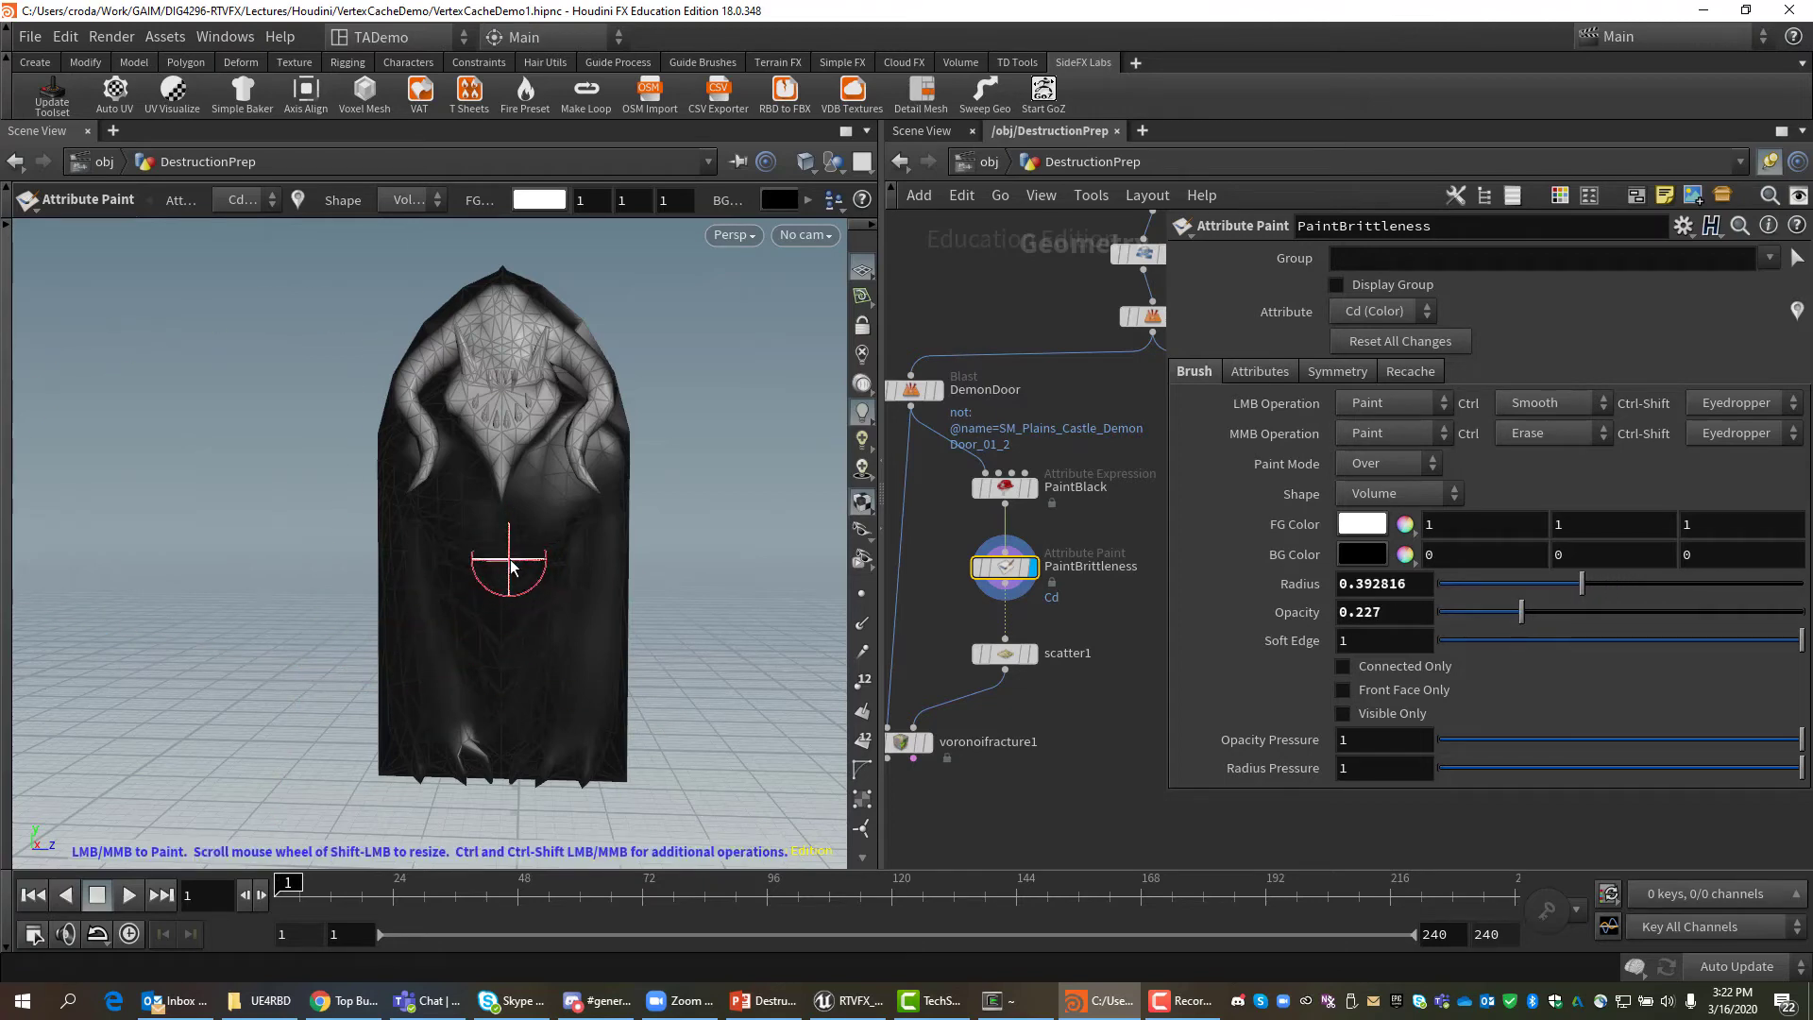
mouse_move(508, 559)
left_mouse_down()
mouse_move(445, 581)
mouse_move(493, 514)
mouse_move(591, 526)
mouse_move(439, 501)
mouse_move(547, 493)
mouse_move(590, 545)
mouse_move(483, 562)
mouse_move(595, 599)
mouse_move(478, 599)
mouse_move(538, 627)
left_mouse_up()
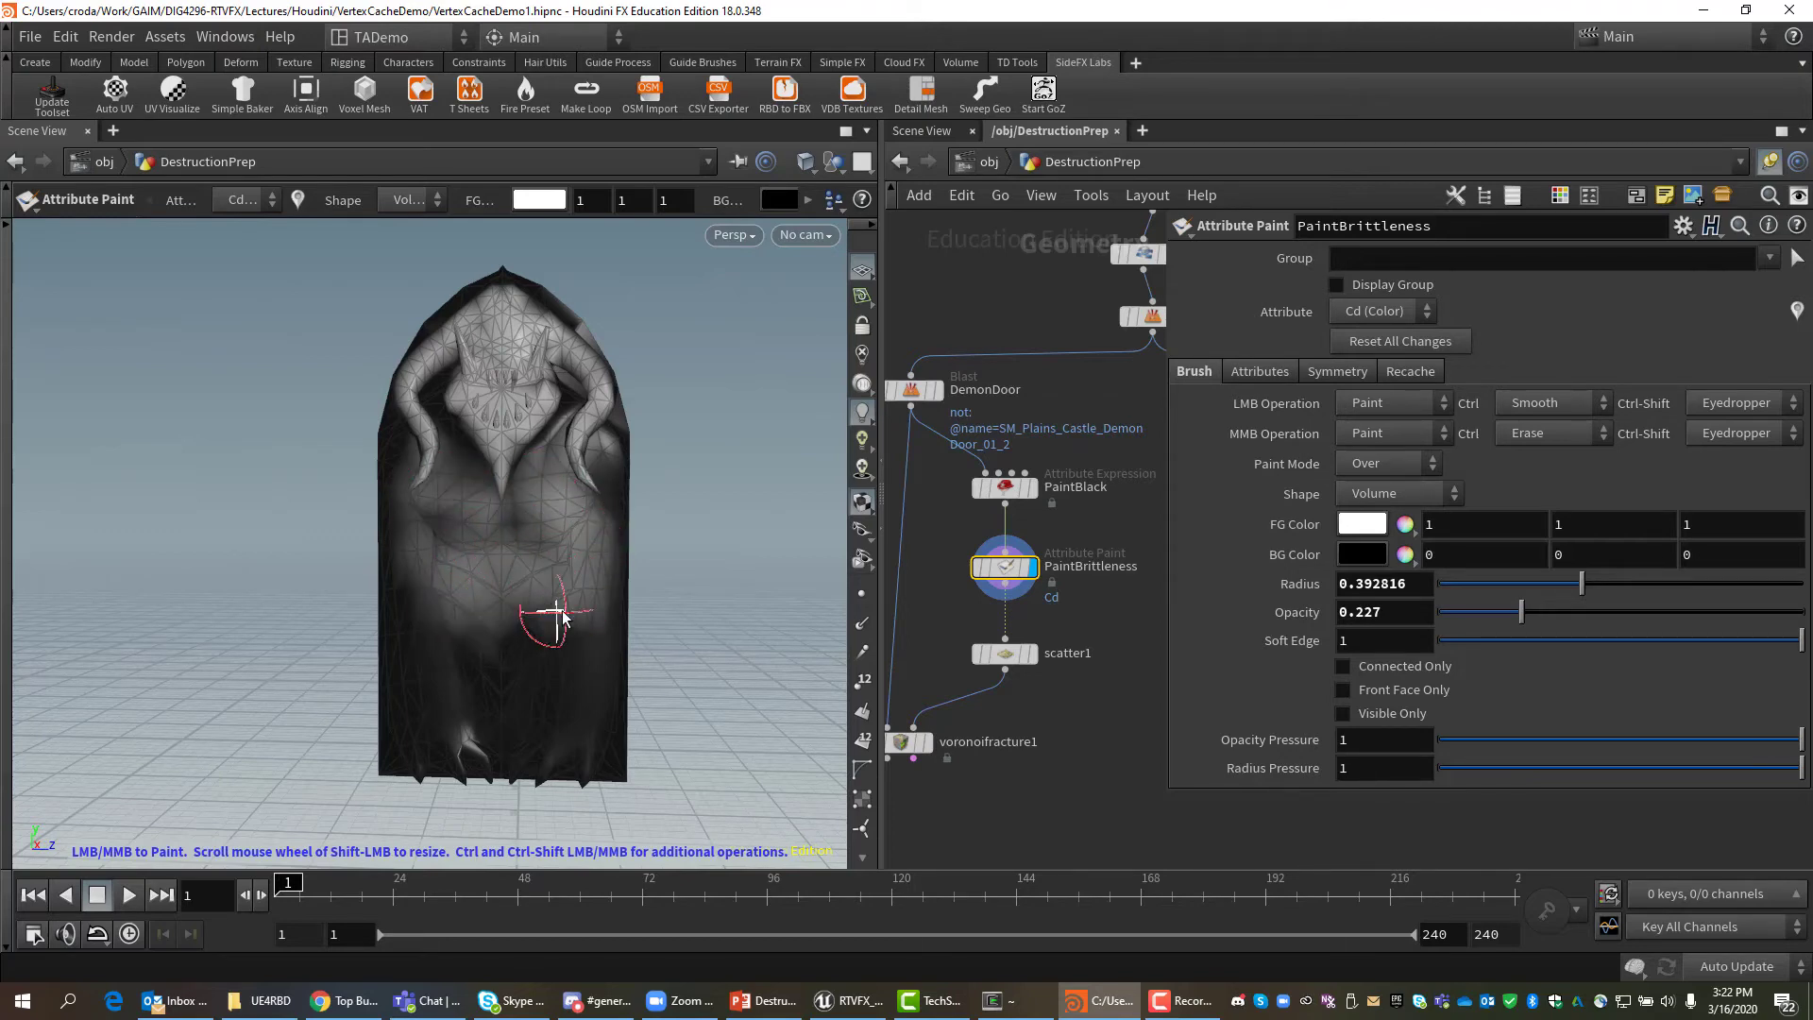
left_click(1475, 612)
mouse_move(467, 658)
left_mouse_down()
mouse_move(578, 658)
mouse_move(464, 682)
mouse_move(564, 674)
left_mouse_up()
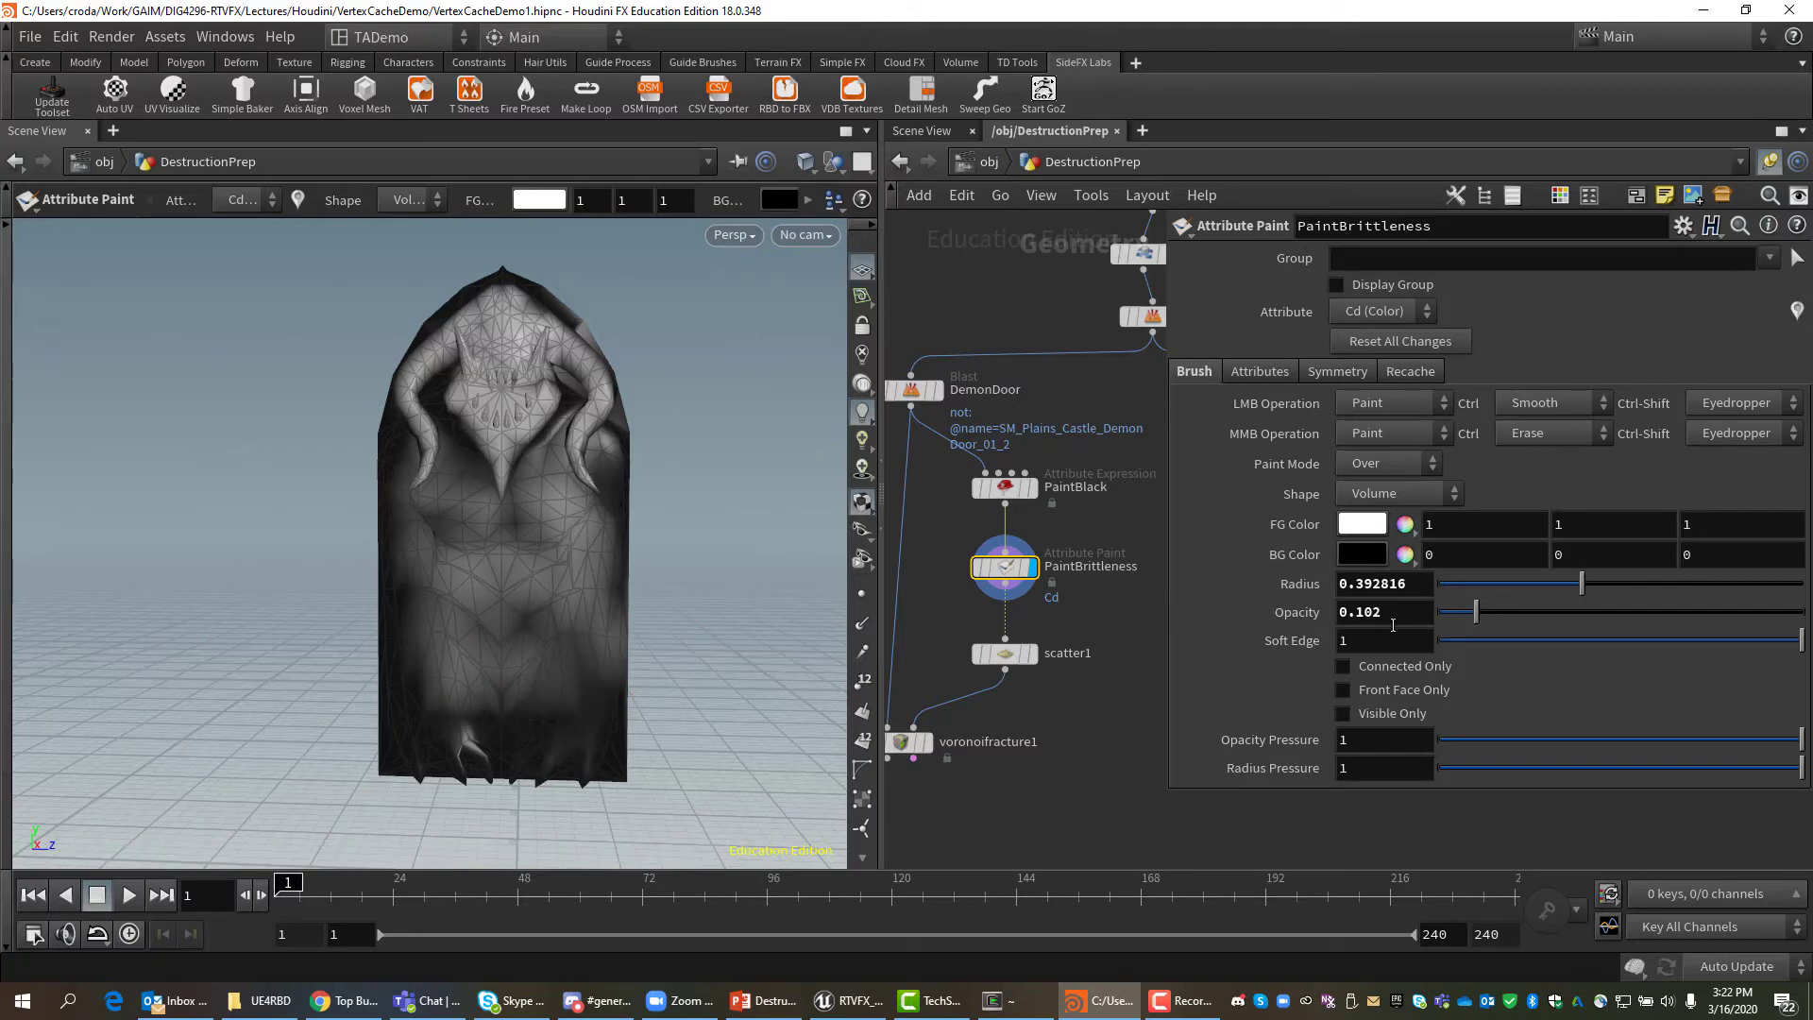
left_click(1451, 612)
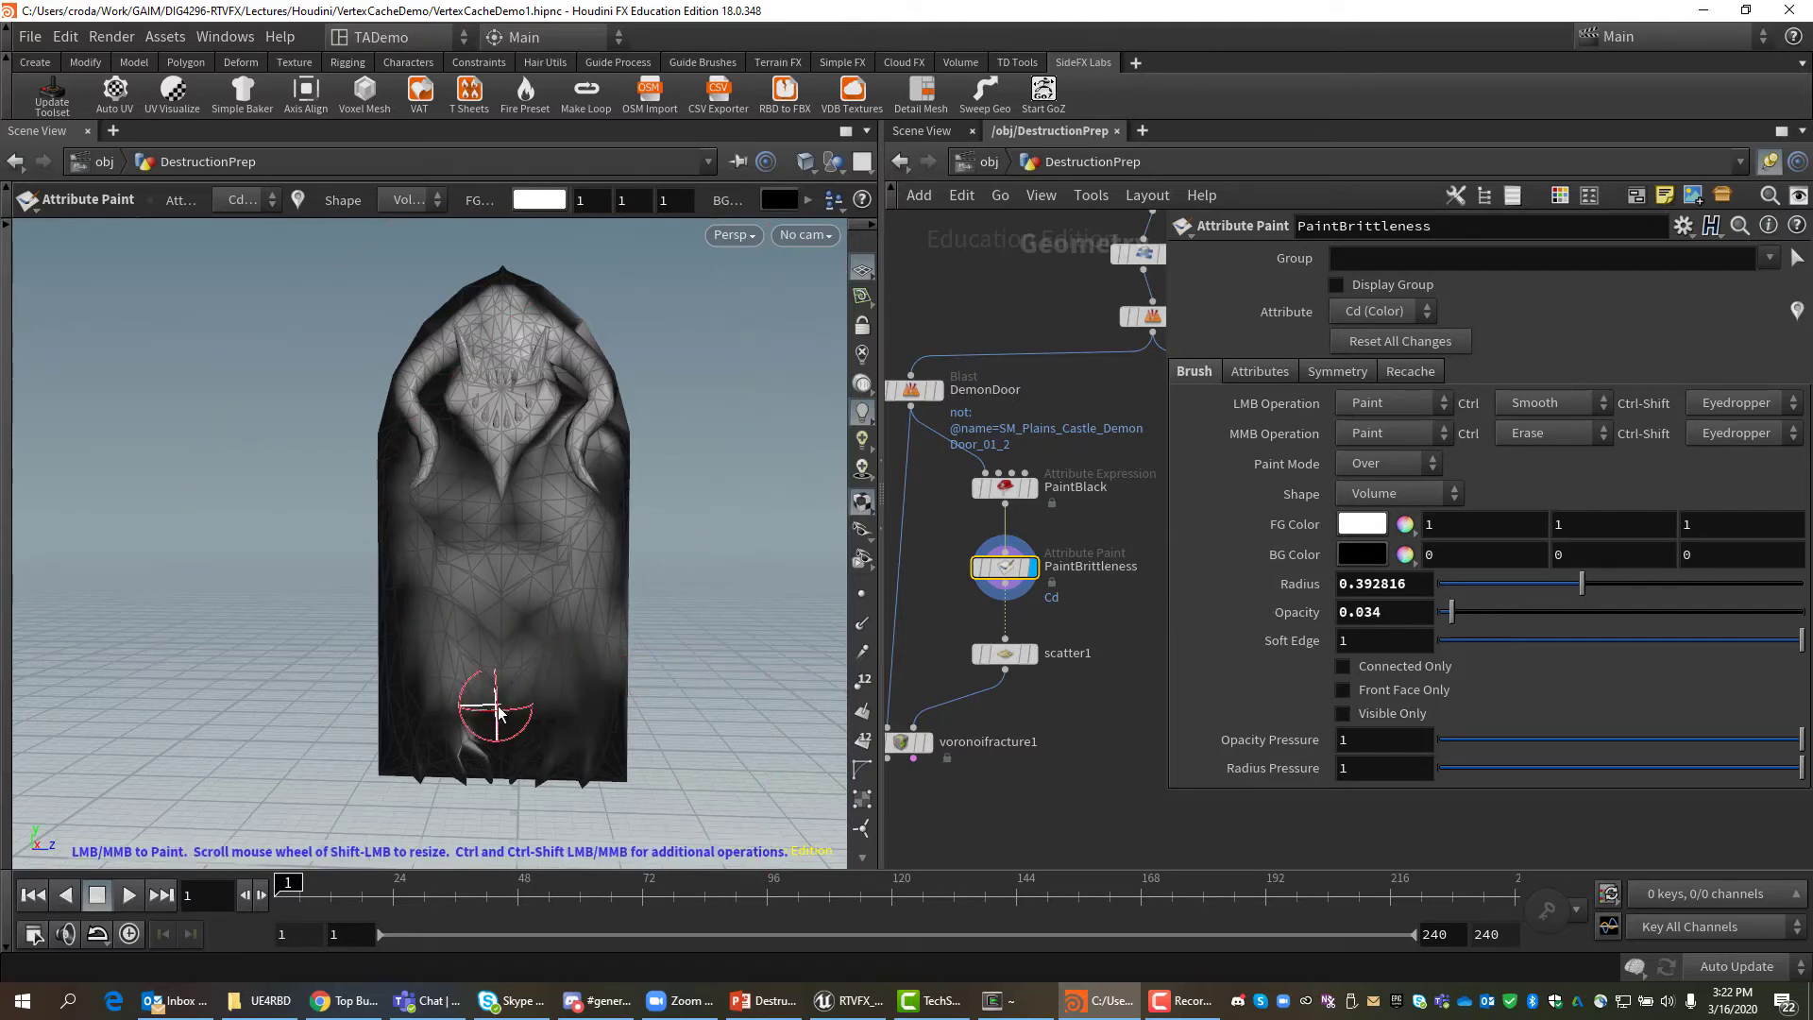
mouse_move(498, 713)
left_mouse_down()
mouse_move(444, 727)
mouse_move(582, 712)
mouse_move(546, 700)
mouse_move(492, 602)
left_mouse_up()
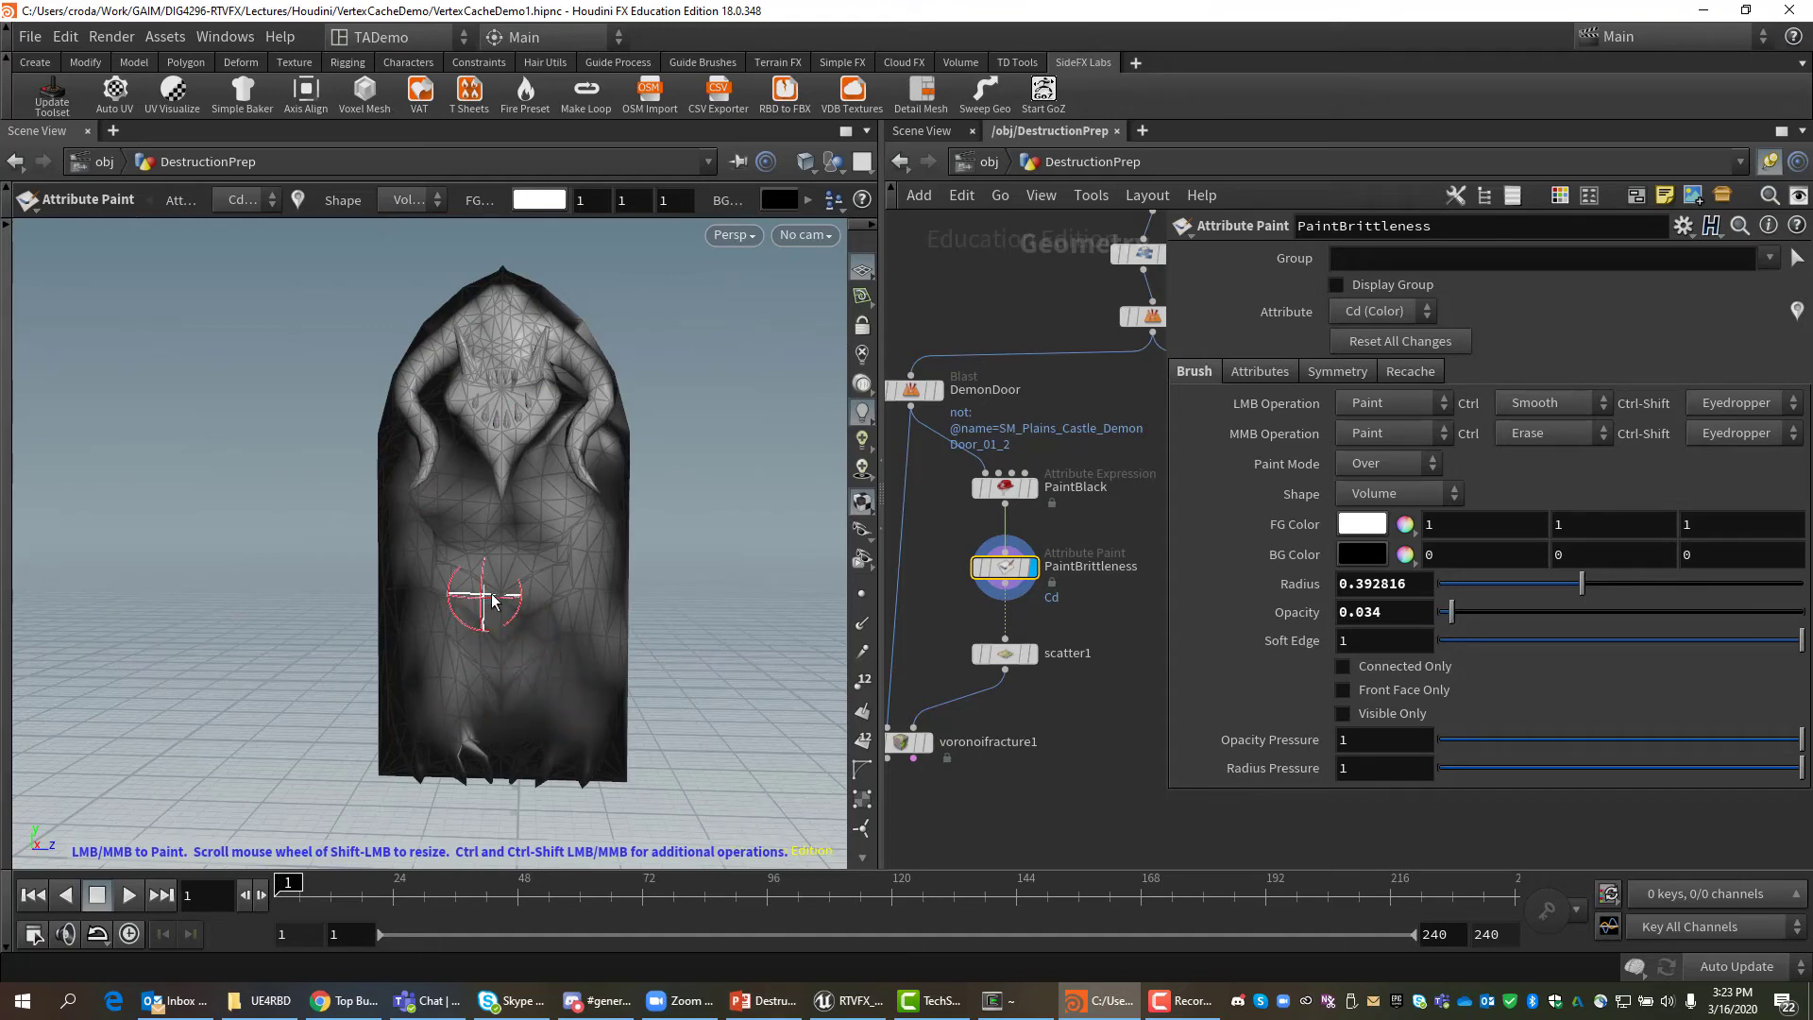
left_click_drag(1466, 610, 1493, 611)
mouse_move(521, 577)
left_mouse_down()
mouse_move(439, 546)
mouse_move(480, 521)
mouse_move(457, 519)
mouse_move(540, 517)
mouse_move(538, 570)
mouse_move(558, 478)
mouse_move(465, 482)
mouse_move(502, 511)
left_mouse_up()
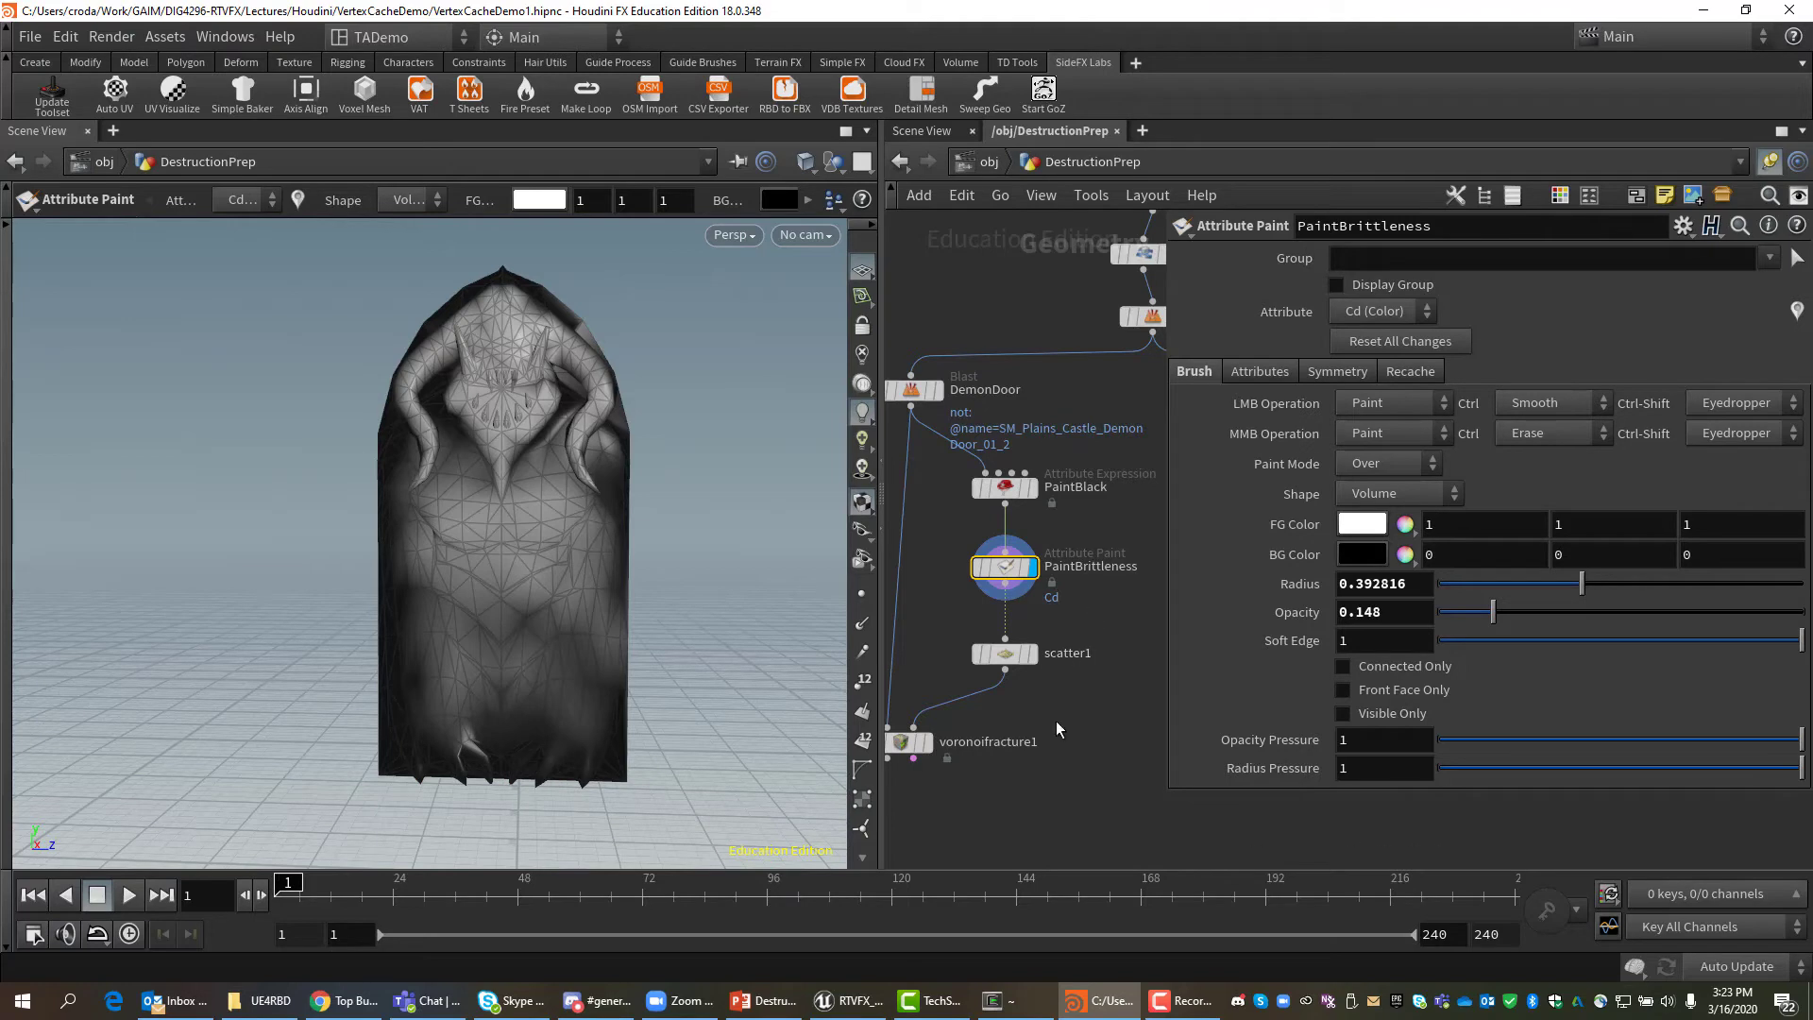
Select scatter1 and display its scattered points on the door.
mouse_move(1090, 606)
middle_mouse_down()
mouse_move(1105, 709)
mouse_move(1094, 697)
middle_mouse_up()
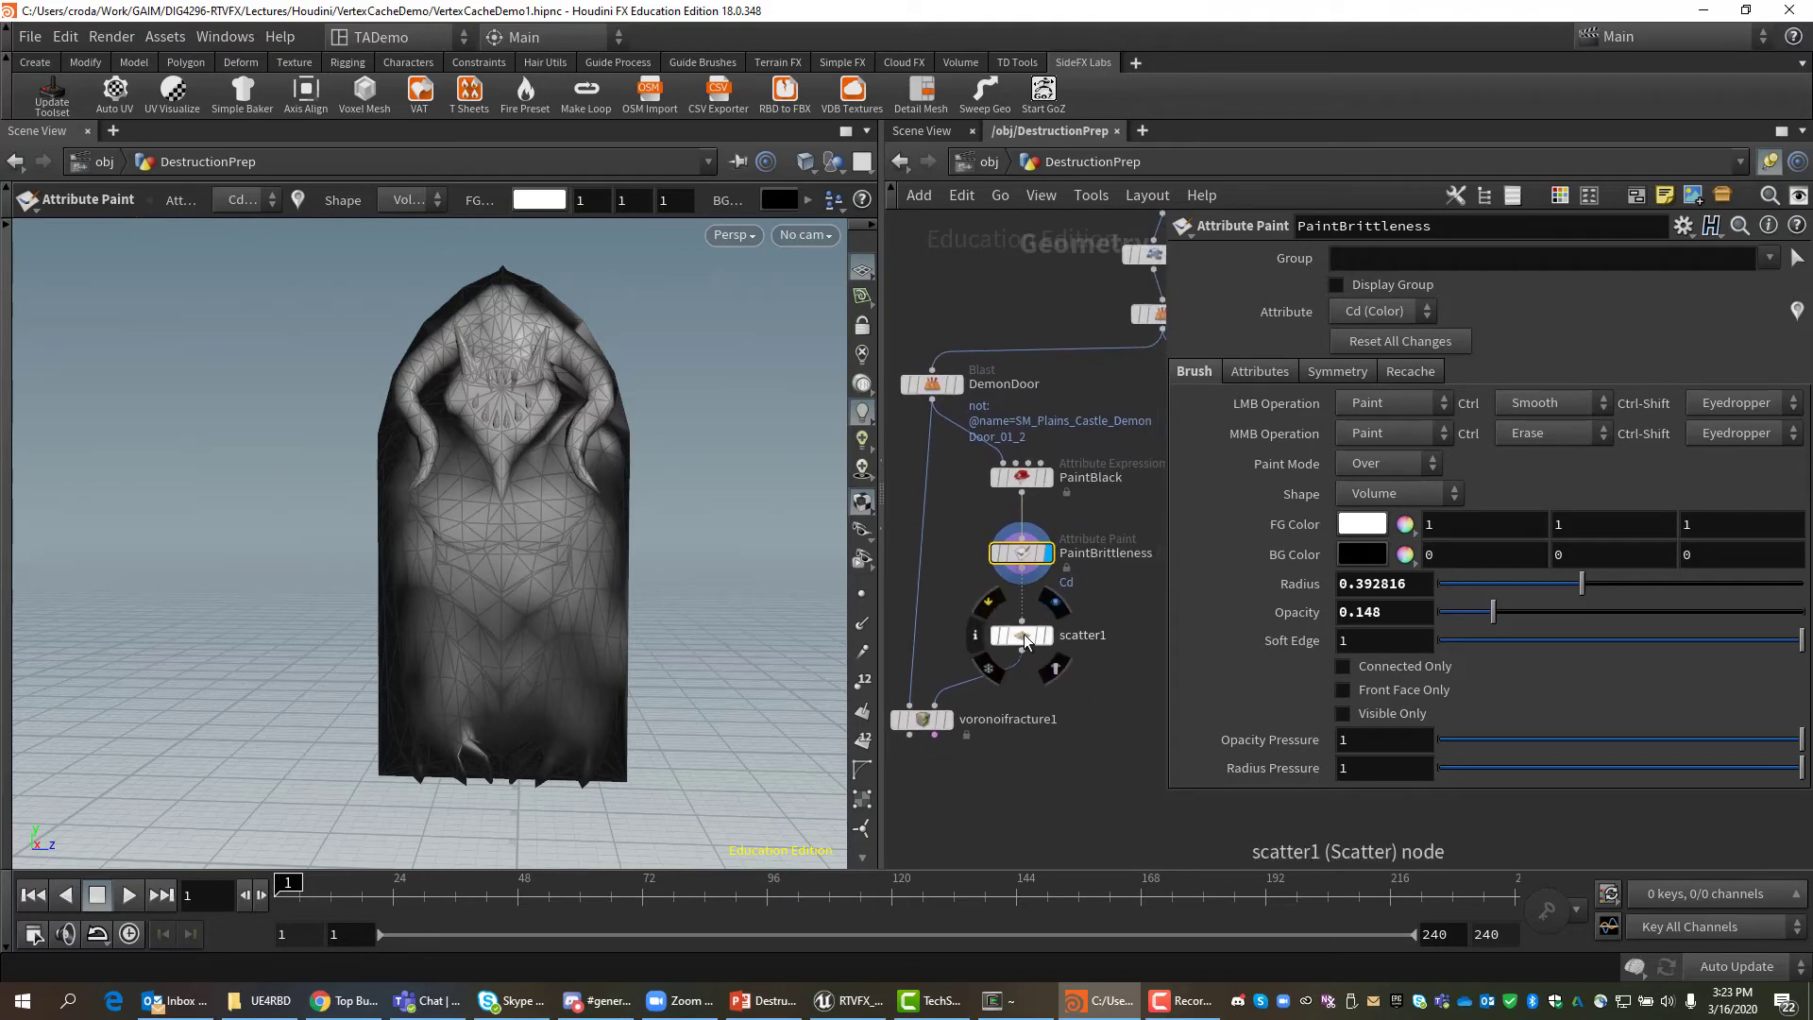
left_click(1023, 633)
left_click(1048, 635)
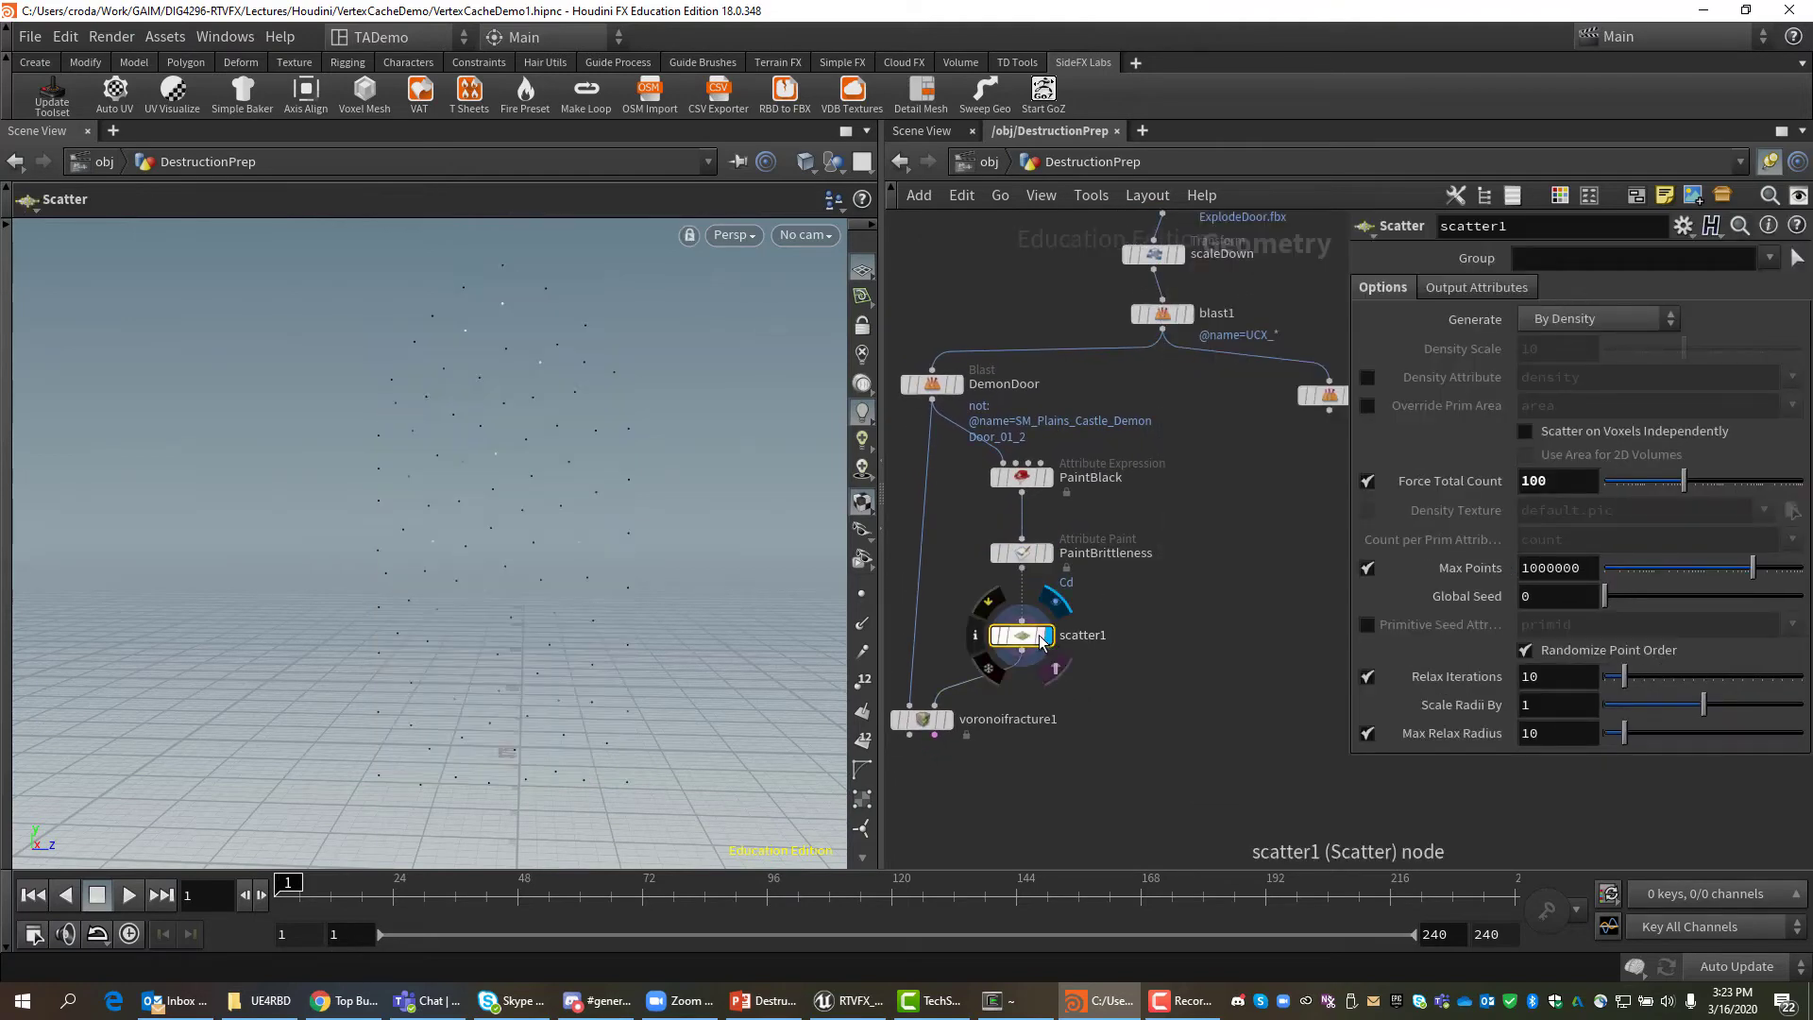
mouse_move(515, 544)
left_mouse_down("alt")
mouse_move(570, 565)
mouse_move(515, 529)
mouse_move(519, 546)
left_mouse_up("alt")
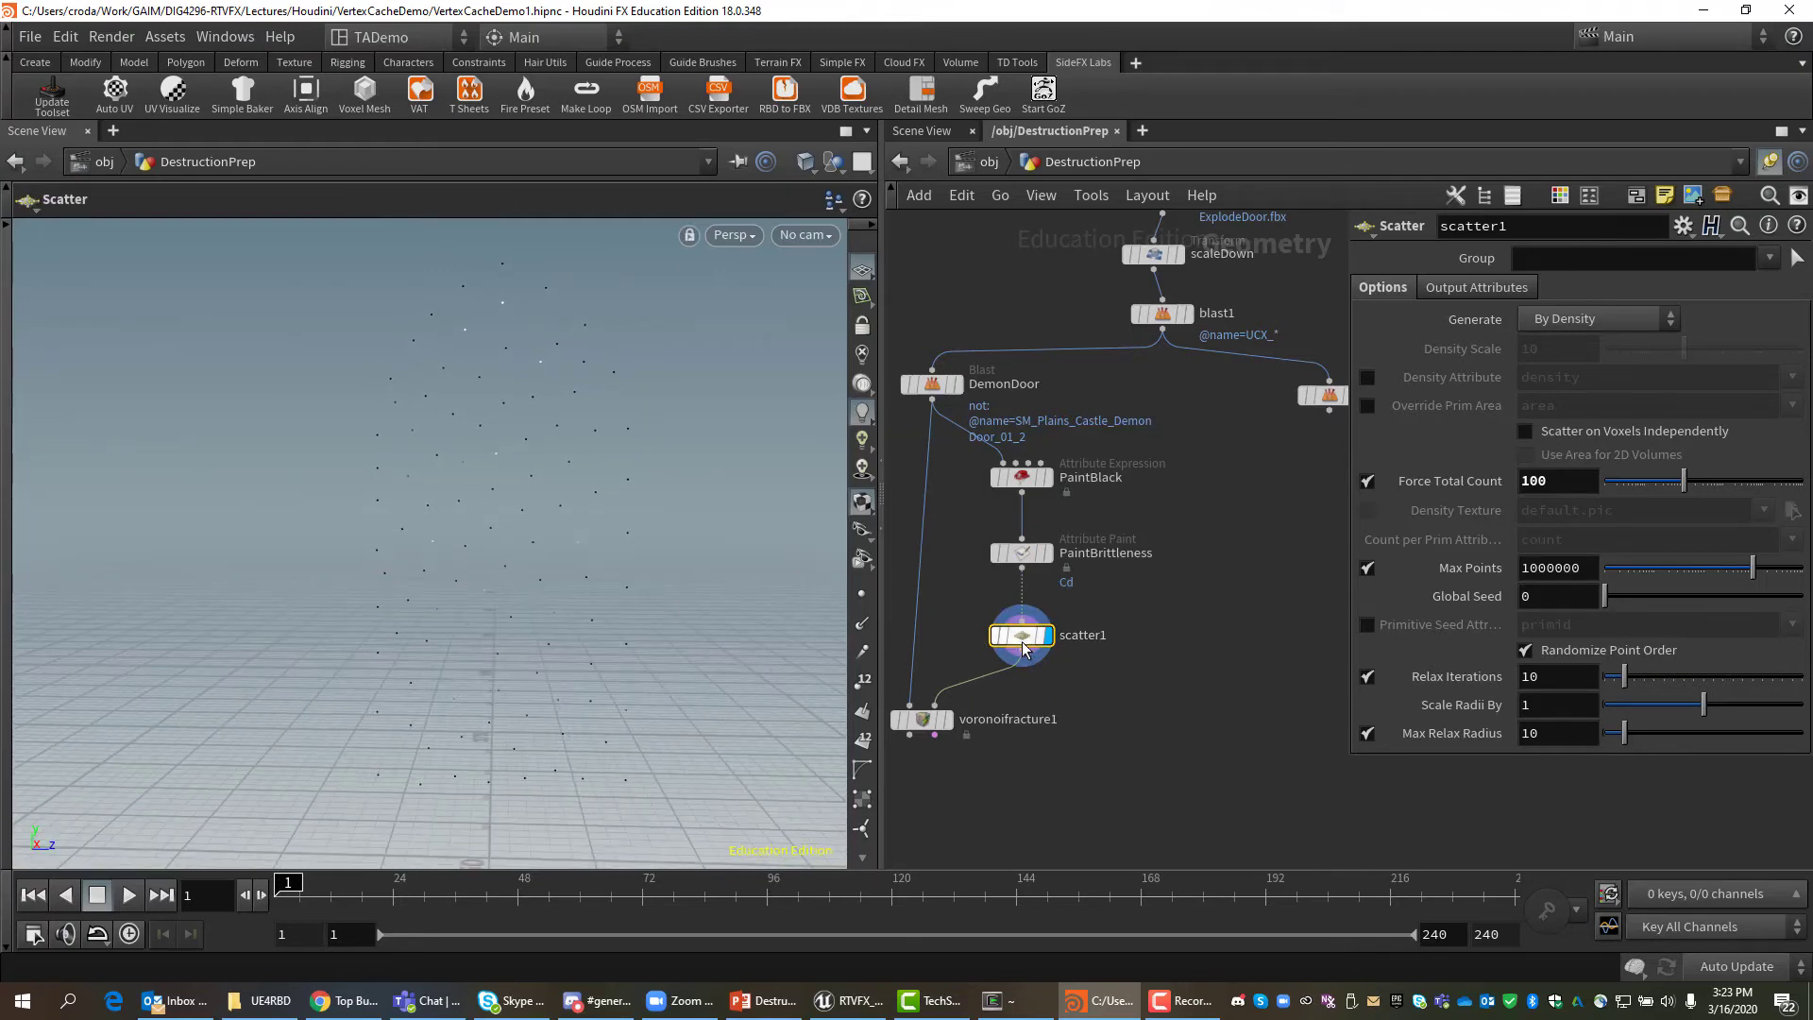
Raise scatter1's Force Total Count to 1000, keeping Generate set to By Density.
left_click(1553, 482)
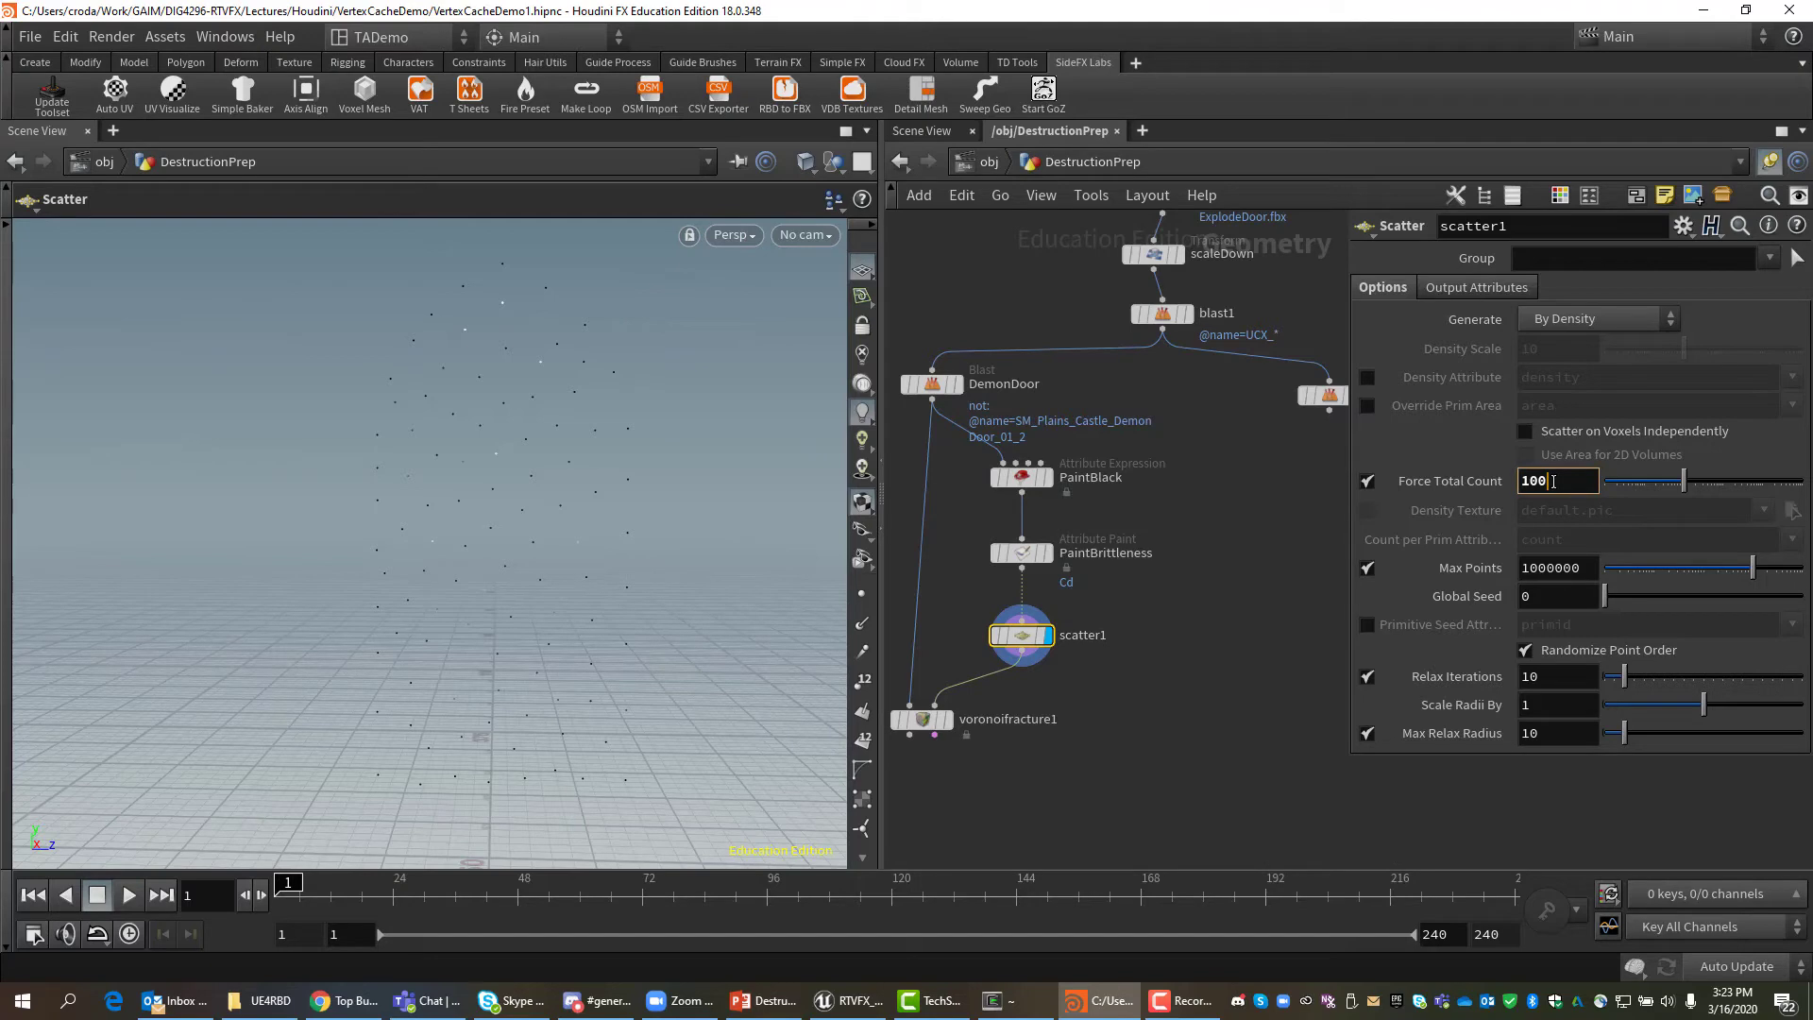
type("0")
key("Return")
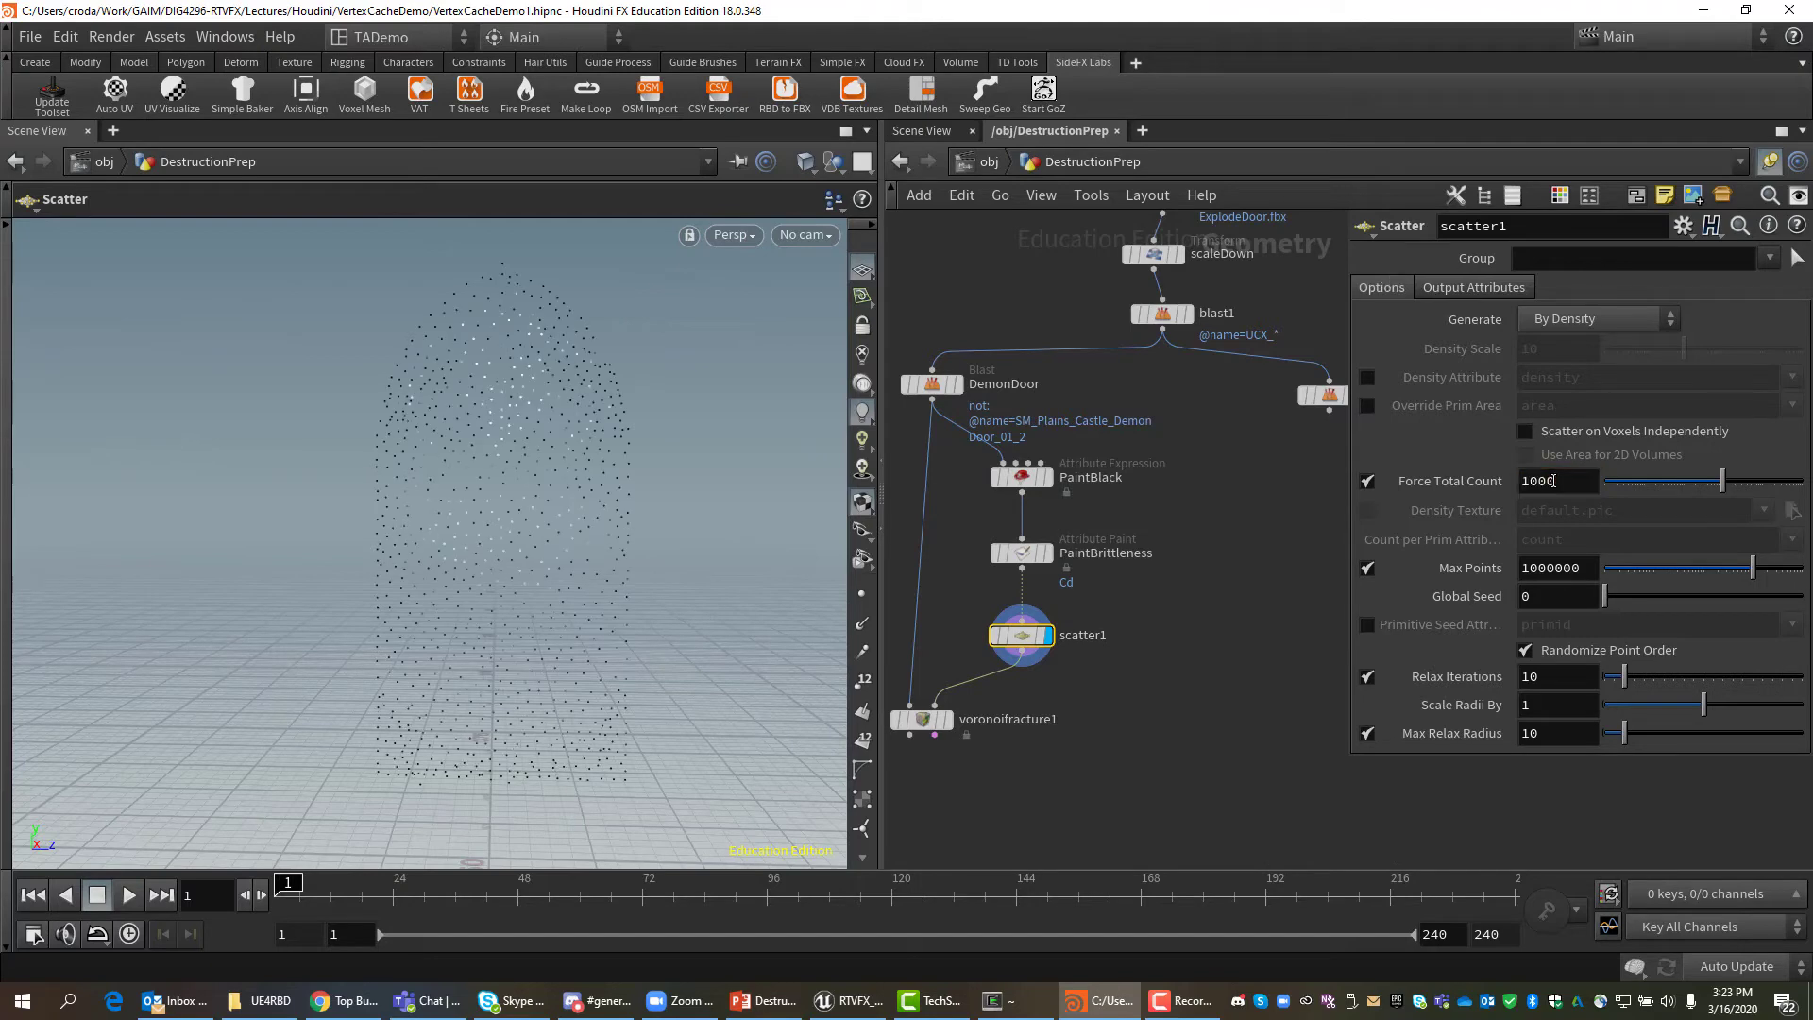
mouse_move(570, 457)
left_mouse_down("alt")
mouse_move(603, 465)
mouse_move(519, 446)
mouse_move(490, 485)
mouse_move(542, 497)
mouse_move(538, 453)
mouse_move(479, 478)
mouse_move(478, 518)
mouse_move(566, 465)
mouse_move(541, 456)
mouse_move(542, 501)
mouse_move(562, 469)
mouse_move(587, 485)
left_mouse_up("alt")
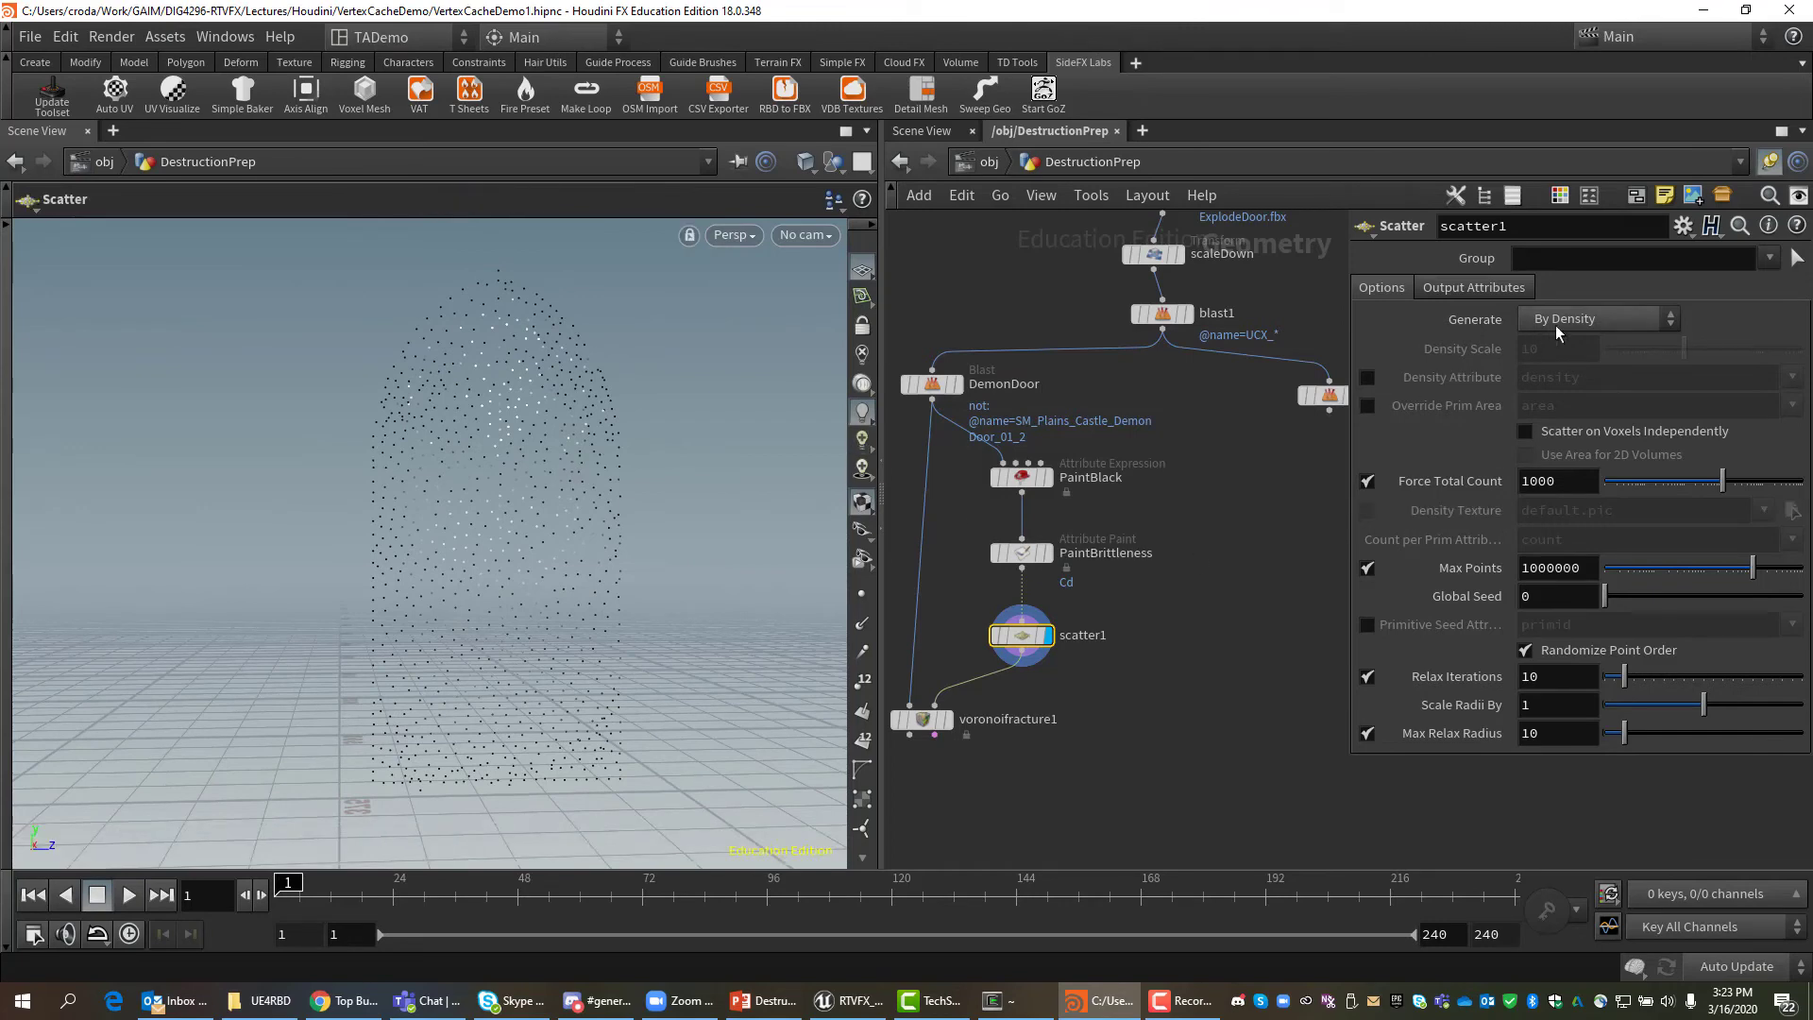
left_click(1659, 321)
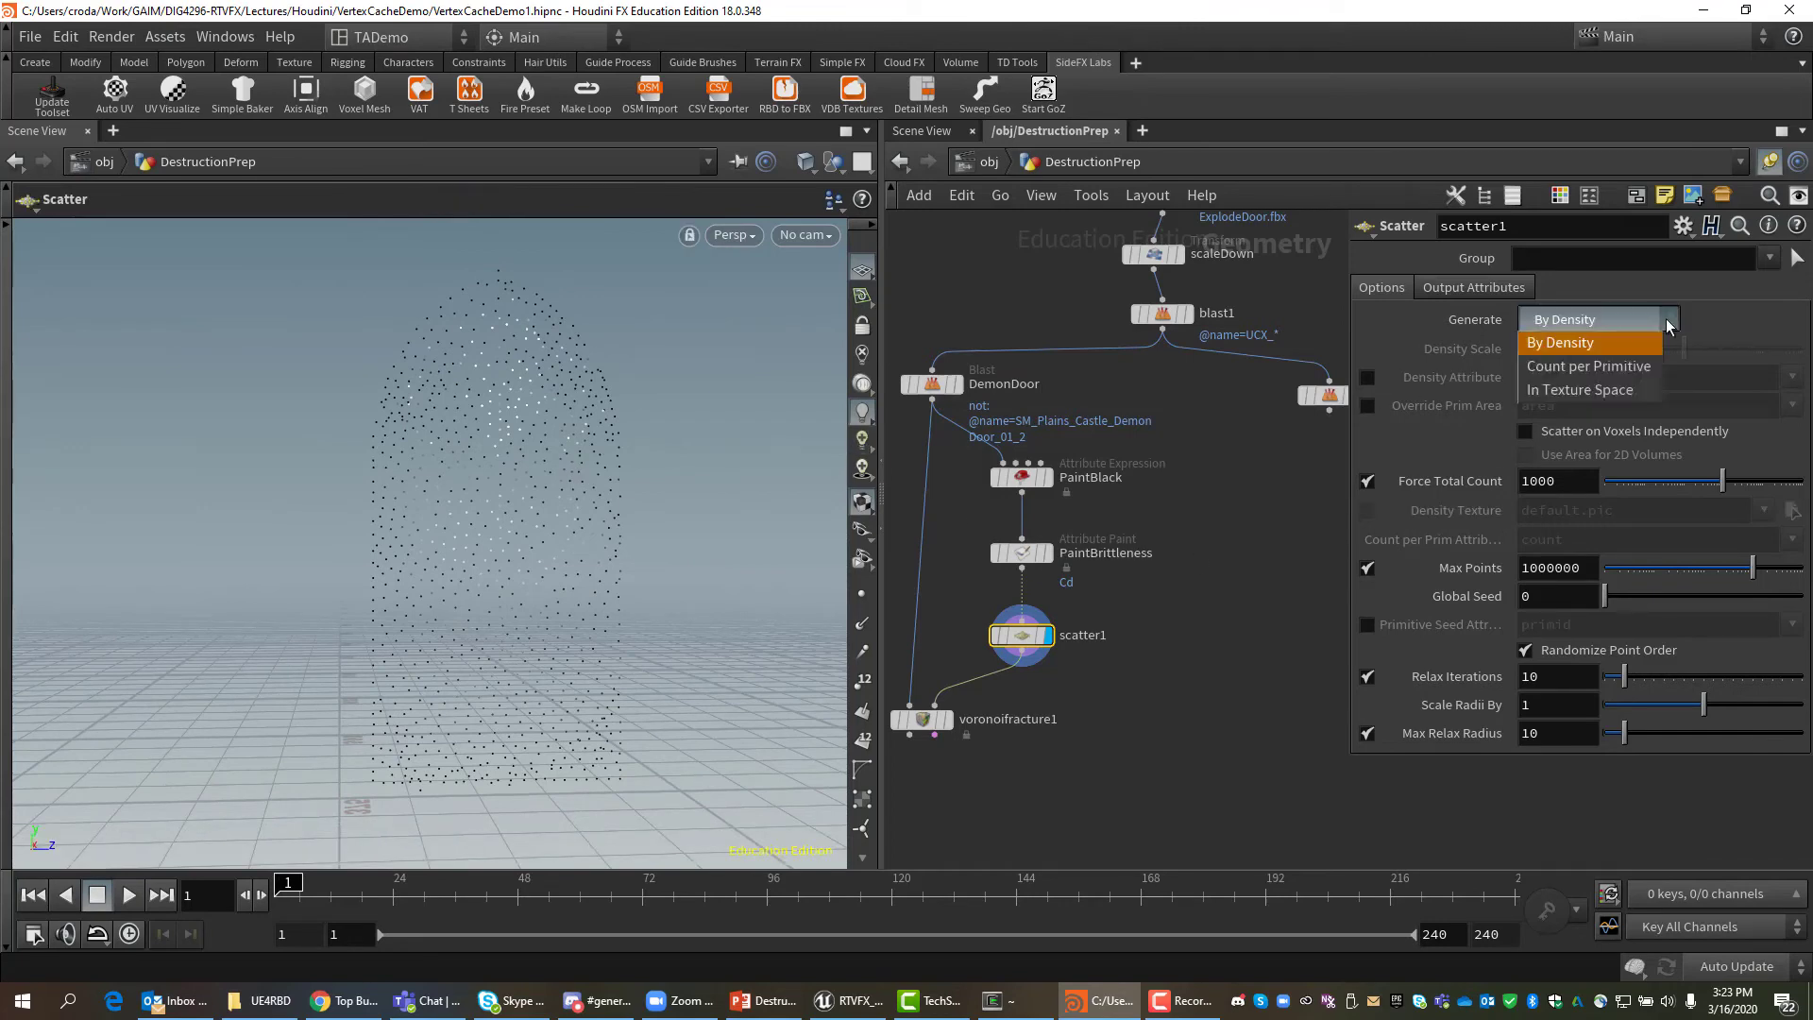
left_click(1594, 348)
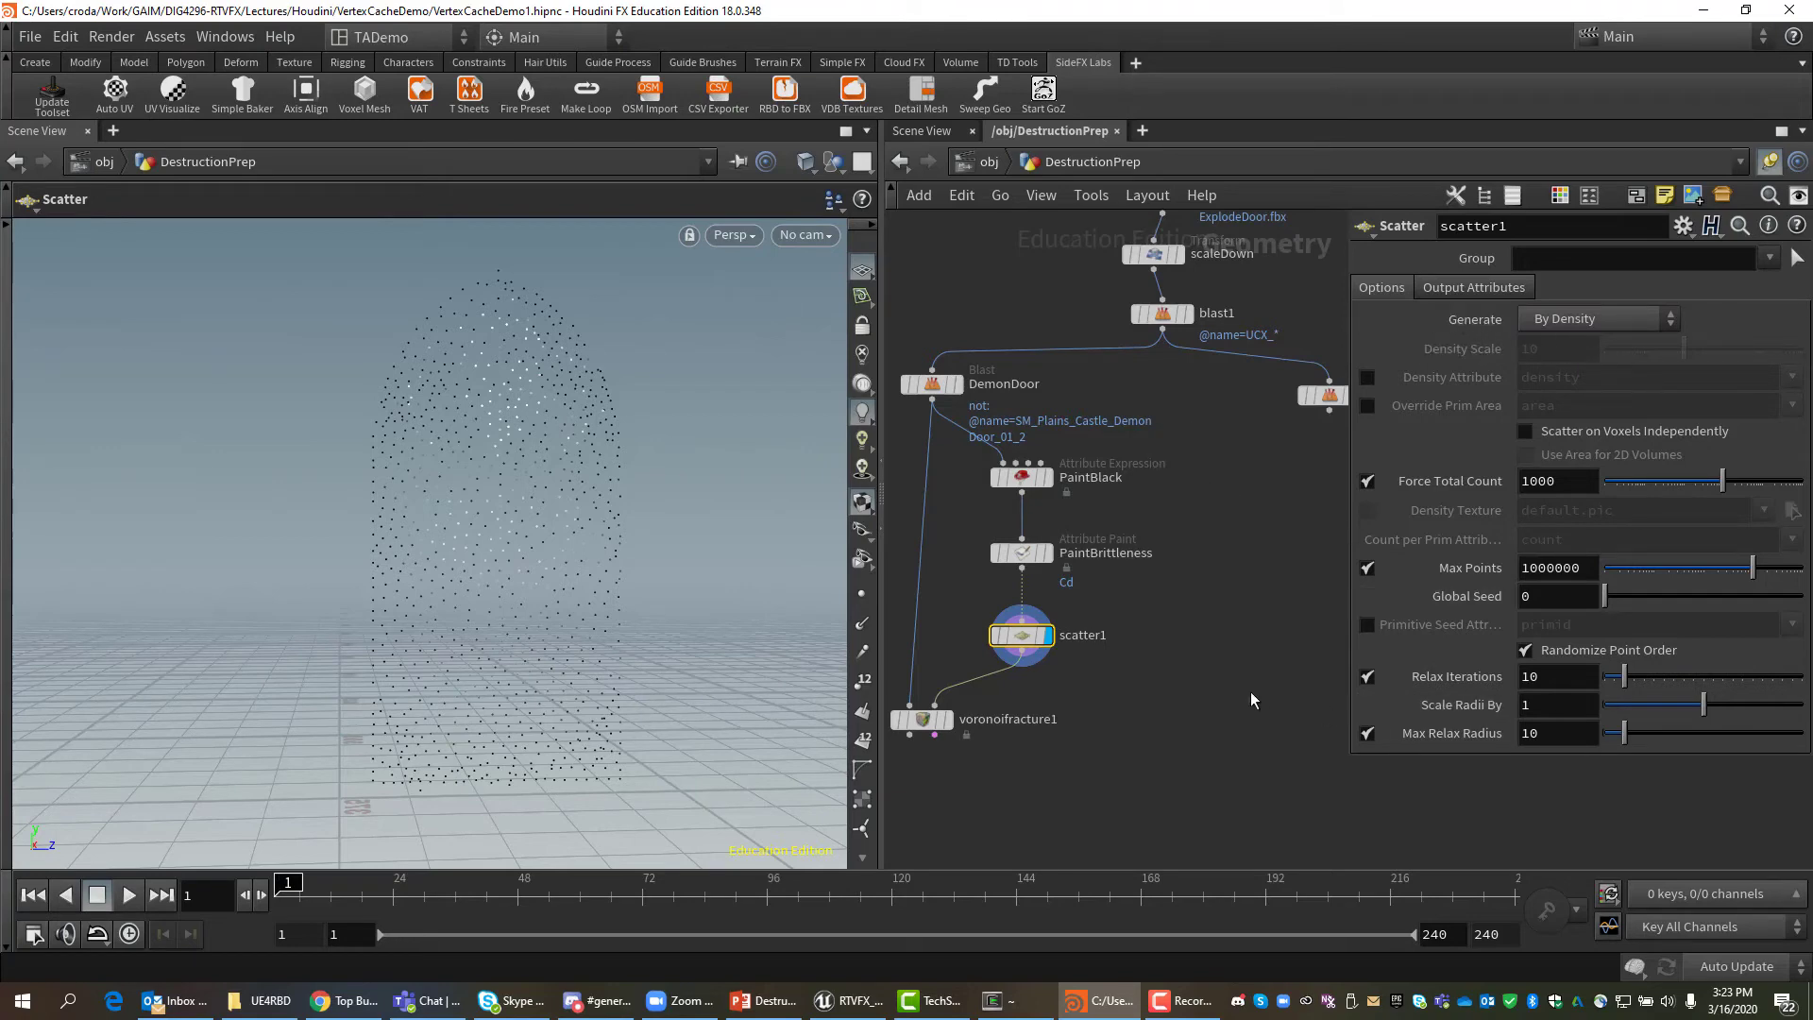
key("Escape")
left_click_drag(570, 721, 482, 604)
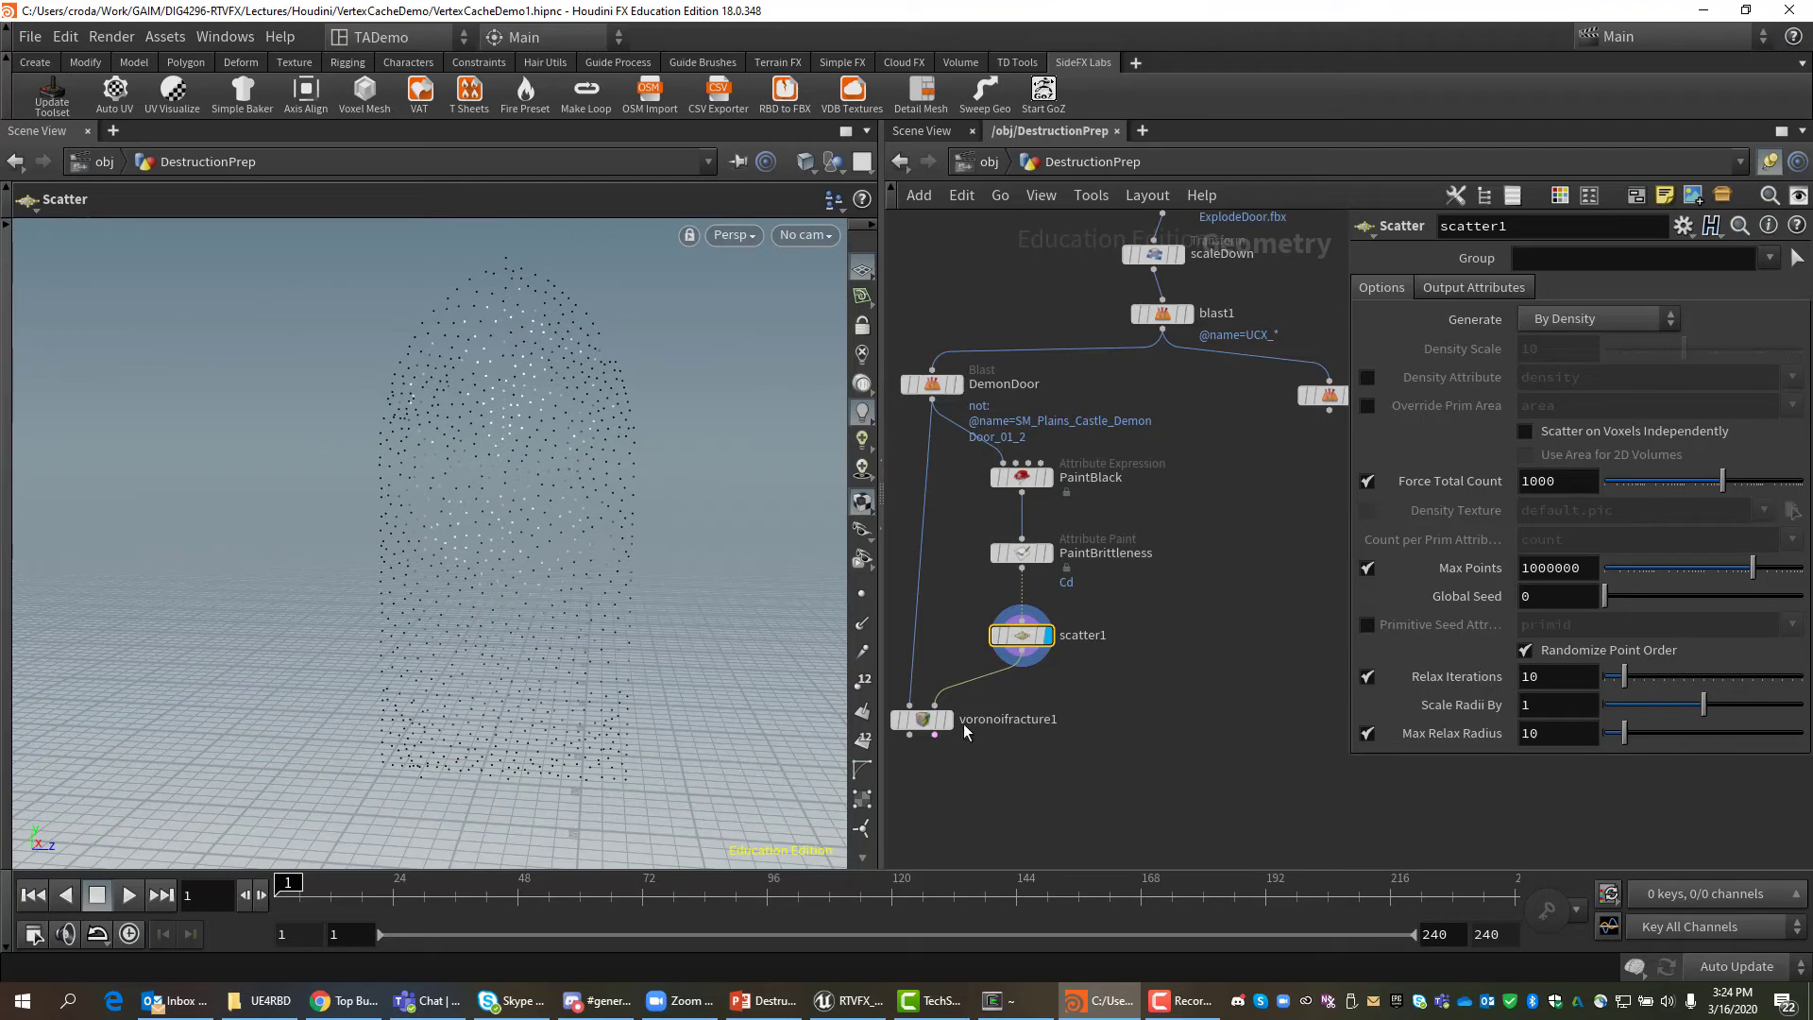
mouse_move(922, 722)
Display voronoifracture1's fractured door, then bring up scatter1's parameters.
left_click(928, 723)
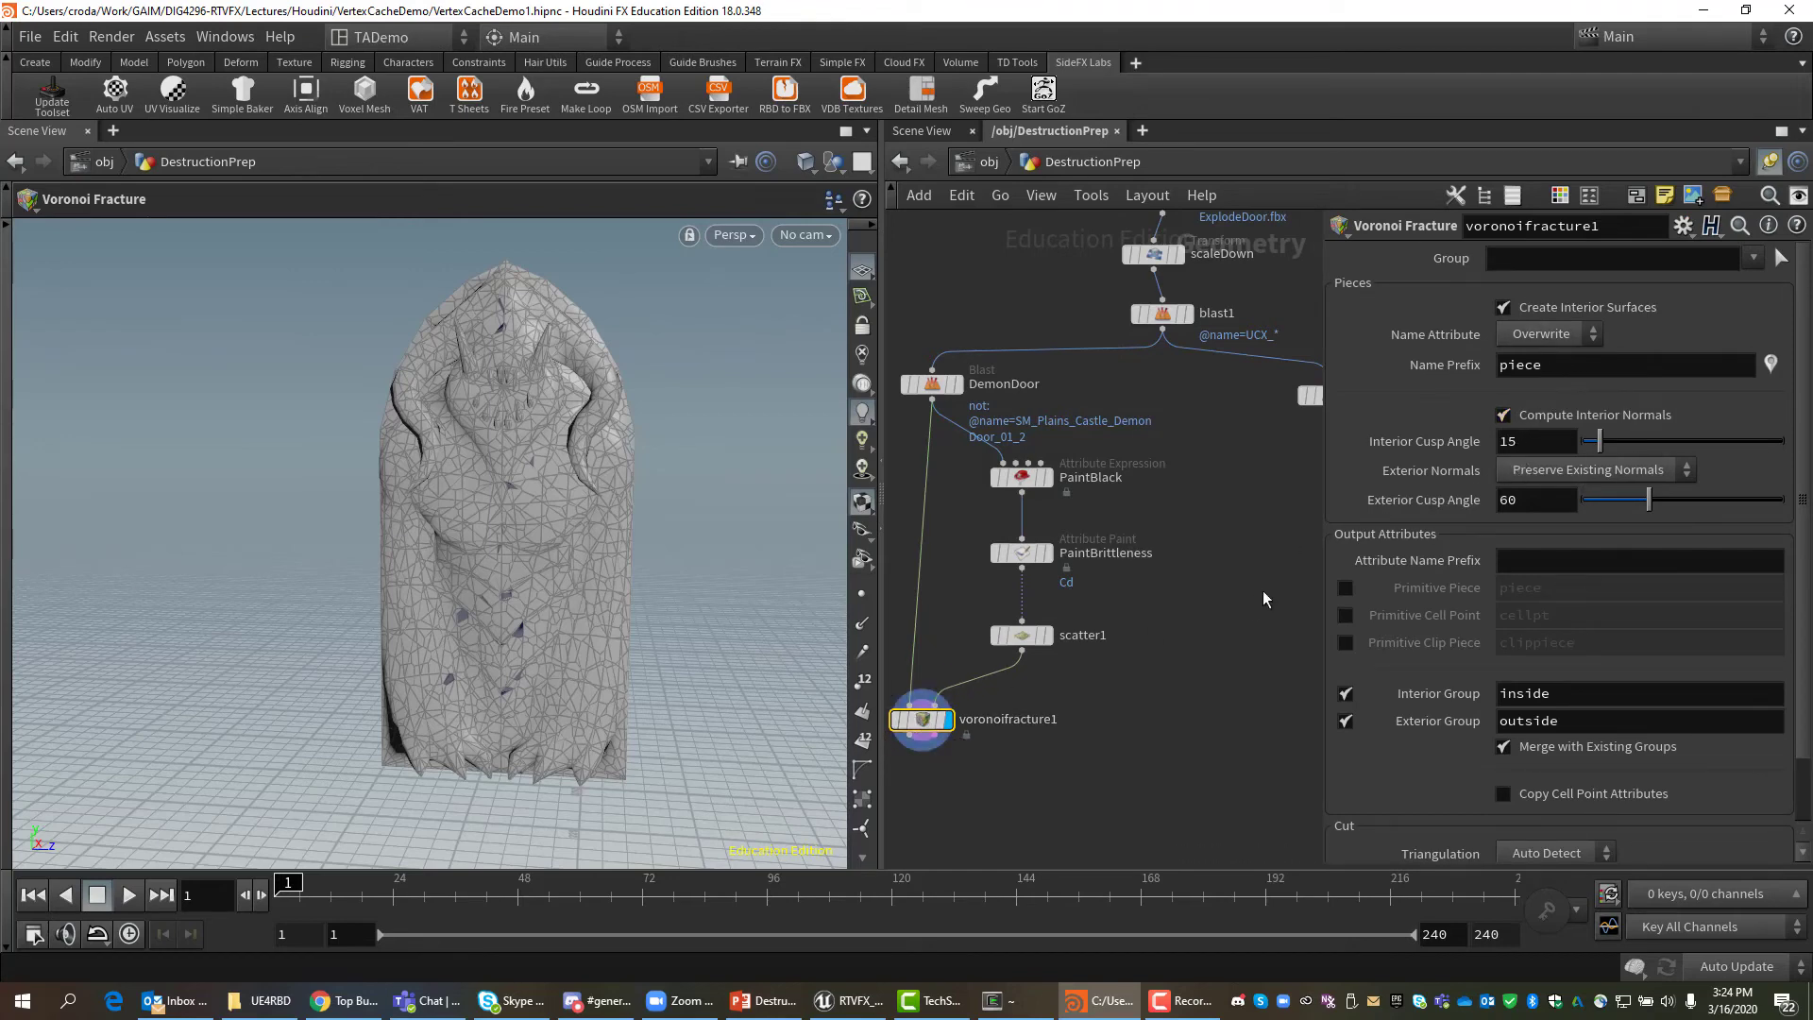
left_click(1025, 634)
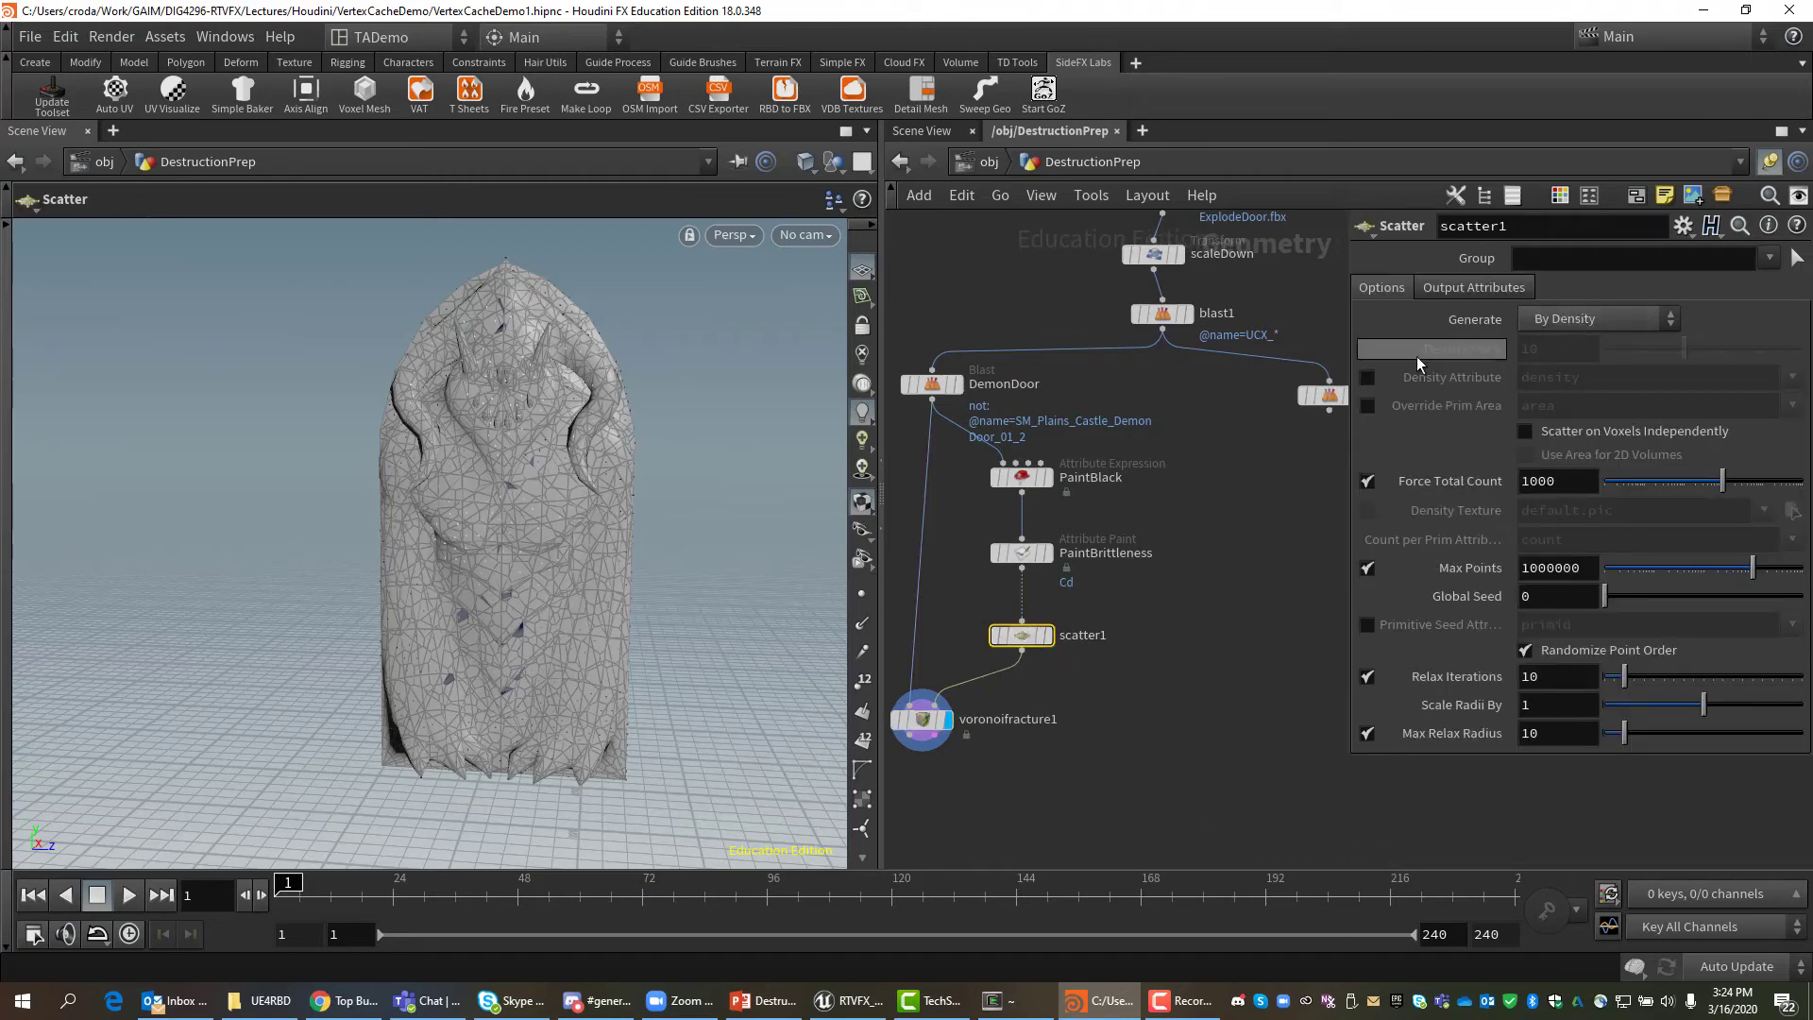
Enable scatter1's Density Attribute and set it to the colour attribute Cd.
left_click(1526, 377)
left_click_drag(1608, 379, 1517, 383)
left_click(1791, 377)
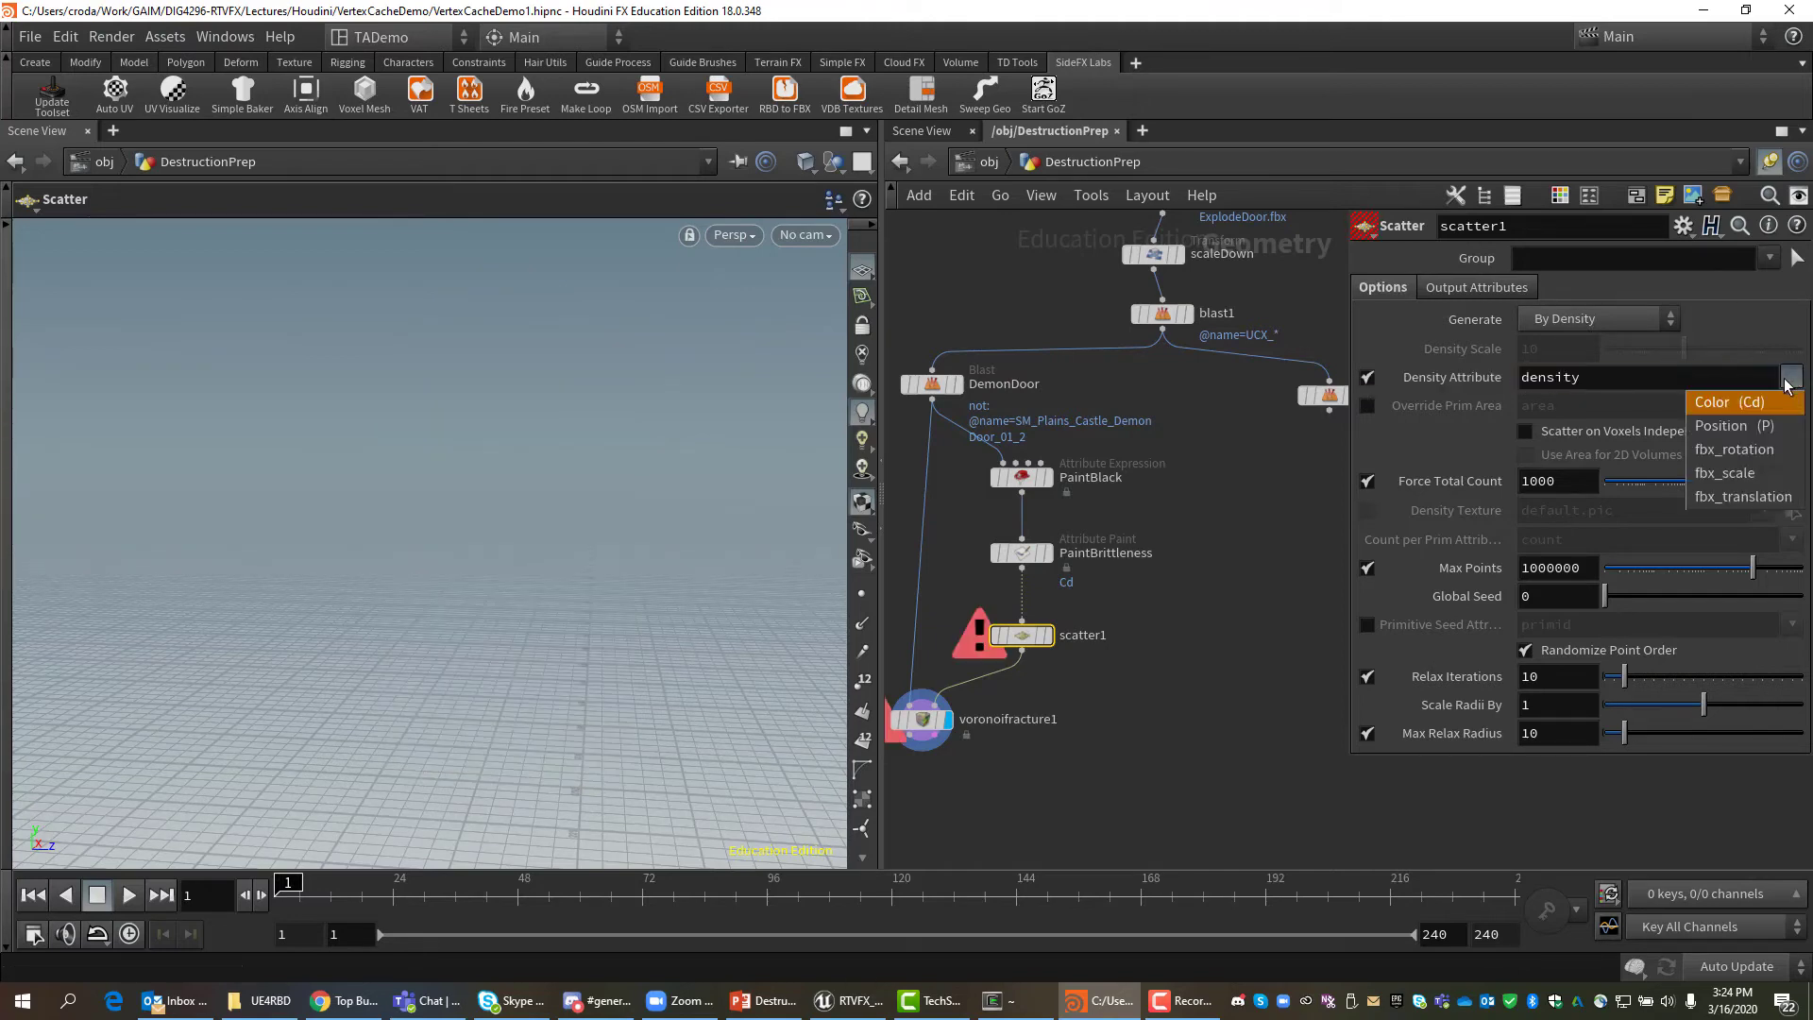
left_click(1732, 404)
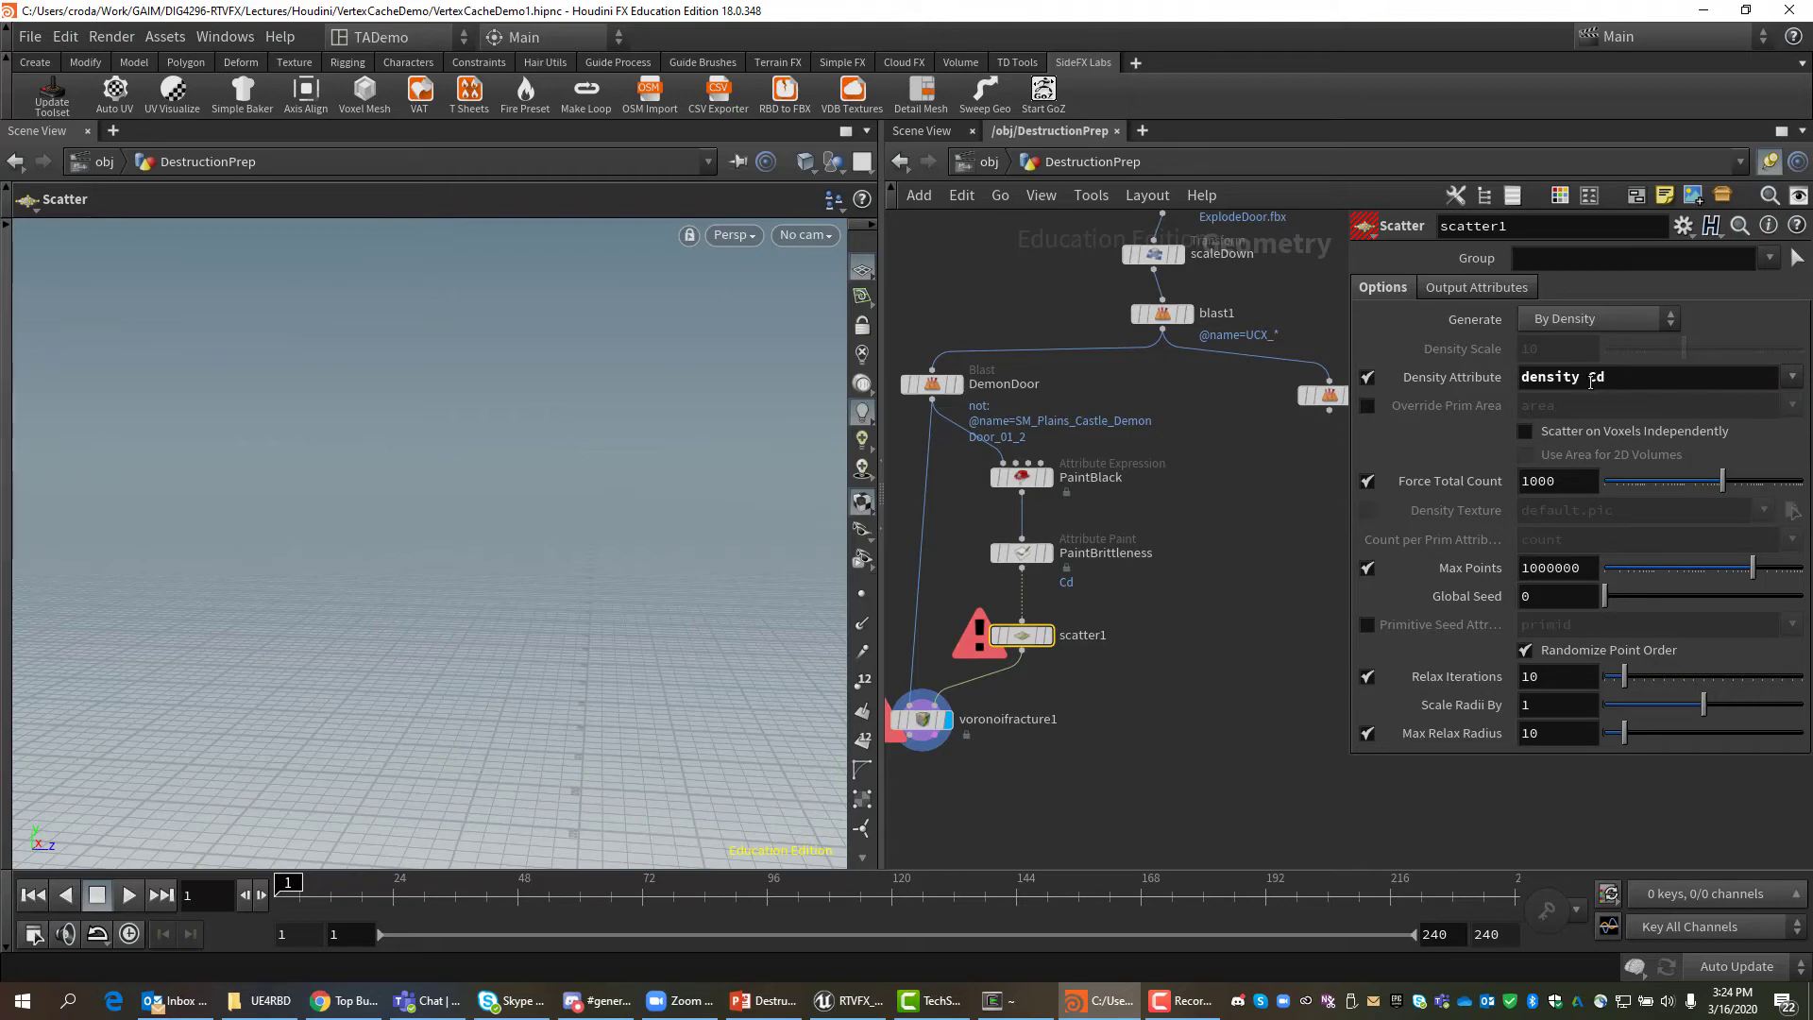
left_click_drag(1584, 379, 1506, 392)
key("BackSpace")
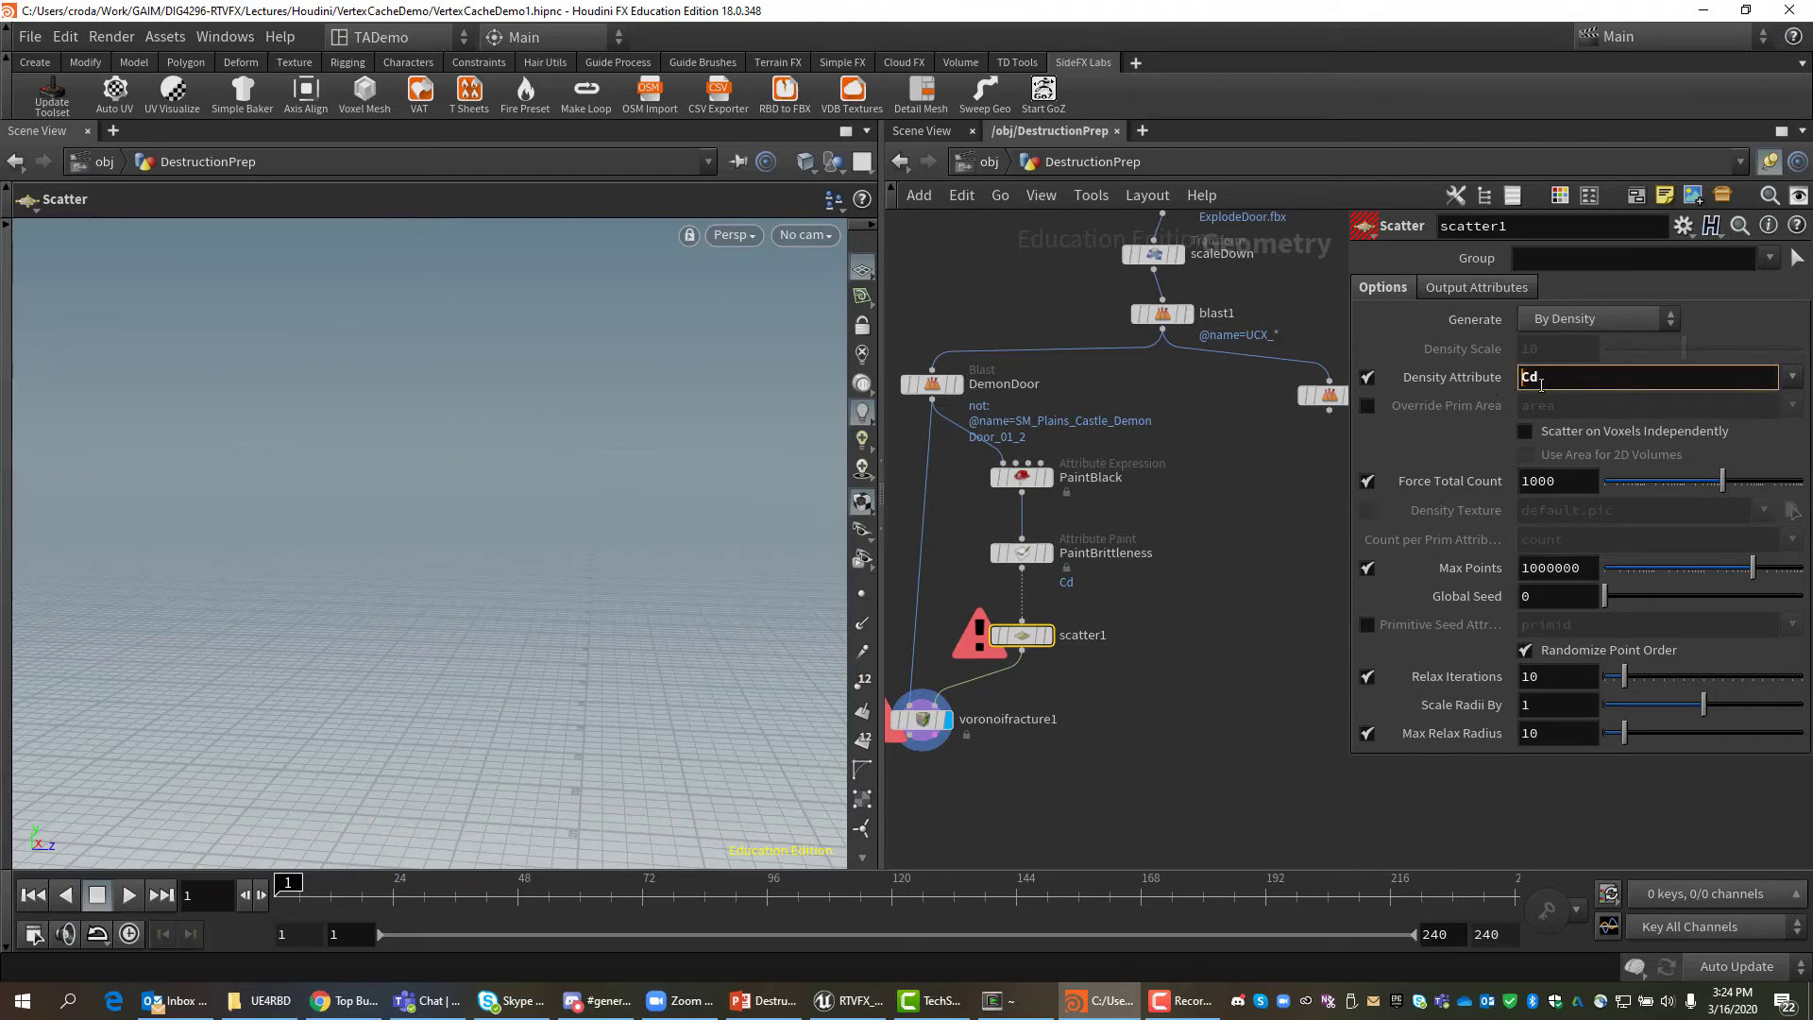
key("Return")
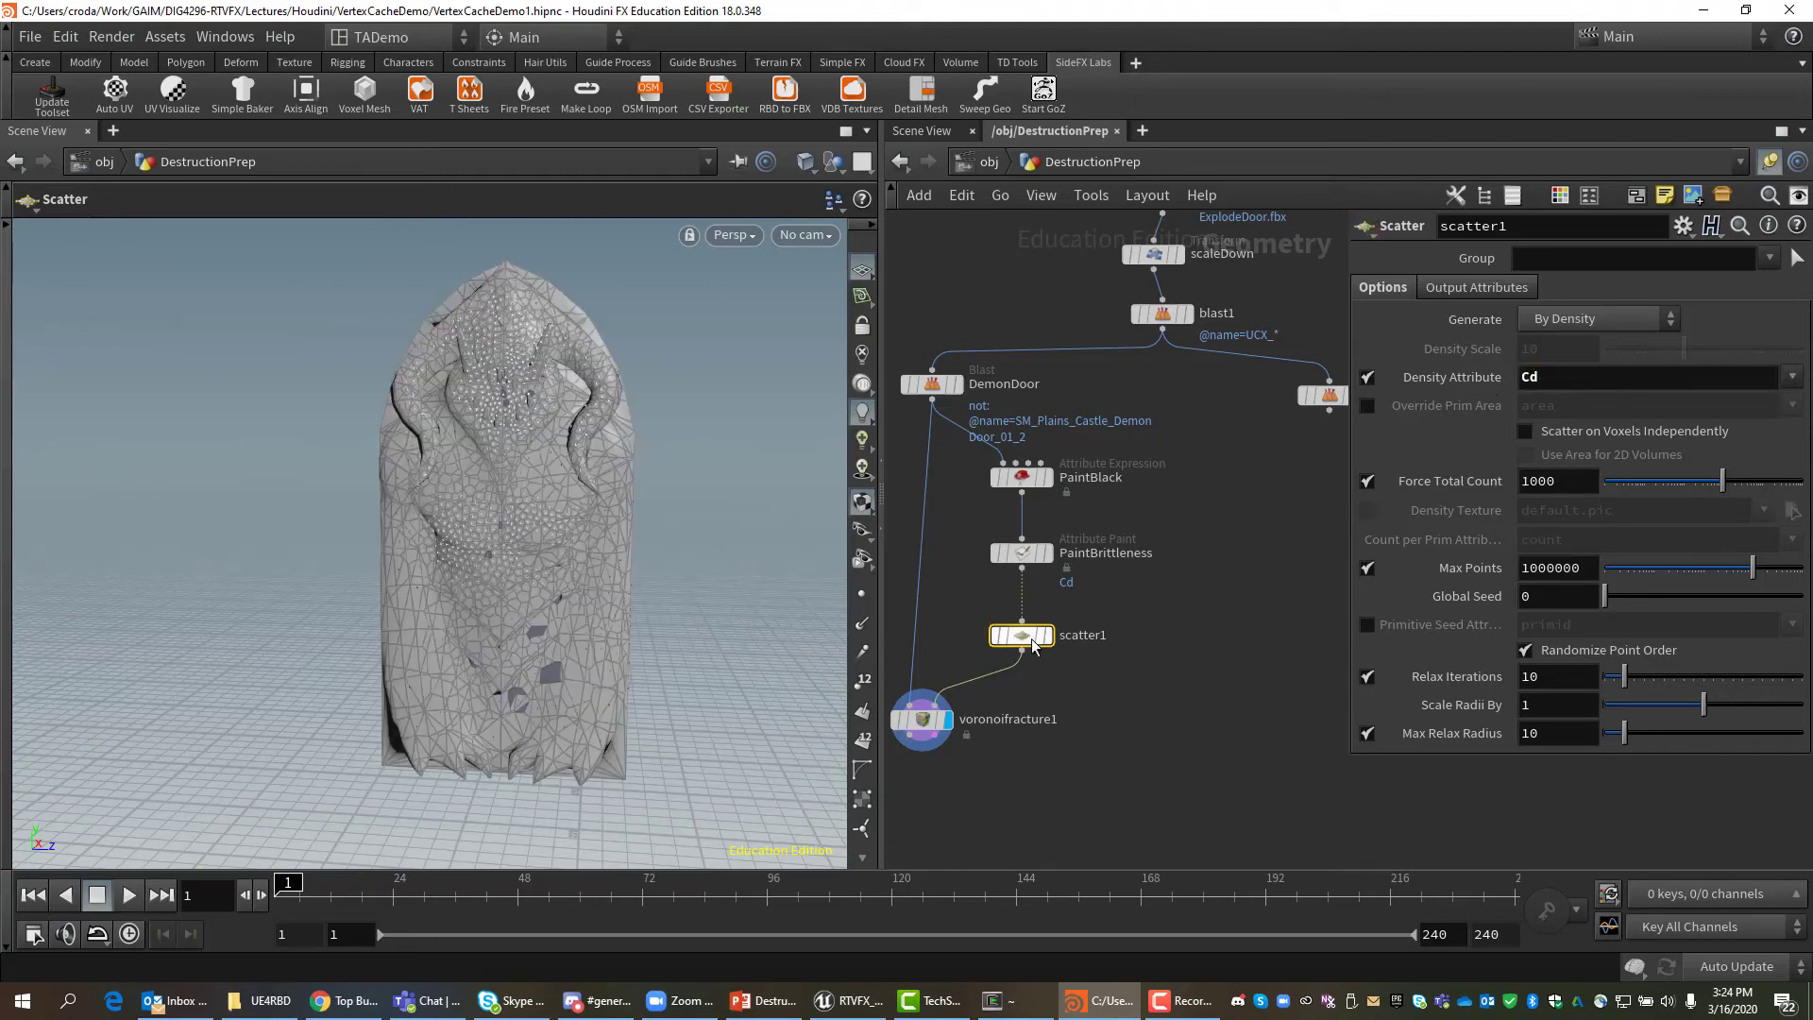
Orbit the view to check the points clustering over the painted head.
key("Escape")
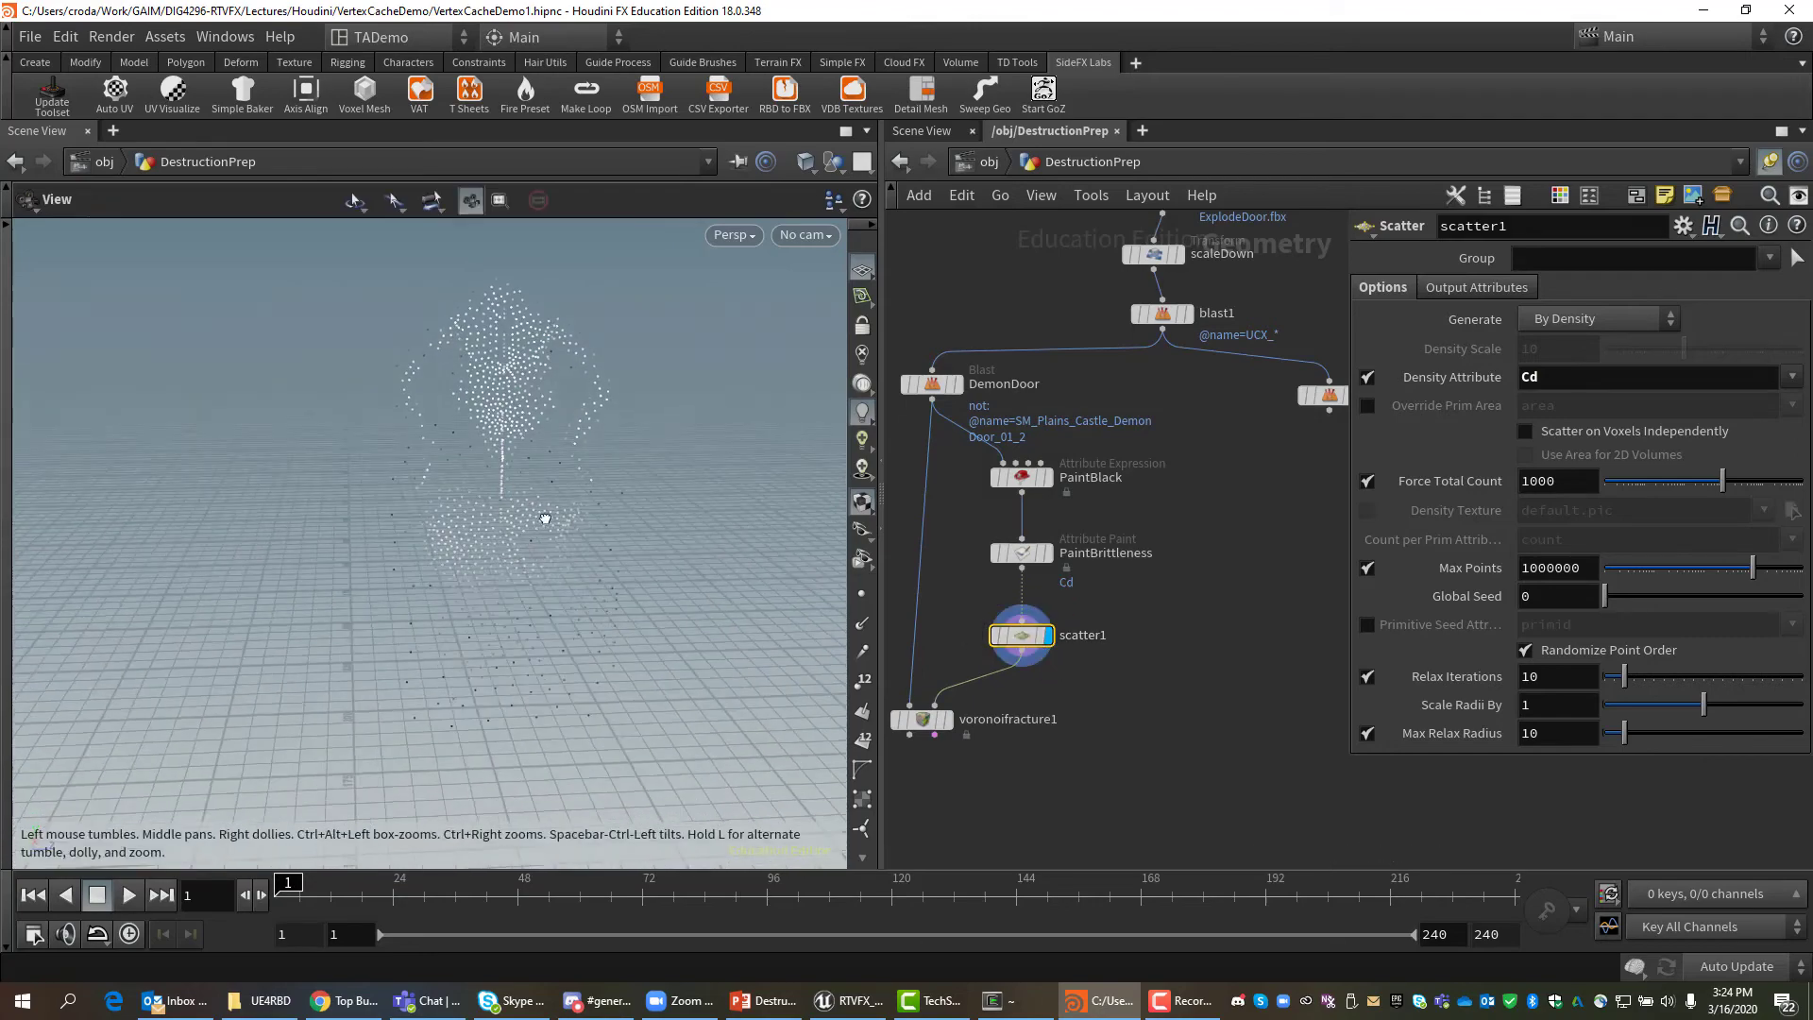
left_click_drag(546, 519, 515, 496)
key("Return")
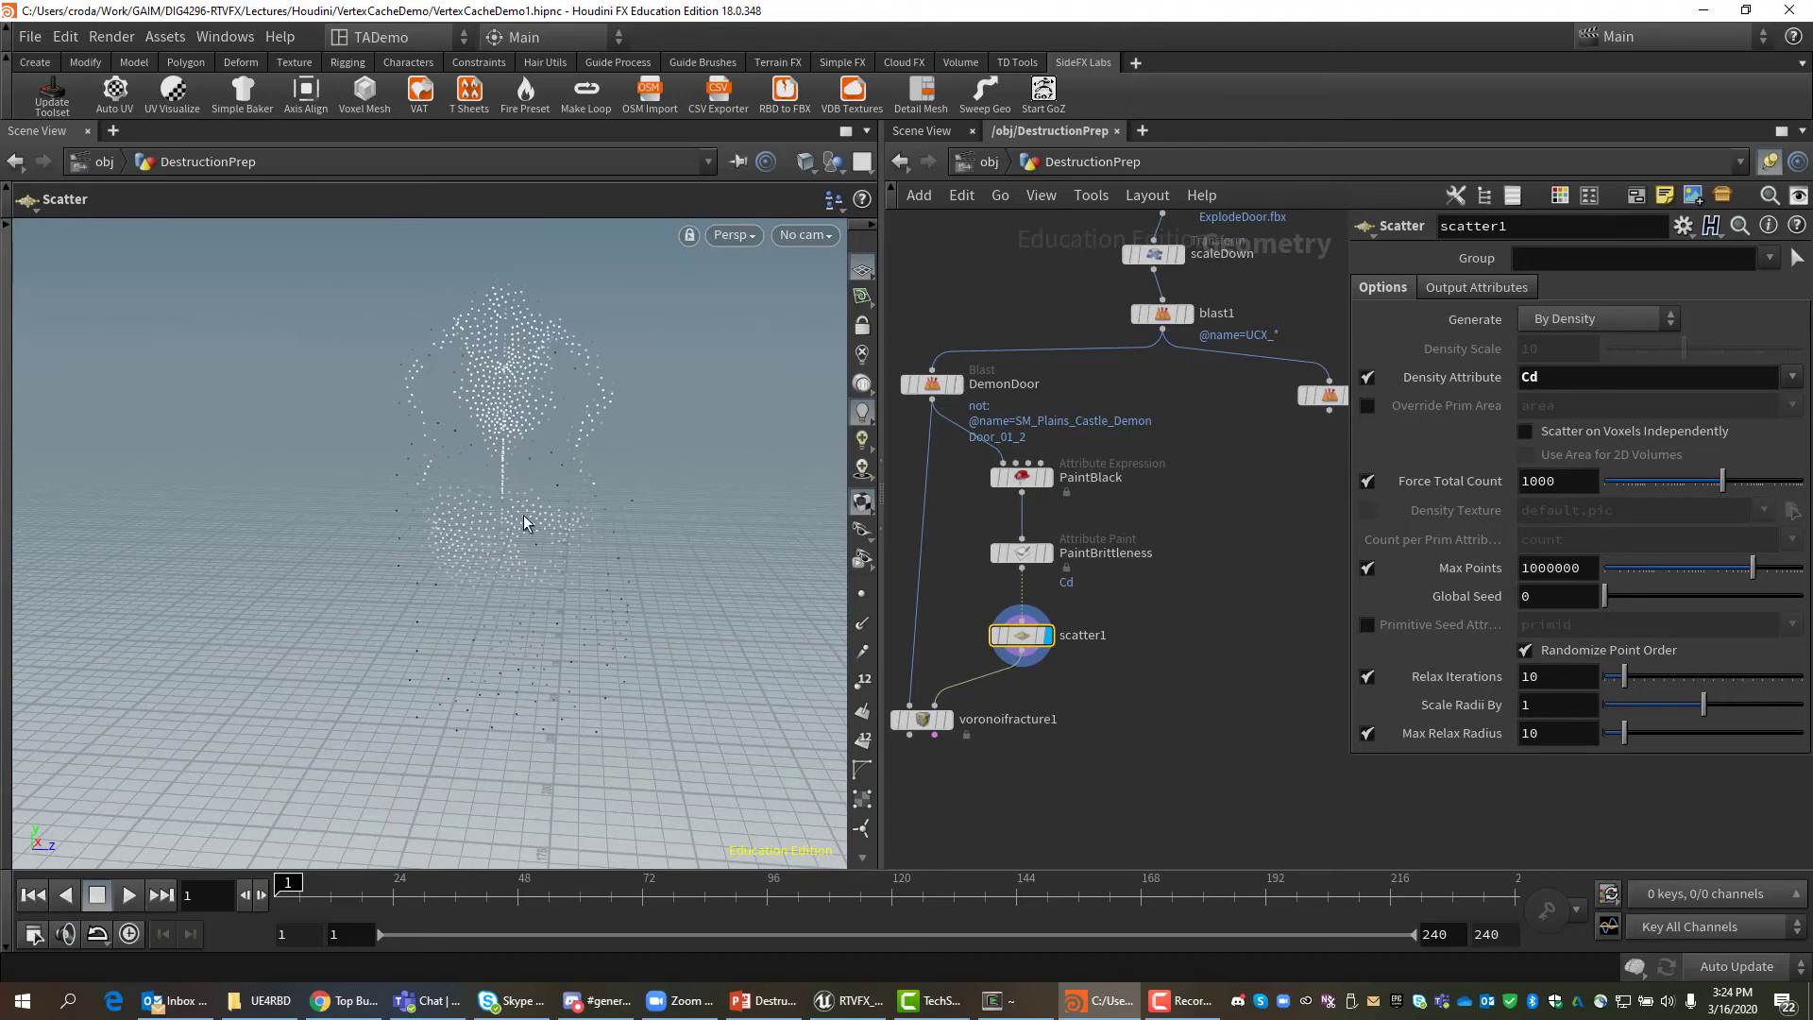
key("Escape")
left_click_drag(539, 619, 538, 591)
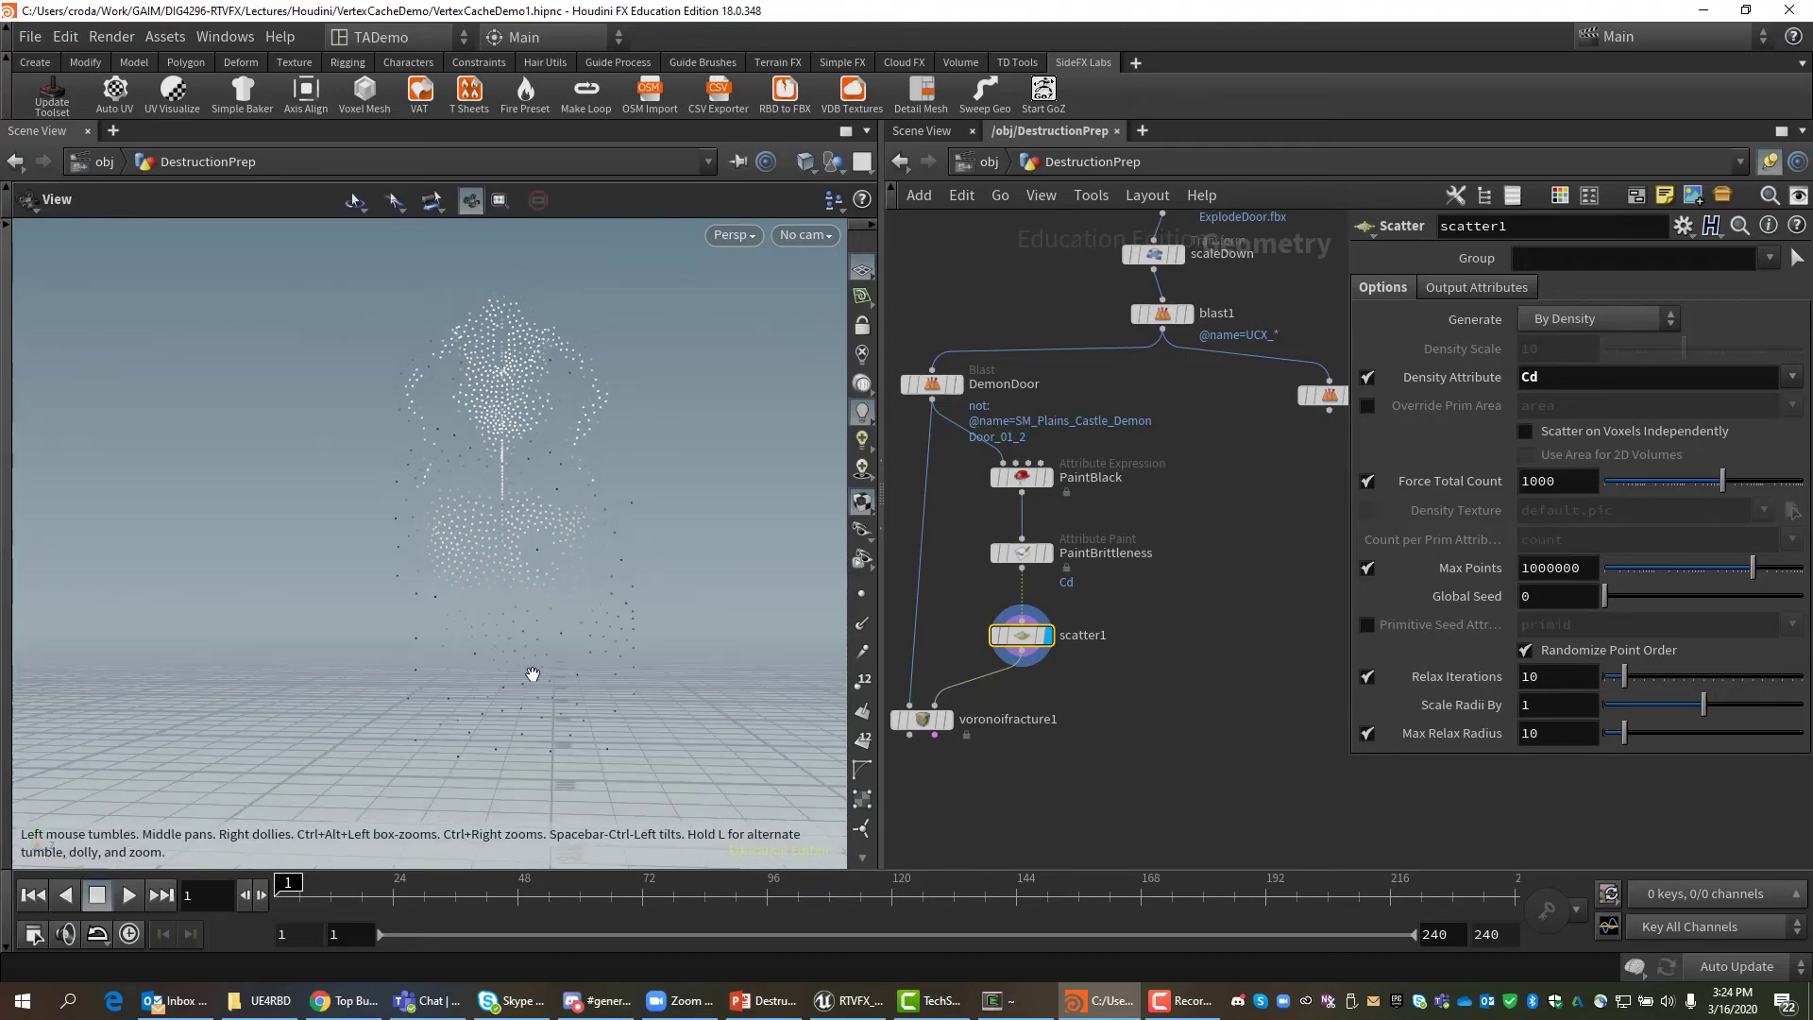
key("Return")
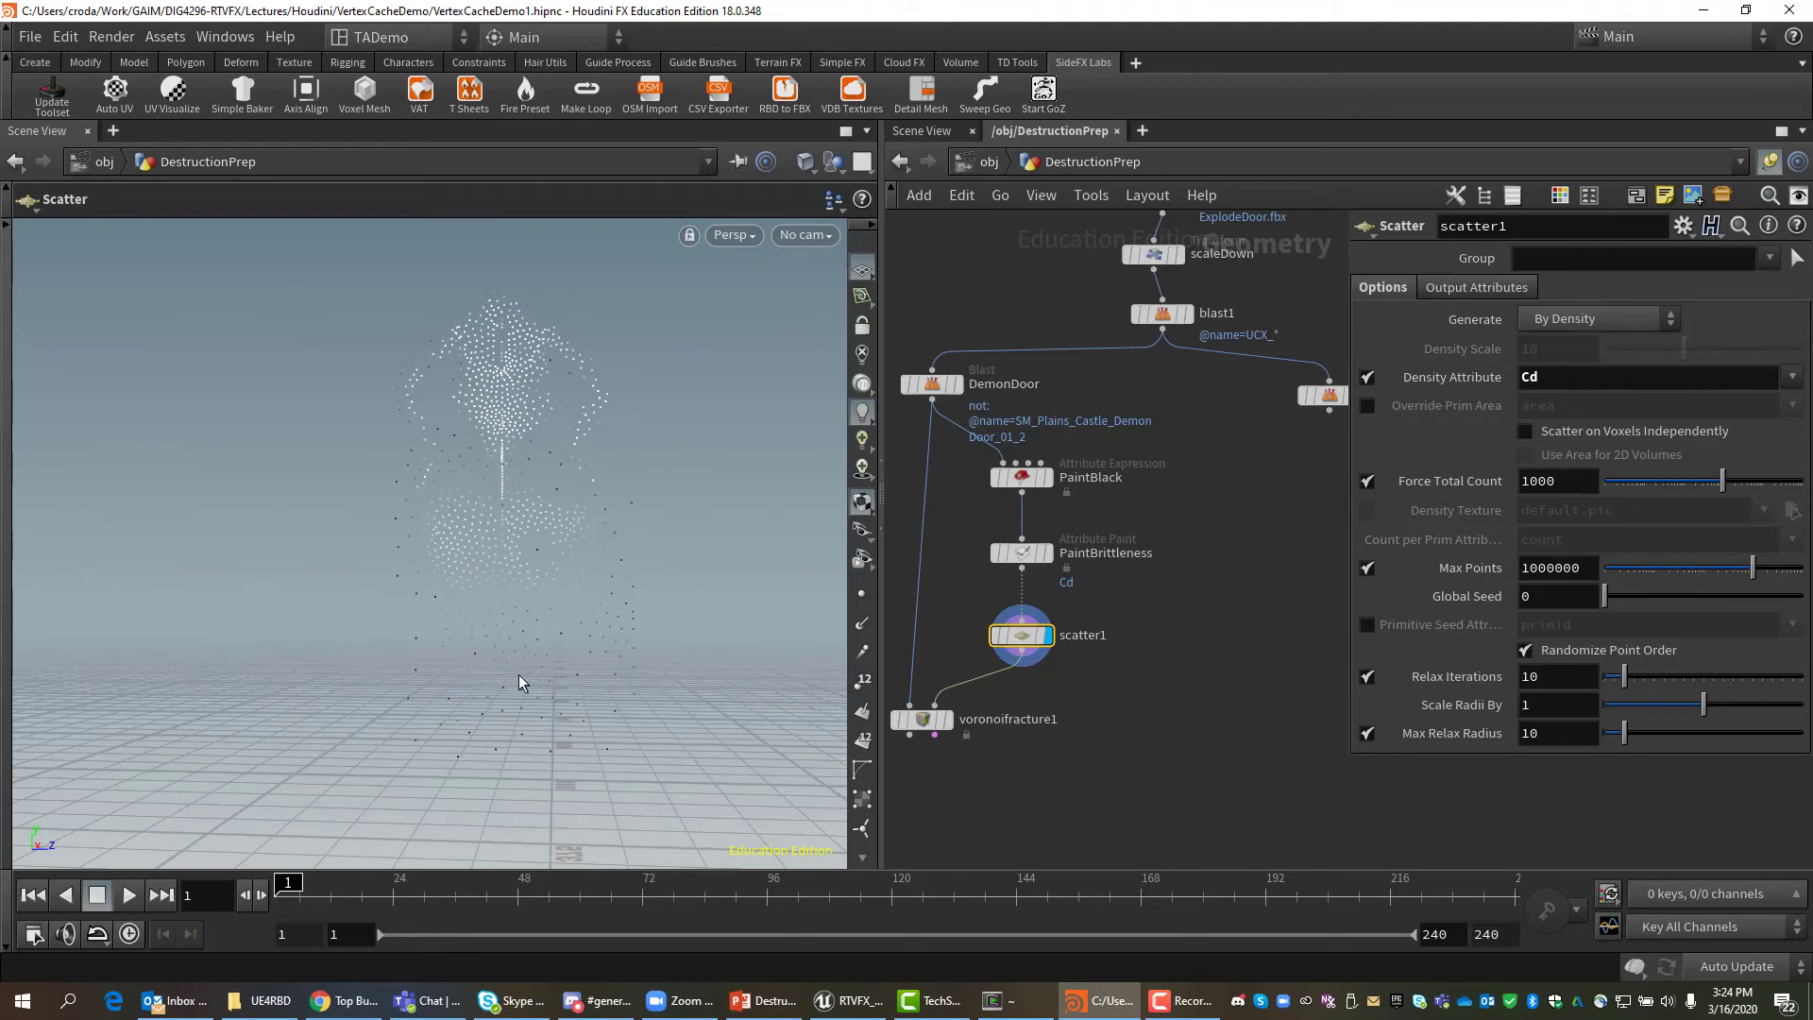
mouse_move(924, 719)
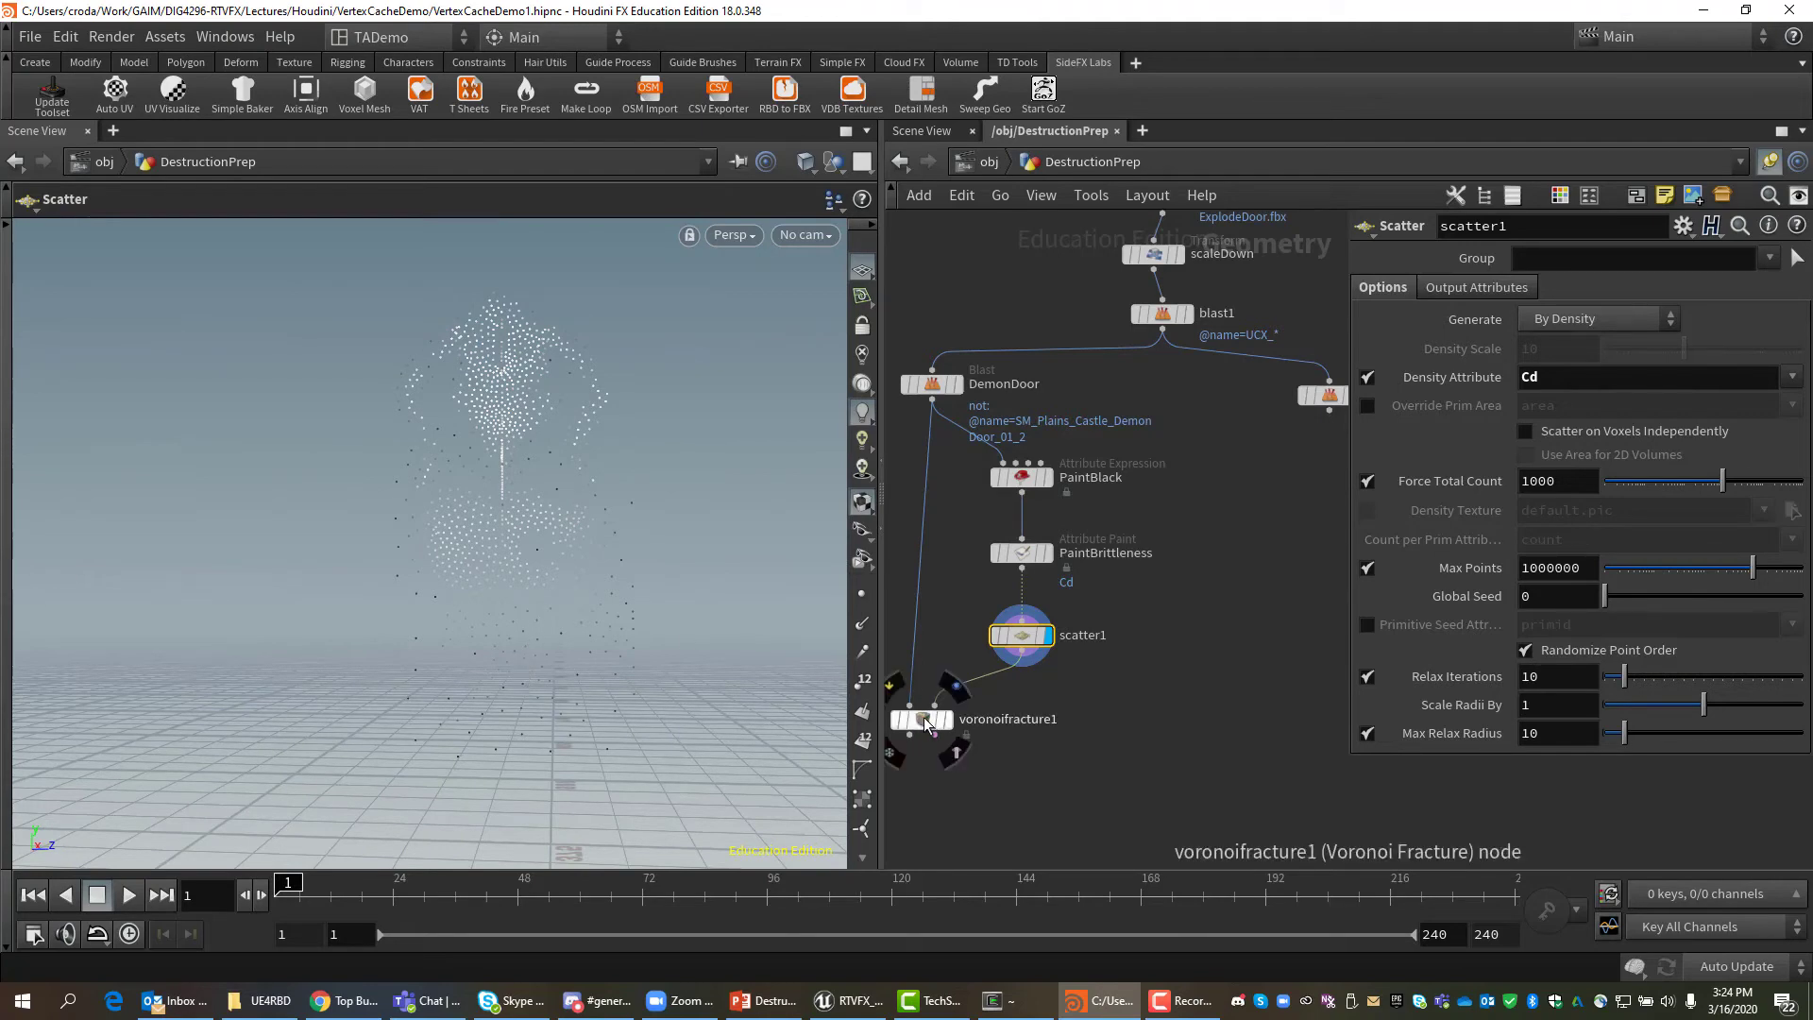
Display voronoifracture1 and inspect its pieces using the Name Prefix visualizer, then turn it off.
left_click(924, 721)
left_click(948, 722)
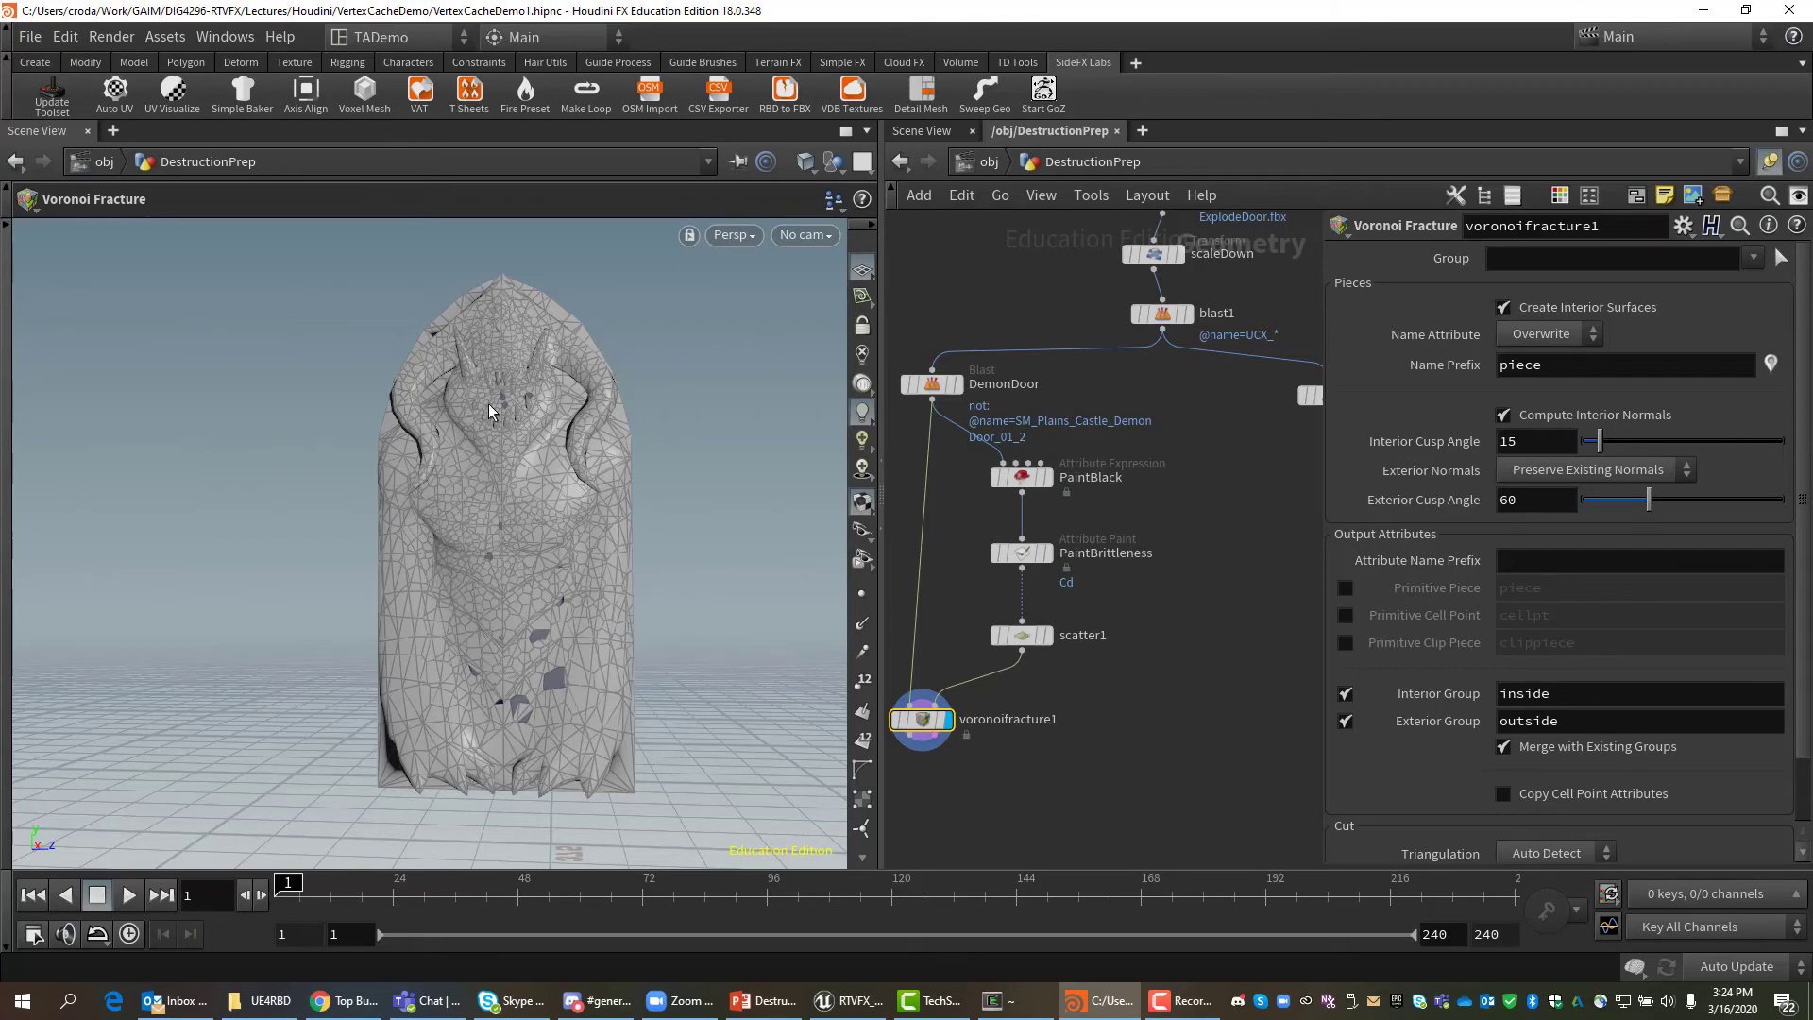
left_click(1772, 370)
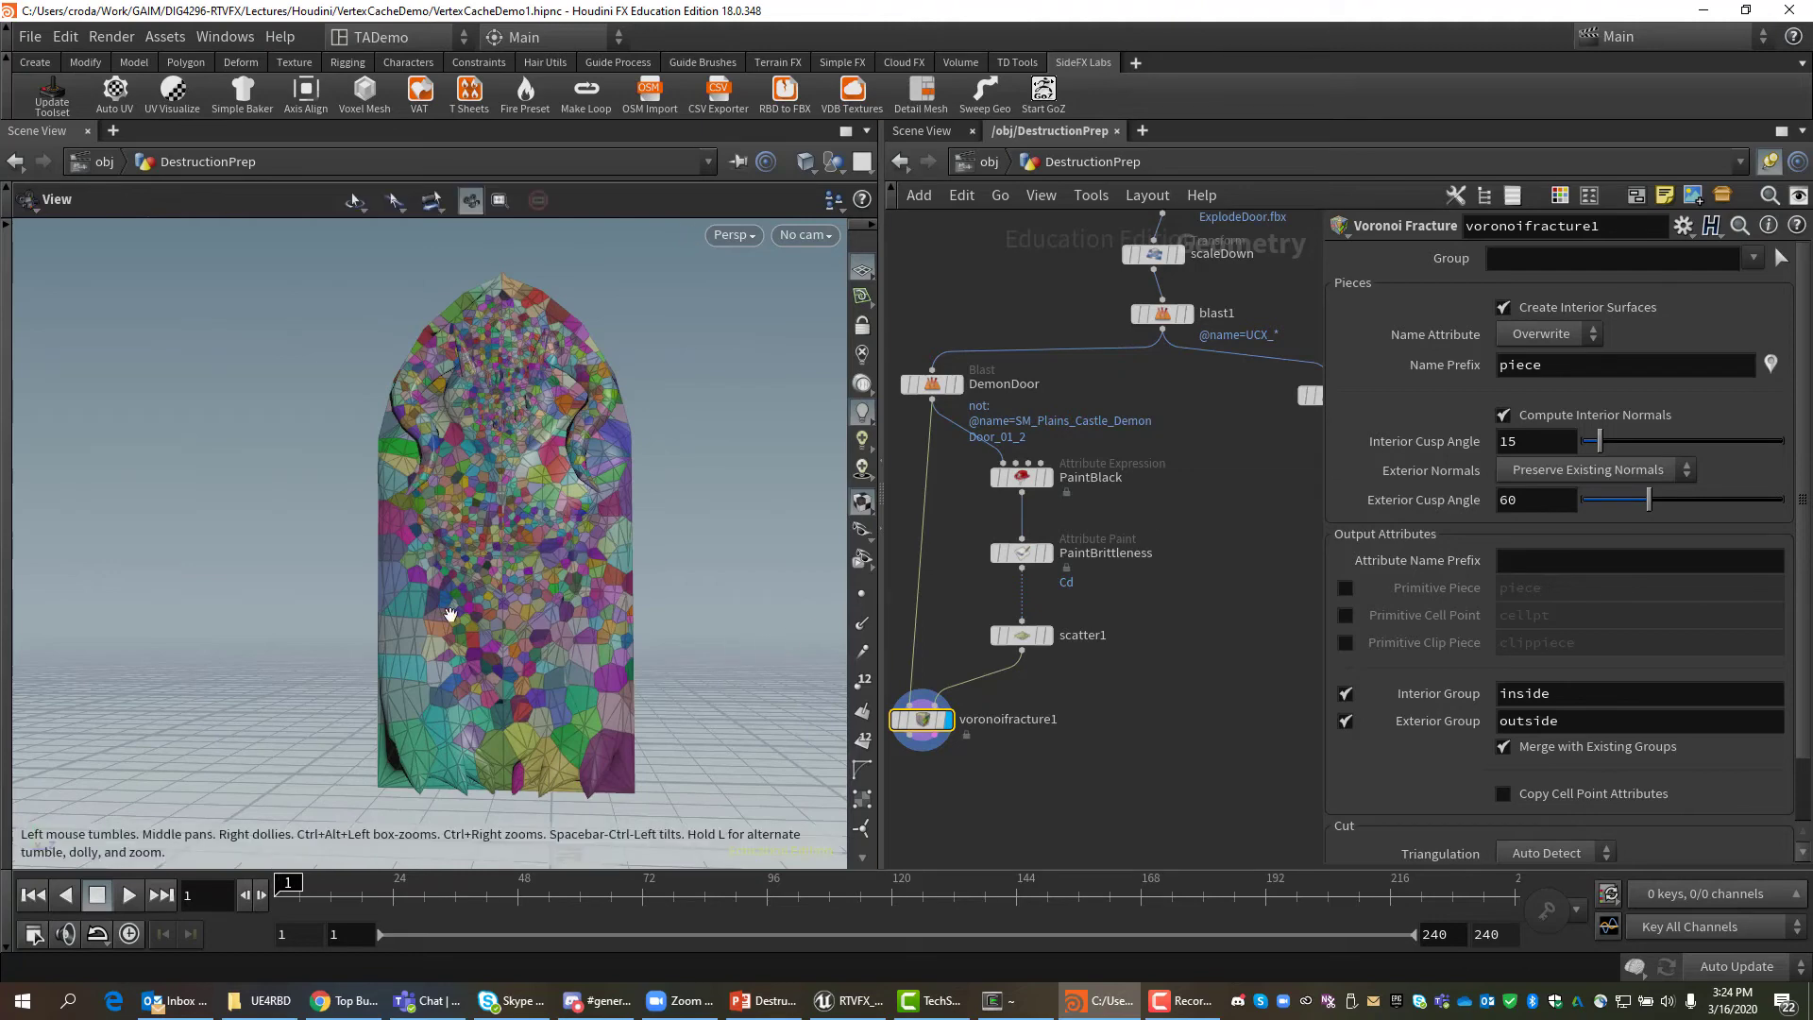
left_click_drag(507, 584, 524, 504, "alt")
key("Return")
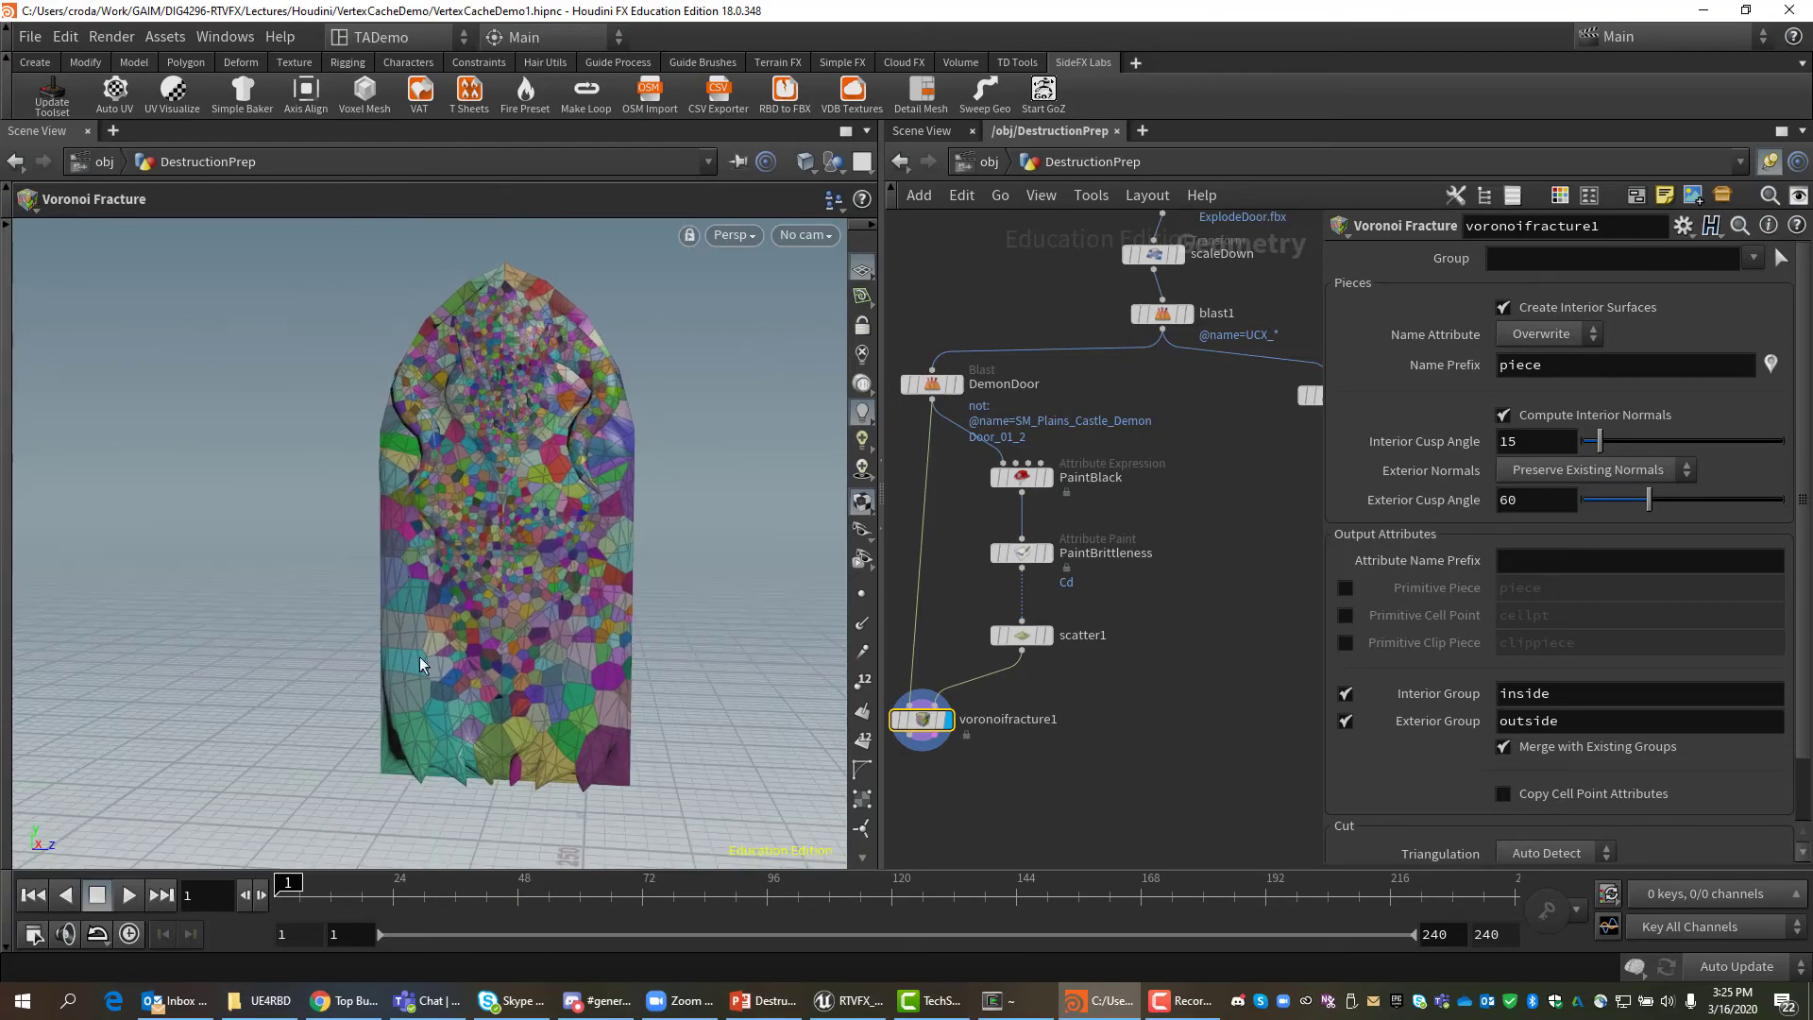
left_click_drag(434, 645, 479, 595, "alt")
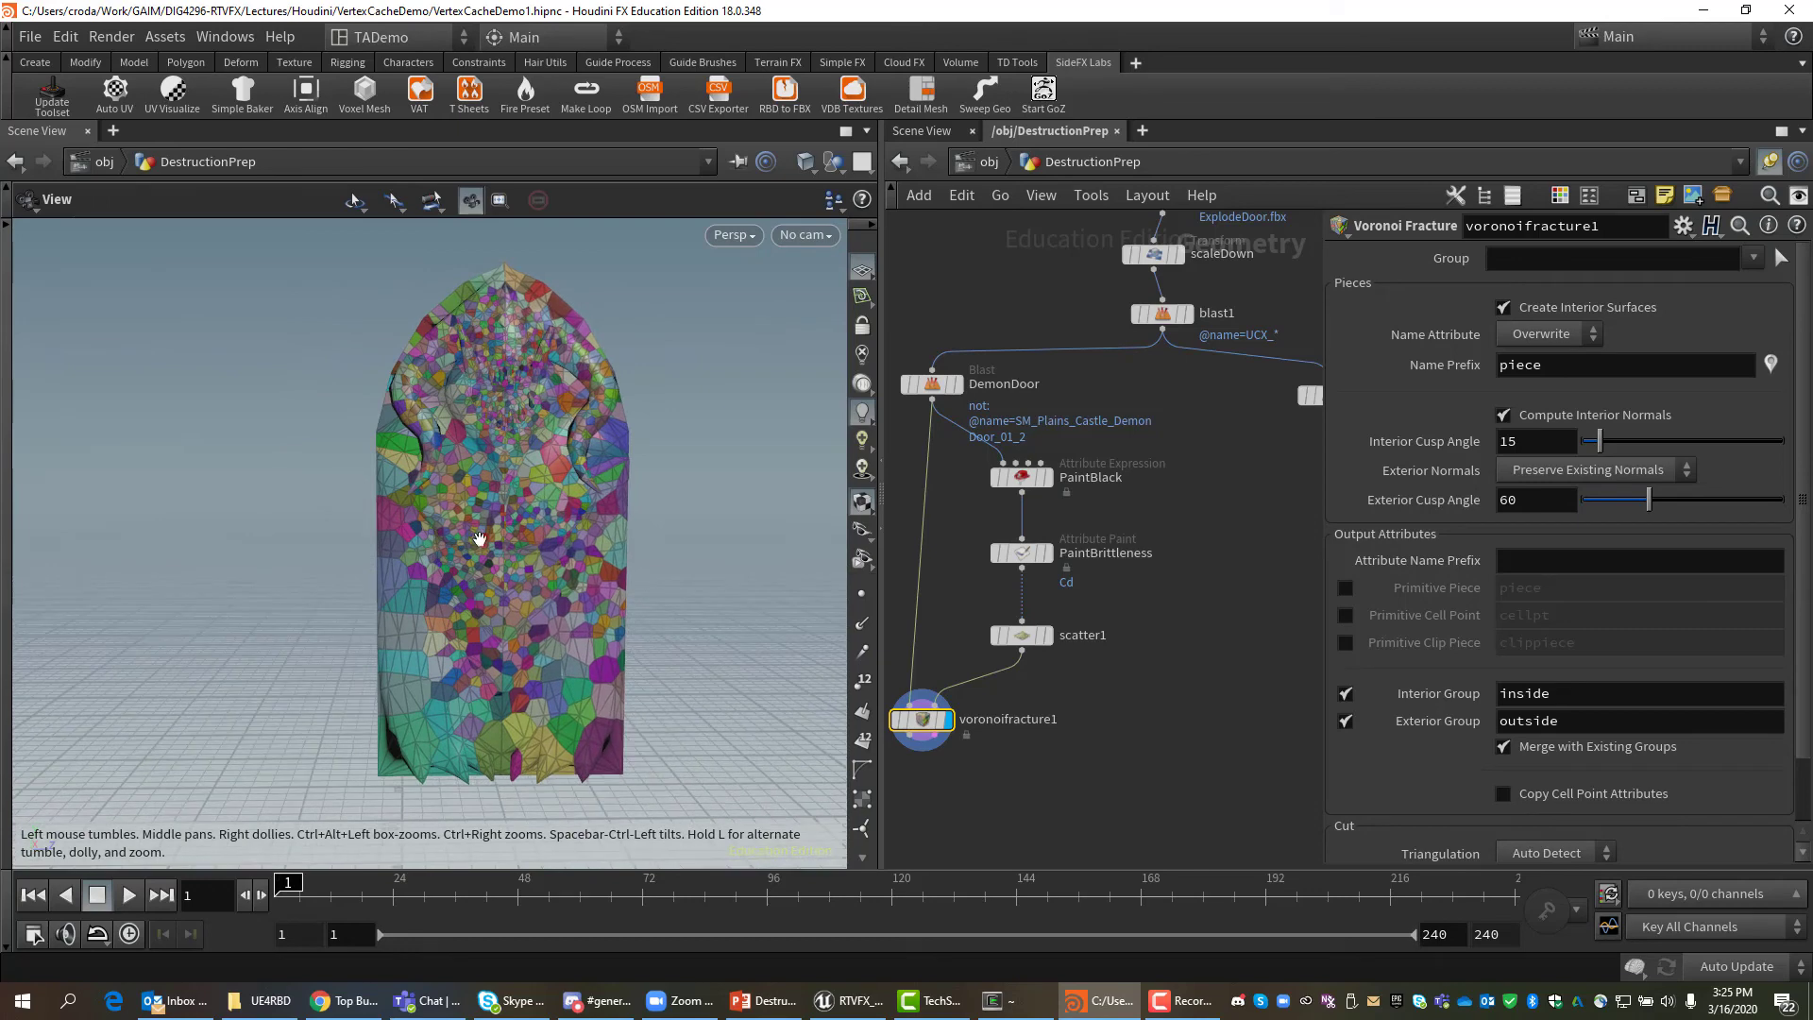
key("Return")
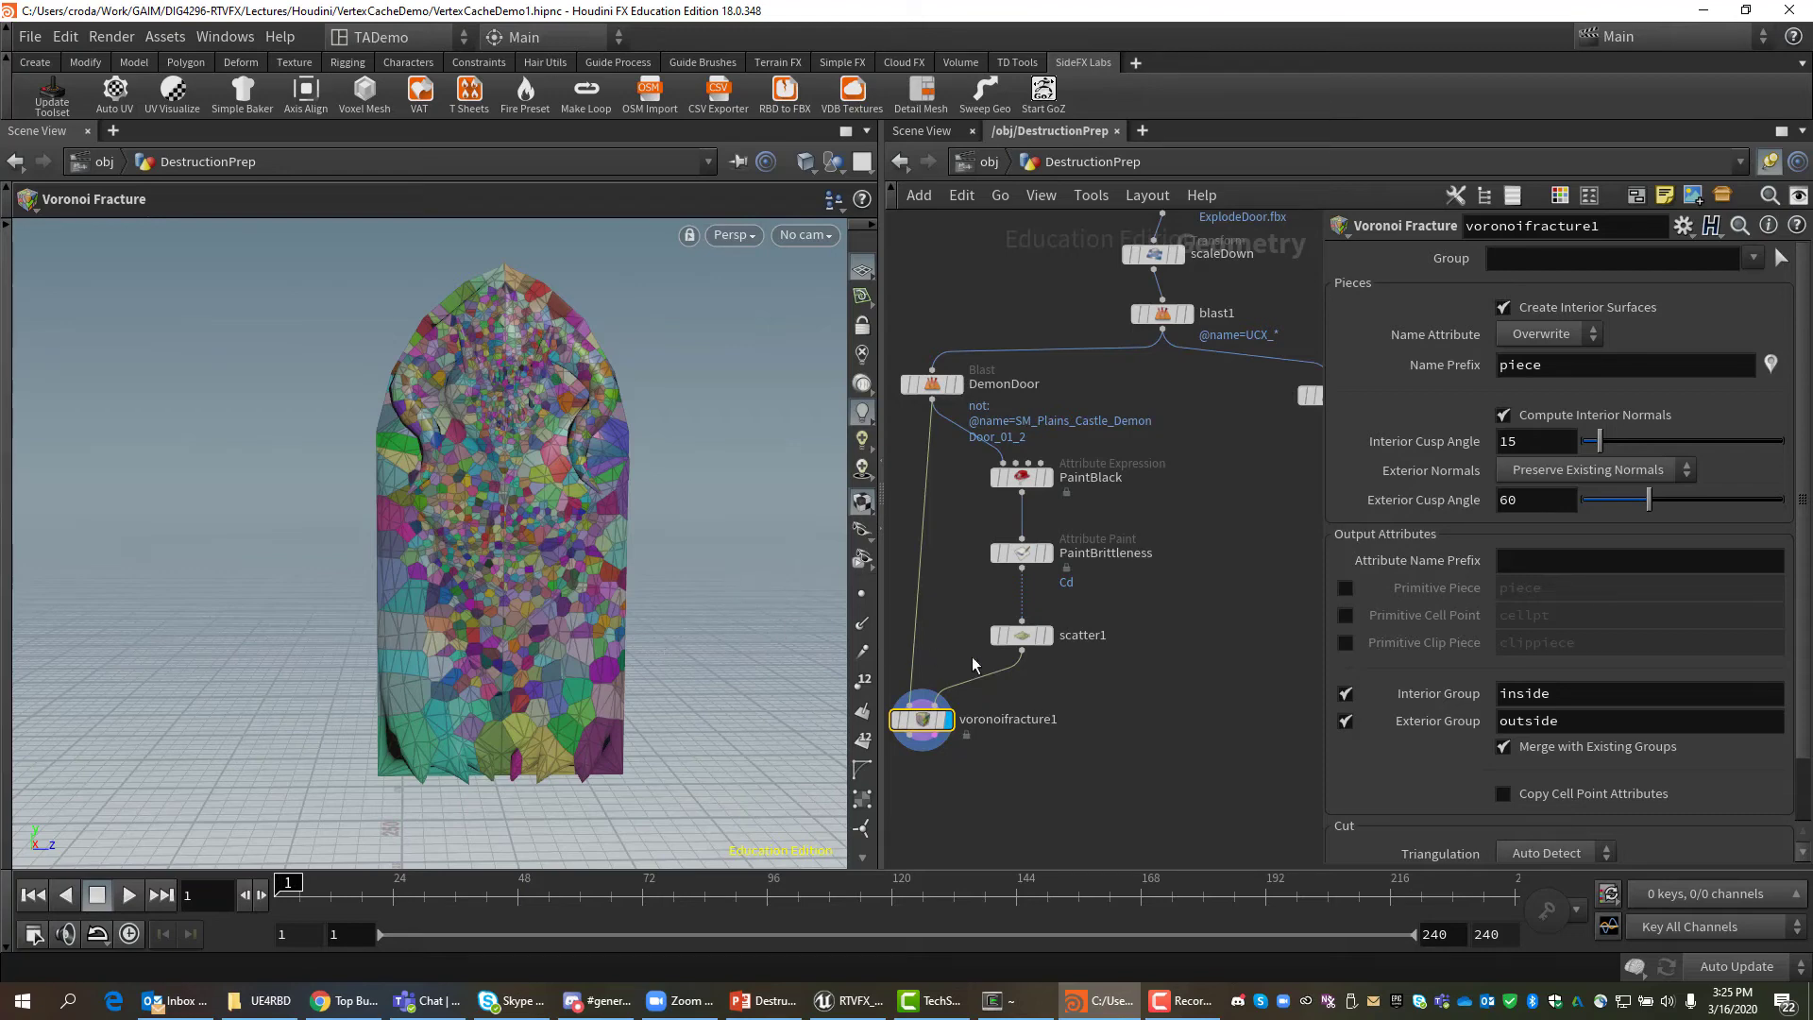
left_click(1771, 366)
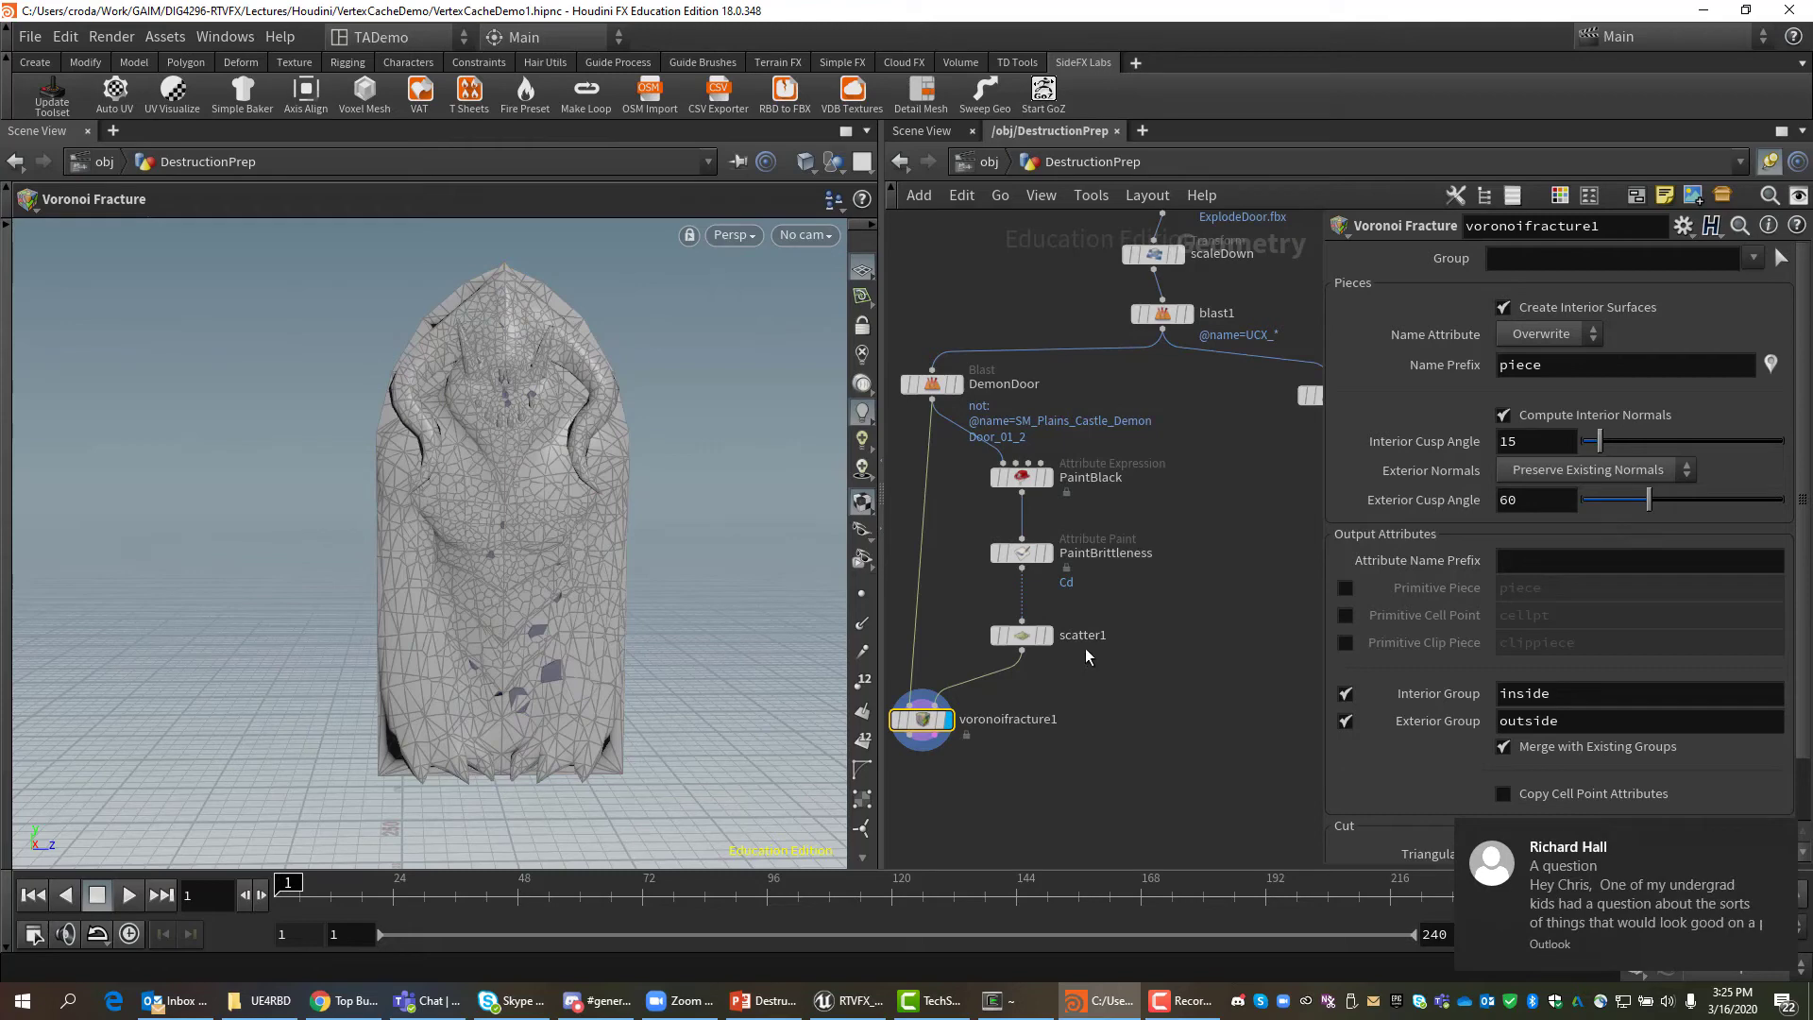
Set scatter1's Force Total Count to 500 and nudge voronoifracture1 slightly upward.
left_click(1025, 633)
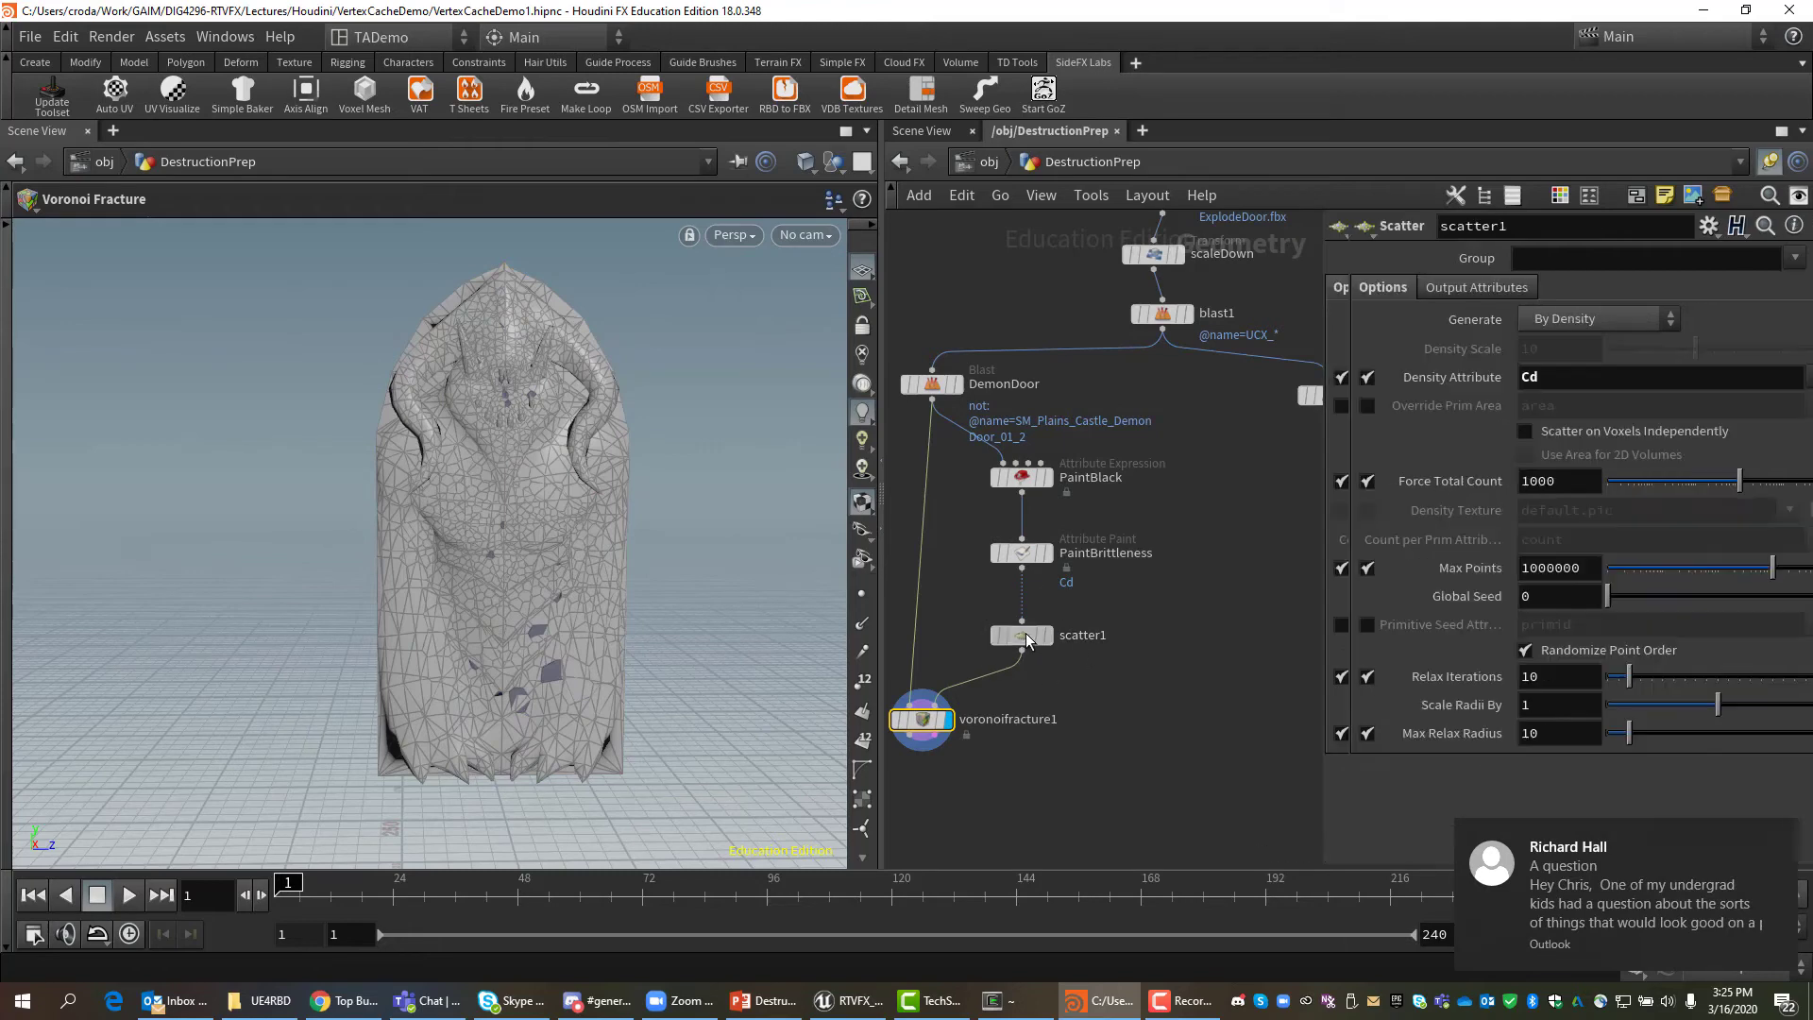
double_click(1566, 481)
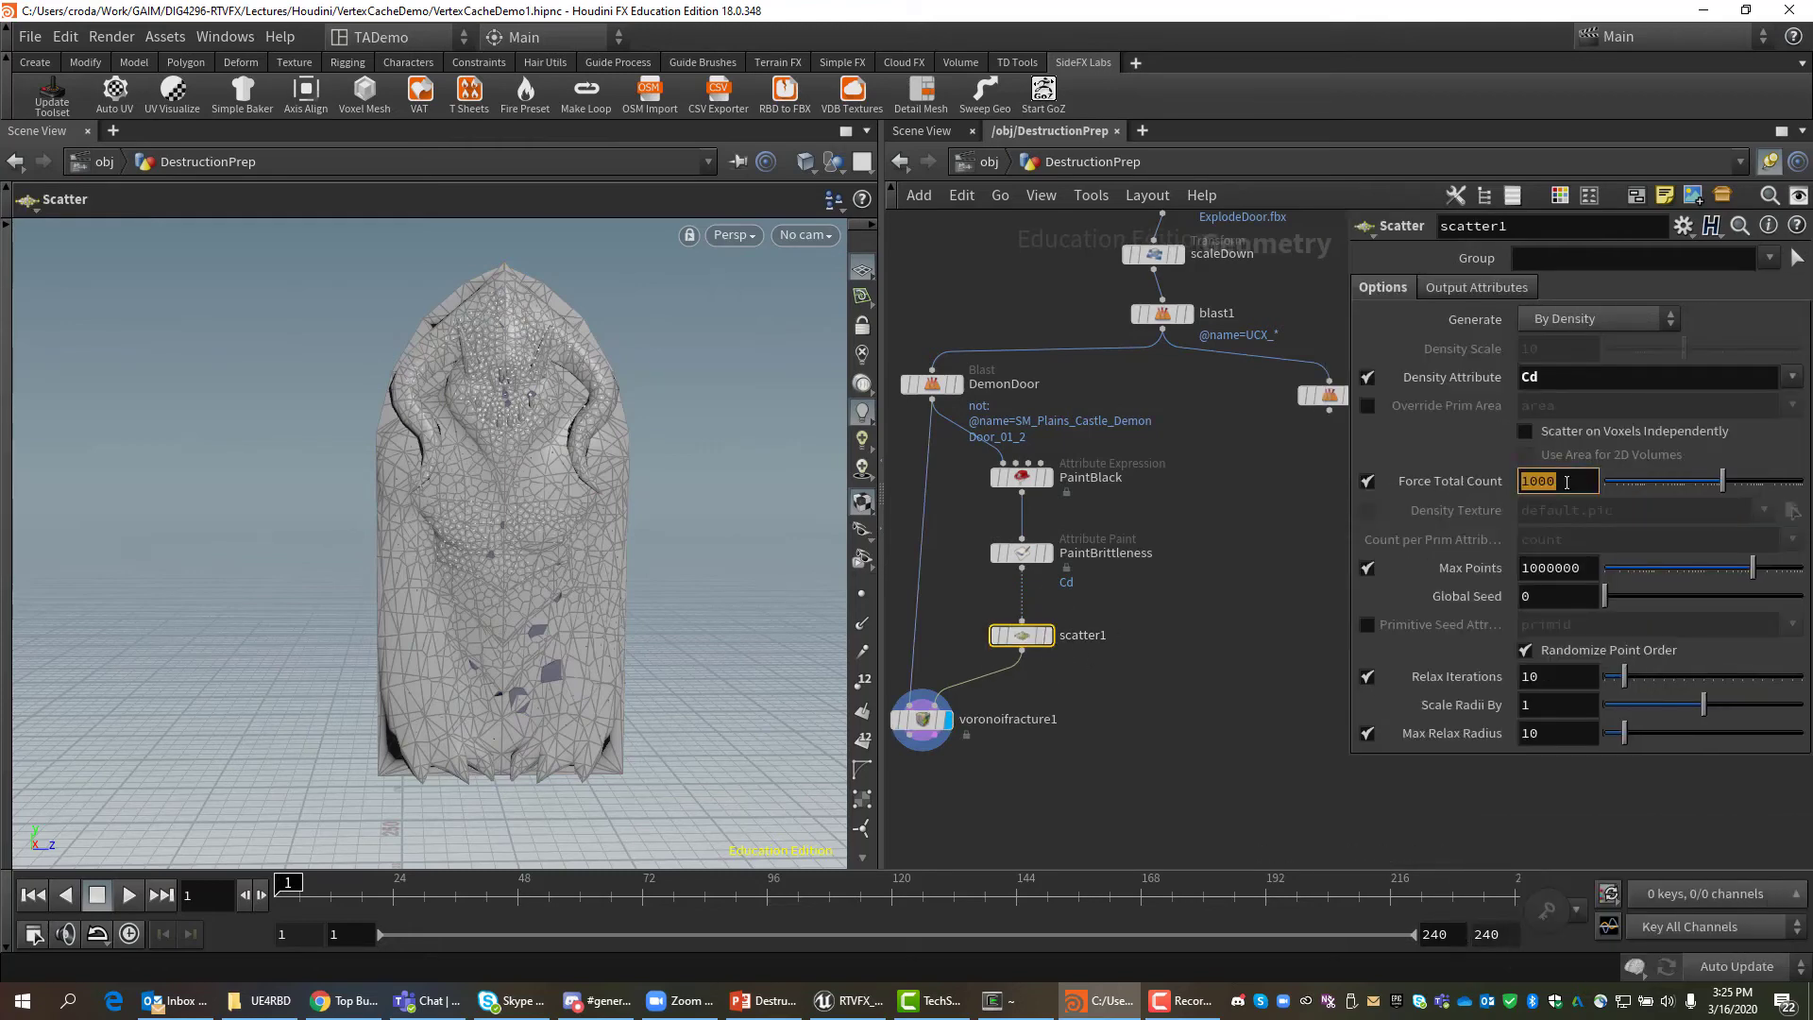
type("500")
key("Return")
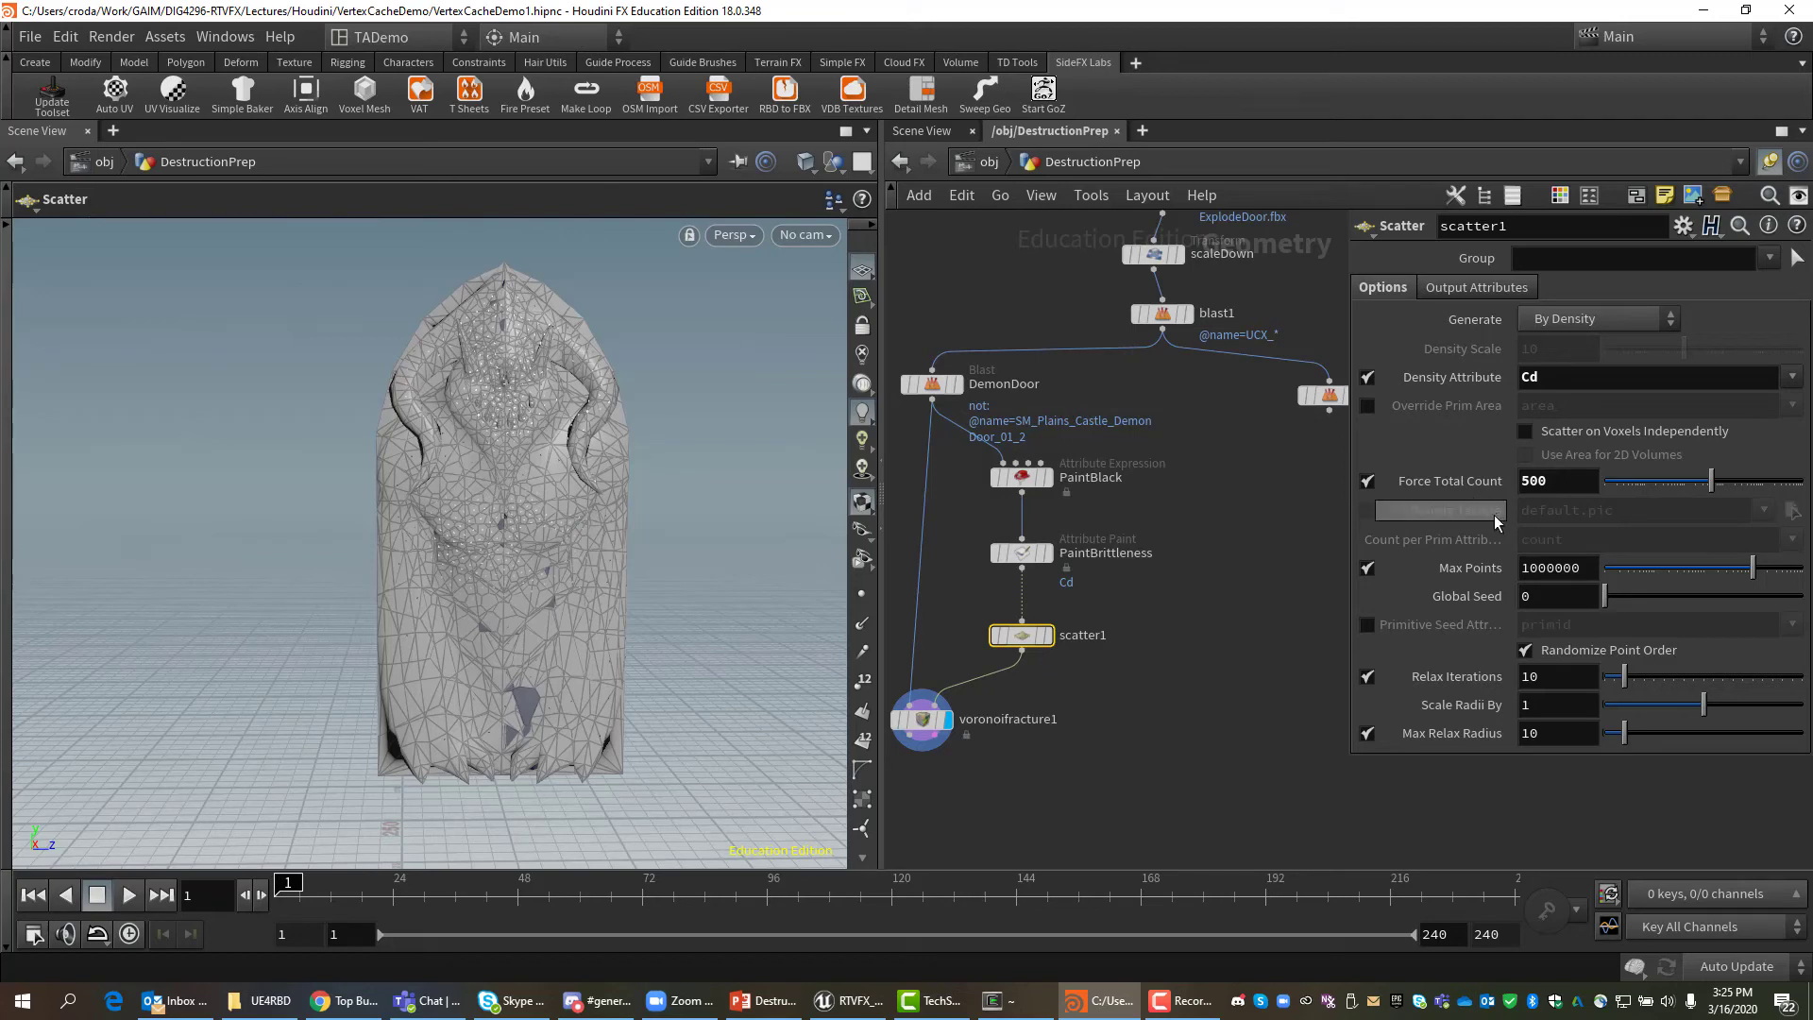
left_click(1549, 483)
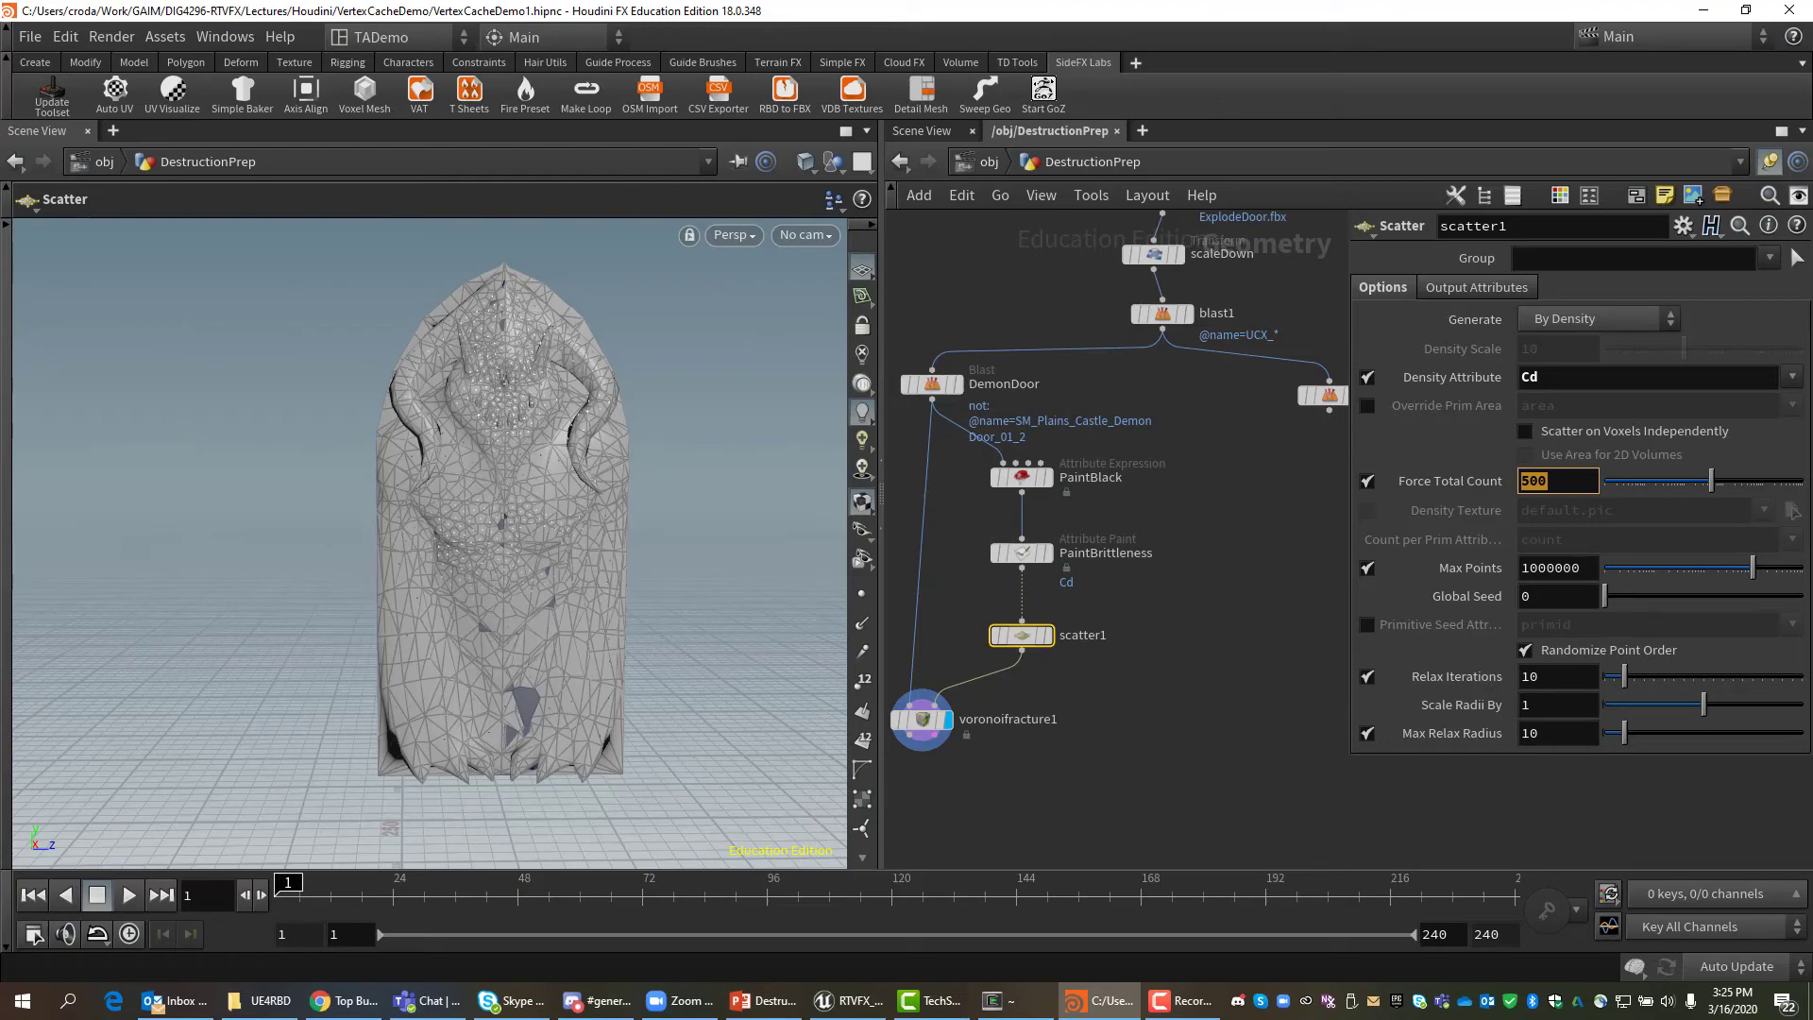
key("alt+Tab")
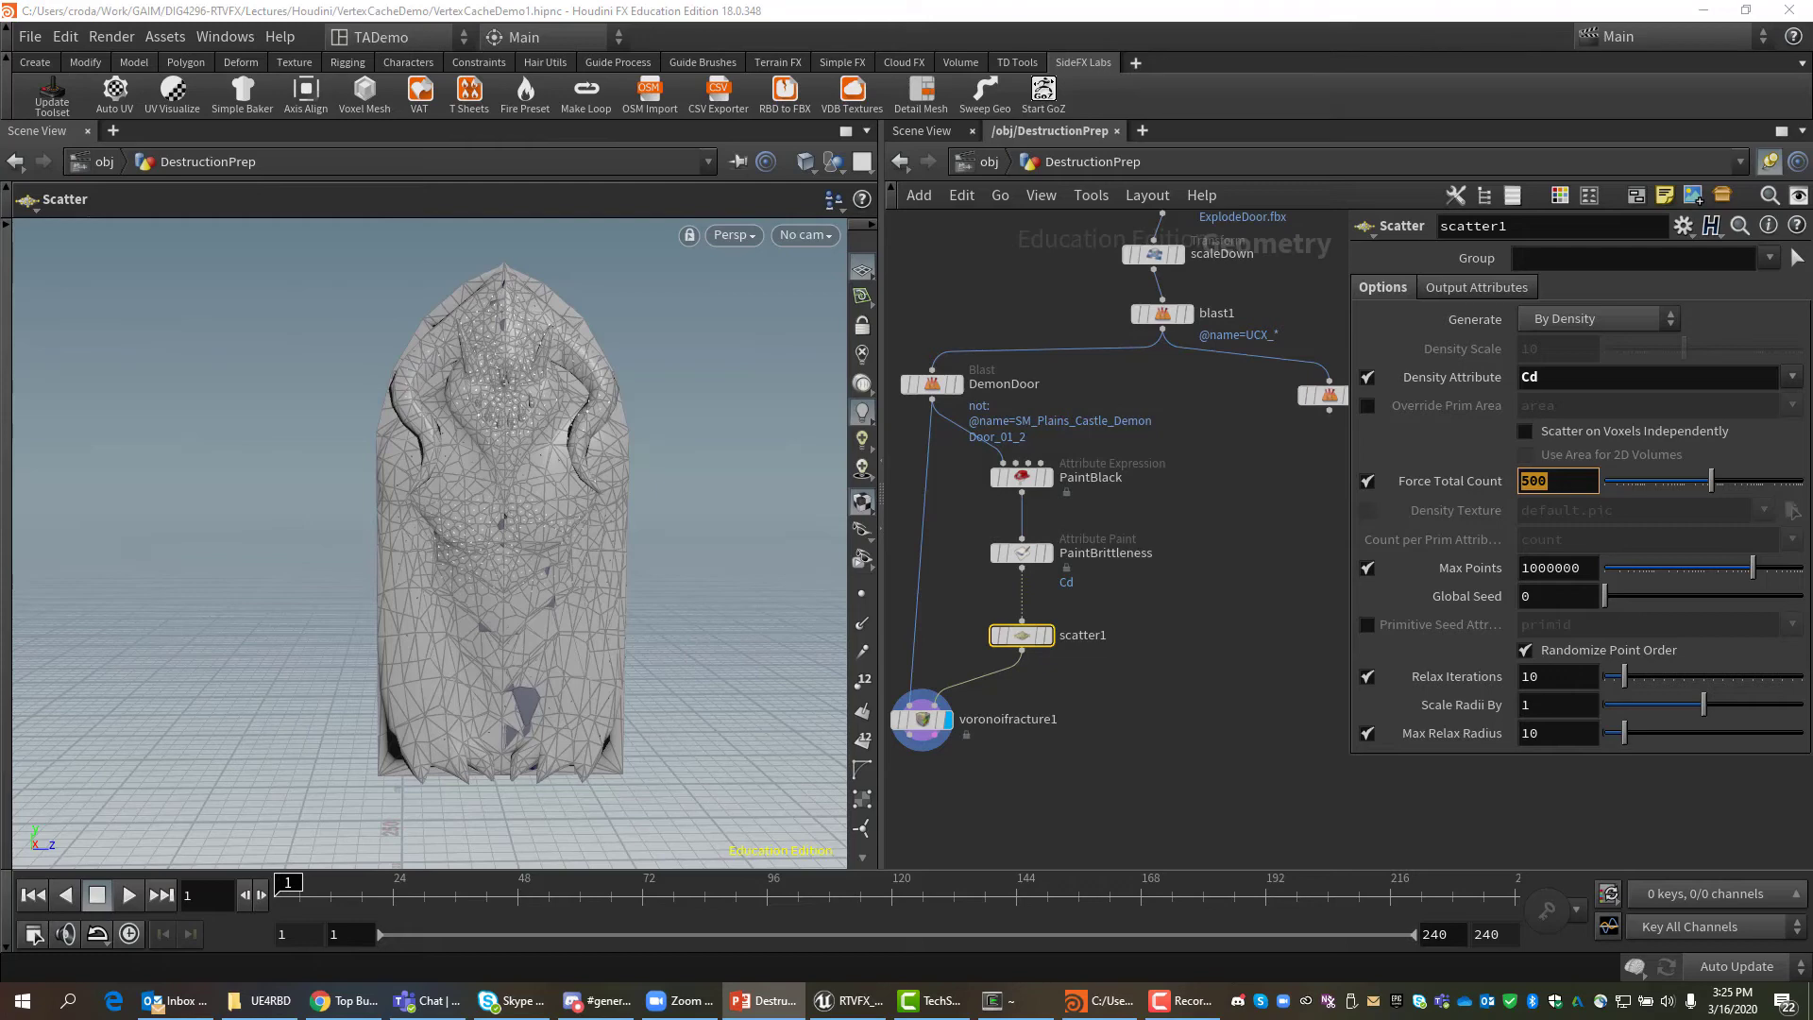
mouse_move(934, 727)
left_mouse_down()
mouse_move(926, 708)
mouse_move(962, 711)
left_mouse_up()
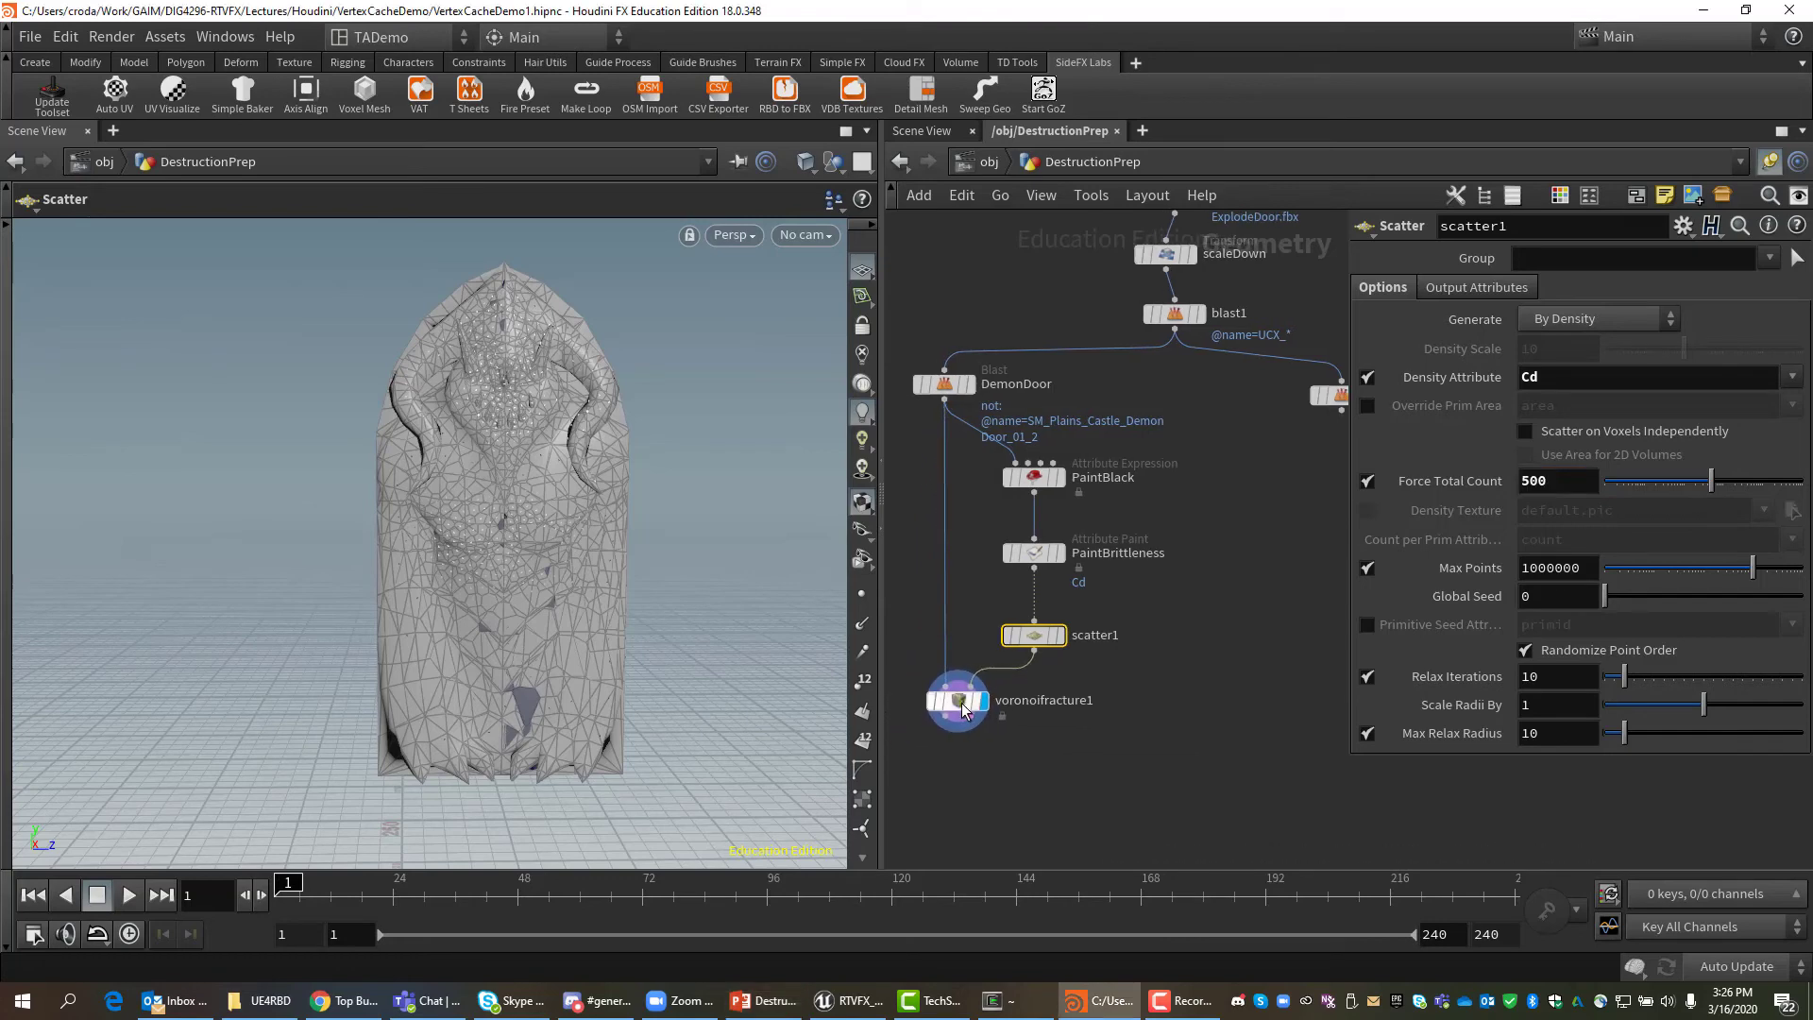
middle_click_drag(1148, 796, 1228, 638)
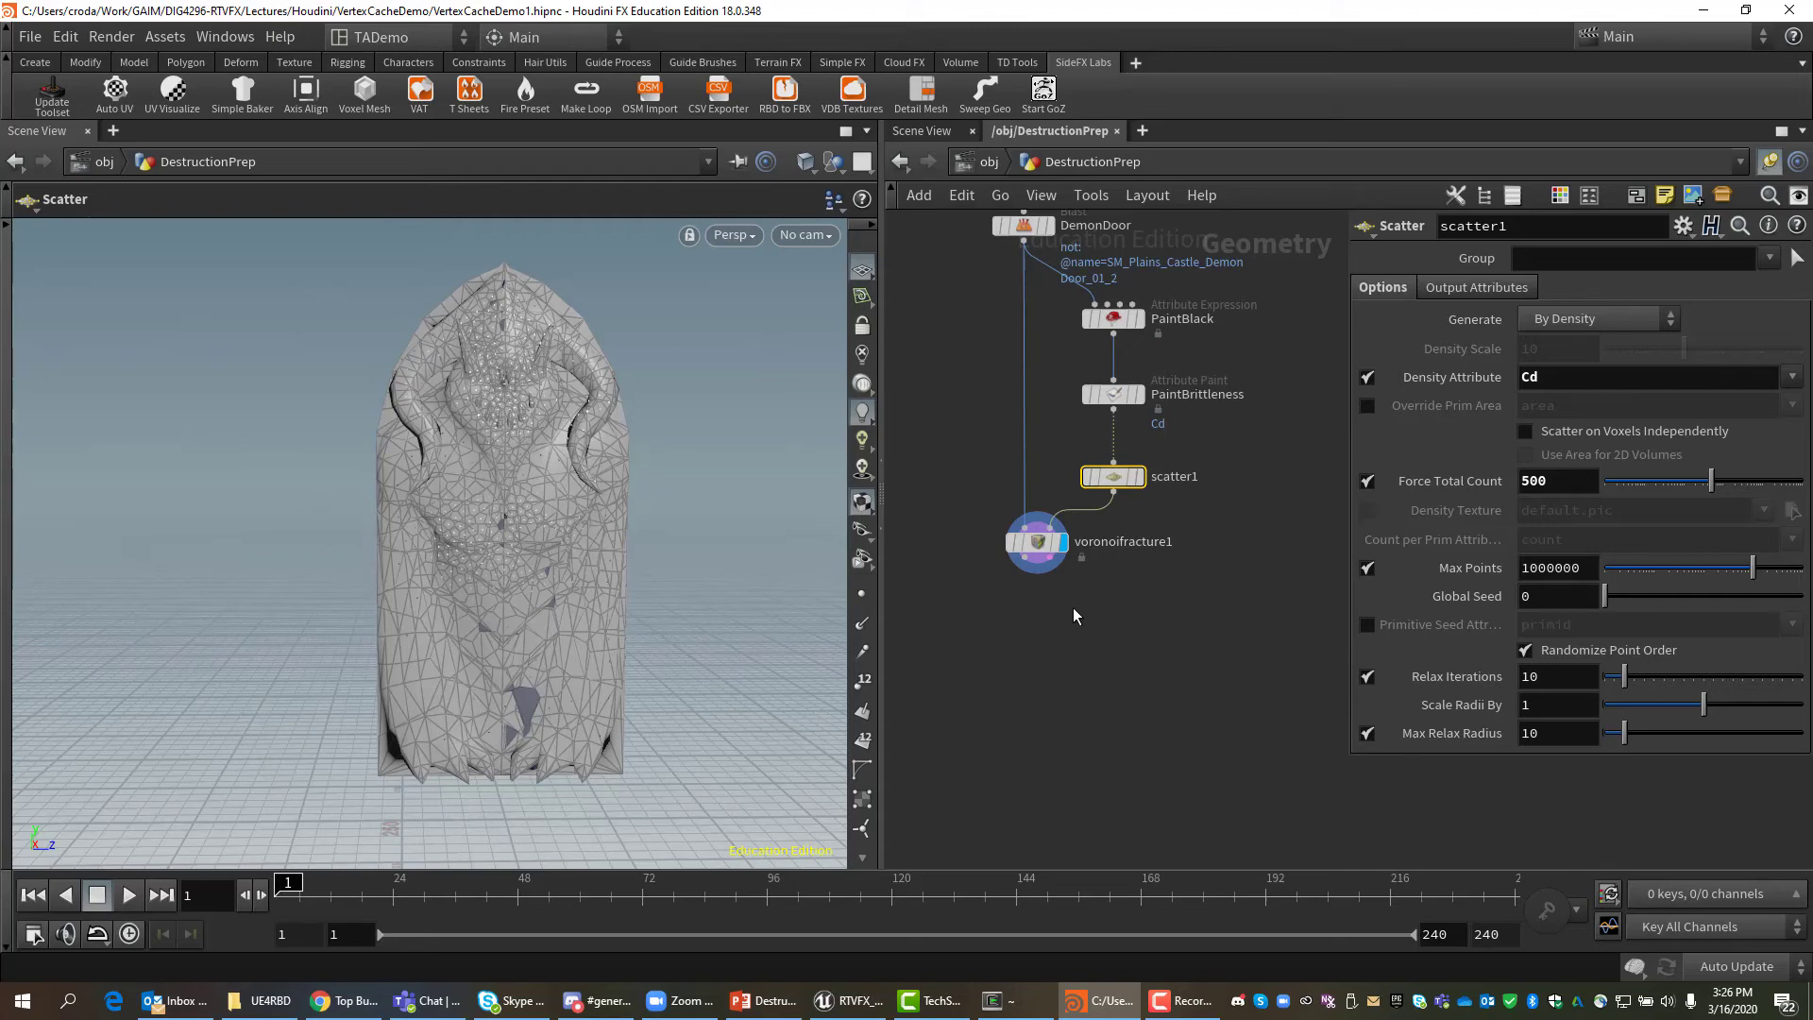
Switch the viewport to the UV view and zoom into the door's UV layout.
left_click(1036, 544)
left_click(721, 234)
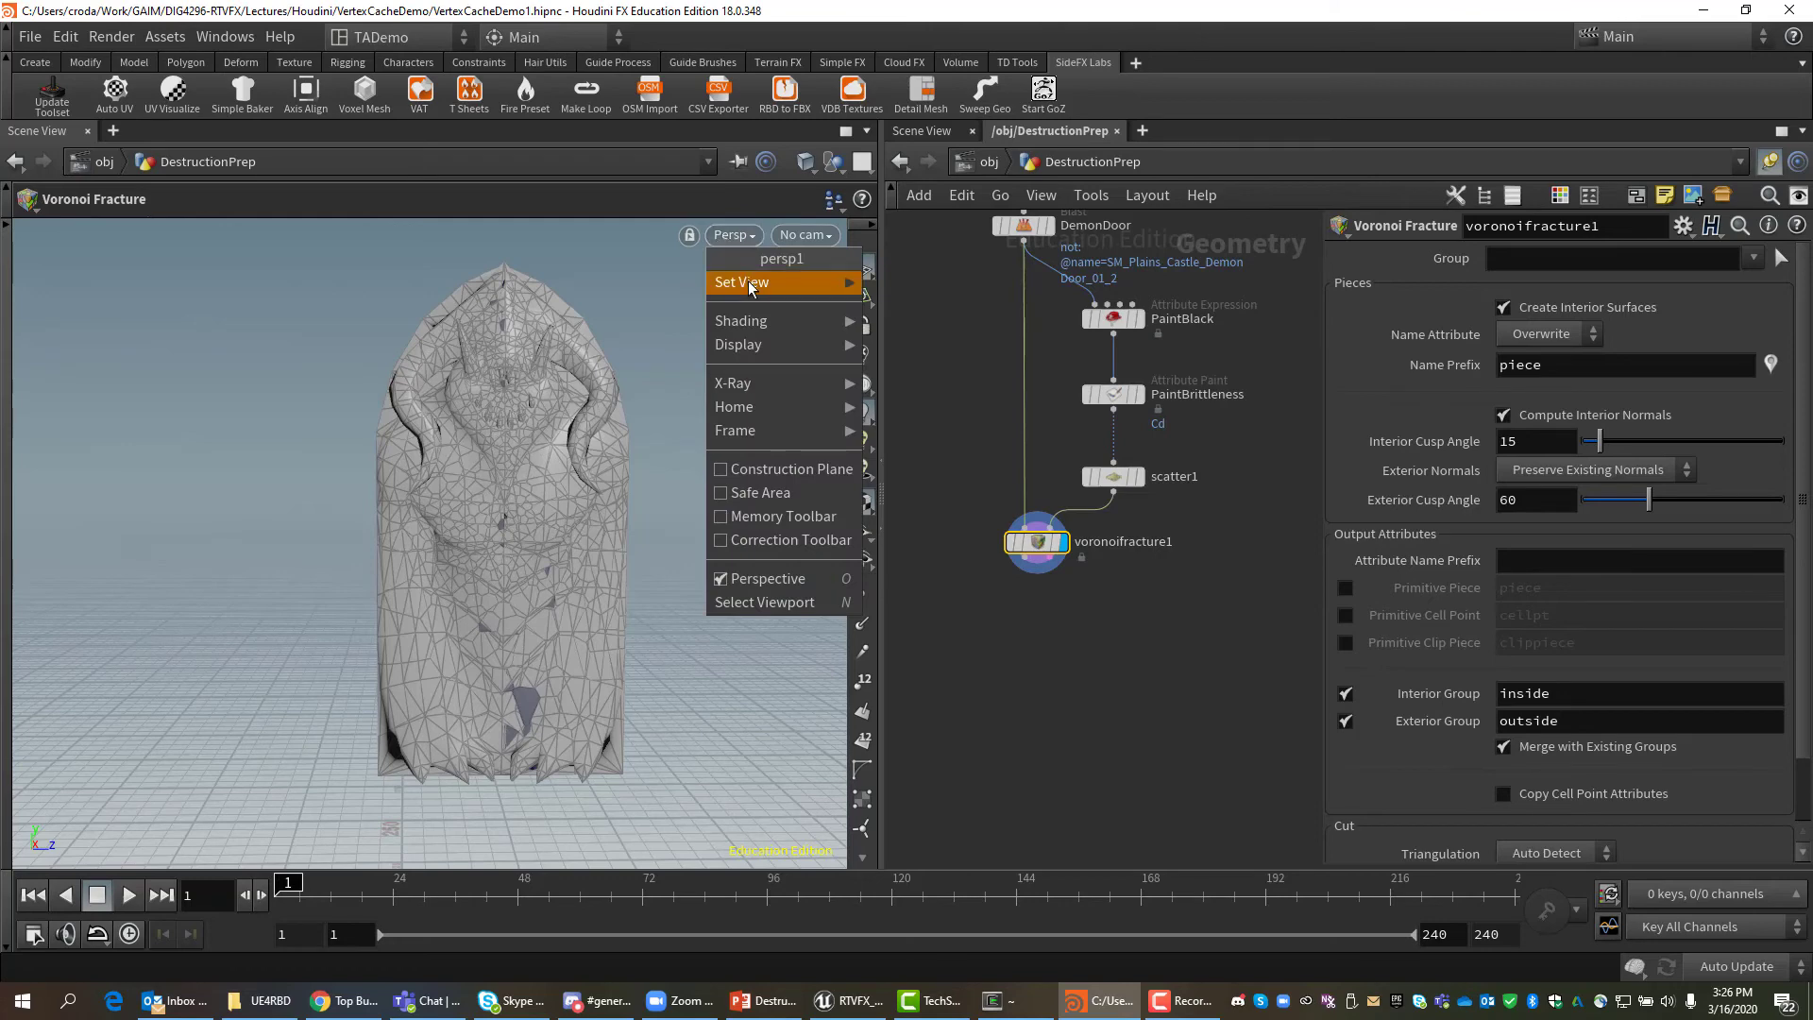
mouse_move(747, 281)
left_click(938, 378)
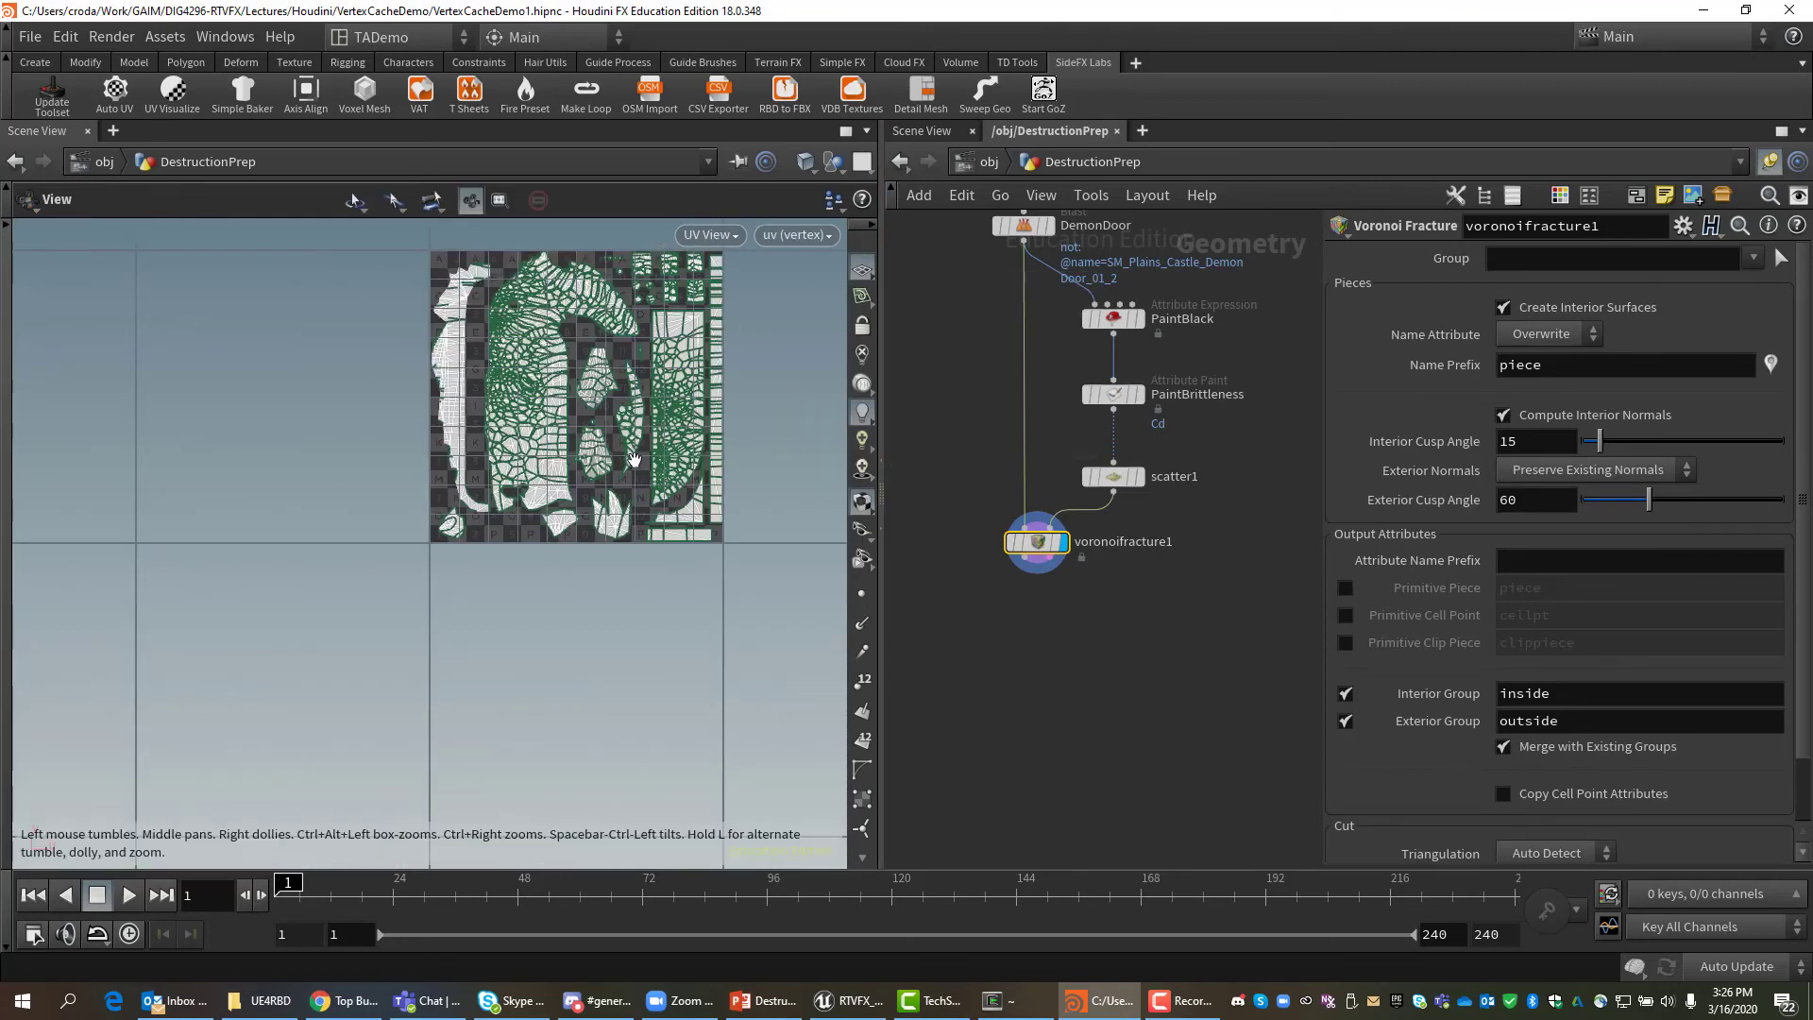
right_click_drag(637, 463, 779, 354, "alt")
middle_click_drag(779, 354, 598, 606, "alt")
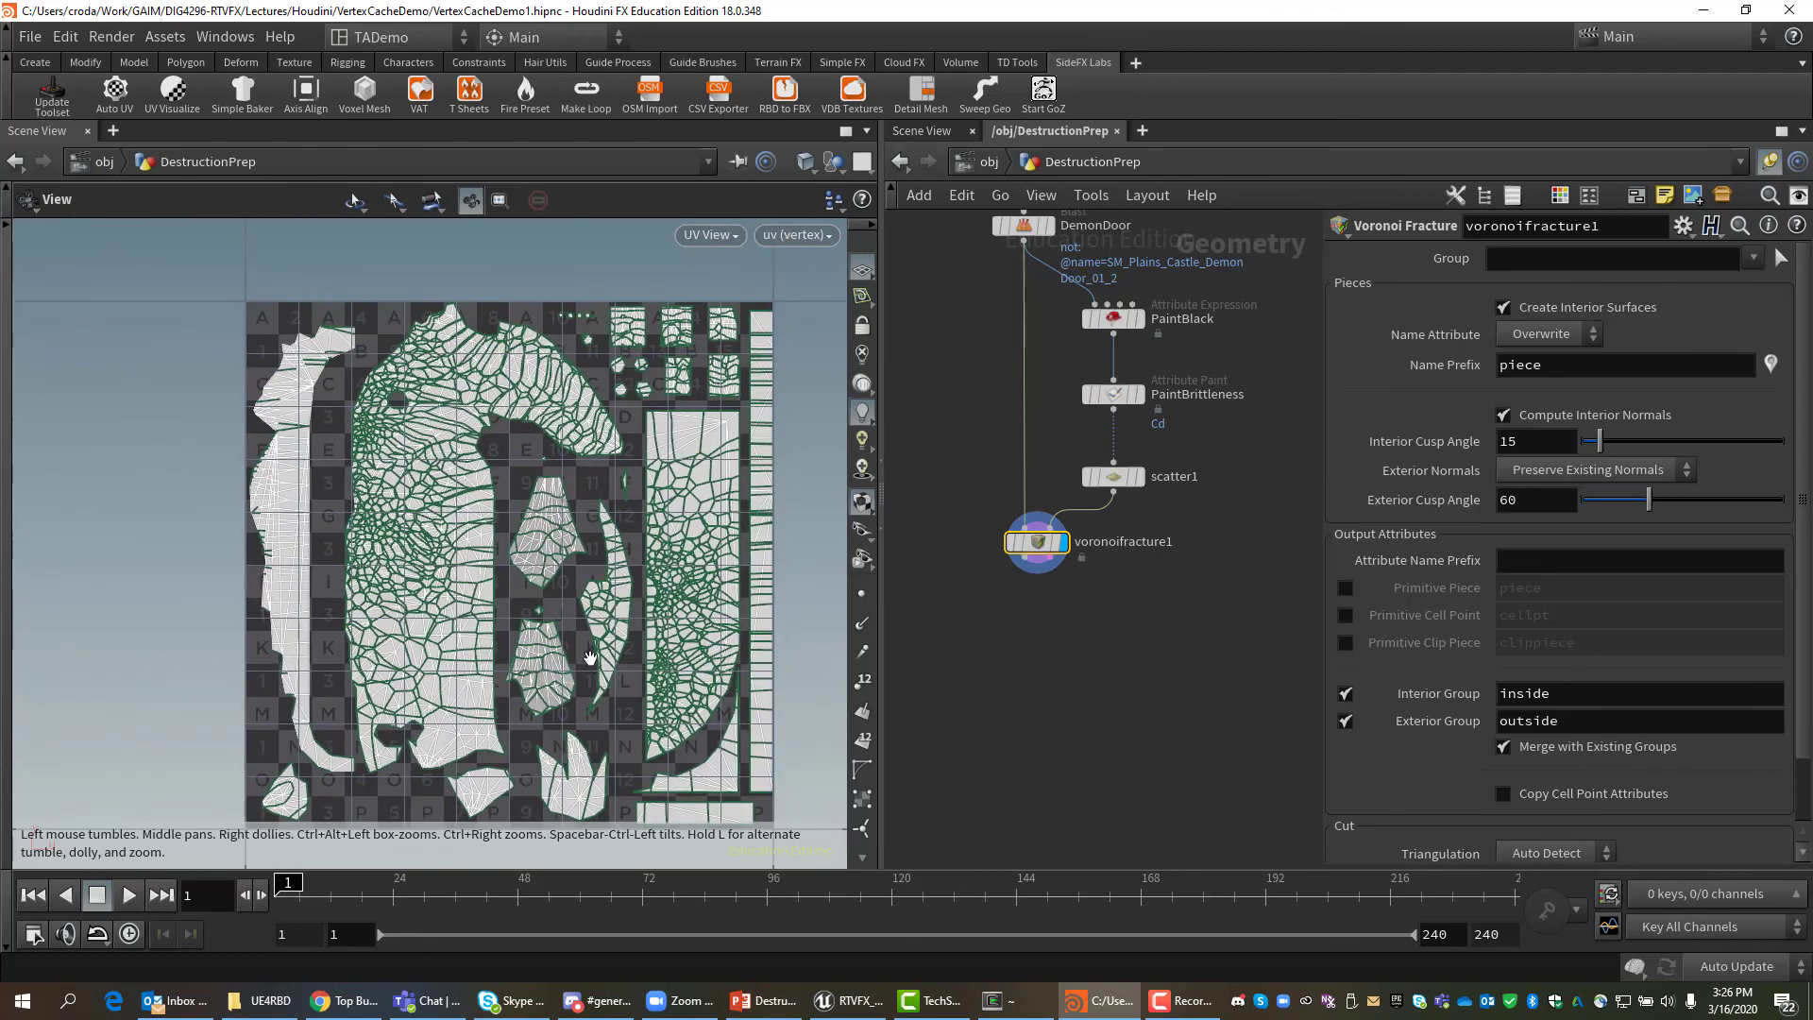
Change the displayed UV attribute from uv to uv2.
left_click(812, 238)
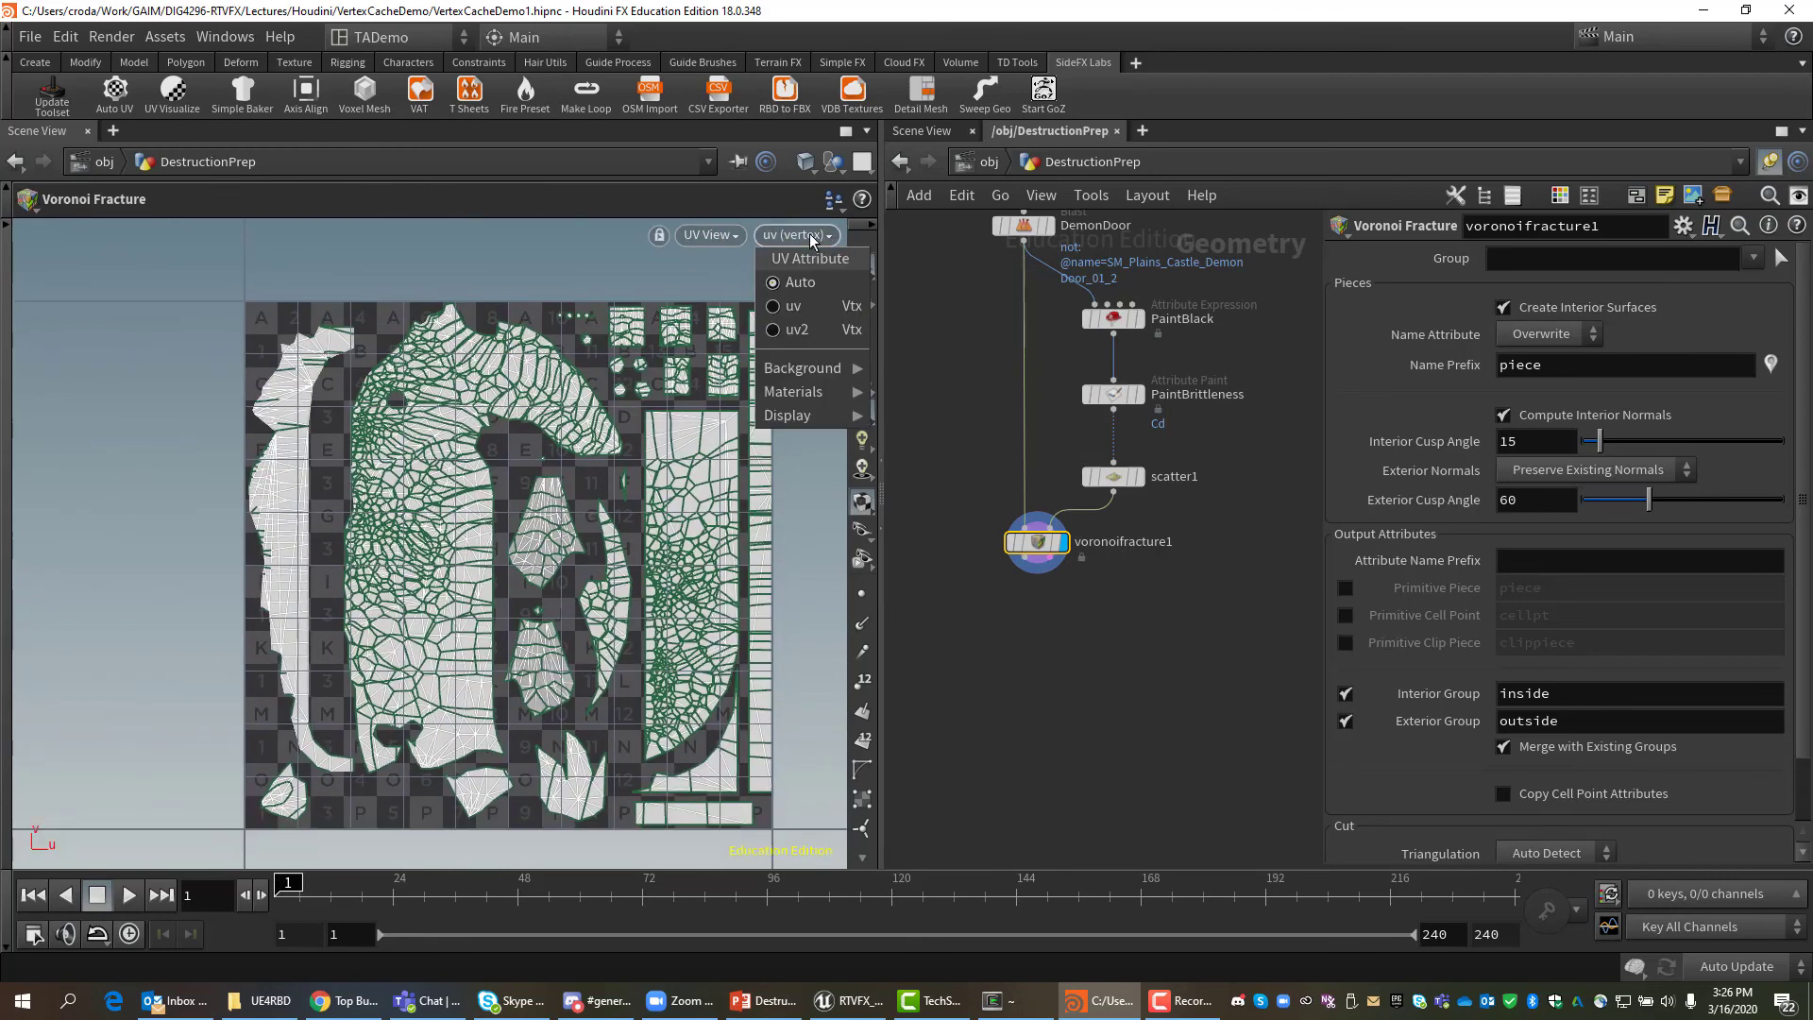
left_click(790, 302)
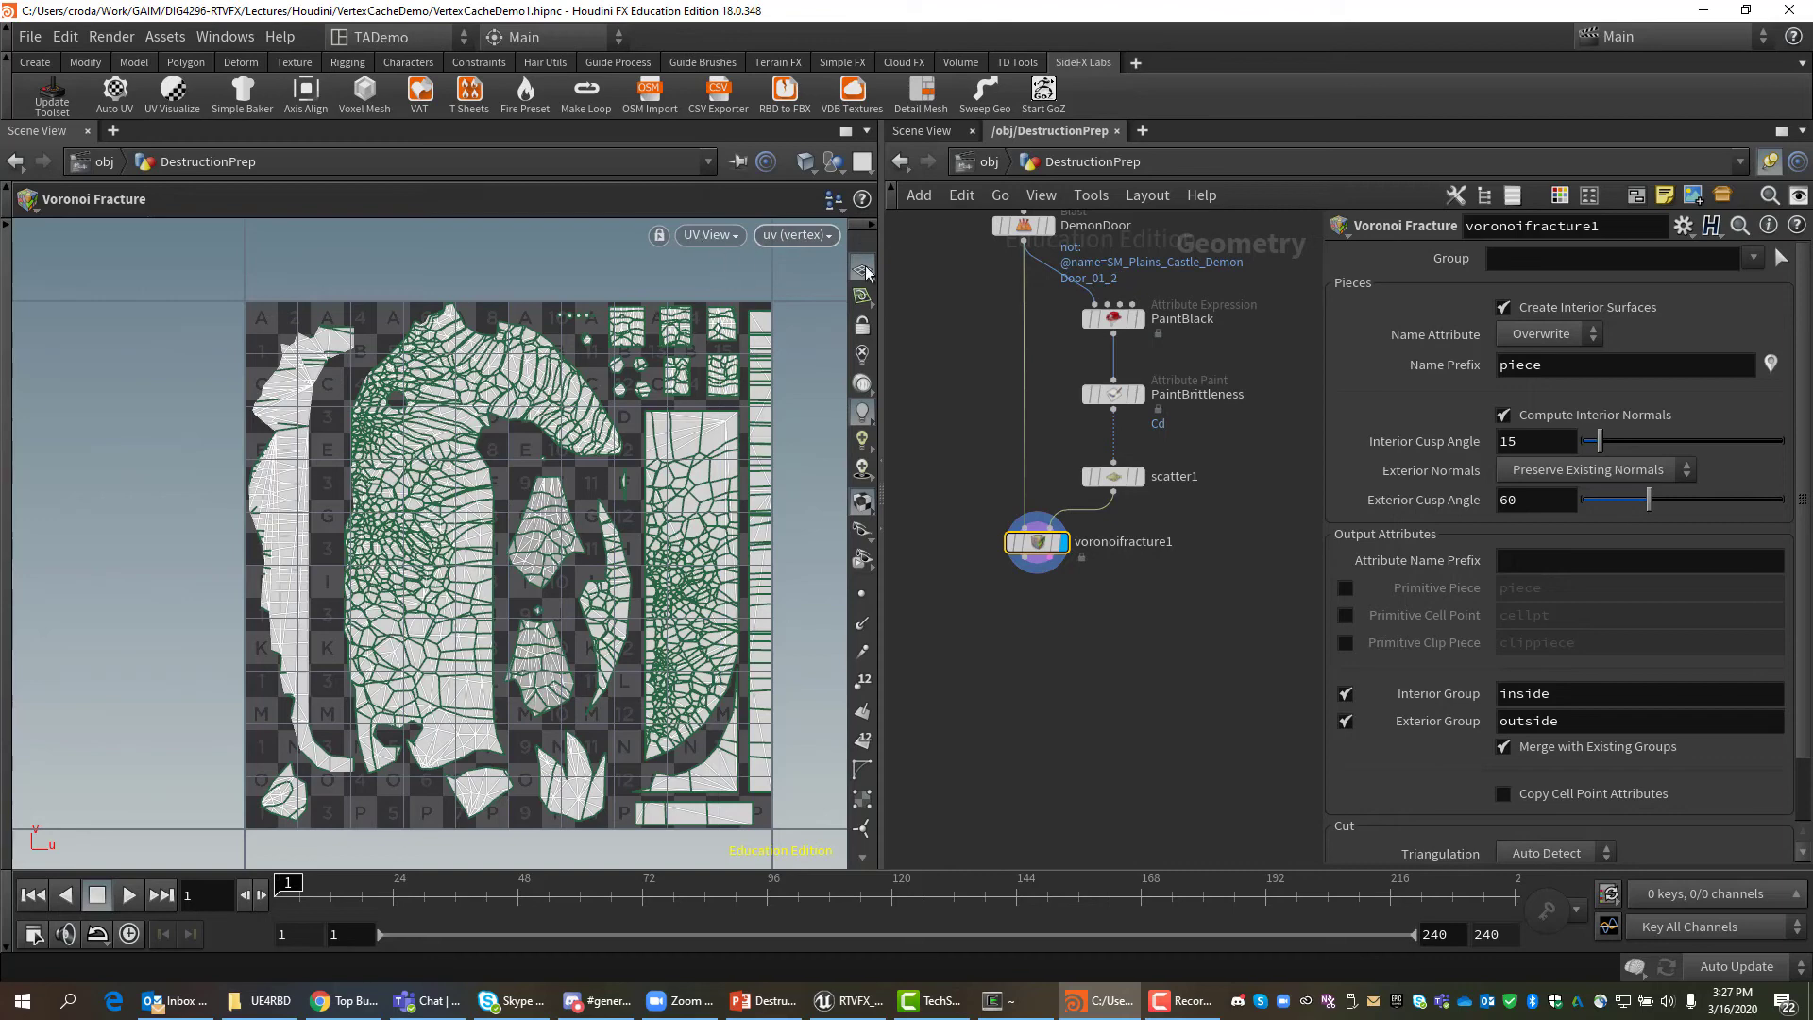
left_click(801, 235)
left_click(793, 330)
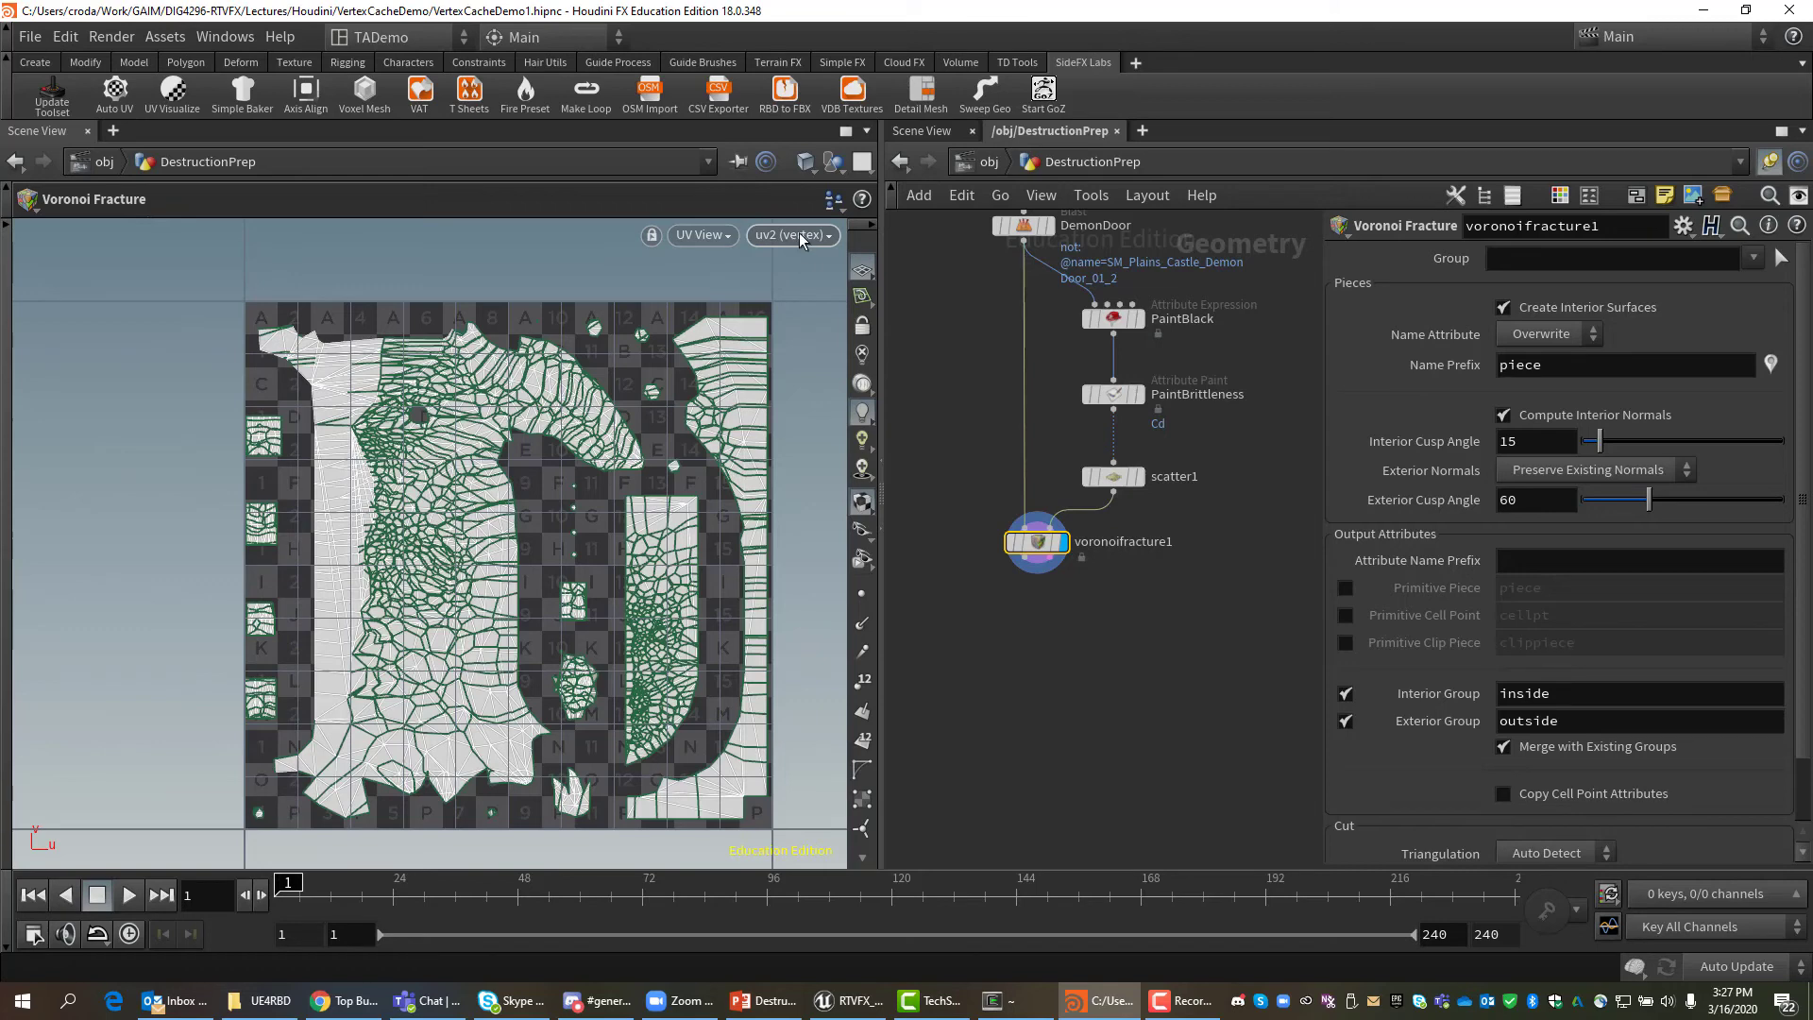
left_click(779, 230)
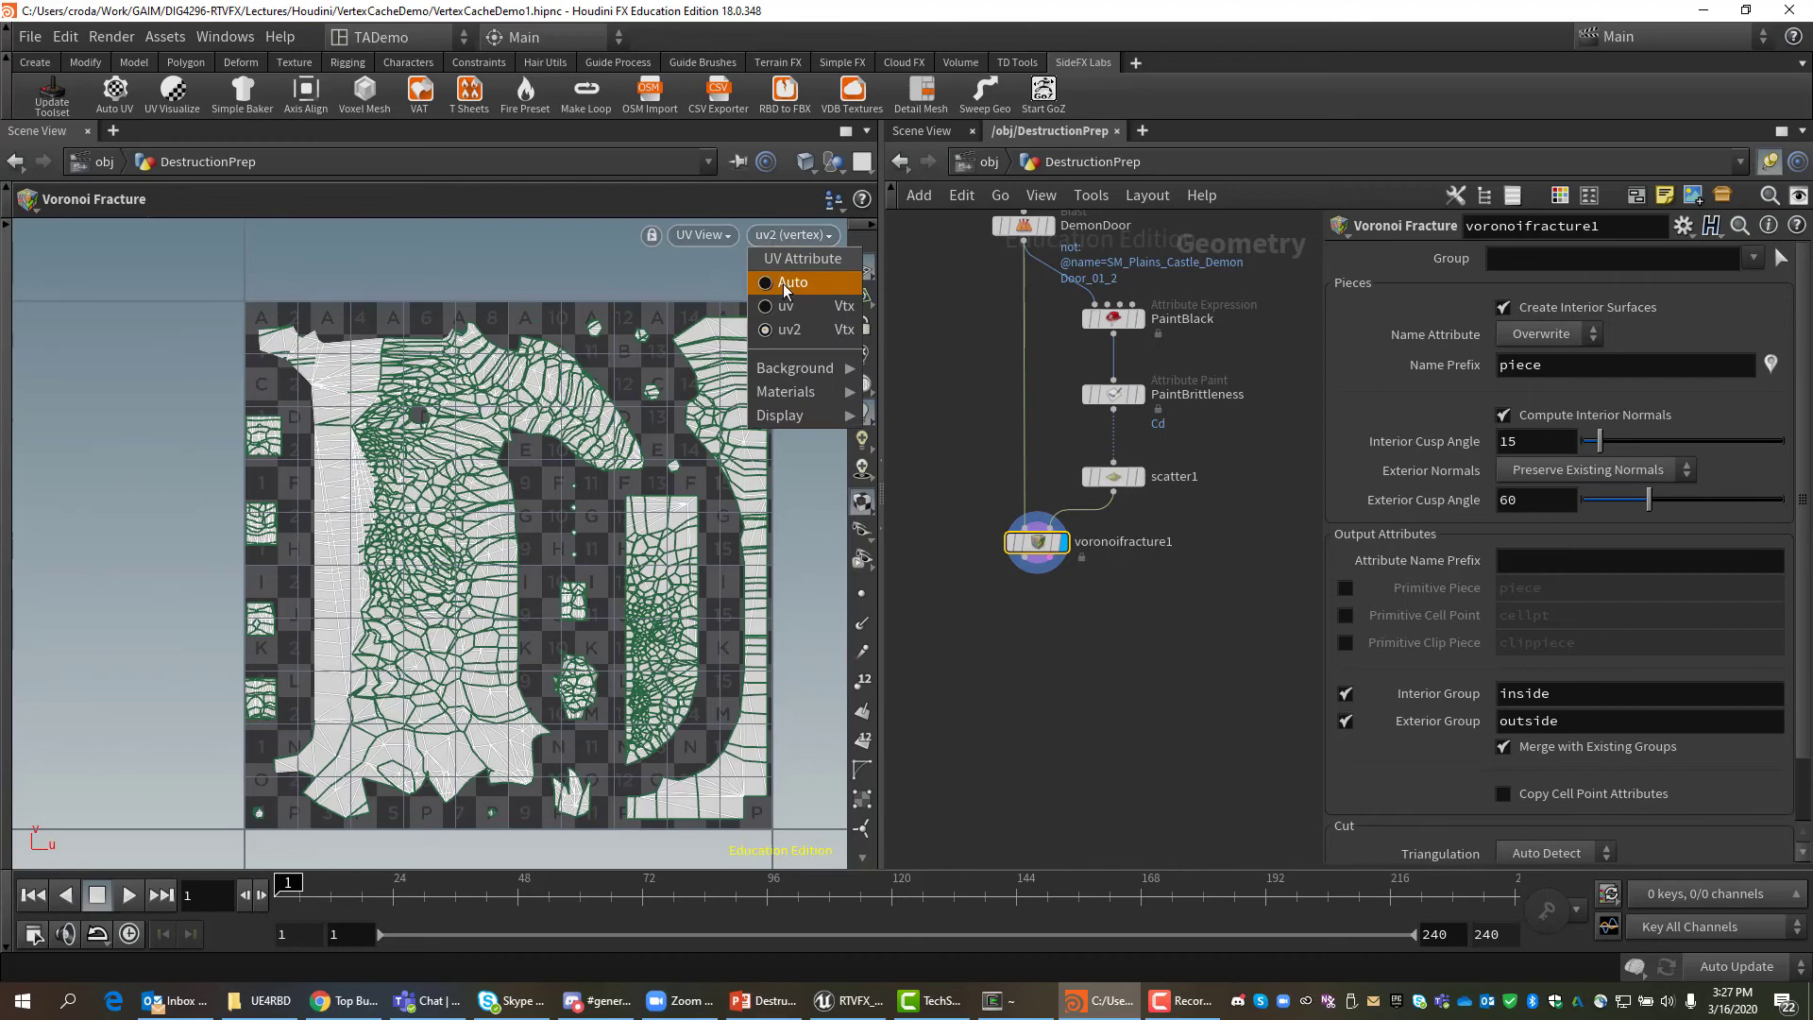
Add a UV Unwrap node wired below voronoifracture1.
left_click(1029, 571)
key("Tab")
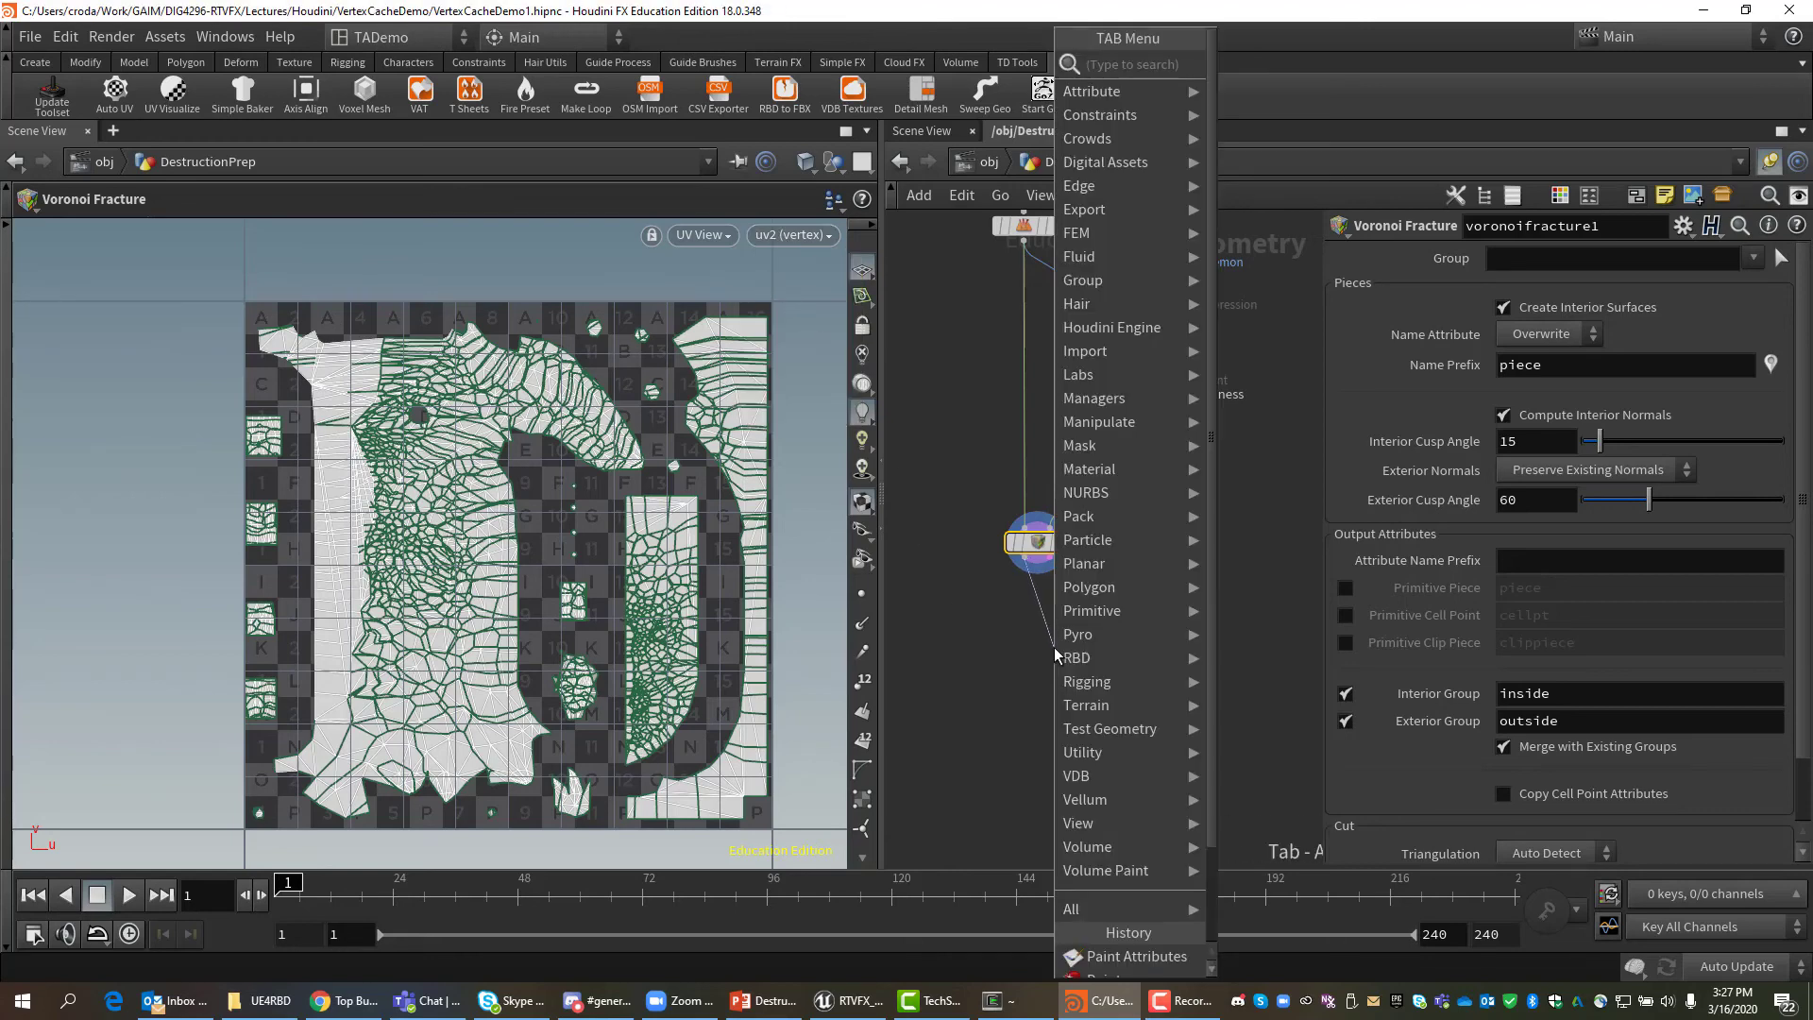
type("uv")
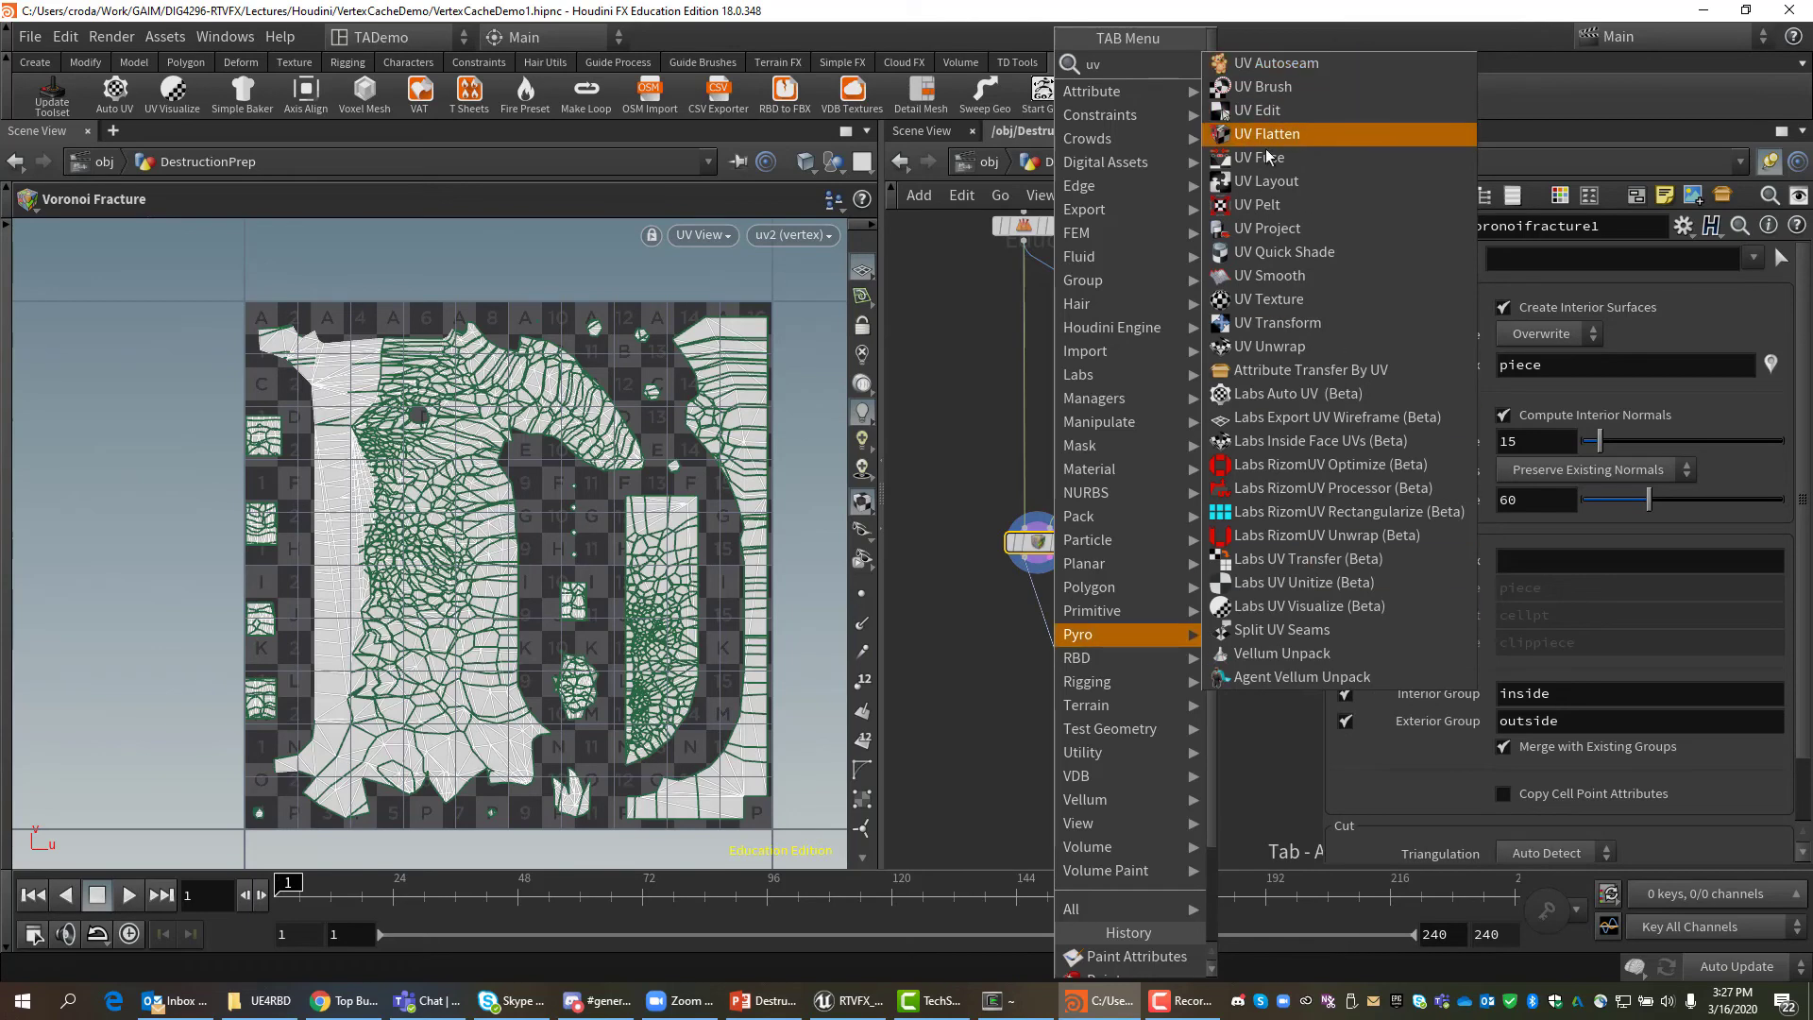
left_click(1275, 345)
left_click(1055, 648)
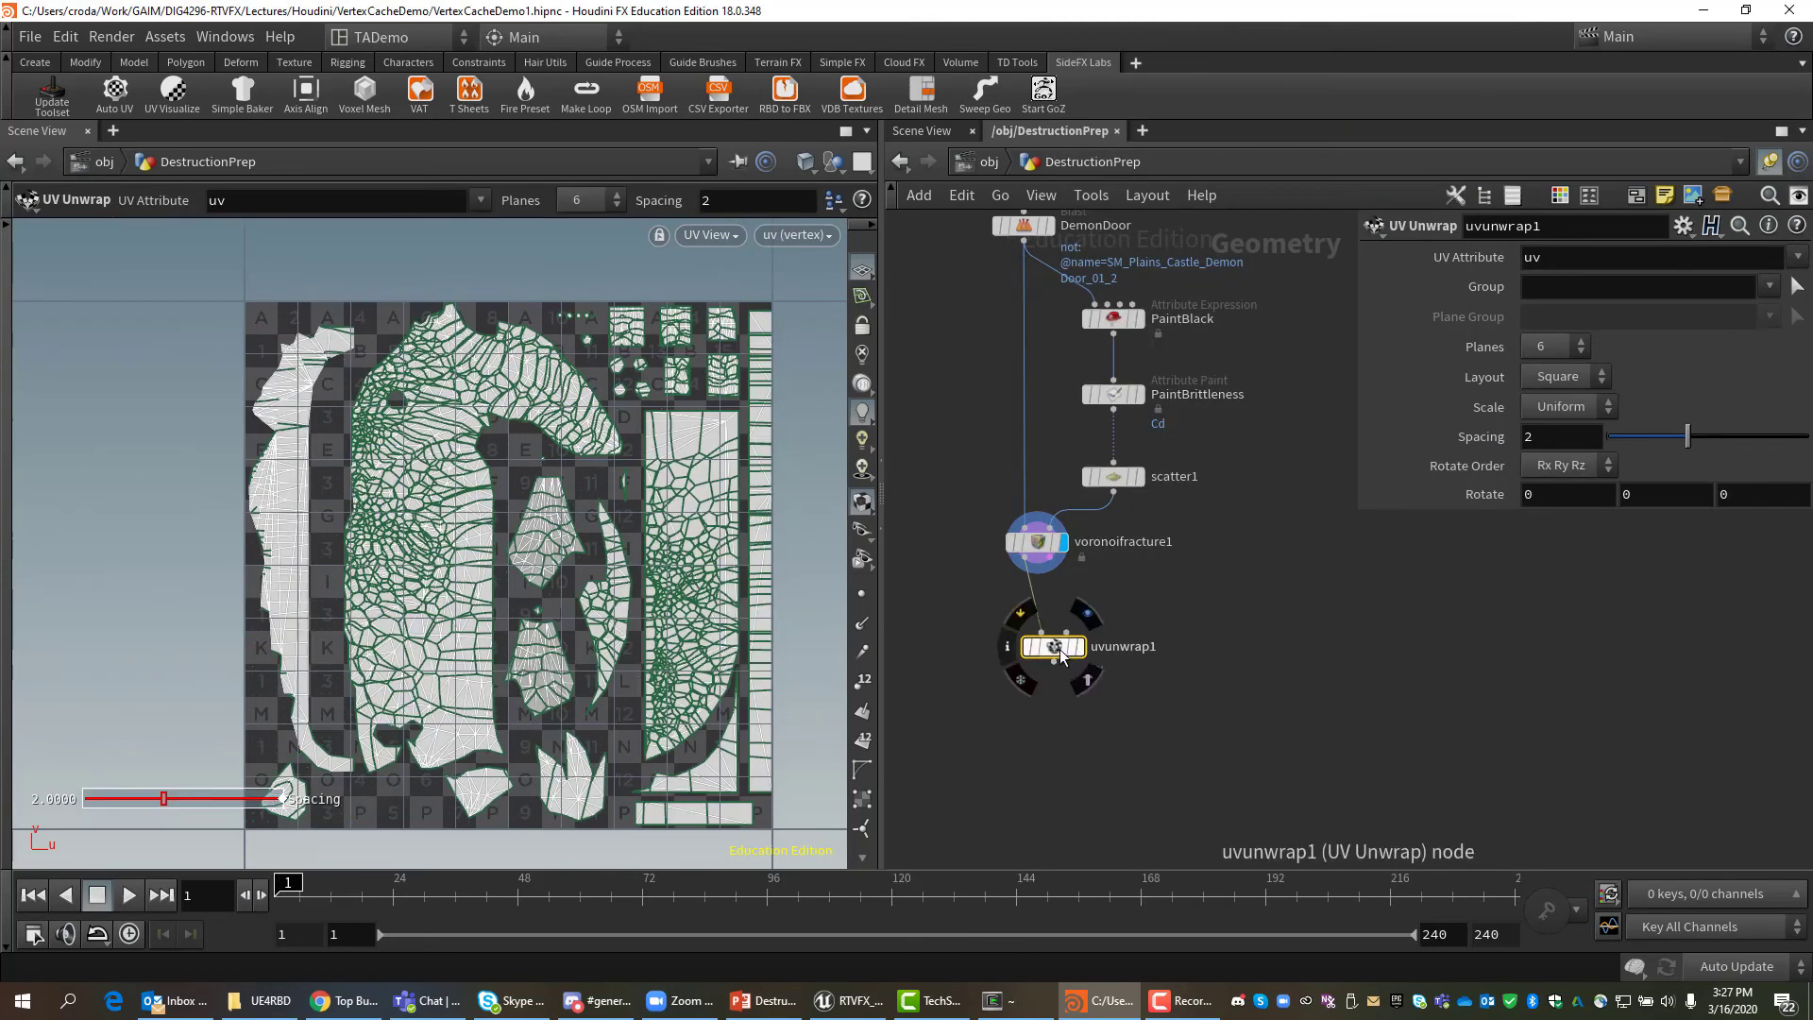
left_click_drag(1059, 651, 1042, 623)
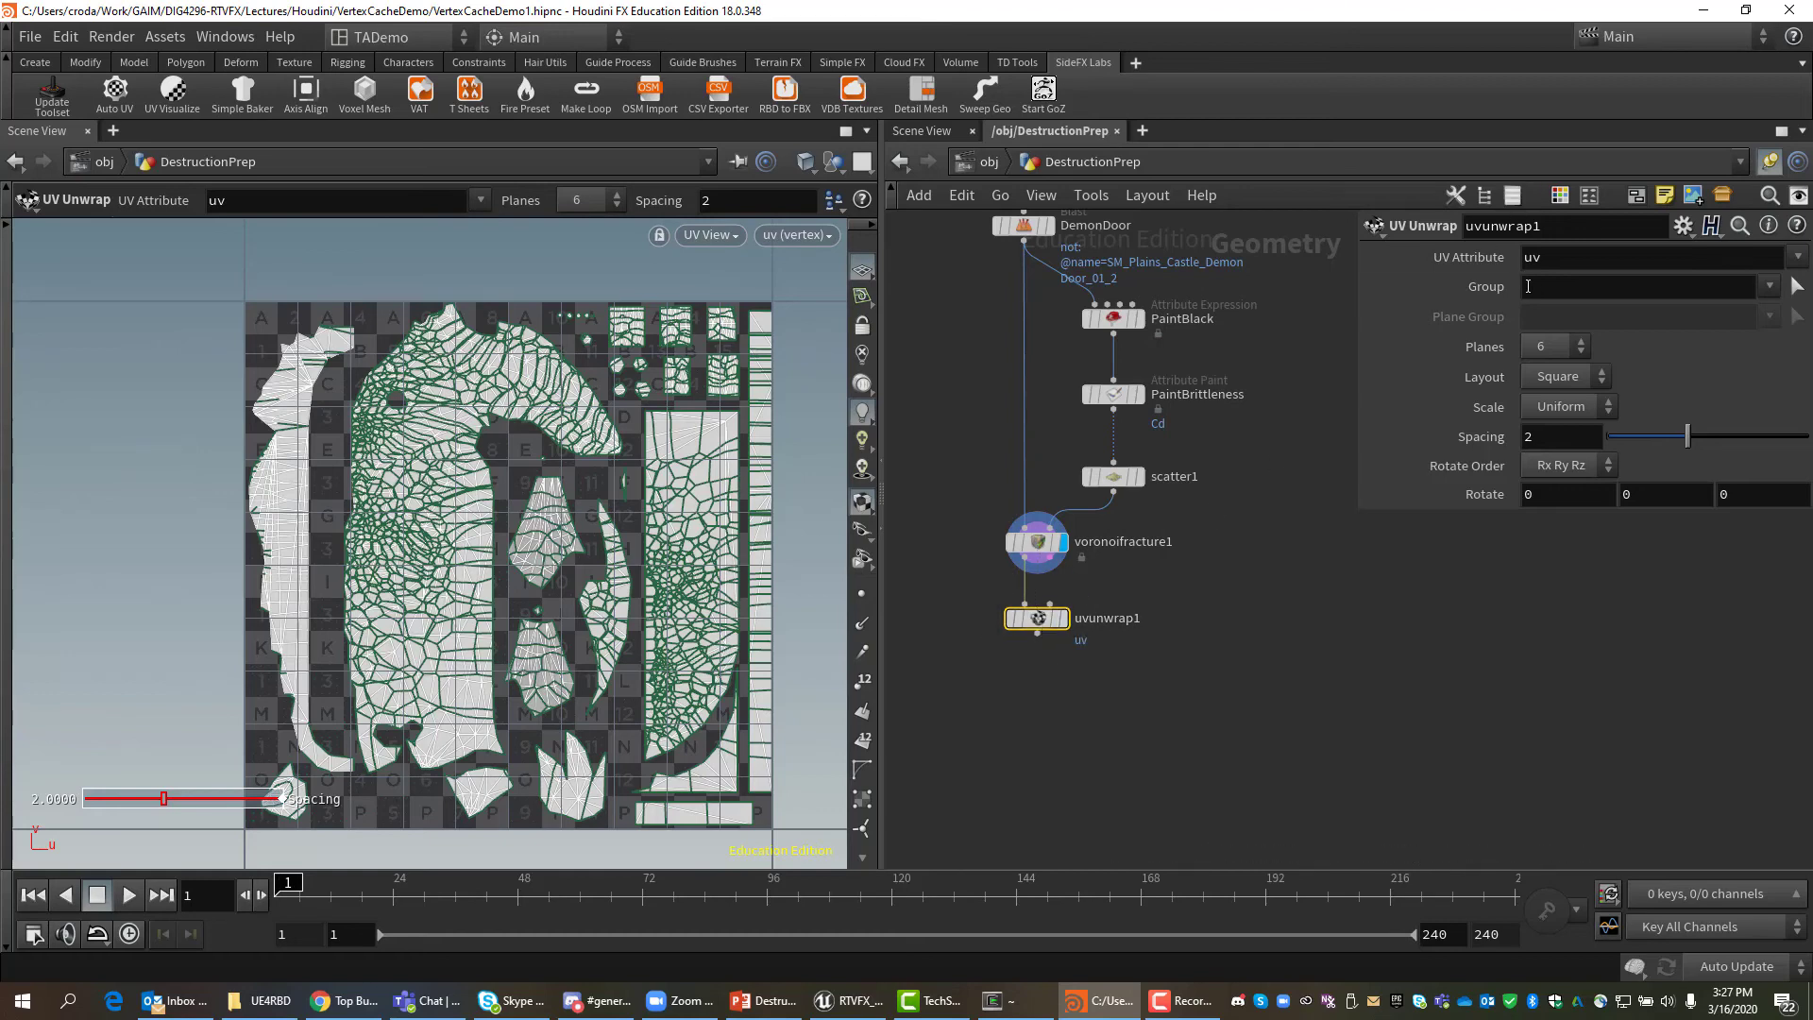
Set uvunwrap1's Group to inside and its Spacing to 0.
left_click(1769, 288)
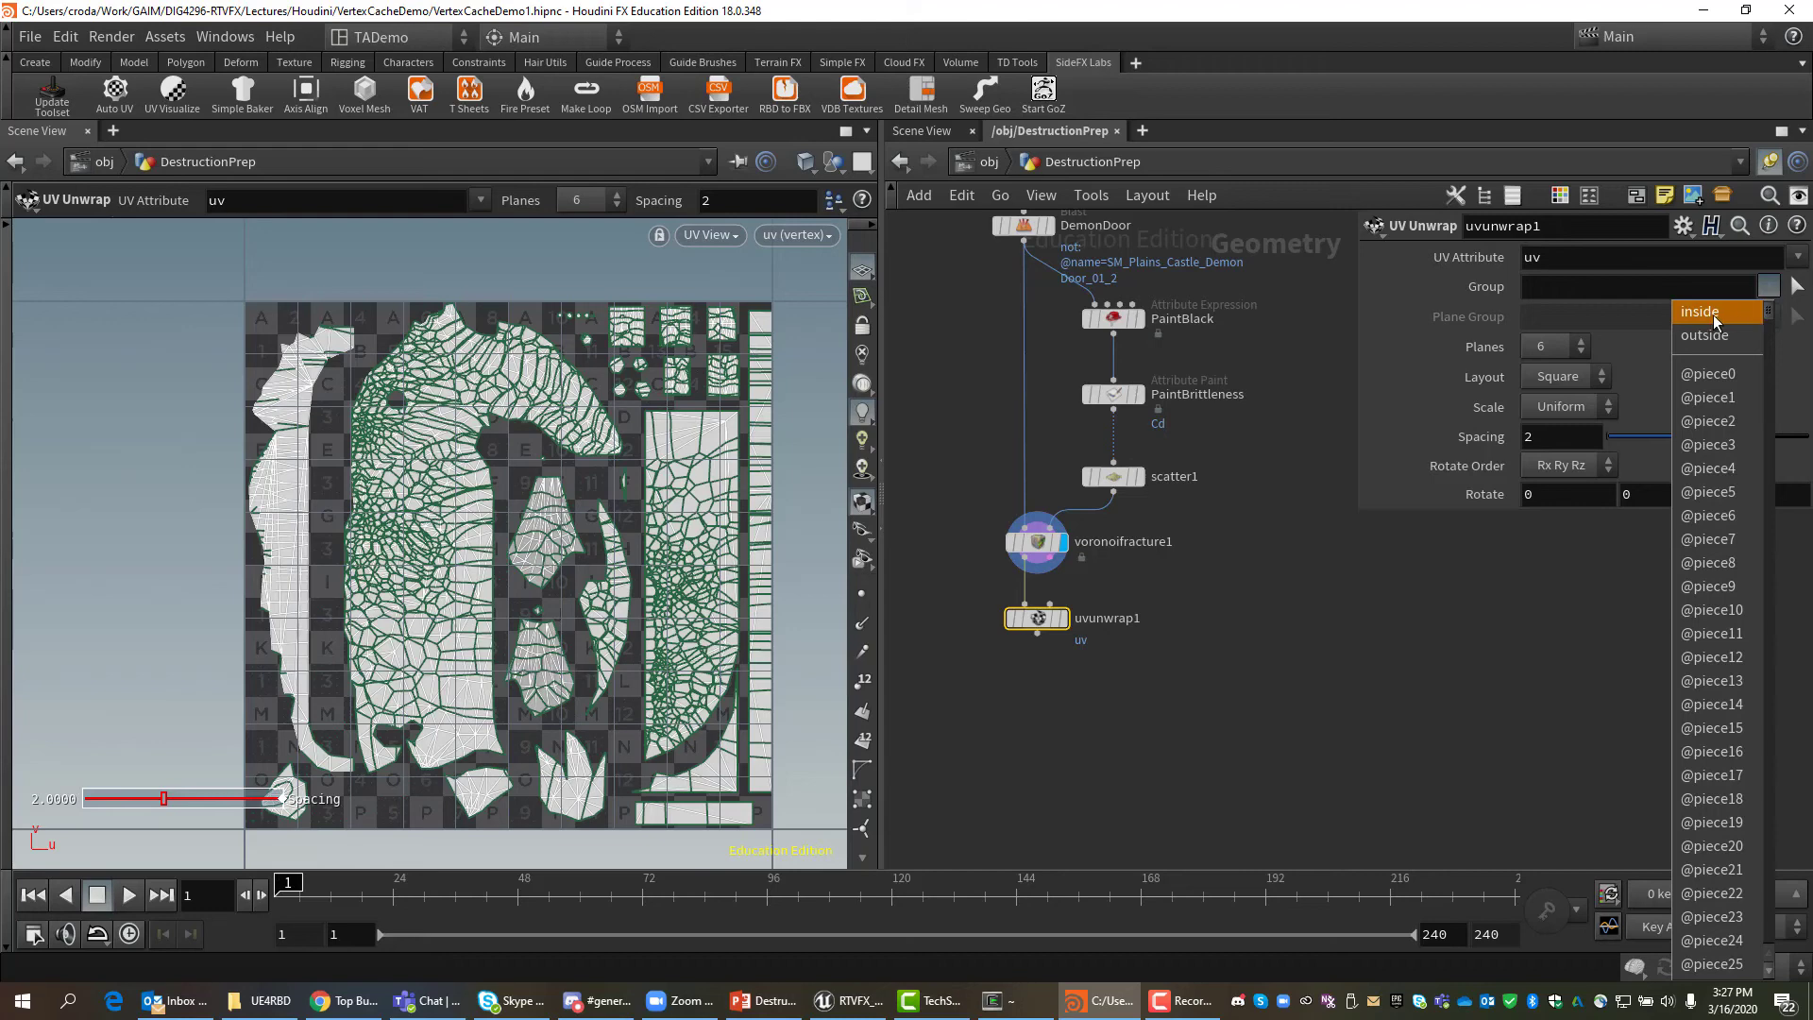
left_click(1714, 320)
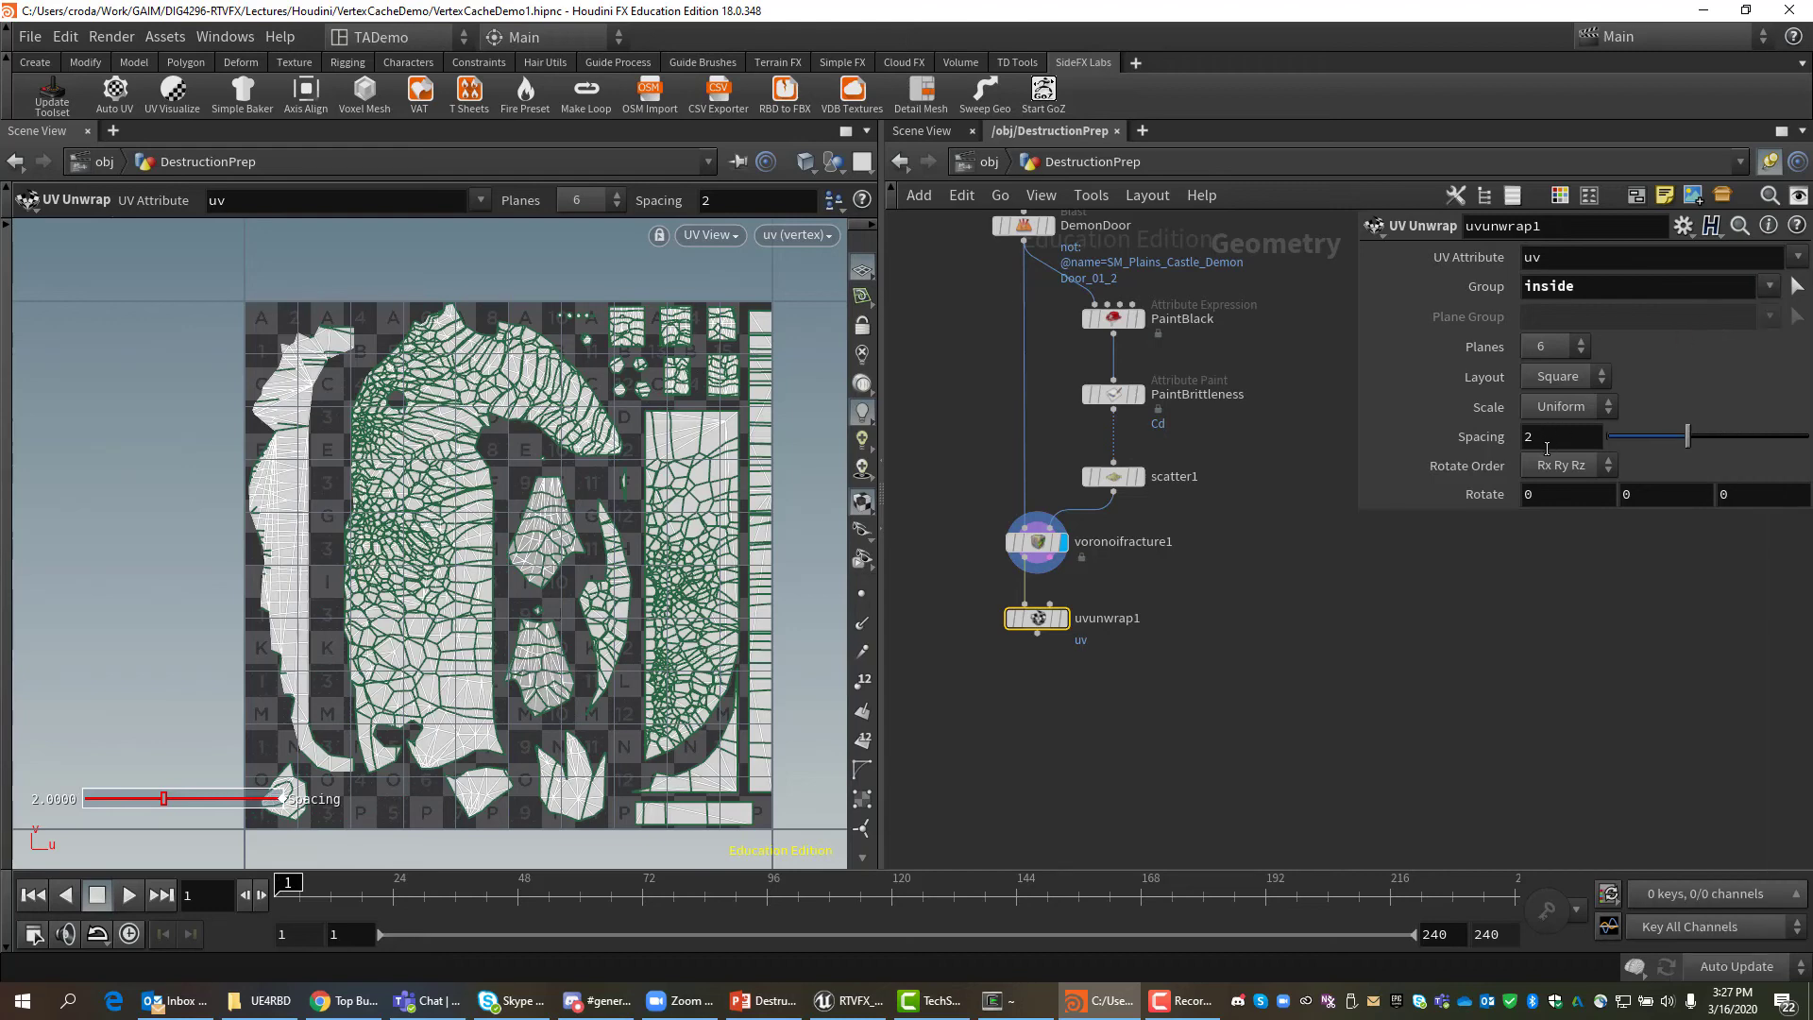
left_click(1548, 438)
type("0")
key("Return")
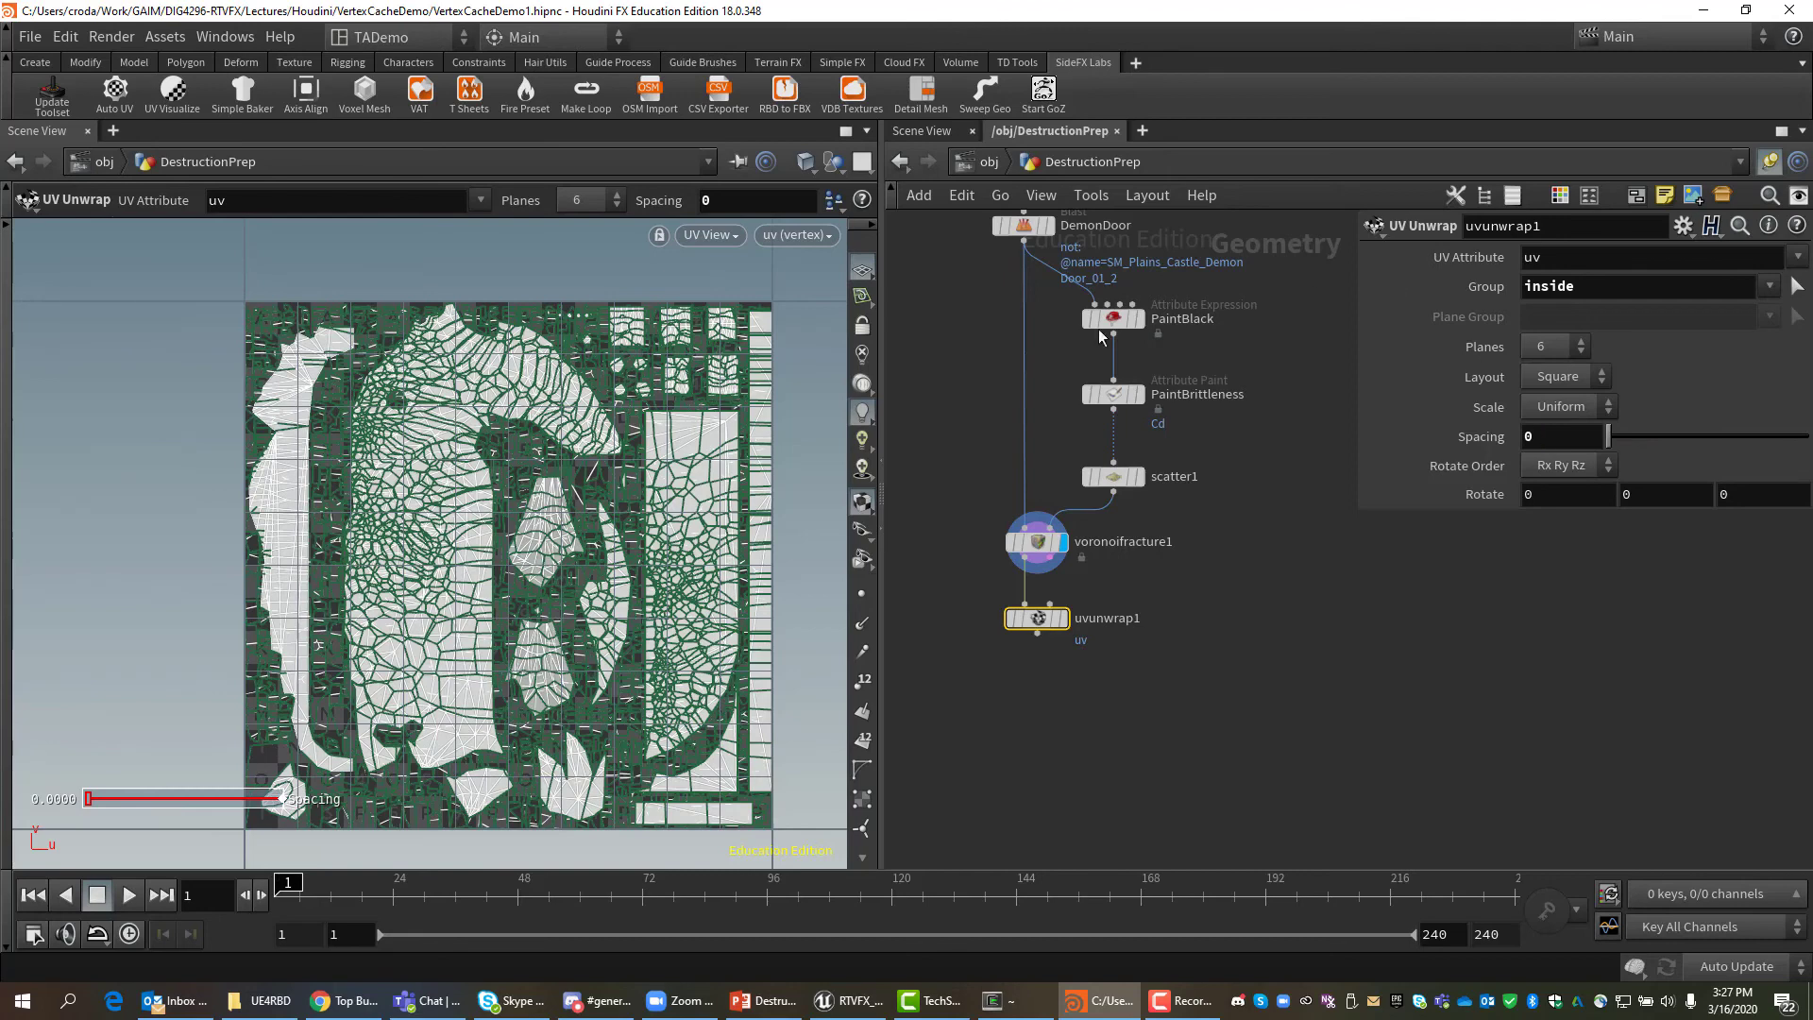
Display uvunwrap1 and compare its uv and uv2 layouts, ending on uv.
left_click(1064, 619)
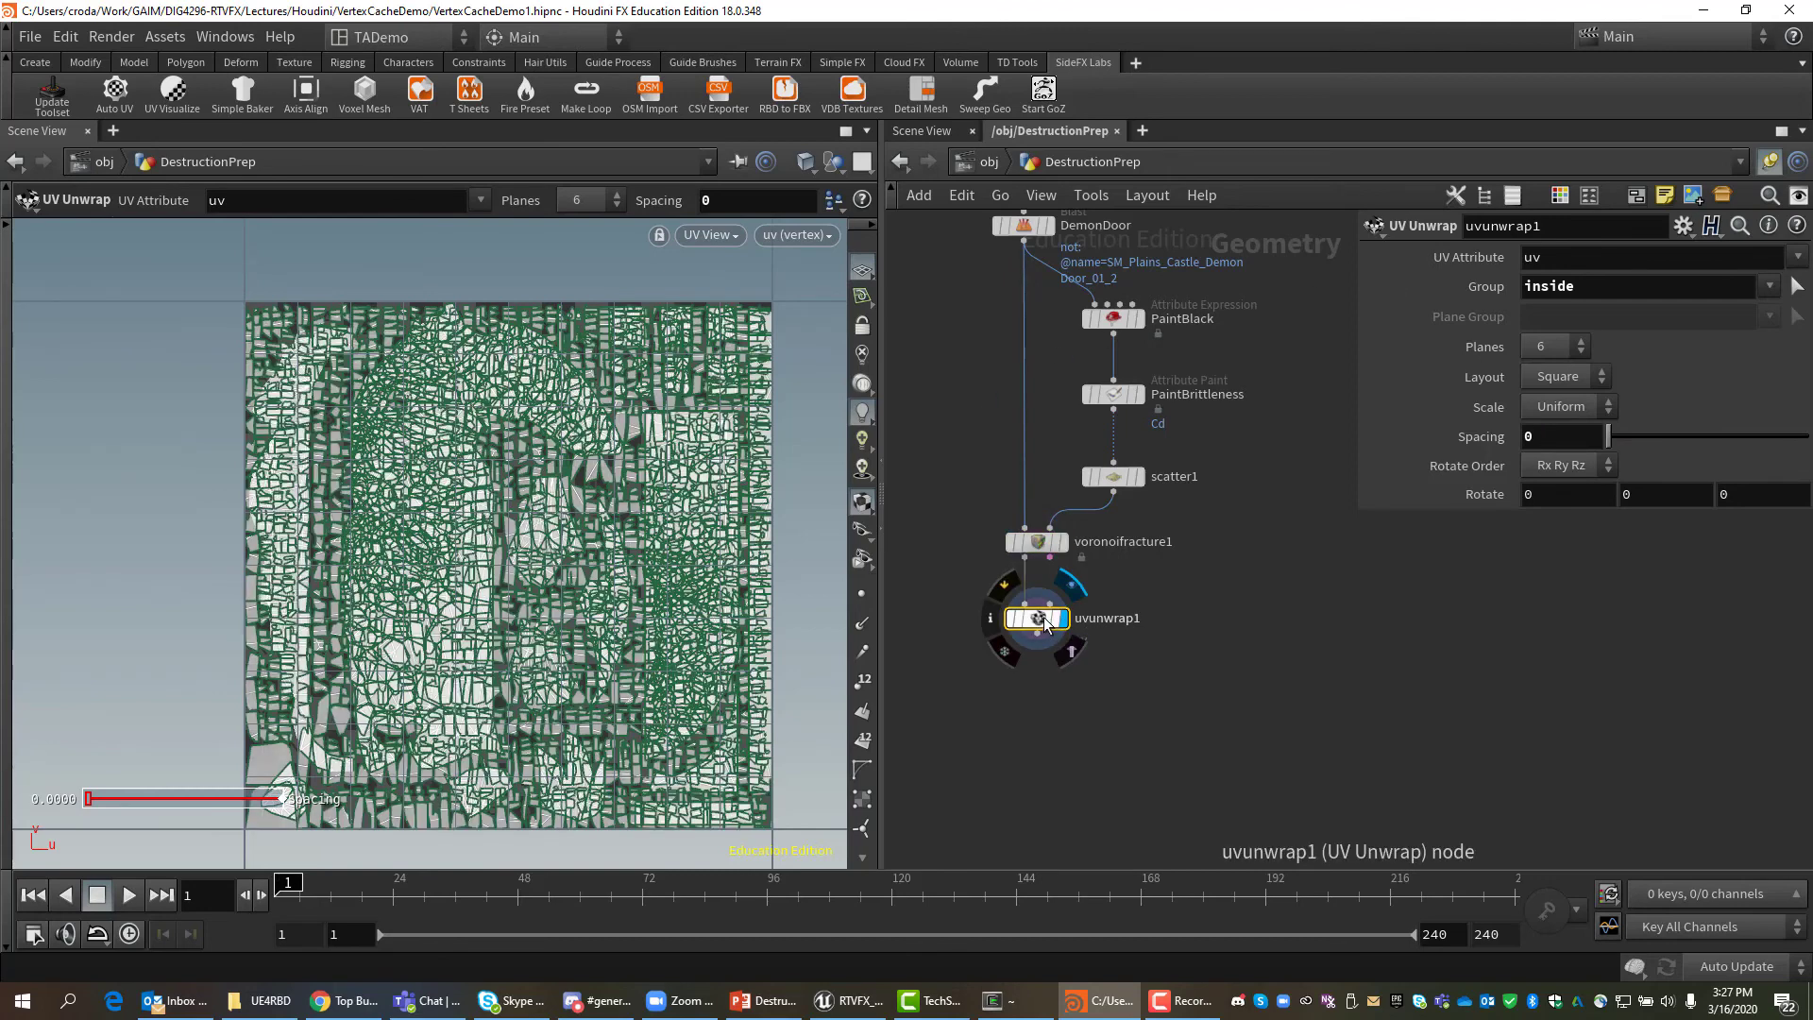
left_click(795, 236)
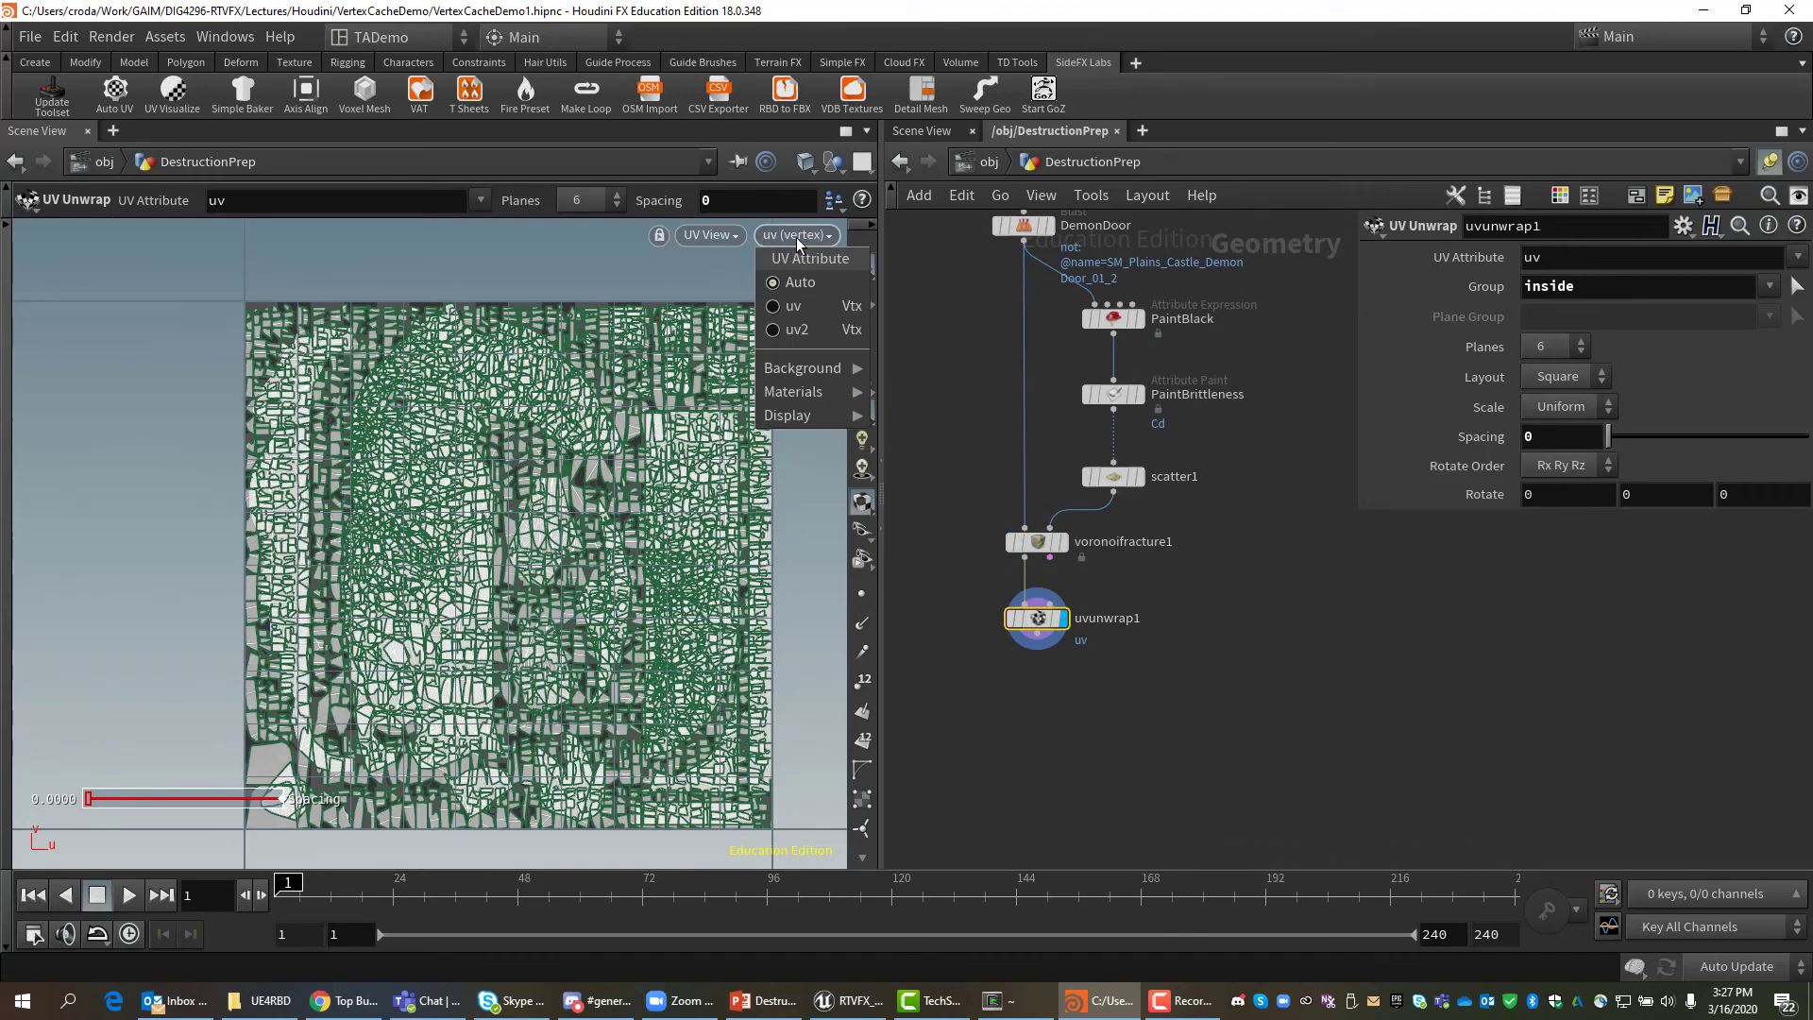
left_click(809, 306)
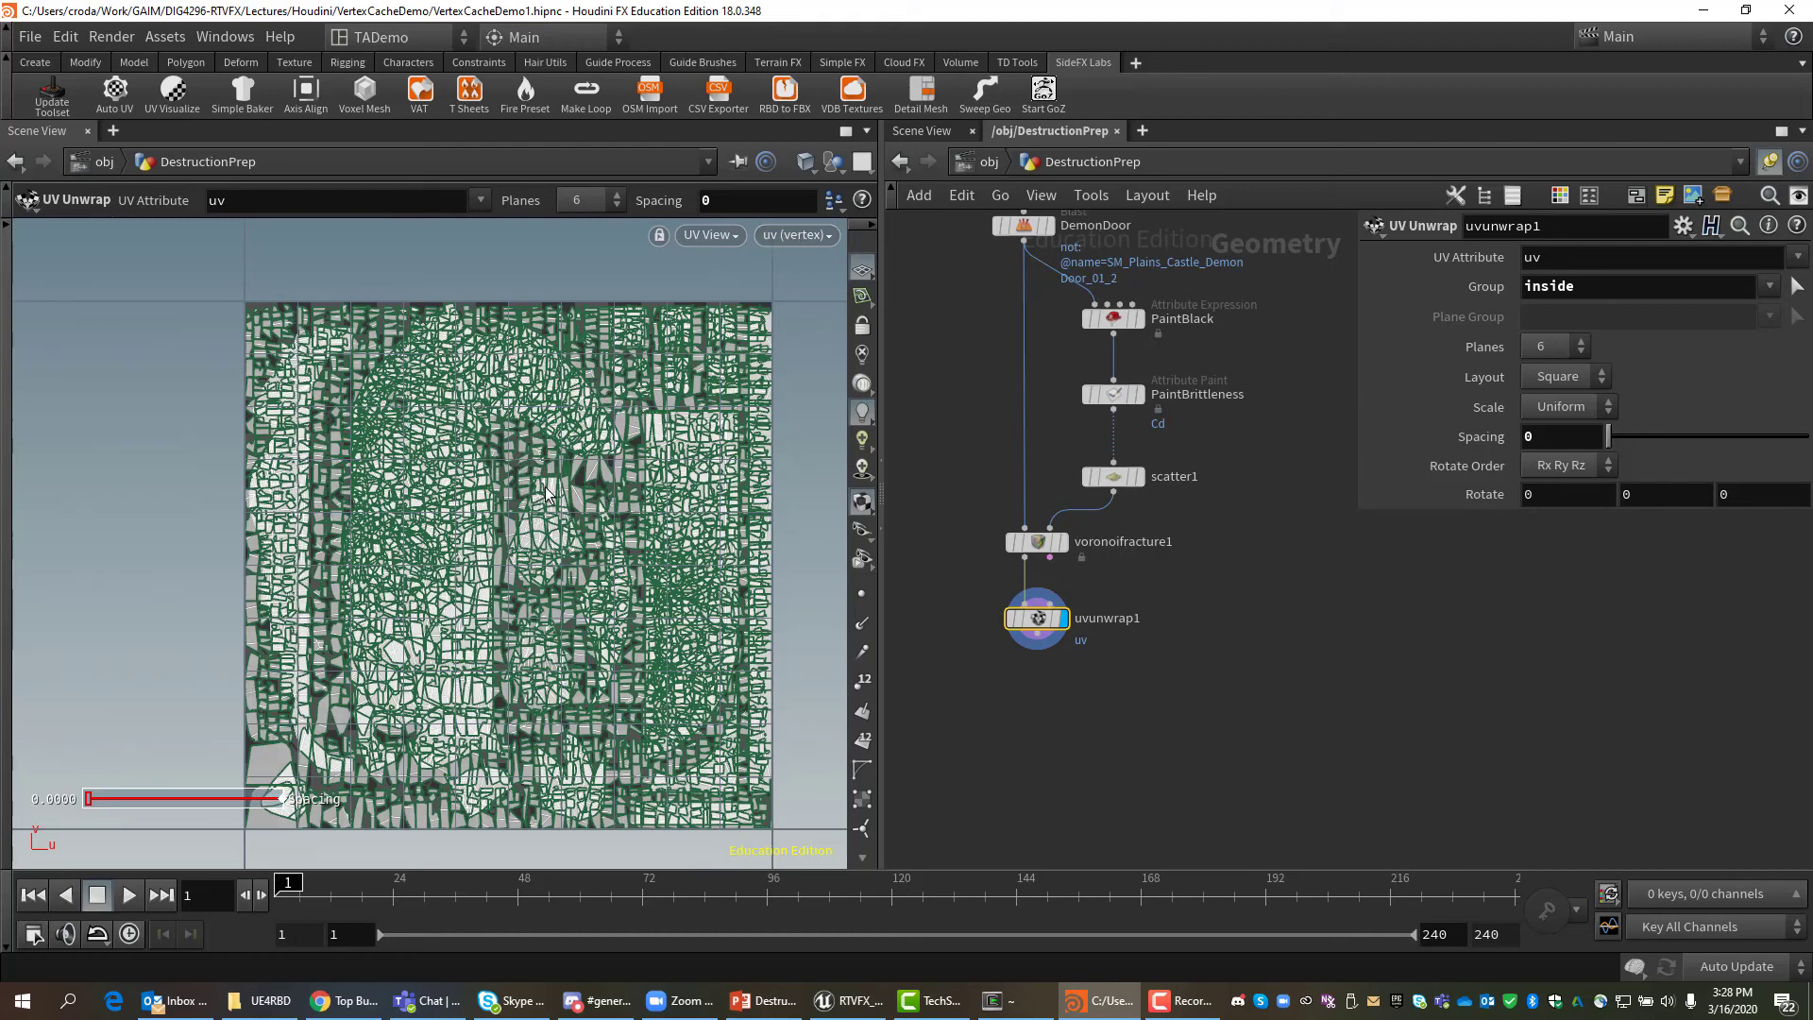
left_click(799, 234)
left_click(818, 326)
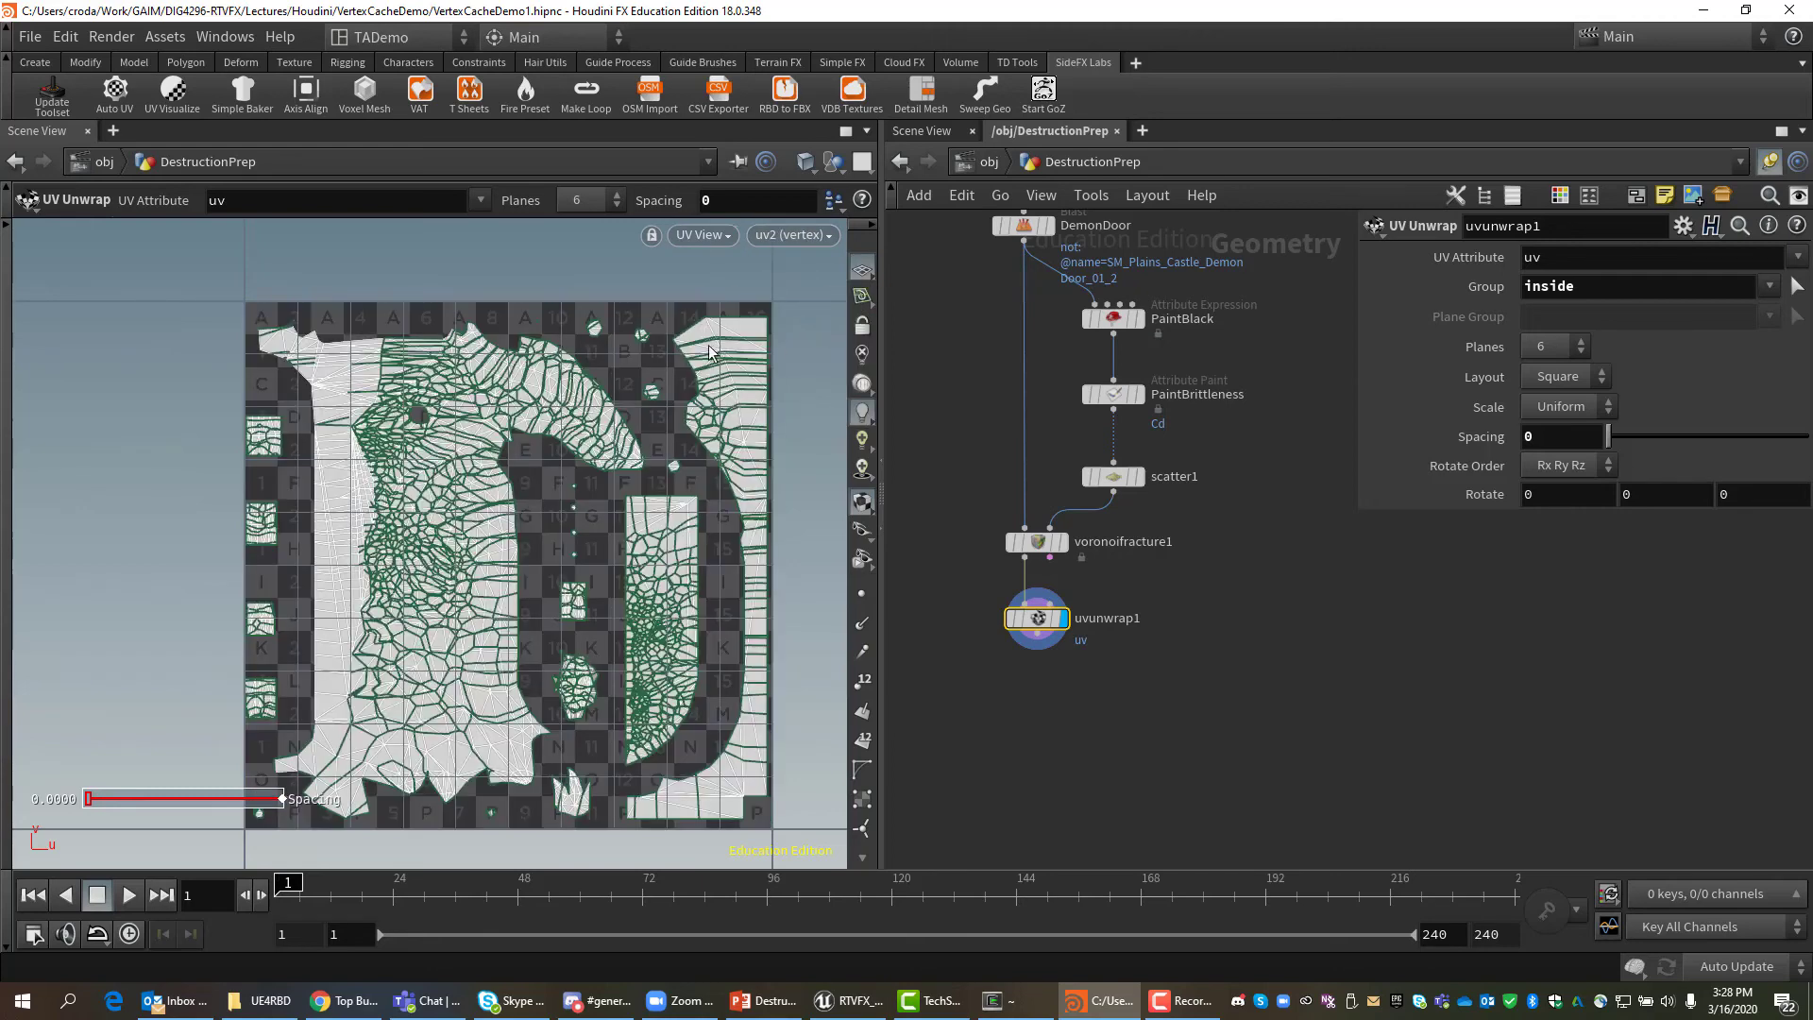
left_click(789, 236)
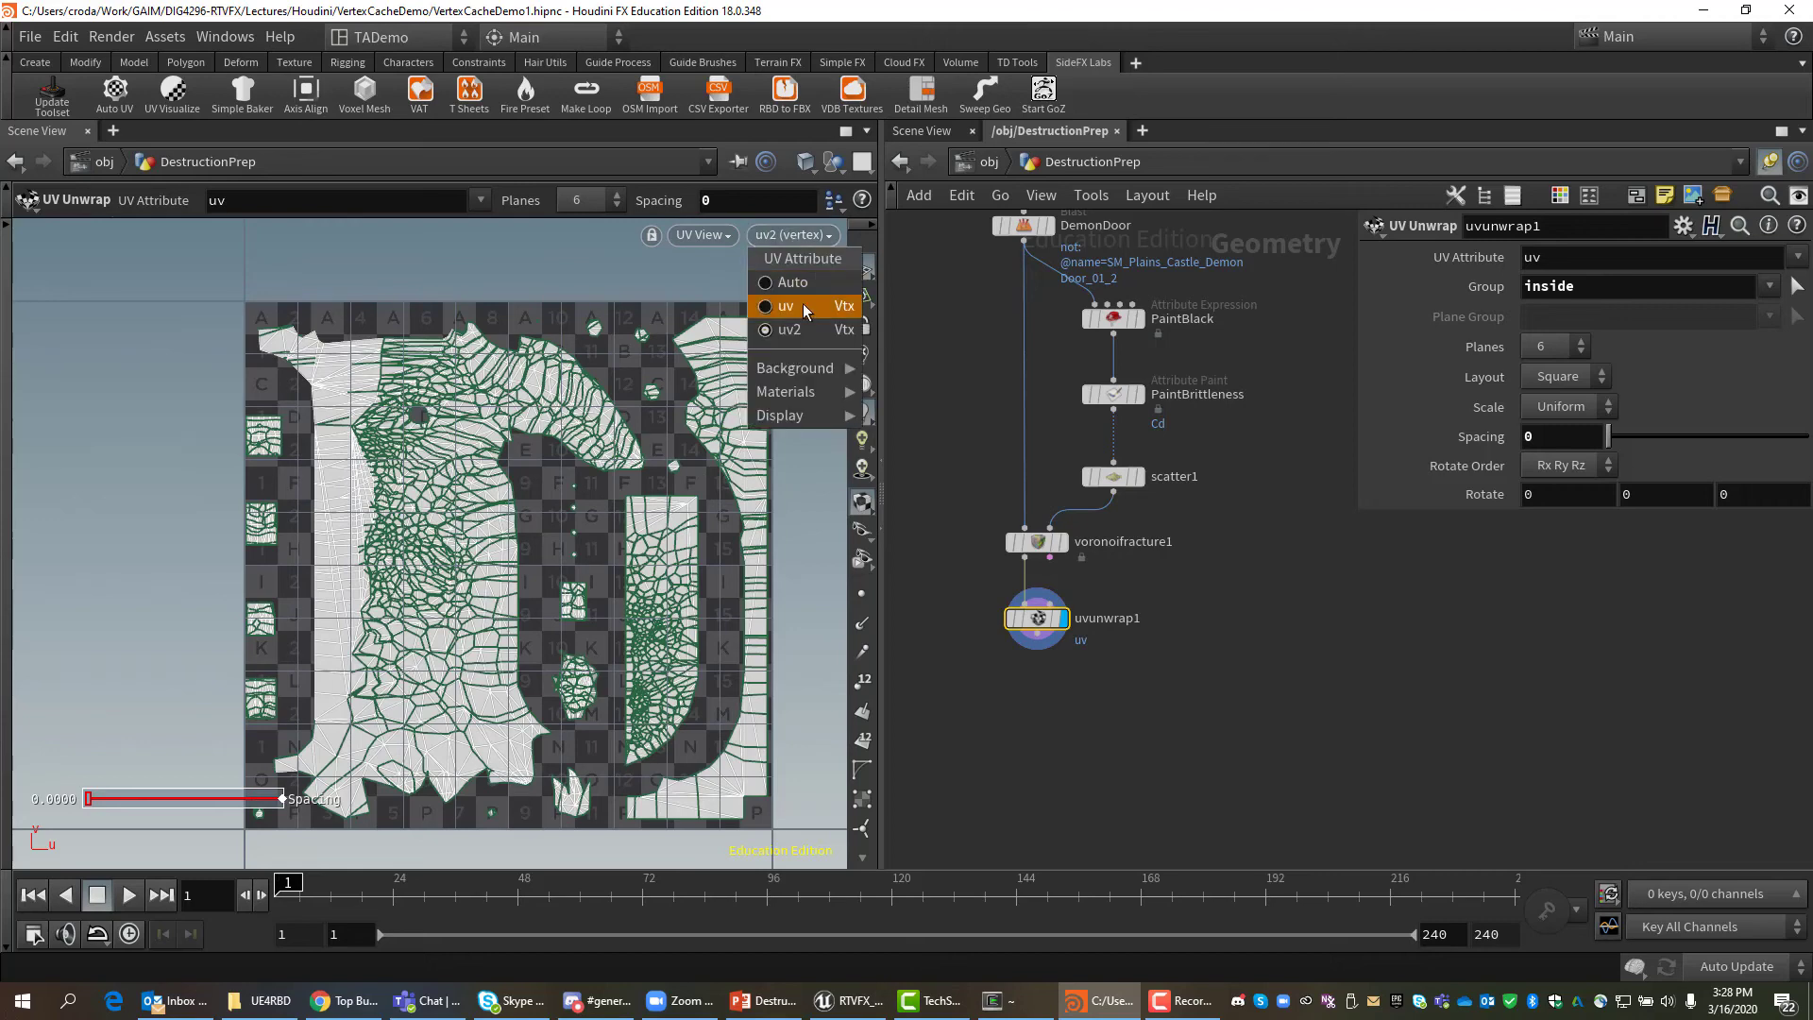
left_click(803, 305)
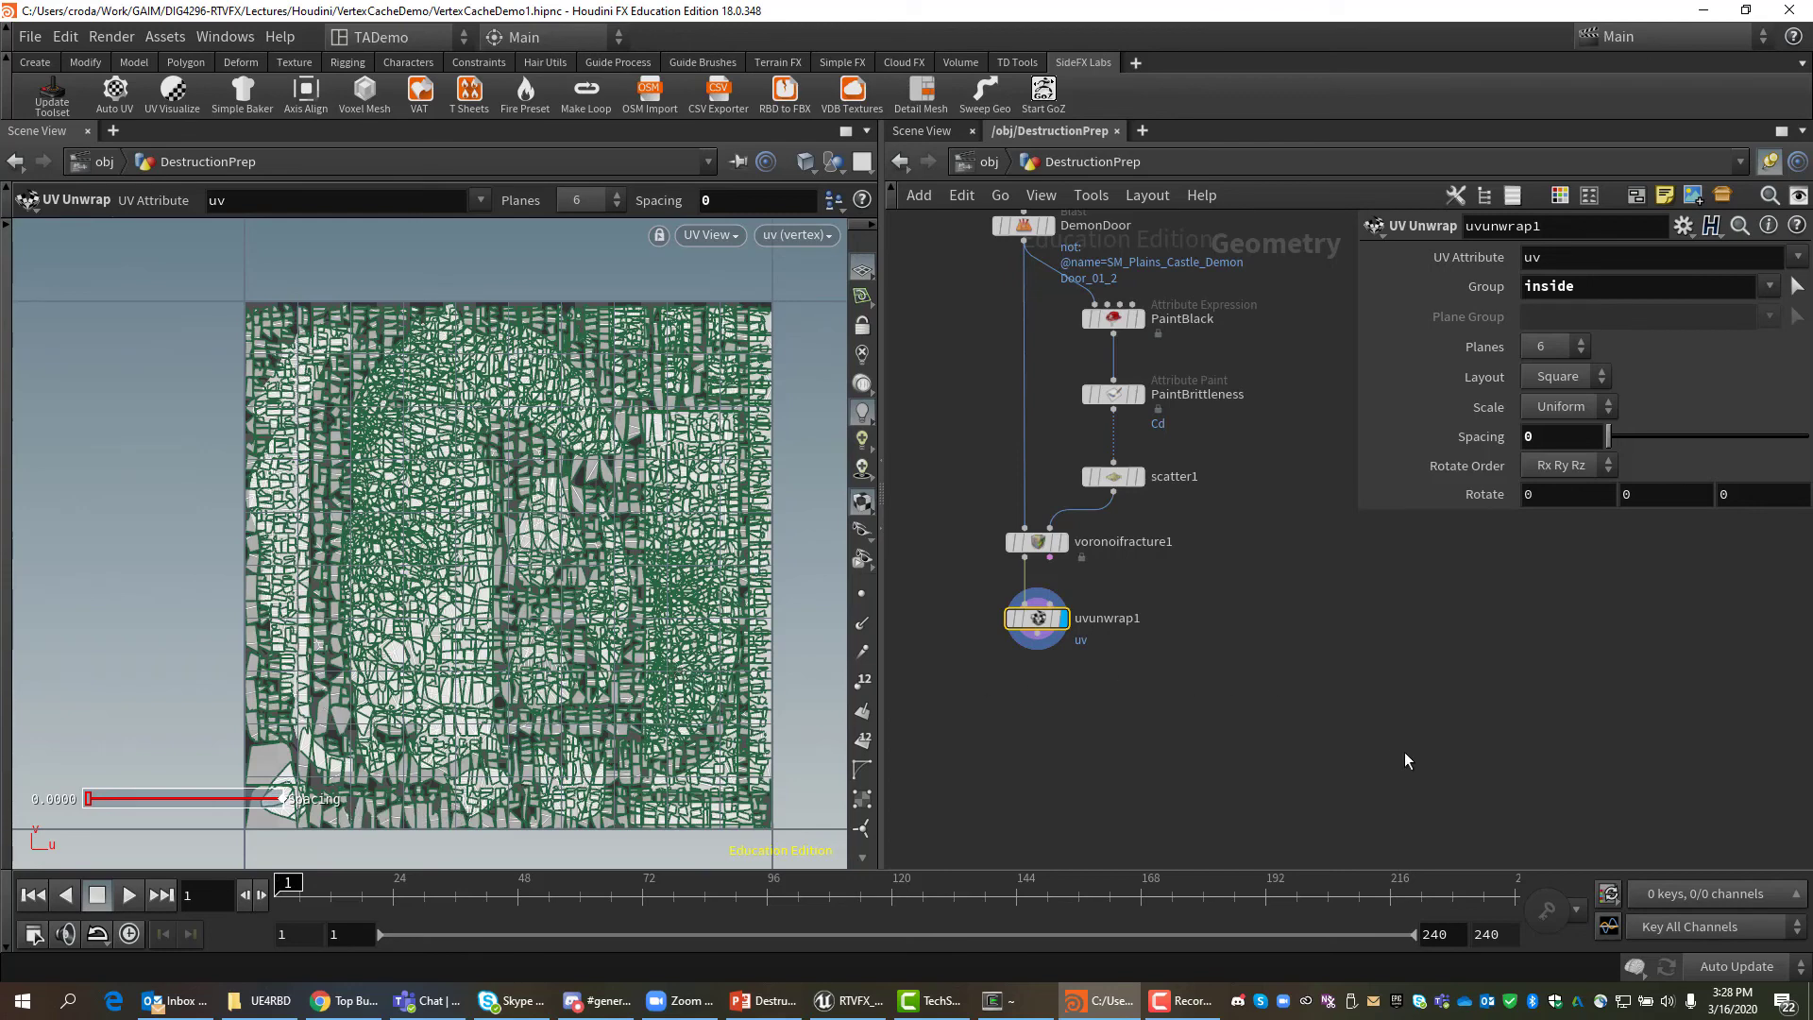
Set the viewport back to the 3D perspective view.
middle_click_drag(1353, 739, 1344, 613)
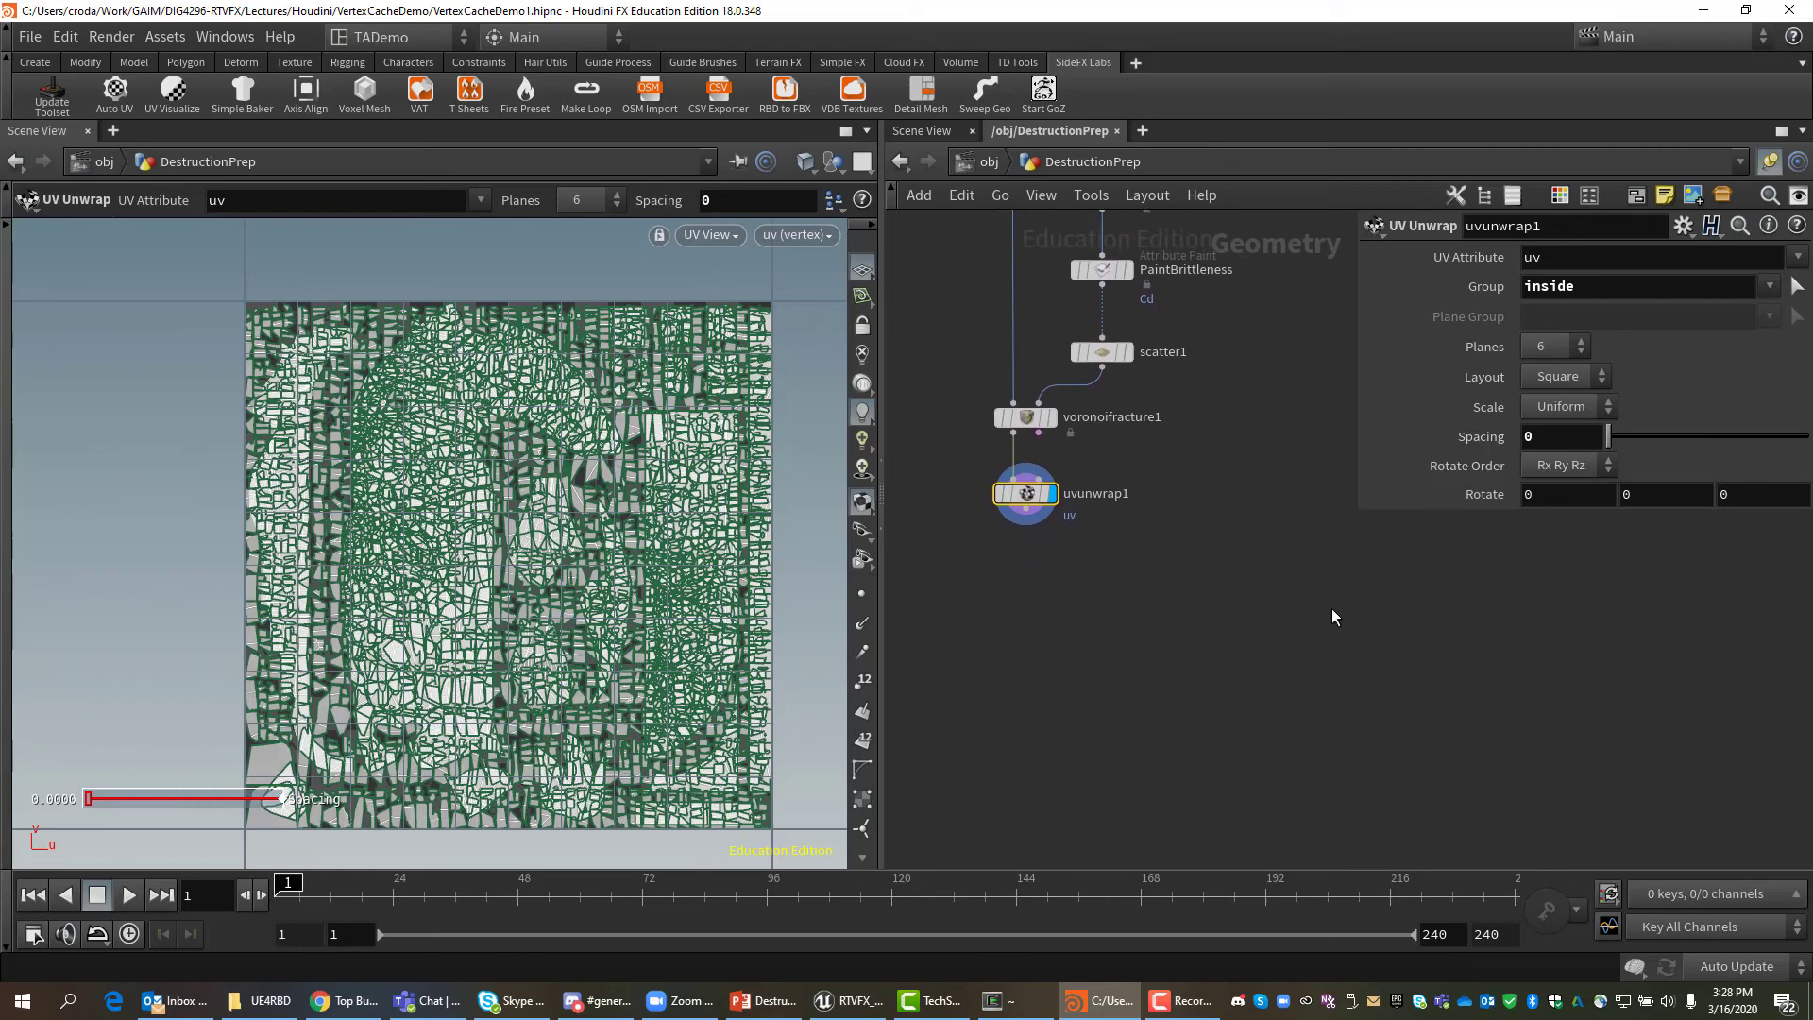
left_click(710, 235)
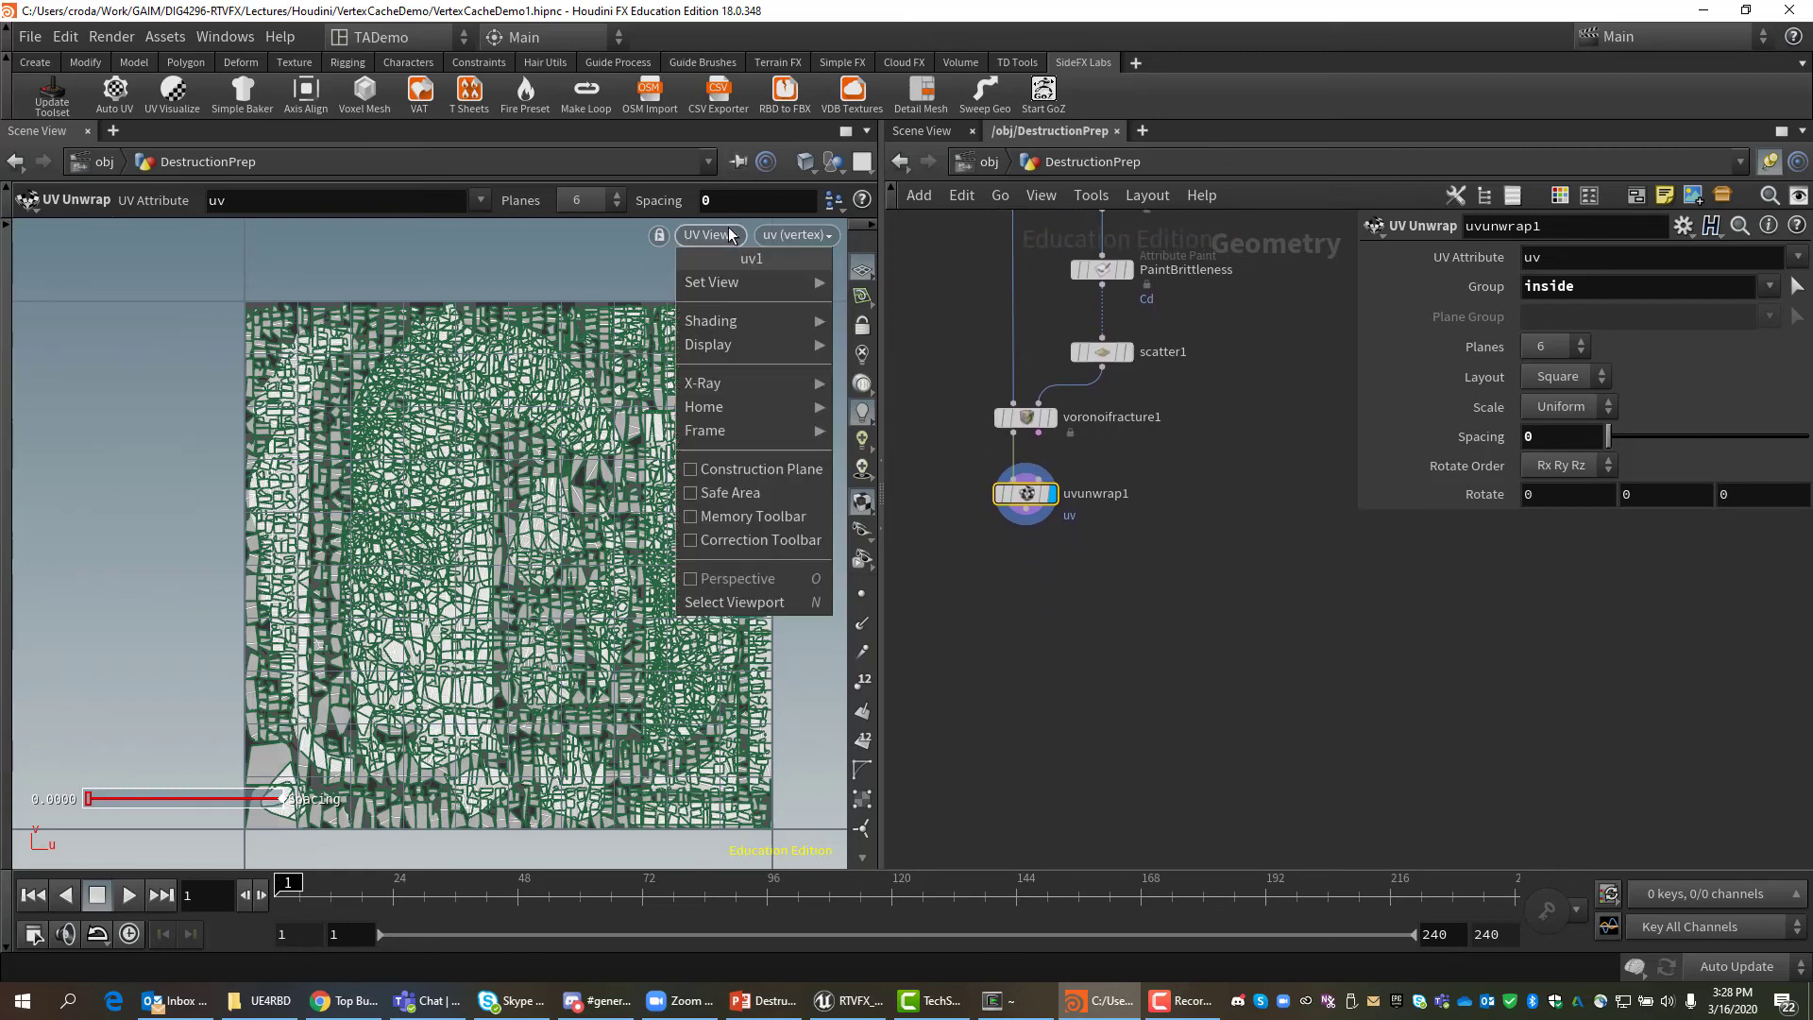
mouse_move(733, 282)
left_click(903, 284)
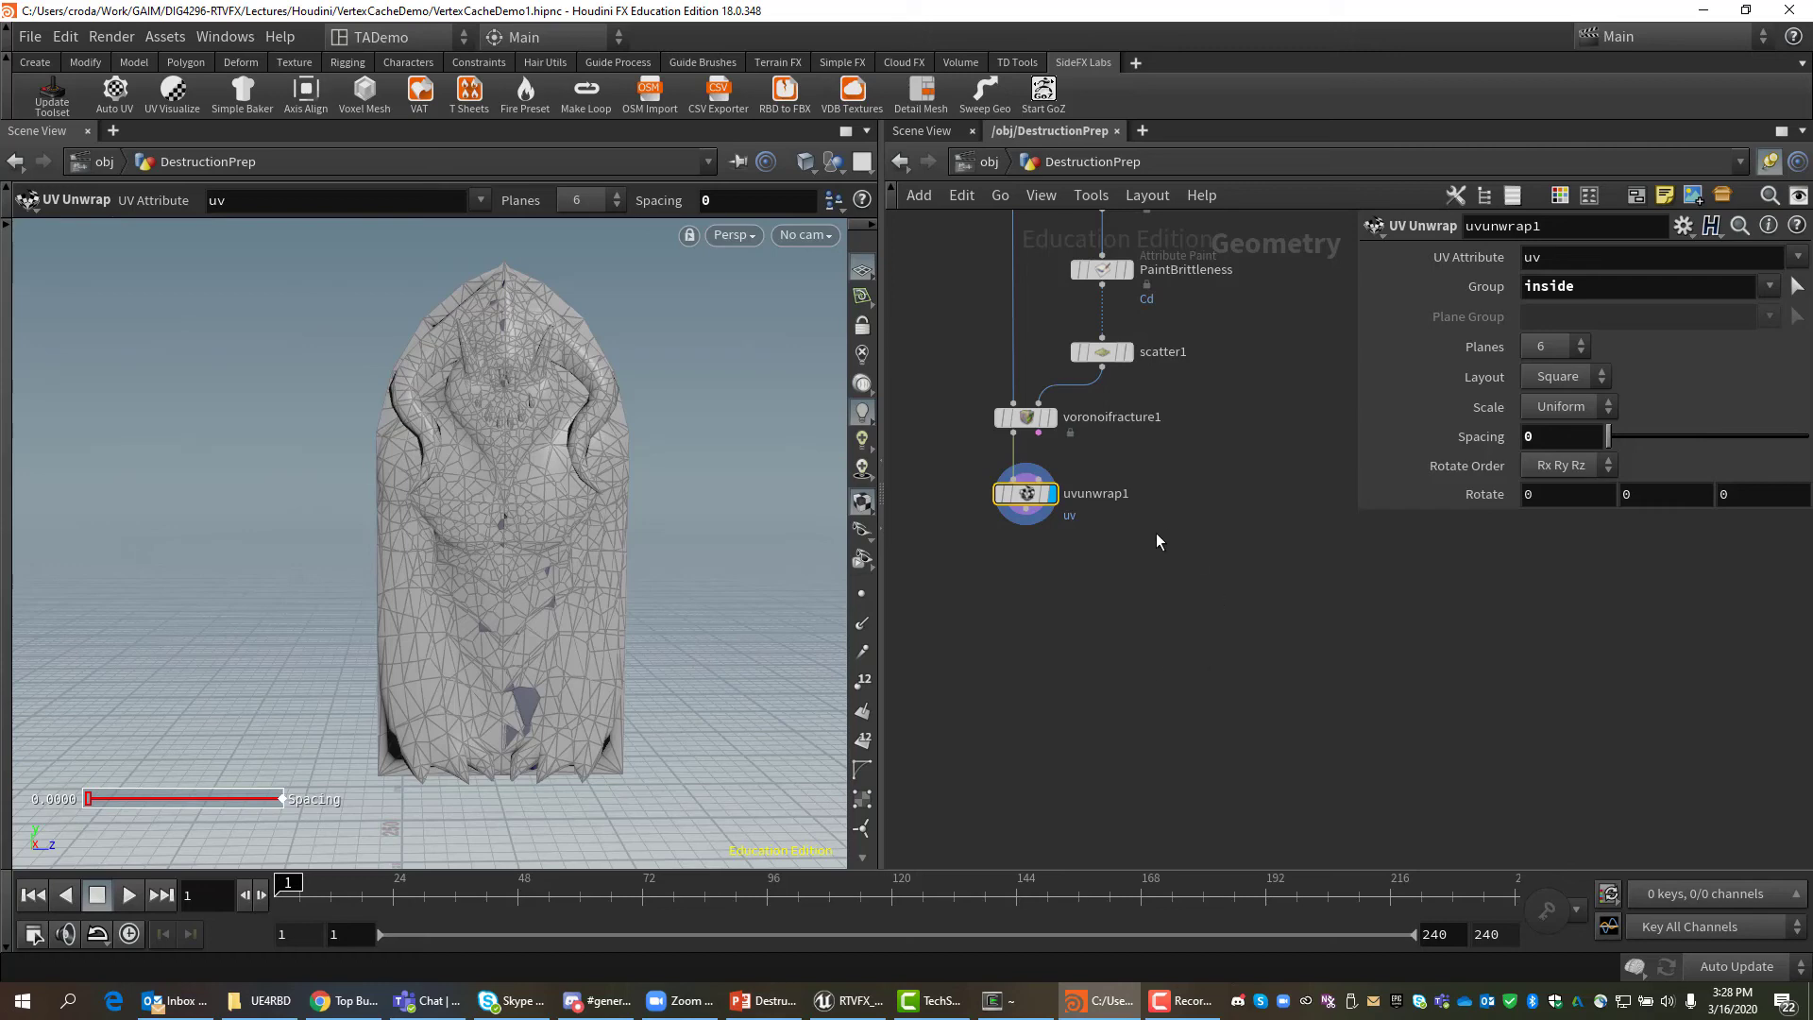
Add a Material Network node below uvunwrap1 using the 'mat' search.
key("Tab")
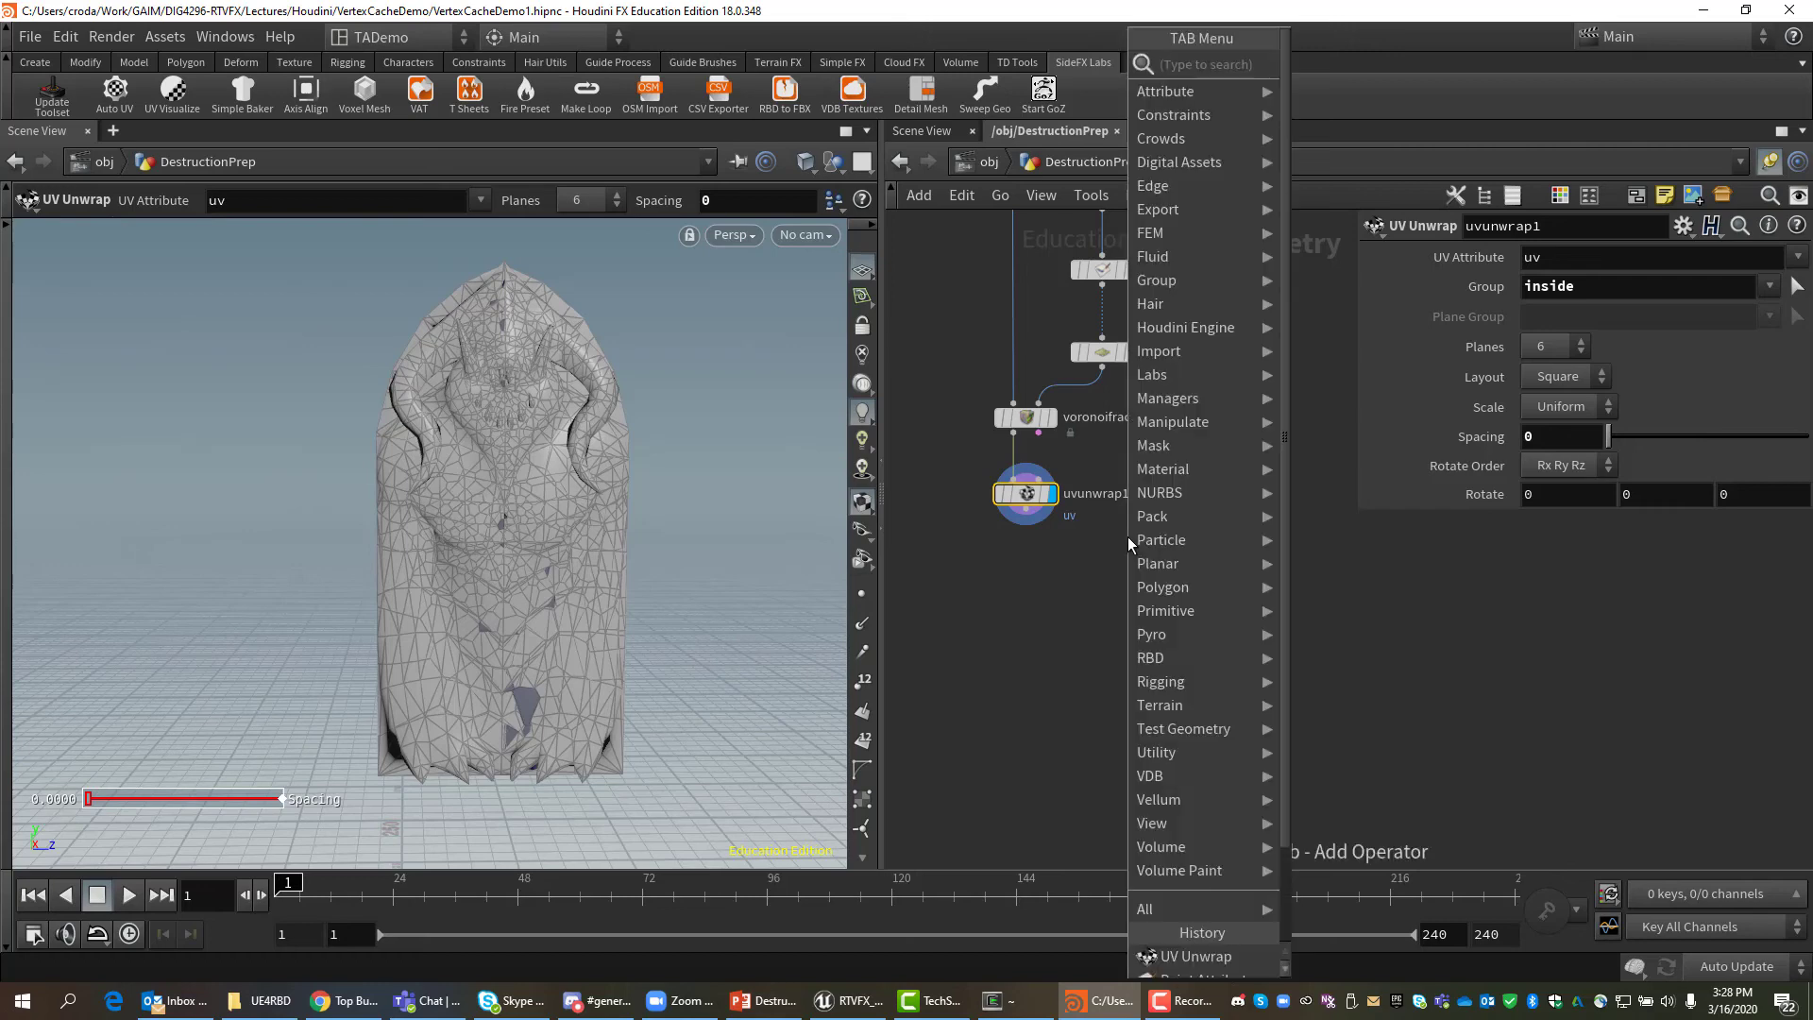
type("mat")
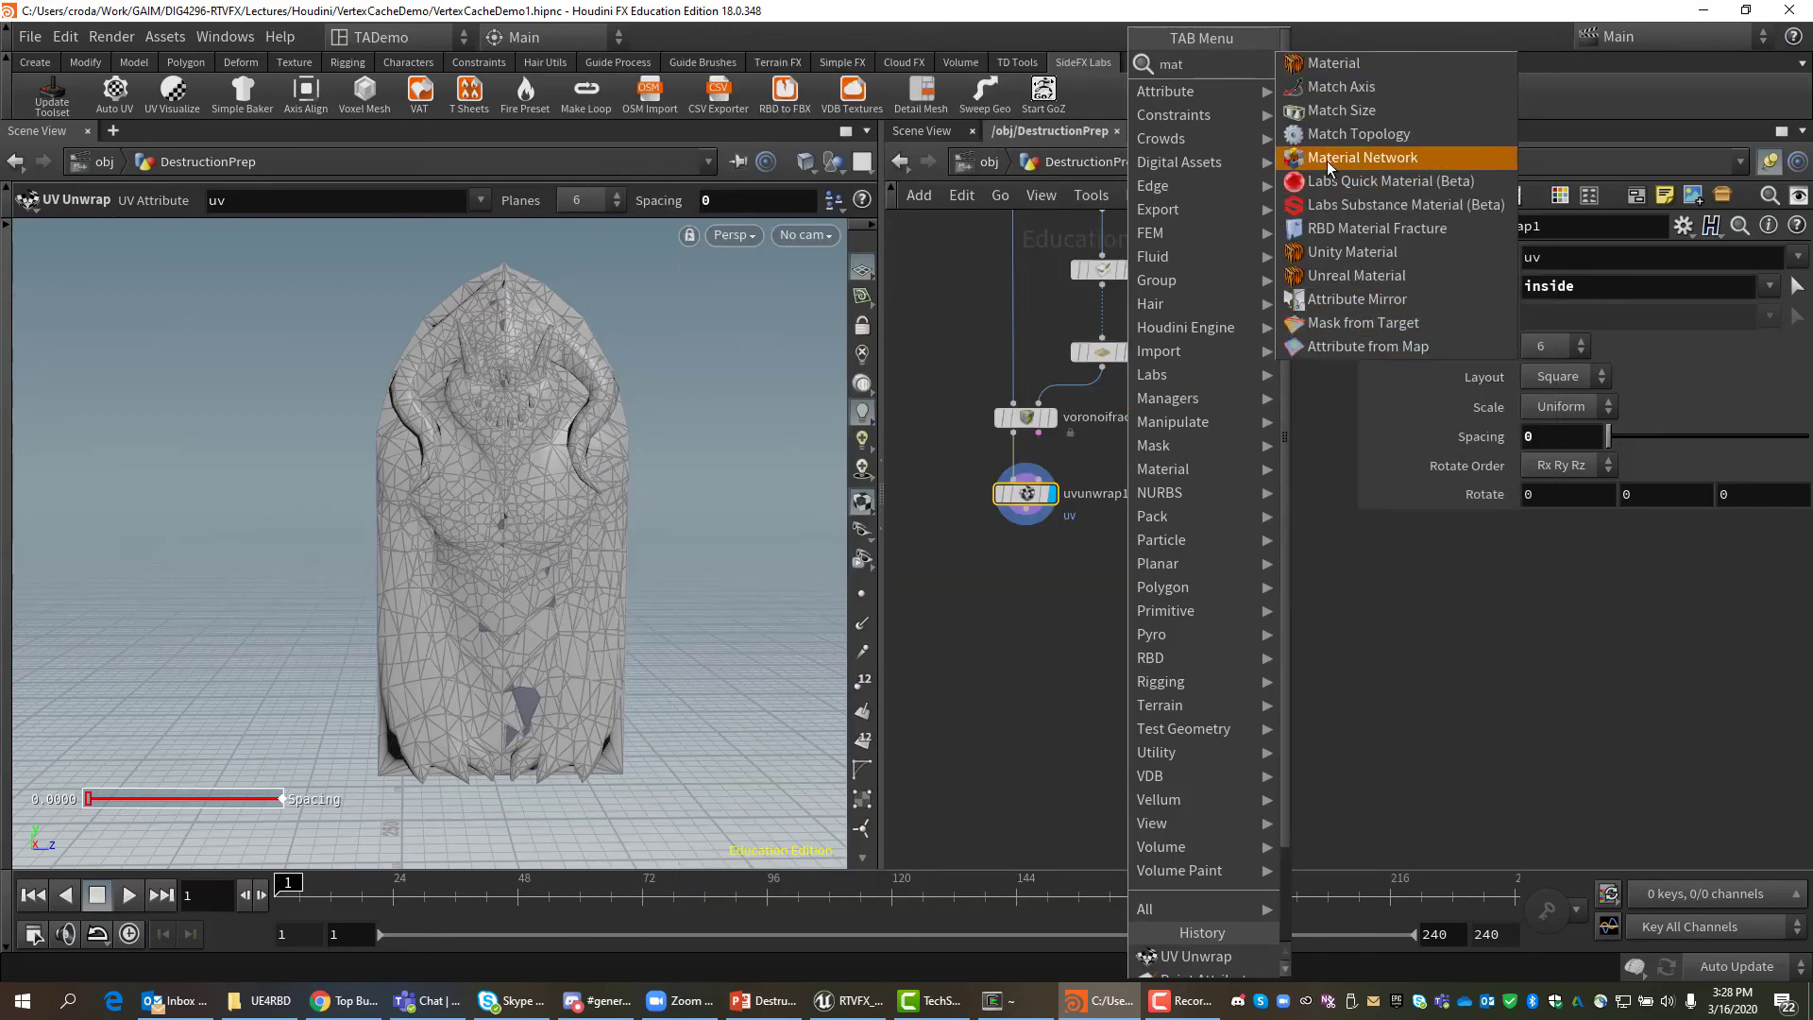
left_click(1327, 157)
left_click(1148, 541)
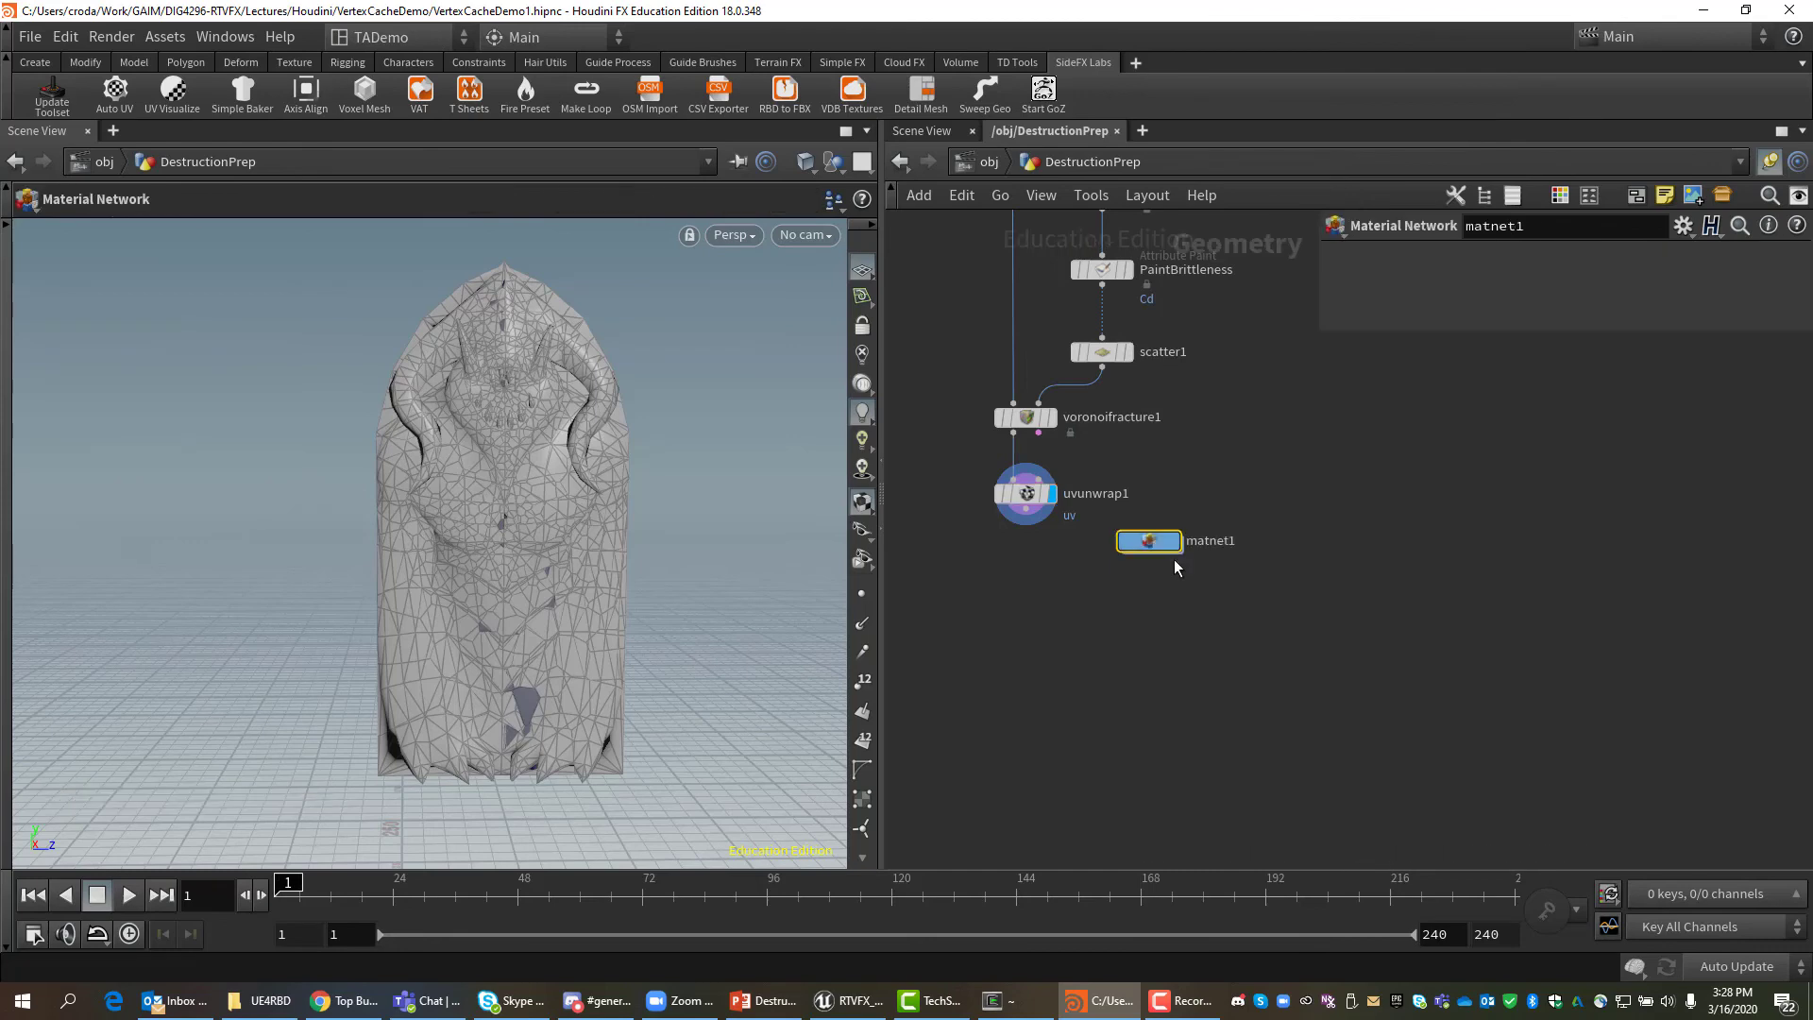
Rename the material network to UE4MATPlaceHolder and dive inside it.
double_click(1196, 541)
double_click(1196, 541)
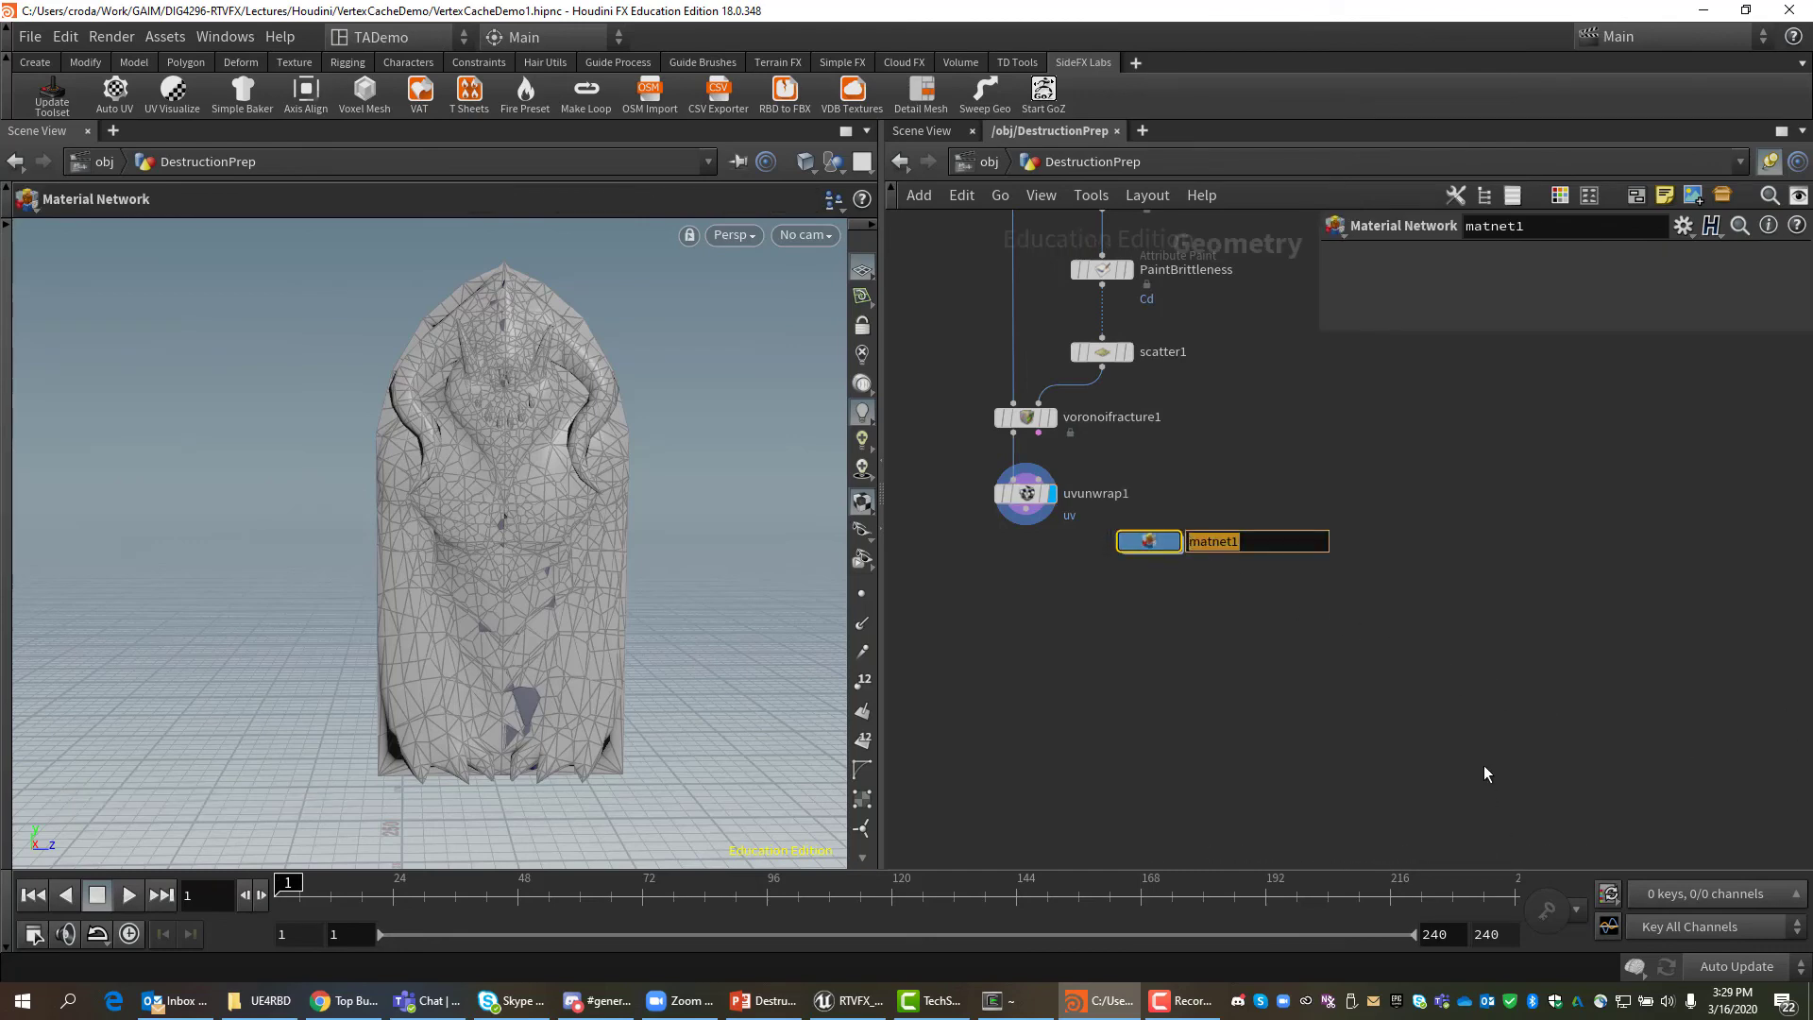
type("UE_")
key("BackSpace")
type("4MATPlaceHolder")
key("Return")
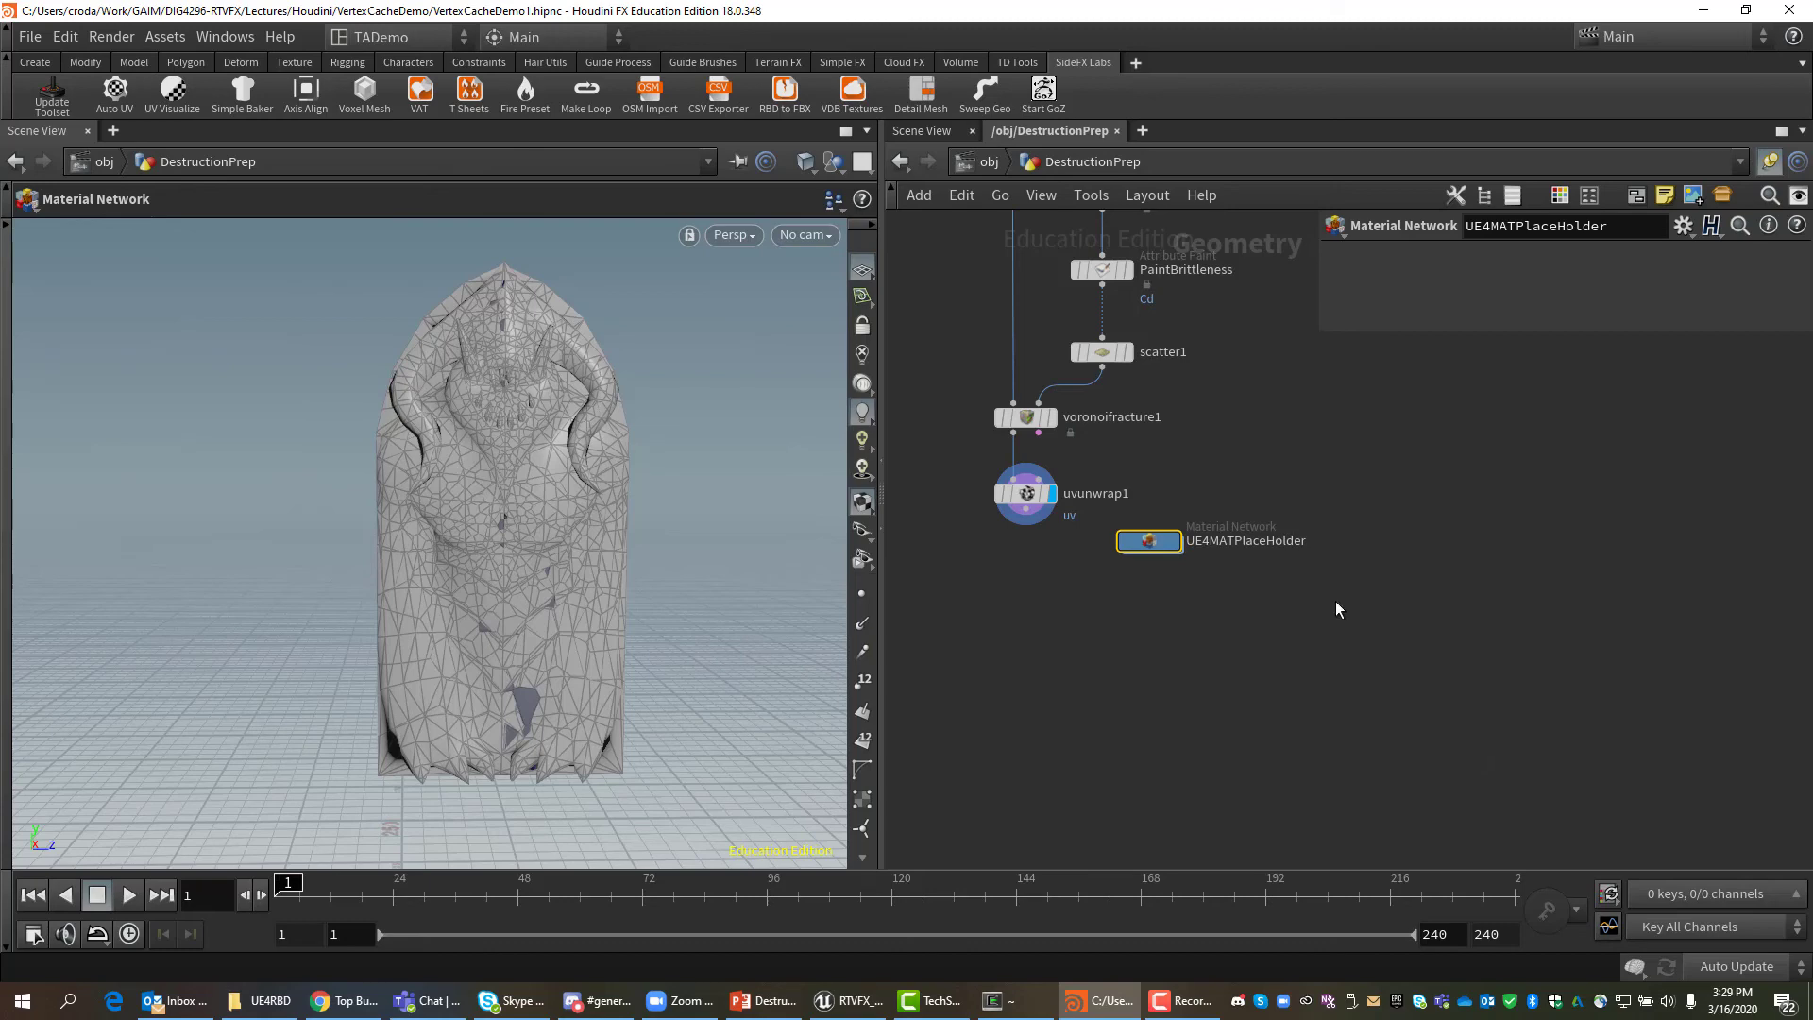
left_click_drag(1168, 544, 1168, 537)
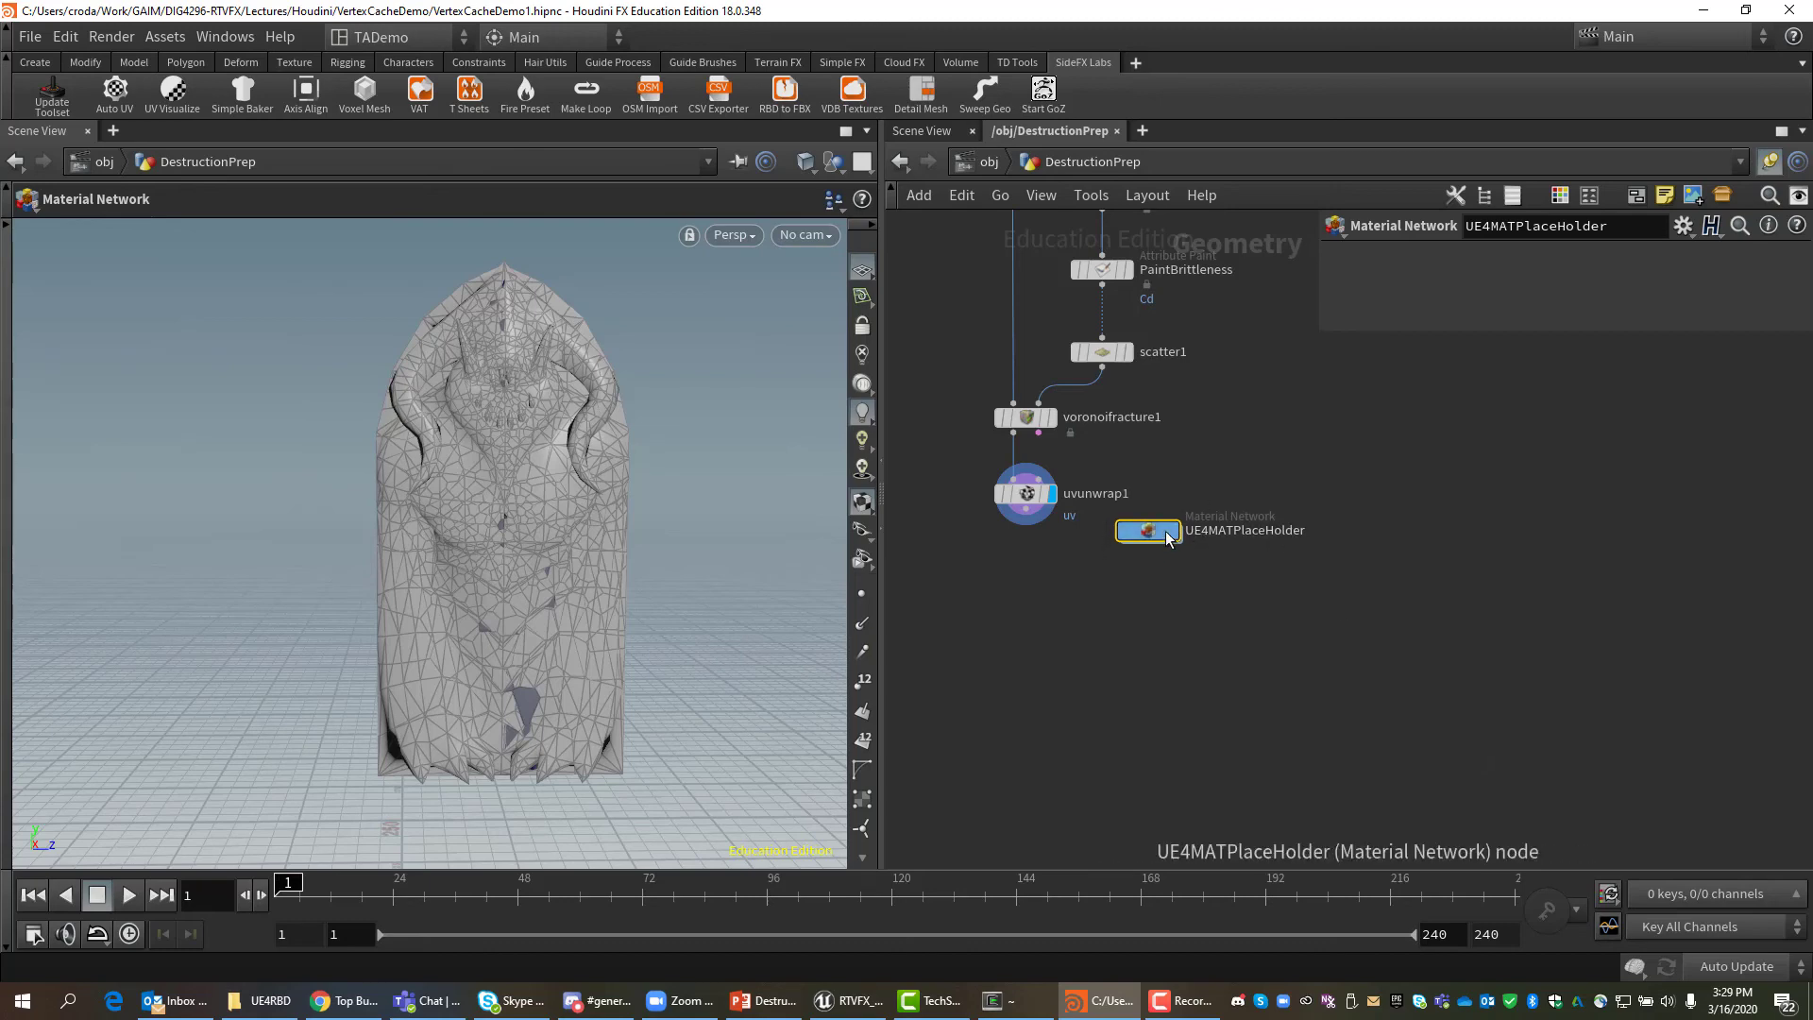
double_click(1167, 533)
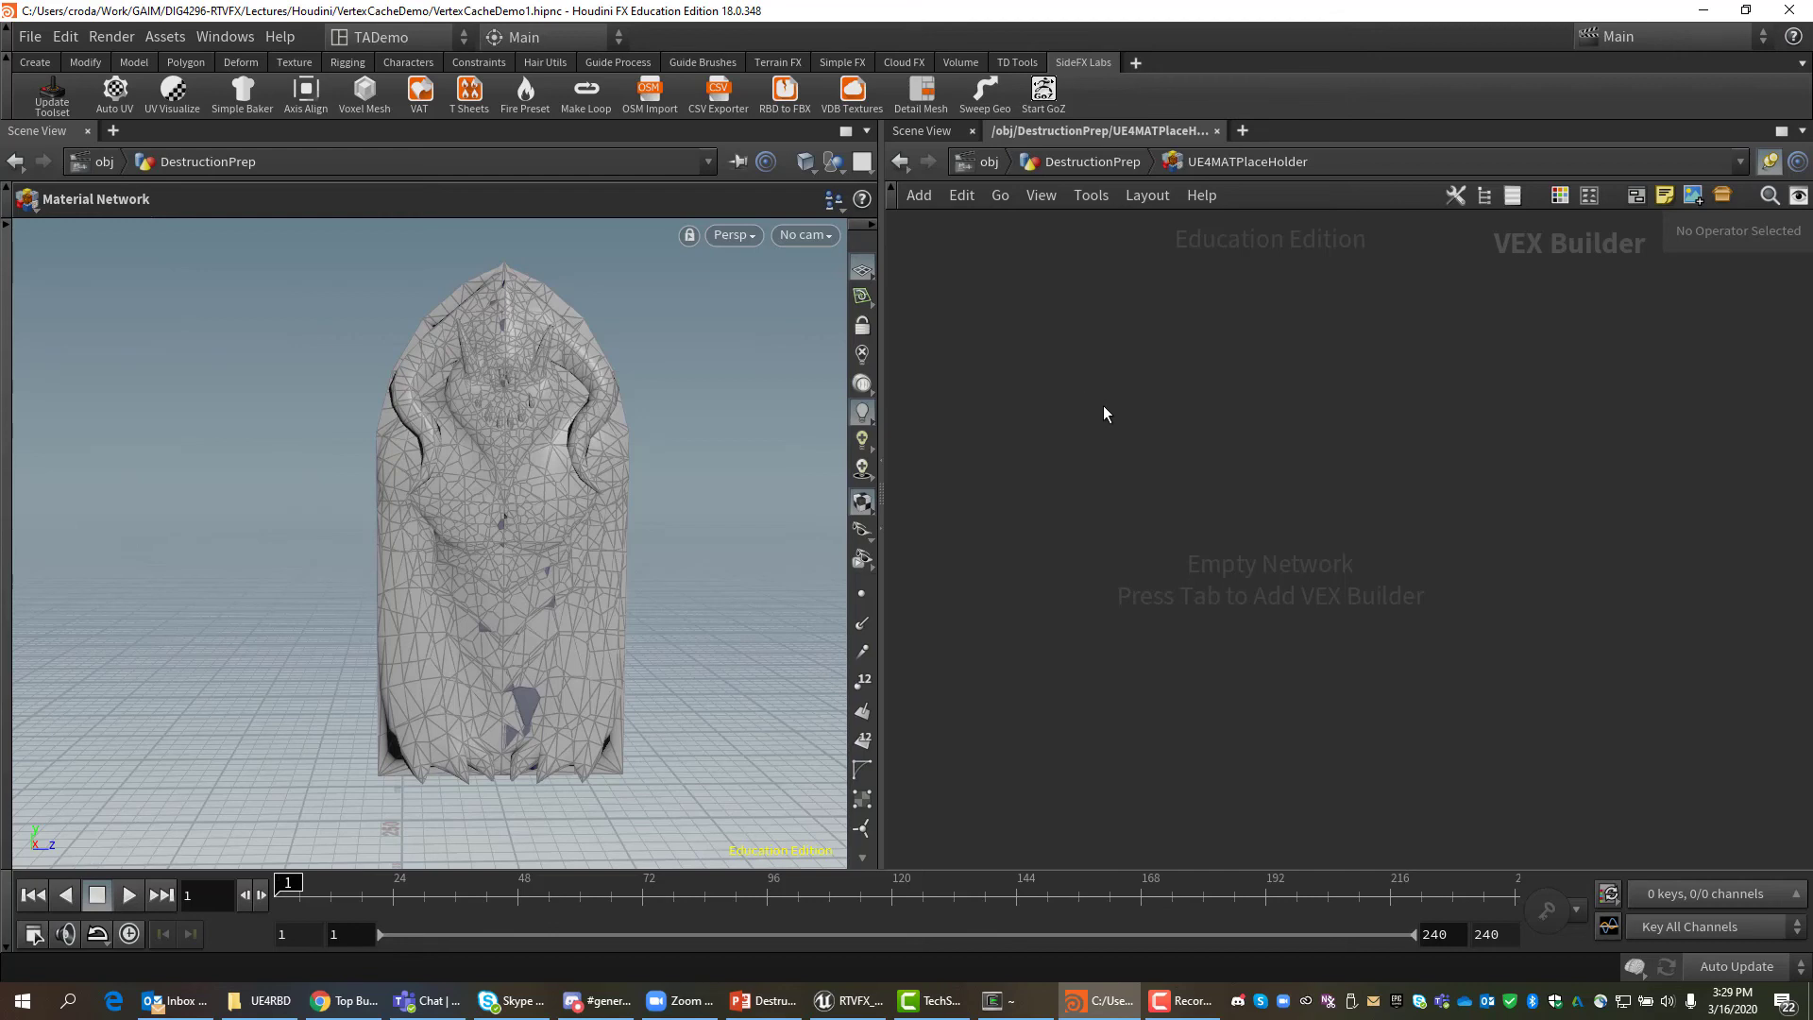
Add a Principled Shader and name it OutsideMaterial.
key("Tab")
type("pri")
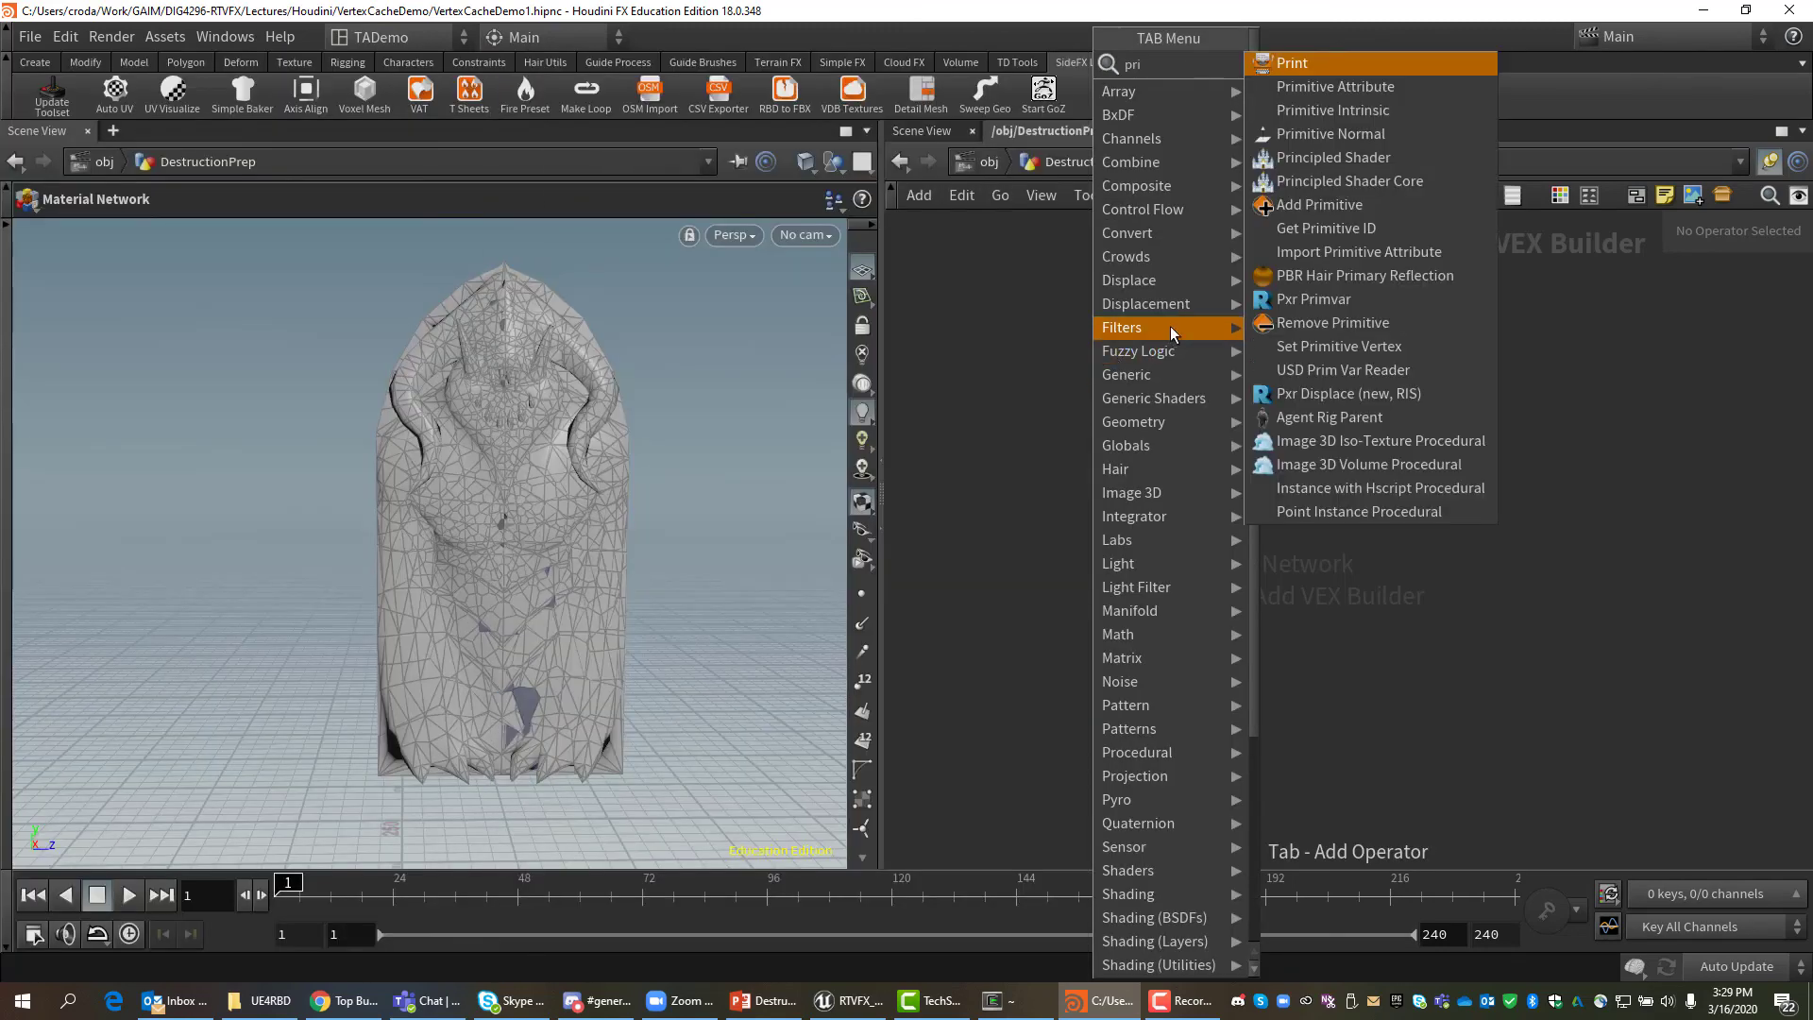
left_click(1298, 159)
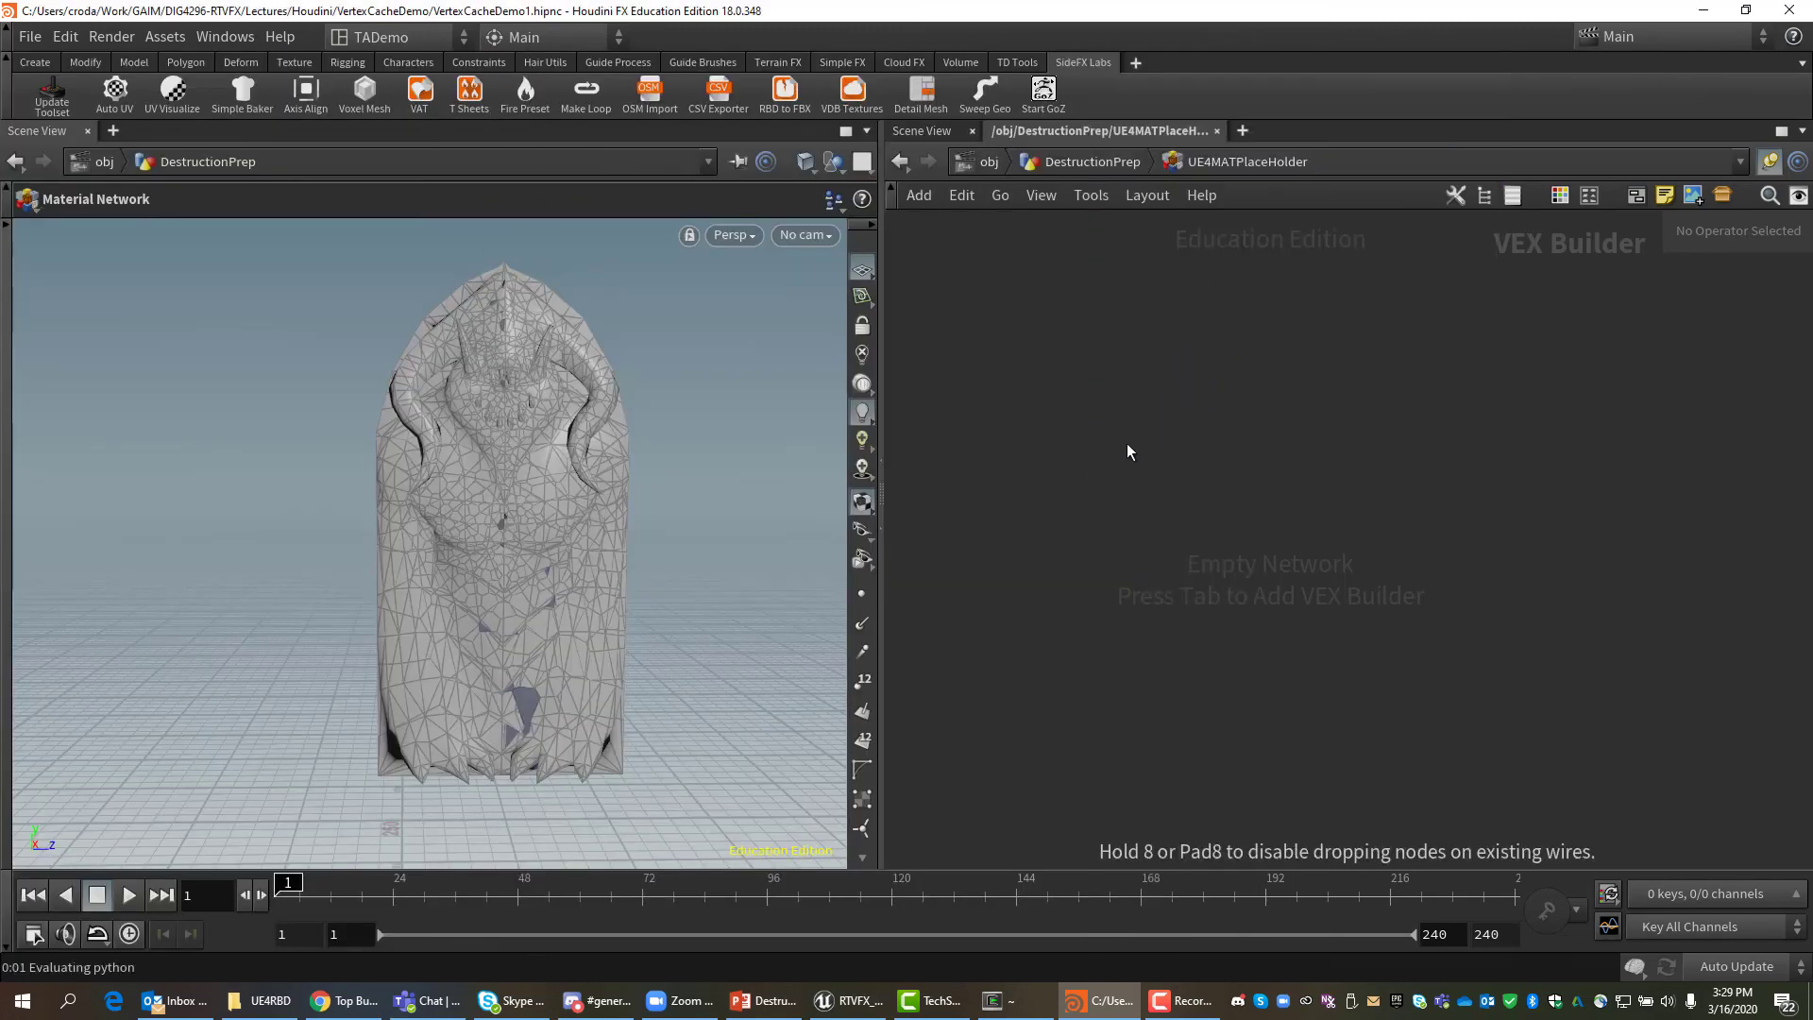
left_click(1130, 446)
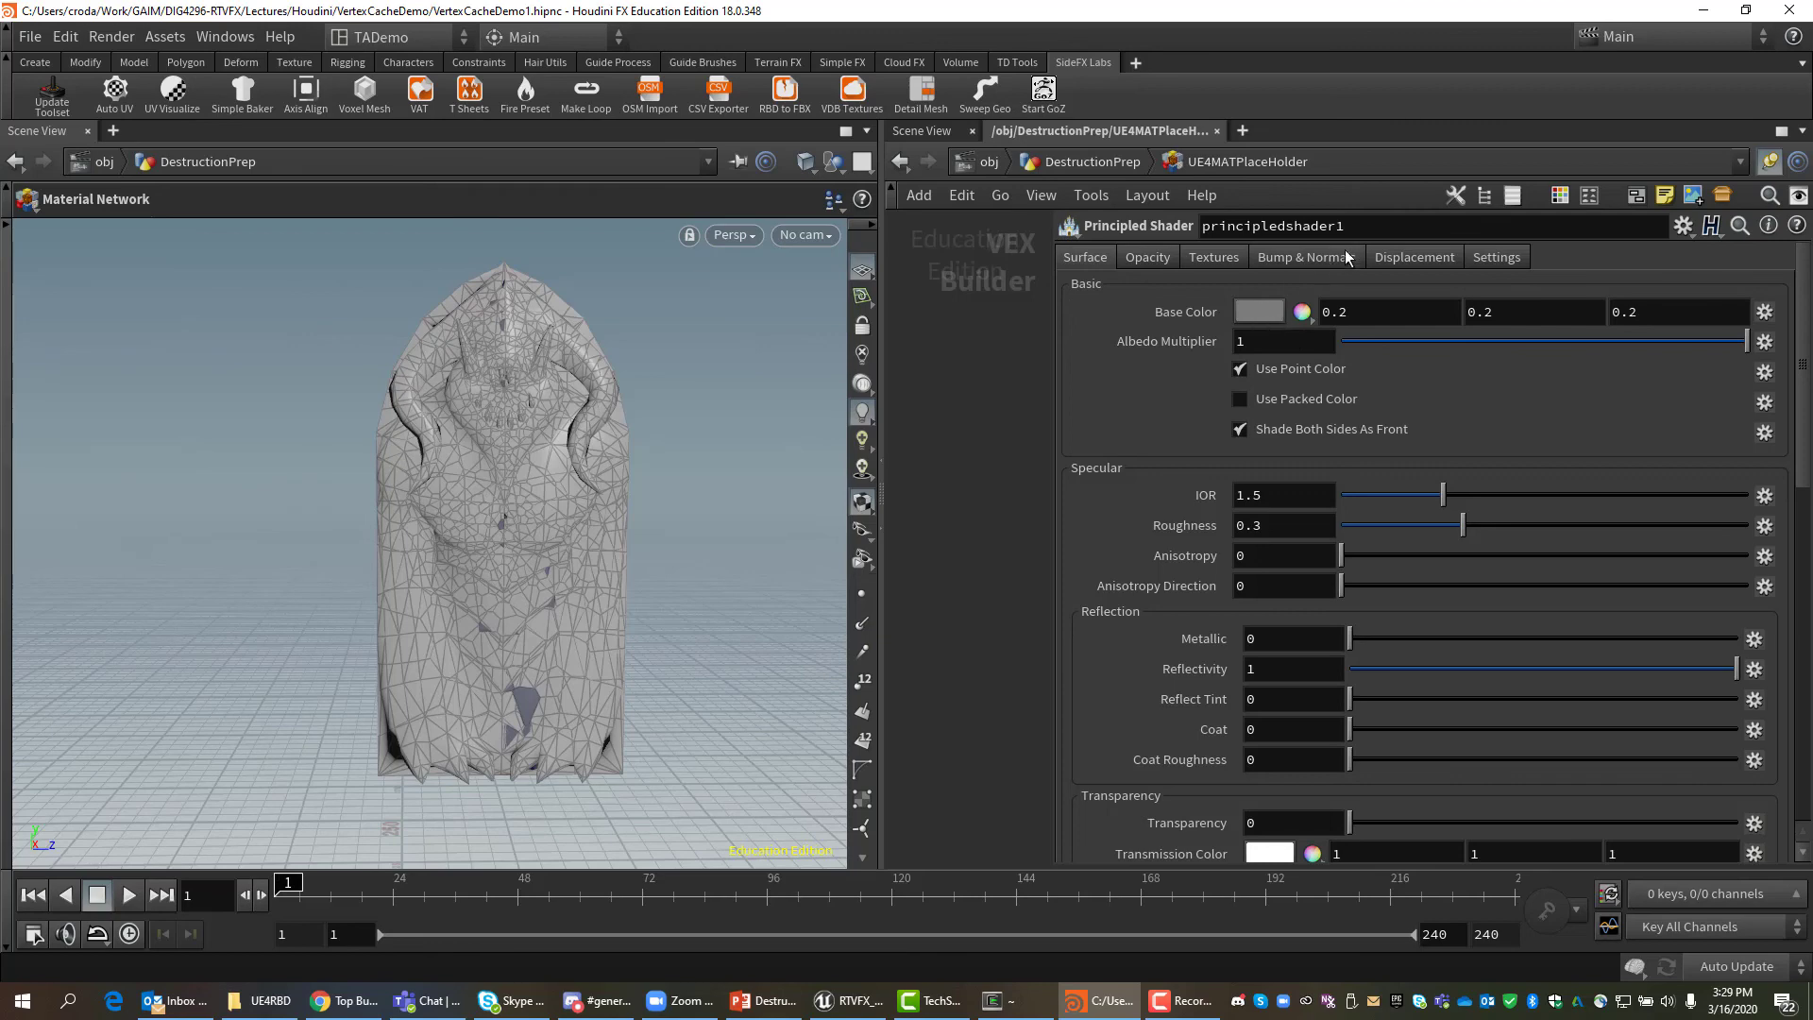
double_click(1364, 224)
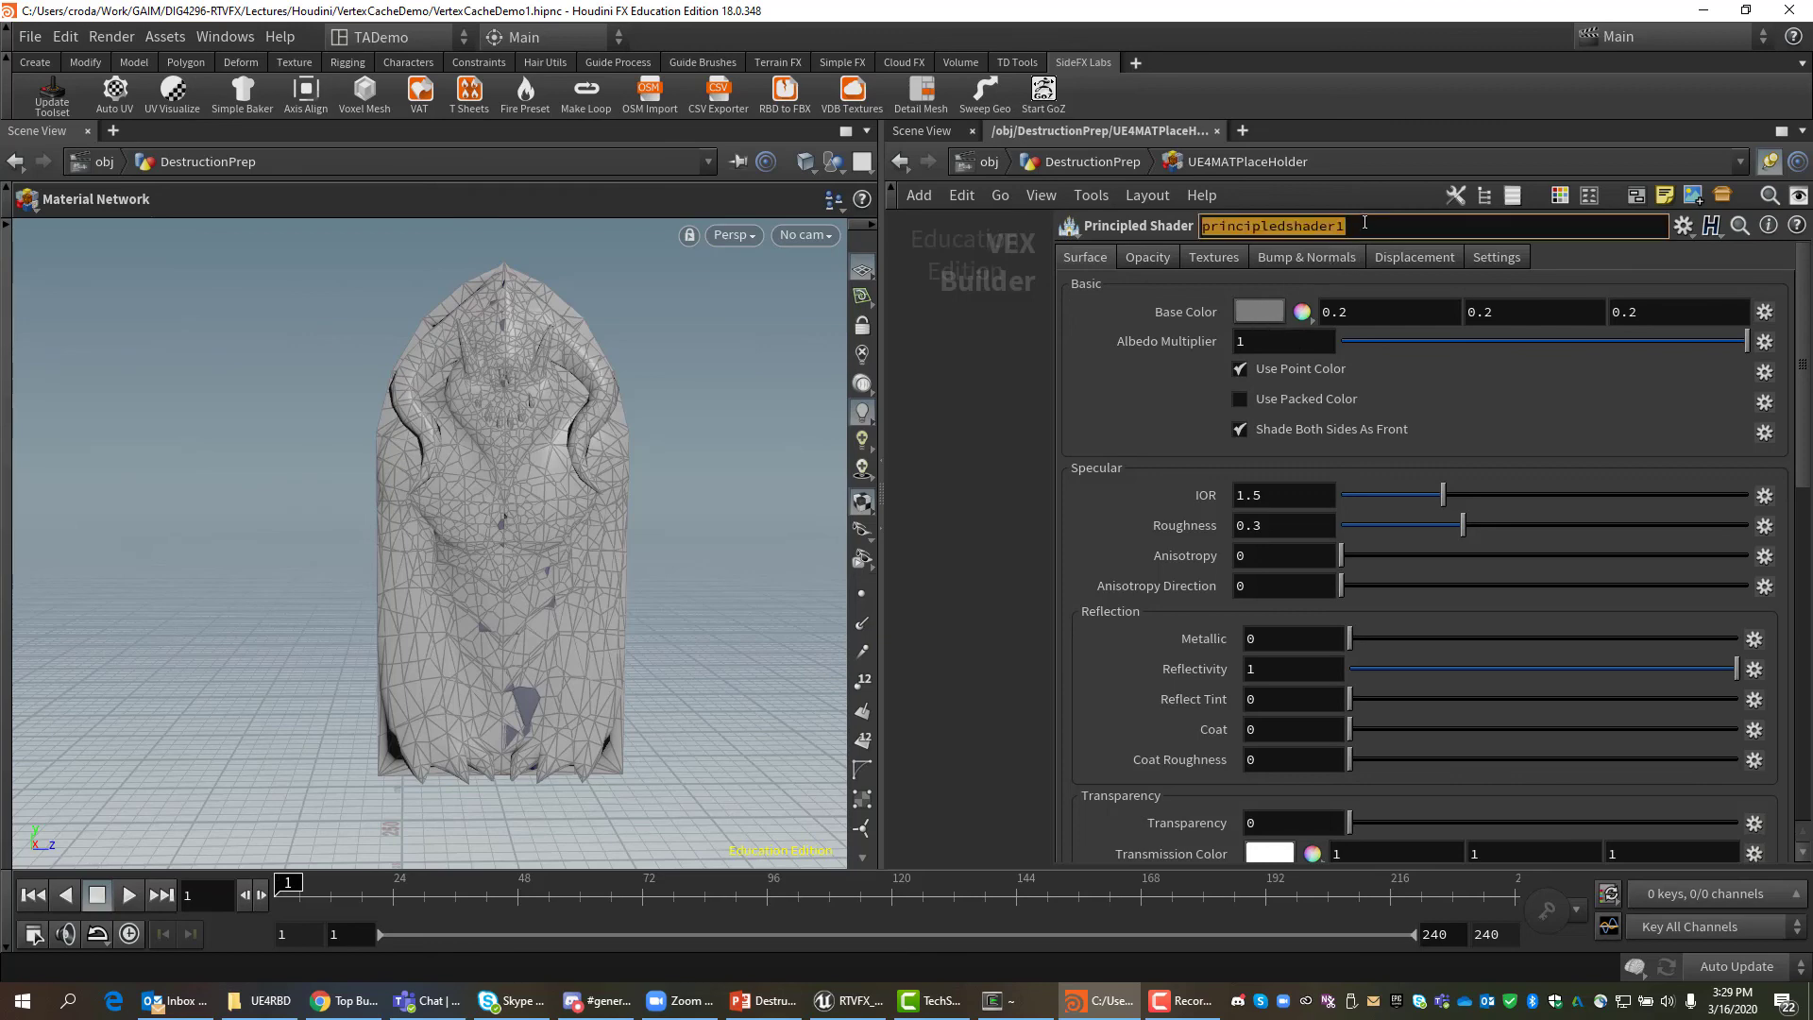
type("Outside")
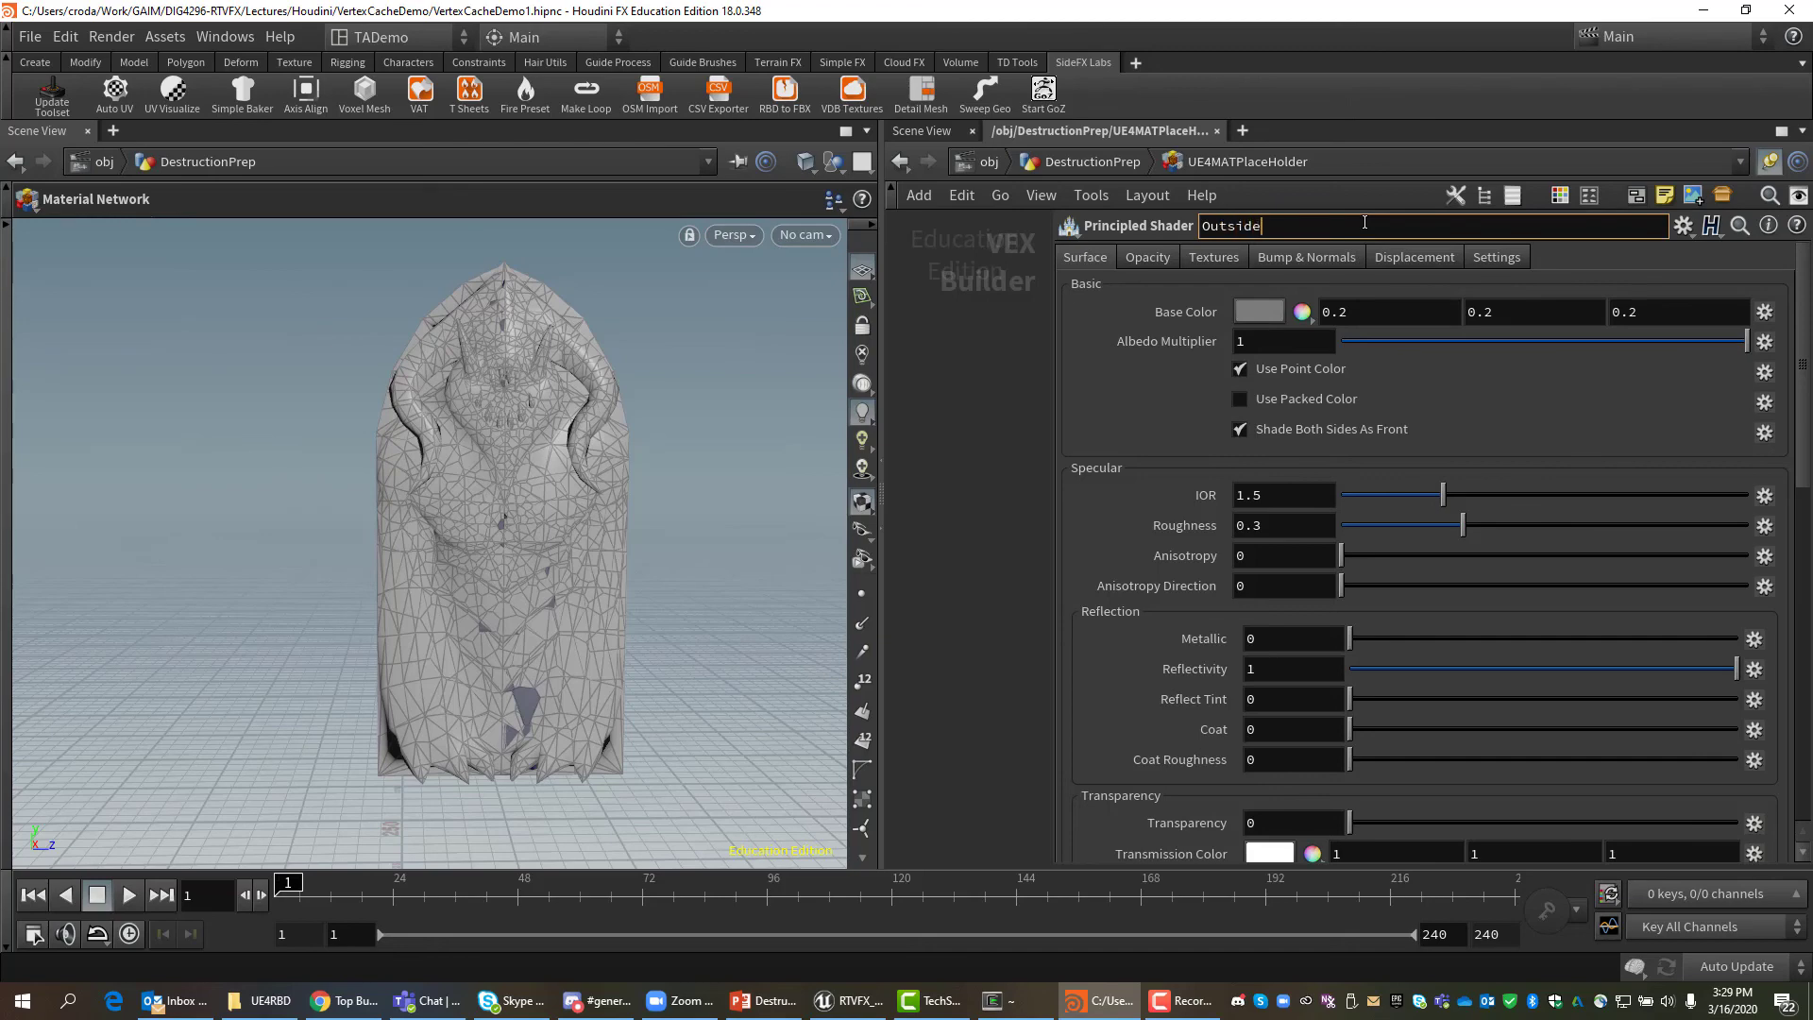
type("Material")
Set OutsideMaterial's Base Color to green (0, 1, 0) and widen the network pane.
left_click(1401, 312)
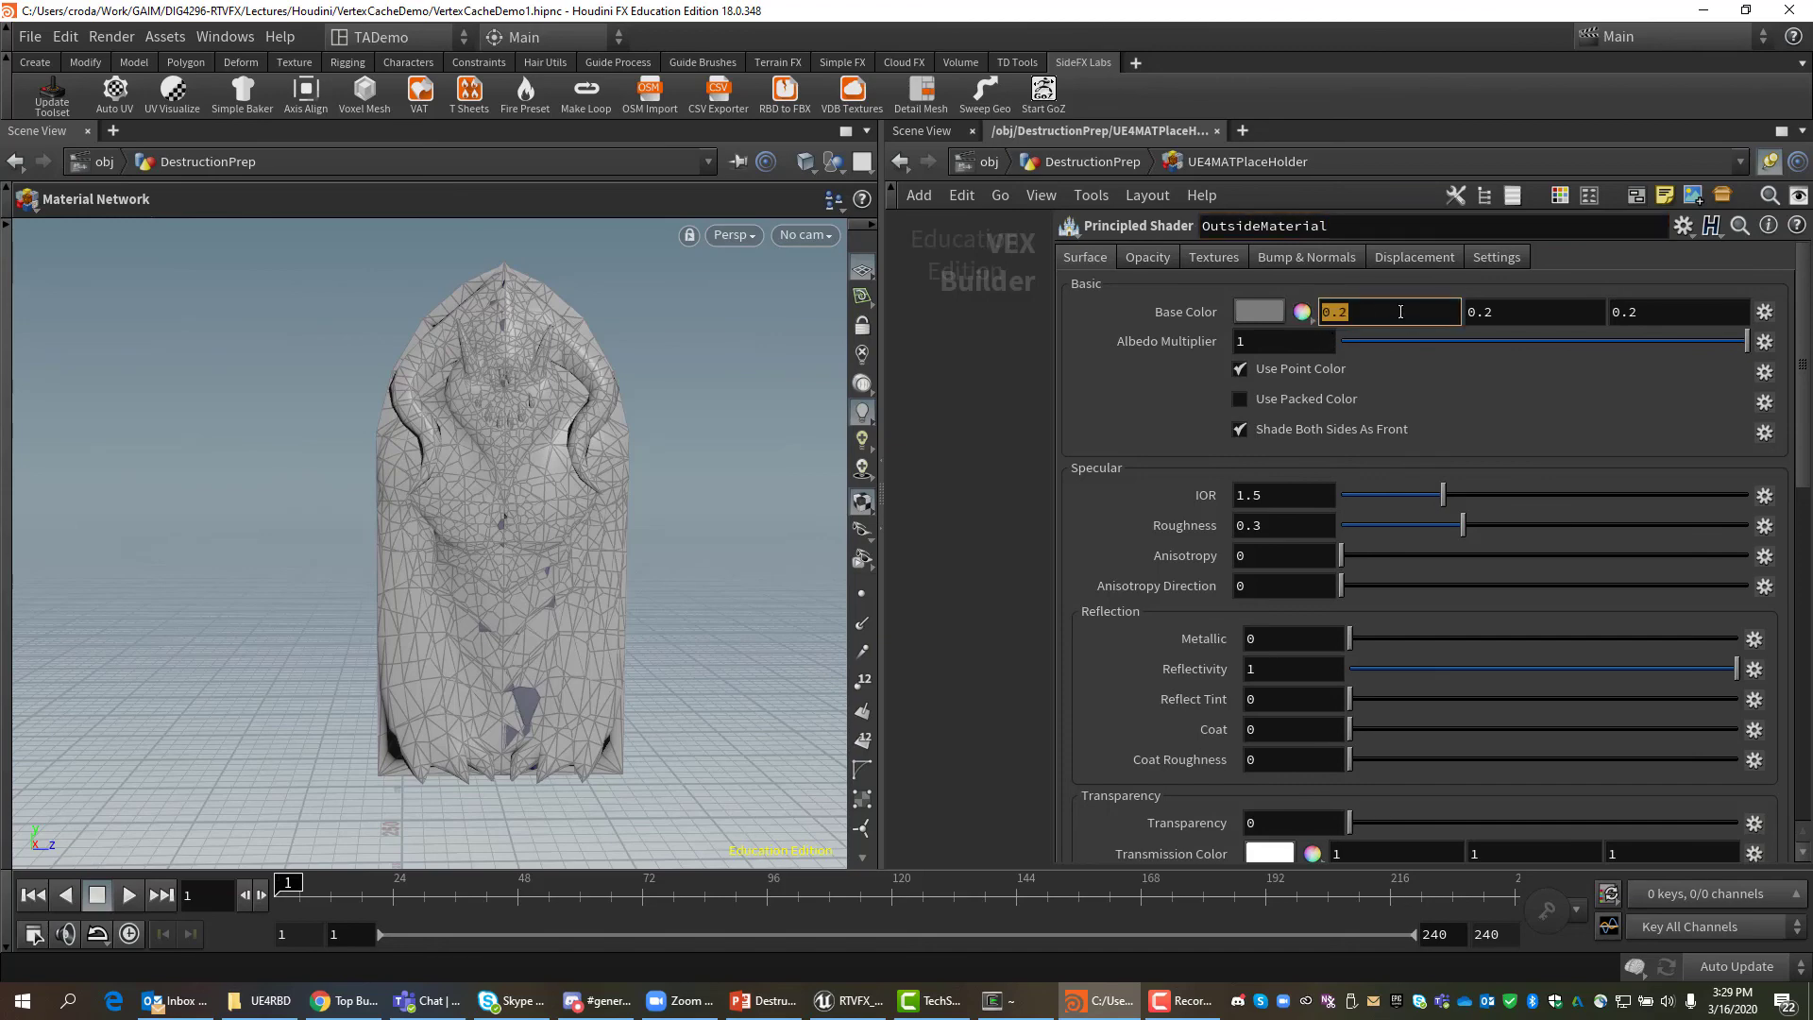
type("0")
key("Tab")
type("1")
key("Tab")
type("0")
key("Tab")
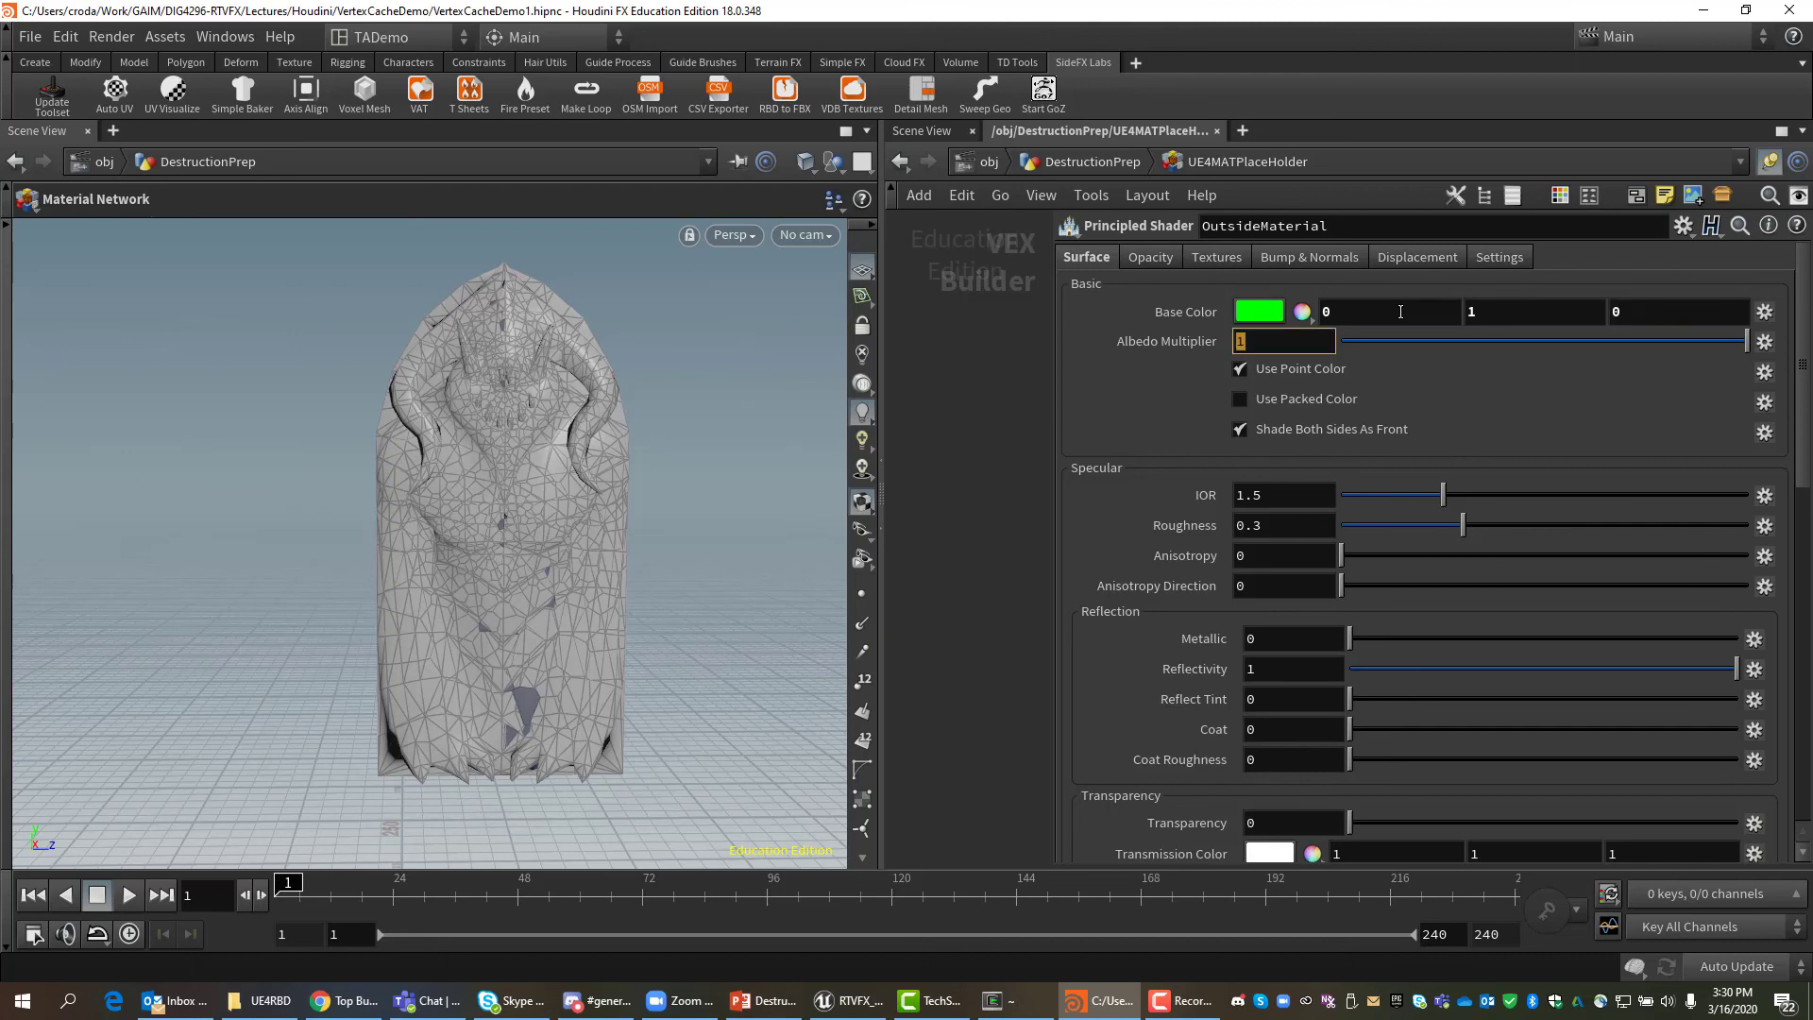
left_click(965, 421)
left_click_drag(883, 537, 678, 515)
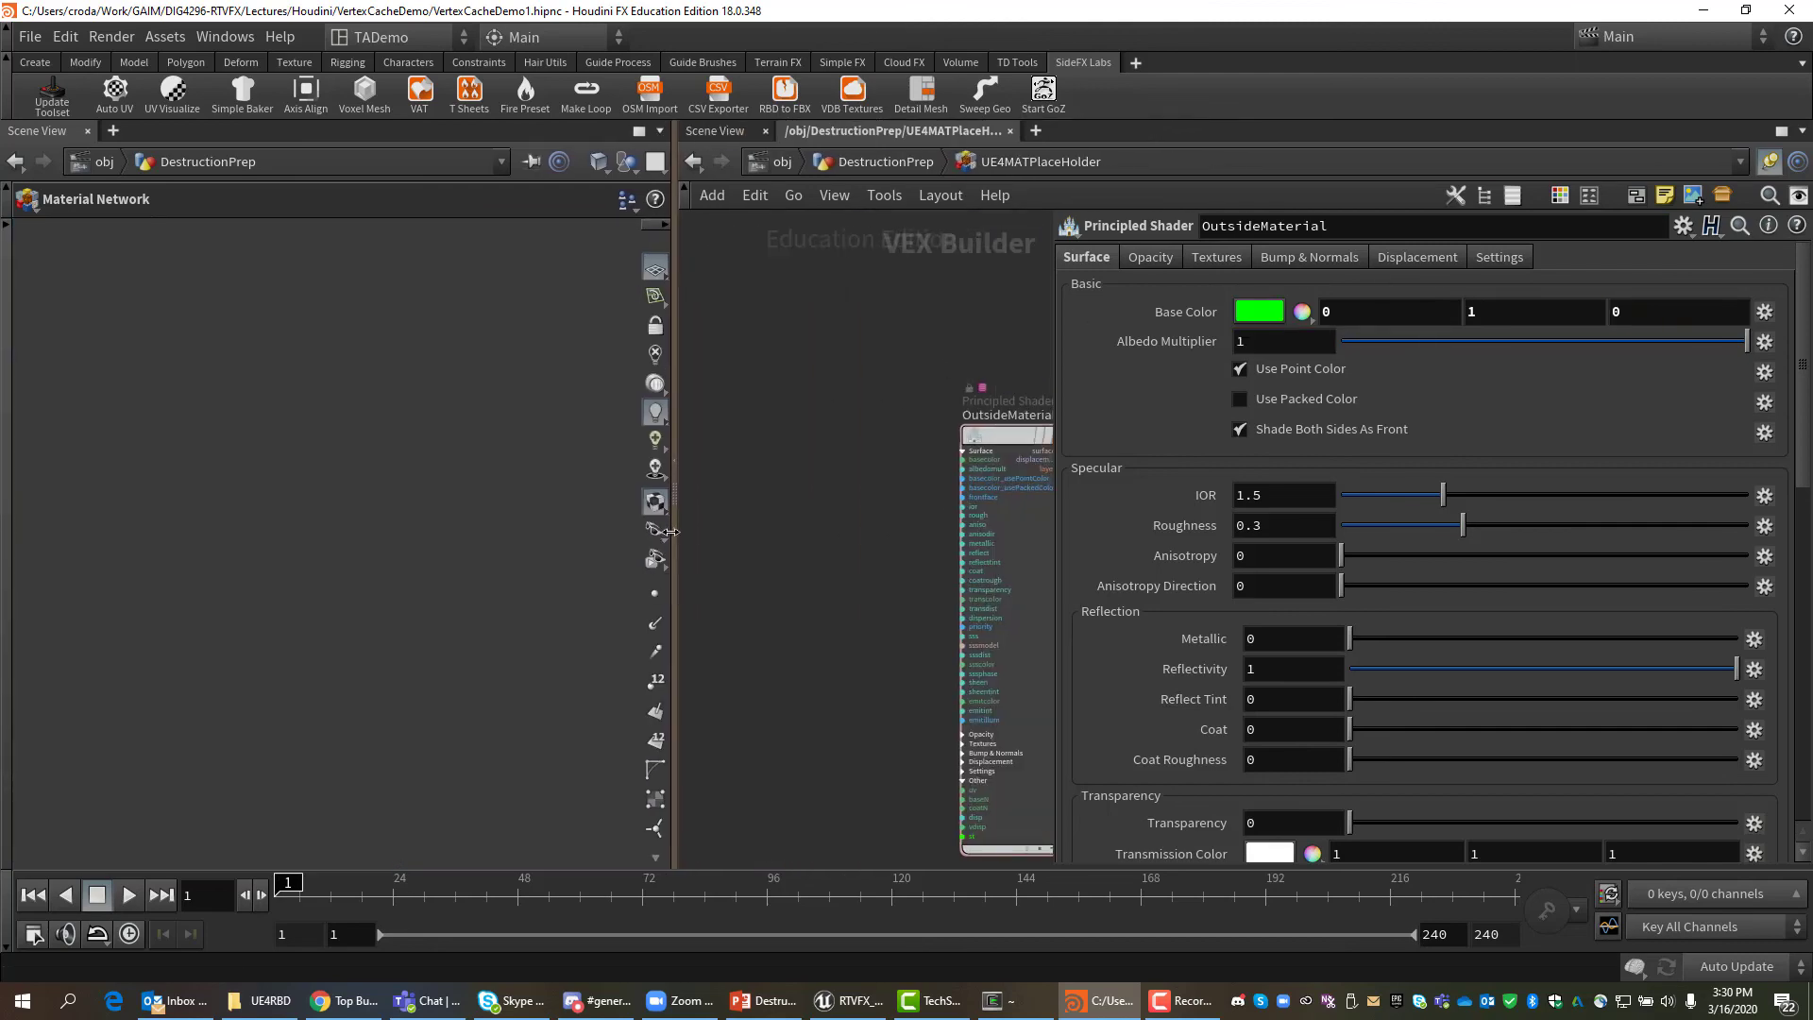
Duplicate OutsideMaterial and rename the copy InsideMaterial.
left_click_drag(1015, 435, 899, 310)
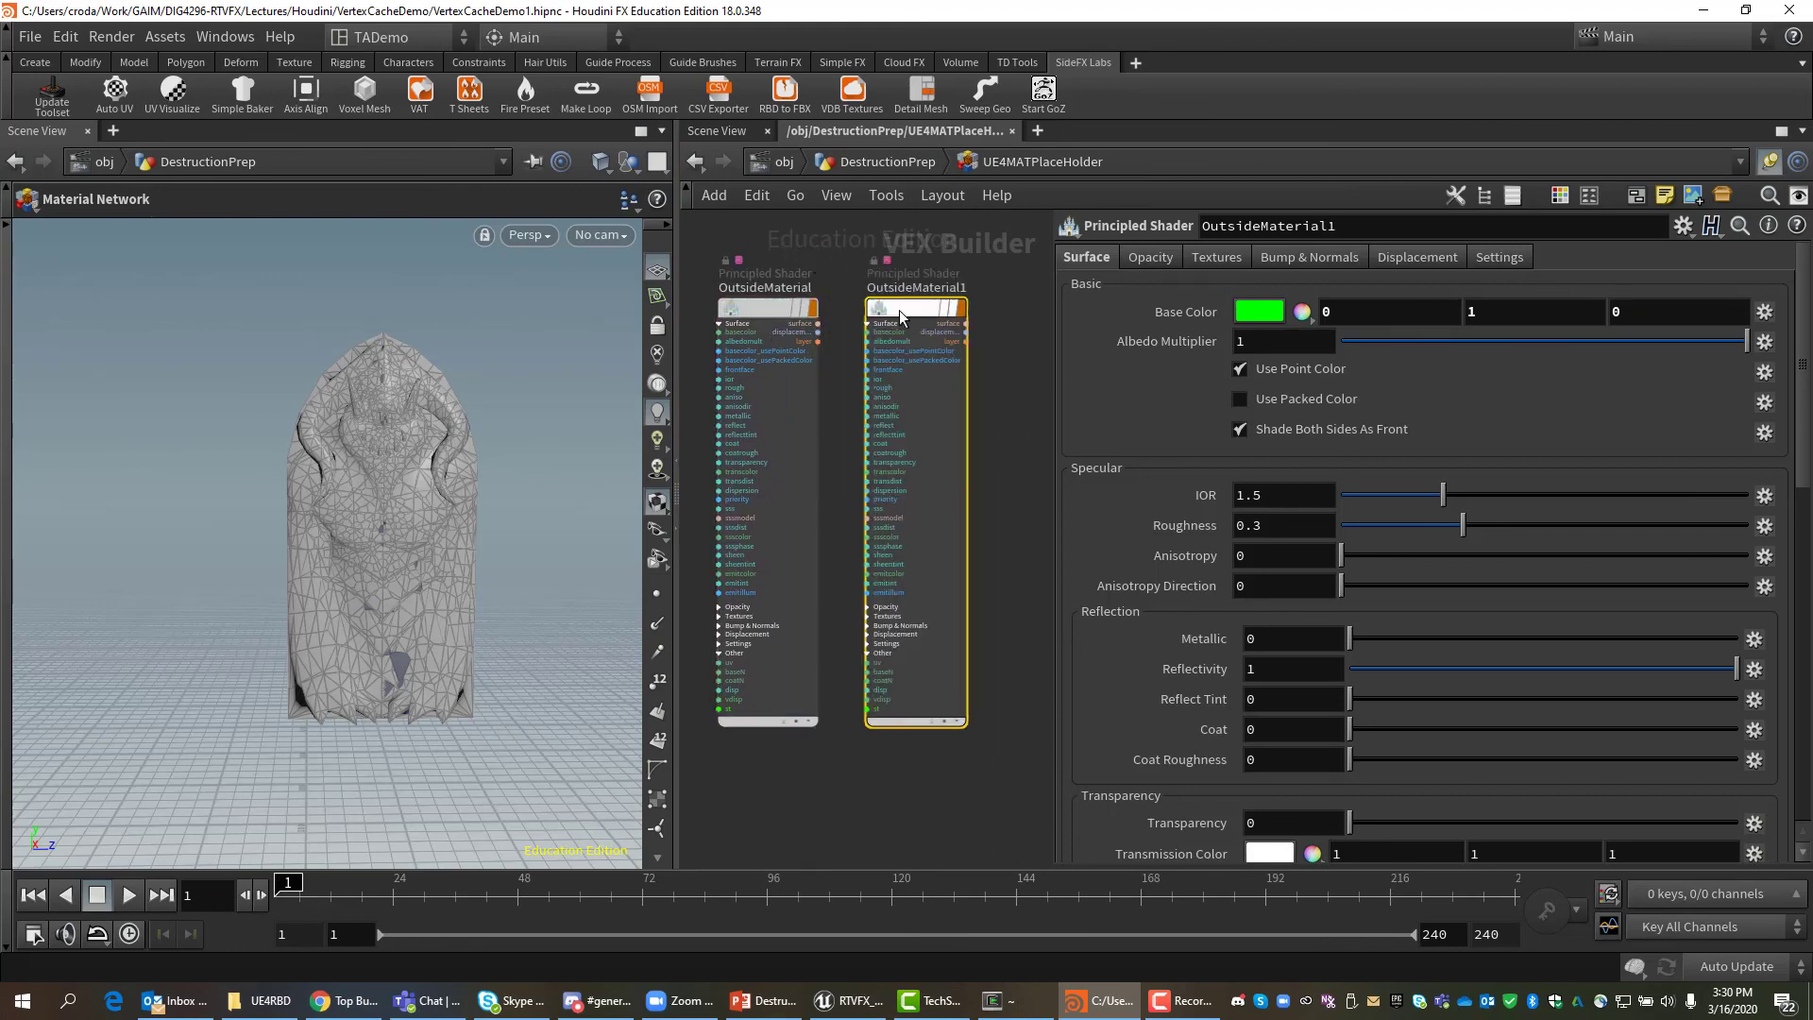
left_click(1351, 225)
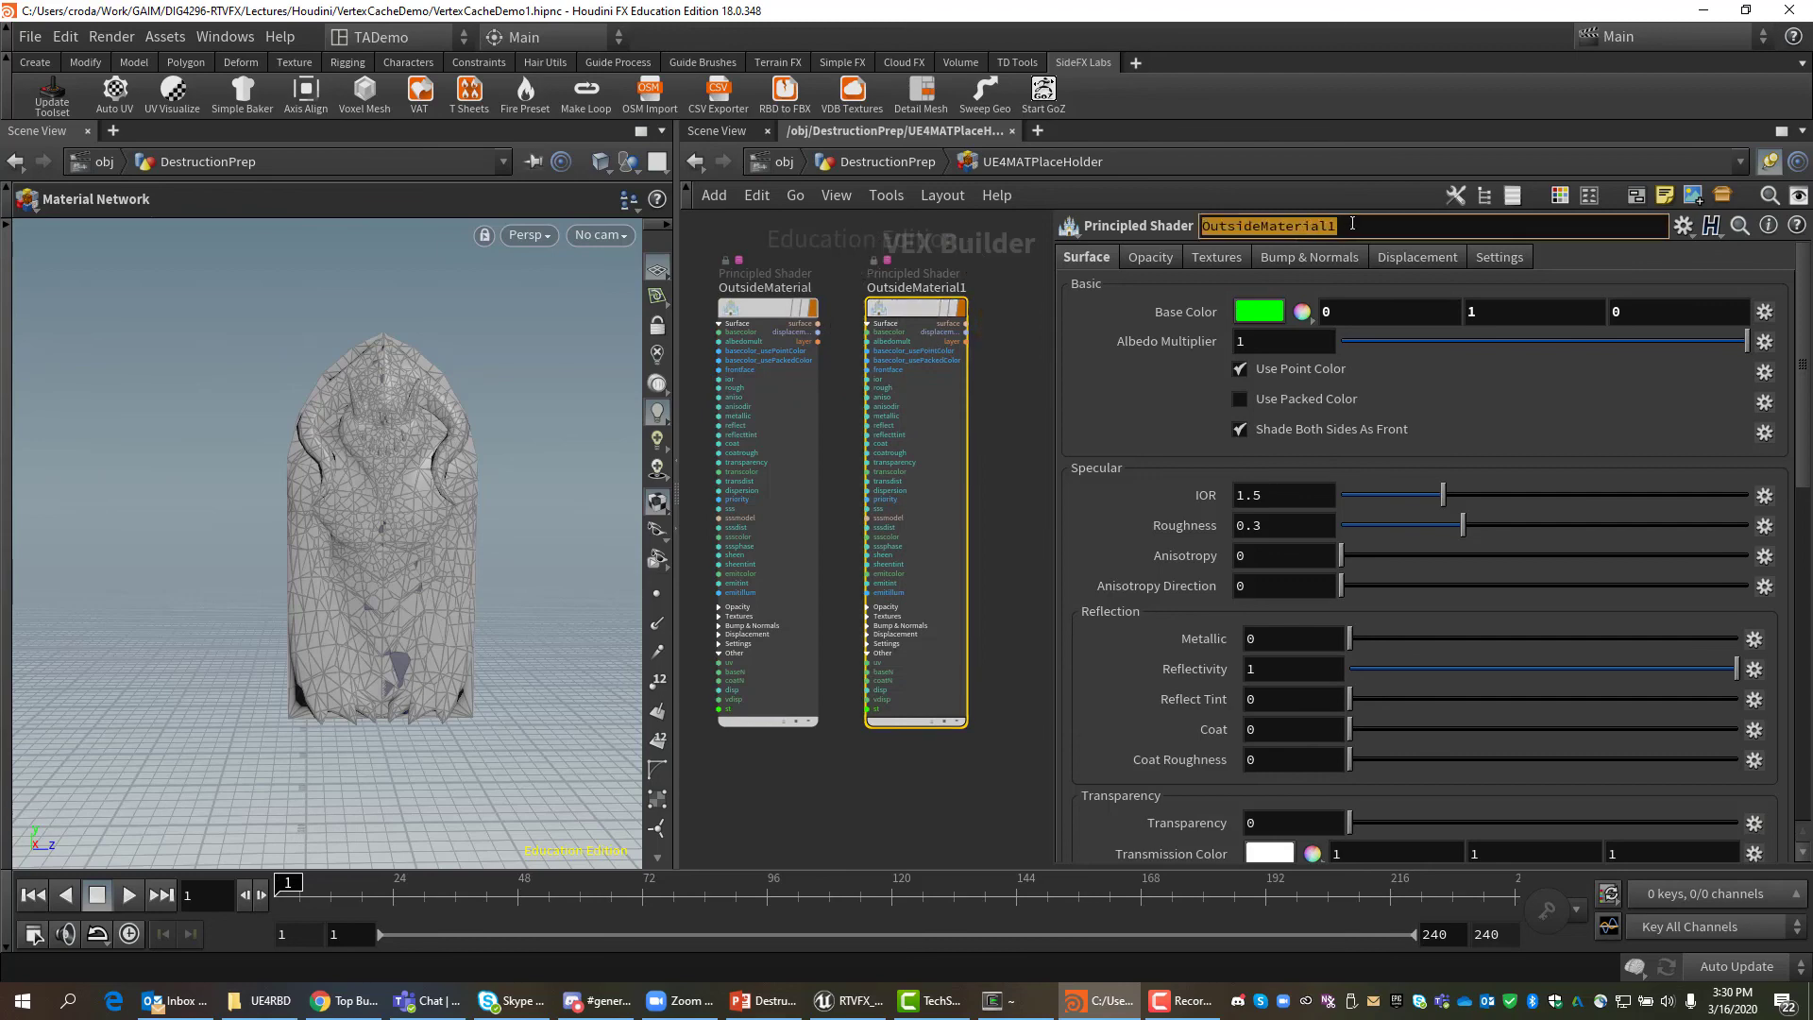
type("InsideMa")
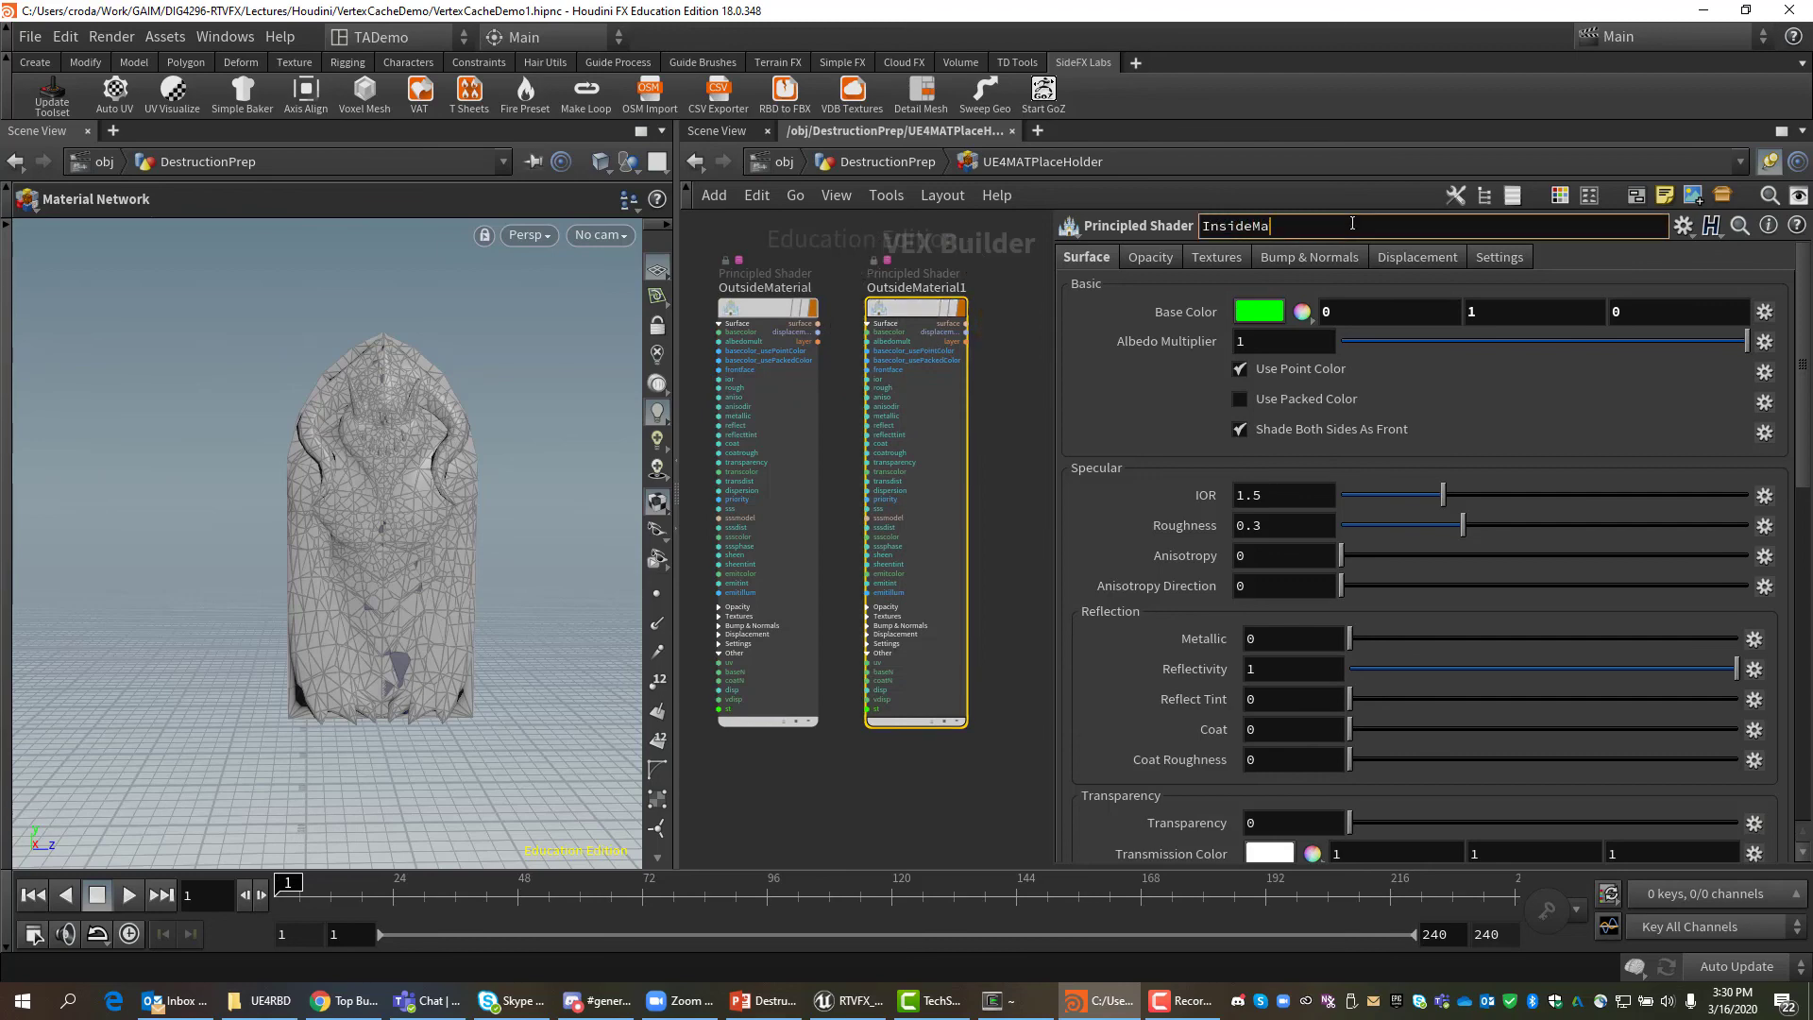
type("terial")
key("Return")
Set InsideMaterial's Base Color to red (1, 0, 0) and go back up to DestructionPrep.
left_click(1403, 309)
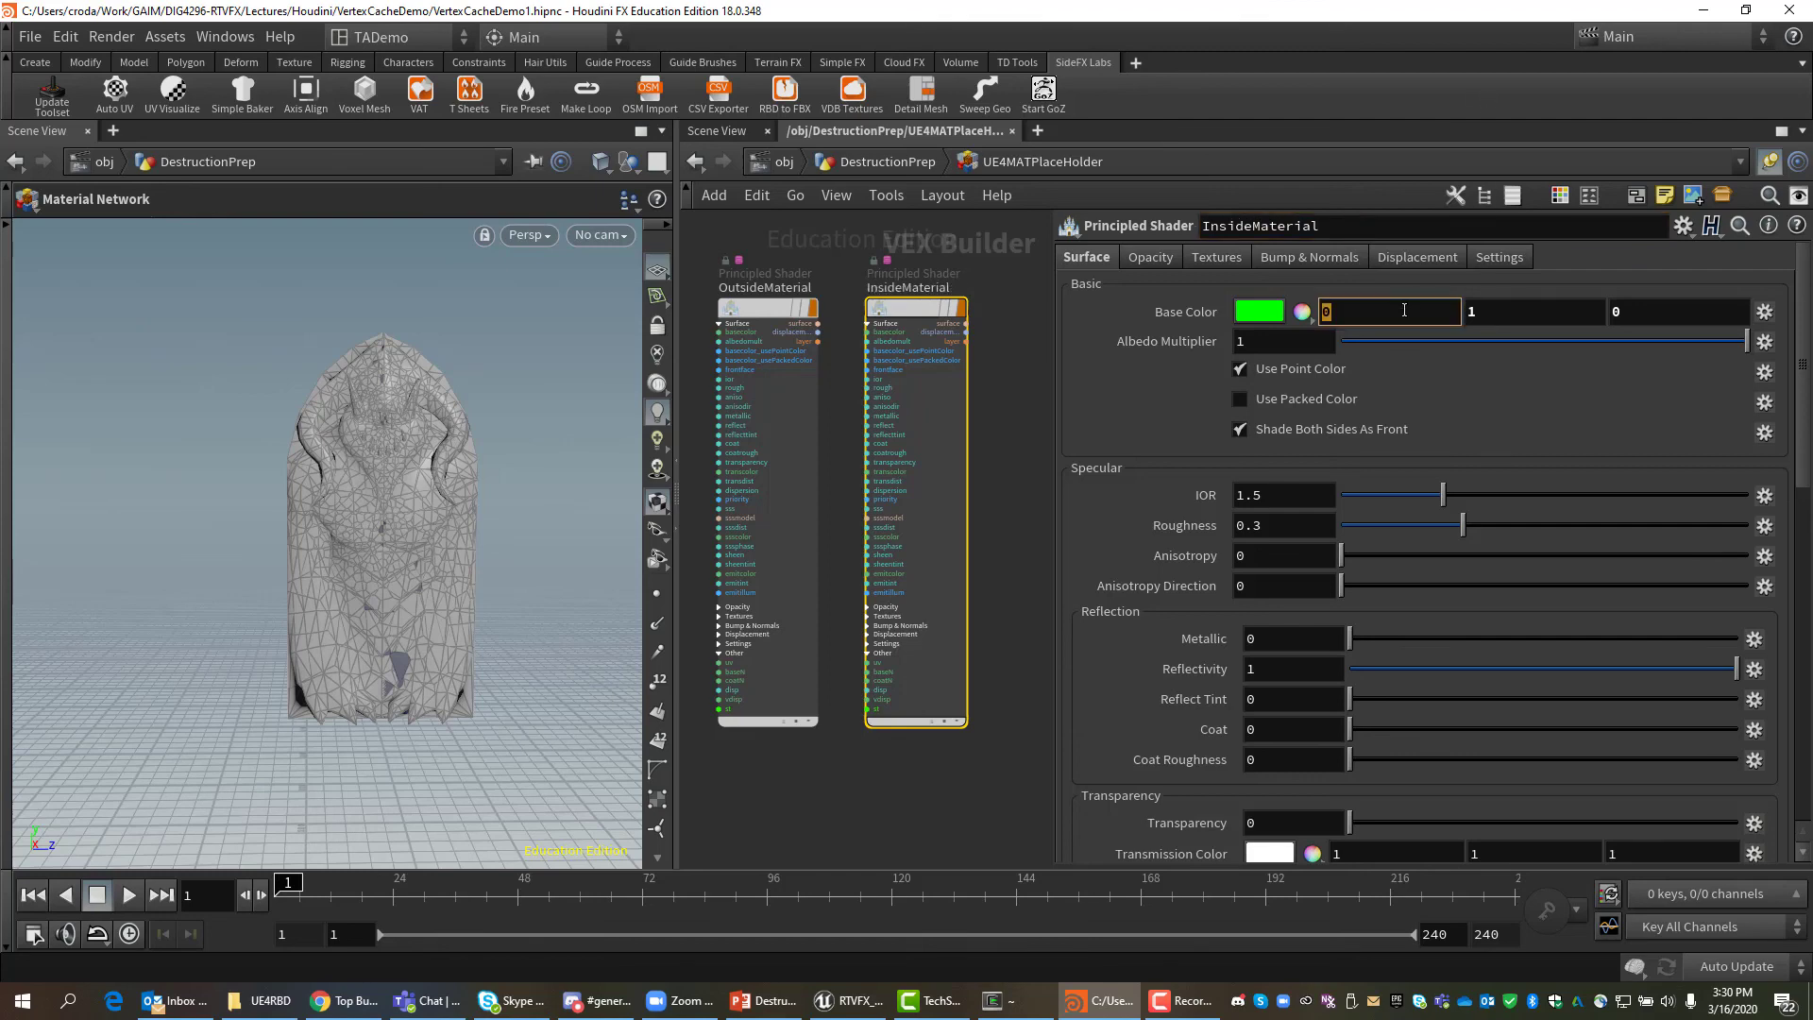
type("1")
key("Tab")
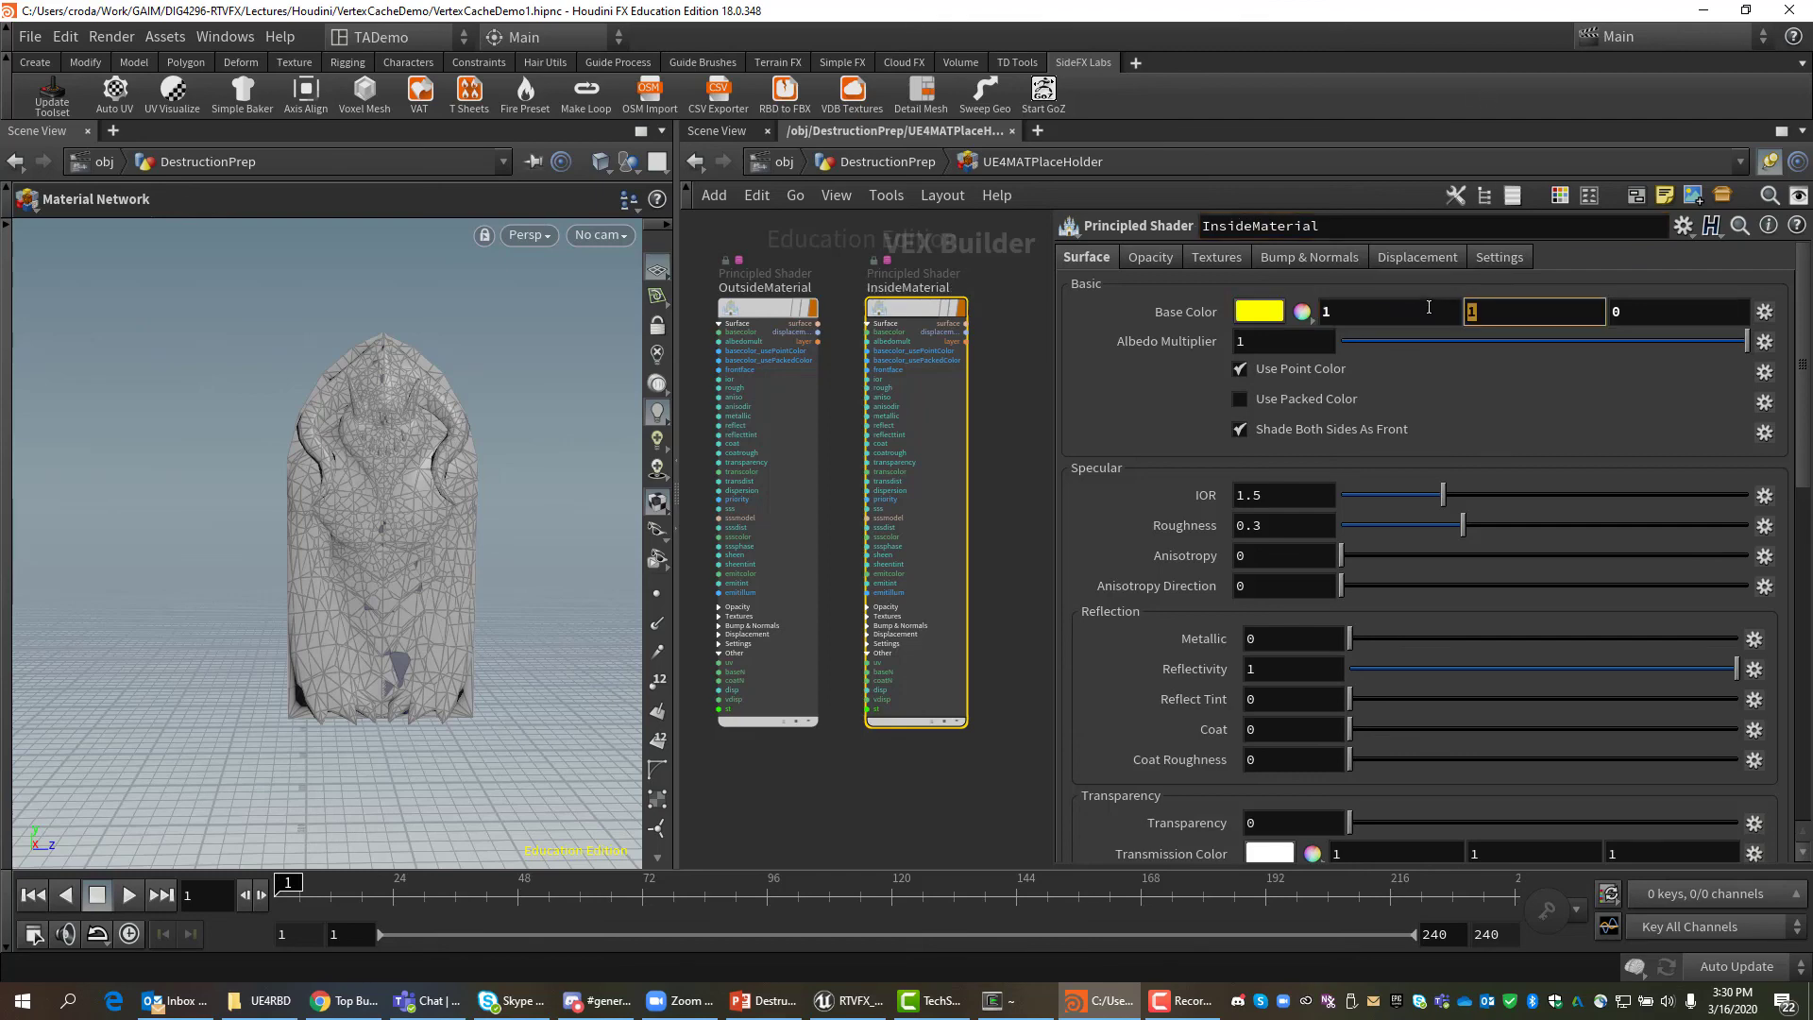
type("0")
key("Tab")
left_click(988, 836)
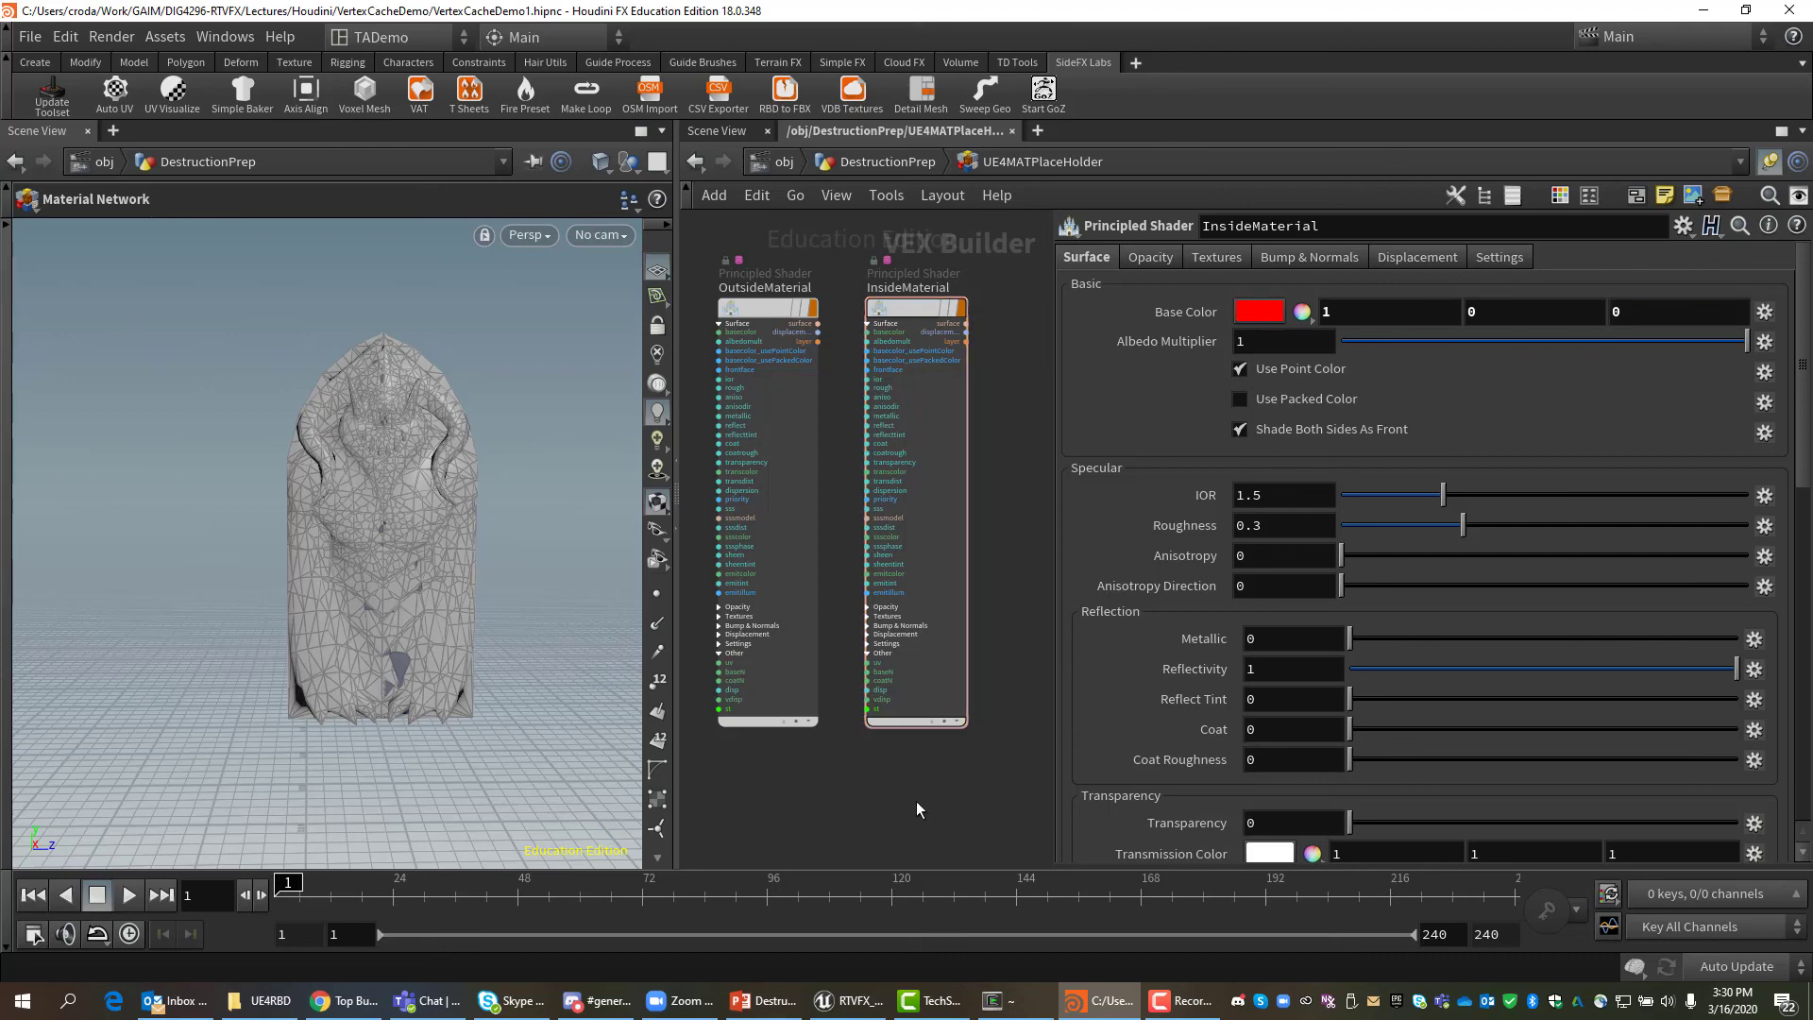
key("u")
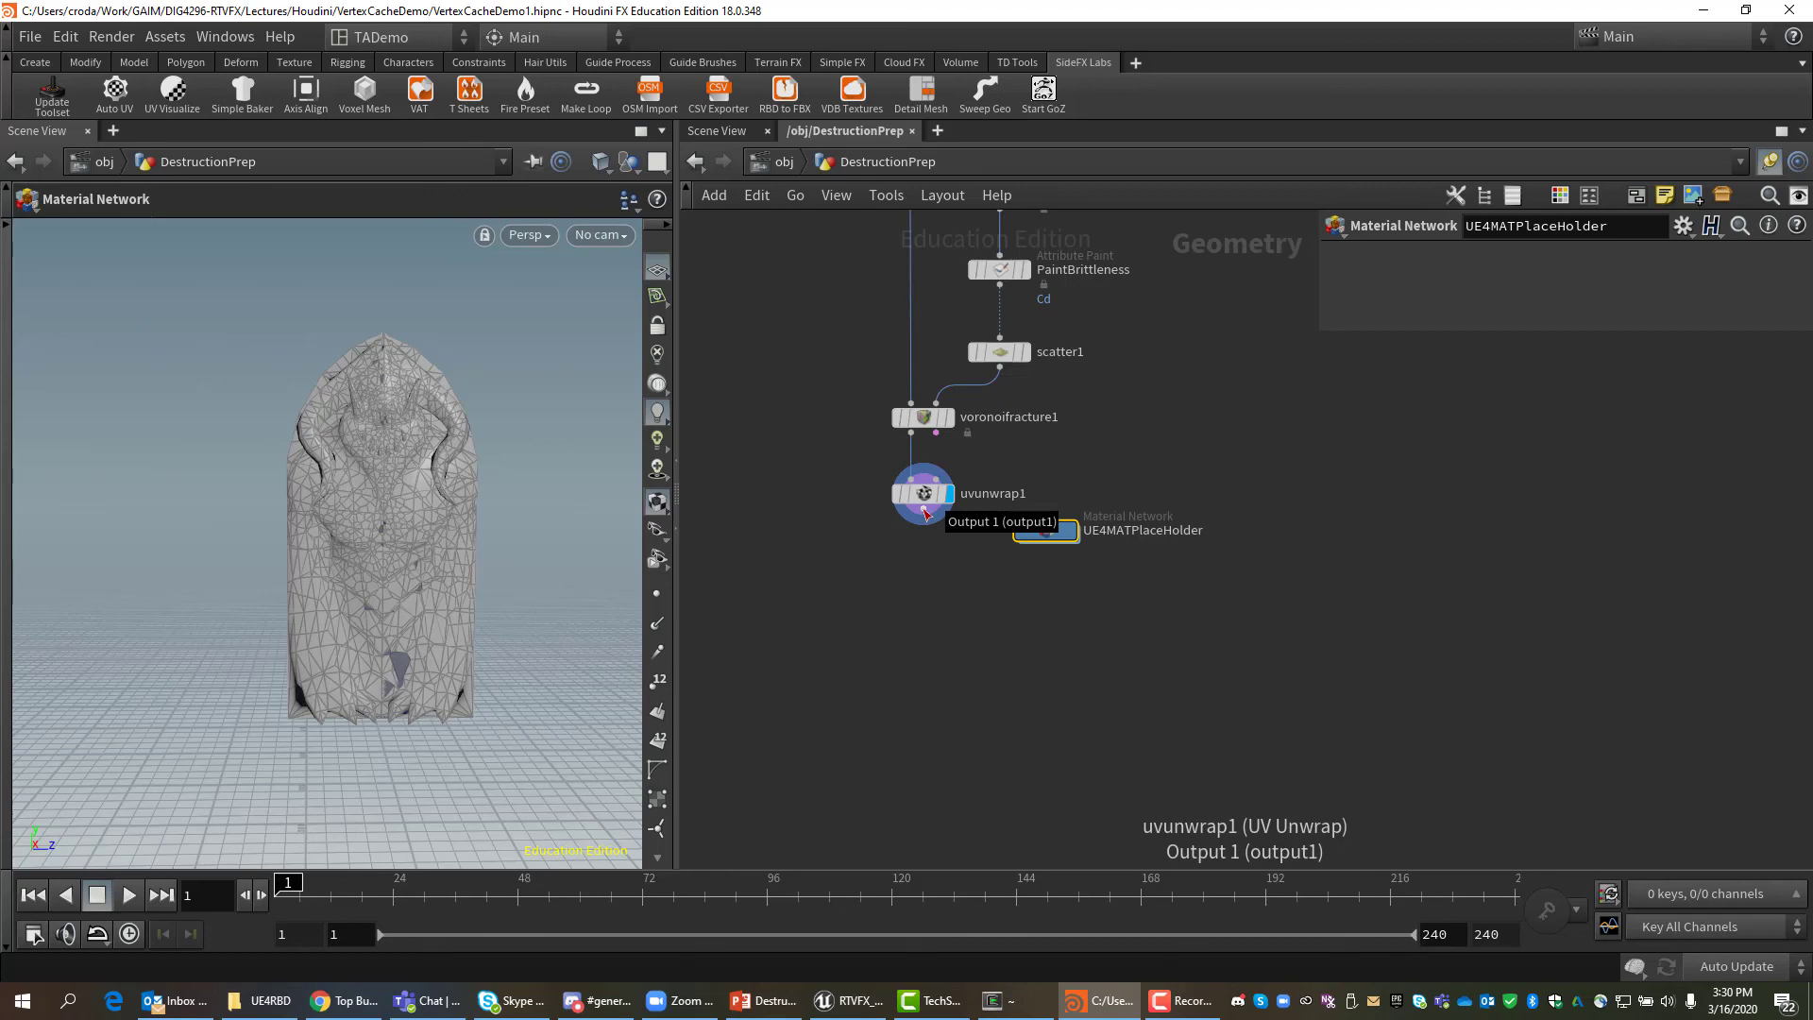
Wire a Material node directly under uvunwrap1 and set Number of Materials to 2.
left_click_drag(924, 508, 960, 586)
key("Tab")
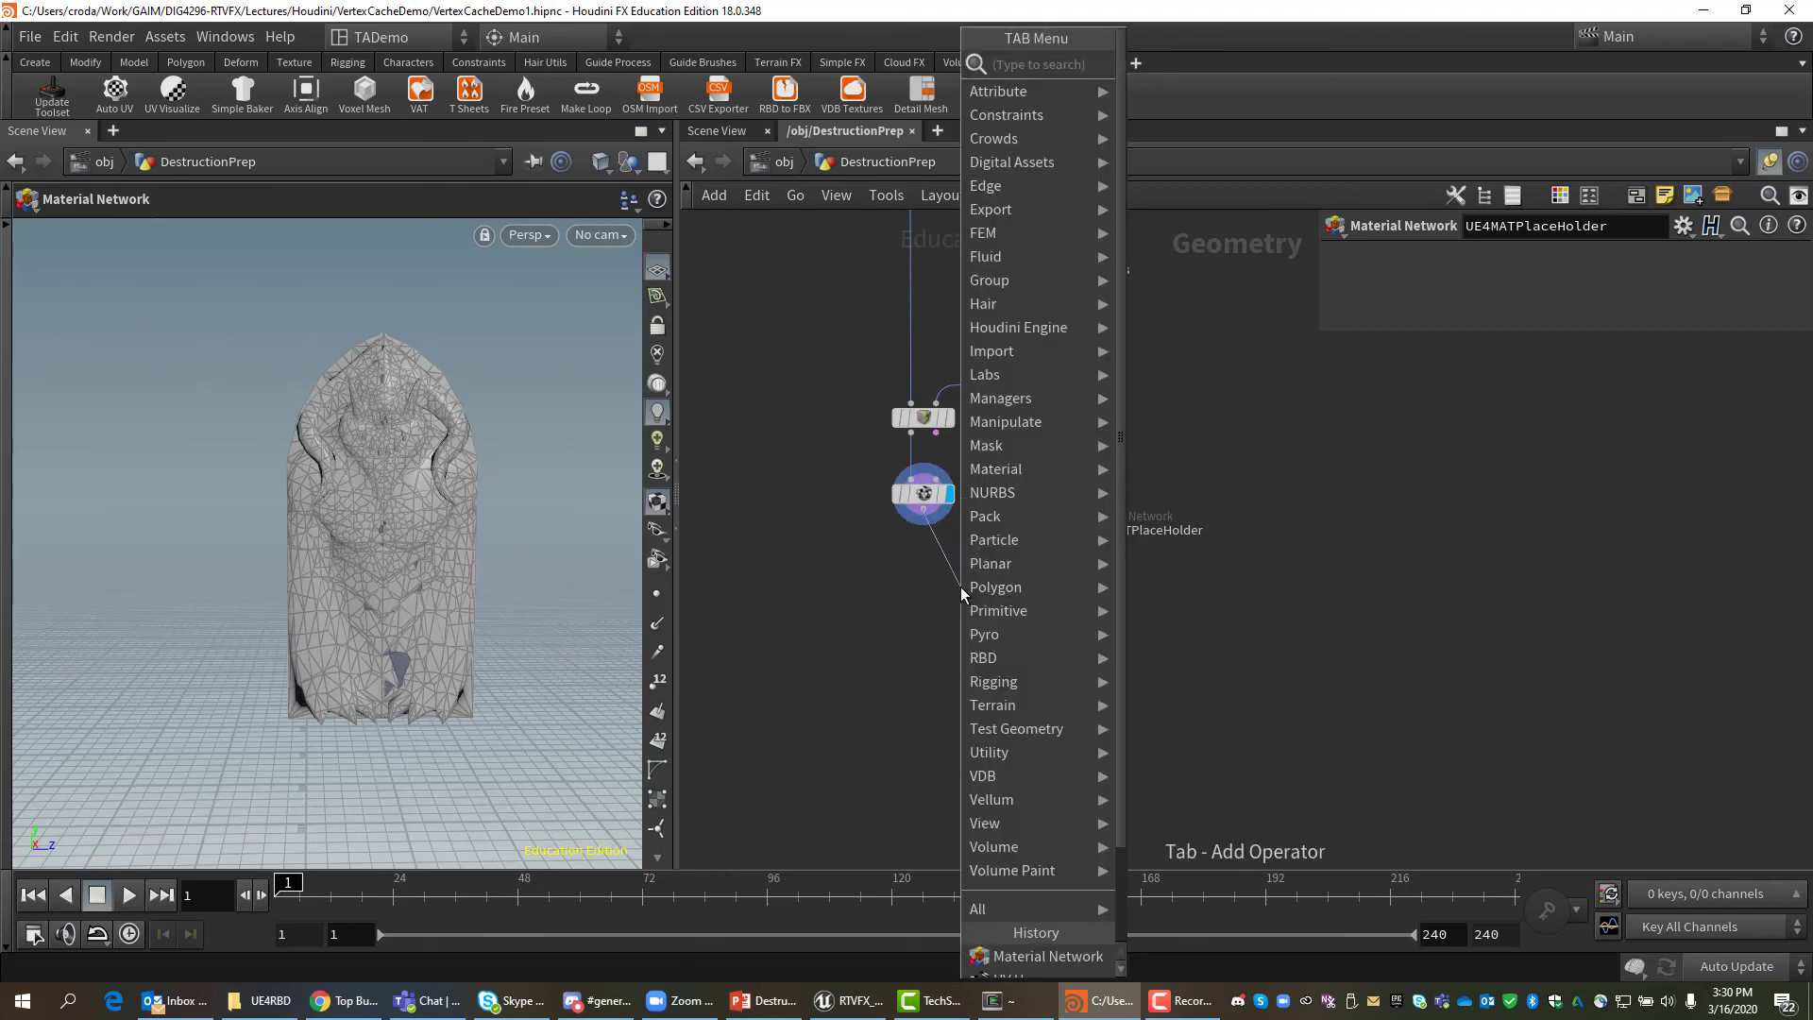
type("mater")
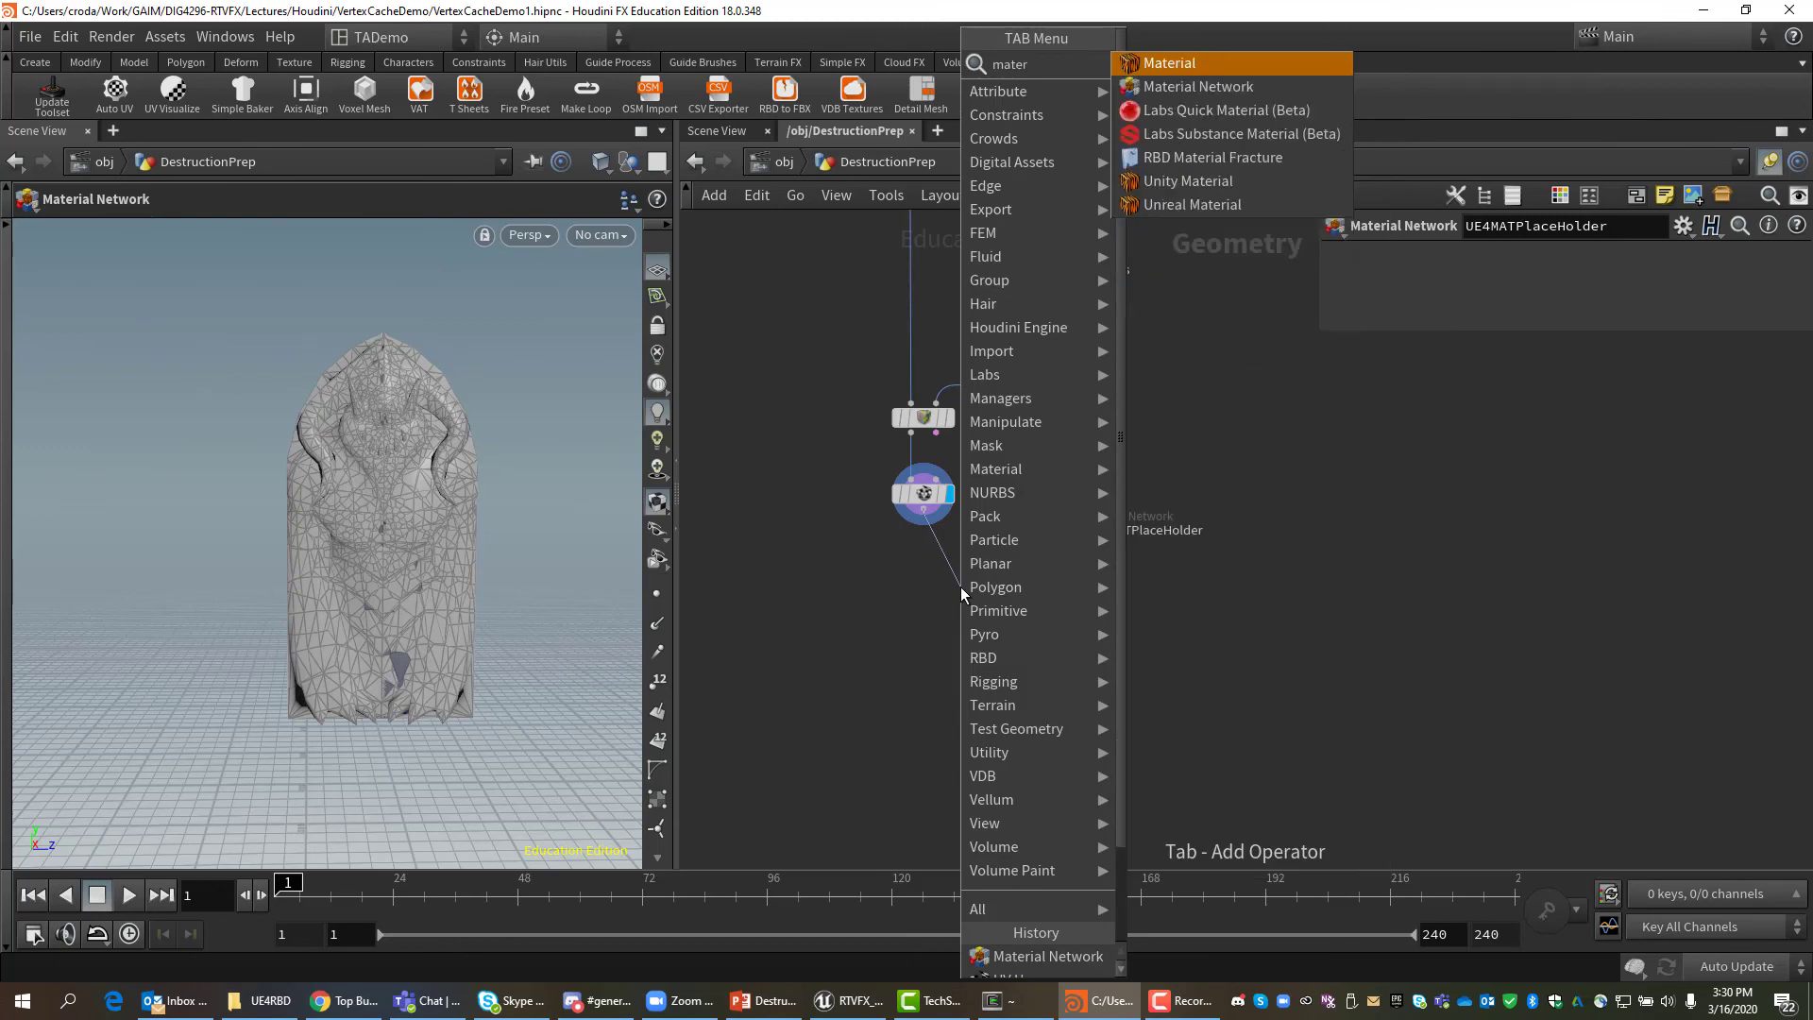
left_click(1183, 68)
left_click_drag(942, 591, 905, 595)
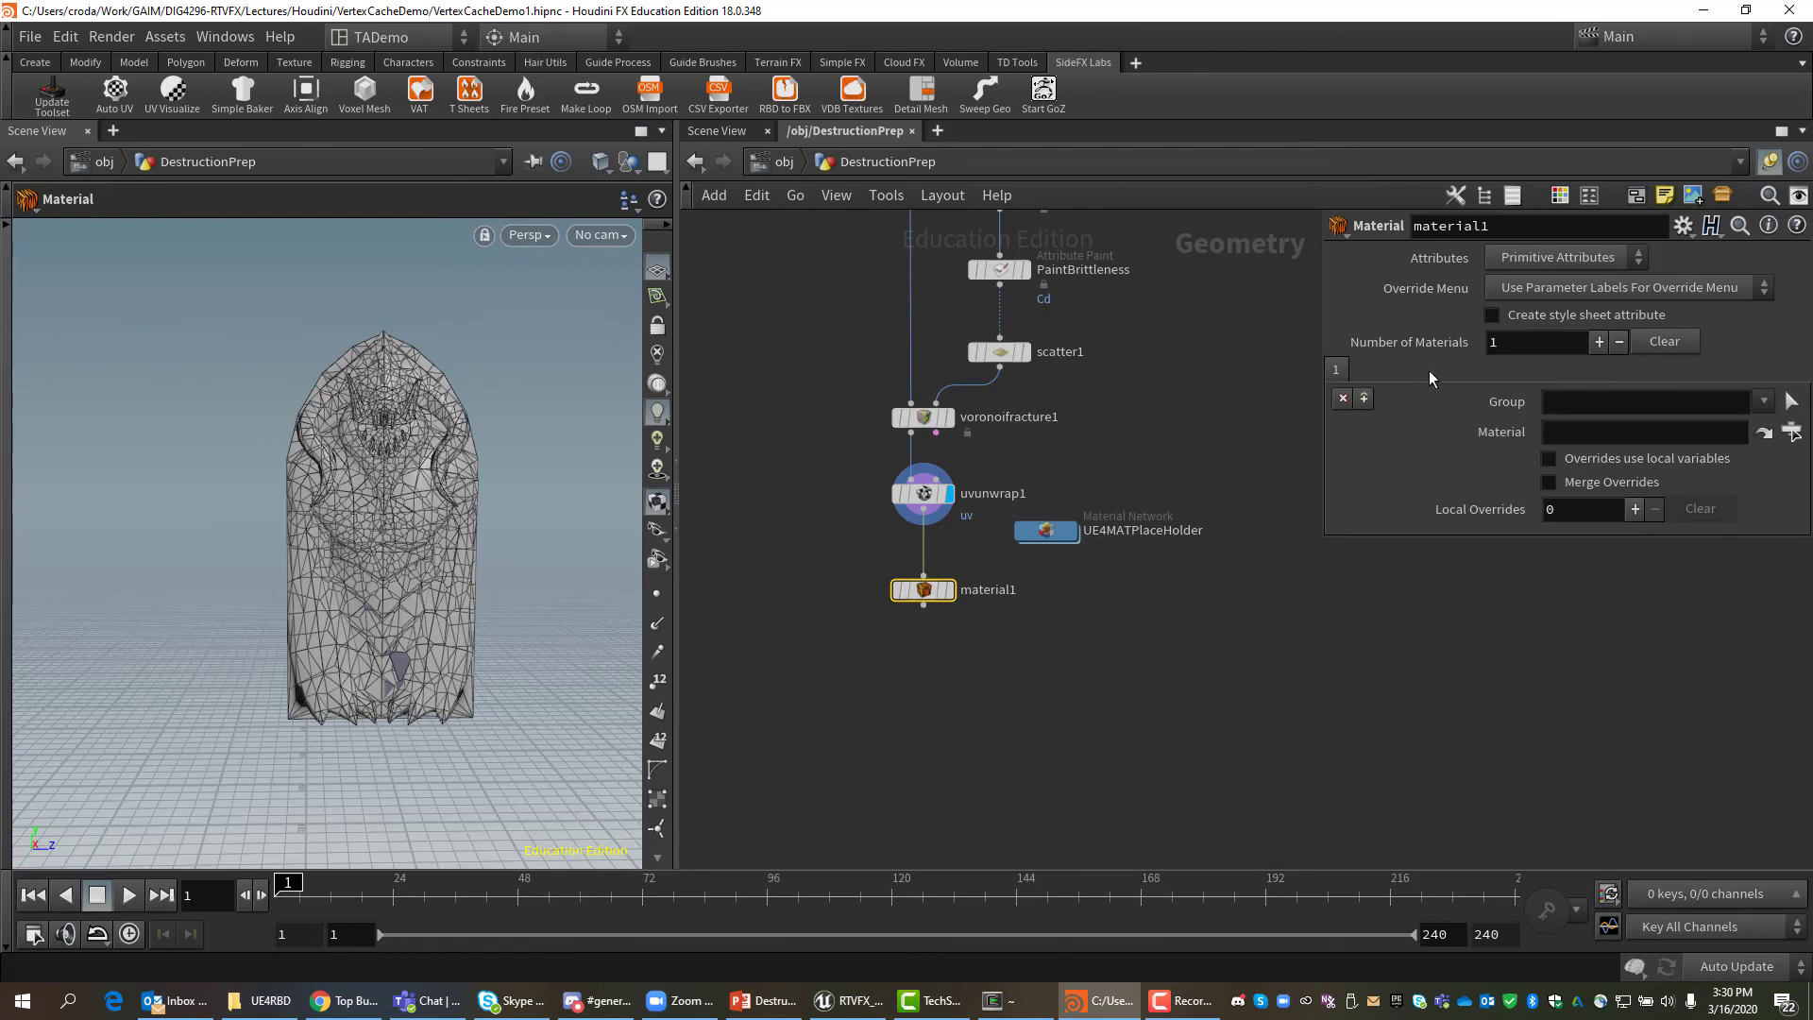
left_click(1598, 342)
Set material1's first slot to the outside group with OutsideMaterial as a relative path.
left_click(1763, 402)
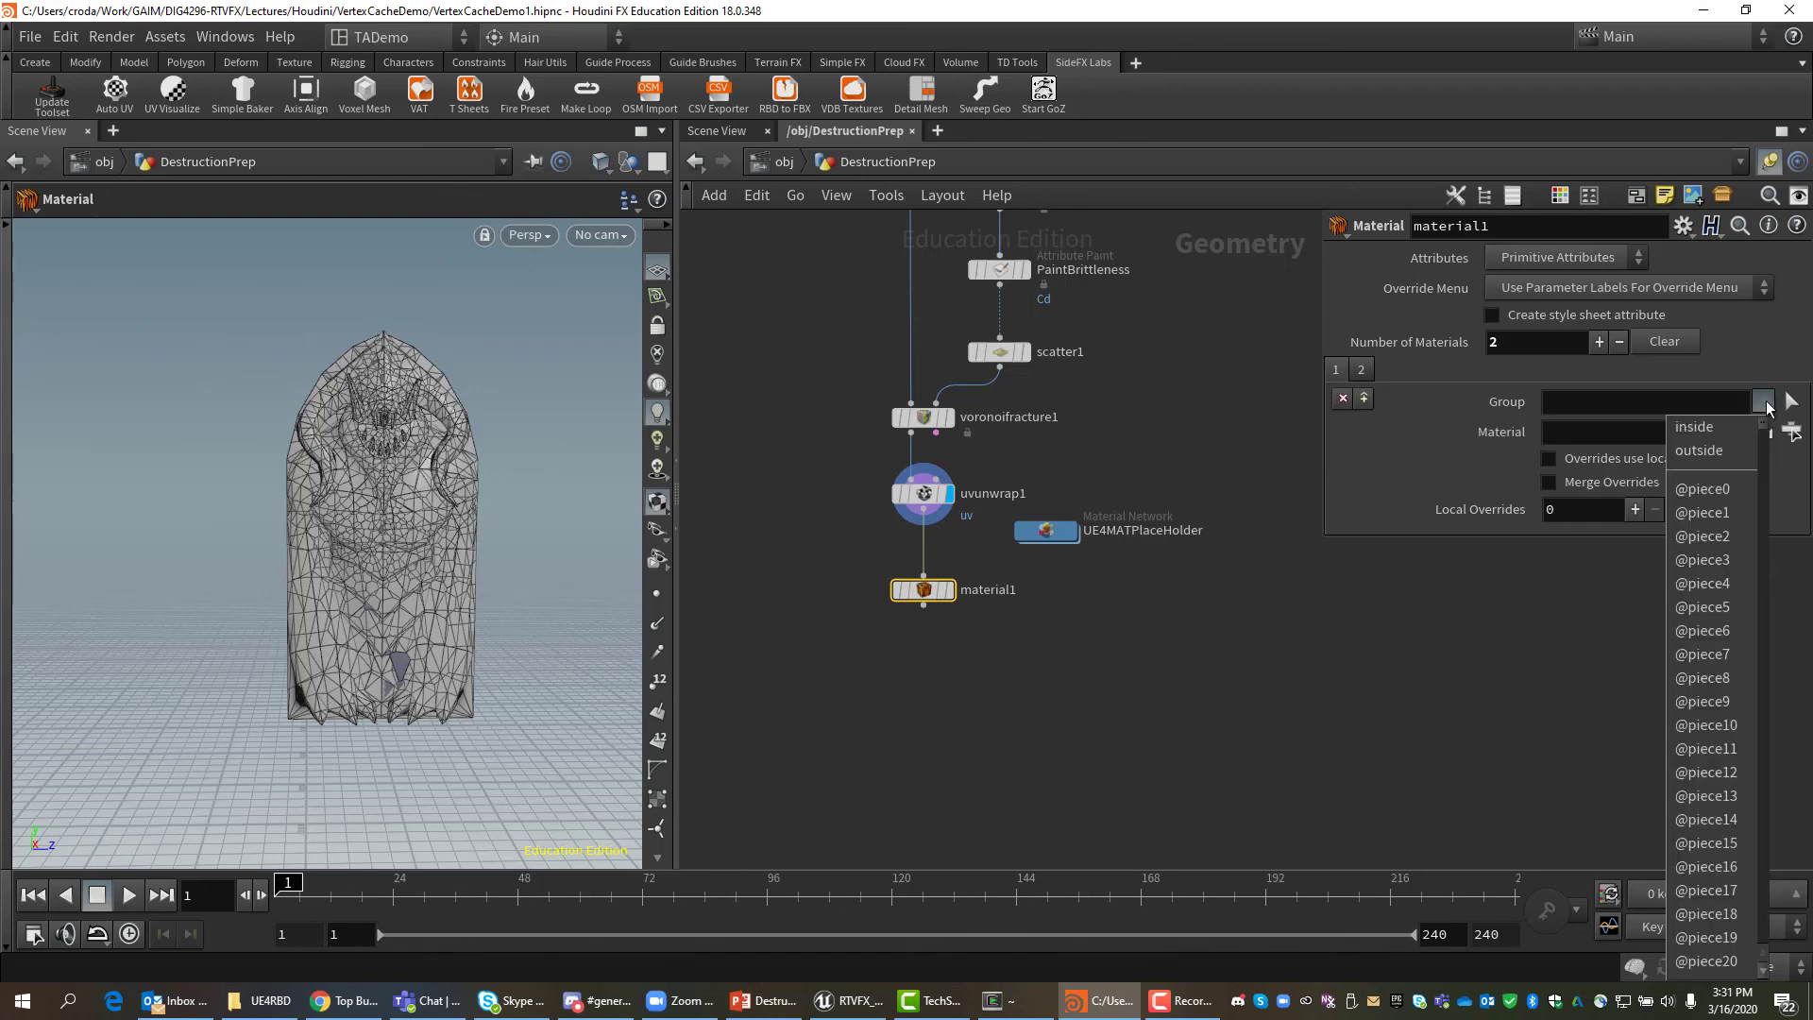
left_click(1711, 449)
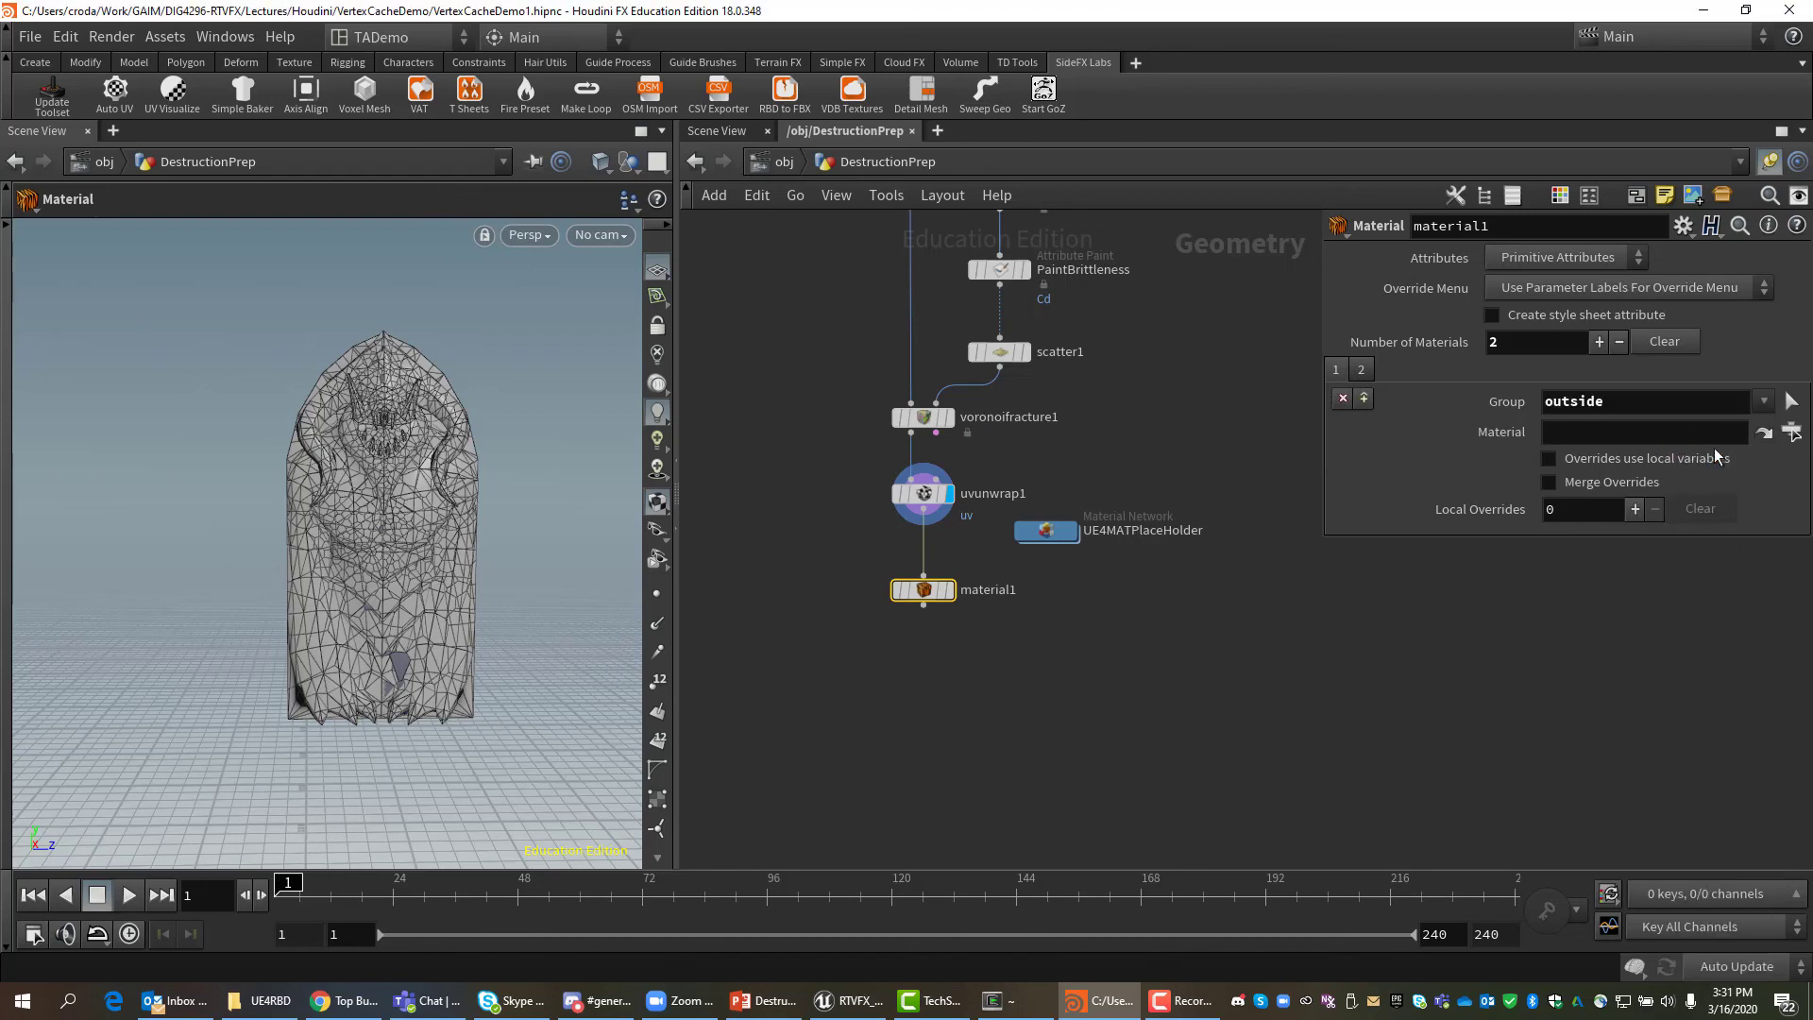
left_click(1788, 433)
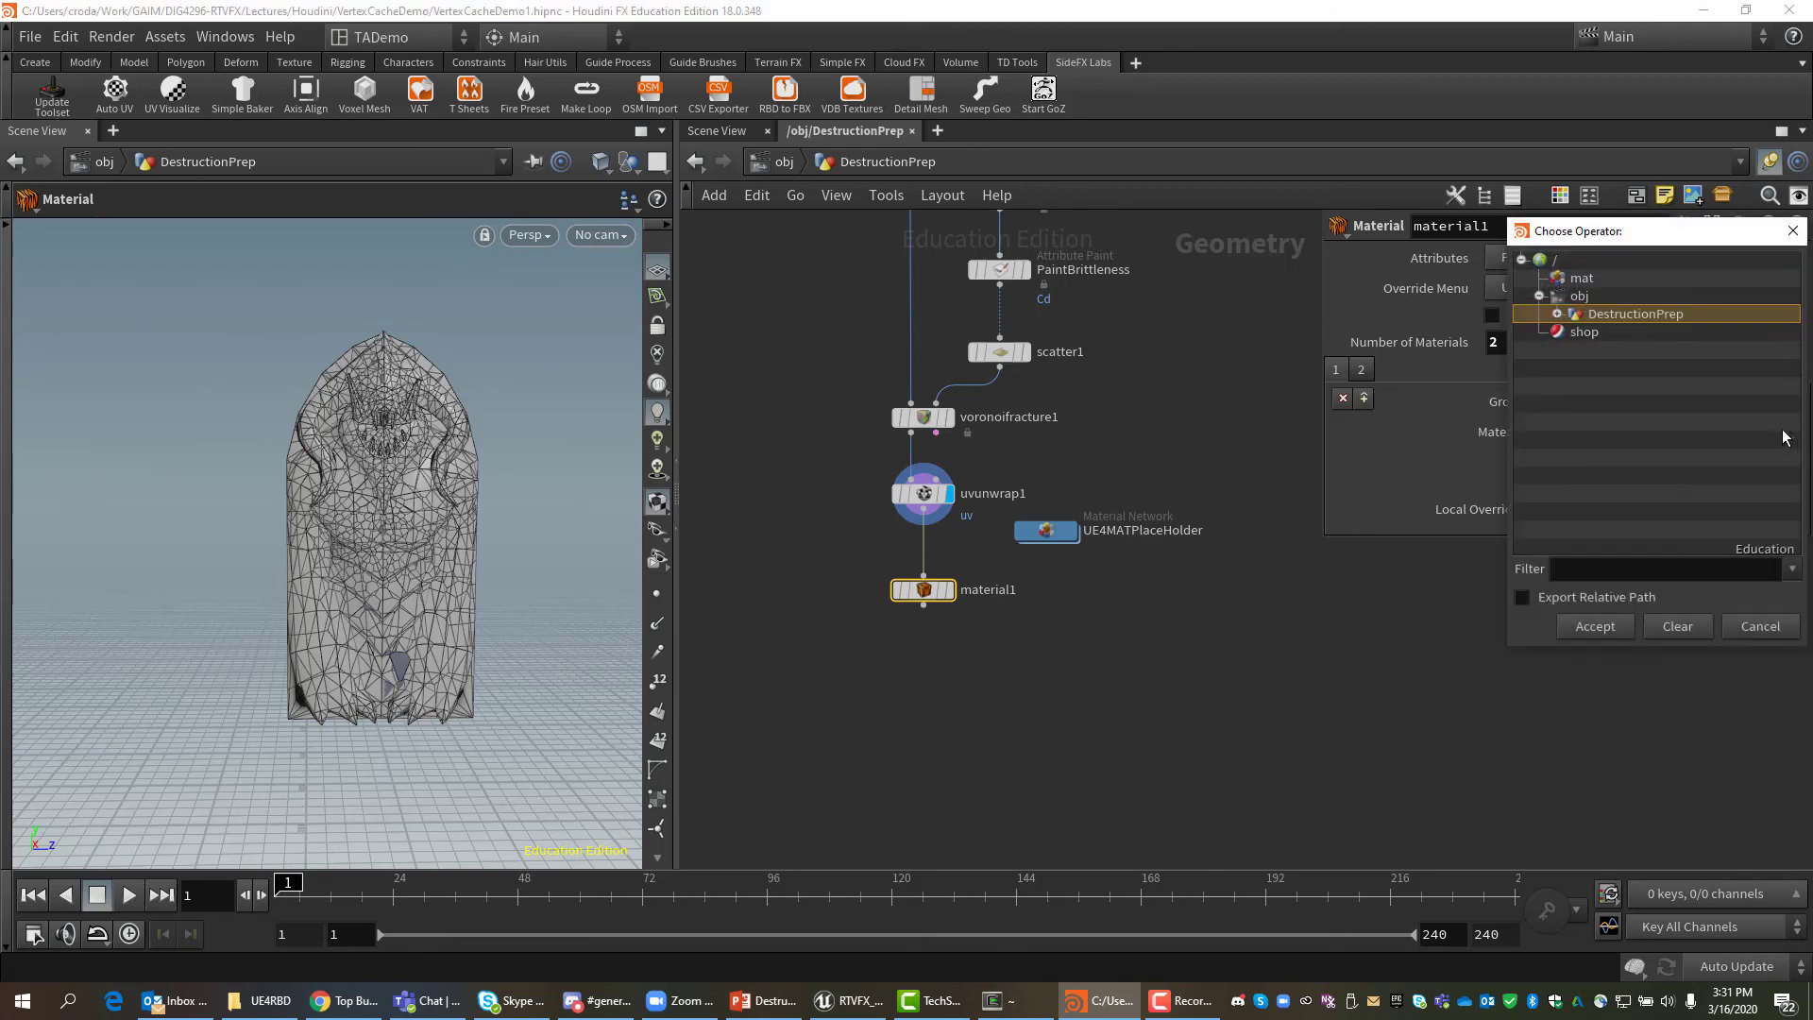
left_click(1556, 313)
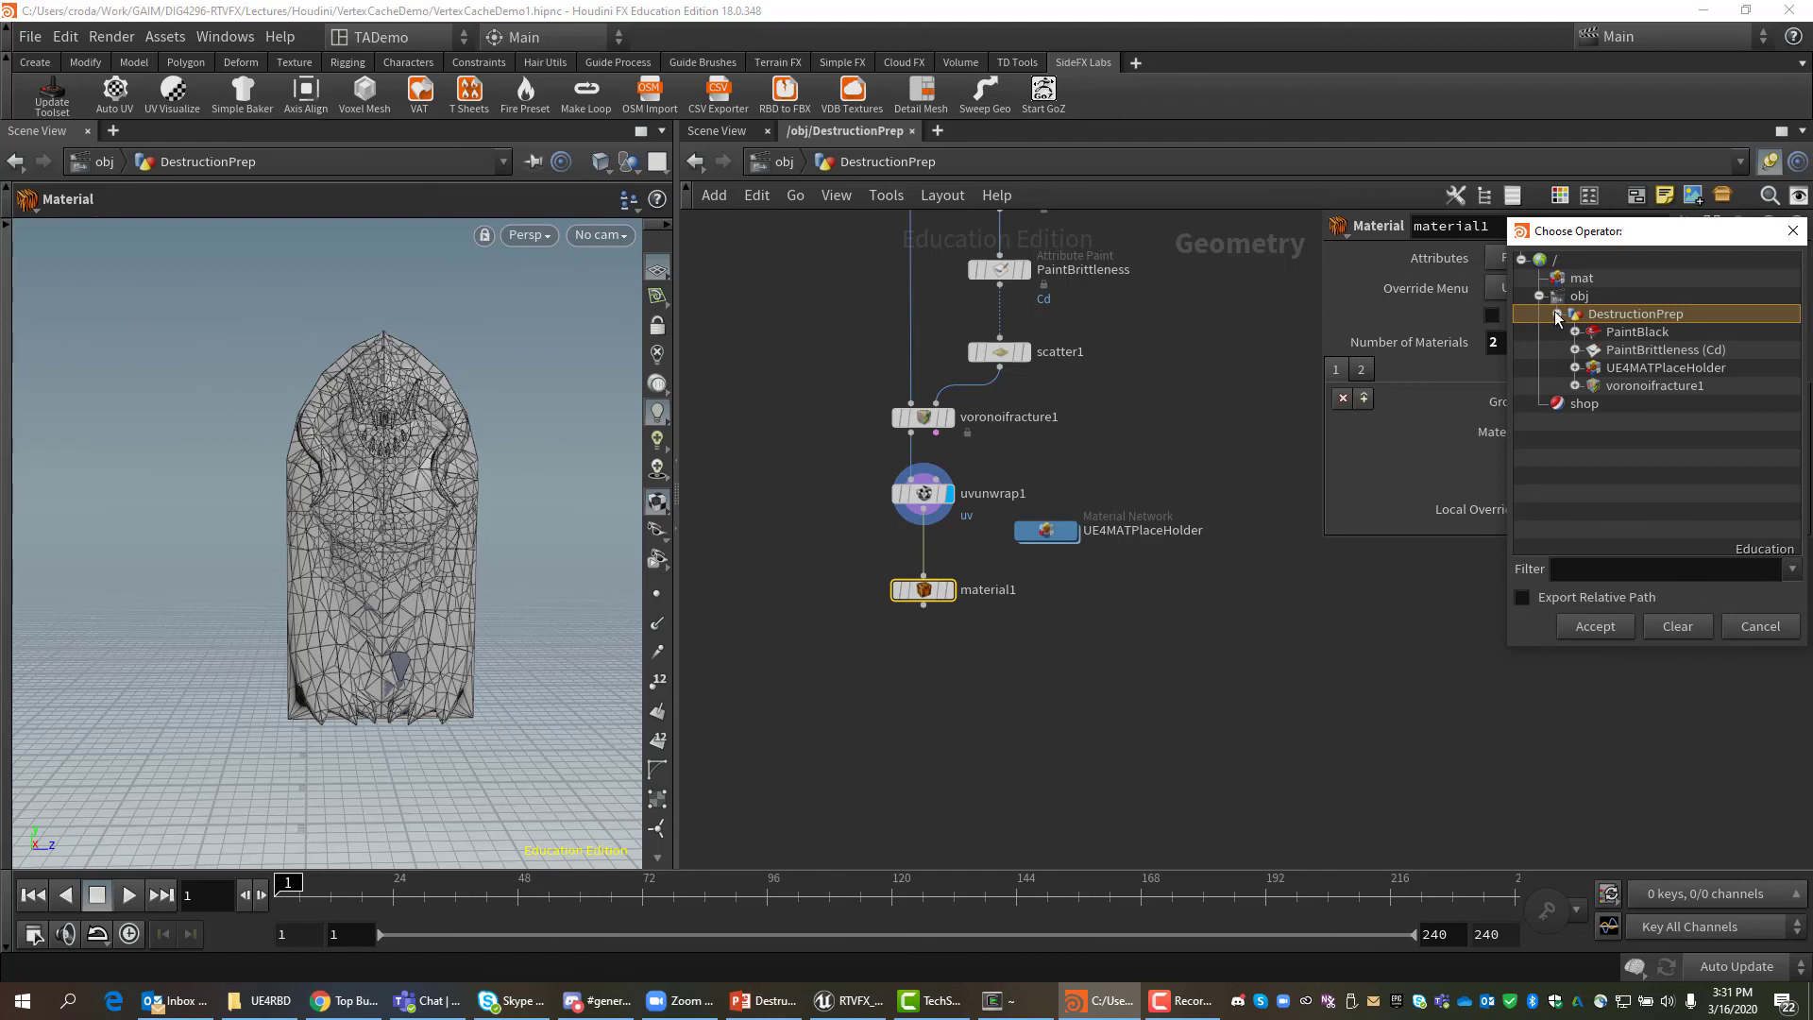
left_click(1575, 368)
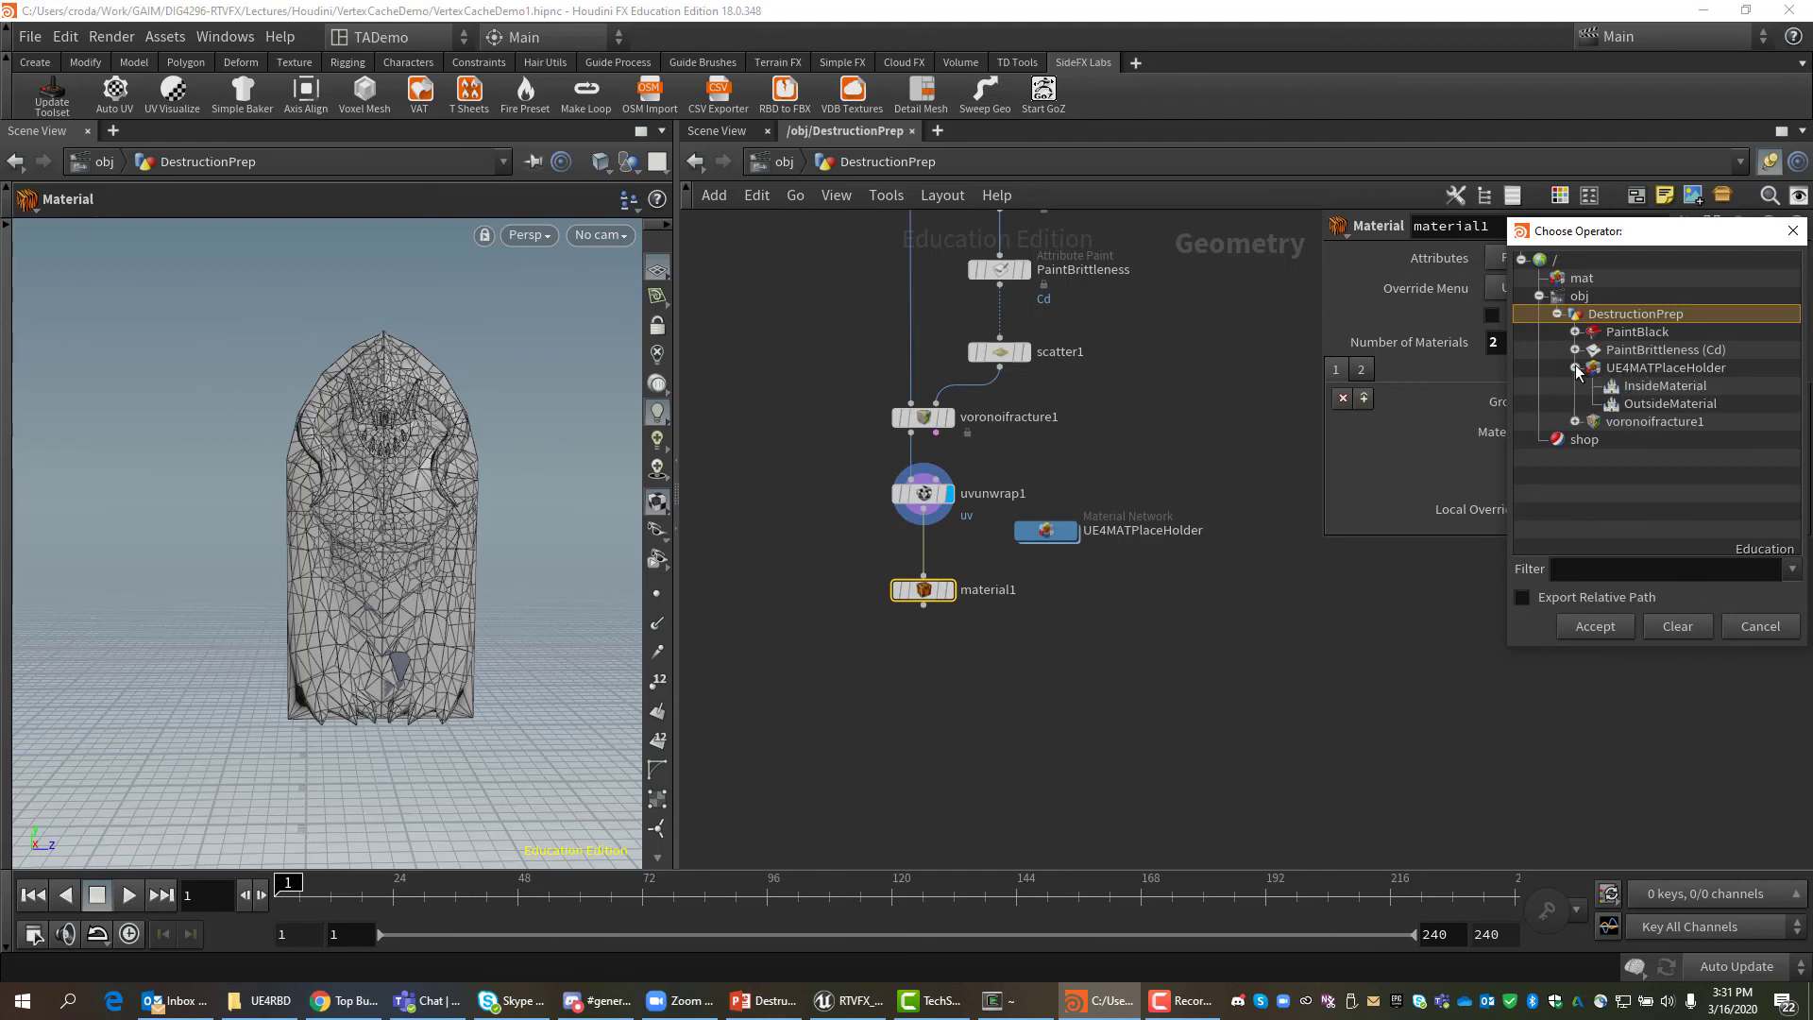
left_click(1641, 406)
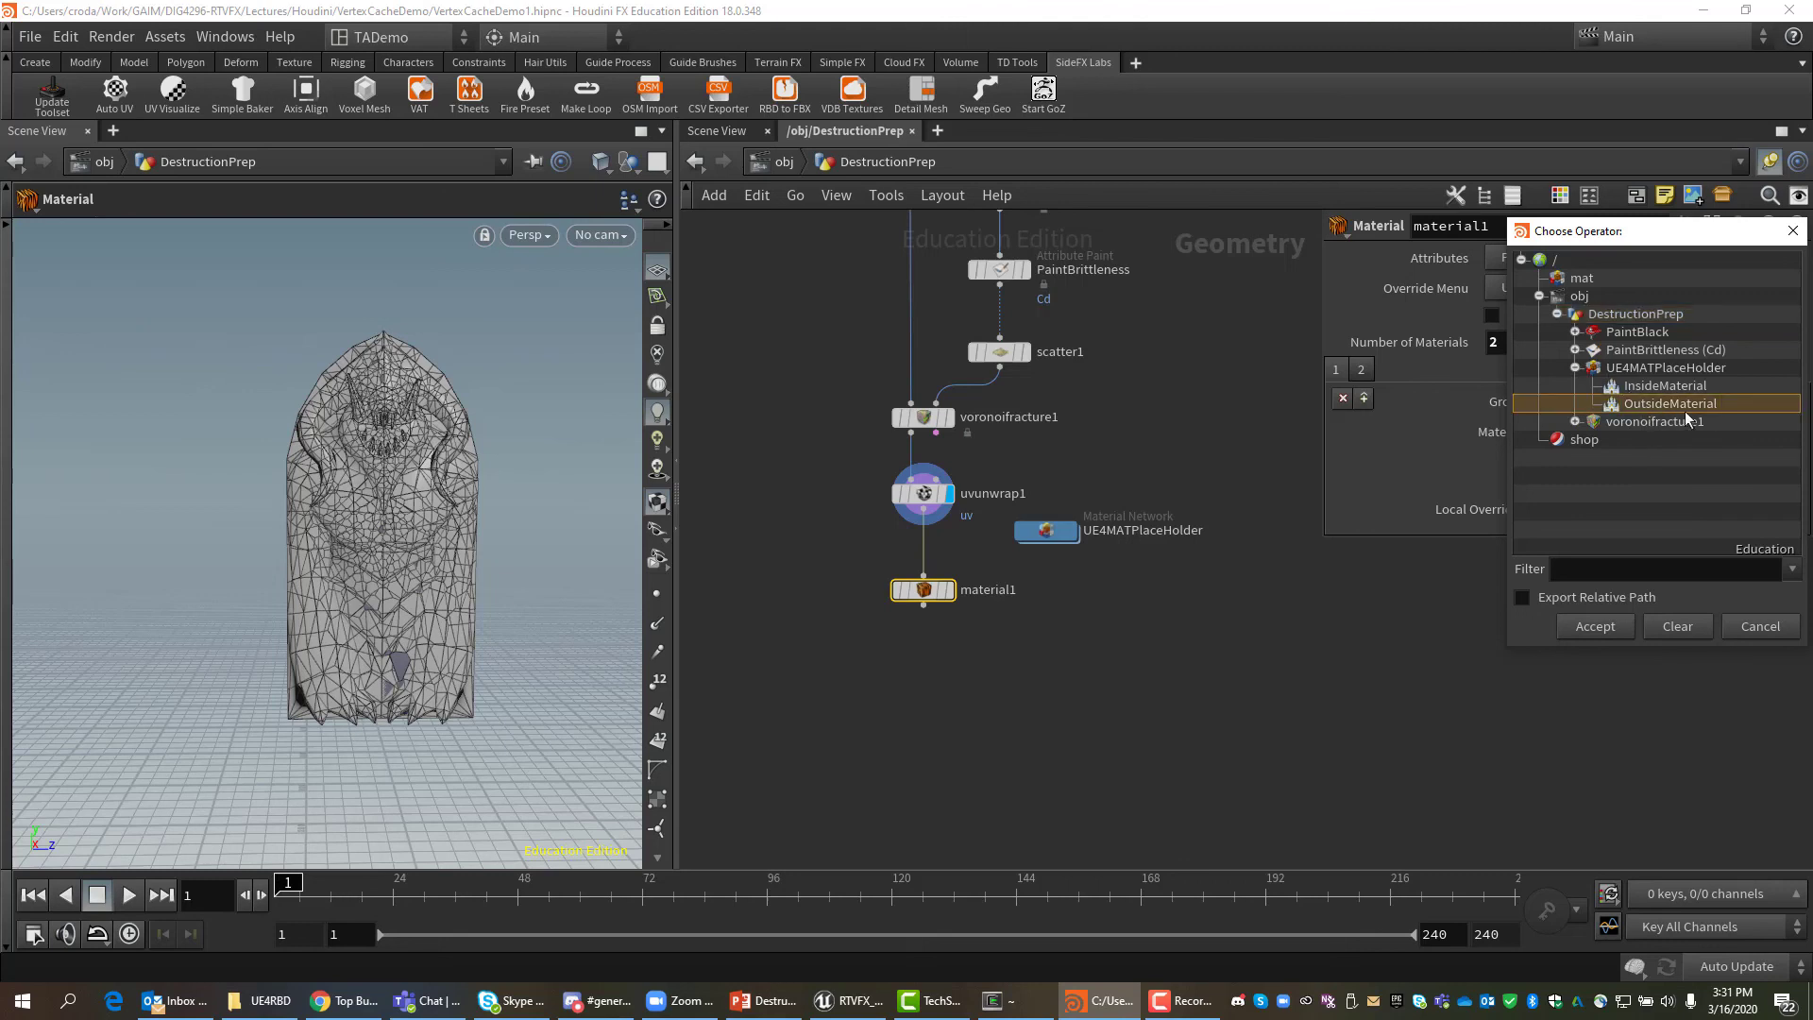
left_click(1520, 598)
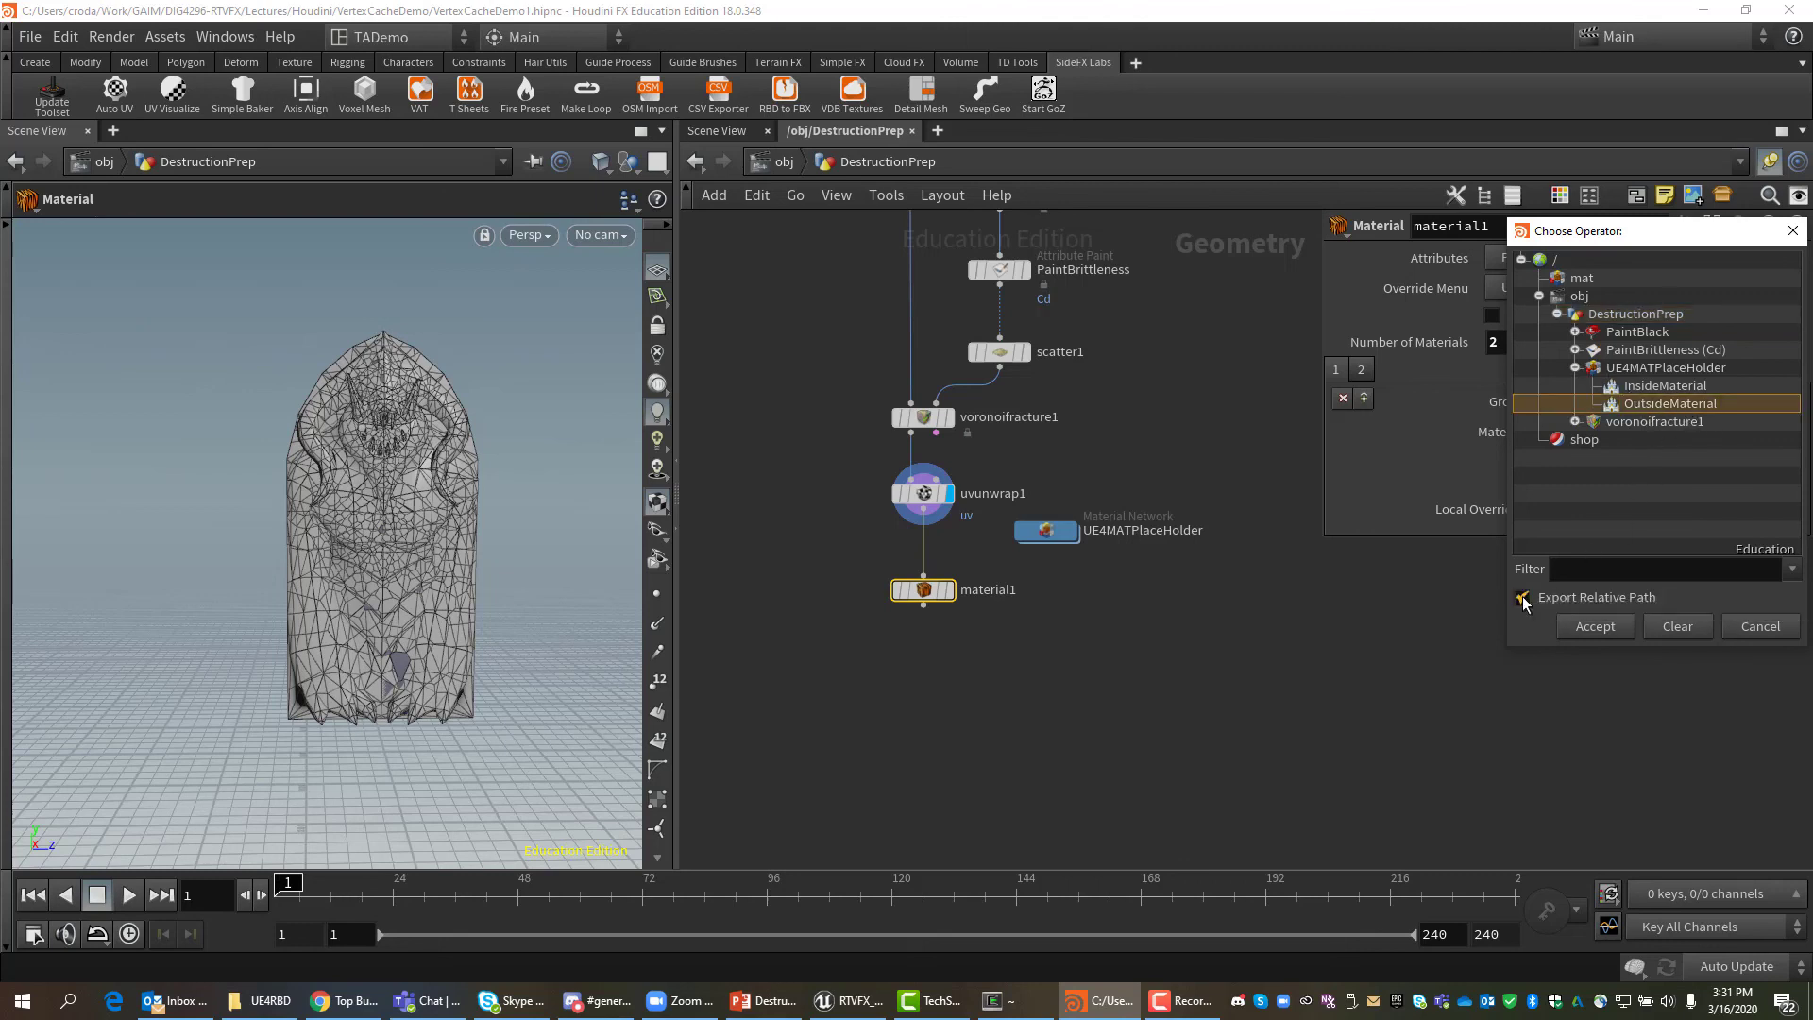
left_click(1596, 627)
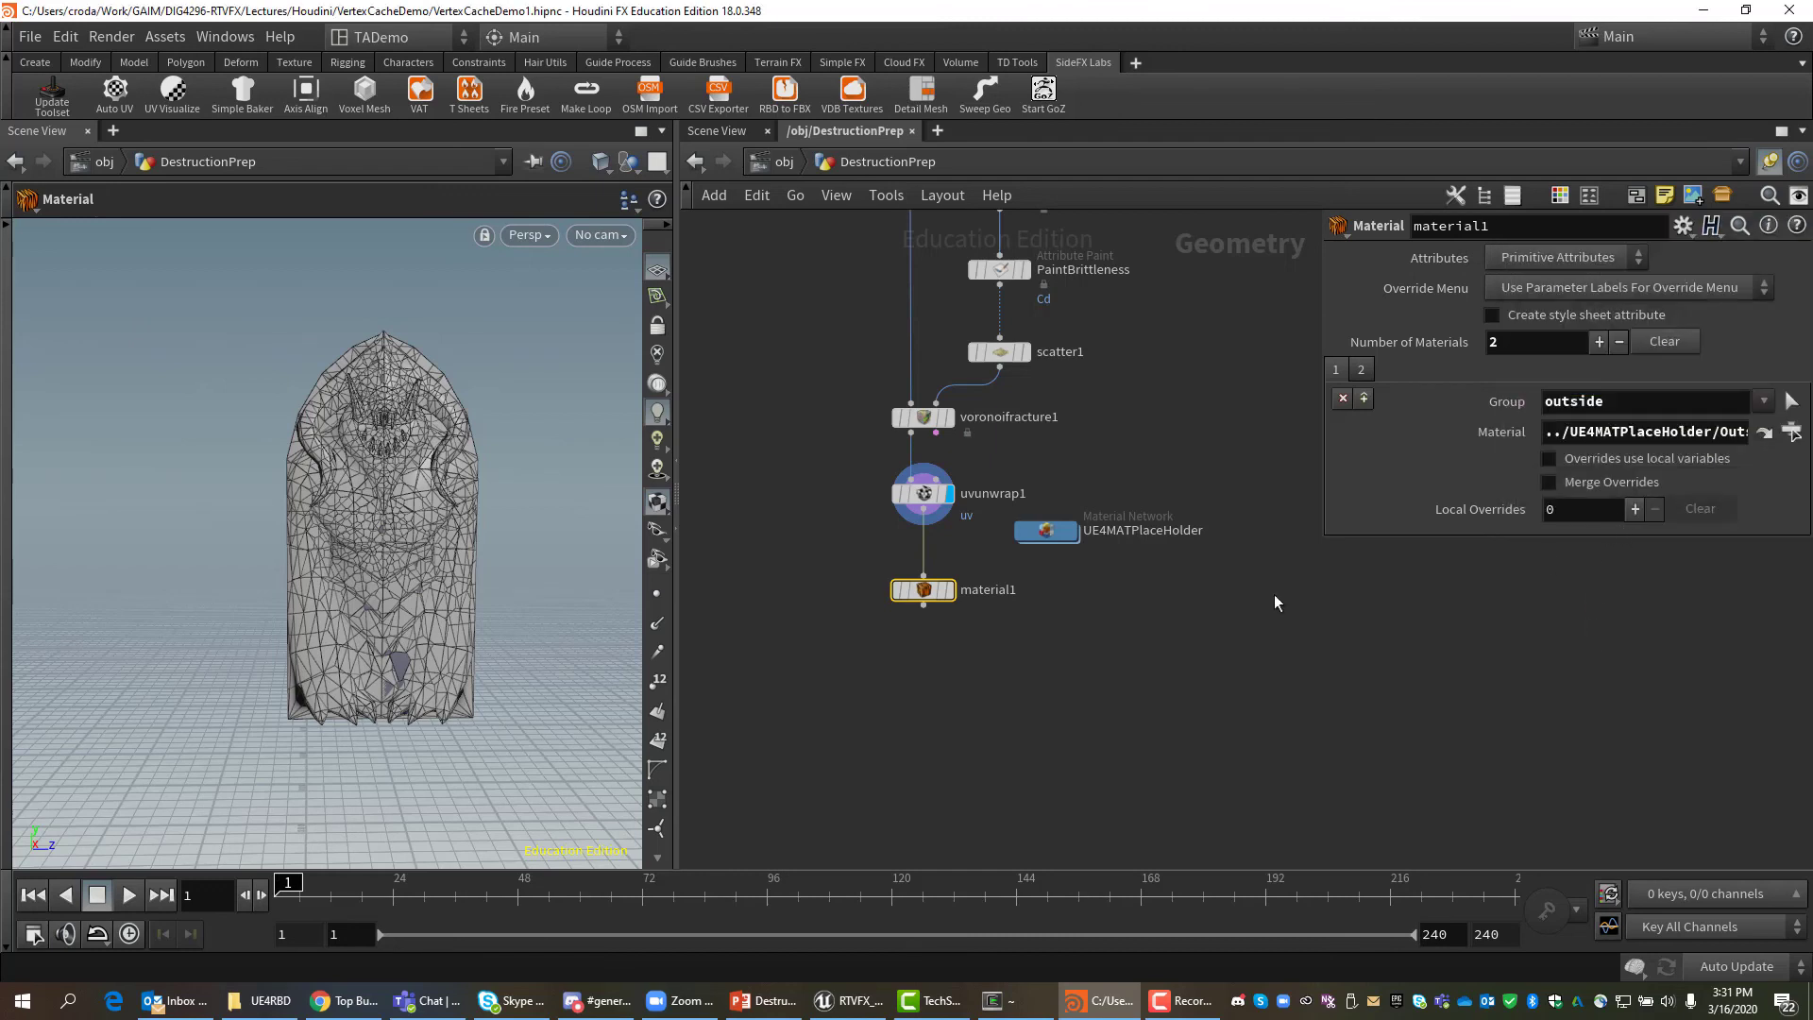
Set the second slot to the inside group with InsideMaterial.
left_click(1365, 370)
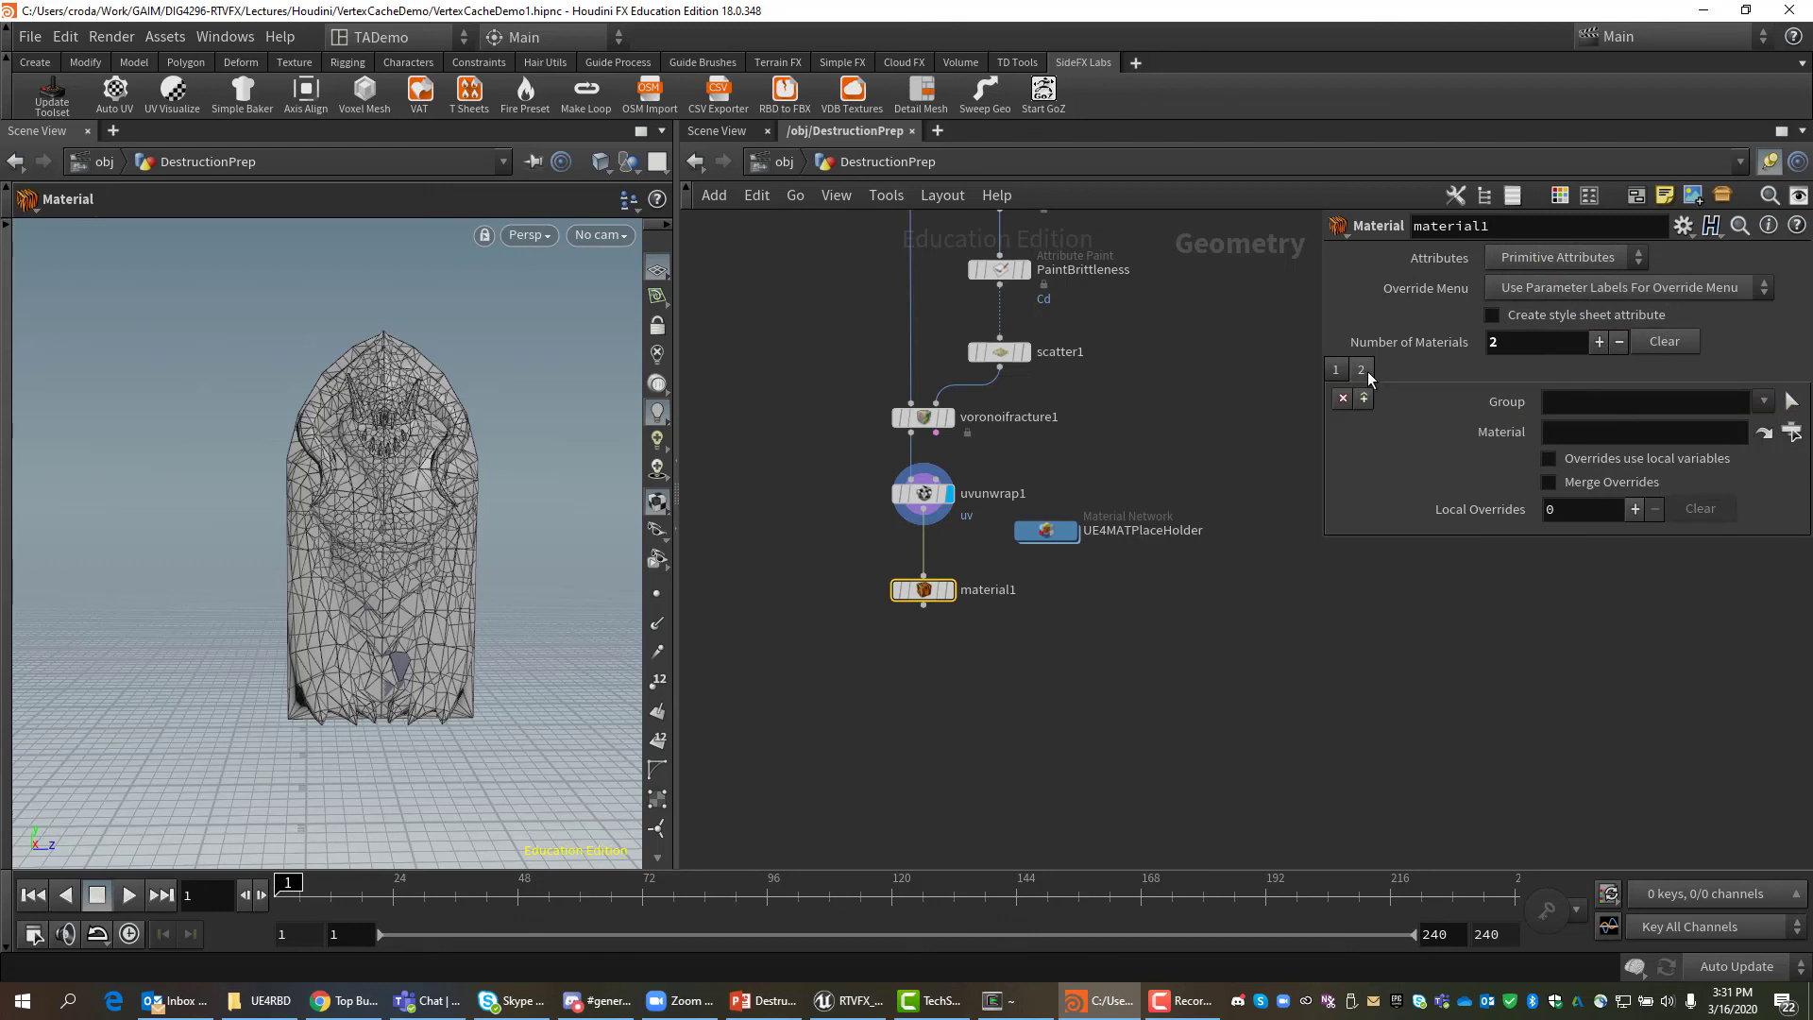
left_click(1769, 406)
left_click(1703, 422)
left_click(1791, 433)
left_click(1662, 383)
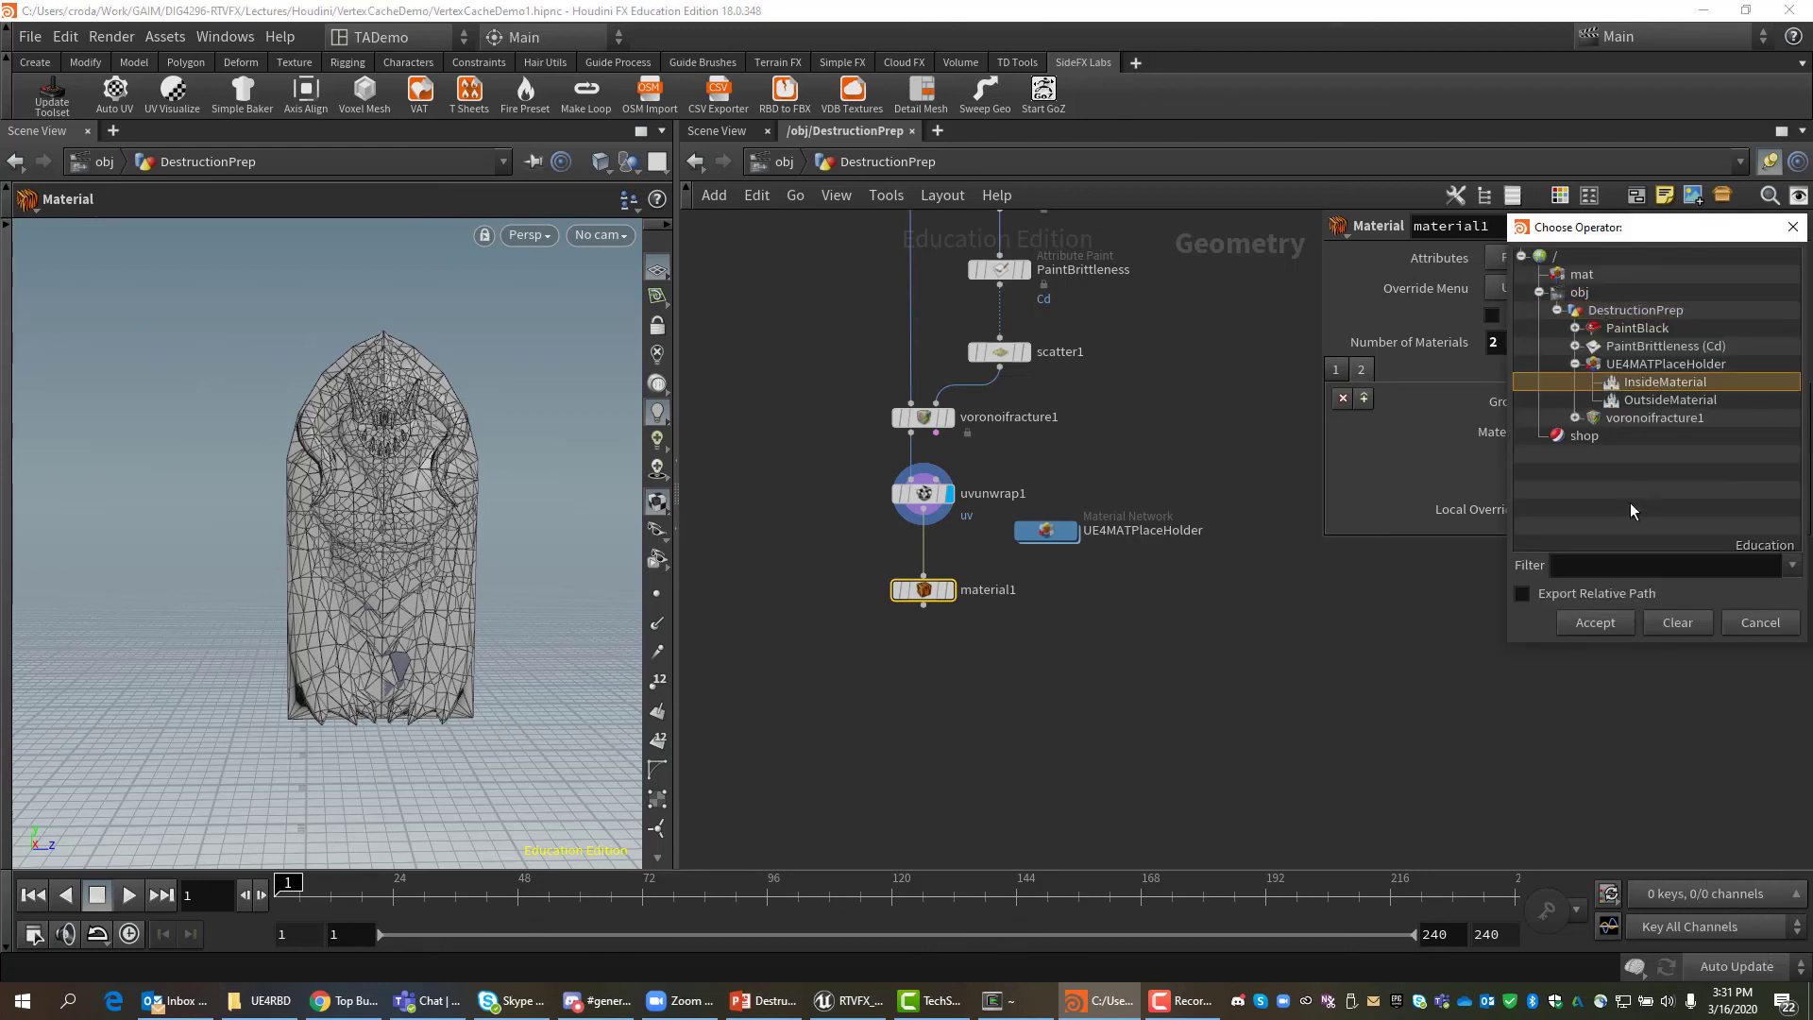
left_click(1593, 623)
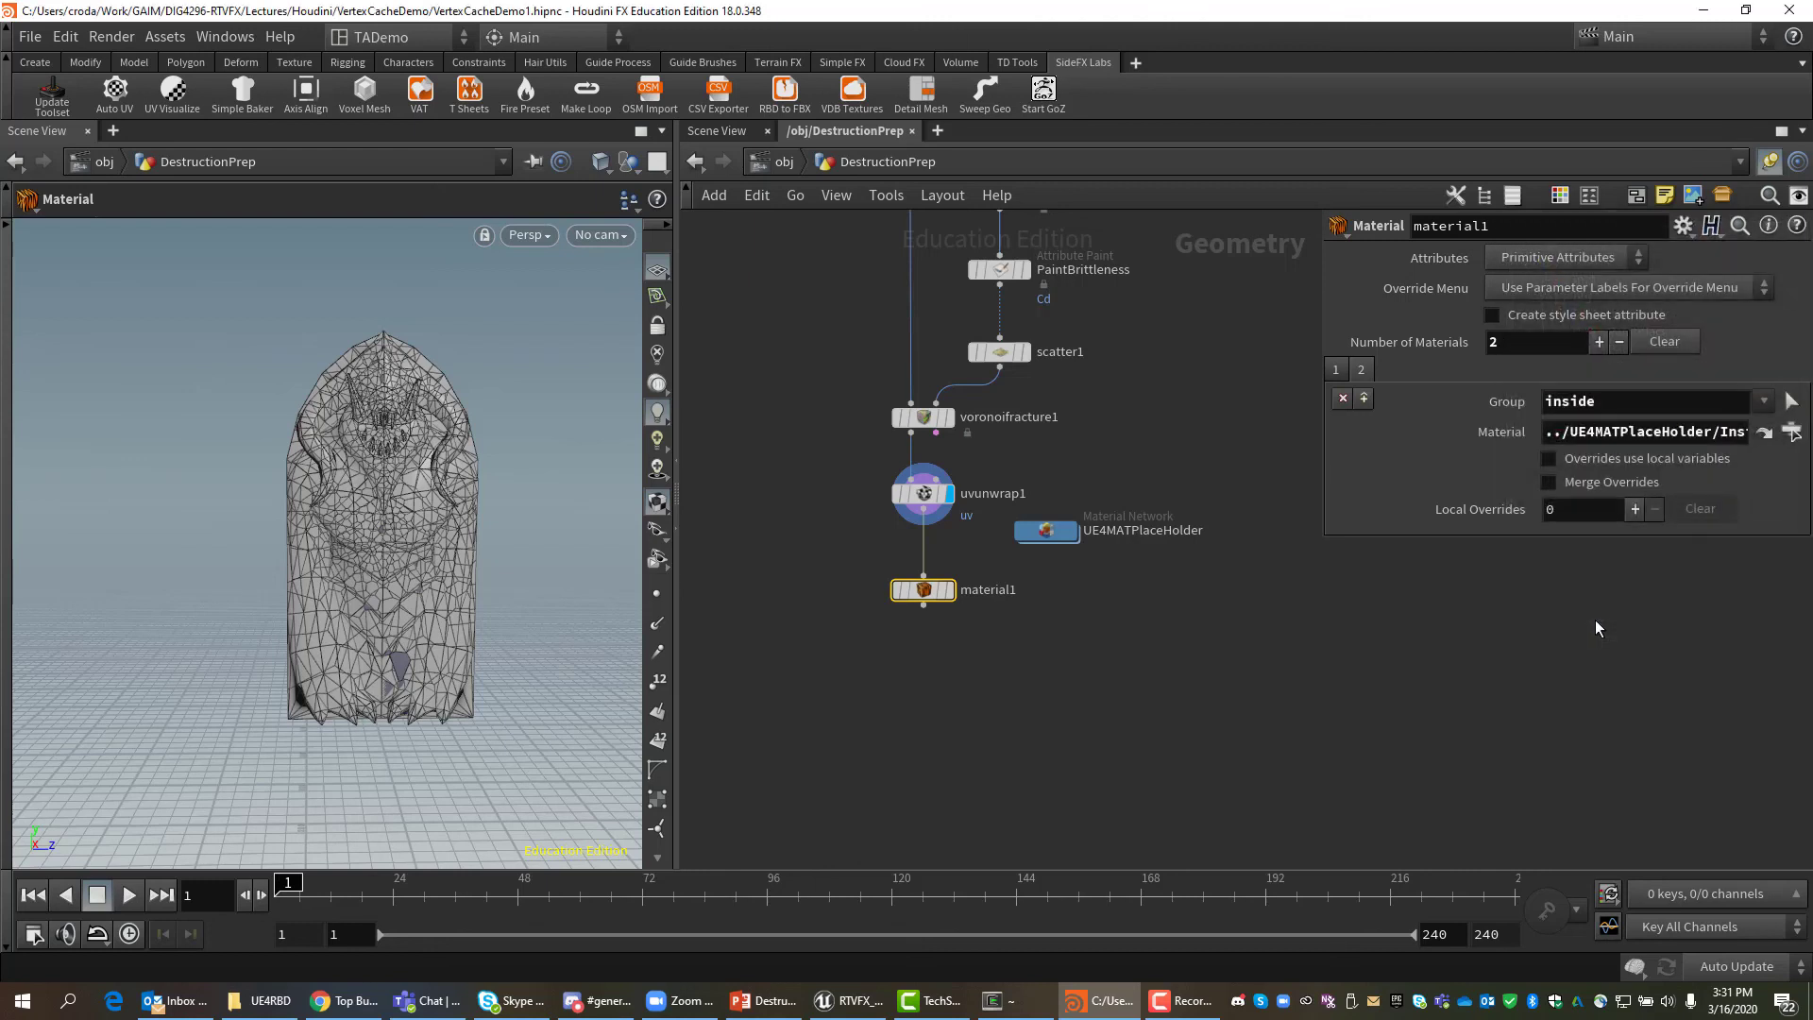
Display material1 and orbit the door to check the red inner patches.
left_click(948, 589)
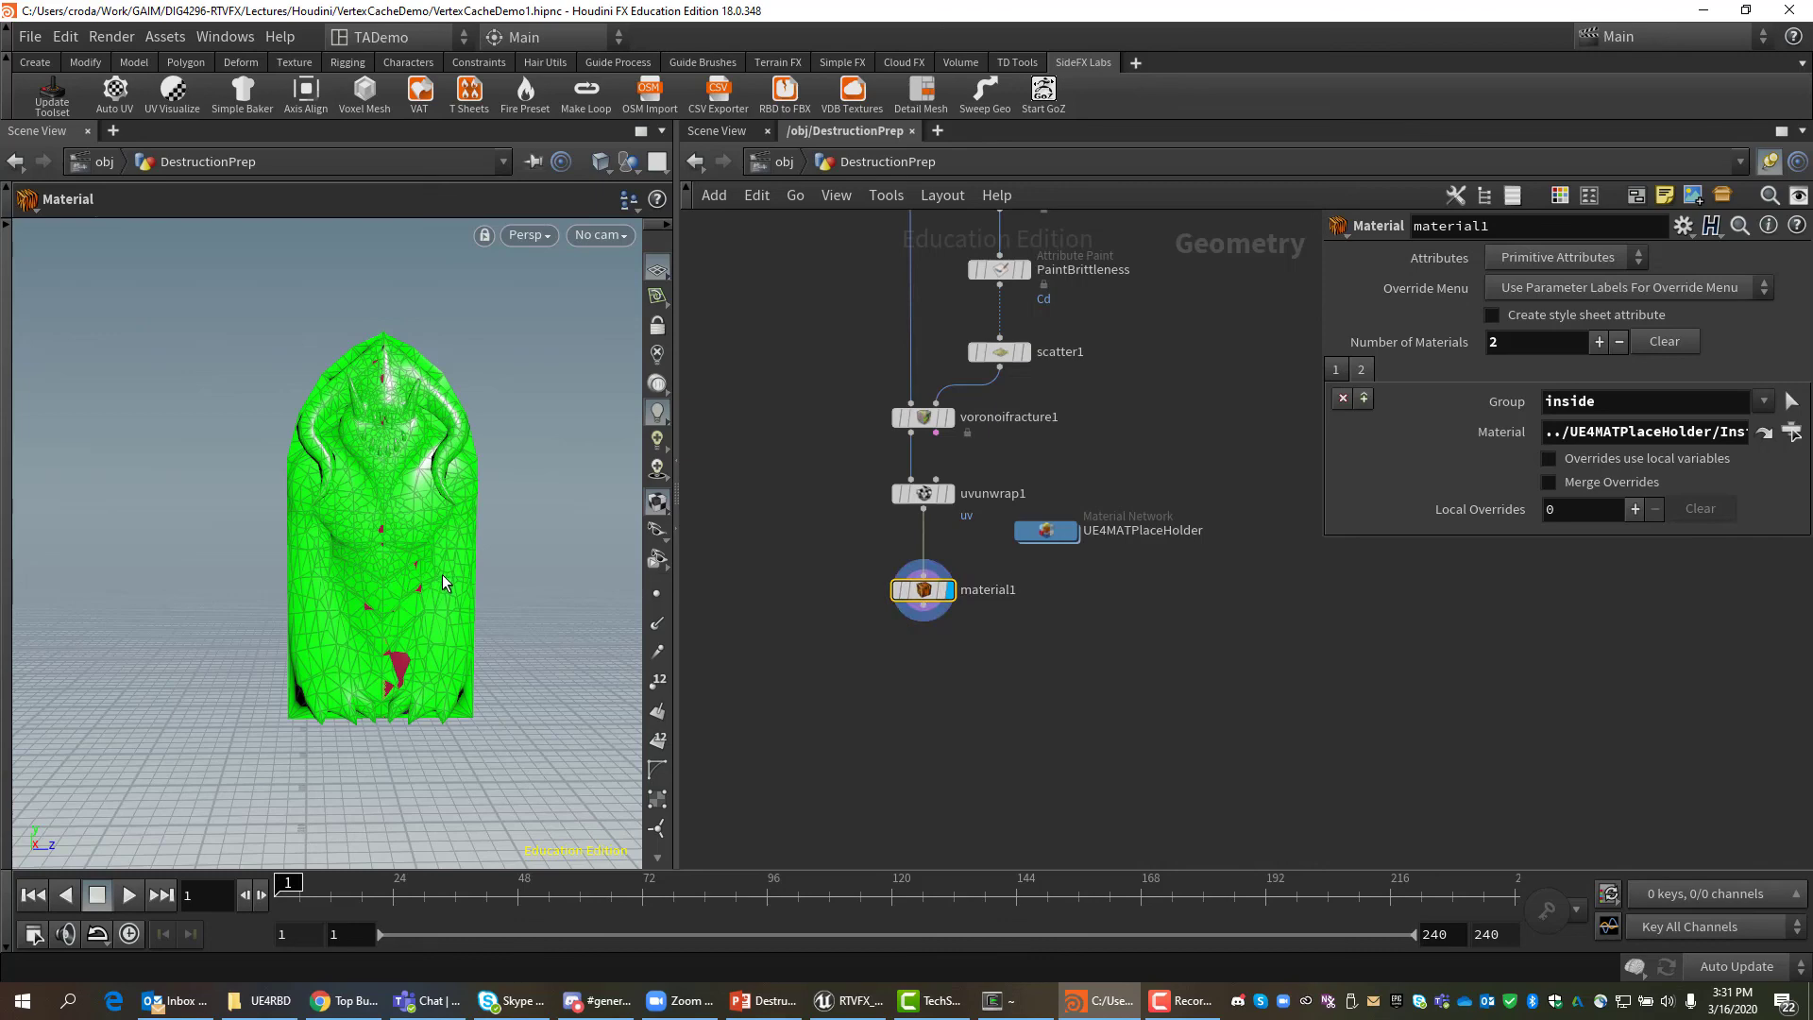
key("Escape")
left_click_drag(494, 626, 416, 653)
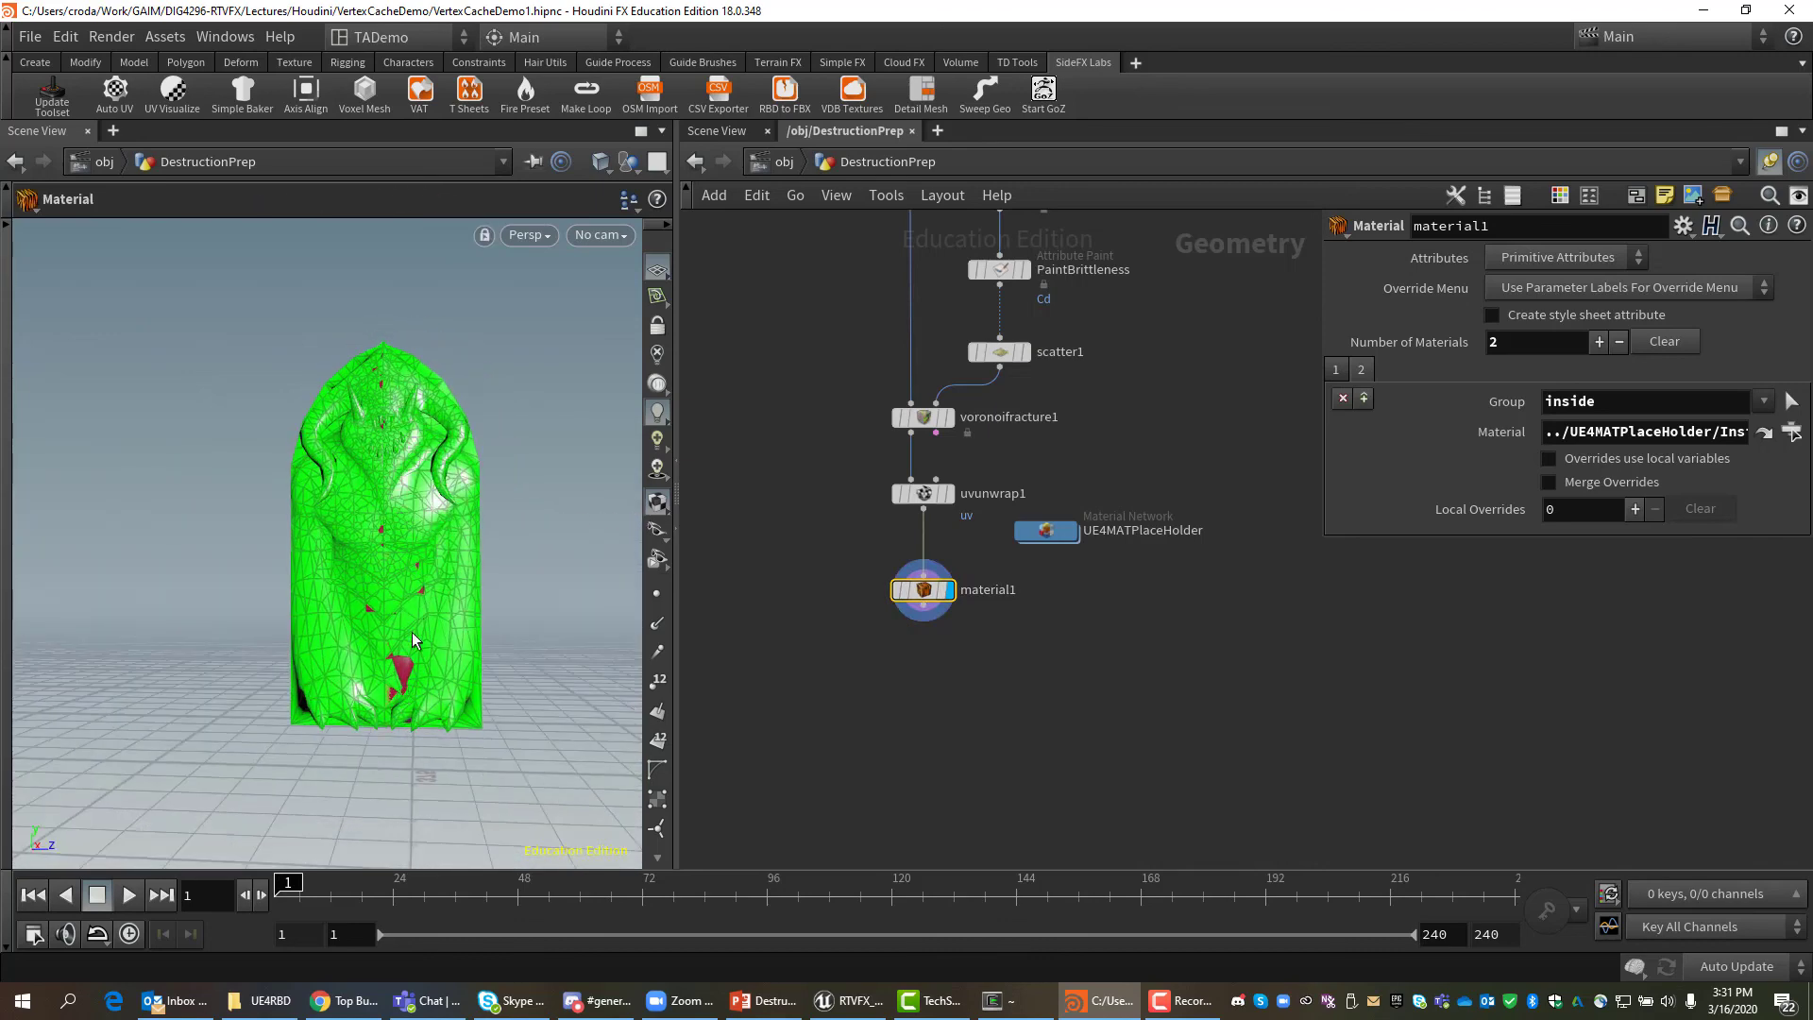